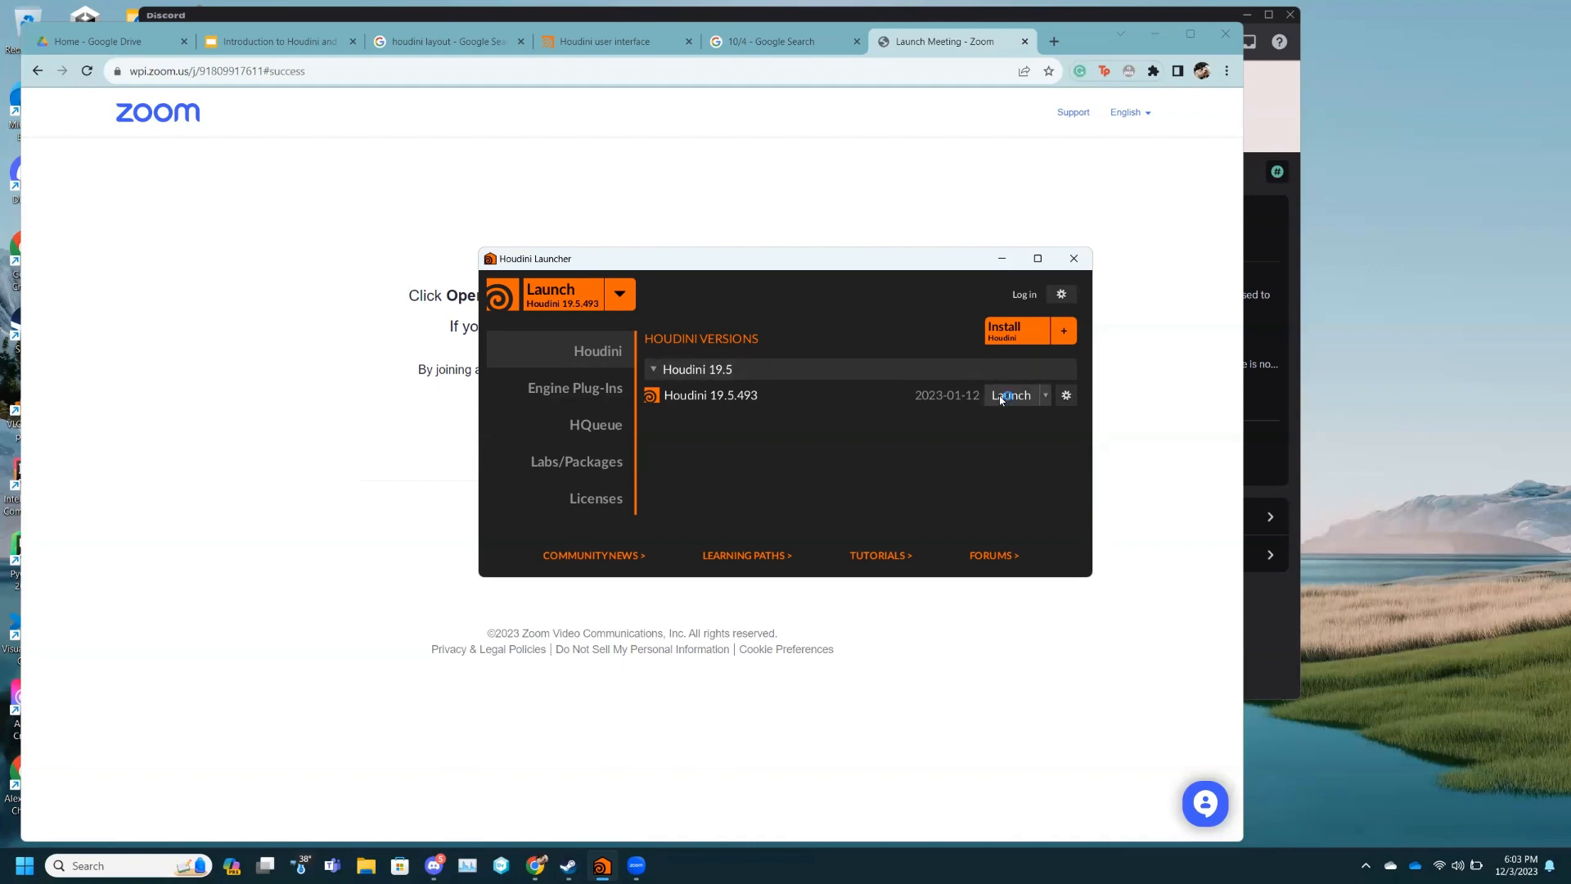
- Launch Houdini 19.5.493 and dismiss its Start Here window
click(1001, 397)
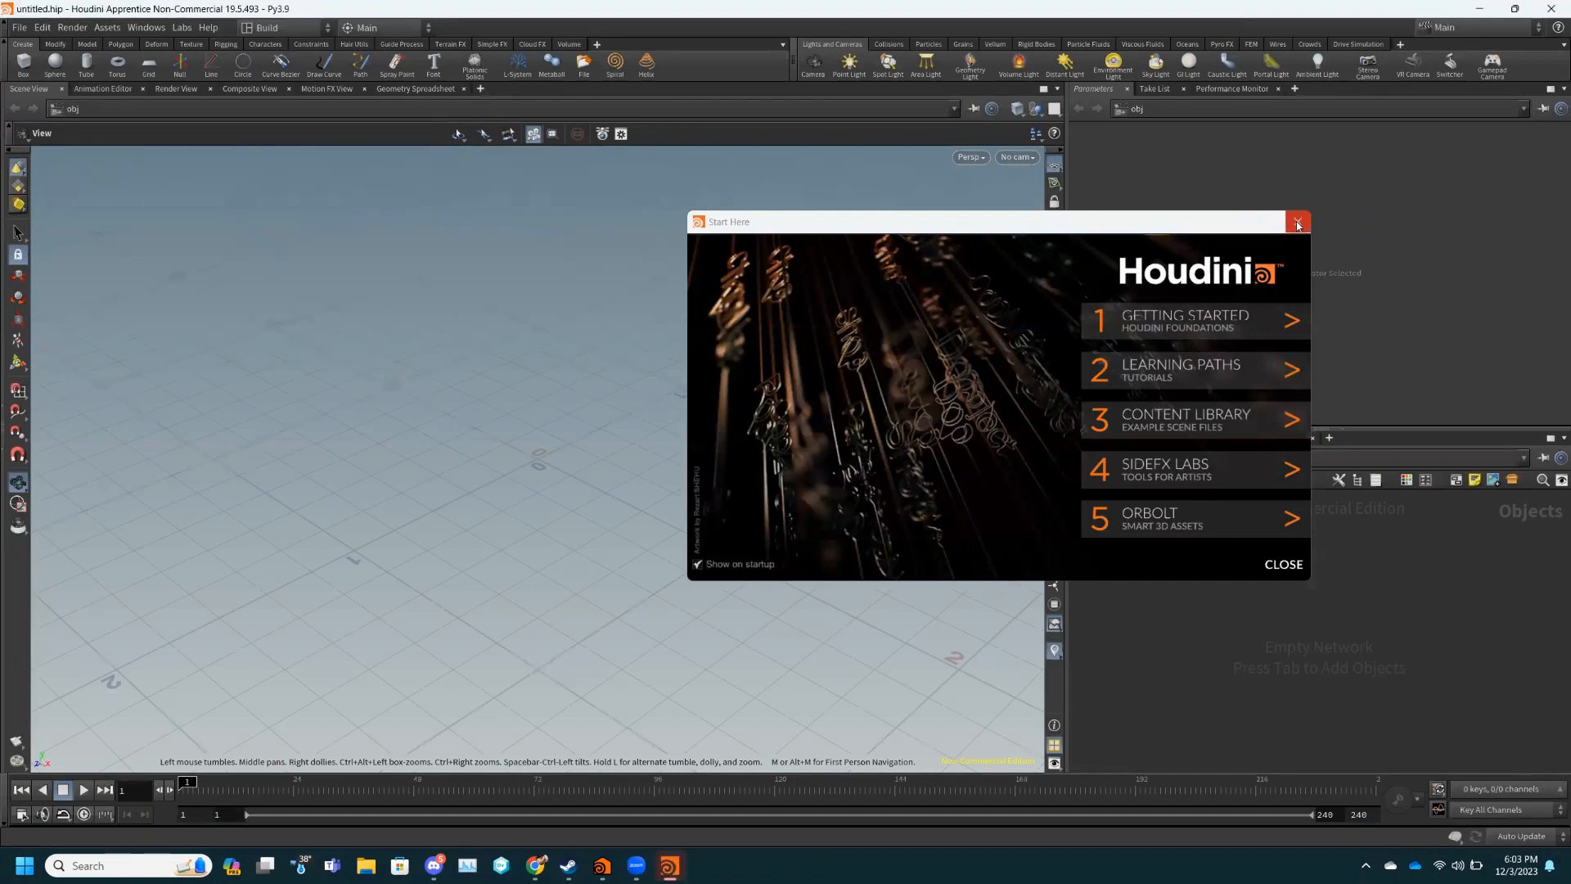
click(1296, 223)
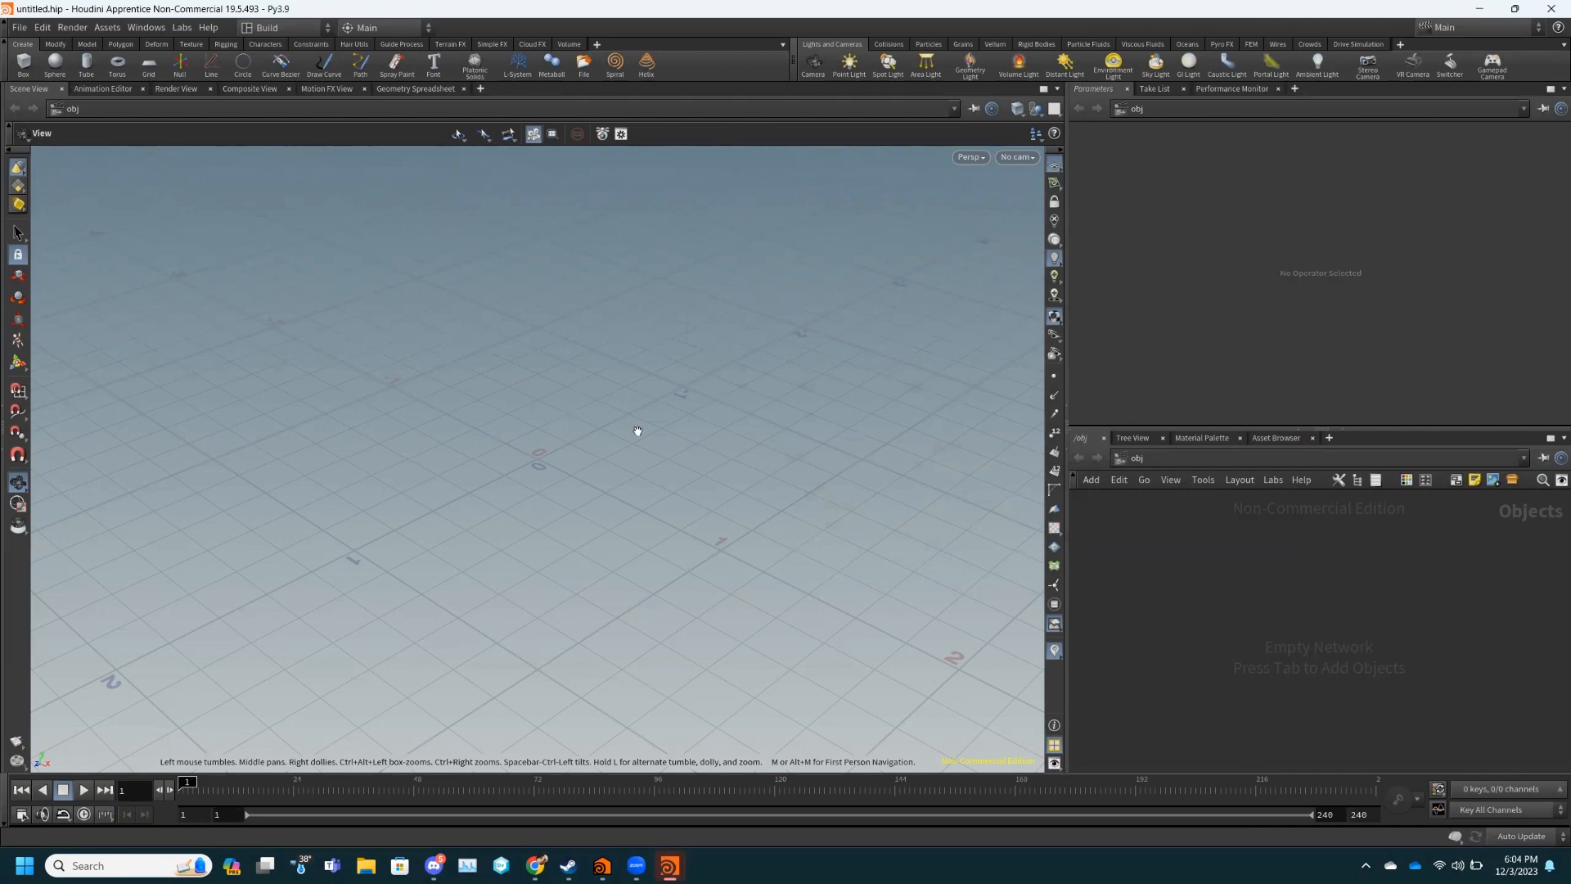
drag(648, 431, 559, 428)
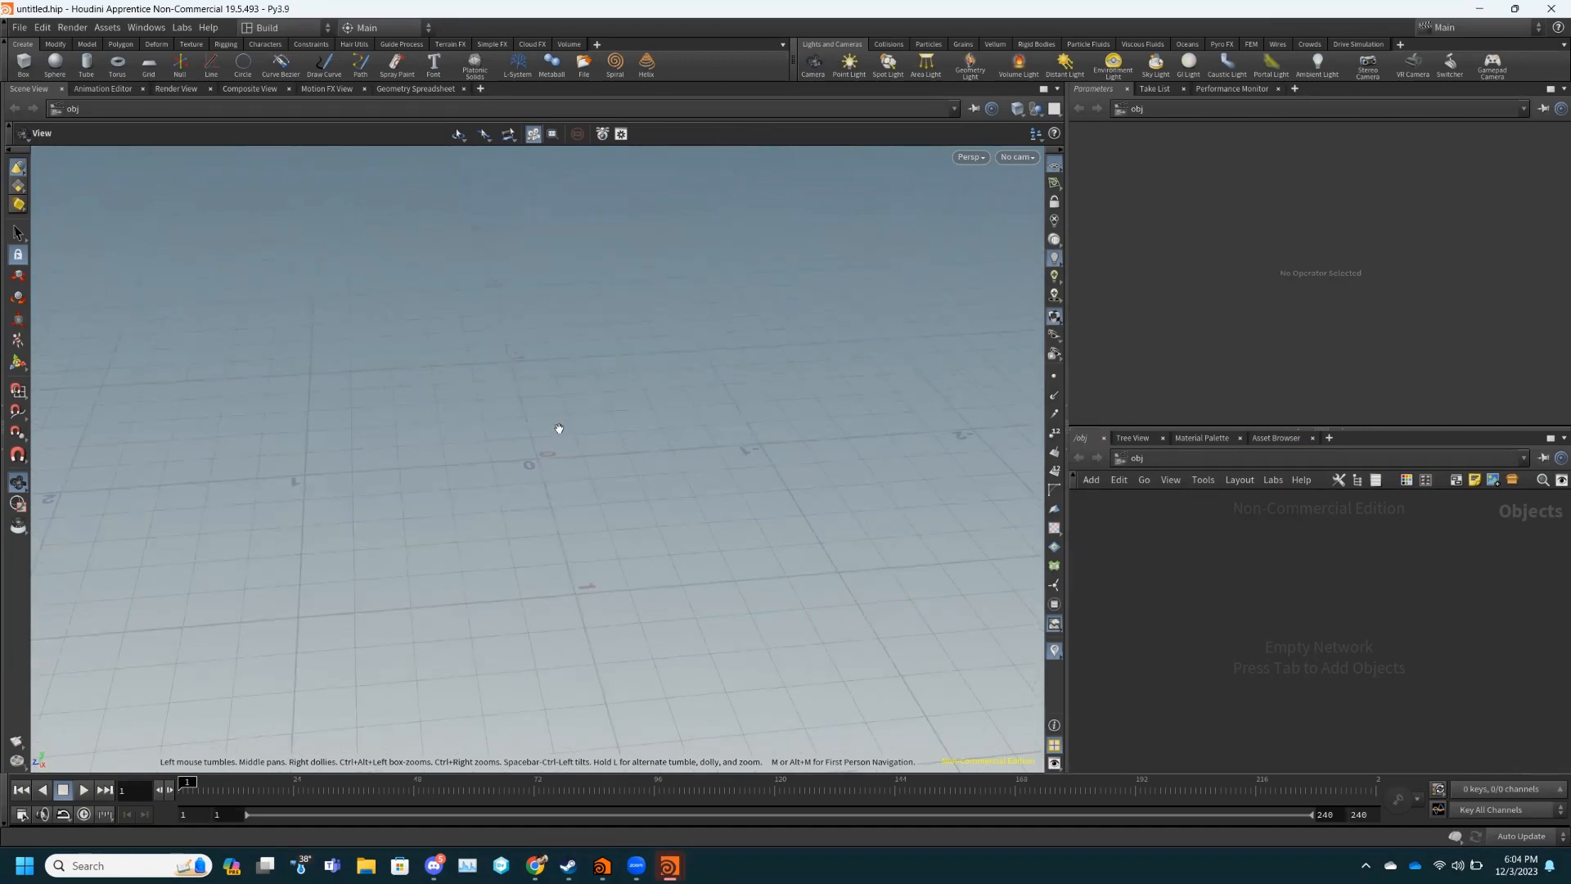
drag(559, 428, 518, 442)
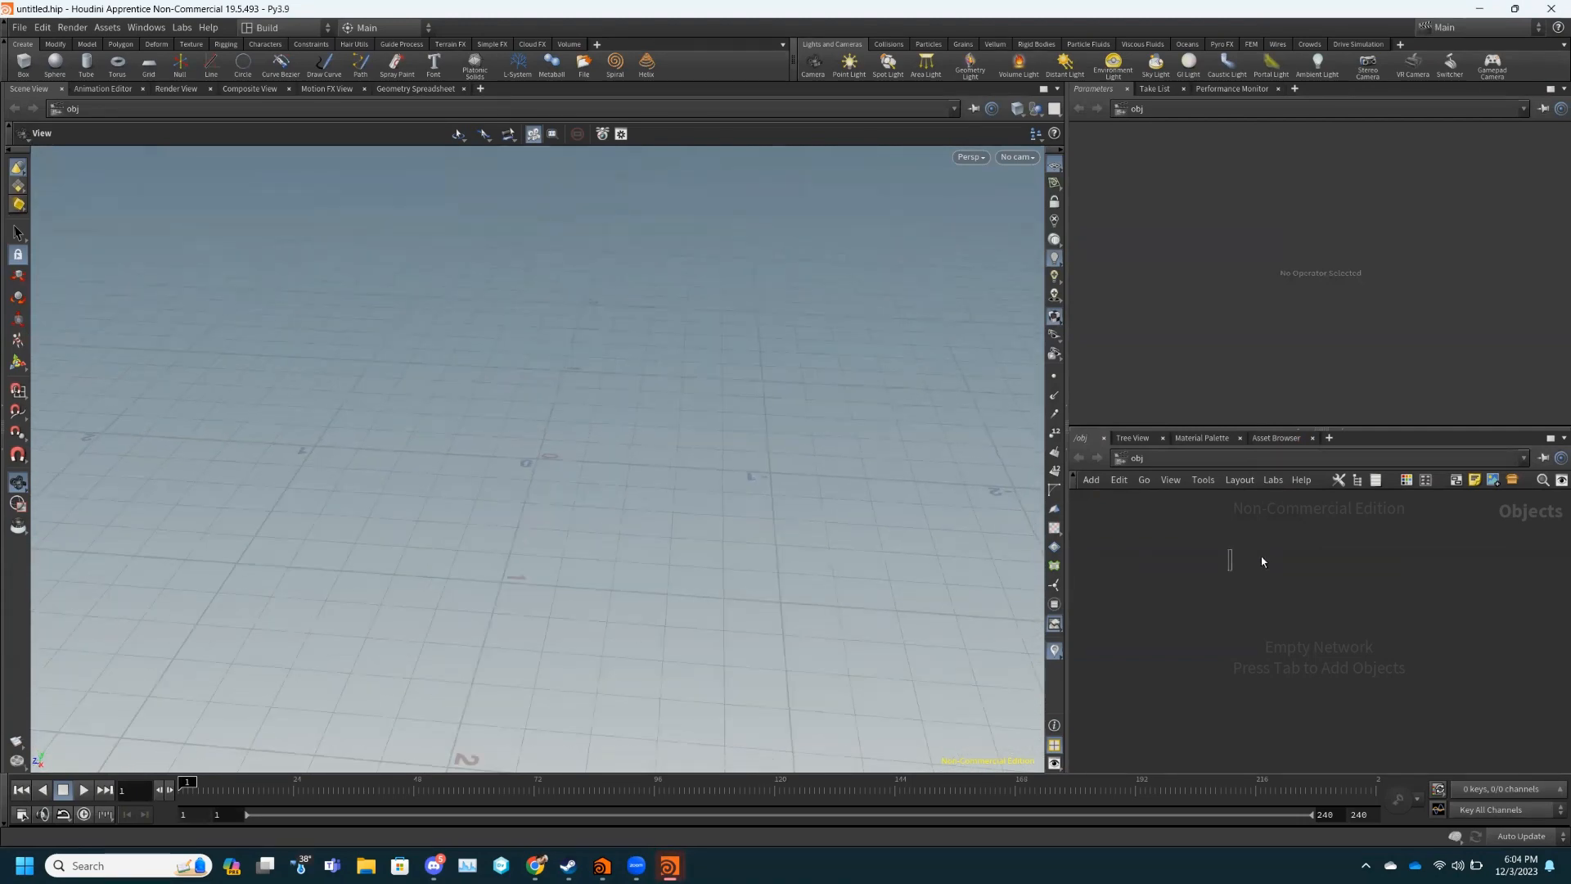
drag(1261, 561, 1349, 612)
key(space)
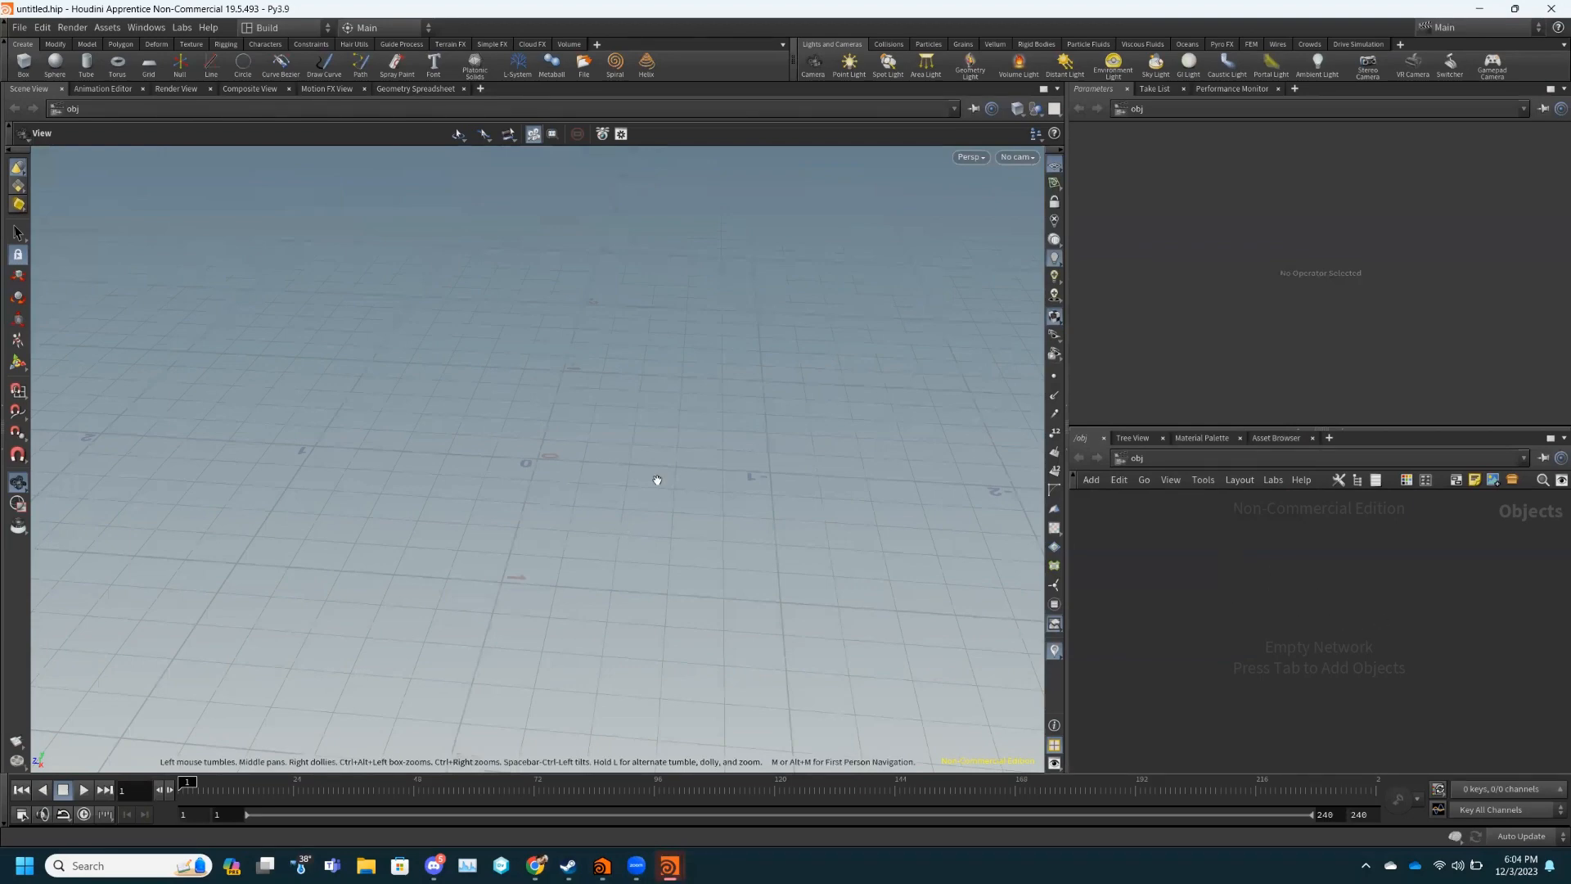
drag(629, 485, 630, 519)
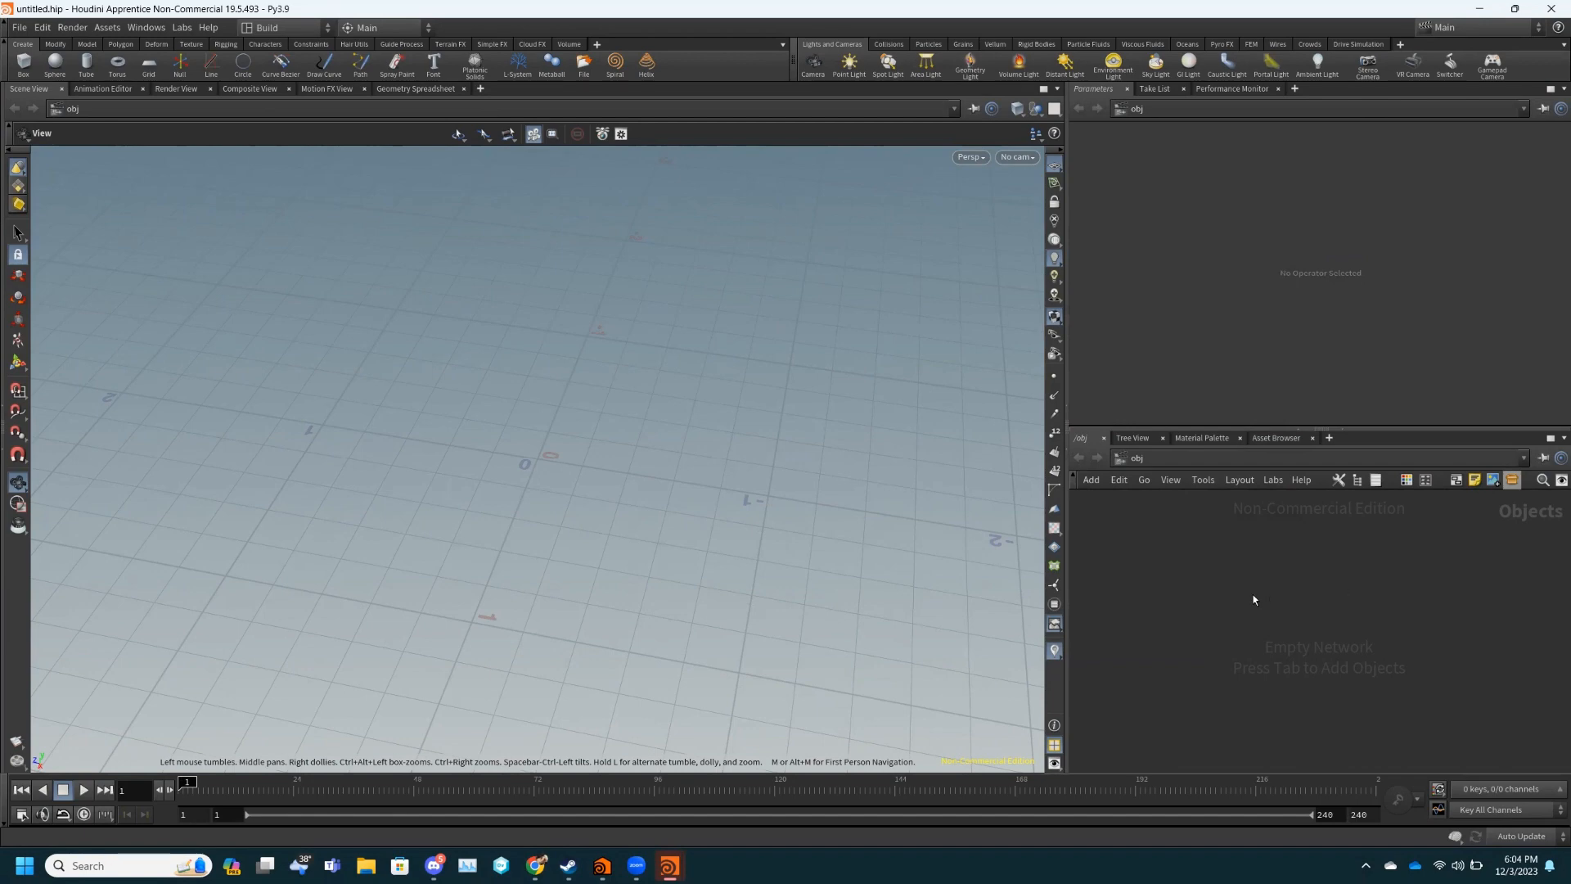
- Create a Grid object in the empty object network
key(Tab)
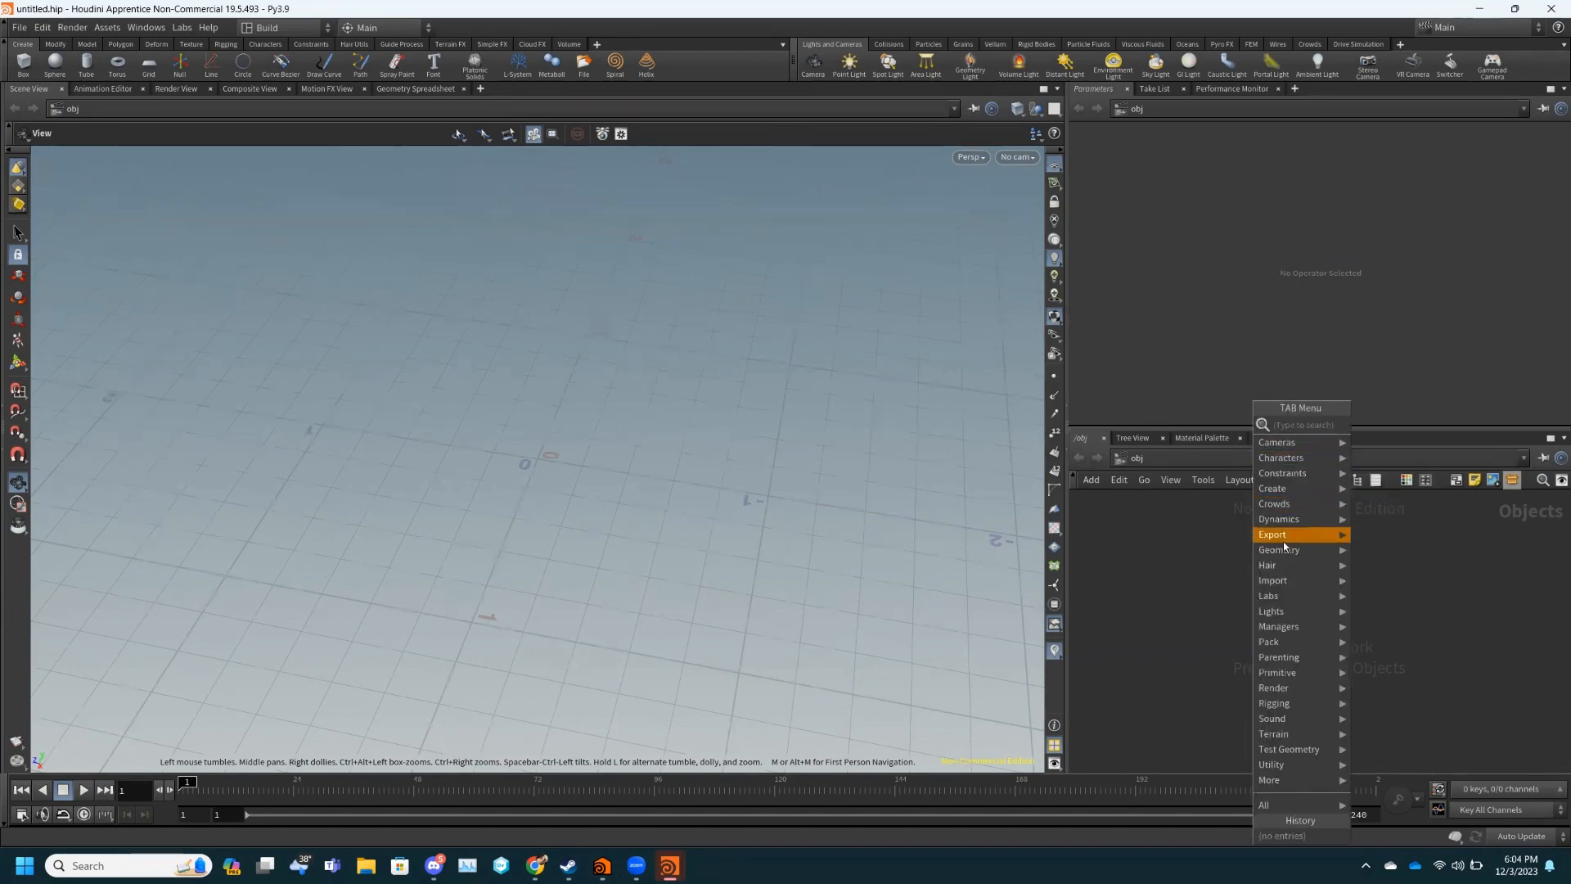
mouse_move(1292, 615)
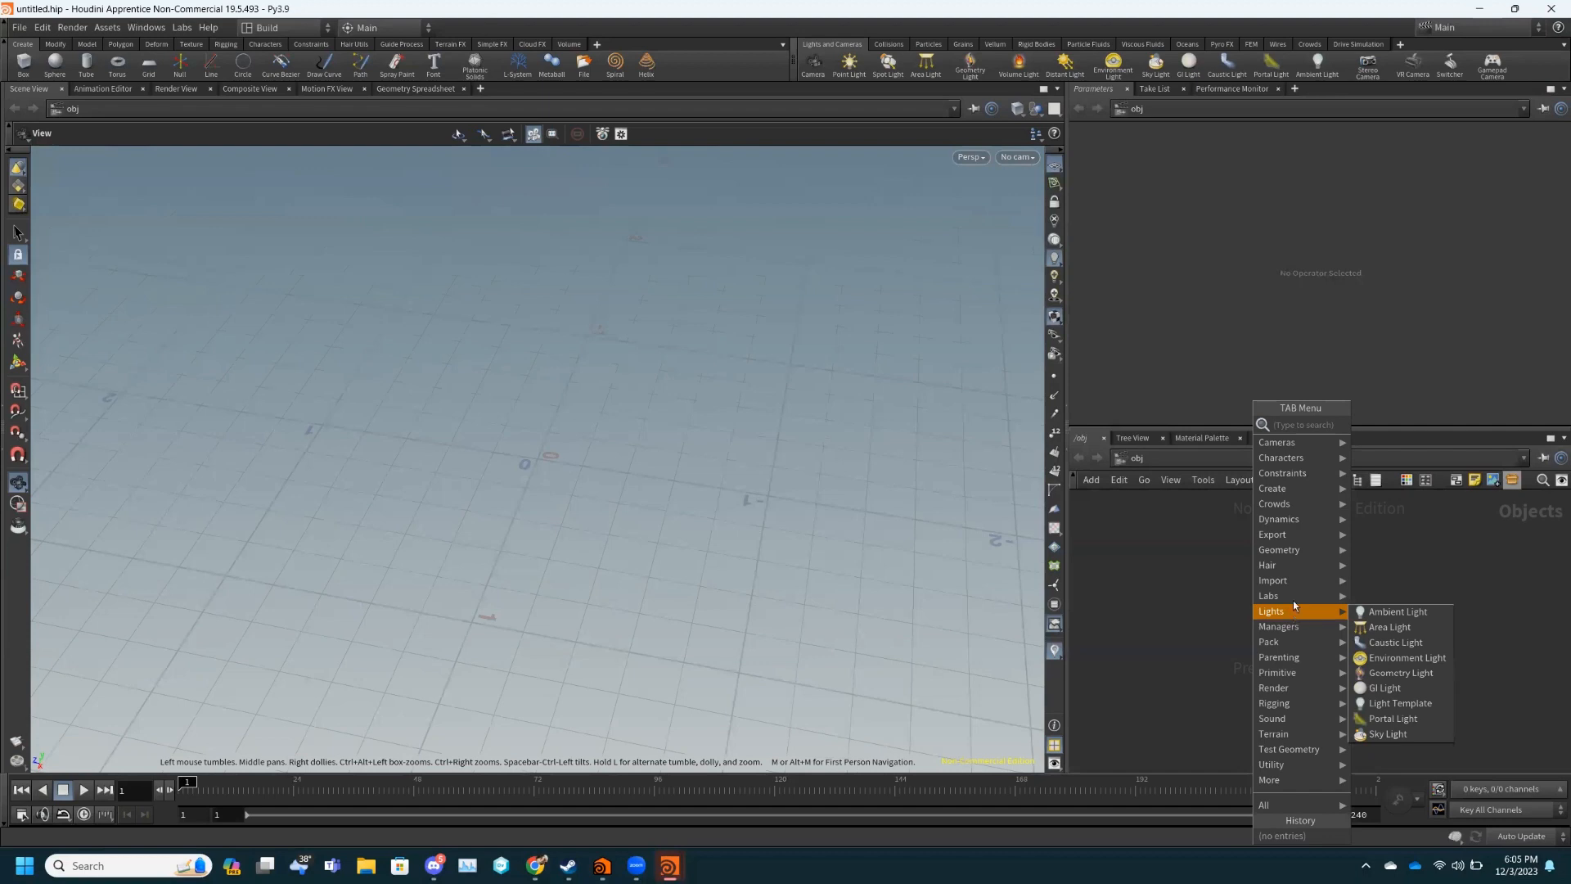
mouse_move(1310, 549)
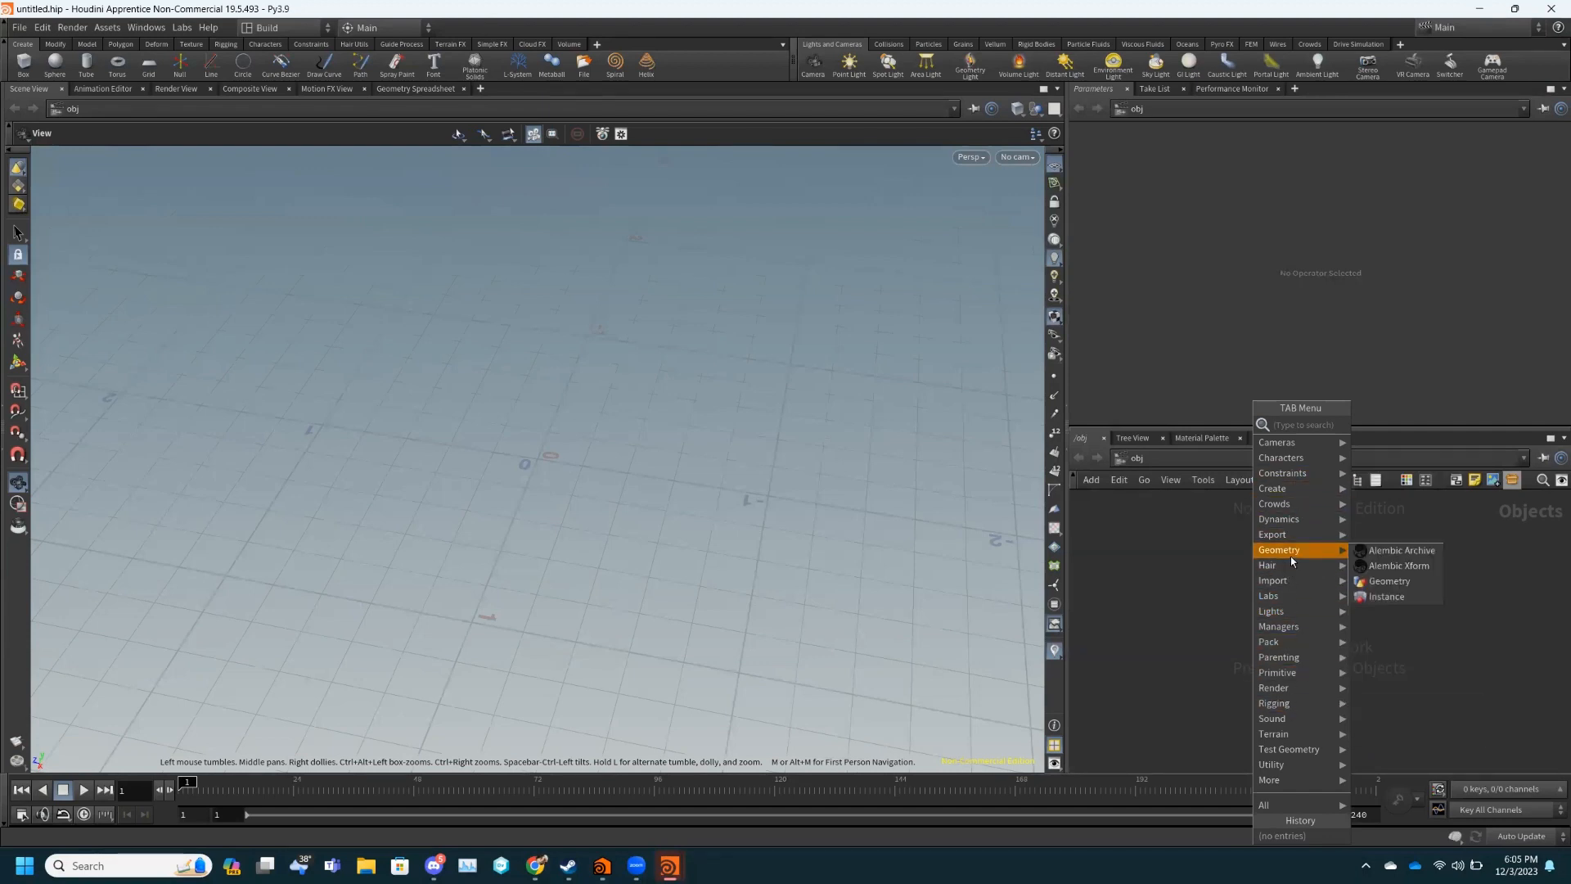
mouse_move(1310, 496)
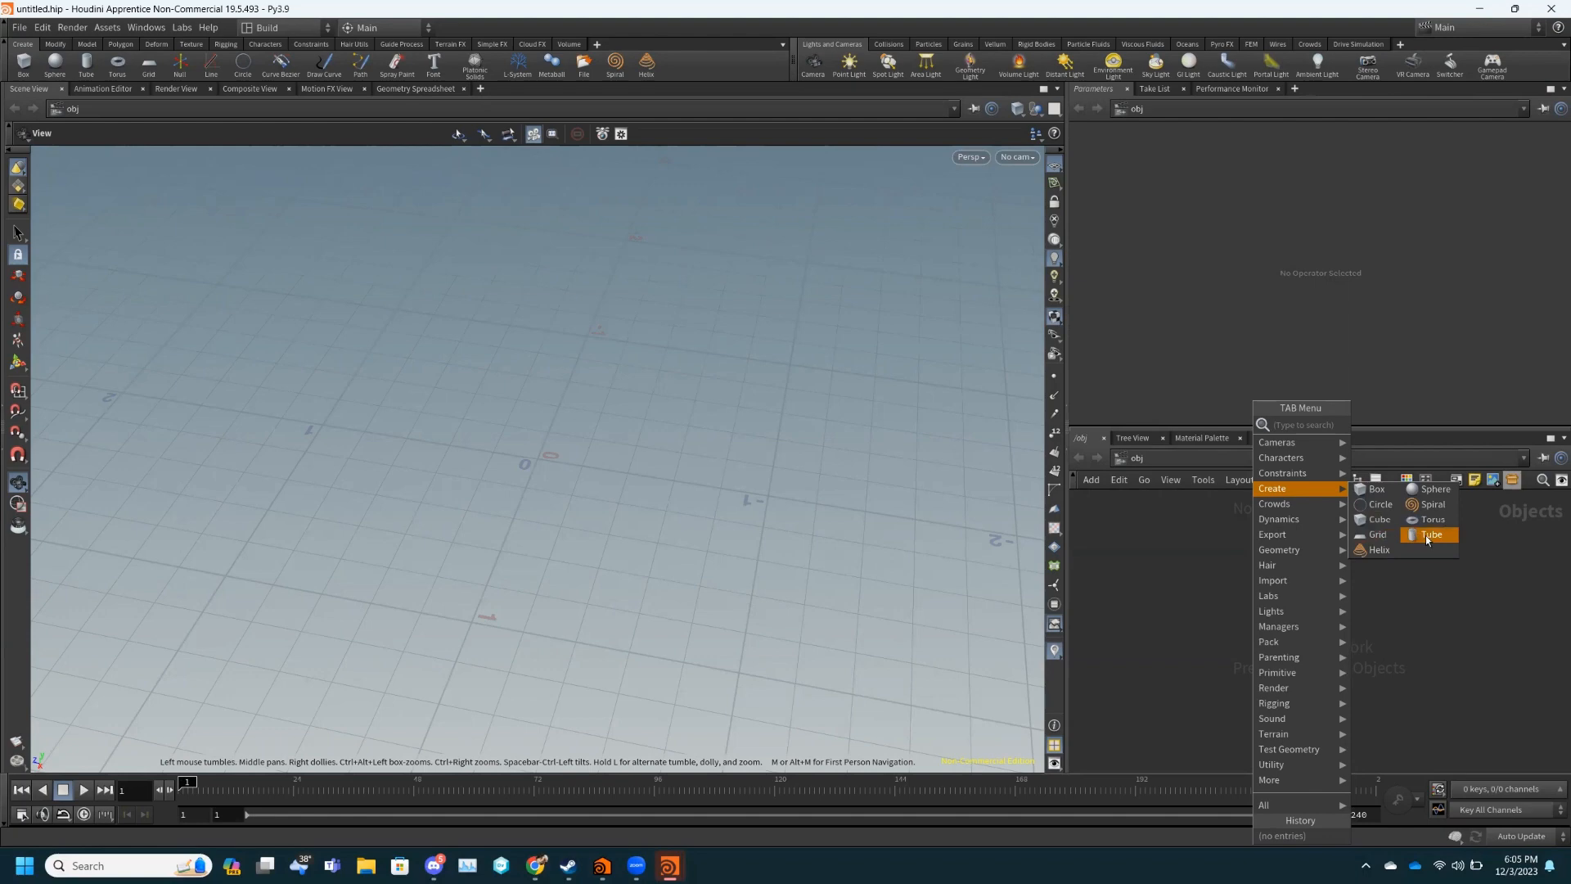
click(1362, 536)
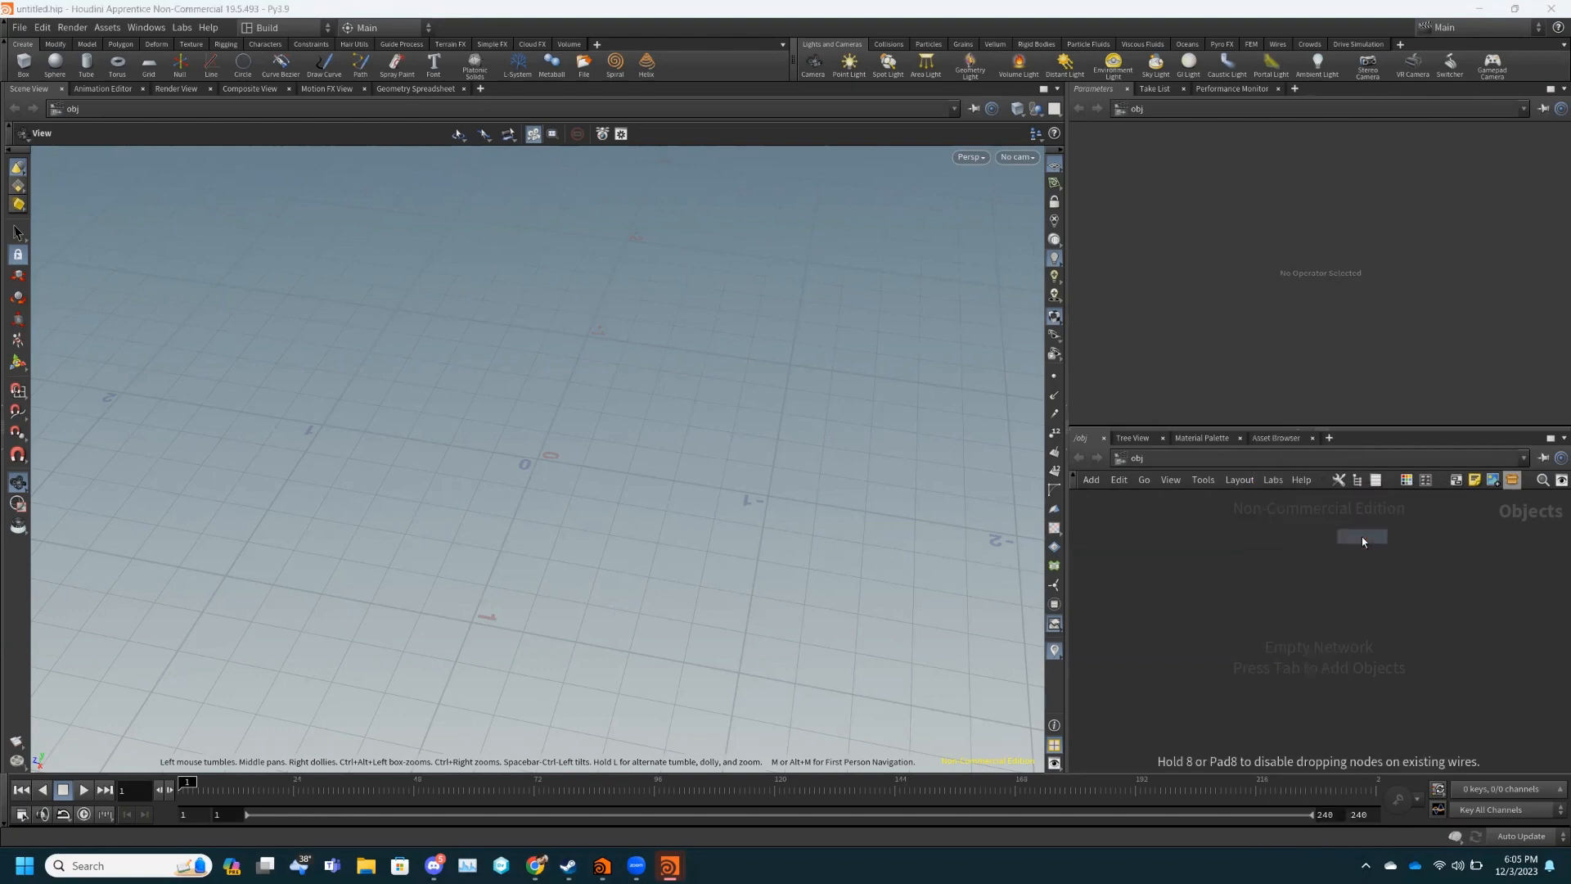
click(1247, 564)
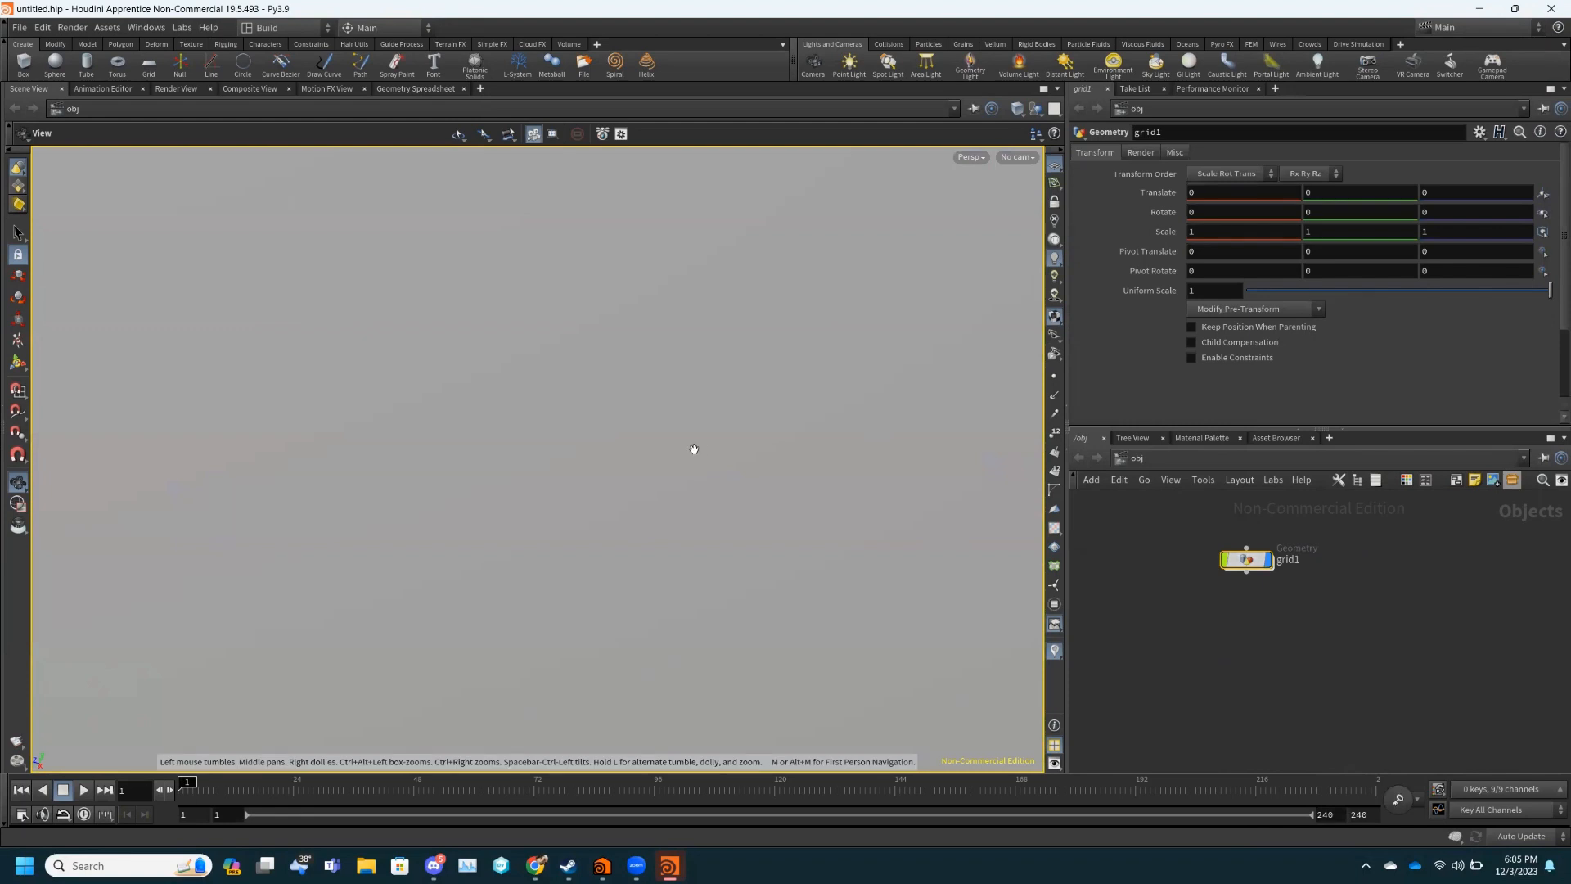
scroll(694, 450, down, 10)
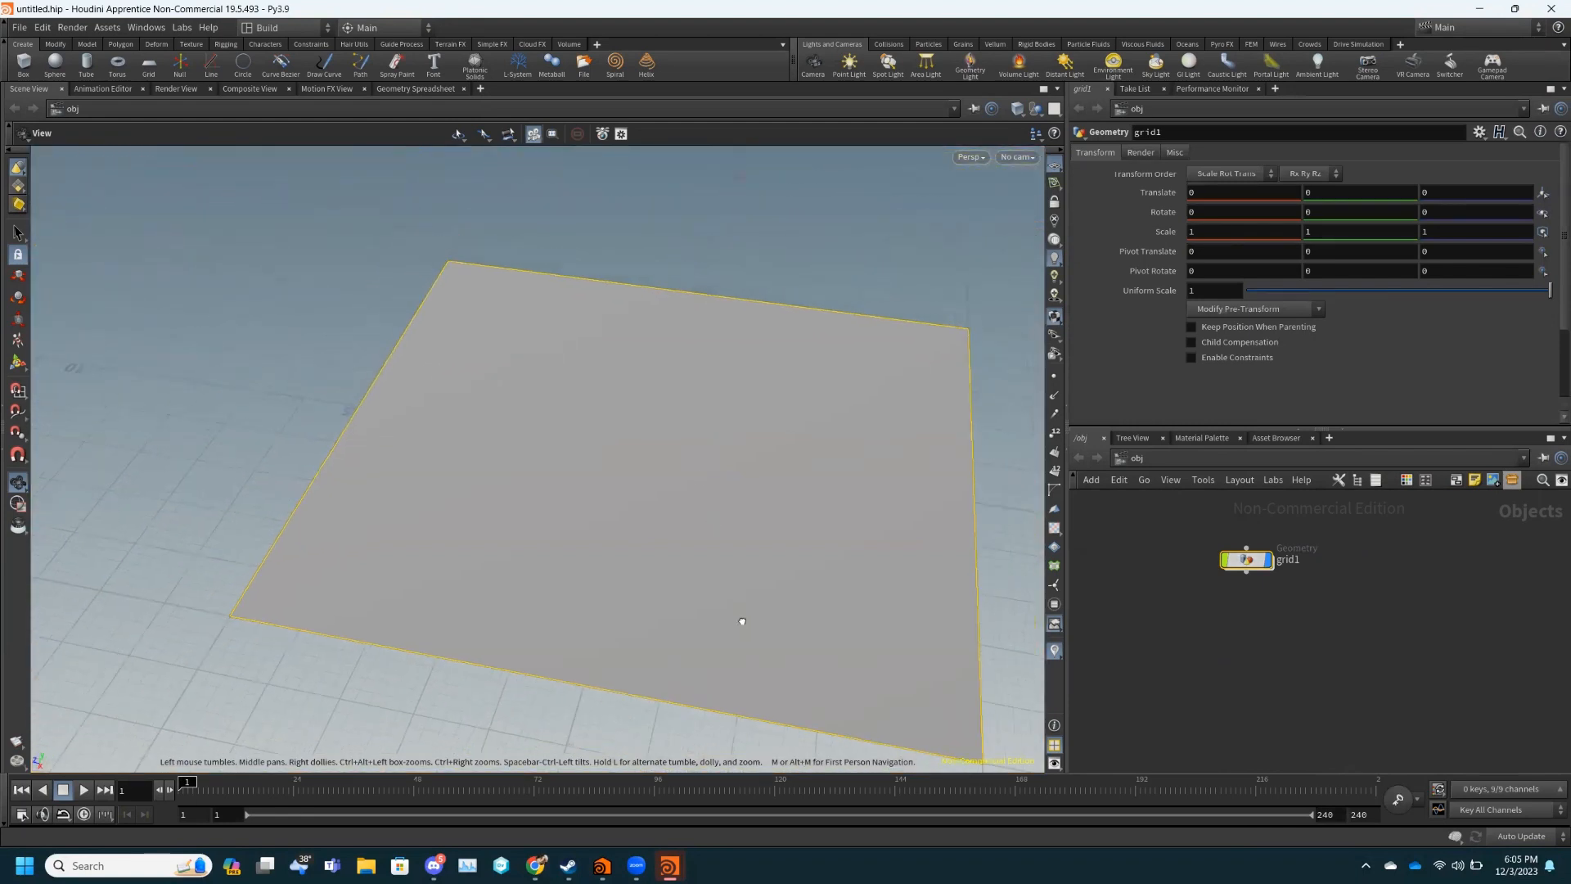
drag(742, 621, 757, 585)
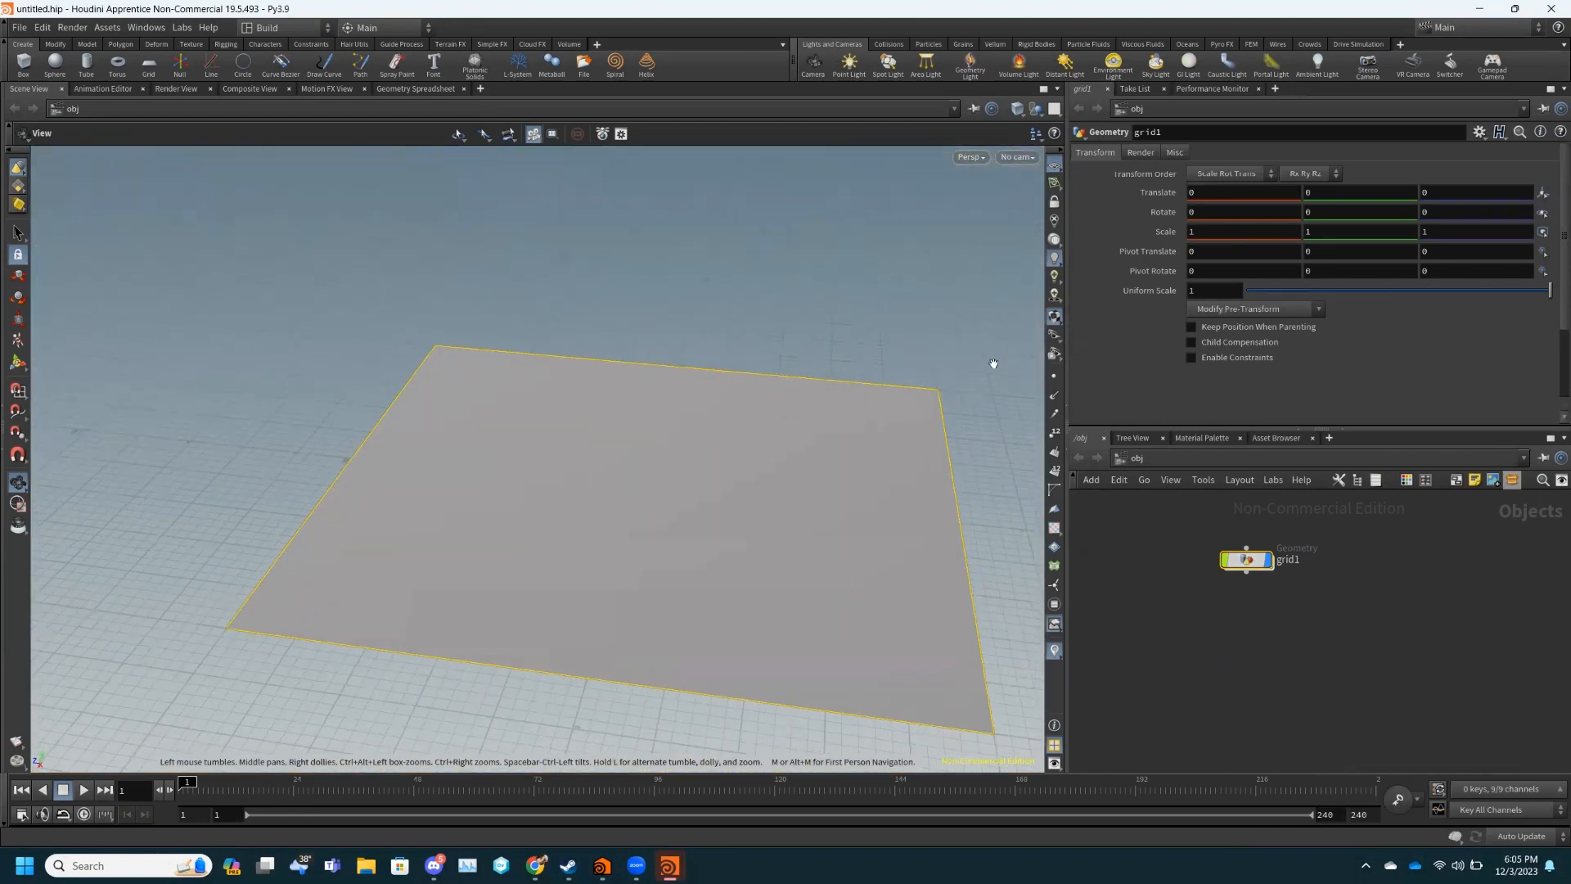
- Display the grid's points, point normals and point numbers in the scene view
click(1054, 376)
click(1054, 396)
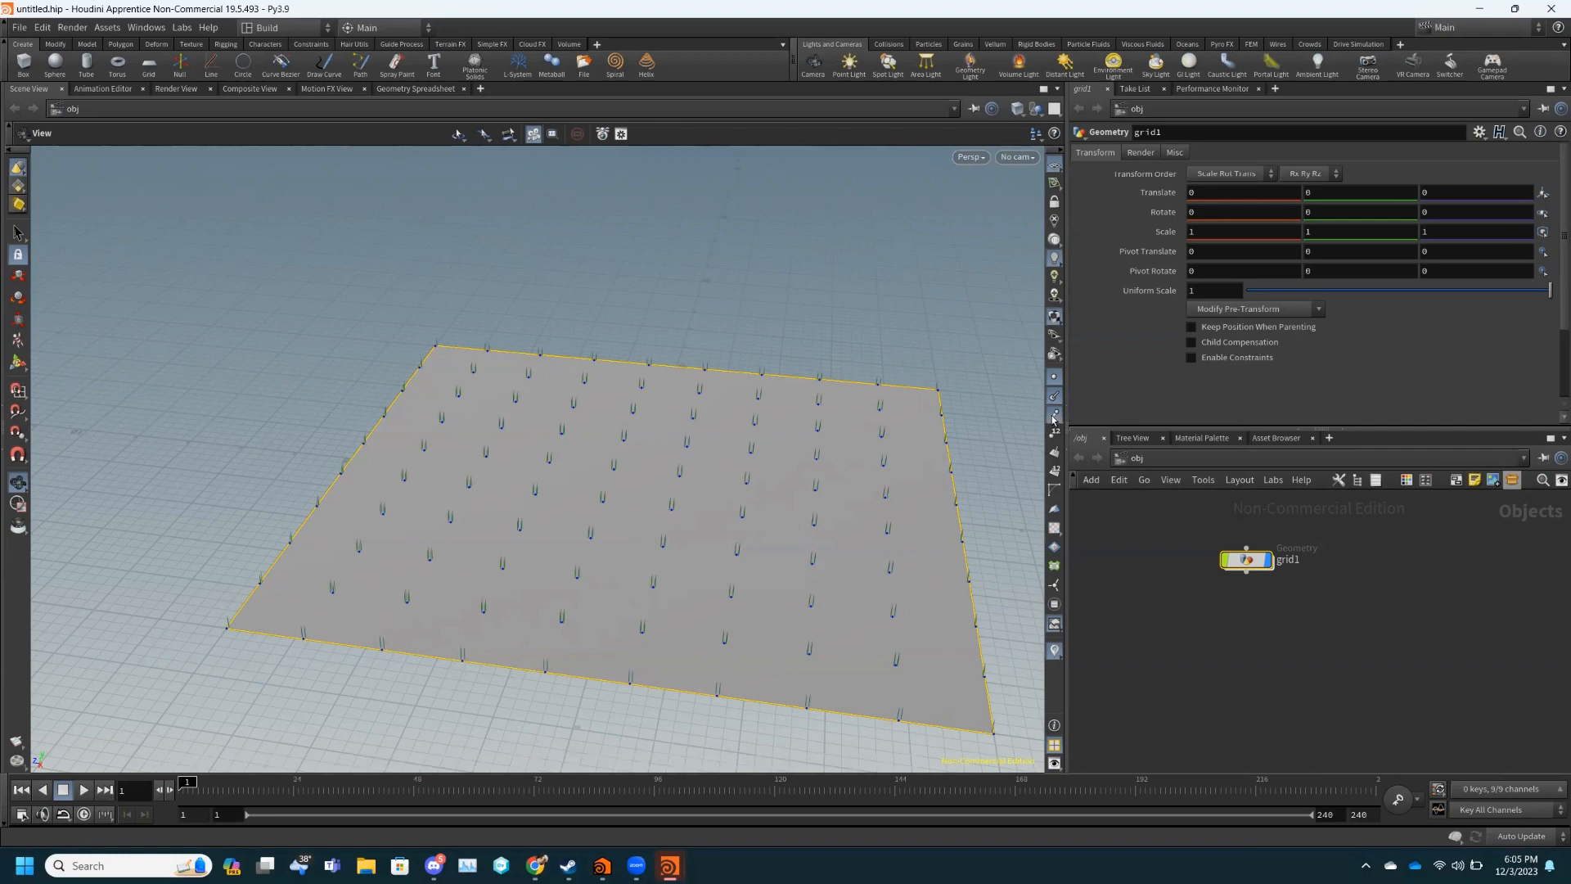
drag(968, 466, 1017, 435)
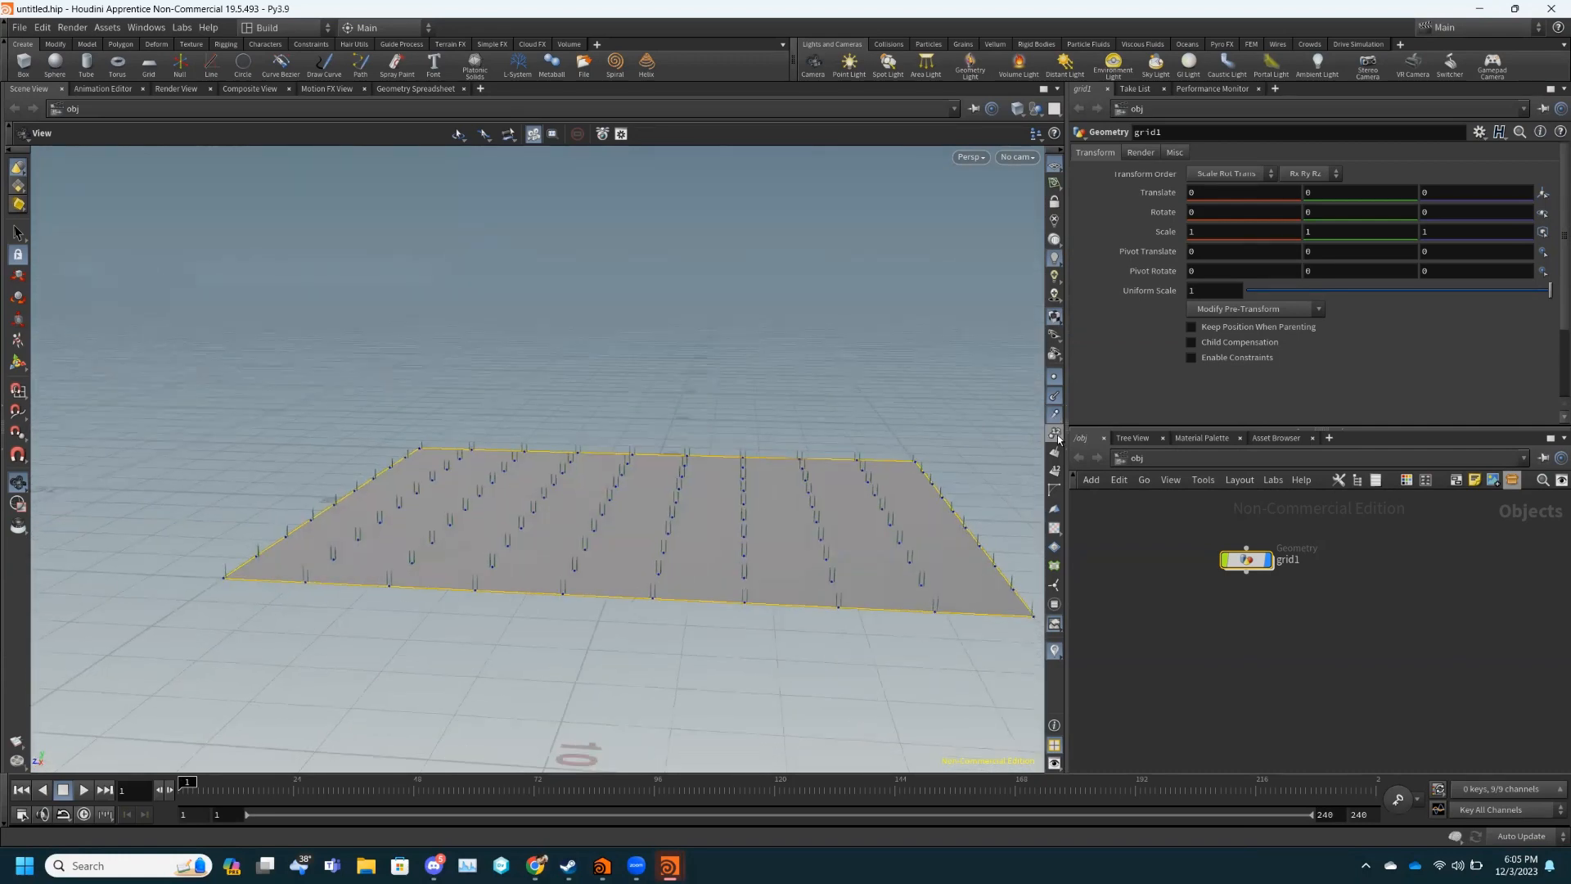
click(1055, 432)
drag(870, 547, 845, 610)
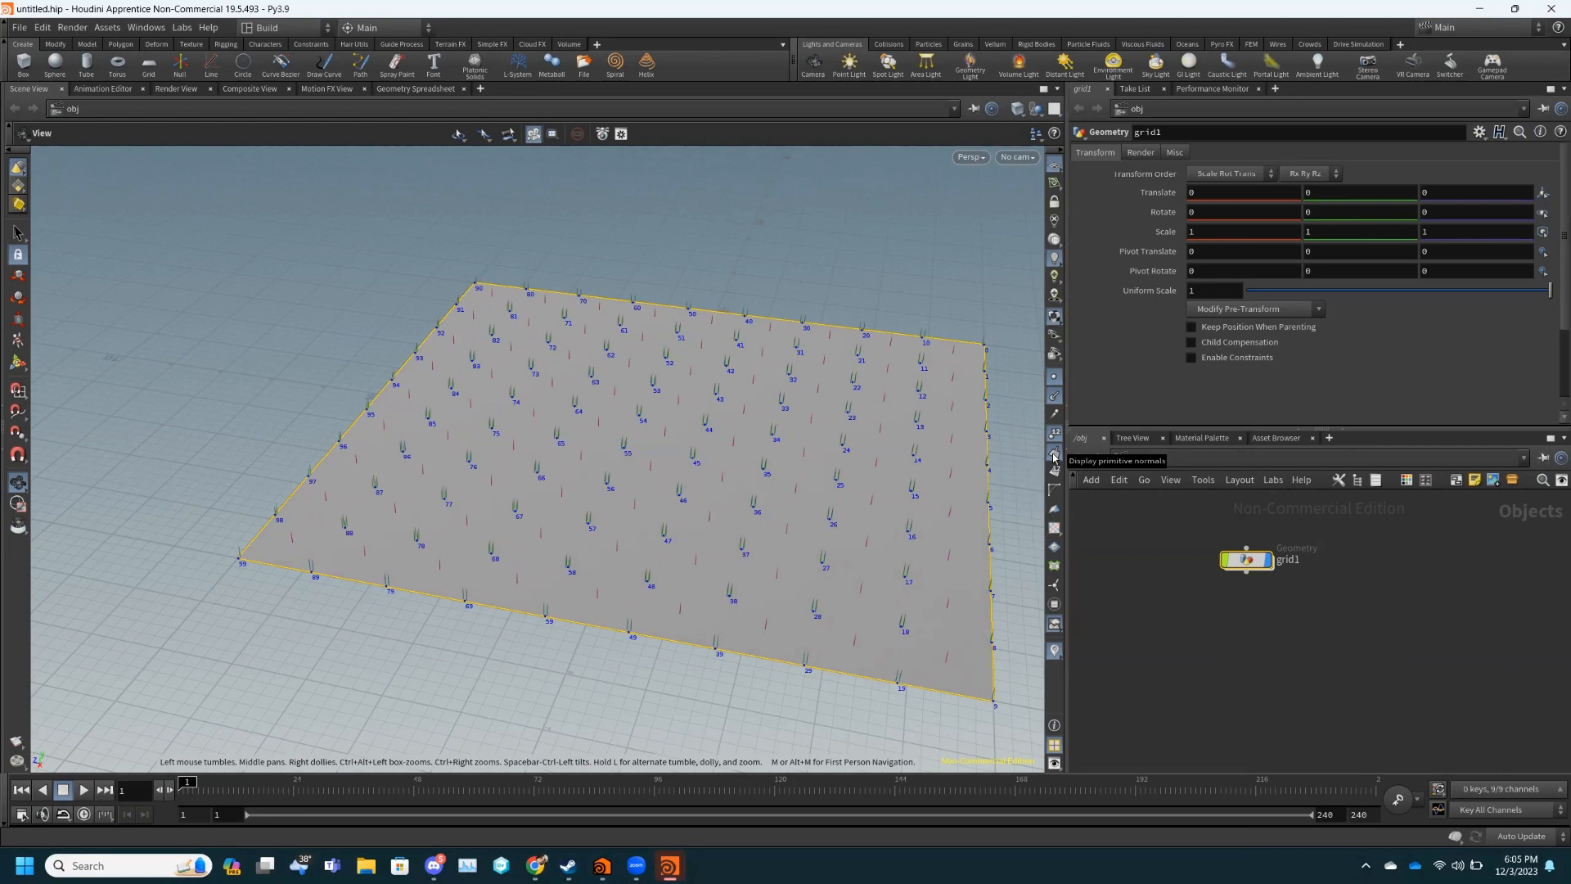
- Show the grid's primitive numbers in addition to the point information
click(1054, 470)
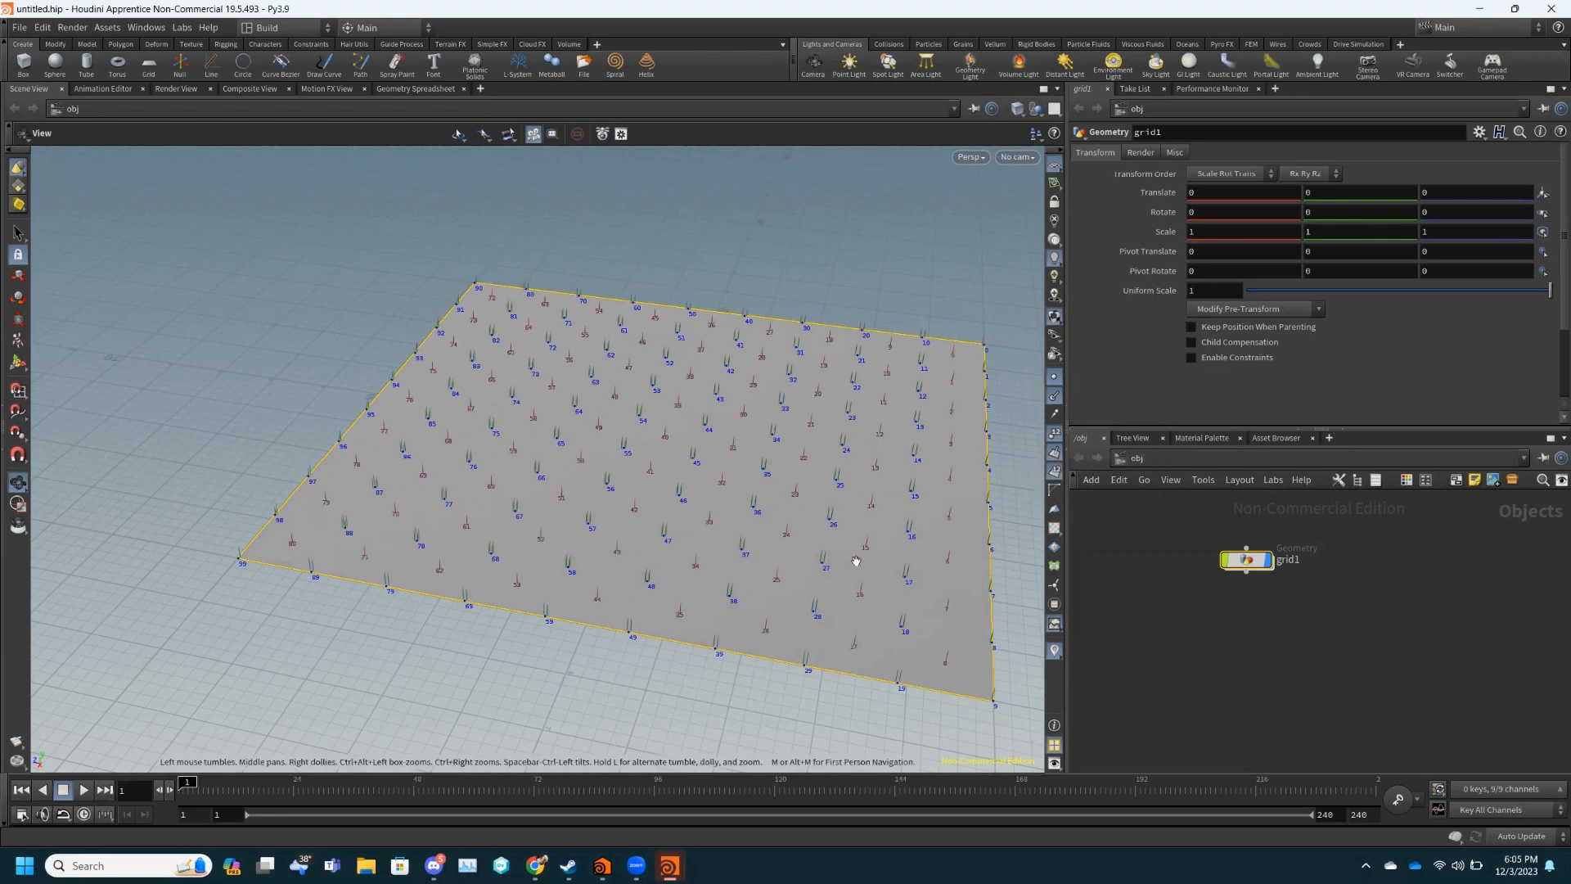
drag(856, 562, 1005, 484)
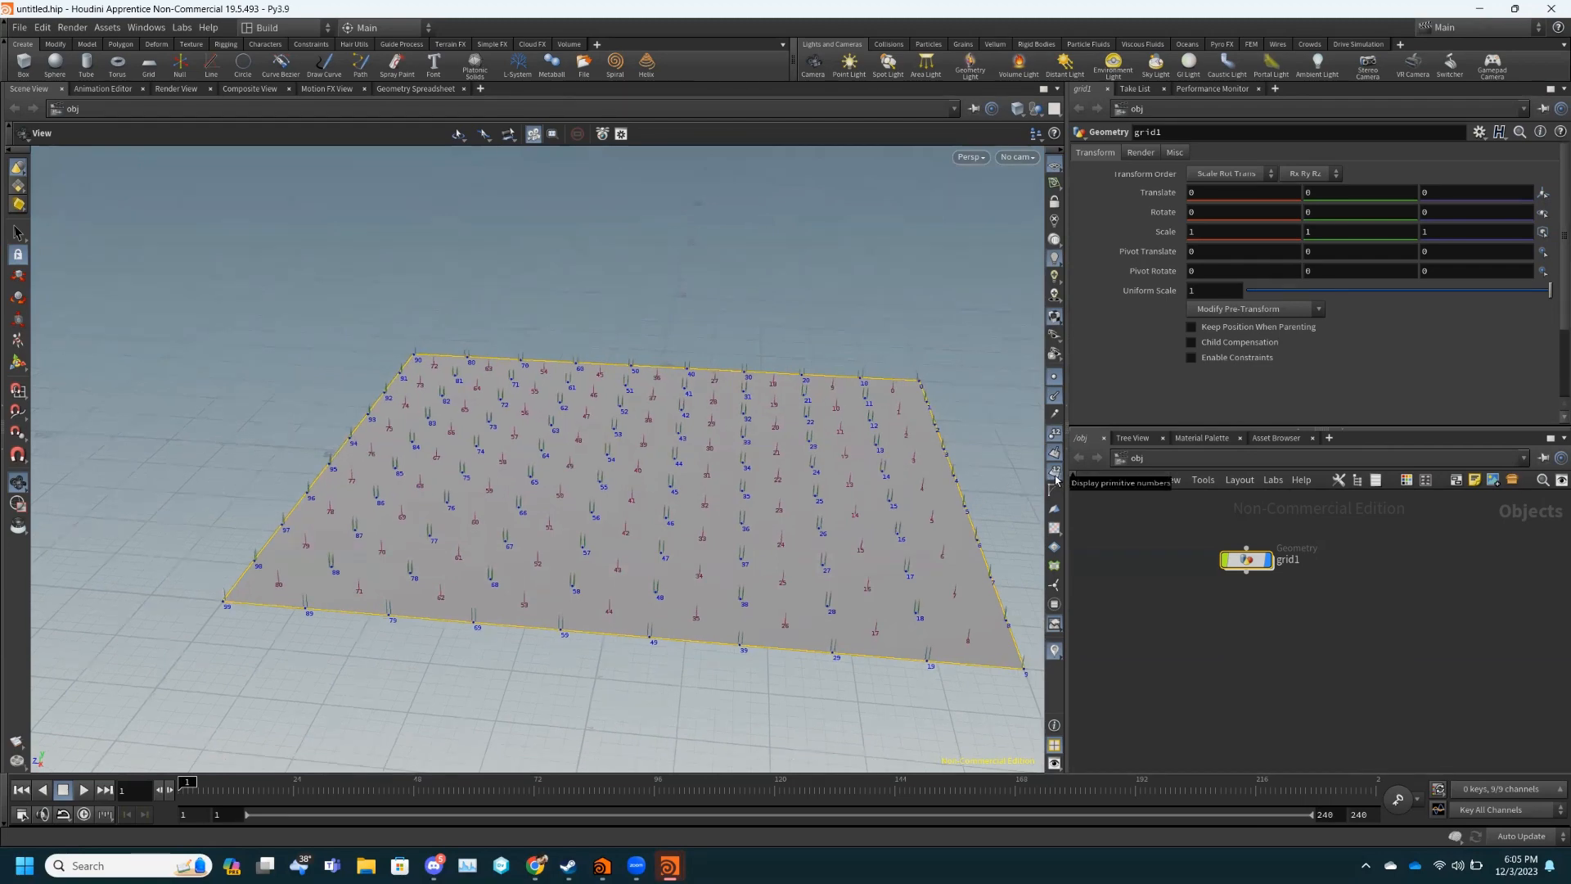
drag(741, 622, 720, 373)
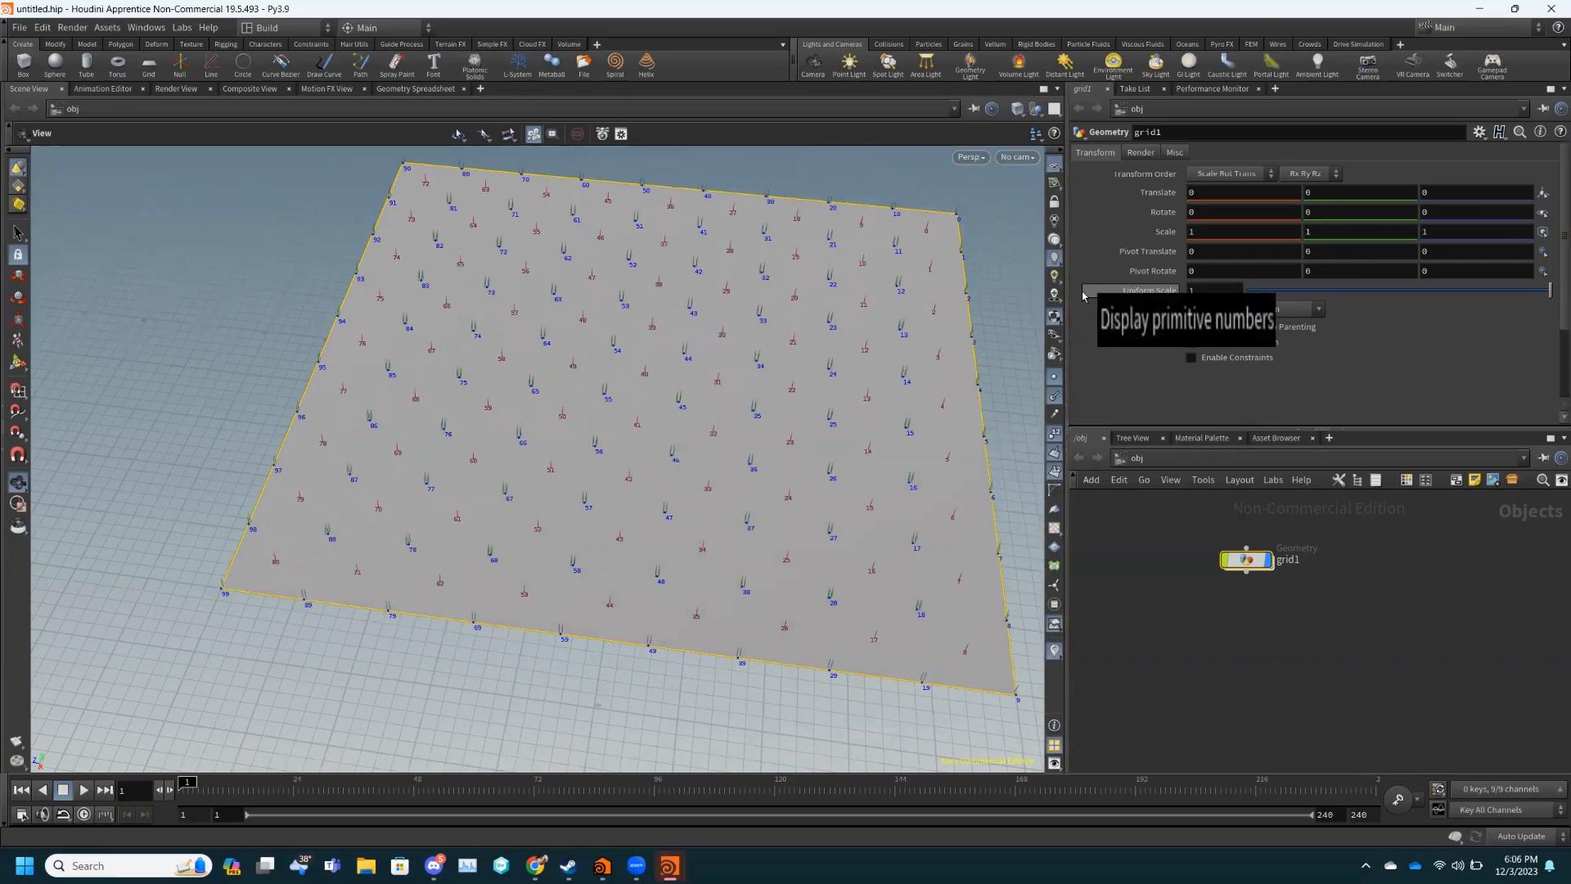
- Turn off the primitive numbers, primitive normals, point numbers and point normals, keeping only the points displayed
click(1055, 470)
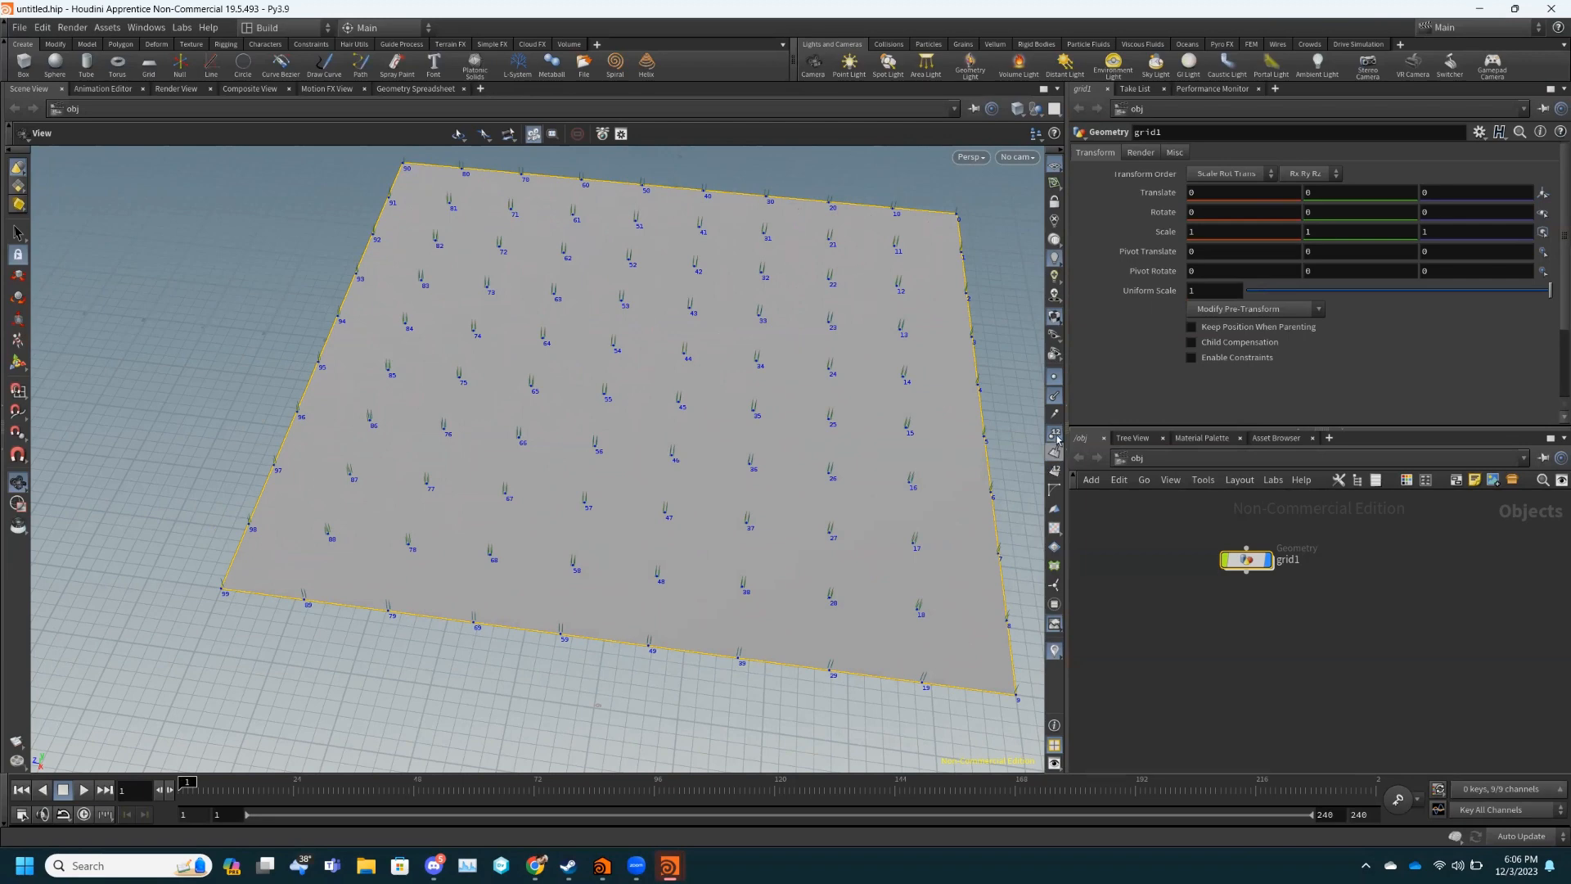
click(1055, 434)
click(1055, 396)
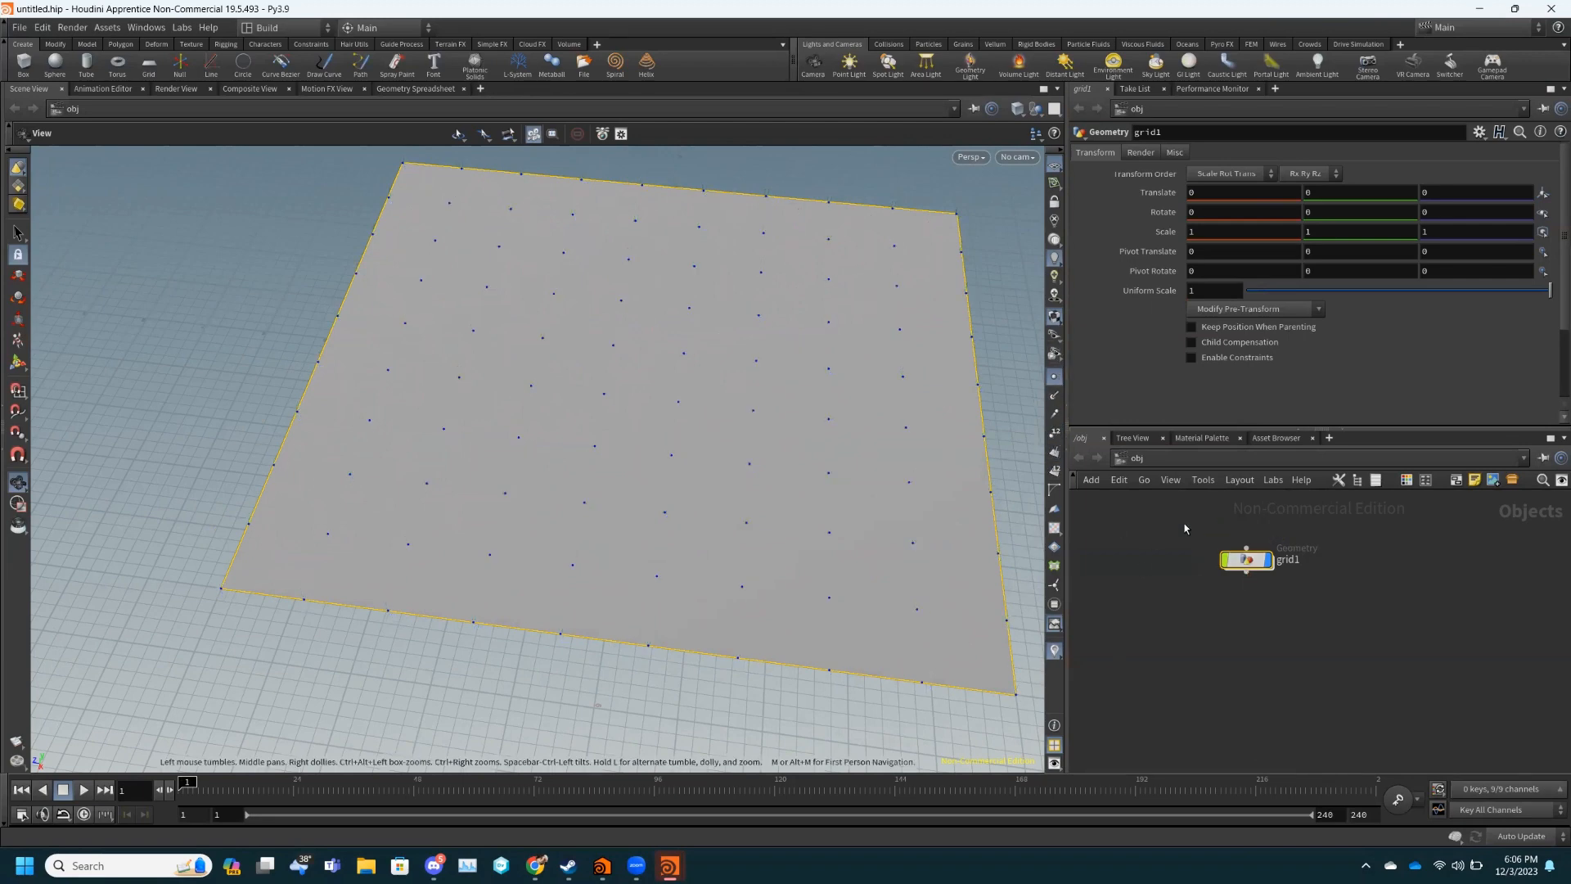
- Go inside the grid object and set the Grid node's size to 20 by 6
double_click(1249, 563)
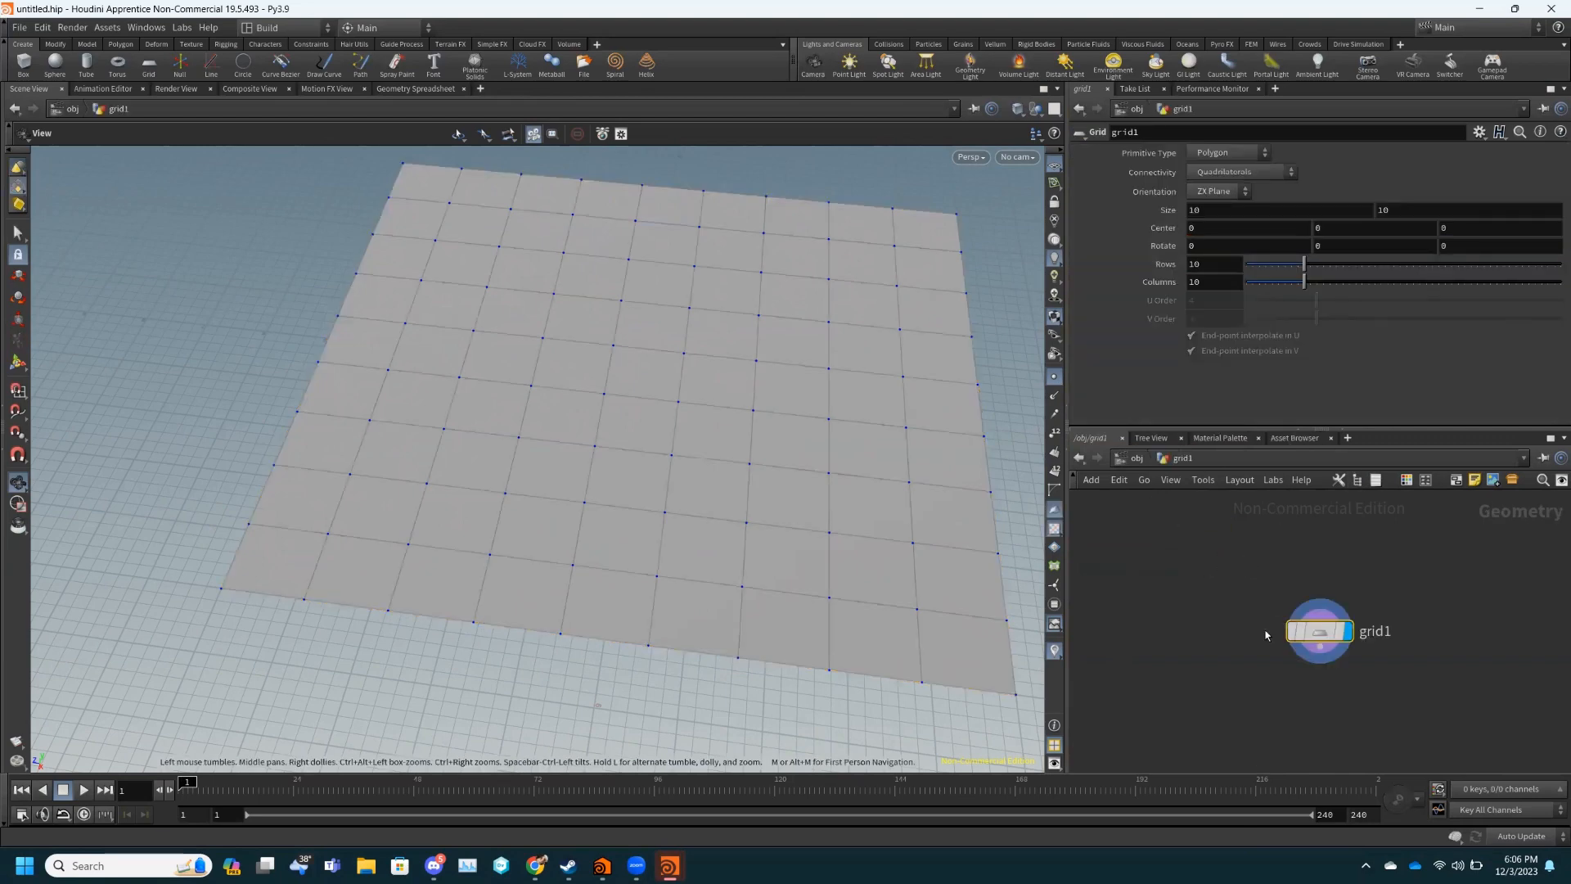
drag(1319, 632, 1210, 591)
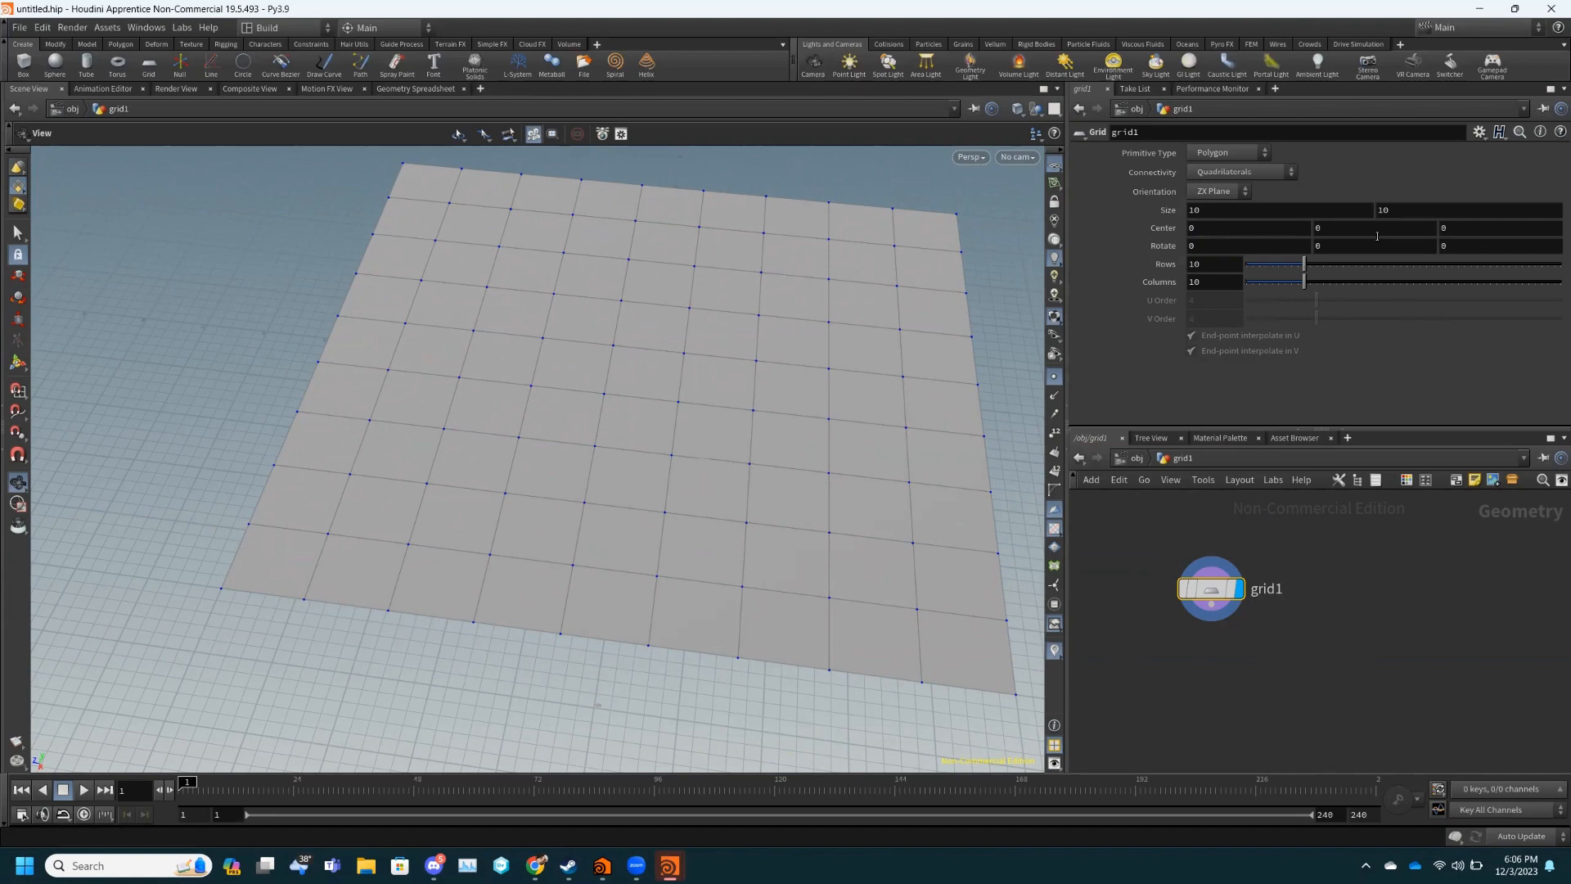
click(1252, 209)
key(BackSpace)
key(BackSpace)
text(20)
key(Tab)
key(BackSpace)
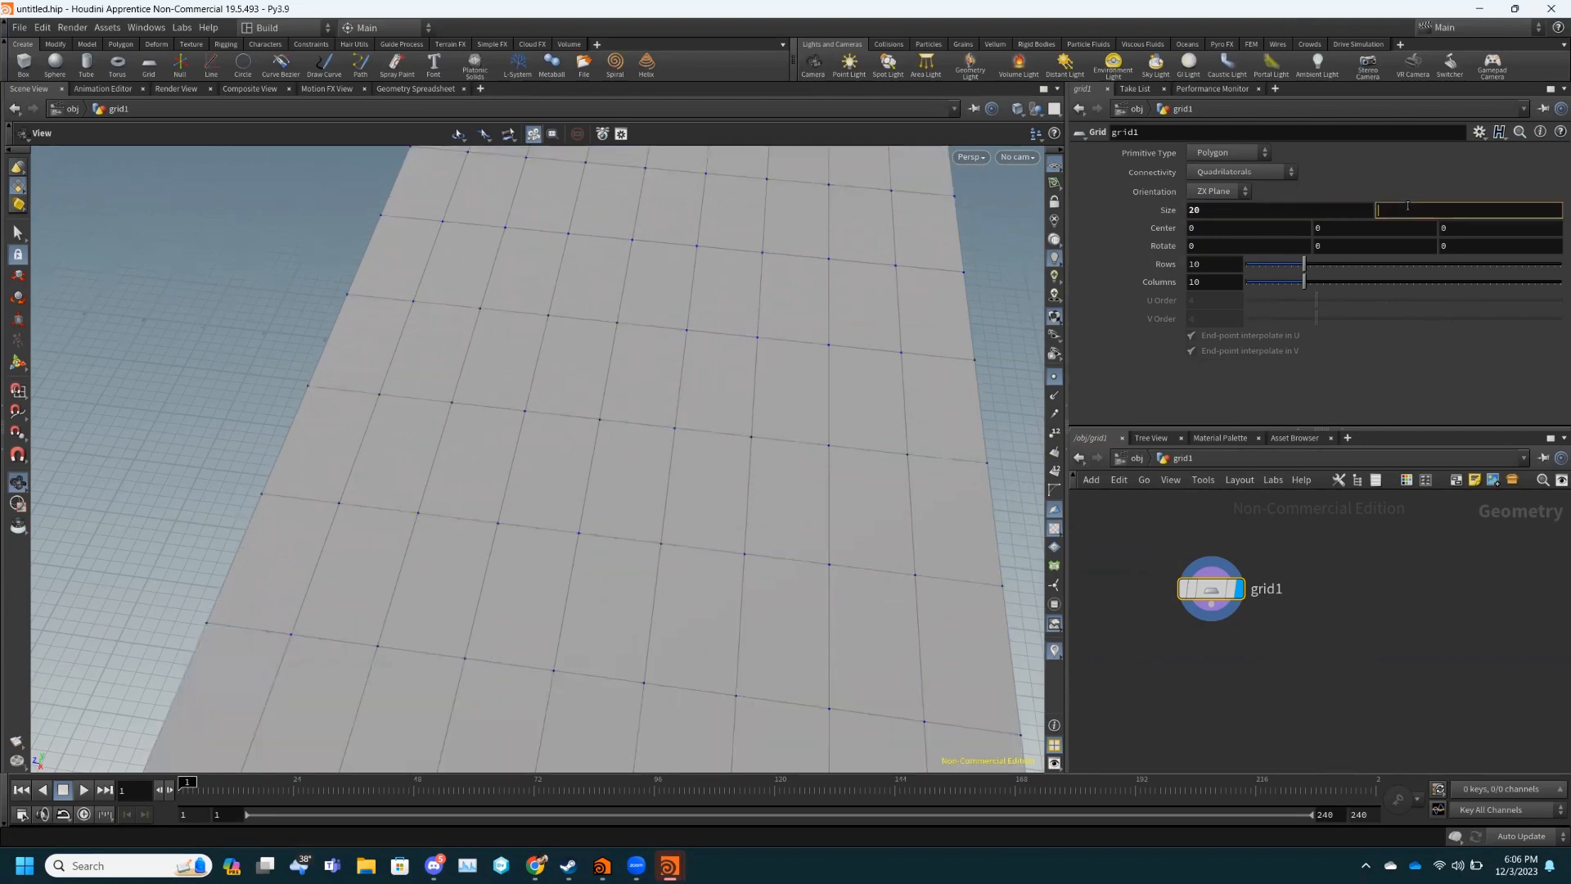
text(6)
key(Return)
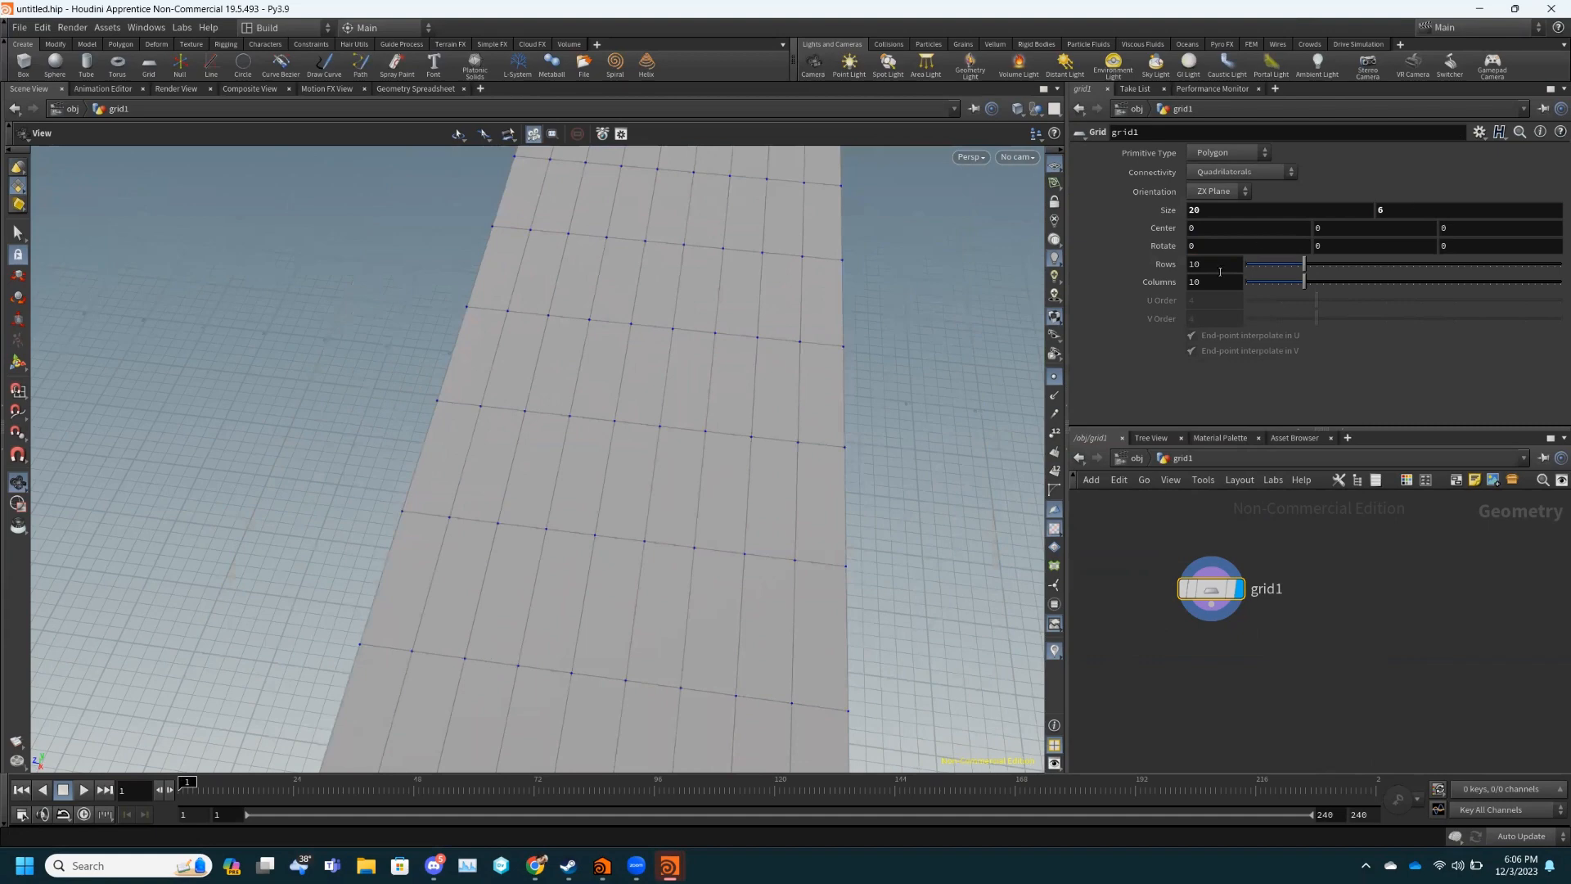
- Set the Grid node's rows to 4
double_click(1220, 269)
text(4)
key(Return)
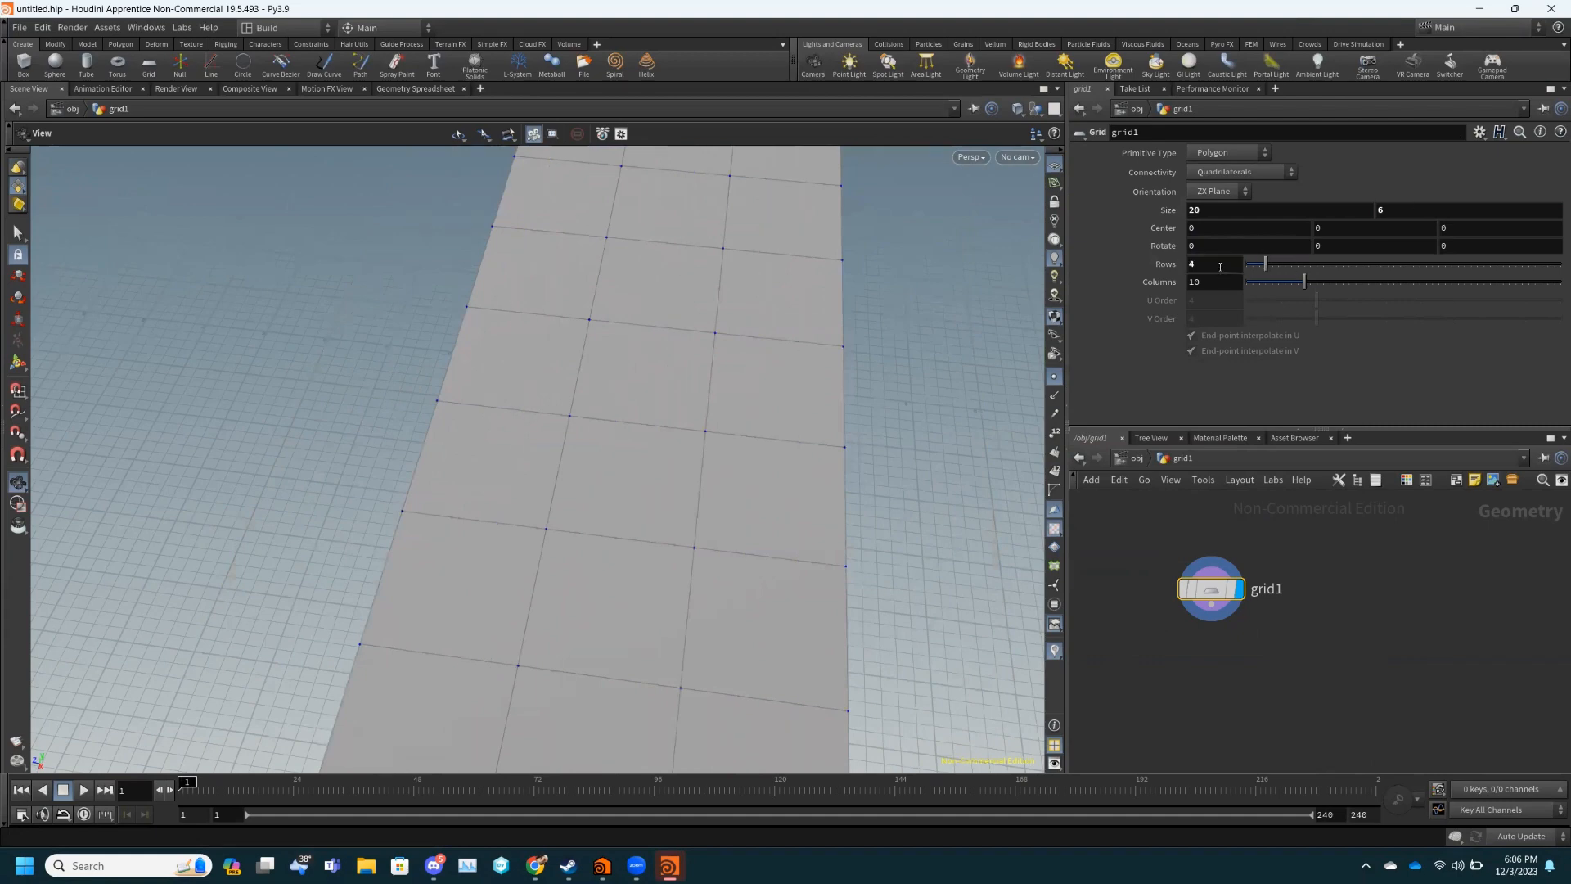
scroll(825, 479, down, 2)
scroll(824, 478, down, 3)
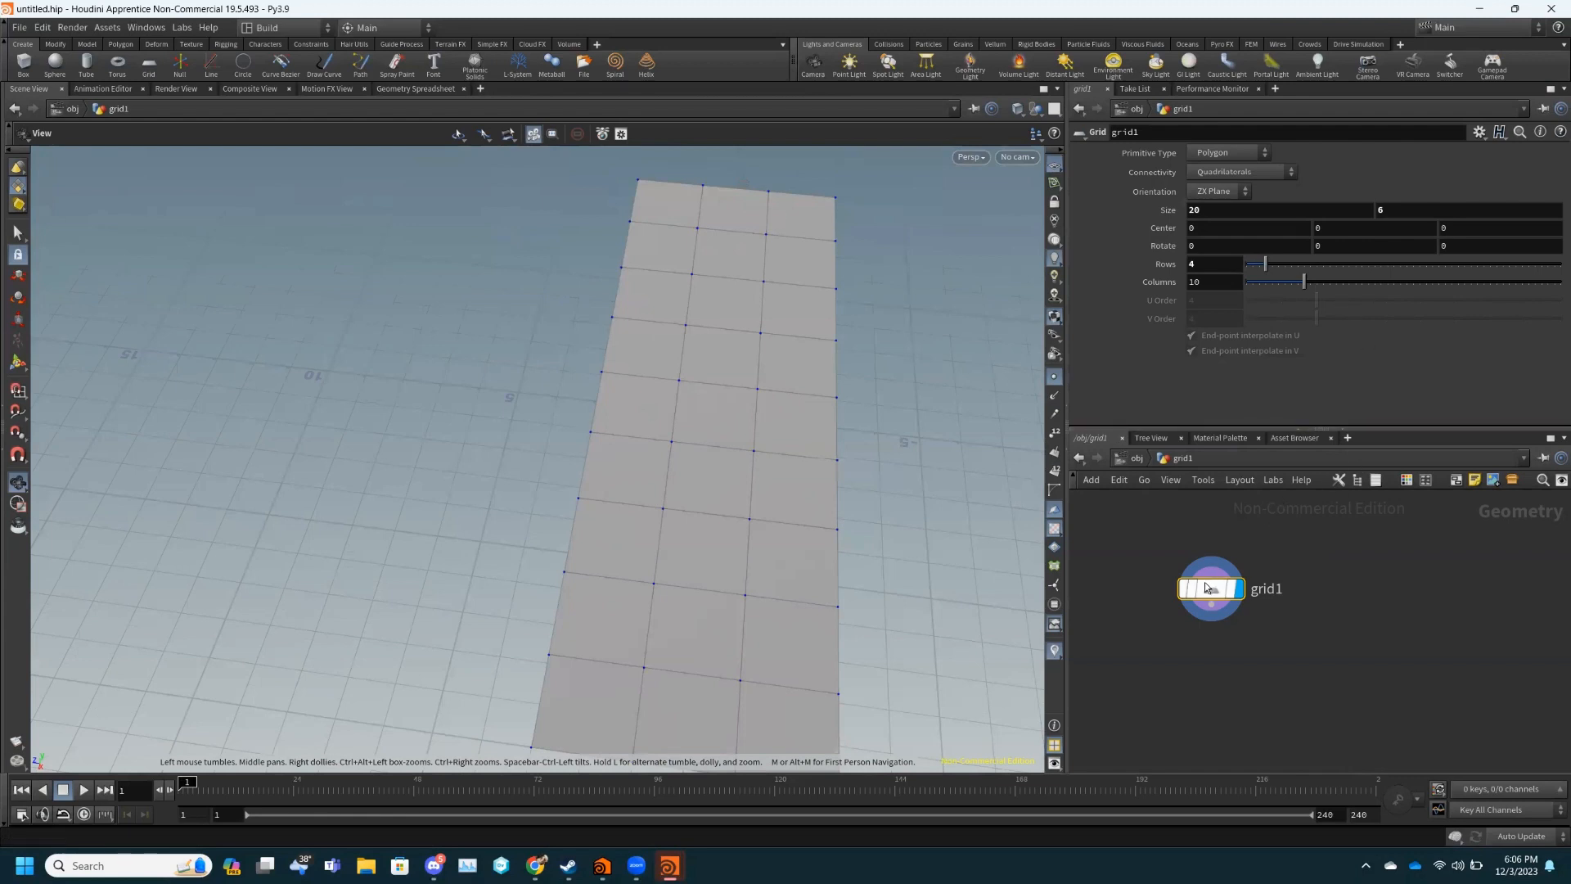
- Move the Grid node aside and add a Box node next to it in the same network
drag(1210, 590, 1337, 576)
key(Tab)
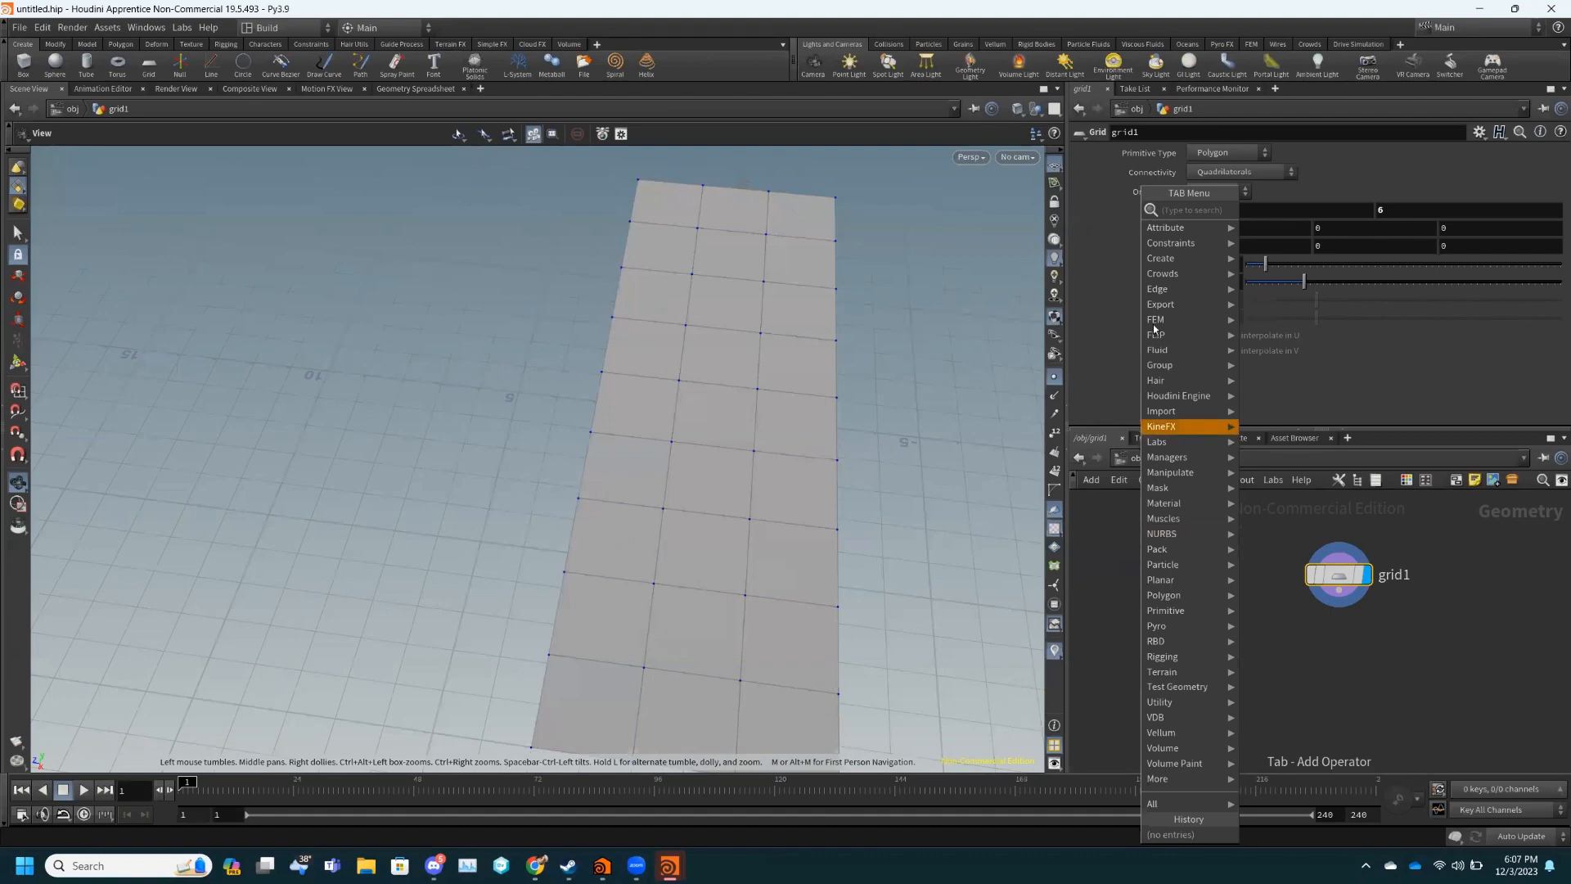
mouse_move(1178, 258)
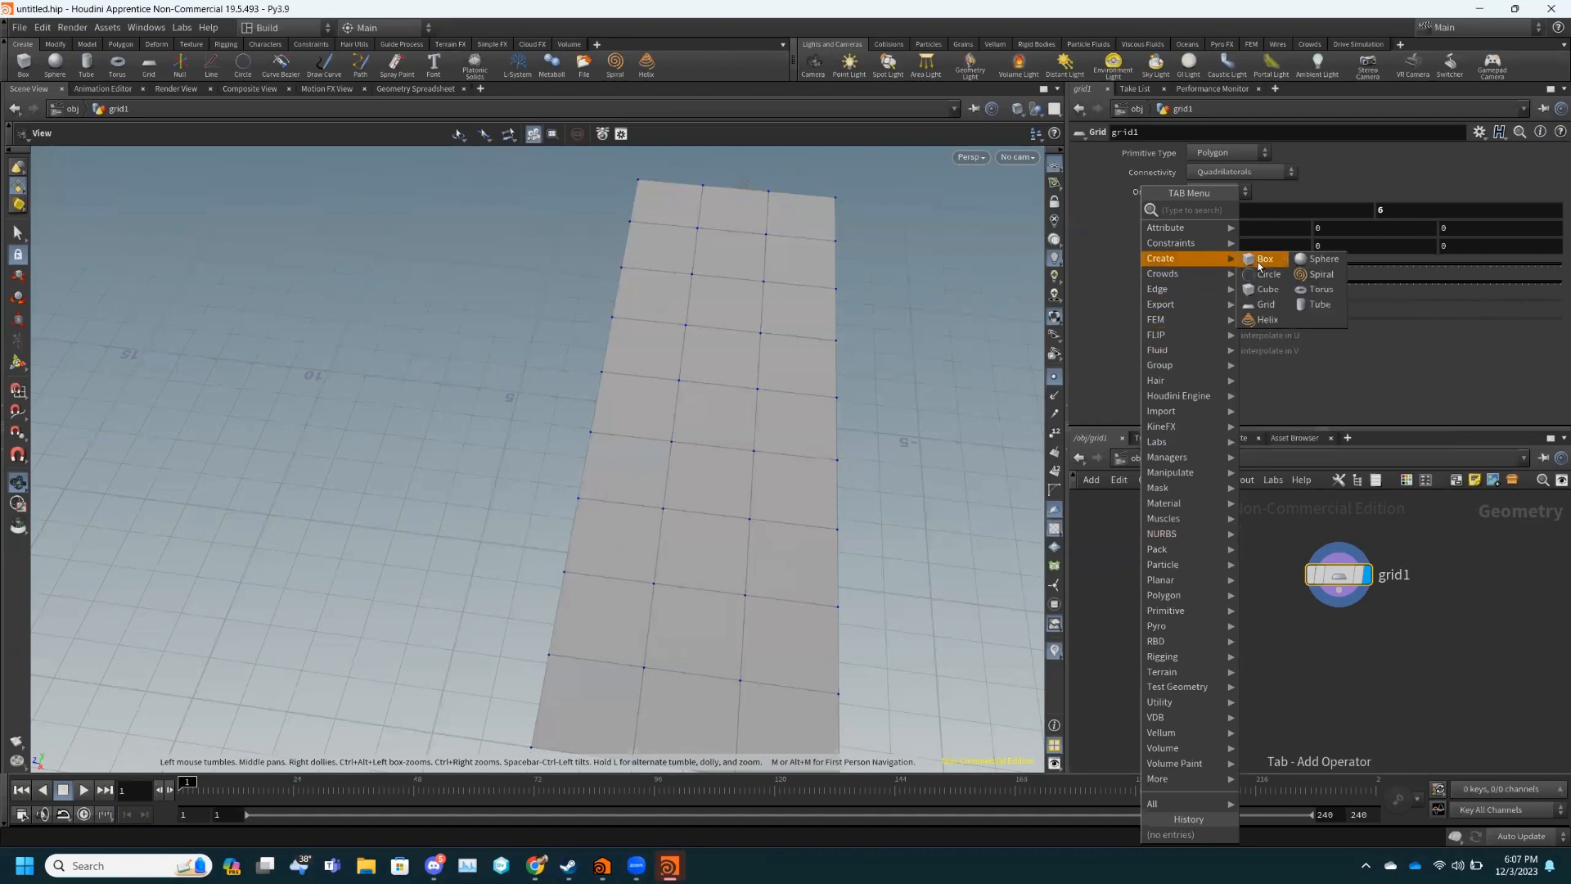
click(1258, 262)
click(1169, 549)
- Make the Box node the displayed geometry, show the grid as a template, and line the box node up beside it
mouse_move(1168, 550)
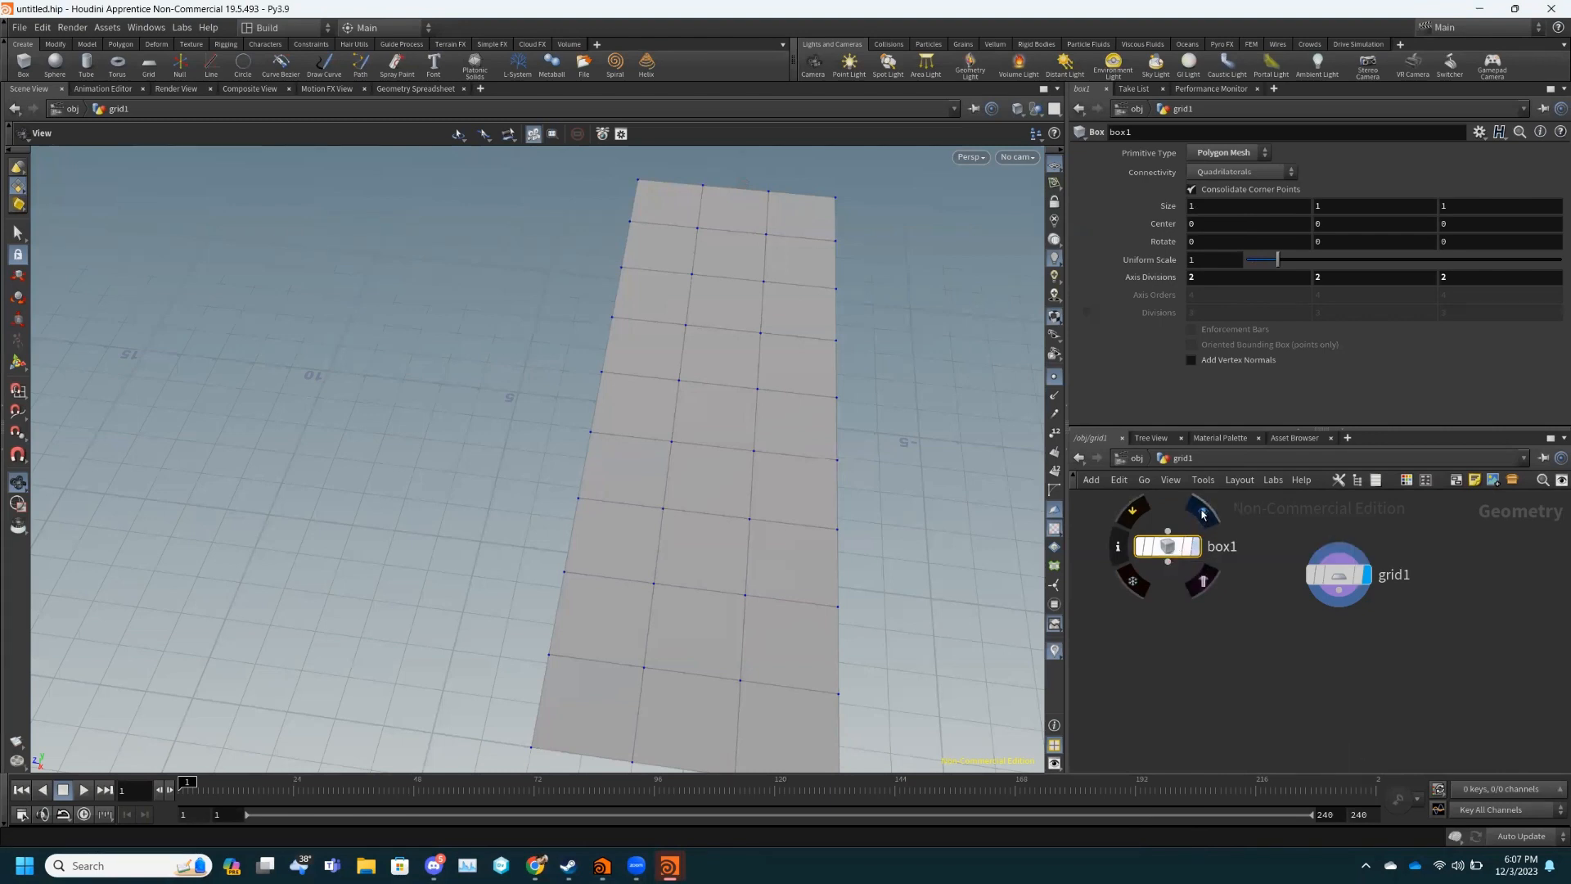
click(1202, 513)
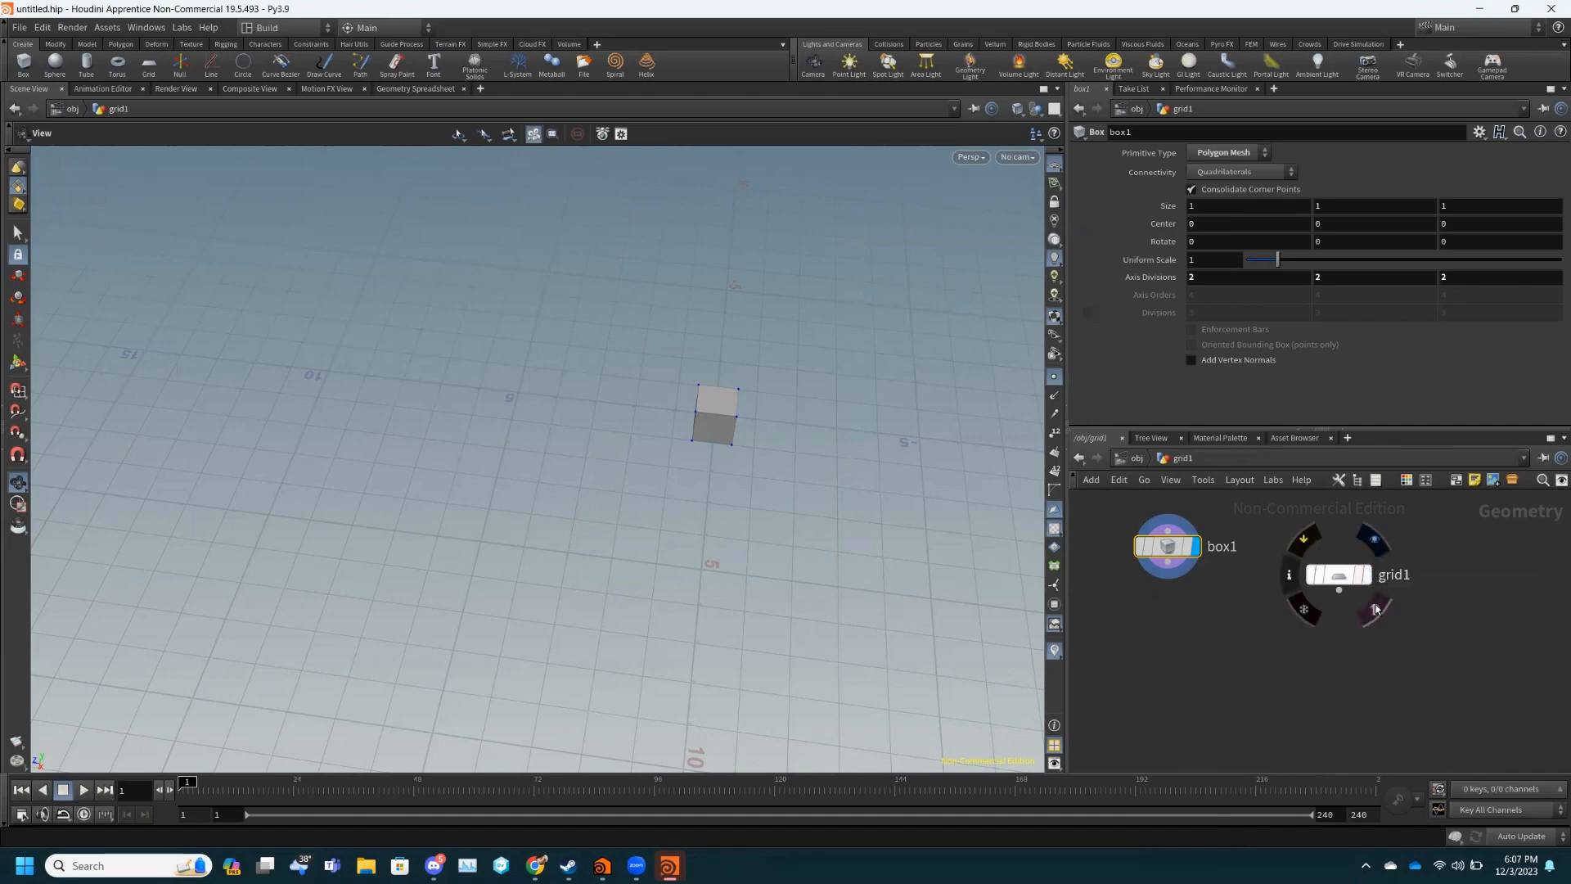
click(1376, 611)
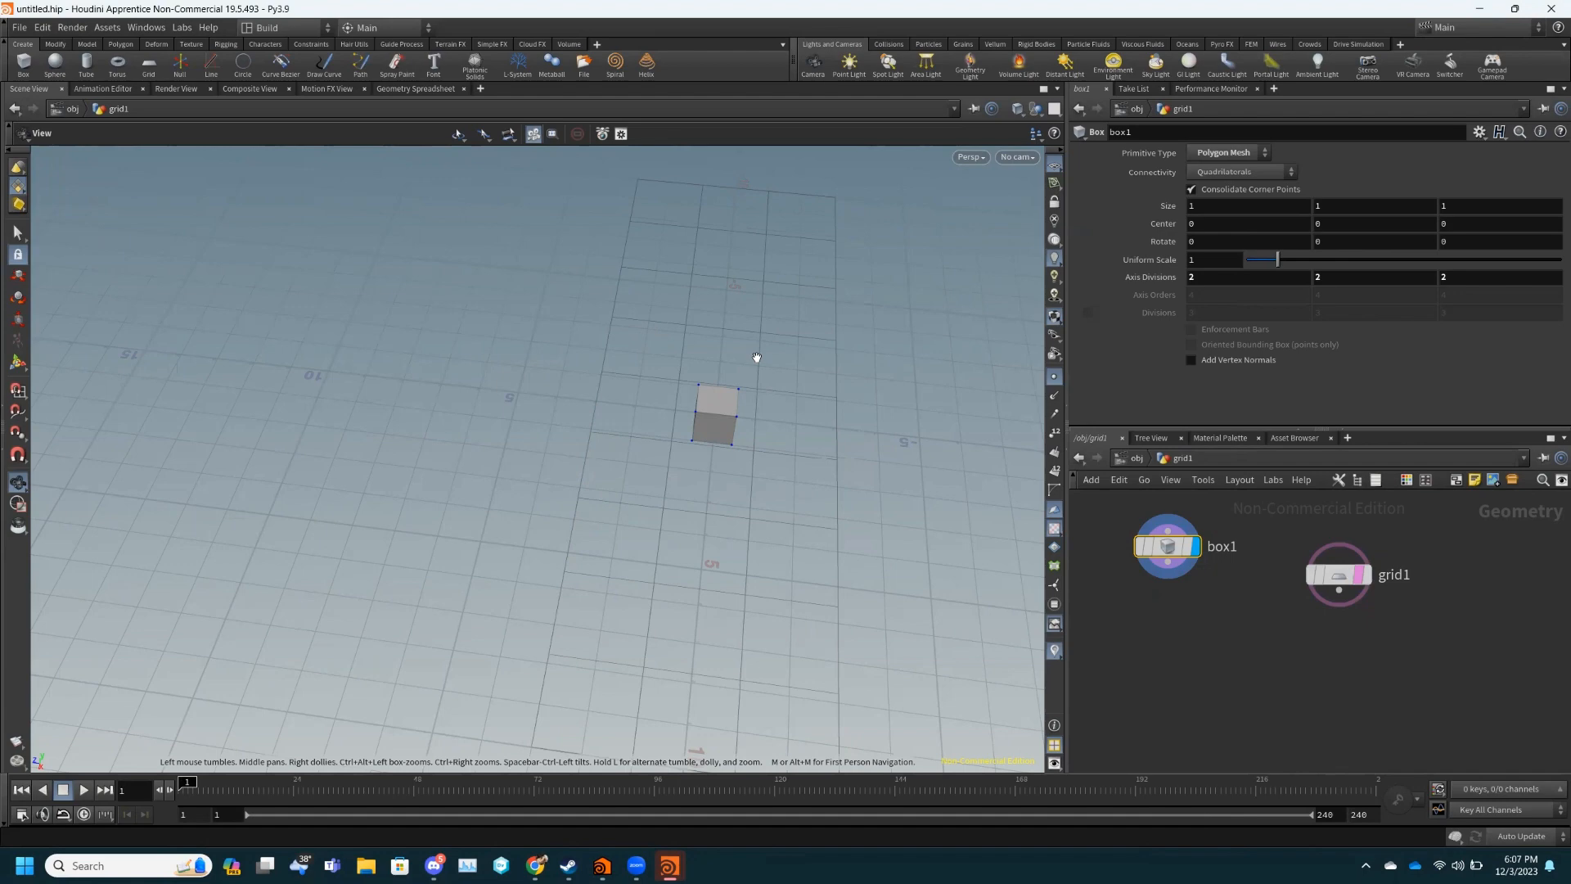
mouse_move(1170, 547)
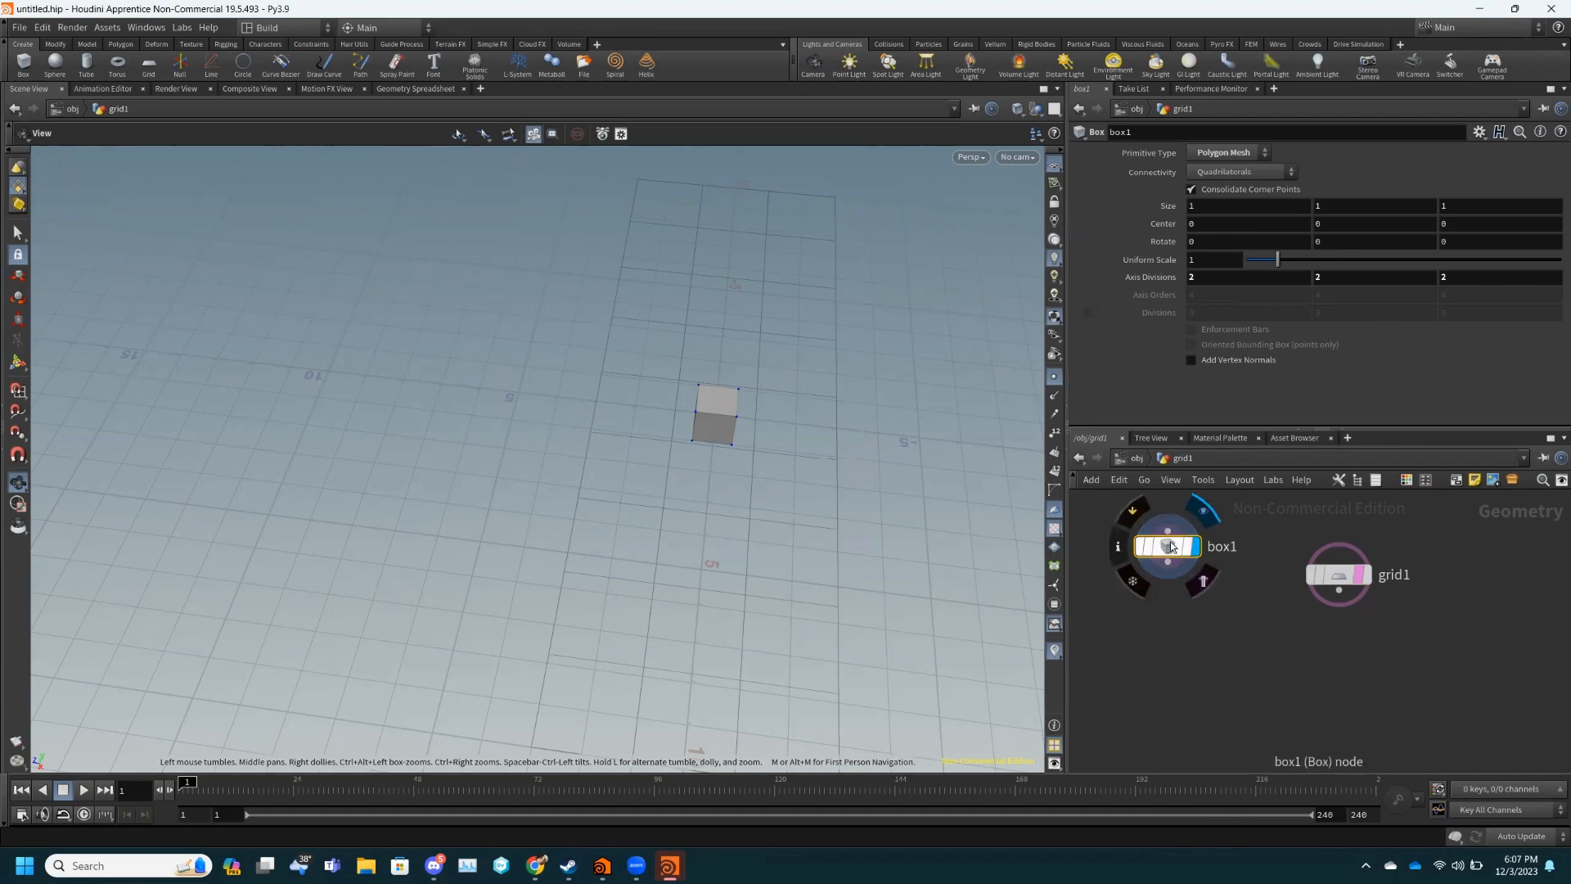
drag(1170, 546, 1159, 574)
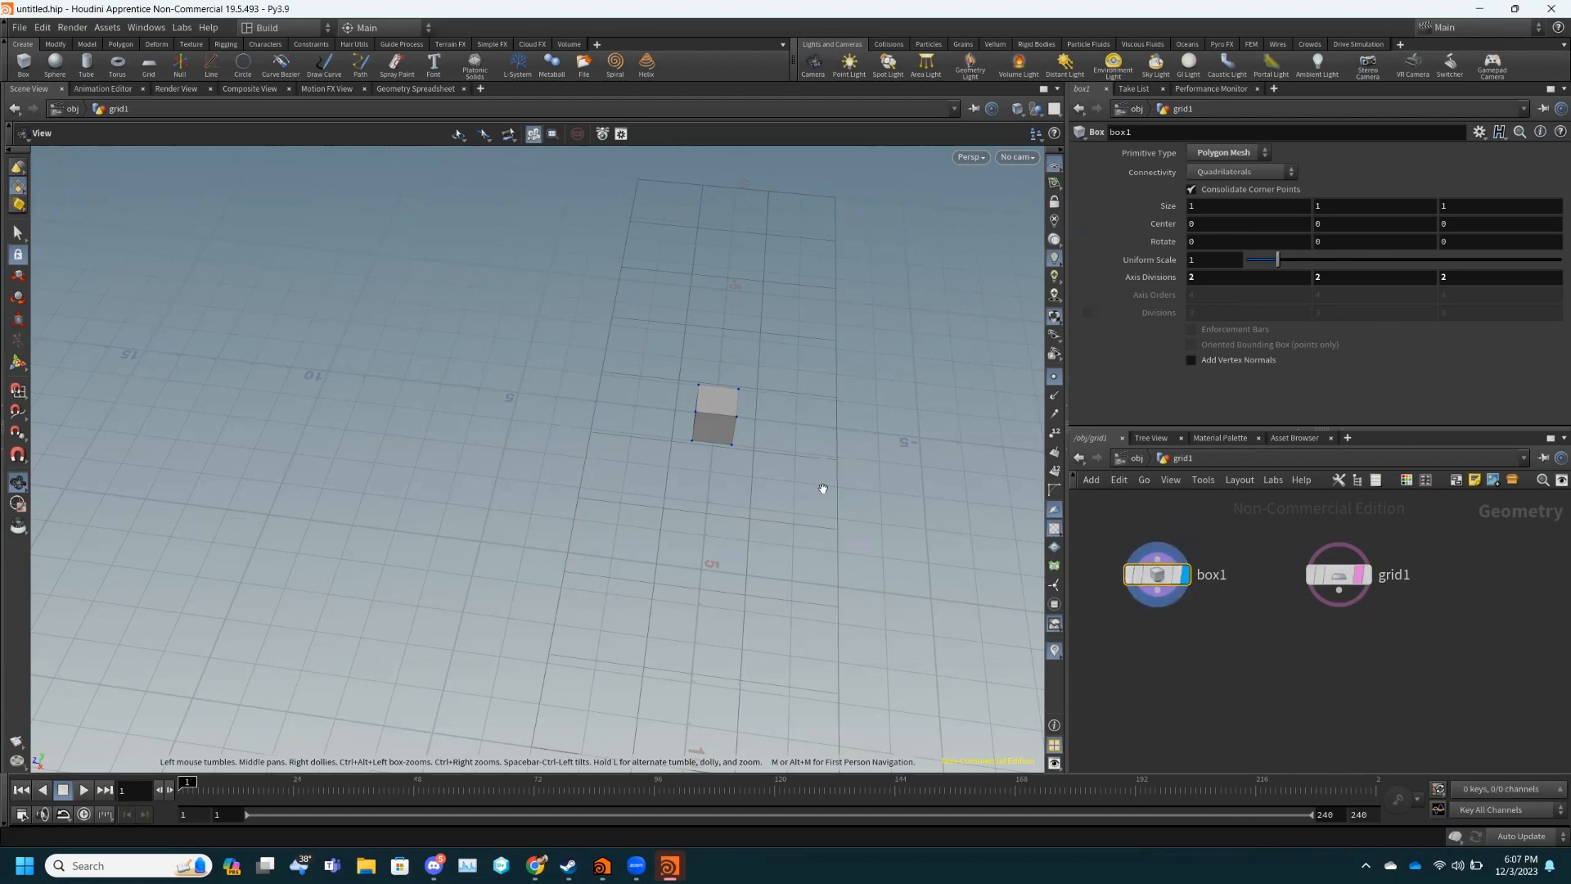
- Link the Box node's X size to the Grid node's X size by copying that parameter and pasting it as a relative reference
mouse_move(823, 489)
mouse_down()
mouse_move(747, 519)
mouse_move(729, 554)
mouse_move(831, 487)
mouse_move(801, 474)
mouse_up()
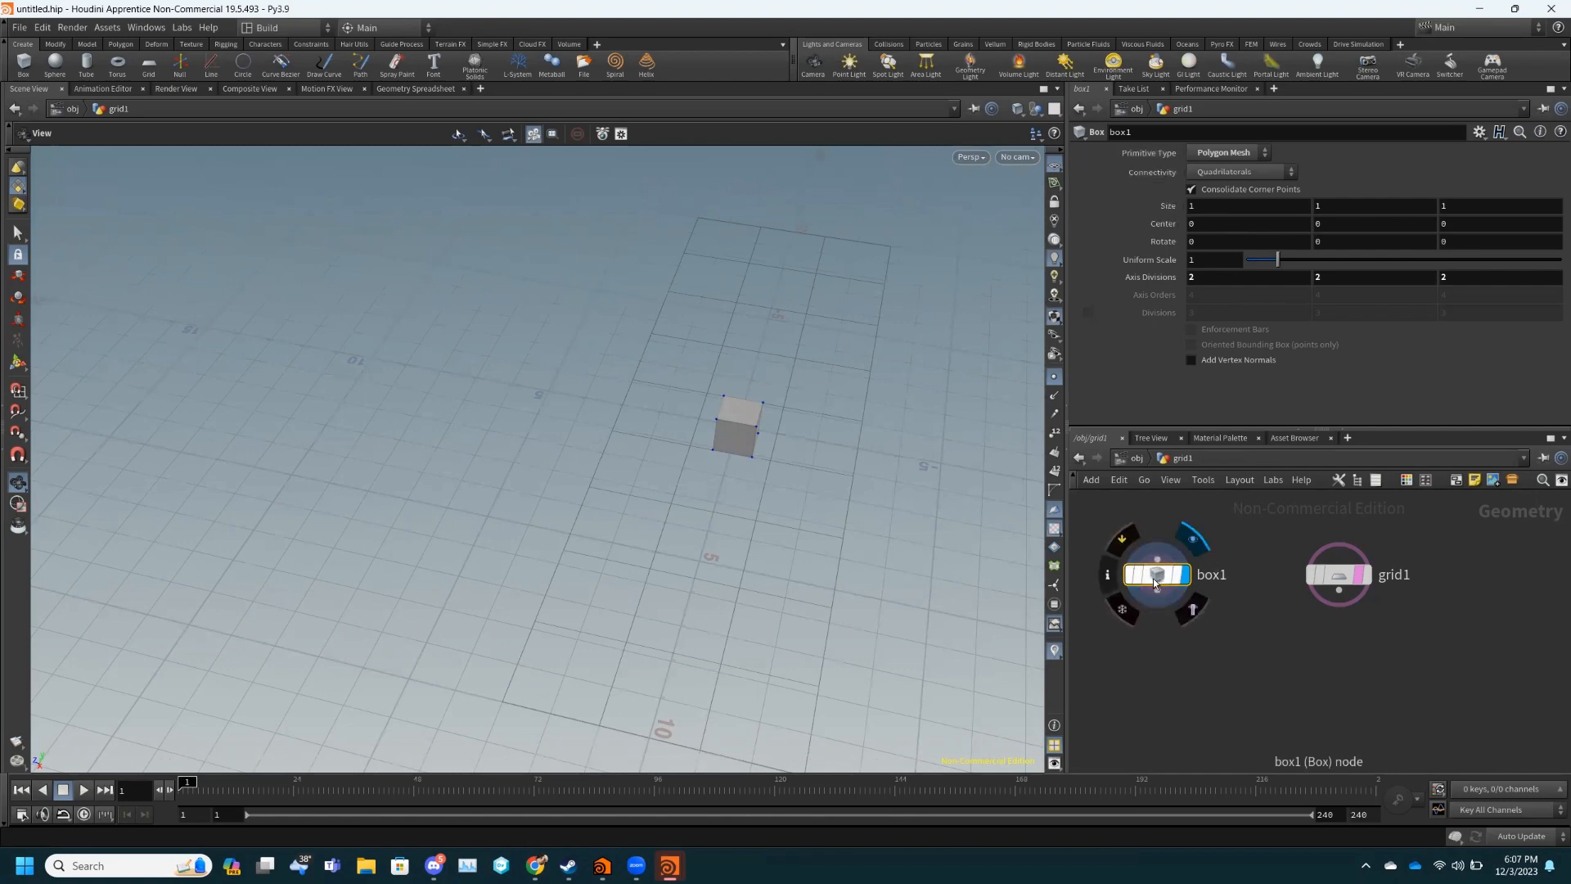
click(1342, 579)
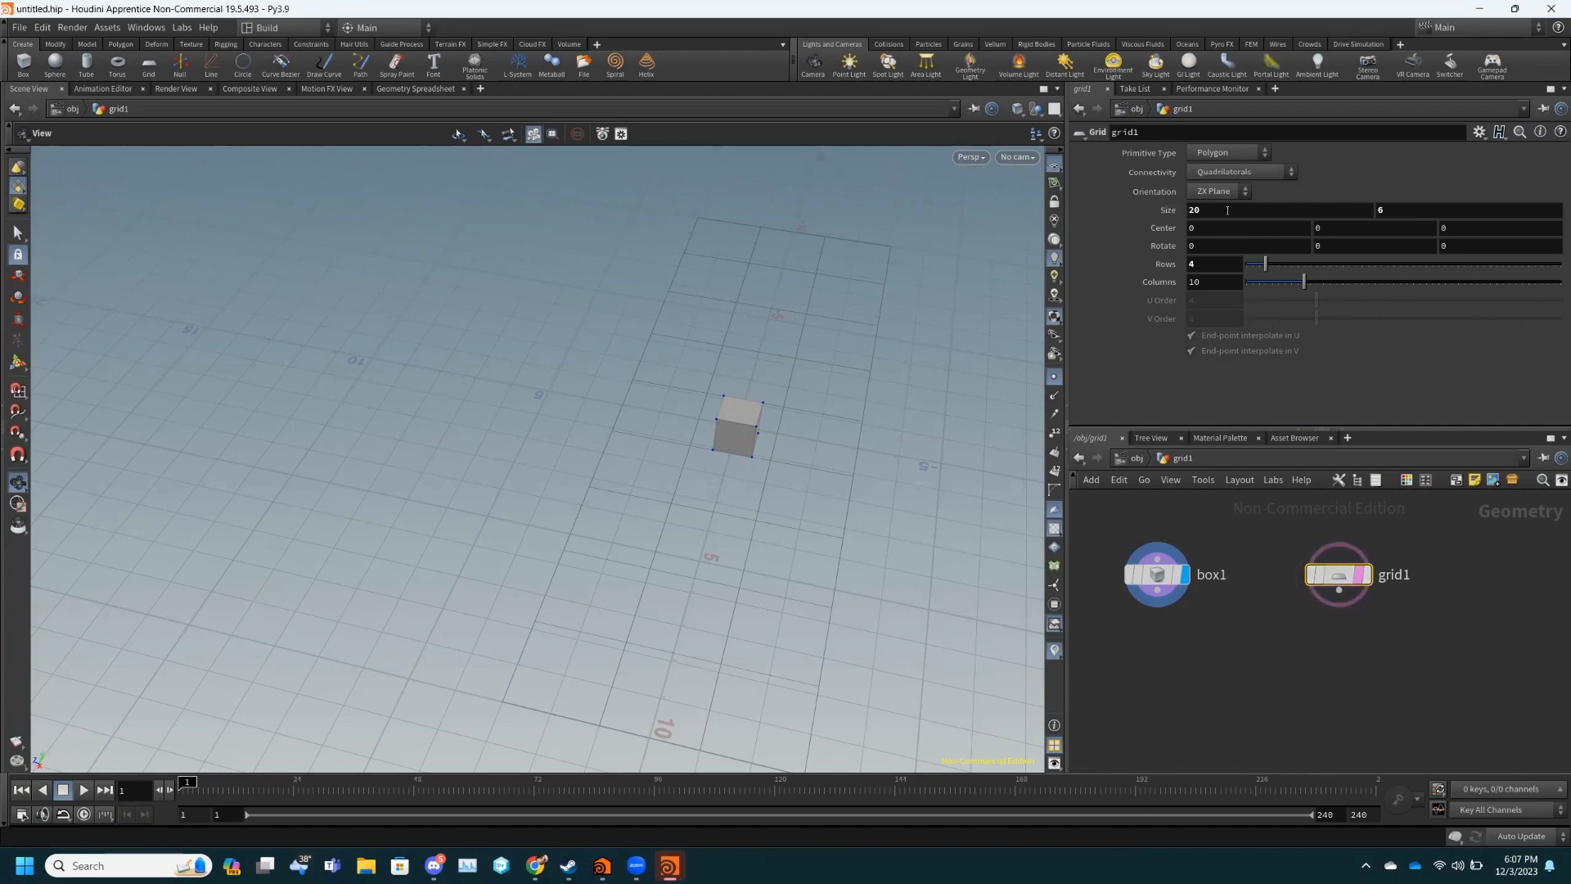
click(1157, 575)
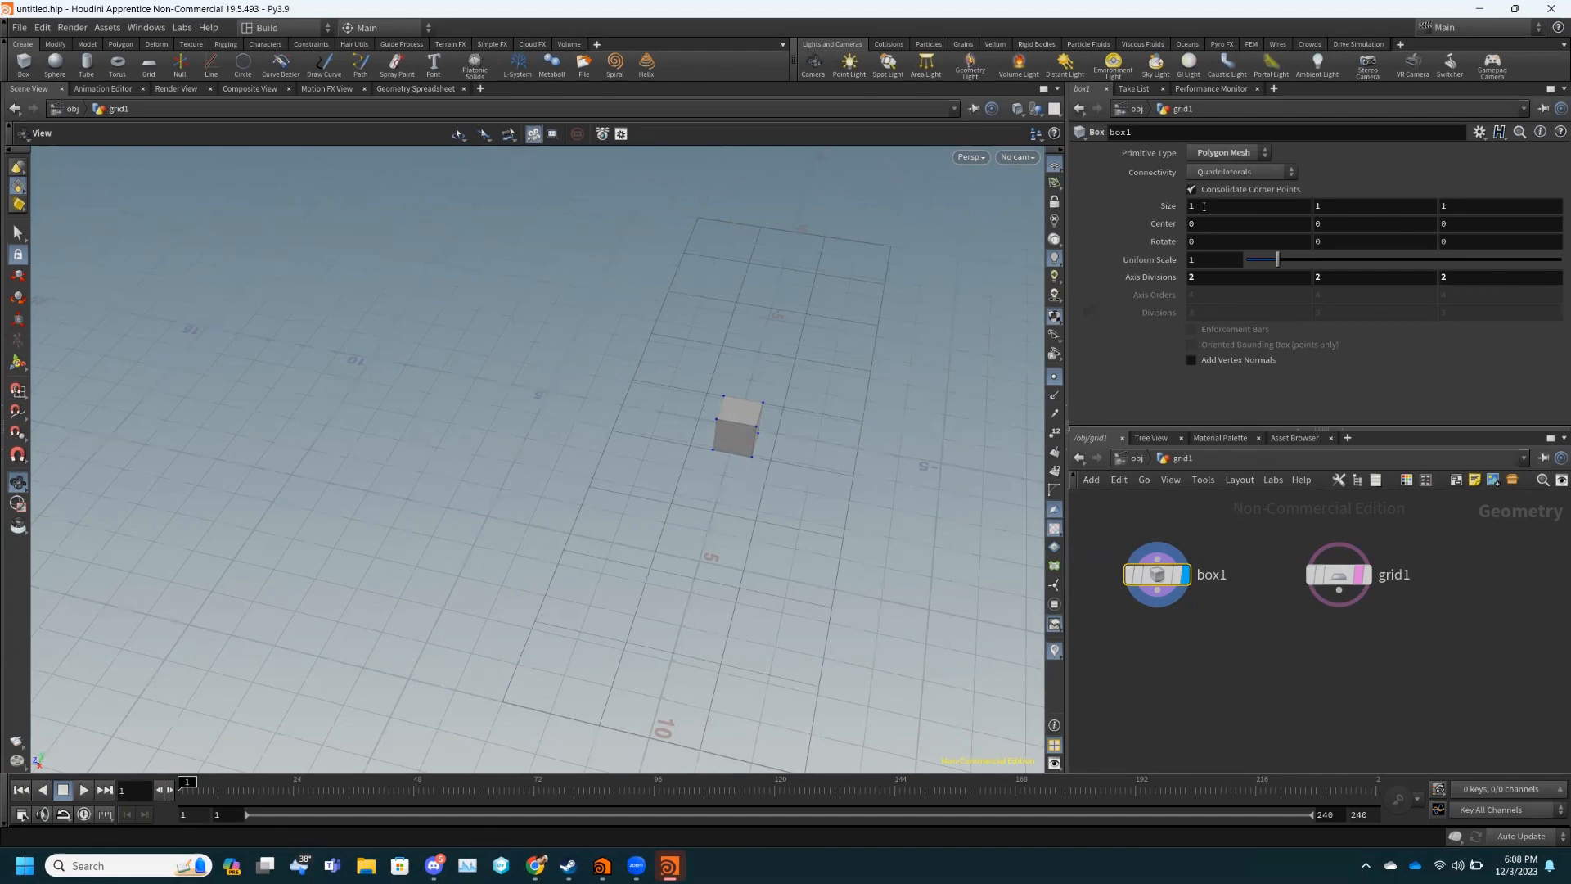
click(1335, 574)
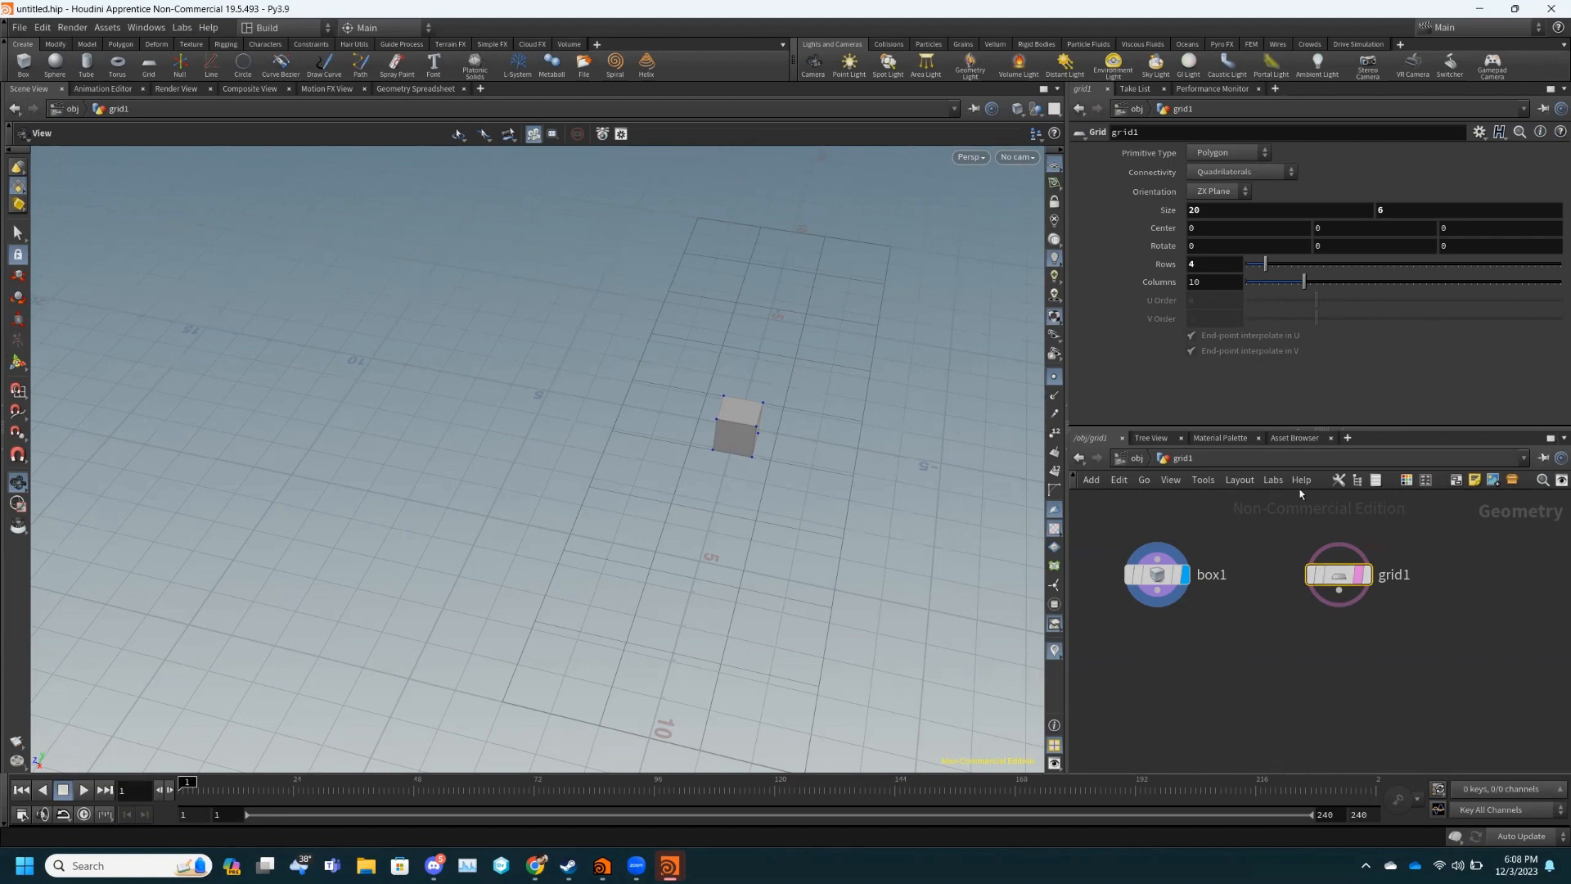
click(1220, 212)
right_click(1219, 211)
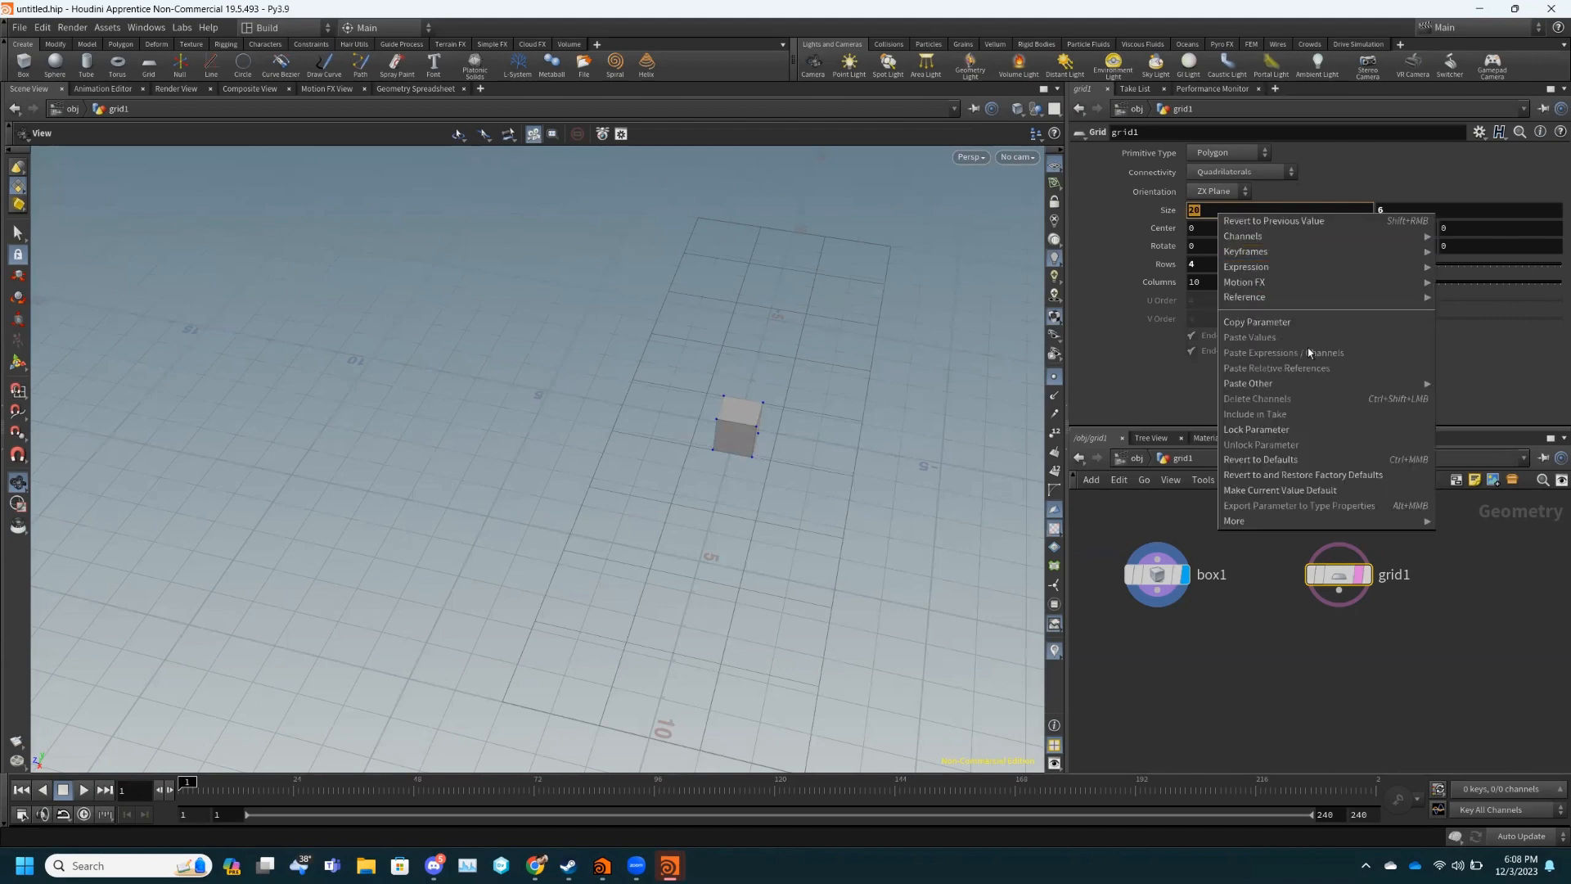
click(1283, 324)
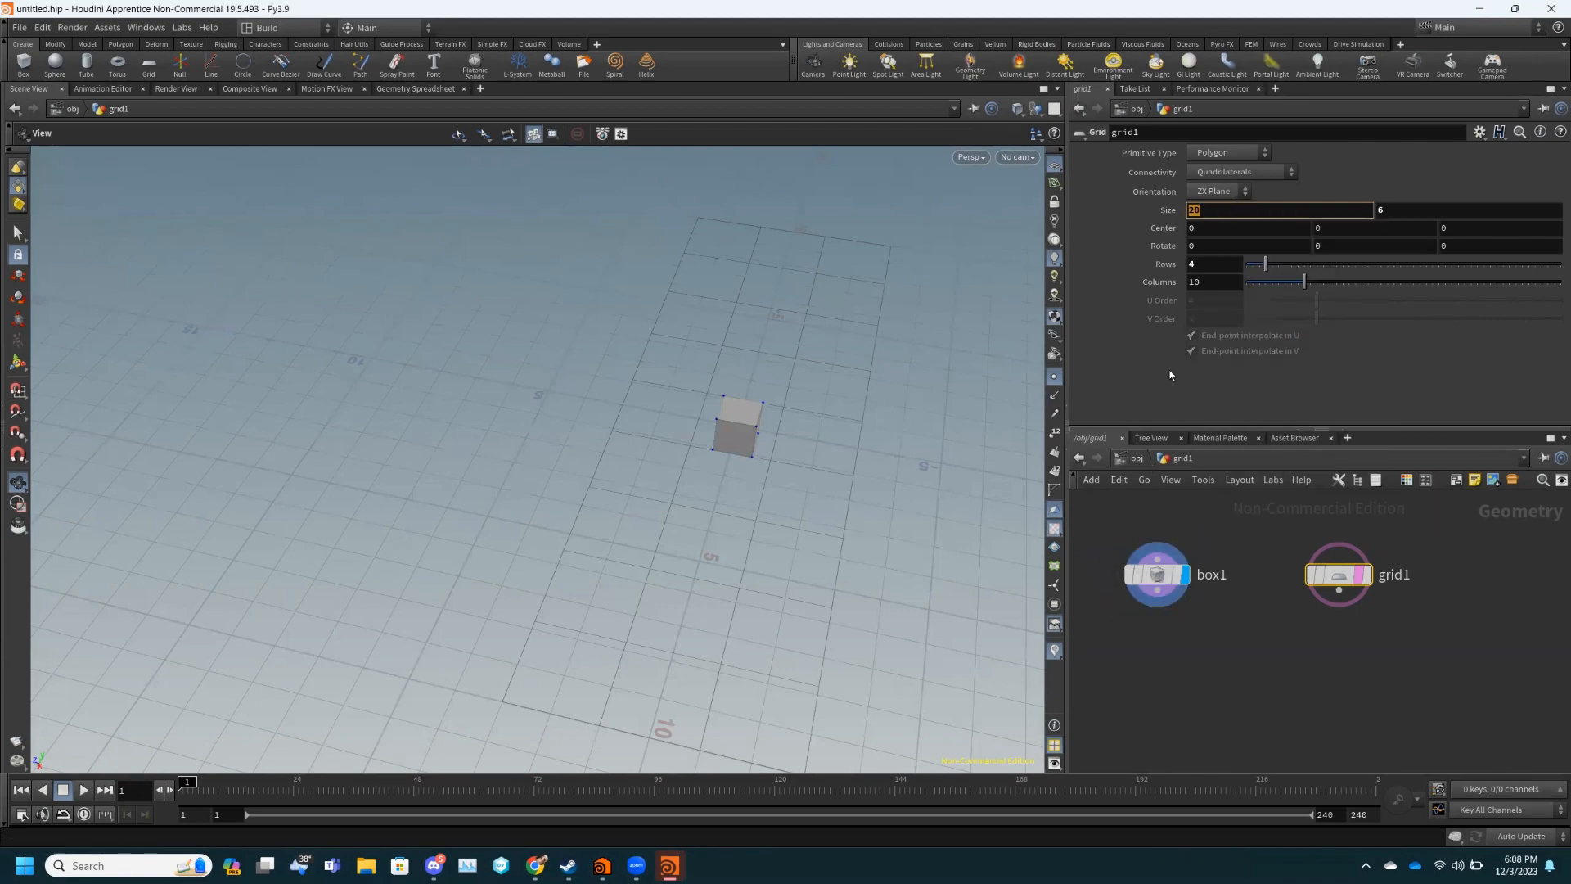
click(1157, 574)
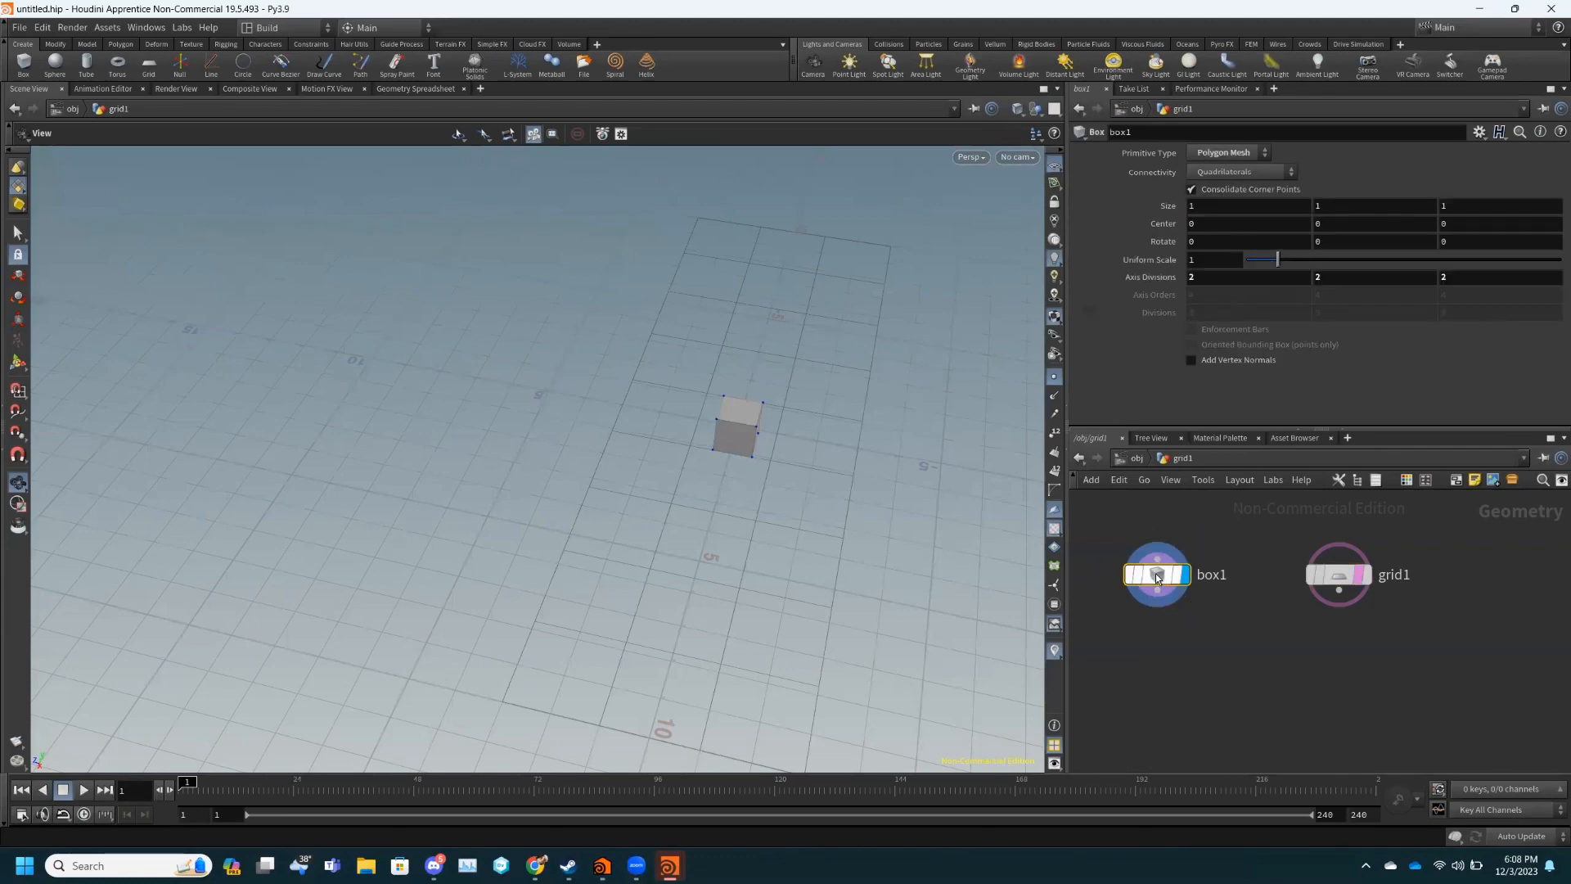
right_click(1204, 206)
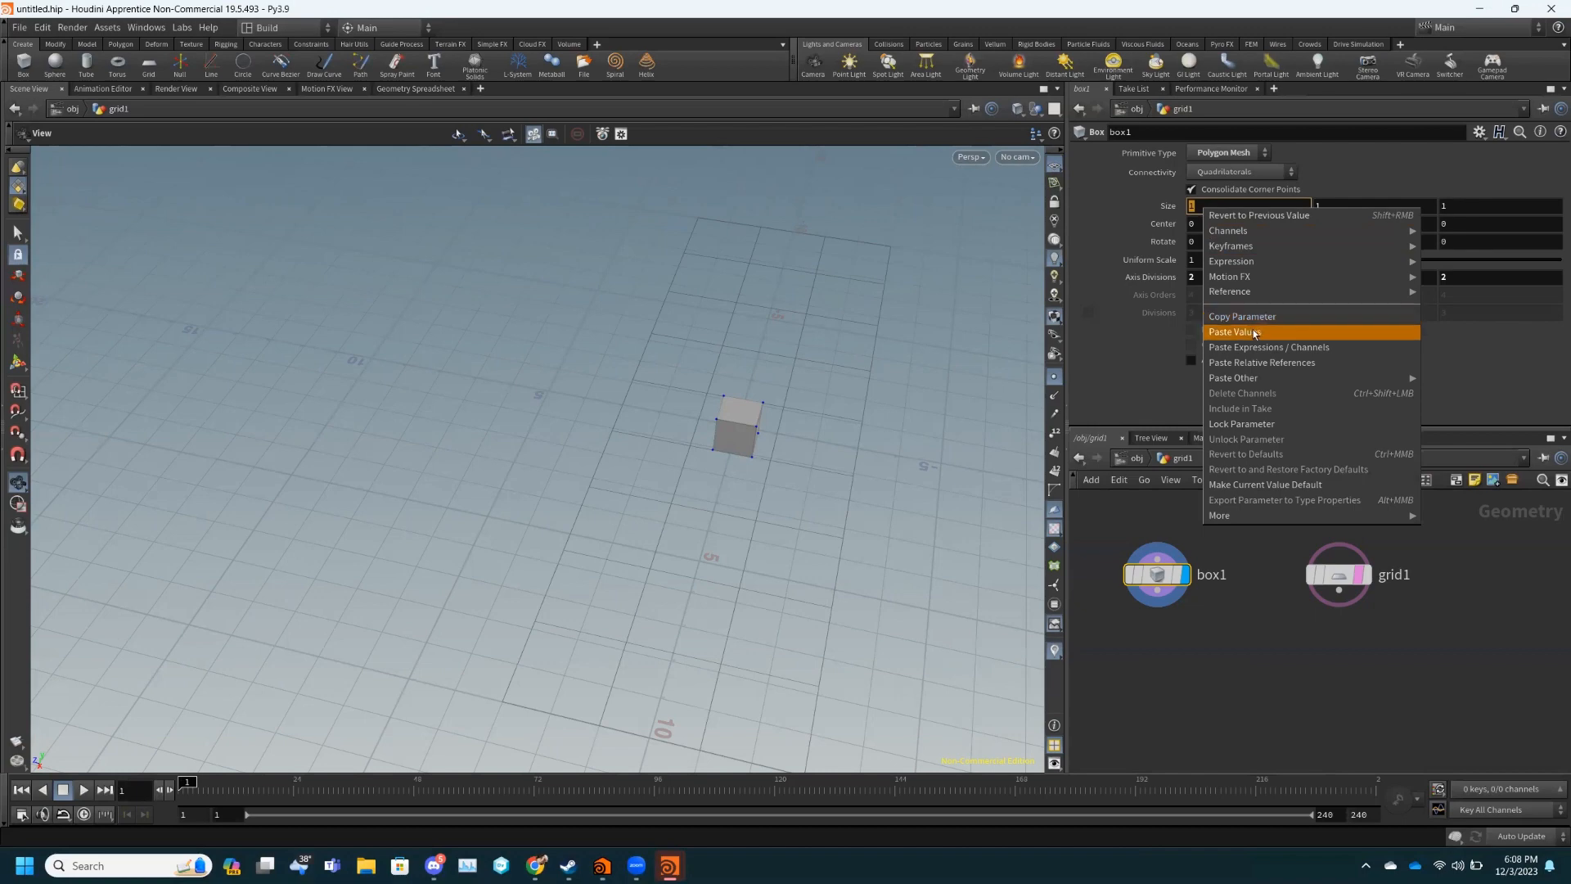
click(1240, 362)
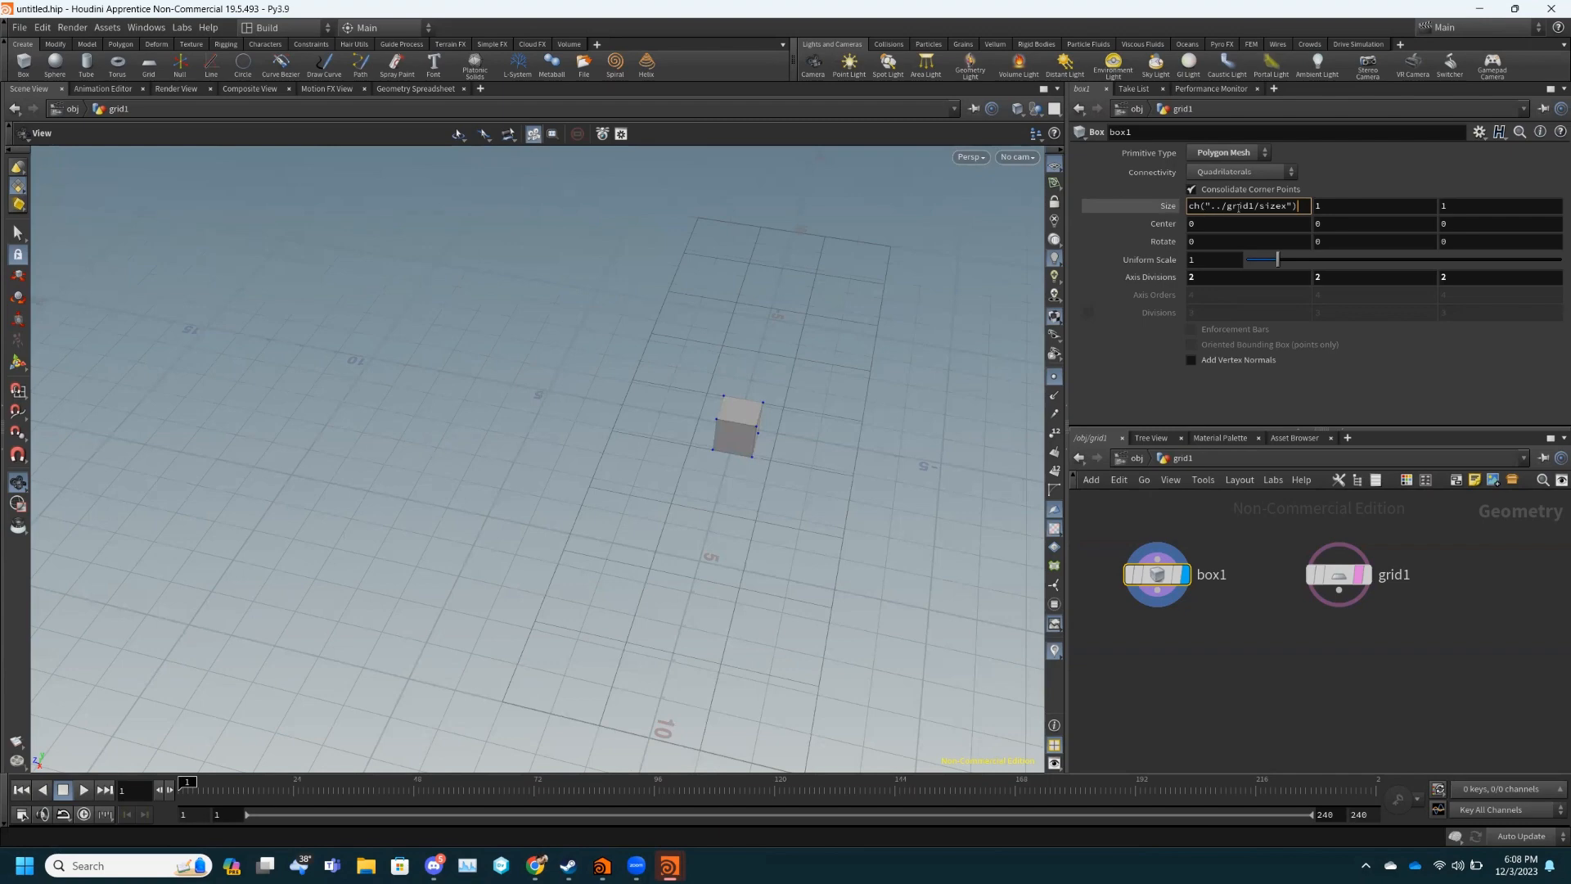
key(Return)
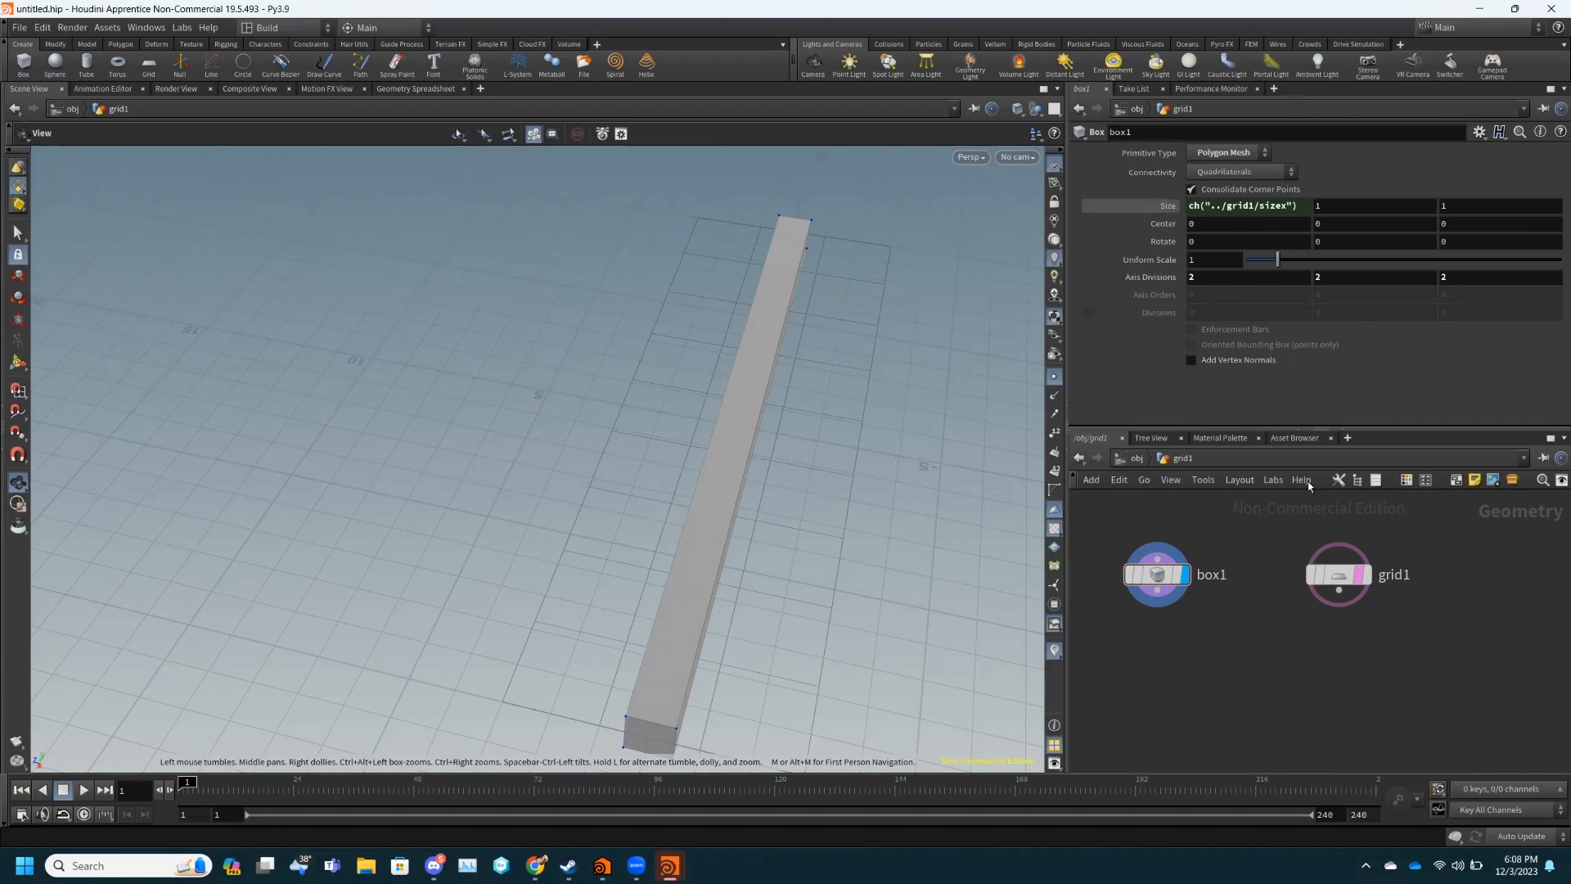
- Divide the Box node's X size expression by a relative reference to the Grid node's Columns parameter
click(1338, 574)
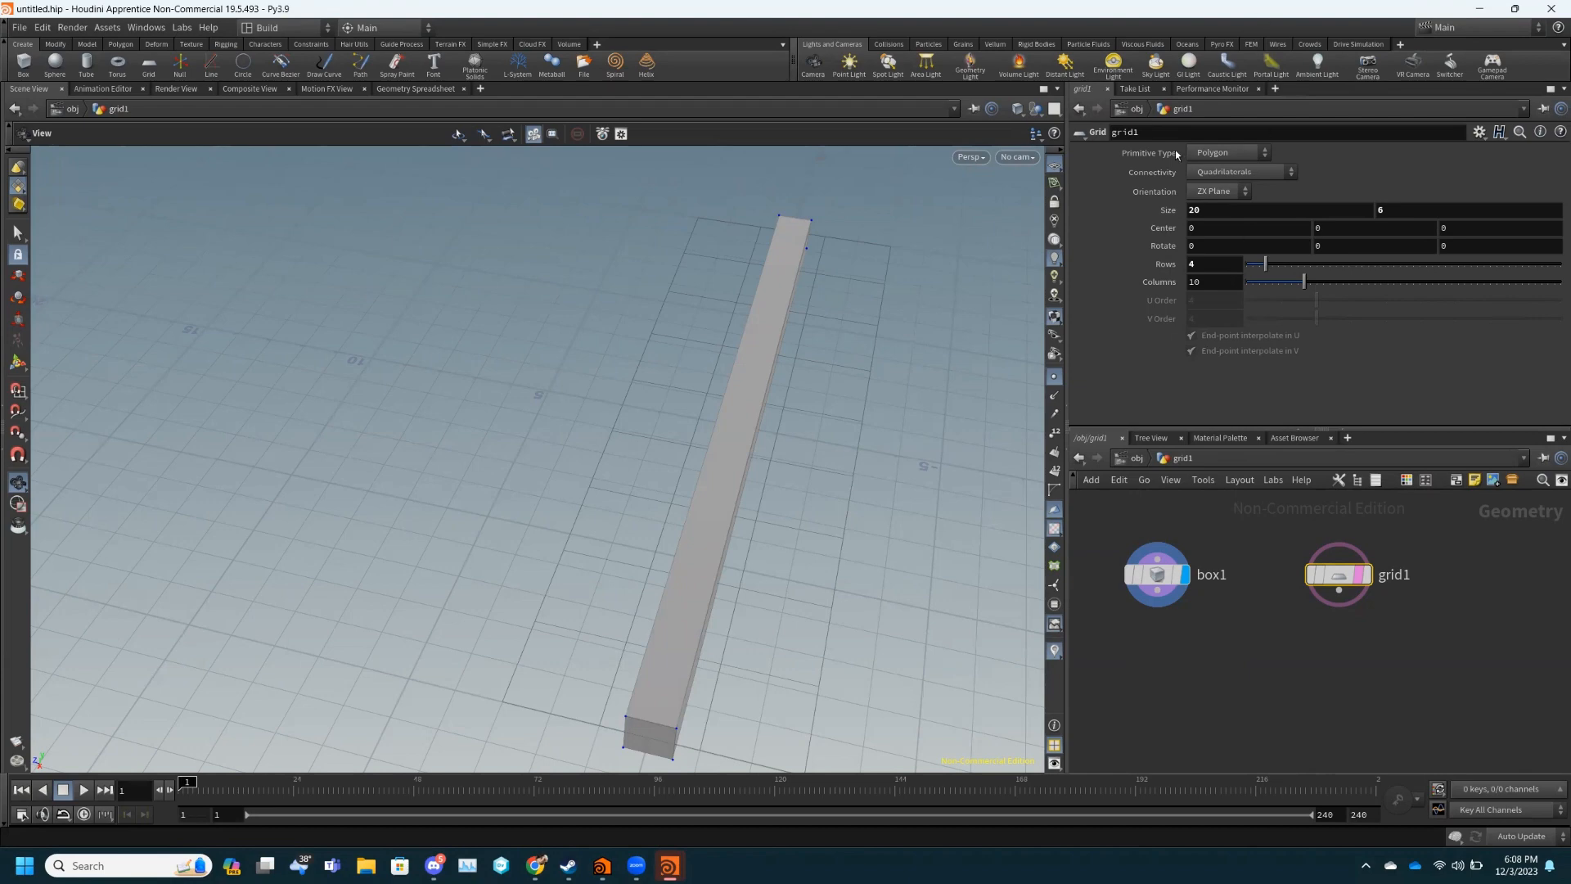
click(1141, 282)
right_click(1140, 283)
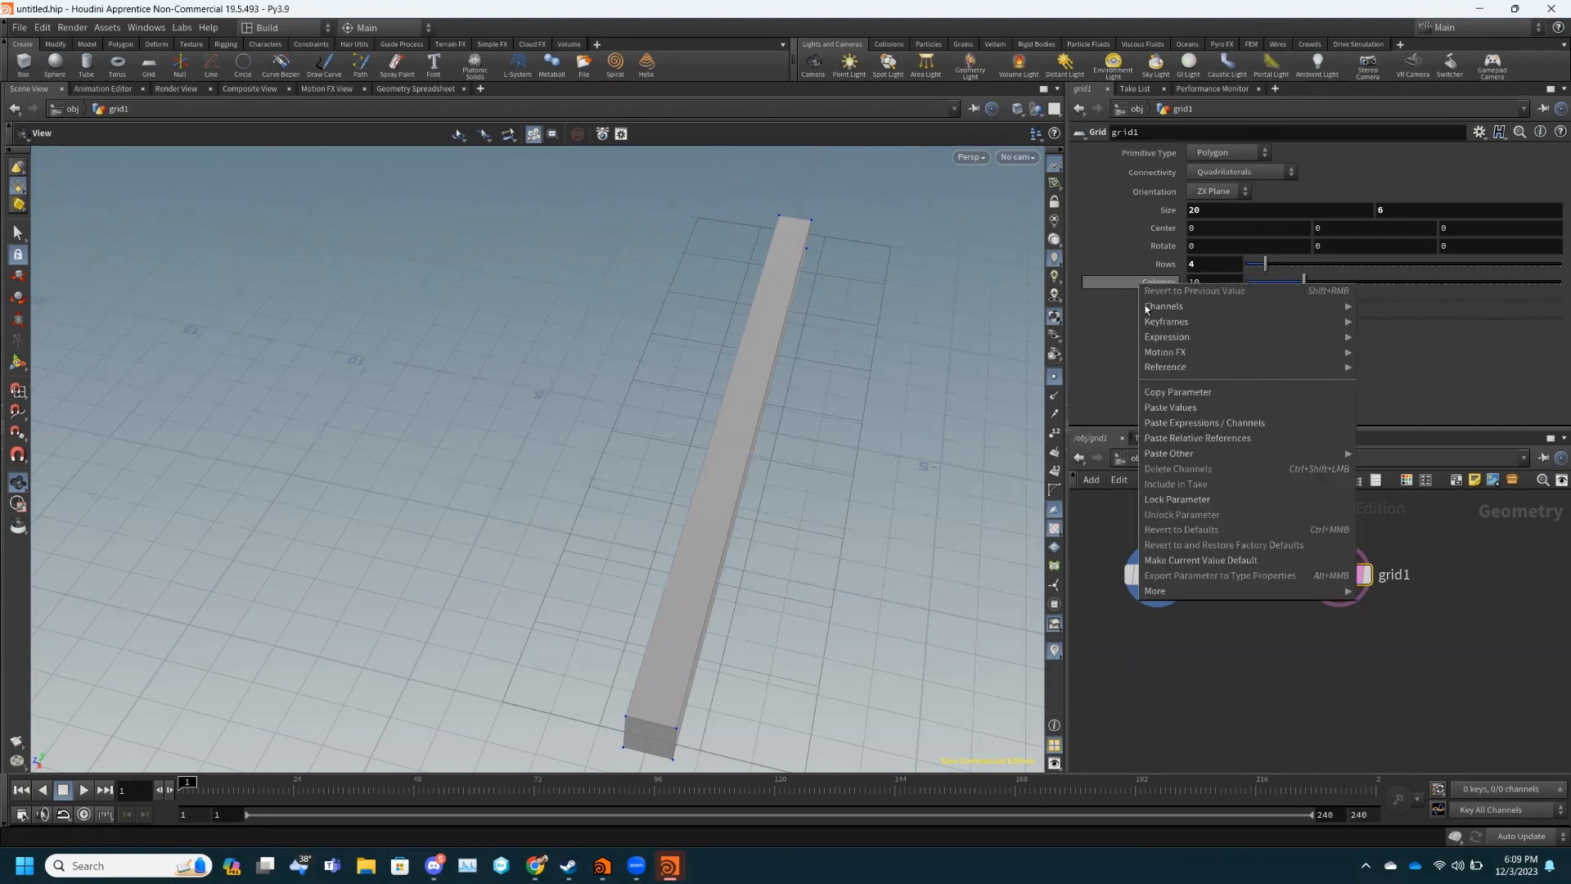
click(1196, 395)
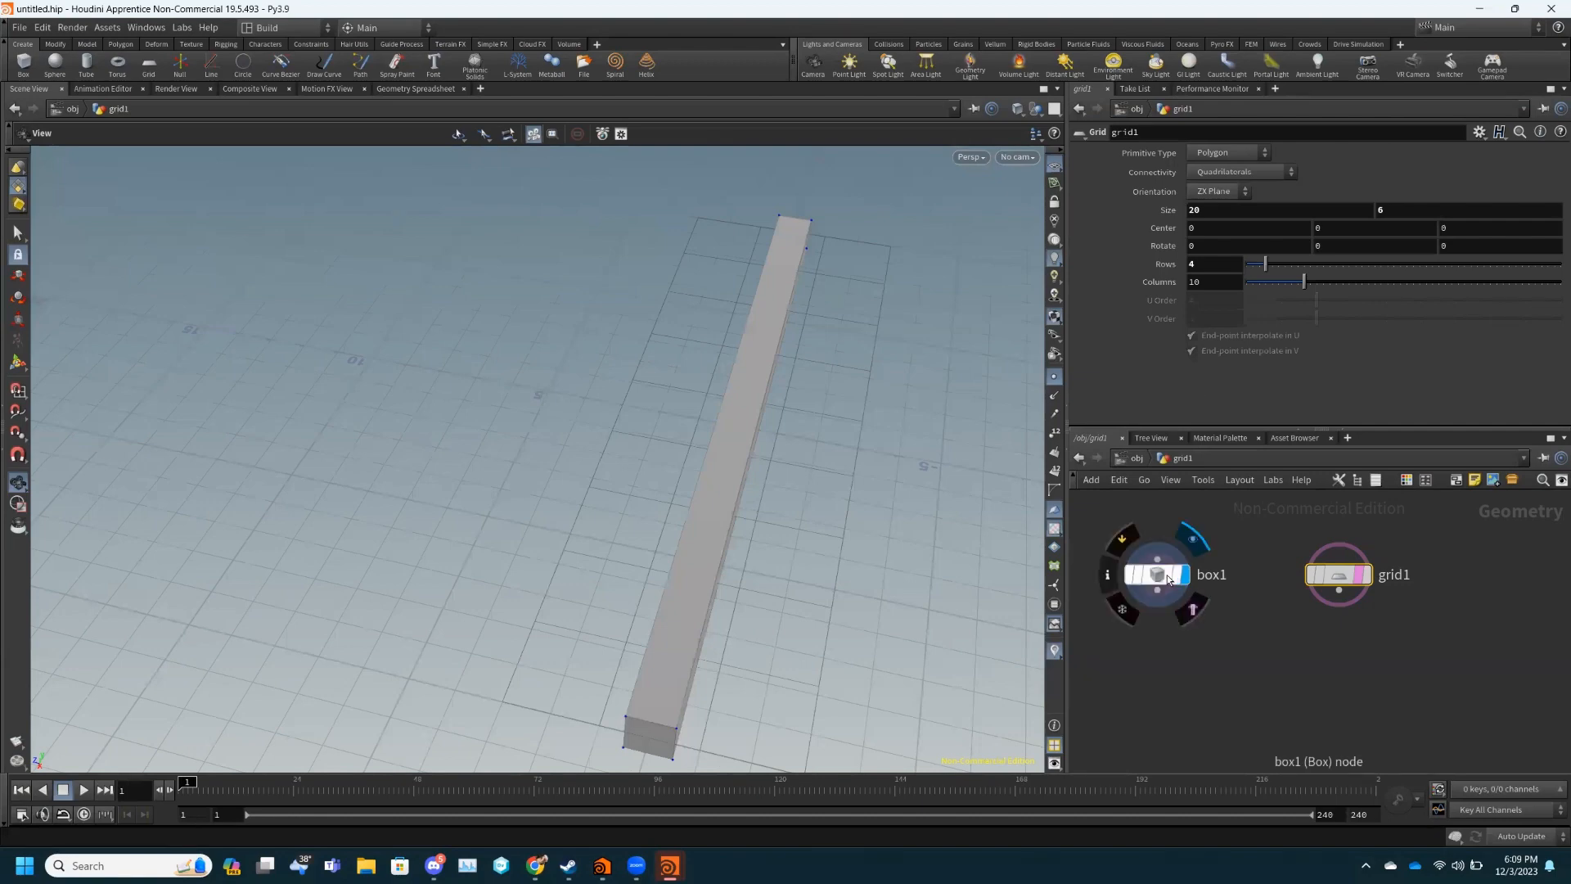
click(1169, 578)
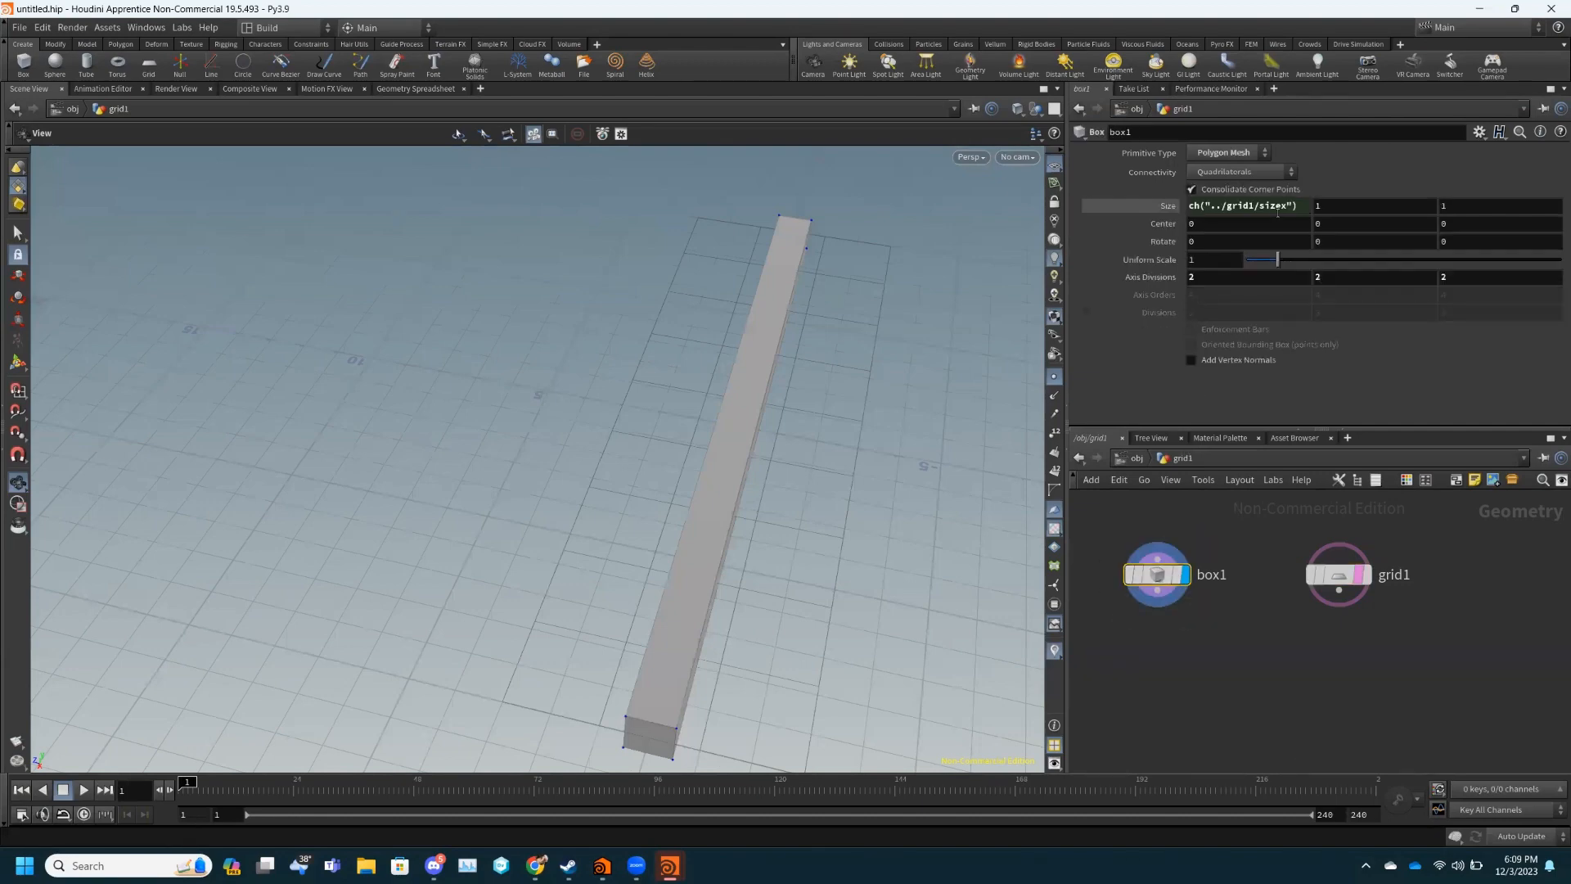
click(1142, 208)
click(1132, 206)
click(1310, 206)
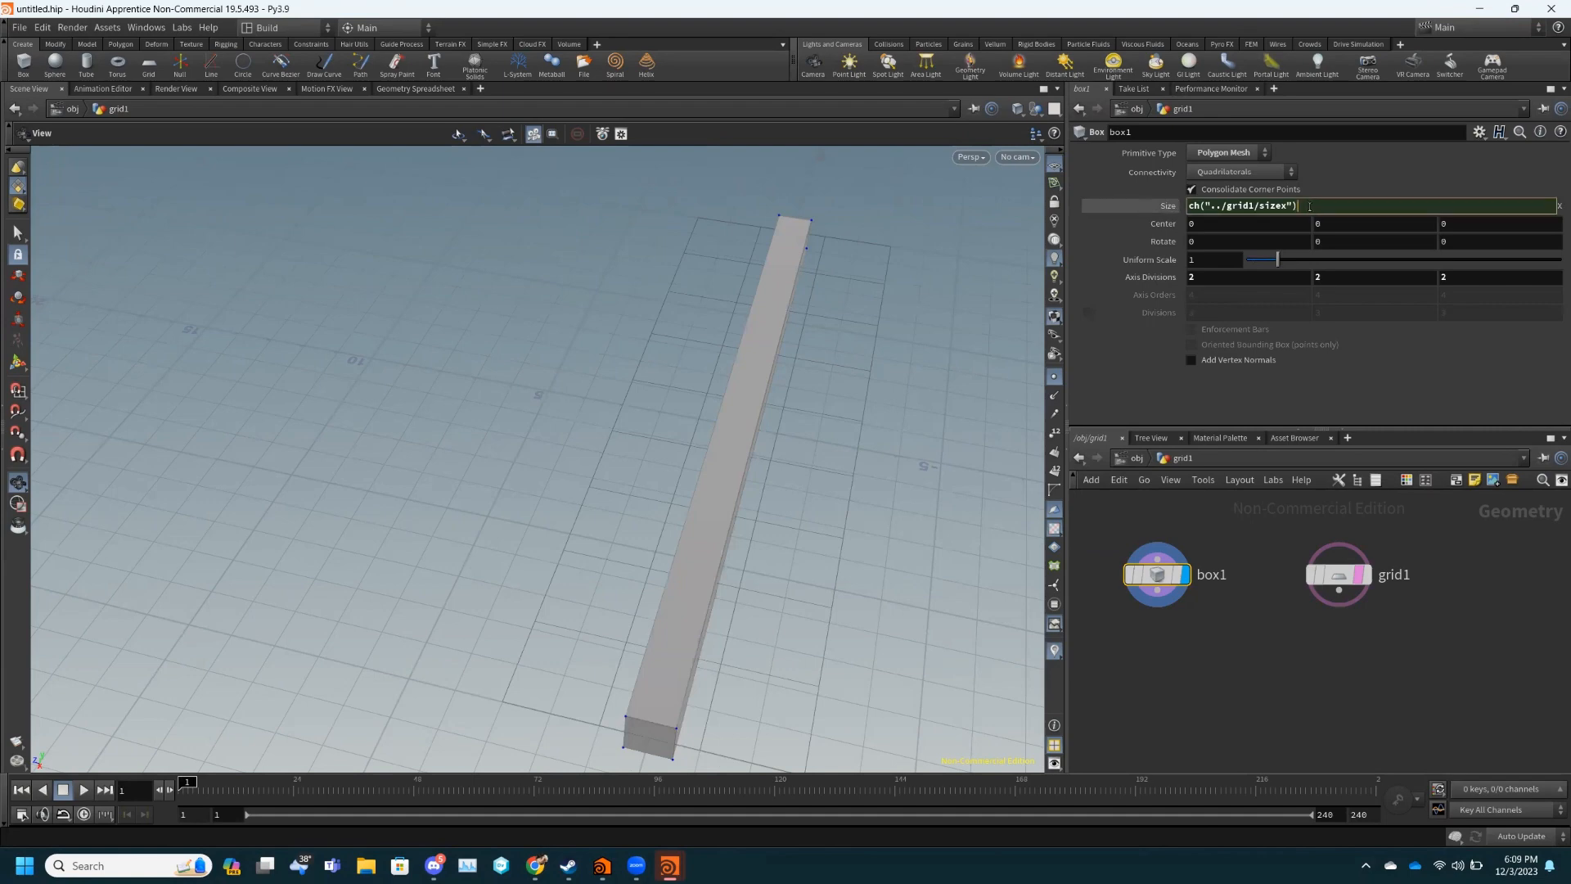
text(/)
right_click(1309, 206)
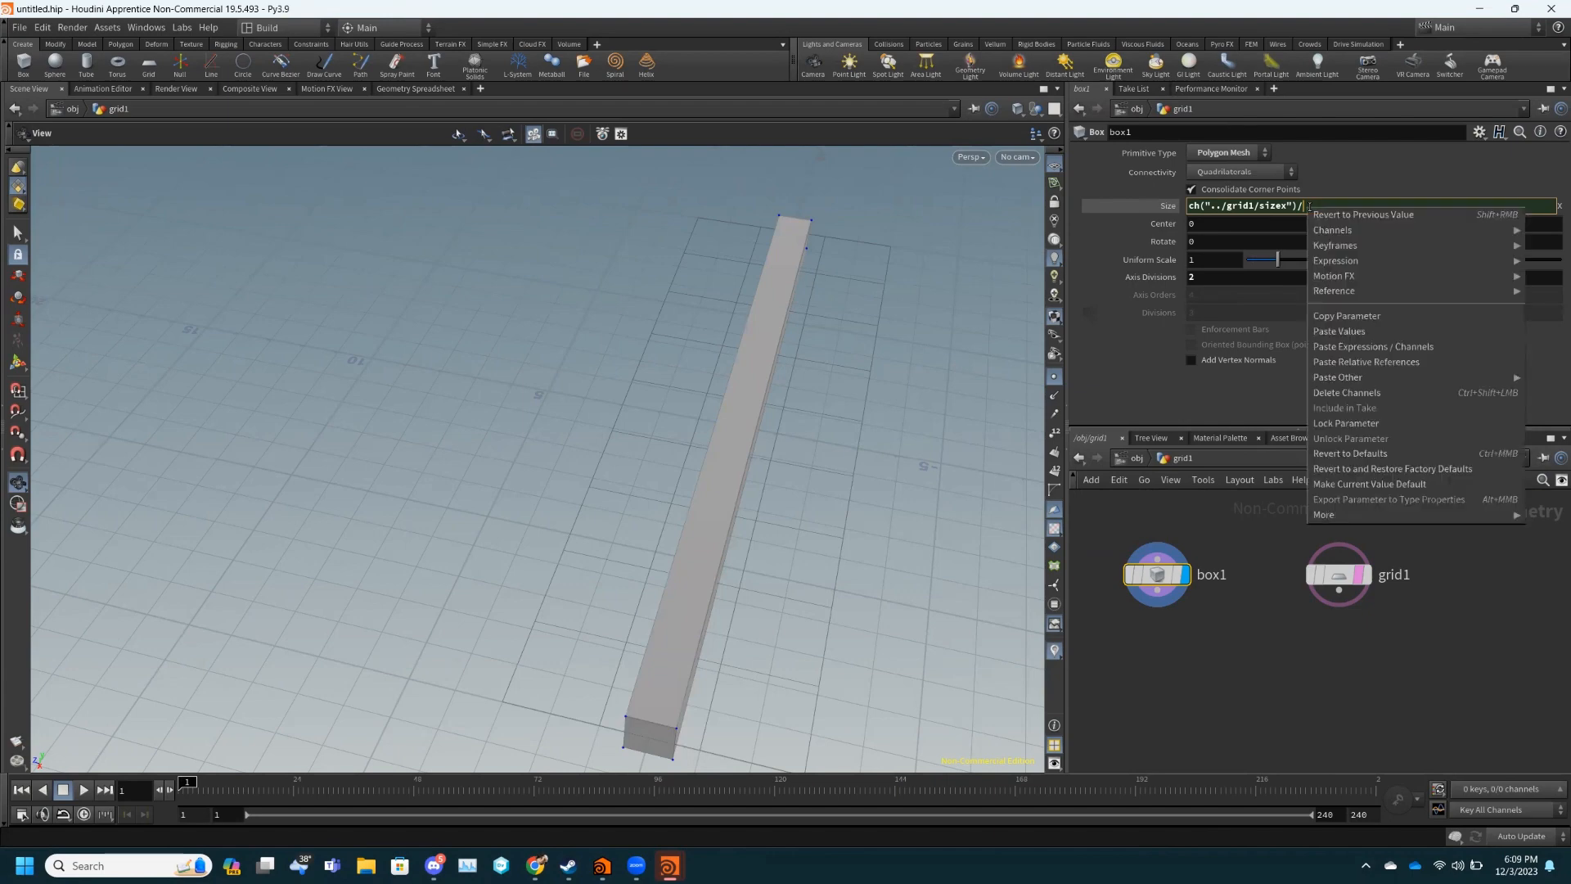
click(1363, 362)
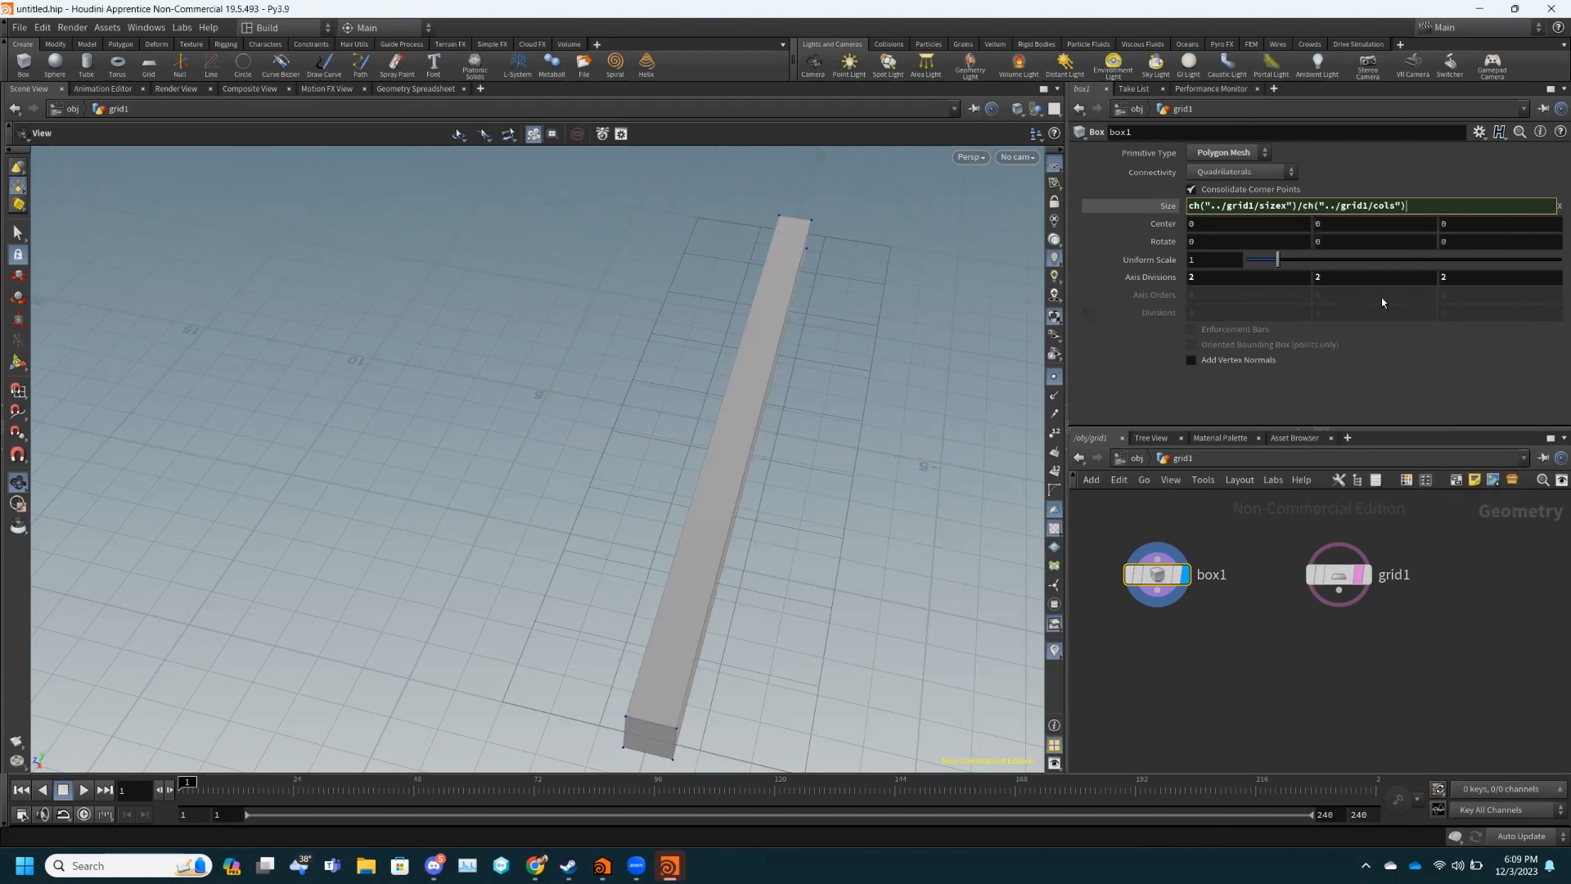
key(Return)
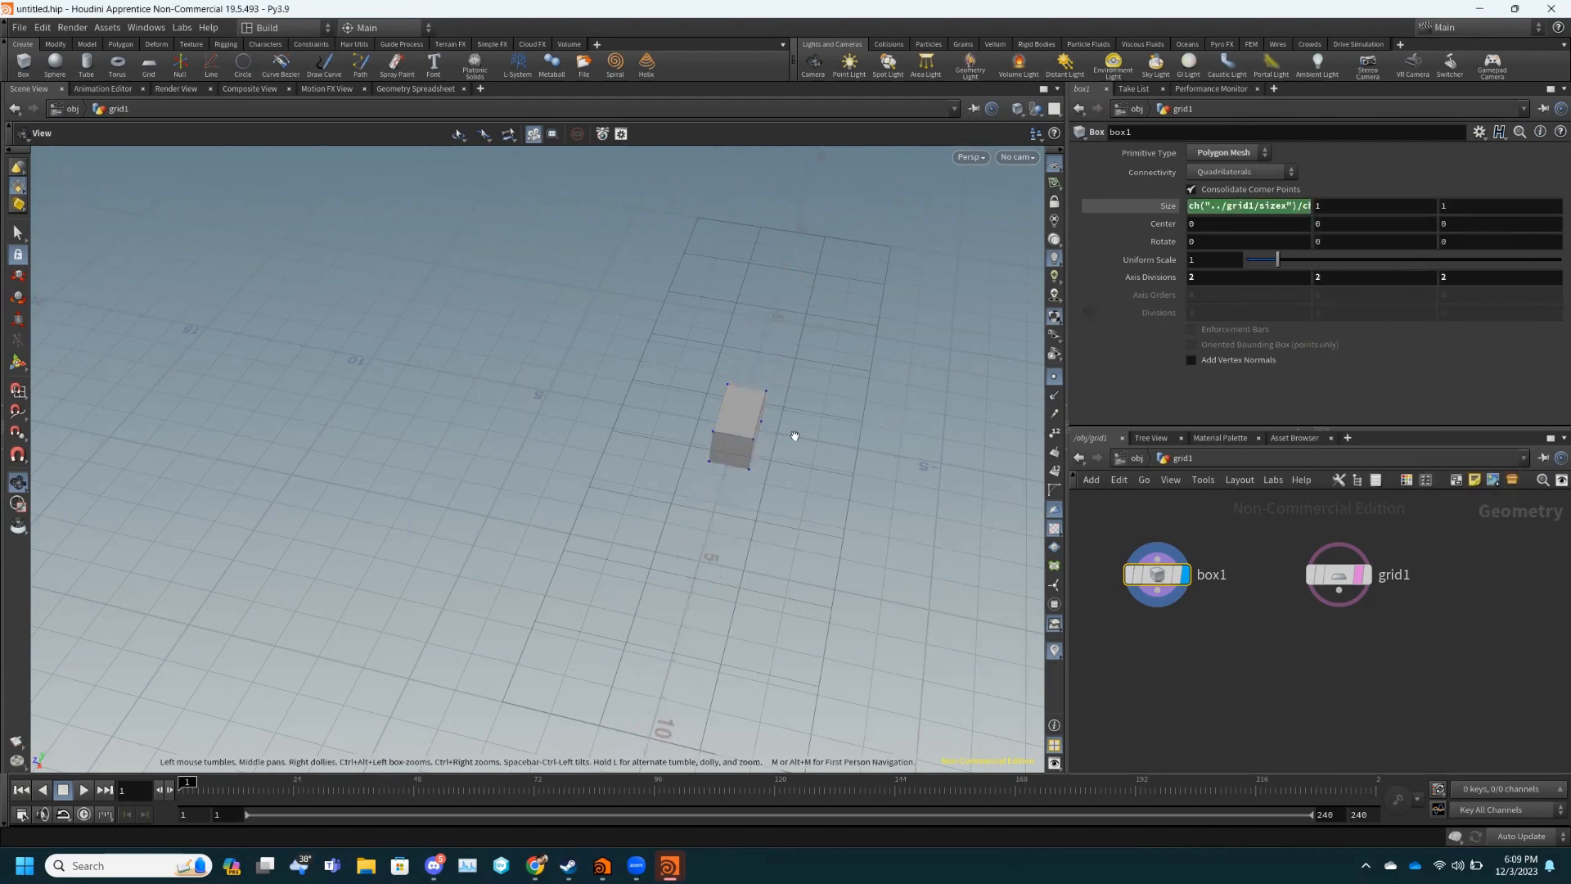
- Subtract 1 from the column count in the Box node's X size, giving ch("../grid1/sizex")/(ch("../grid1/cols")-1)
click(1241, 207)
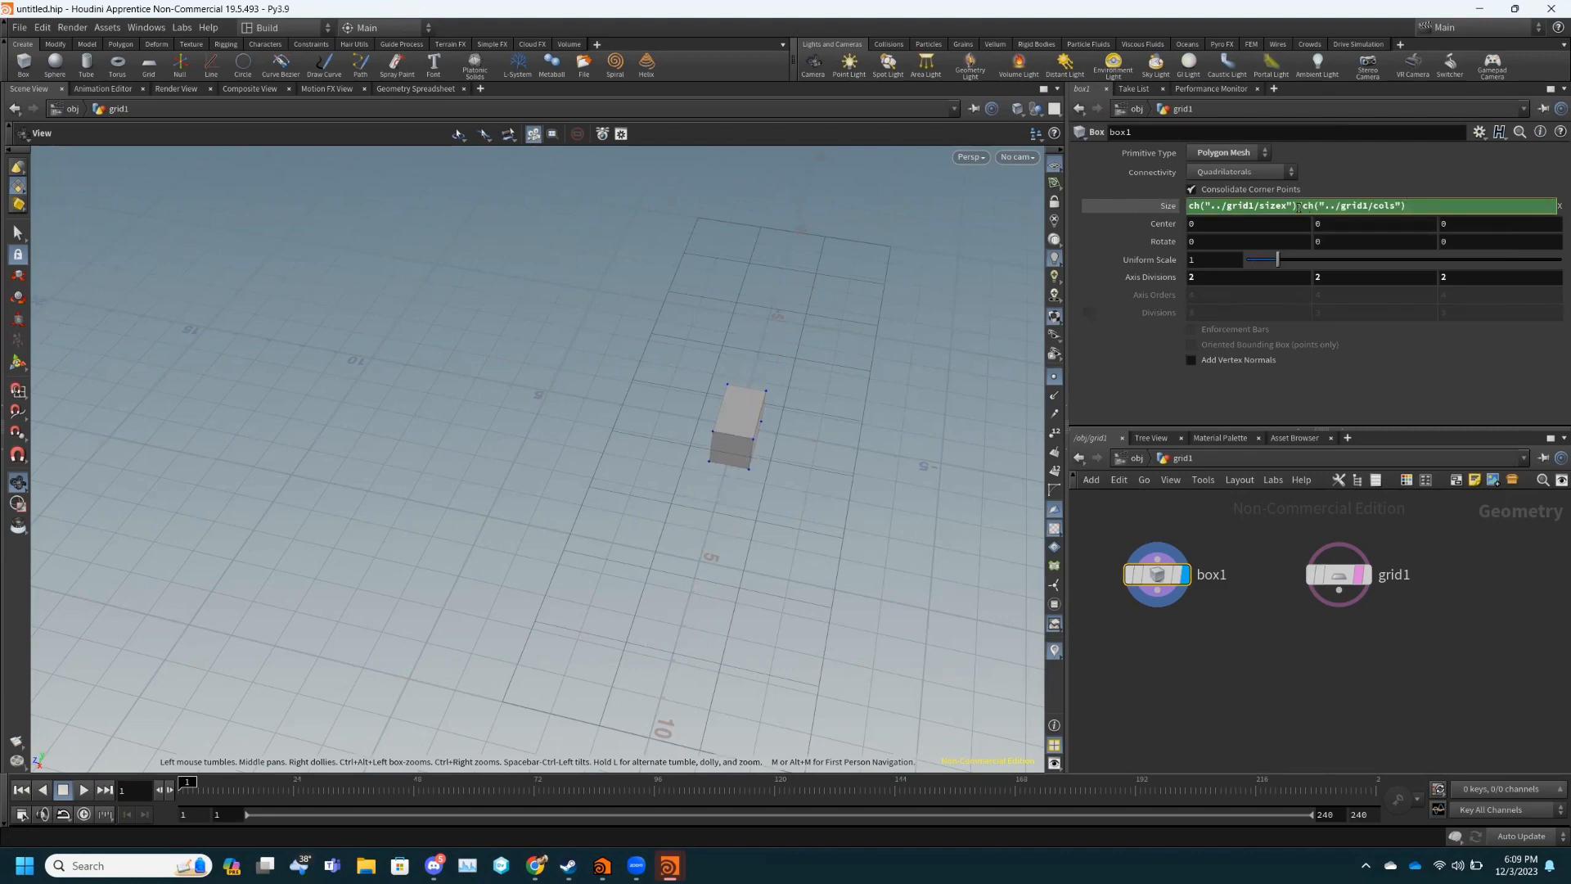
text(()
key(Return)
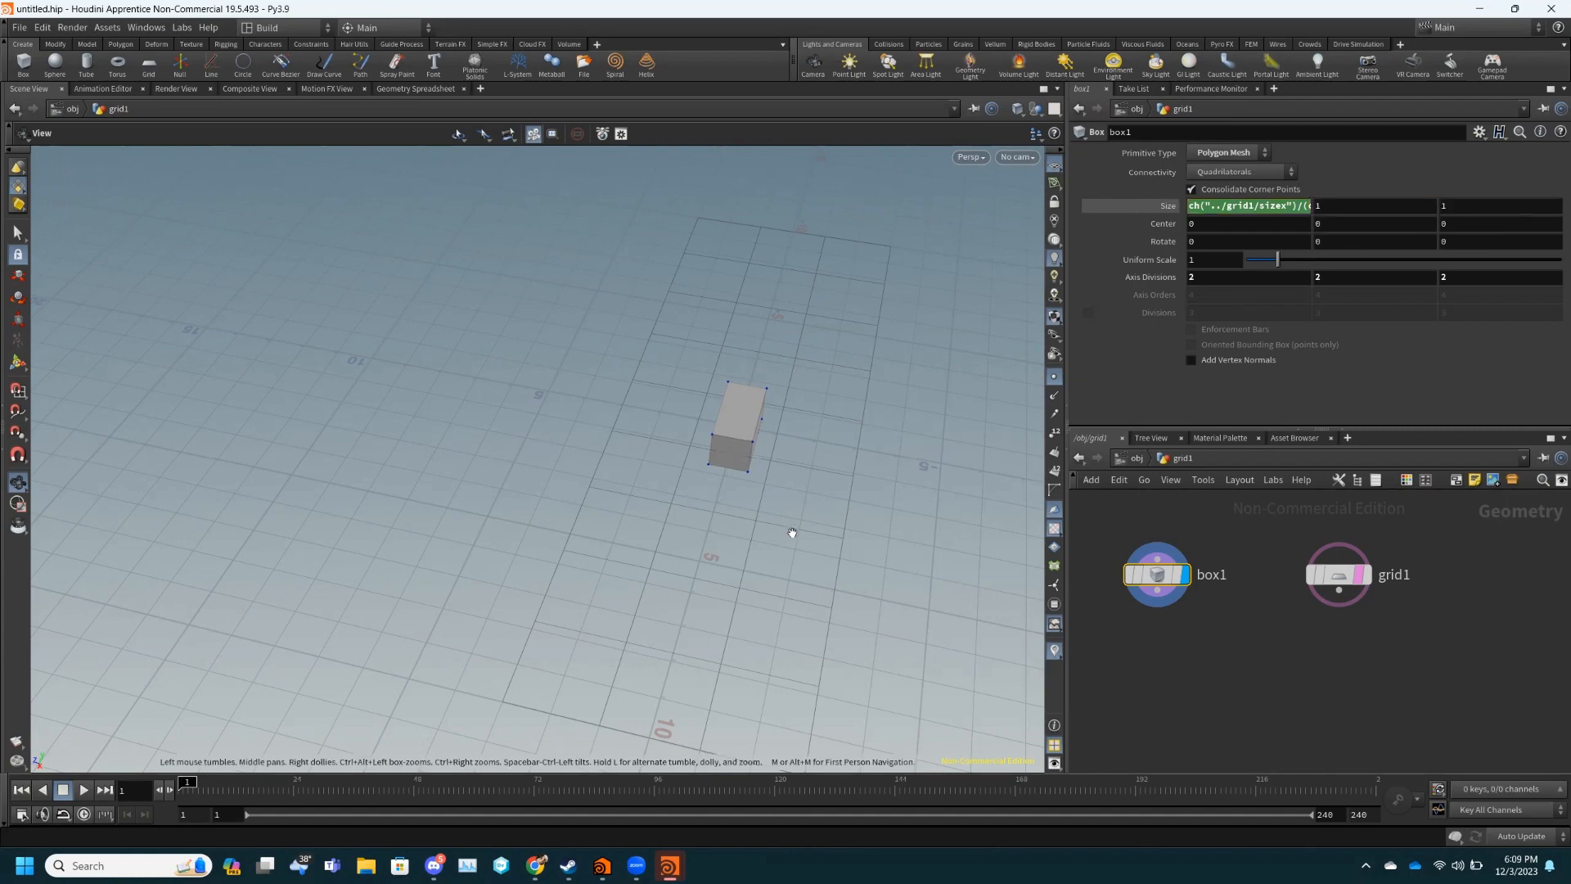
drag(789, 563, 803, 654)
drag(799, 512, 783, 565)
click(1244, 195)
- Remove the -1 from the Box node's X size expression to compare the fit, and restore it
click(1272, 208)
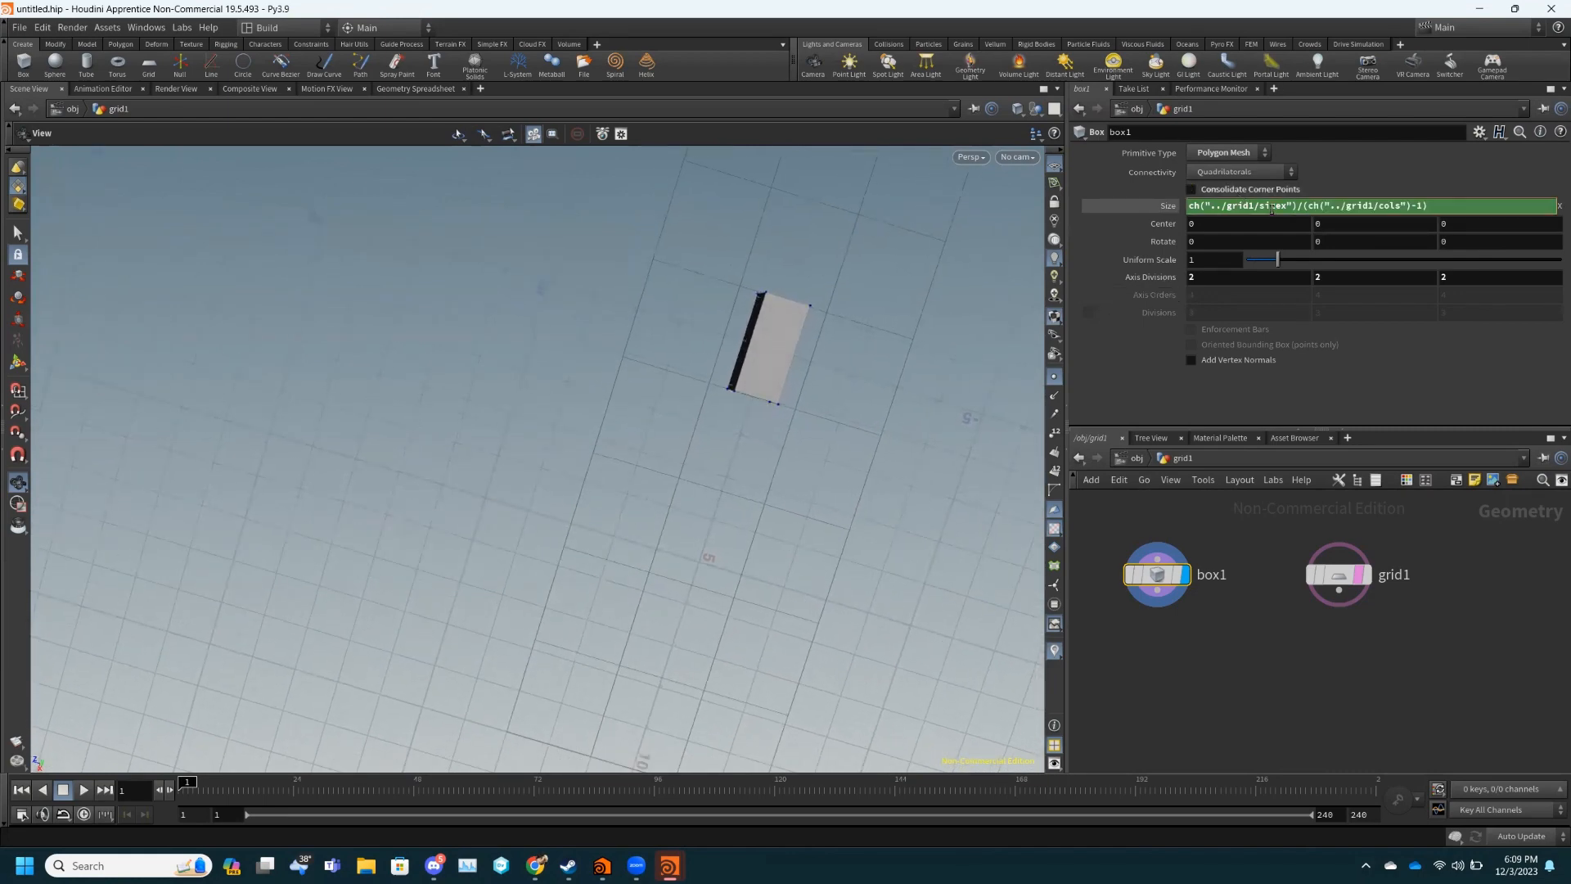
text(-)
key(Return)
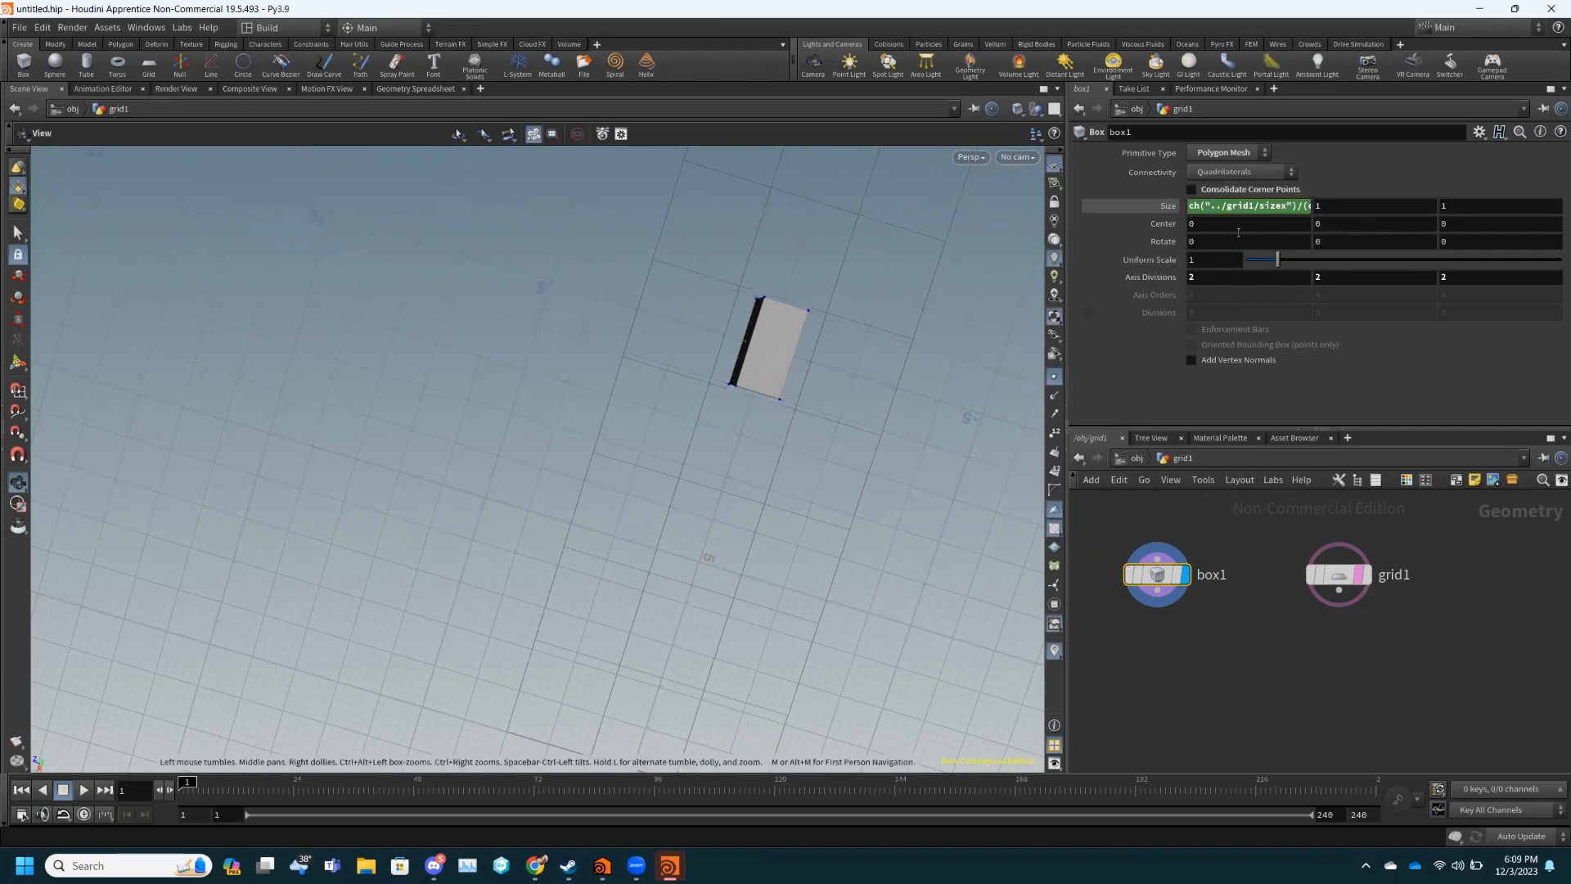
click(1250, 205)
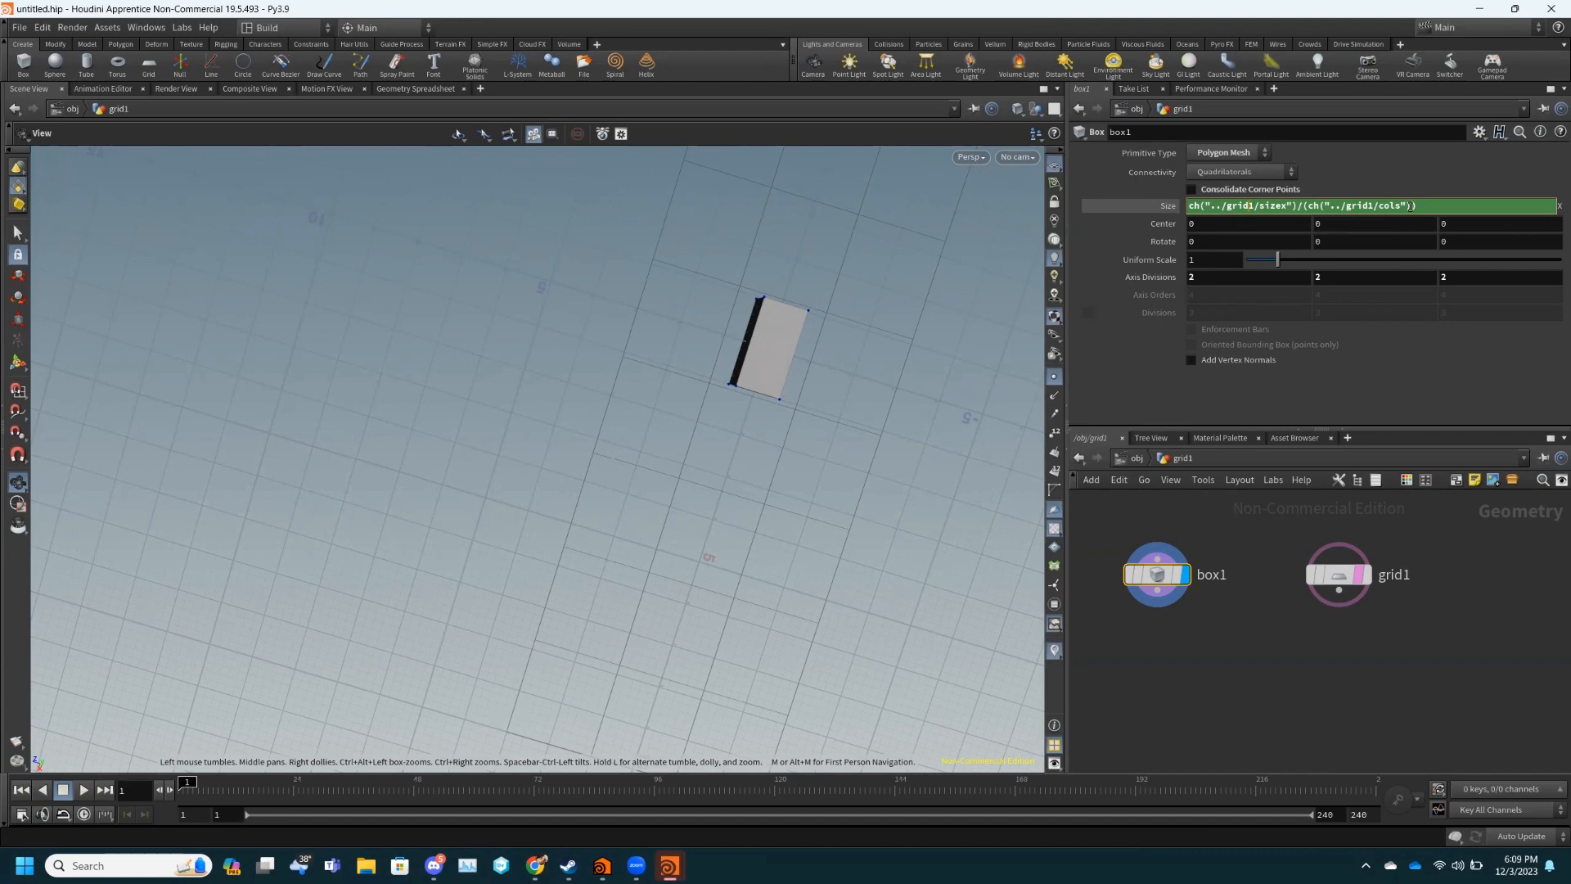
key(Return)
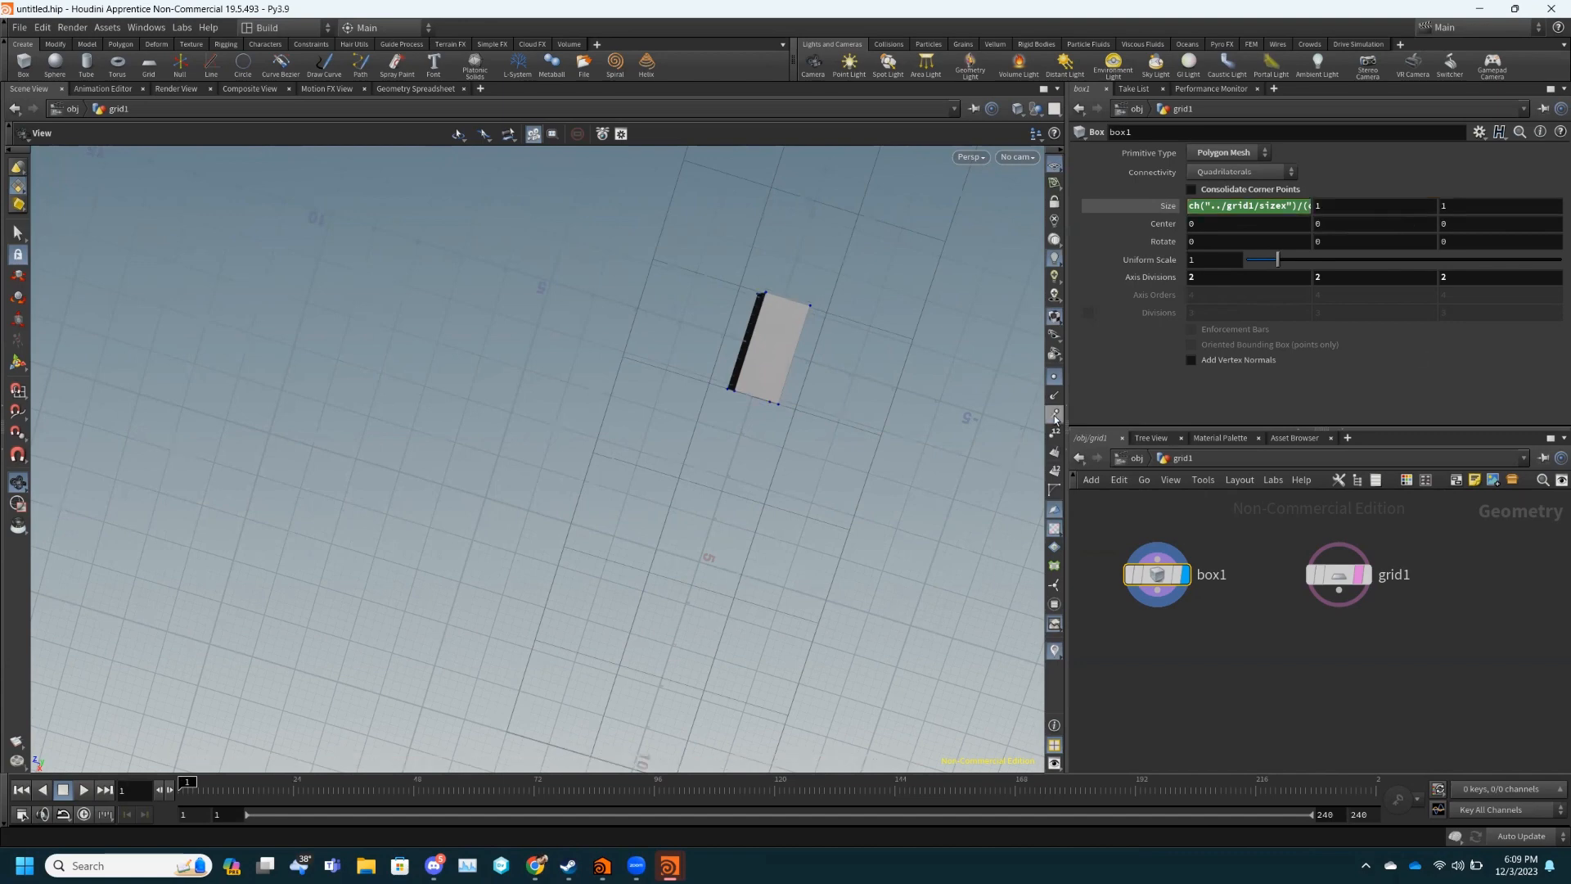
click(1232, 205)
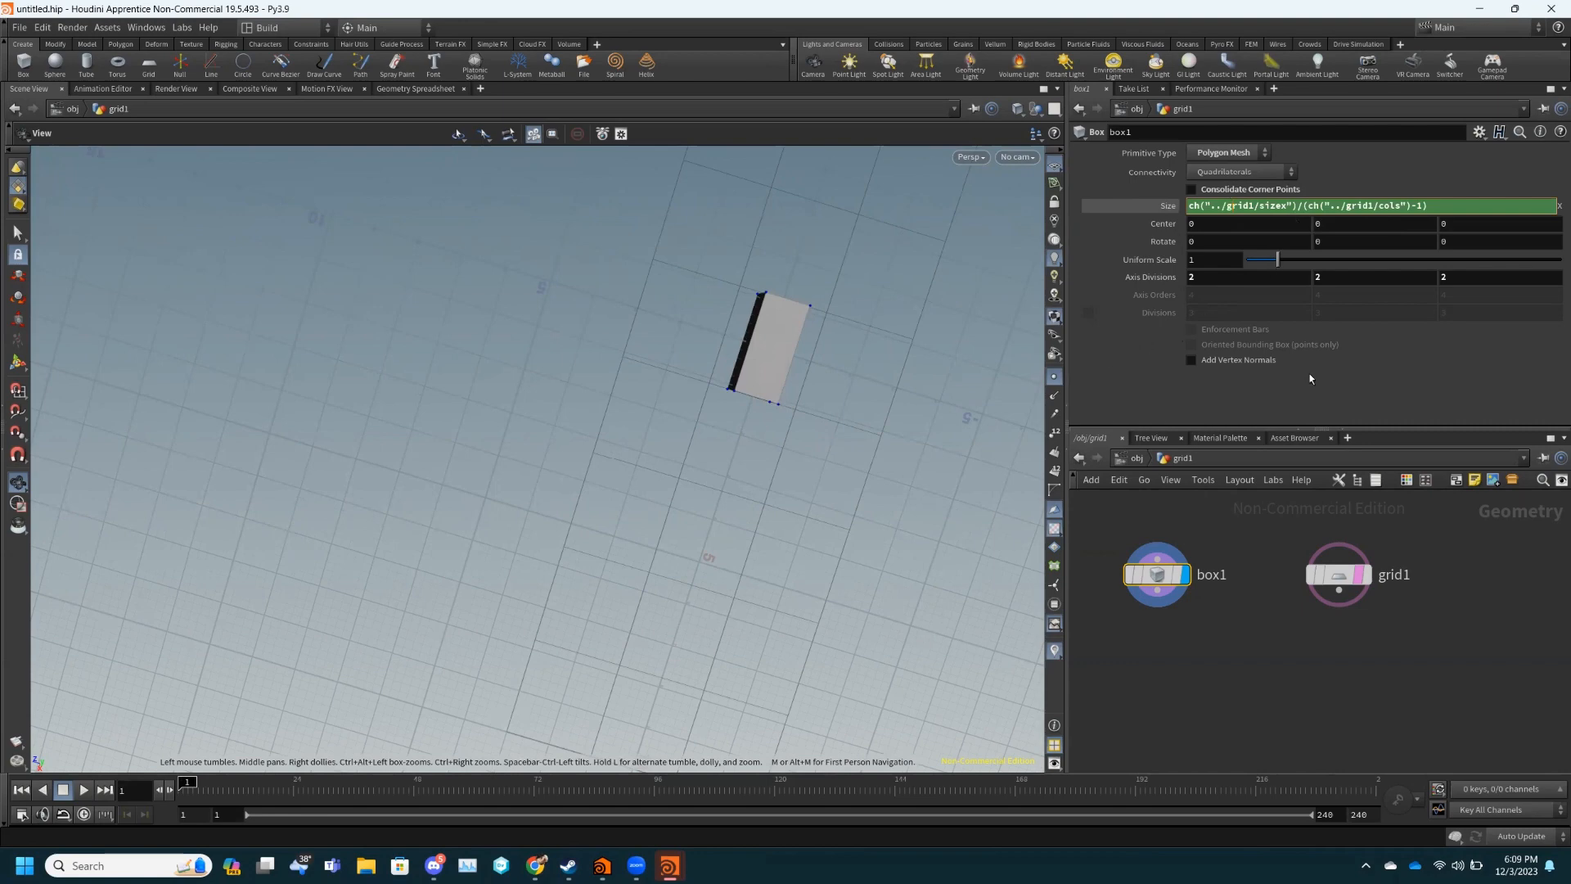
- Paste the Grid node's second size value as a relative reference into the Box node's Y size and append a division sign
click(1352, 205)
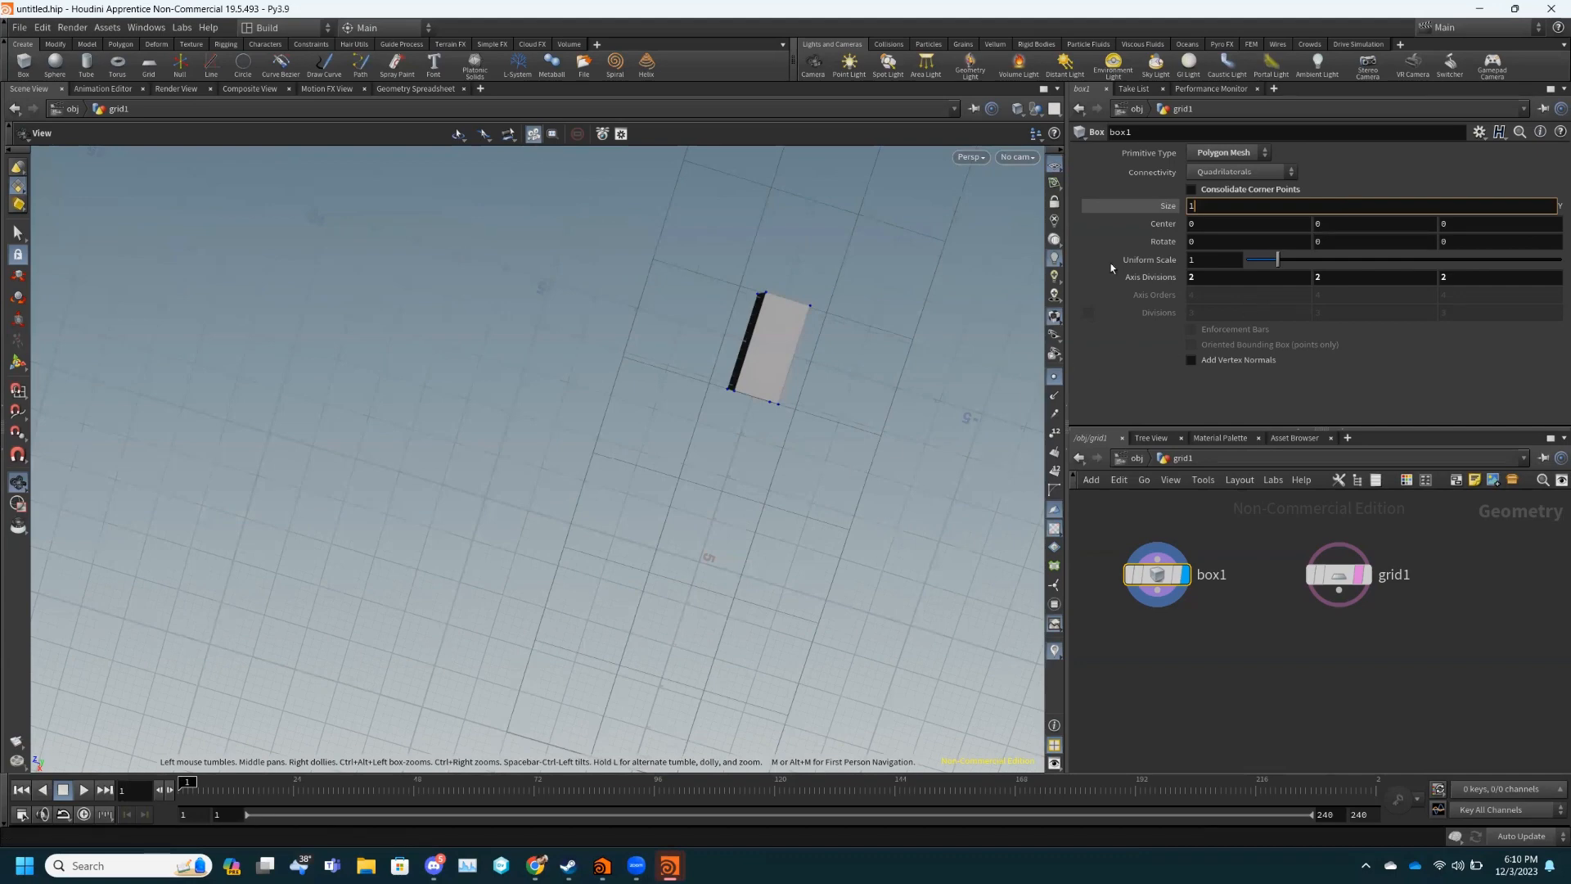
click(1129, 213)
drag(867, 450, 736, 409)
click(1333, 214)
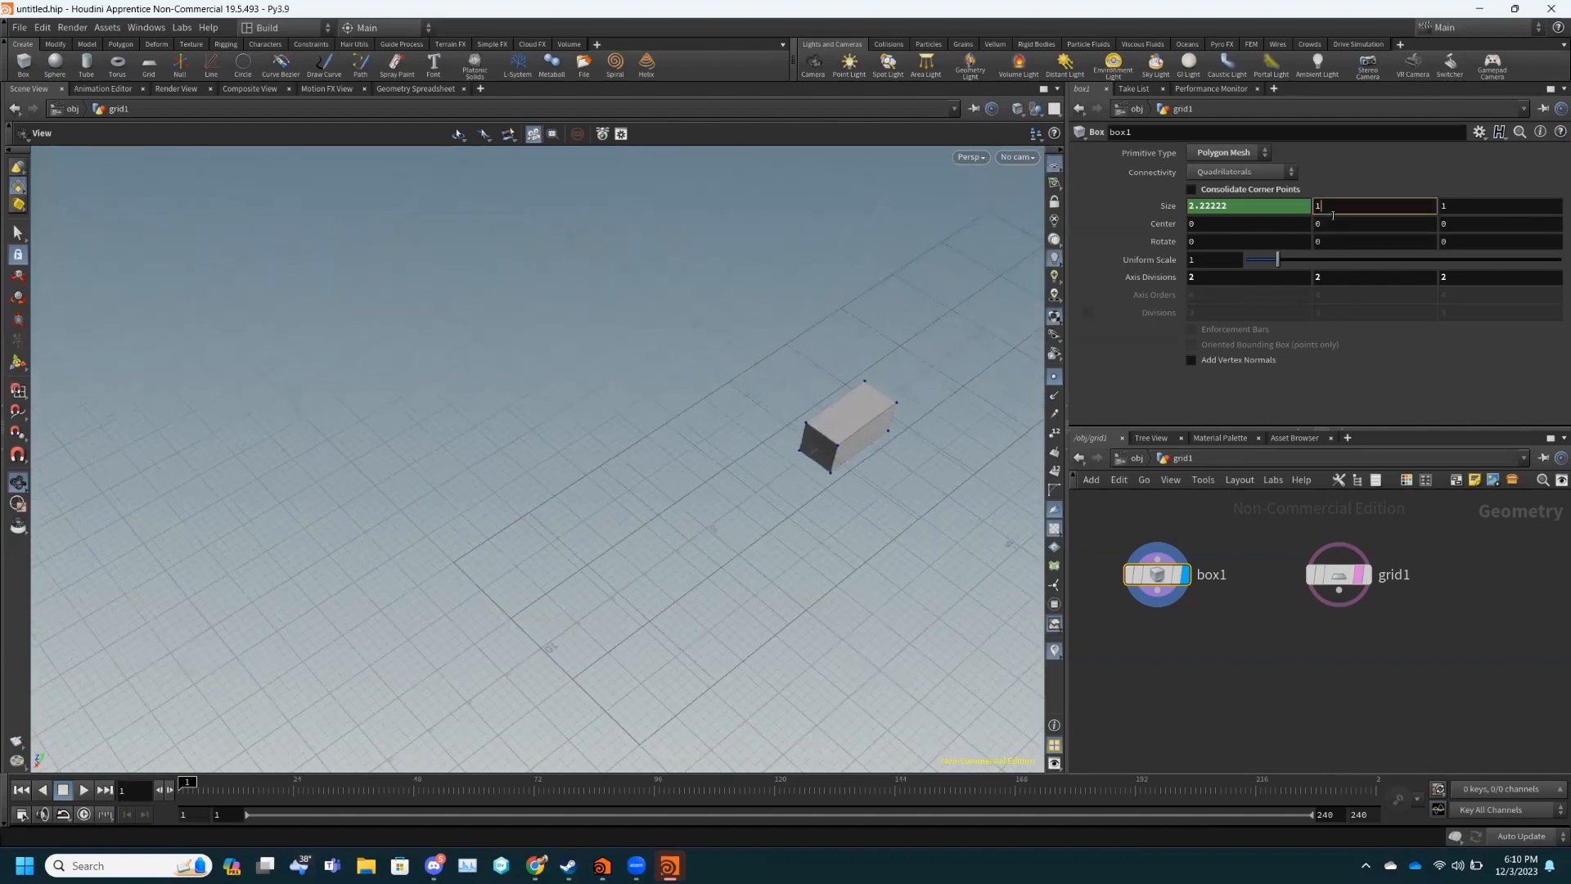
click(1338, 574)
right_click(1381, 209)
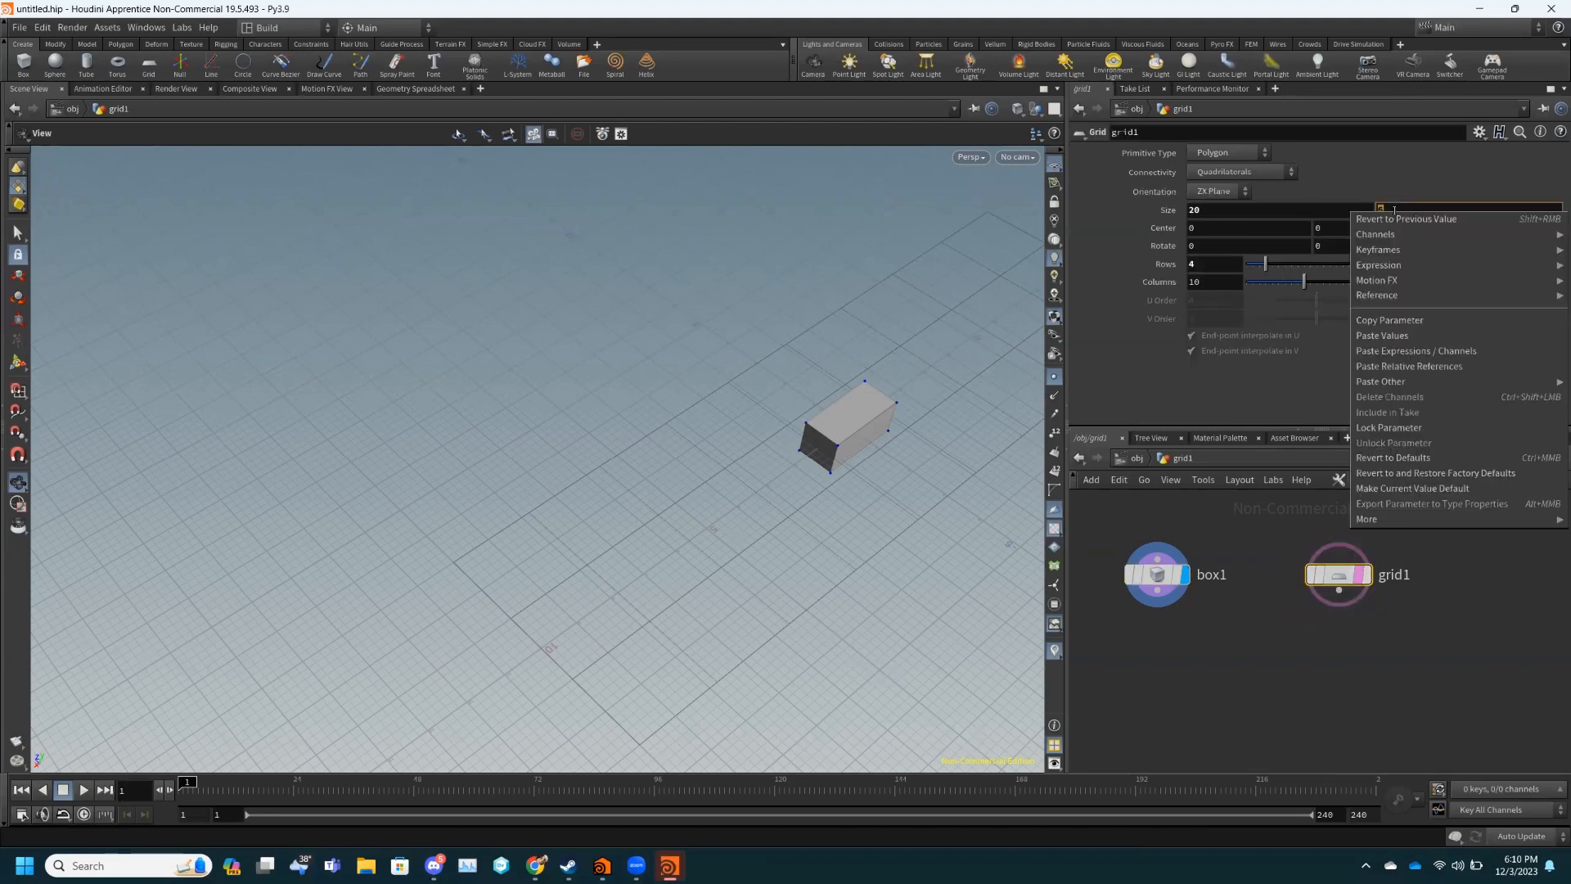
click(1410, 324)
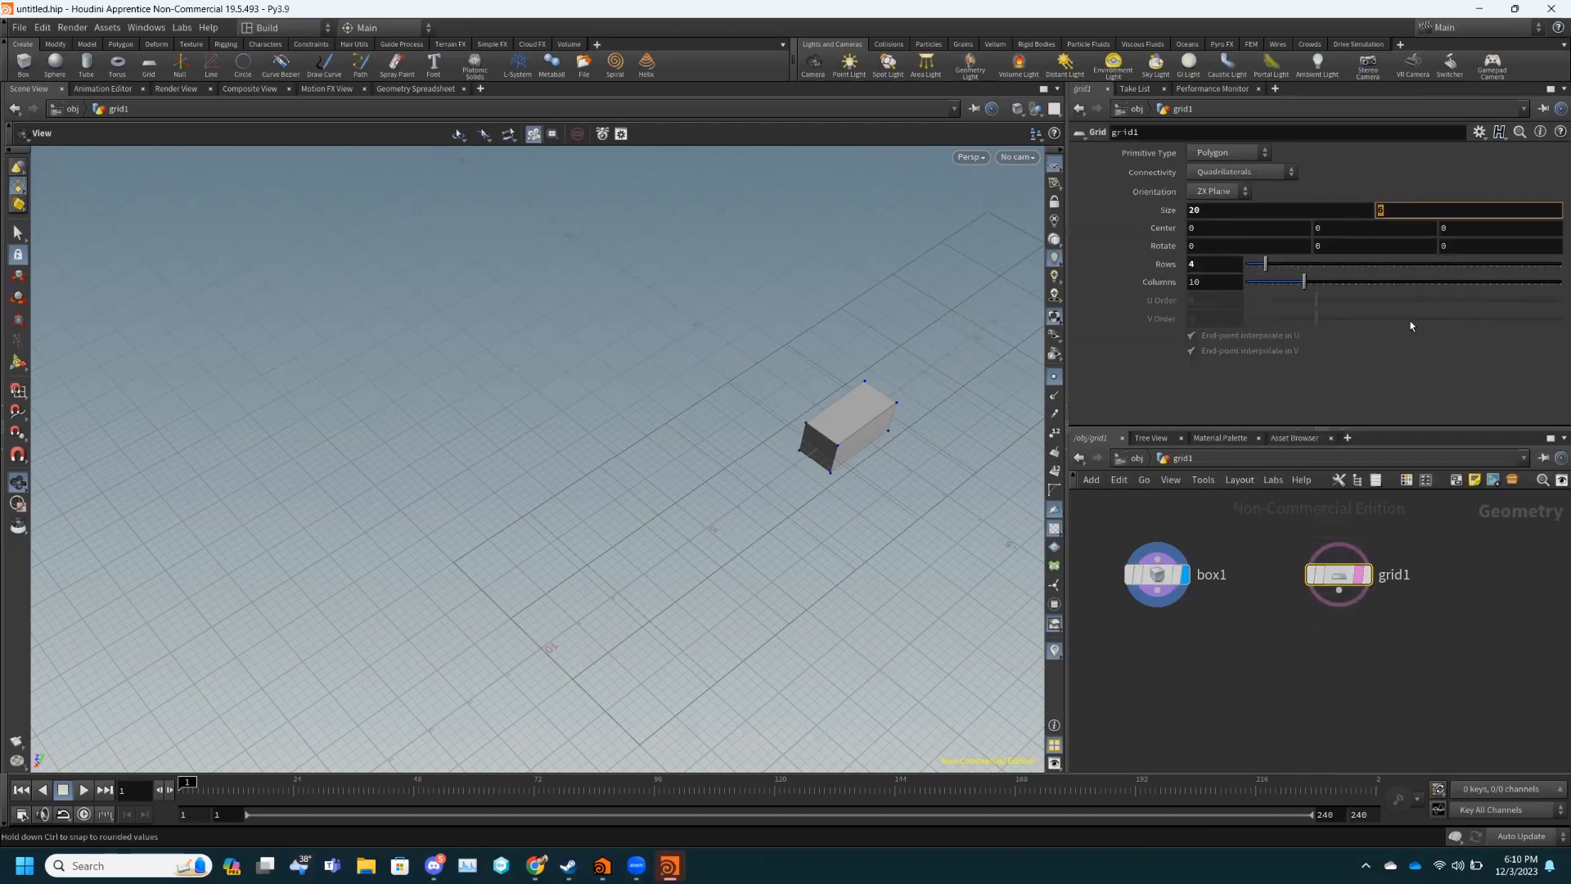
click(1163, 581)
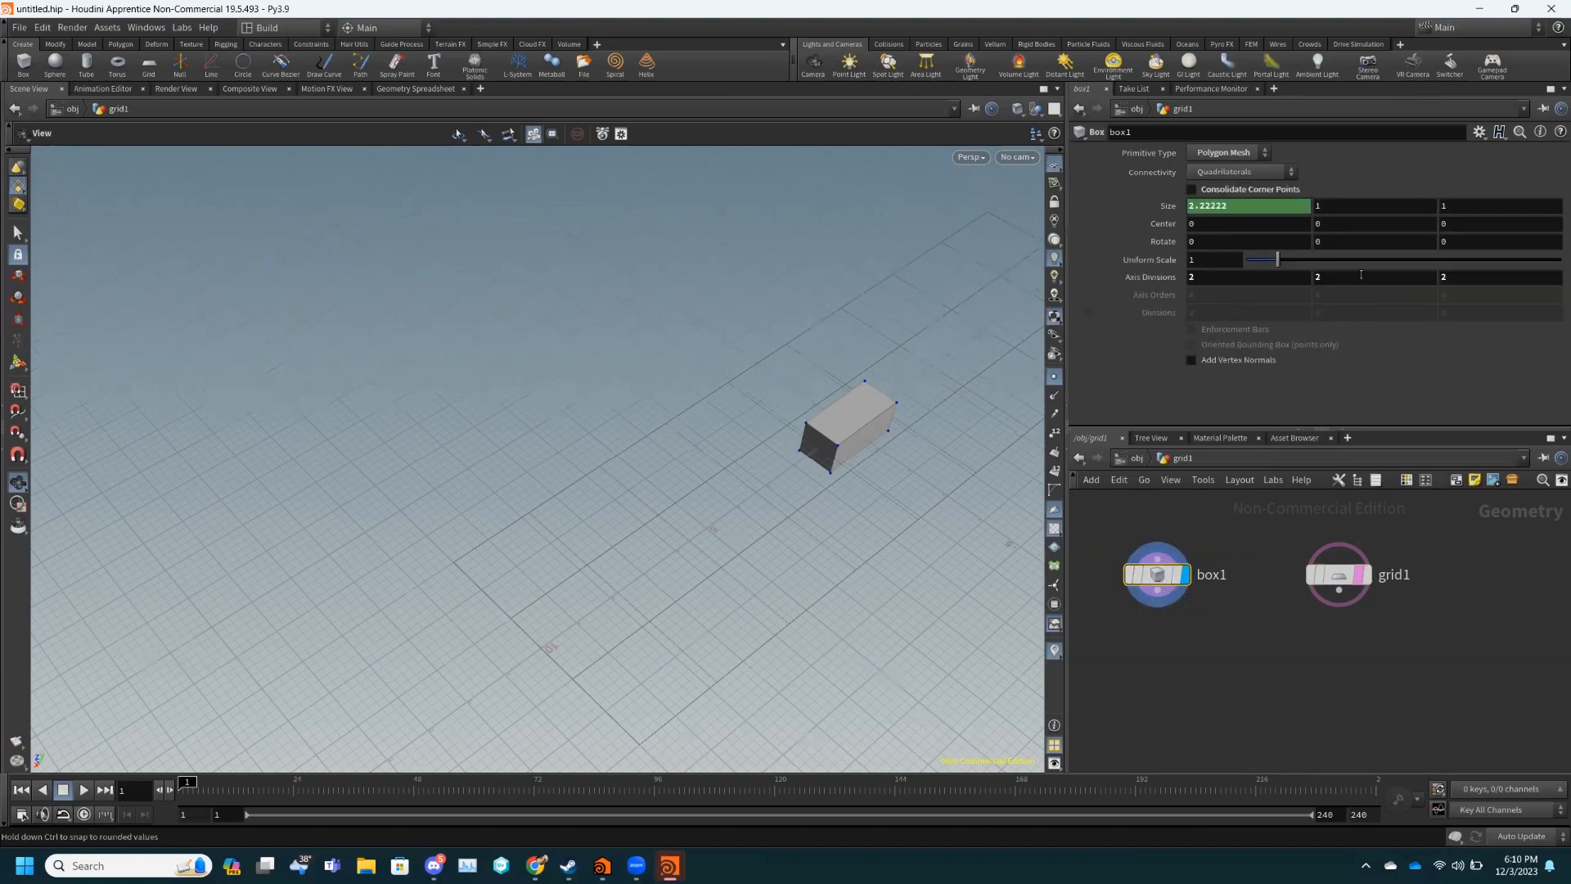
right_click(1347, 208)
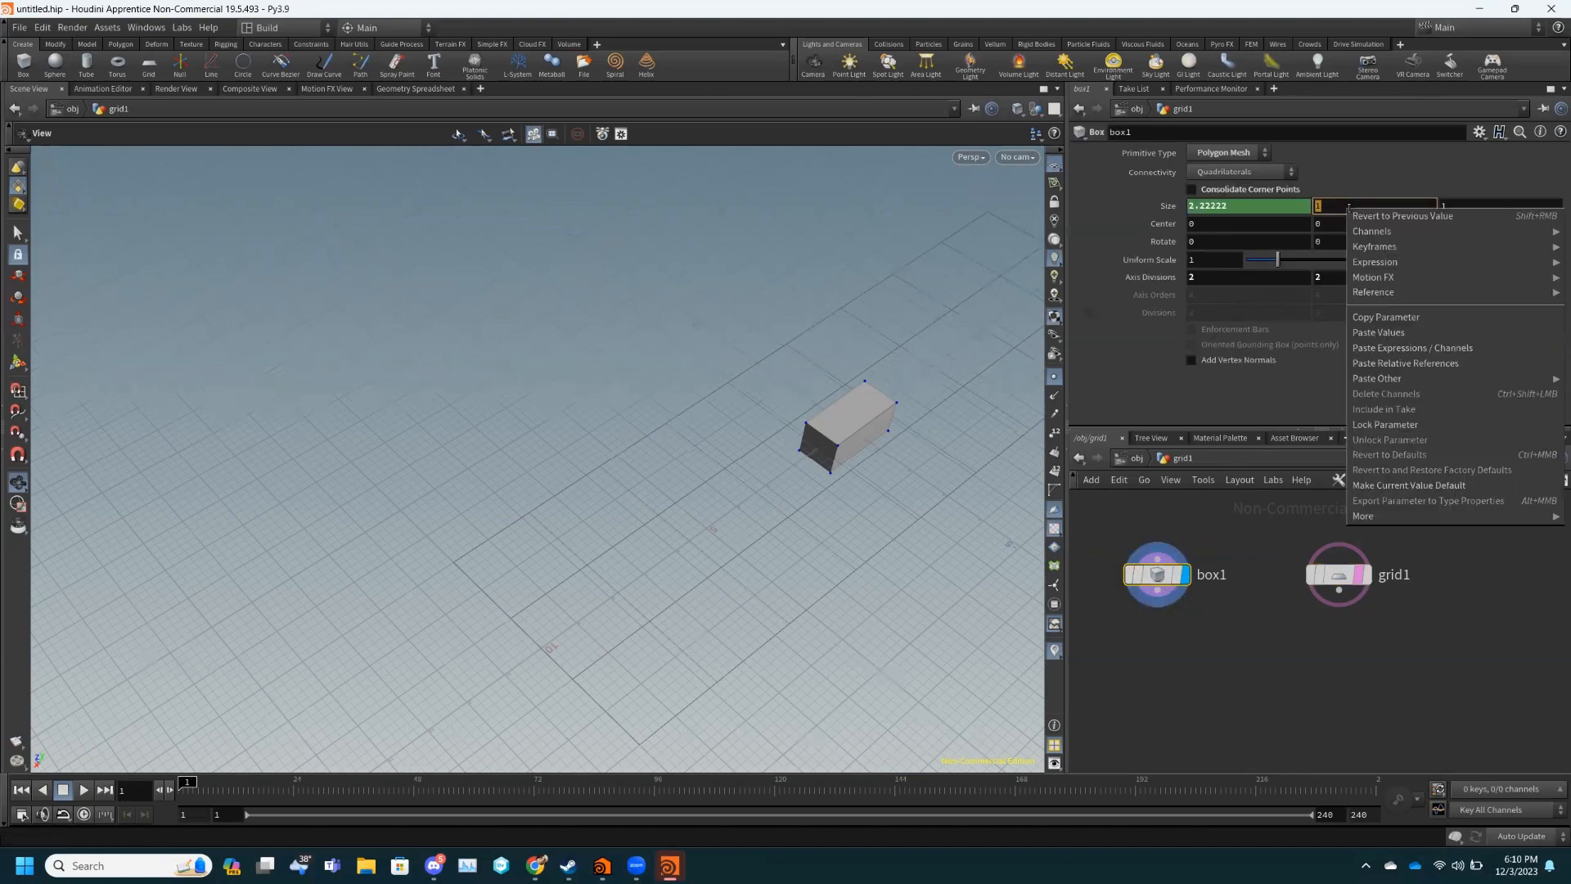
click(1417, 364)
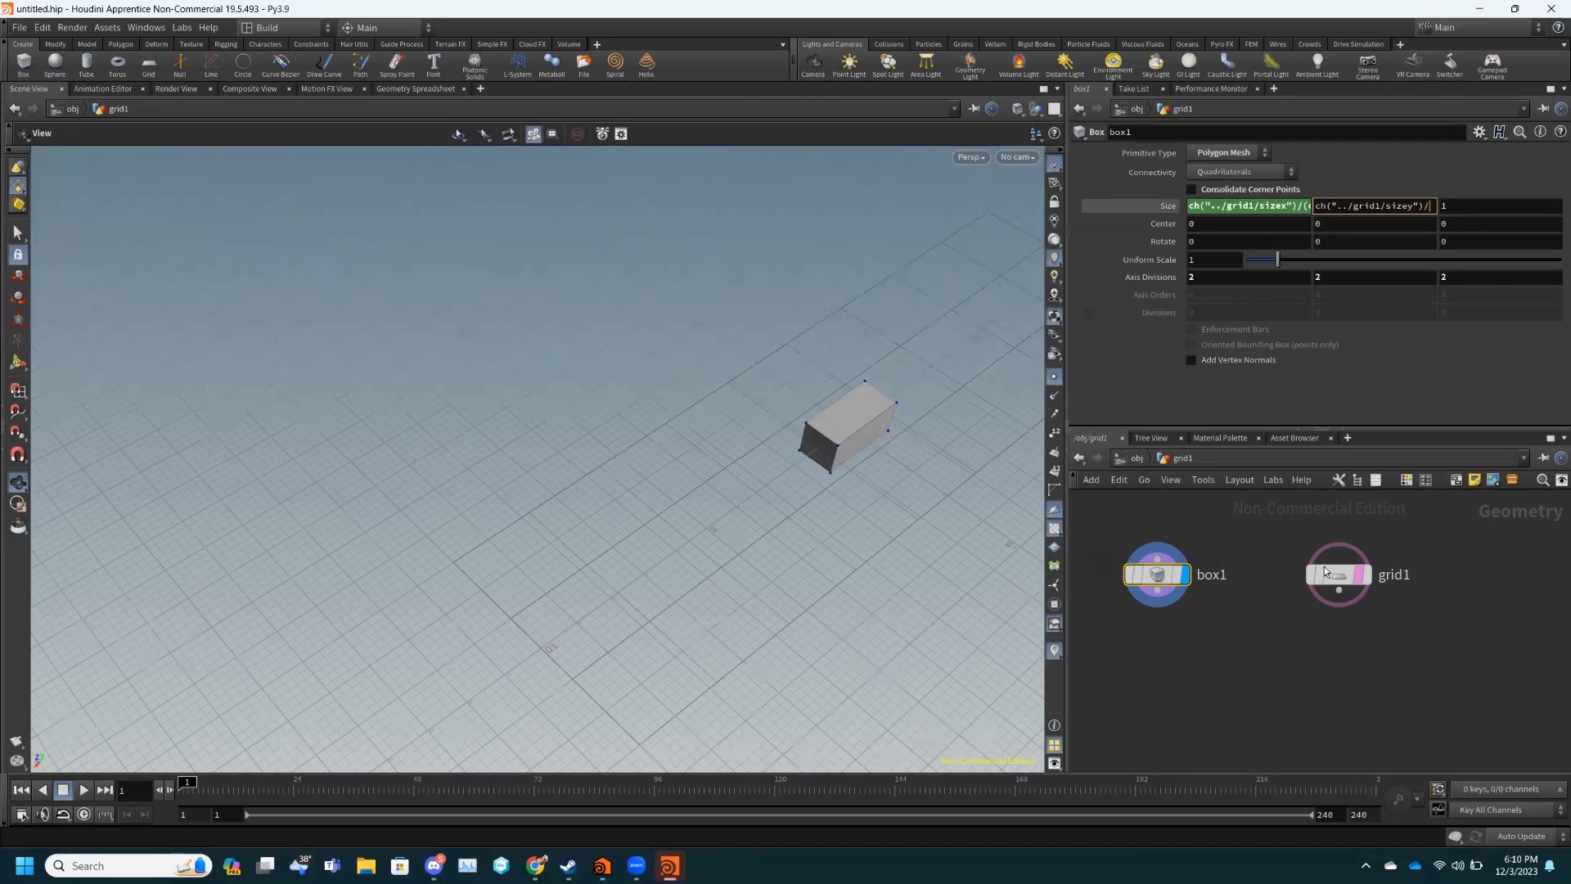
- Copy the Grid node's Rows parameter and paste it as a relative reference after the division sign in the Box node's Y size
click(1337, 574)
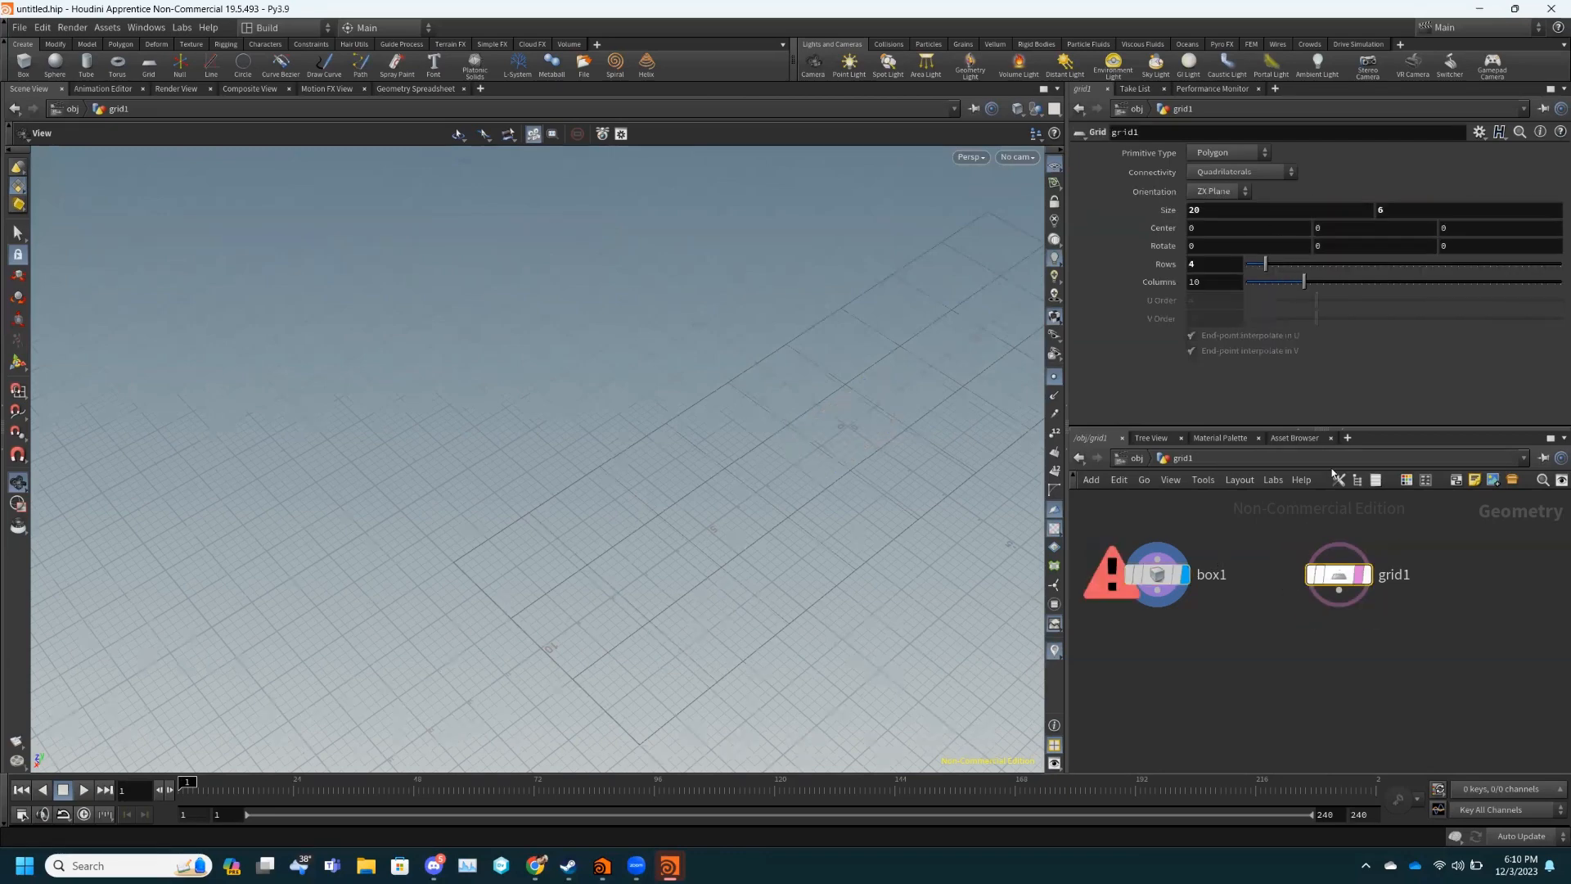
right_click(1150, 263)
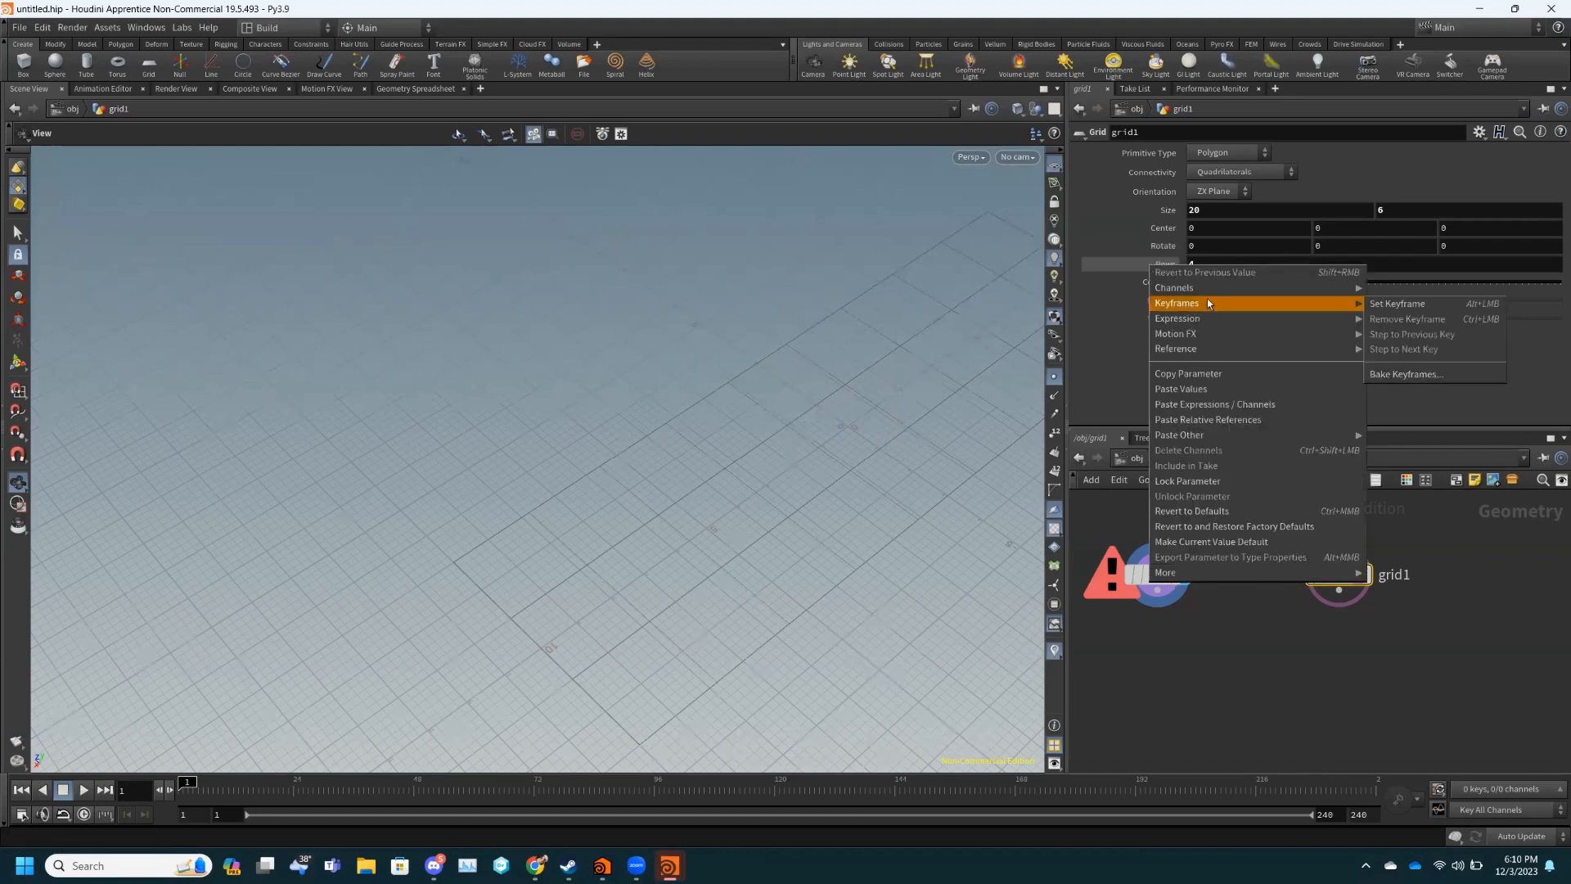
click(1202, 375)
click(1161, 572)
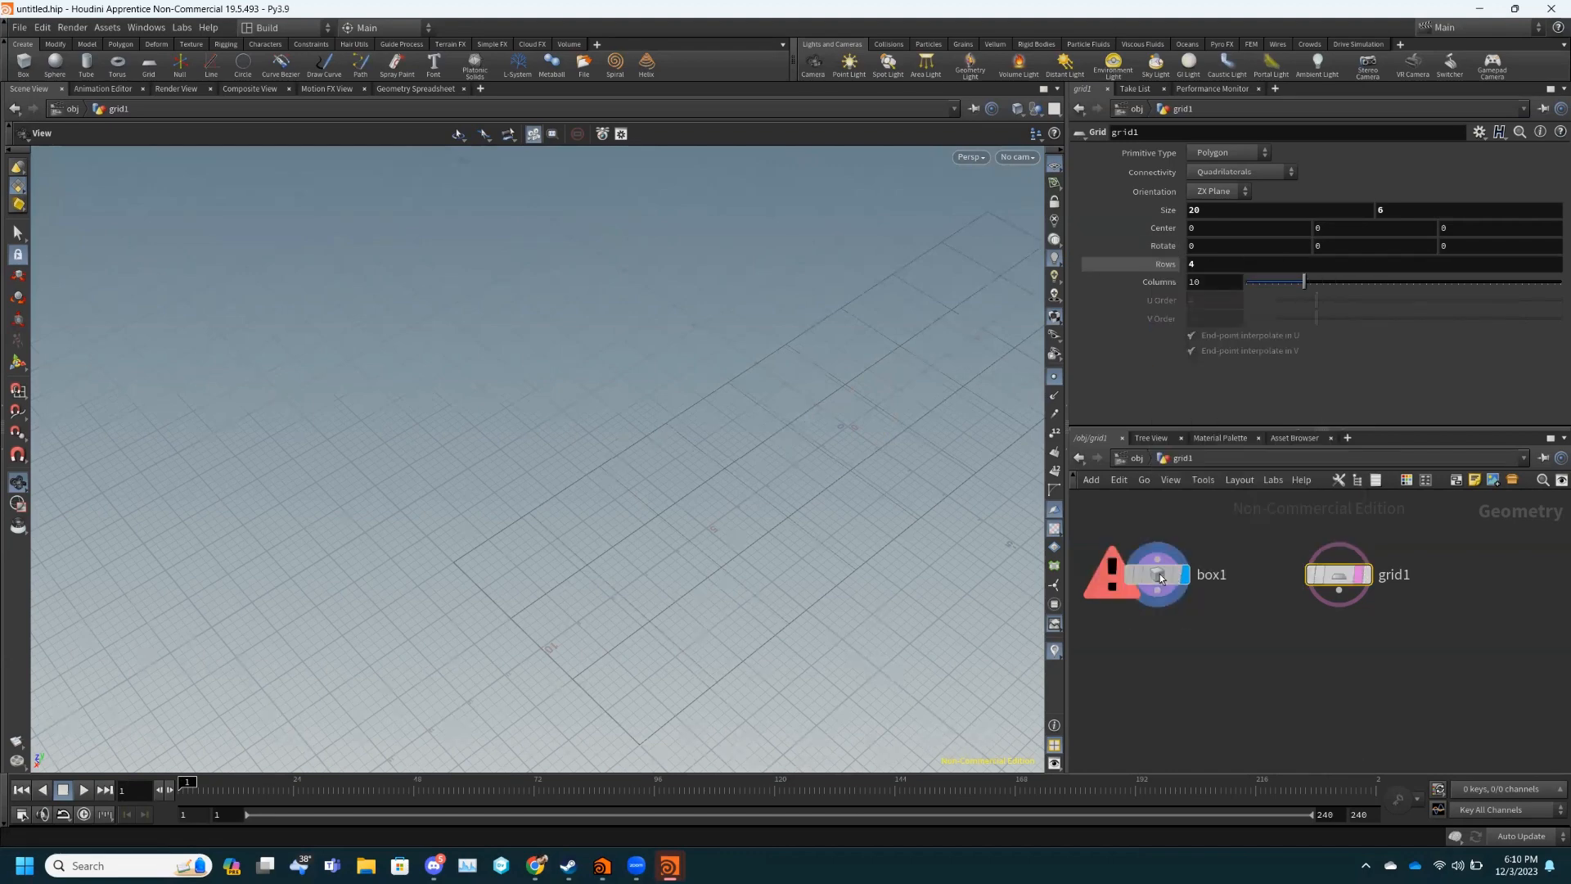
click(1395, 204)
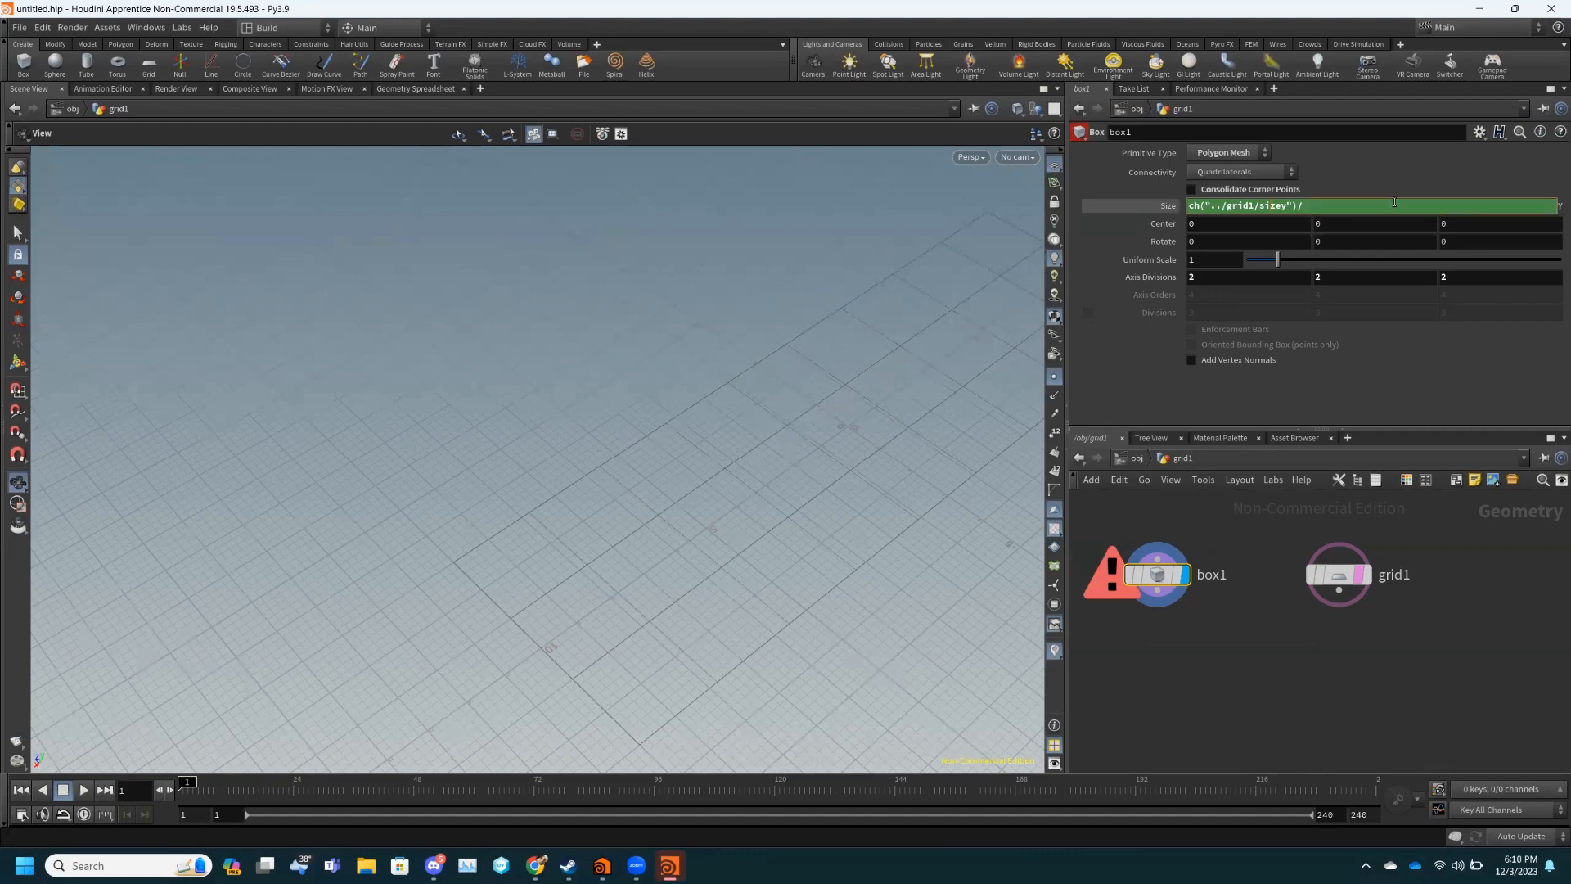
right_click(1332, 205)
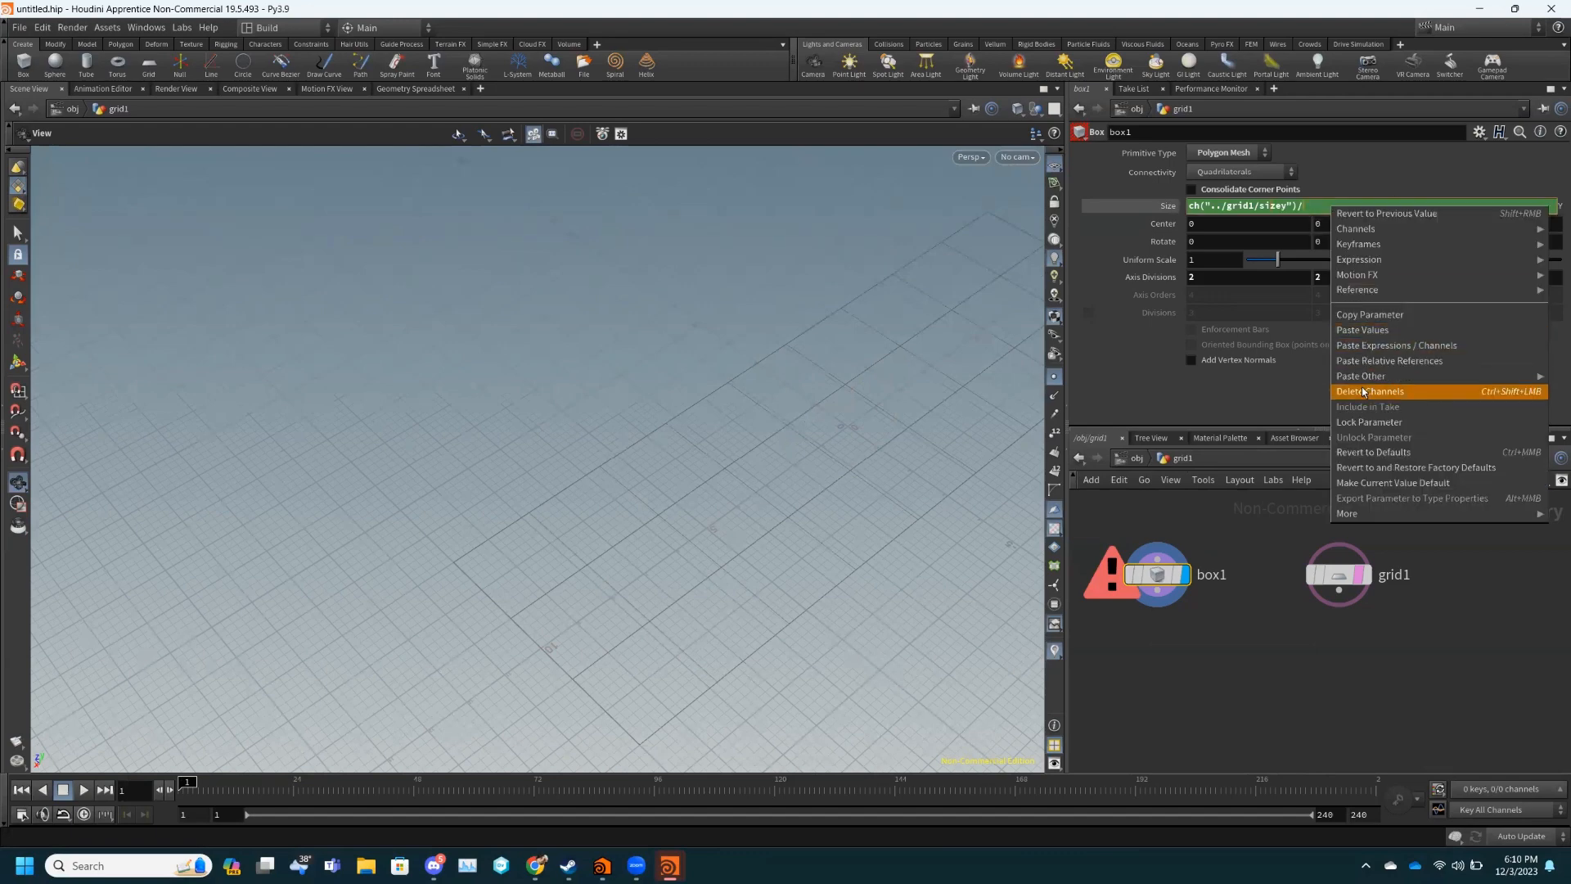
click(1358, 361)
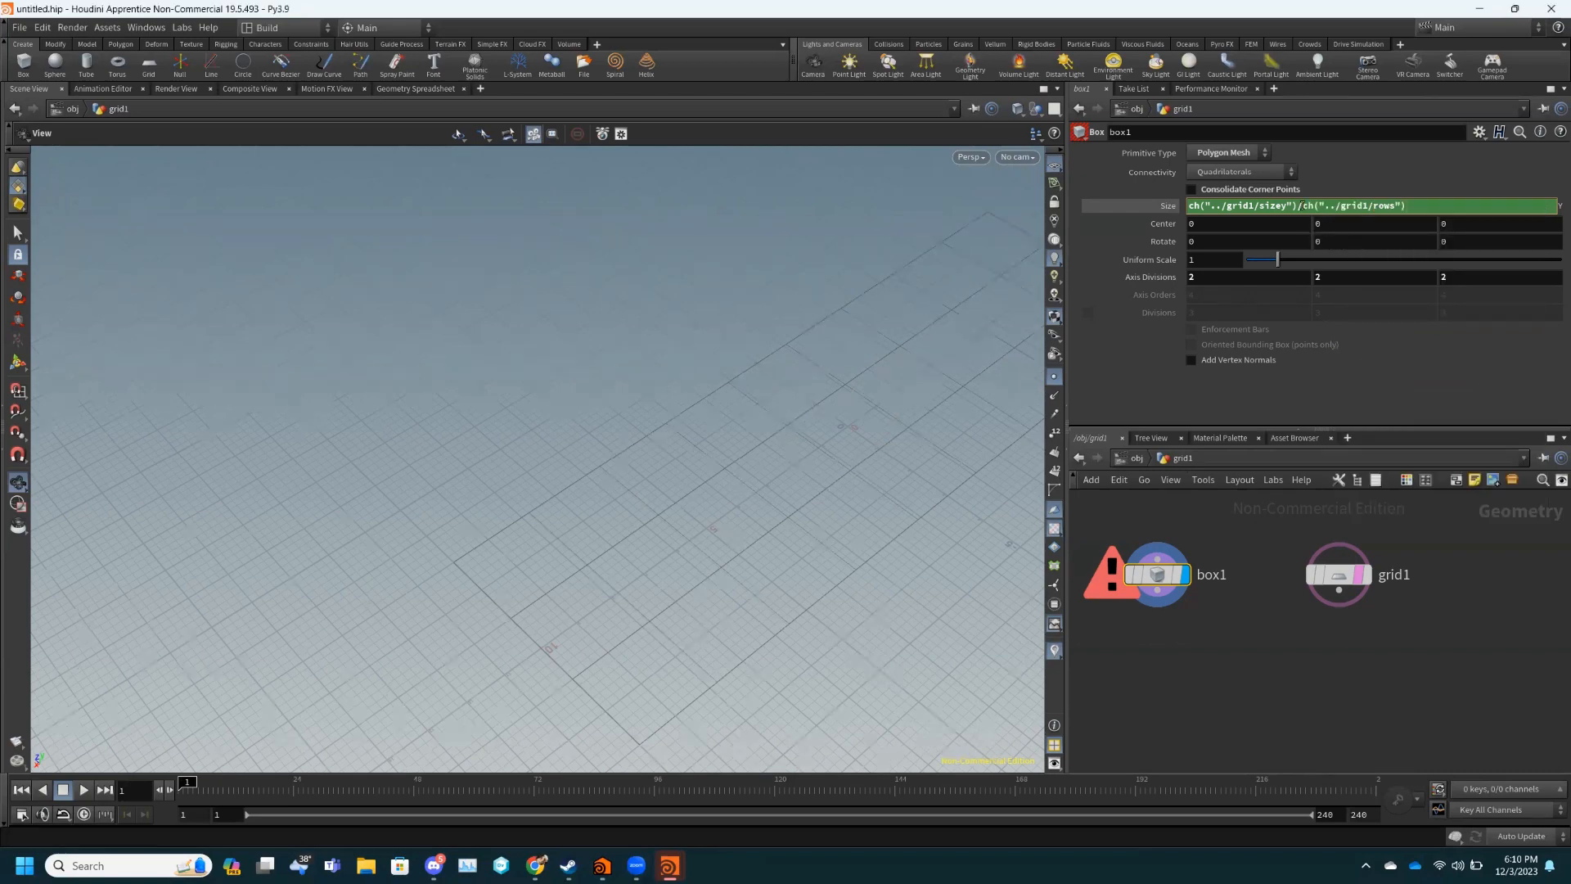
- Complete the Box node's Y size expression to match the X size one, enclosing the Rows reference in parentheses
click(1303, 205)
text(()
key(Return)
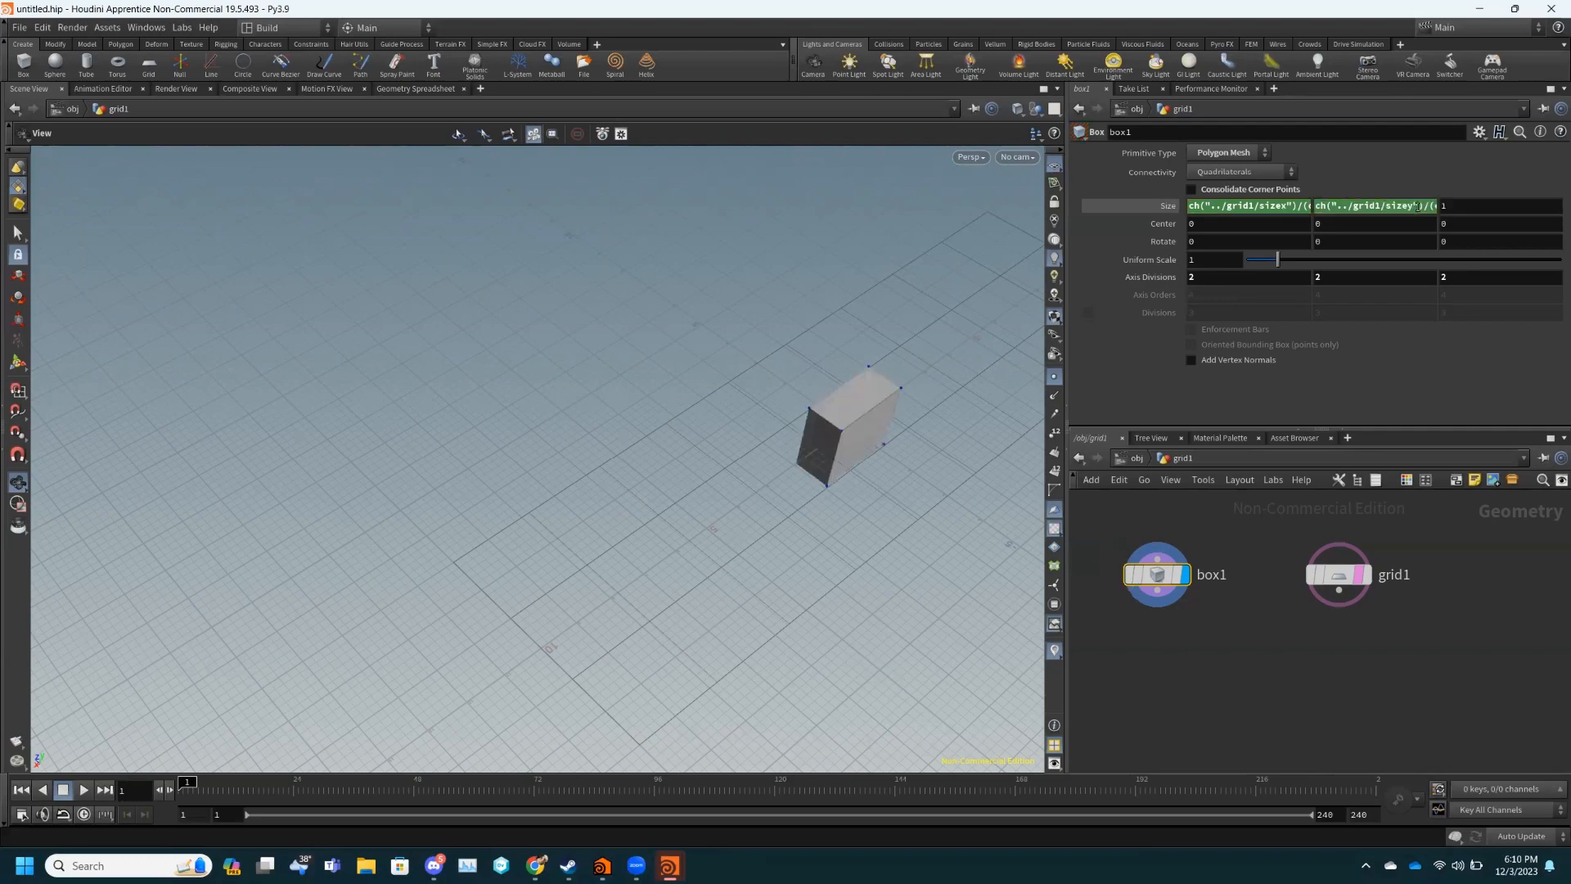
drag(792, 519, 919, 561)
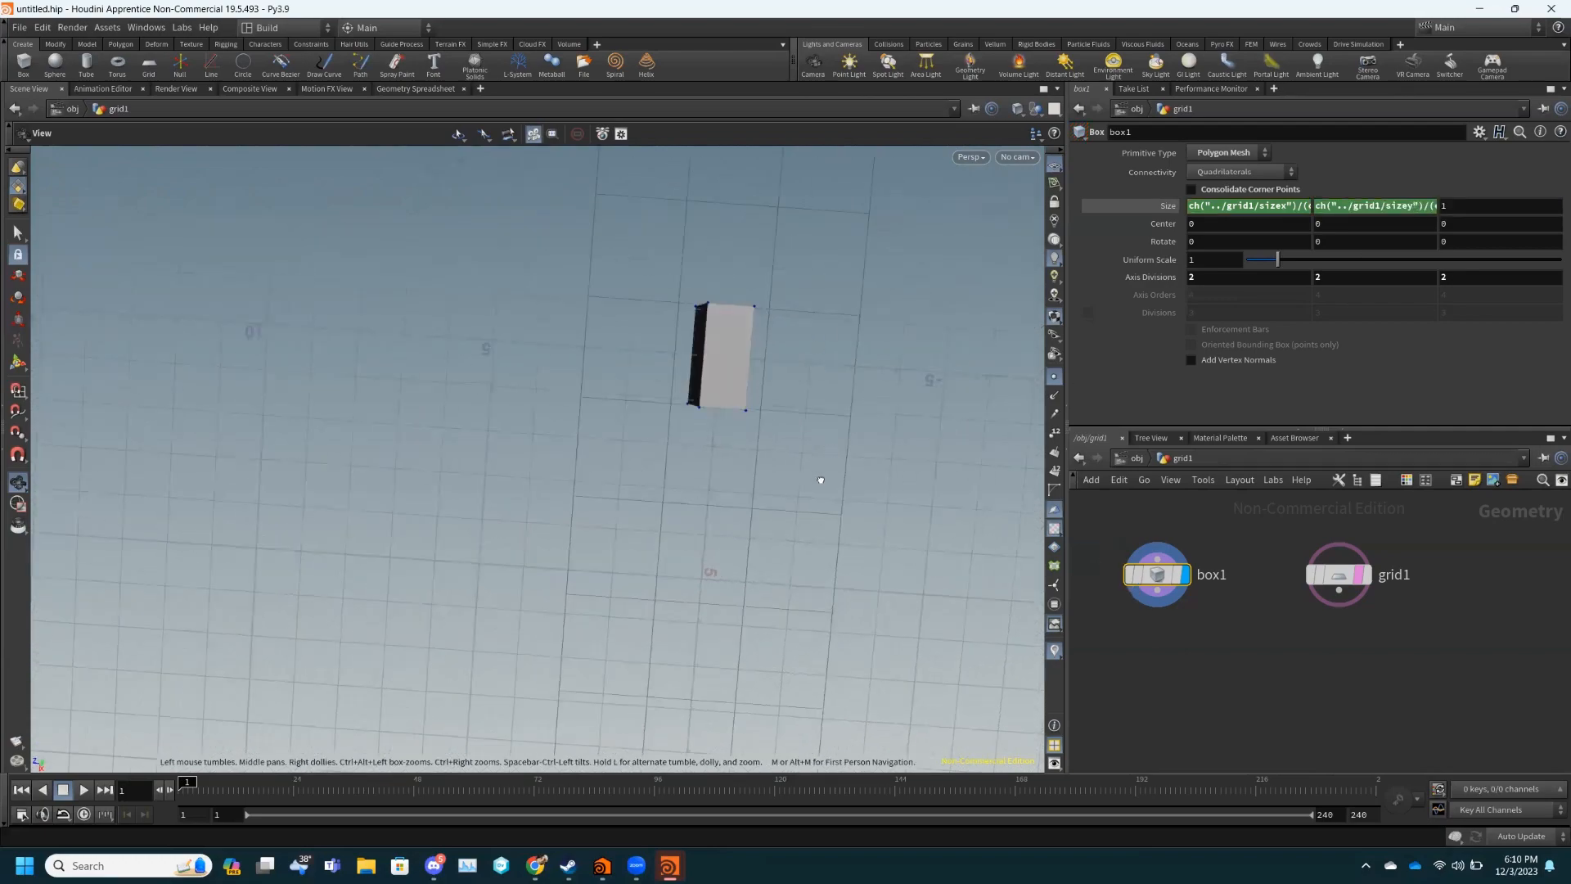
drag(820, 478, 774, 360)
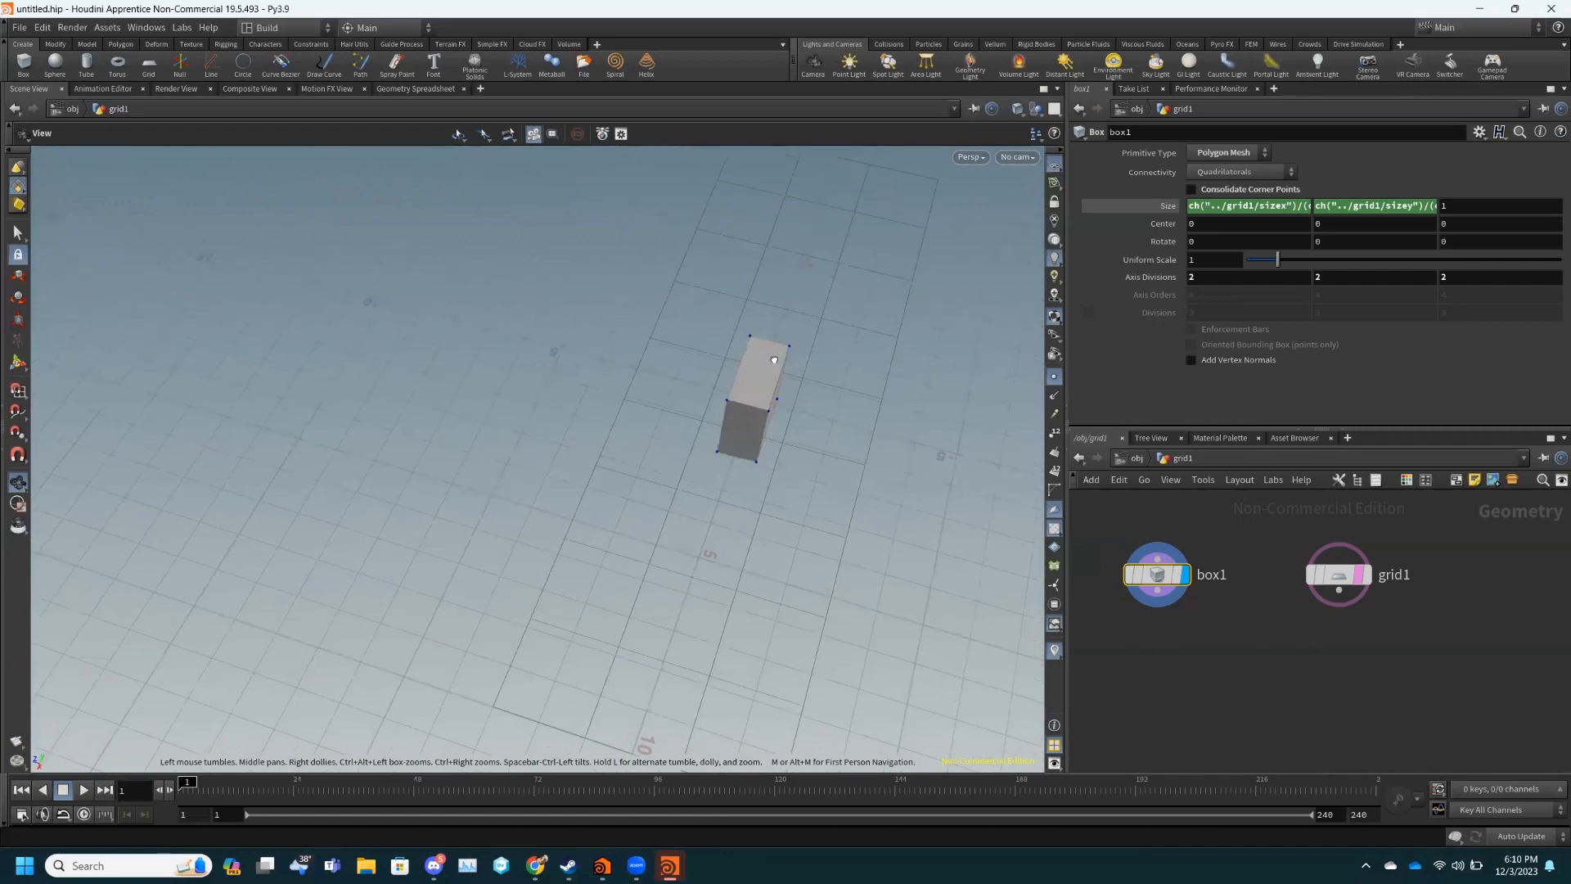
drag(776, 432, 786, 345)
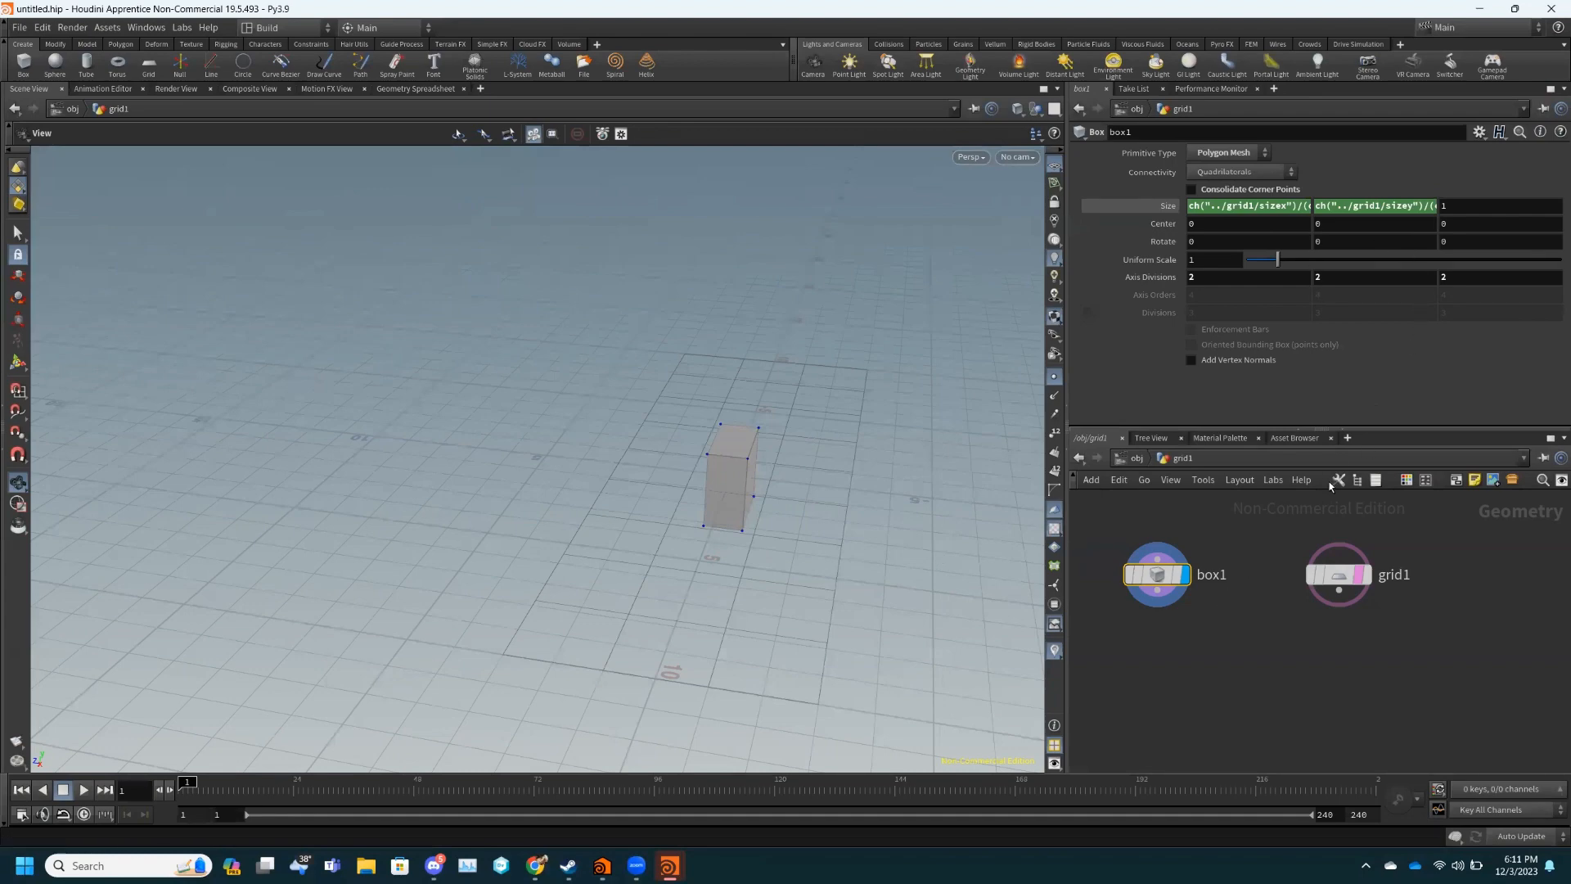
drag(802, 551, 908, 663)
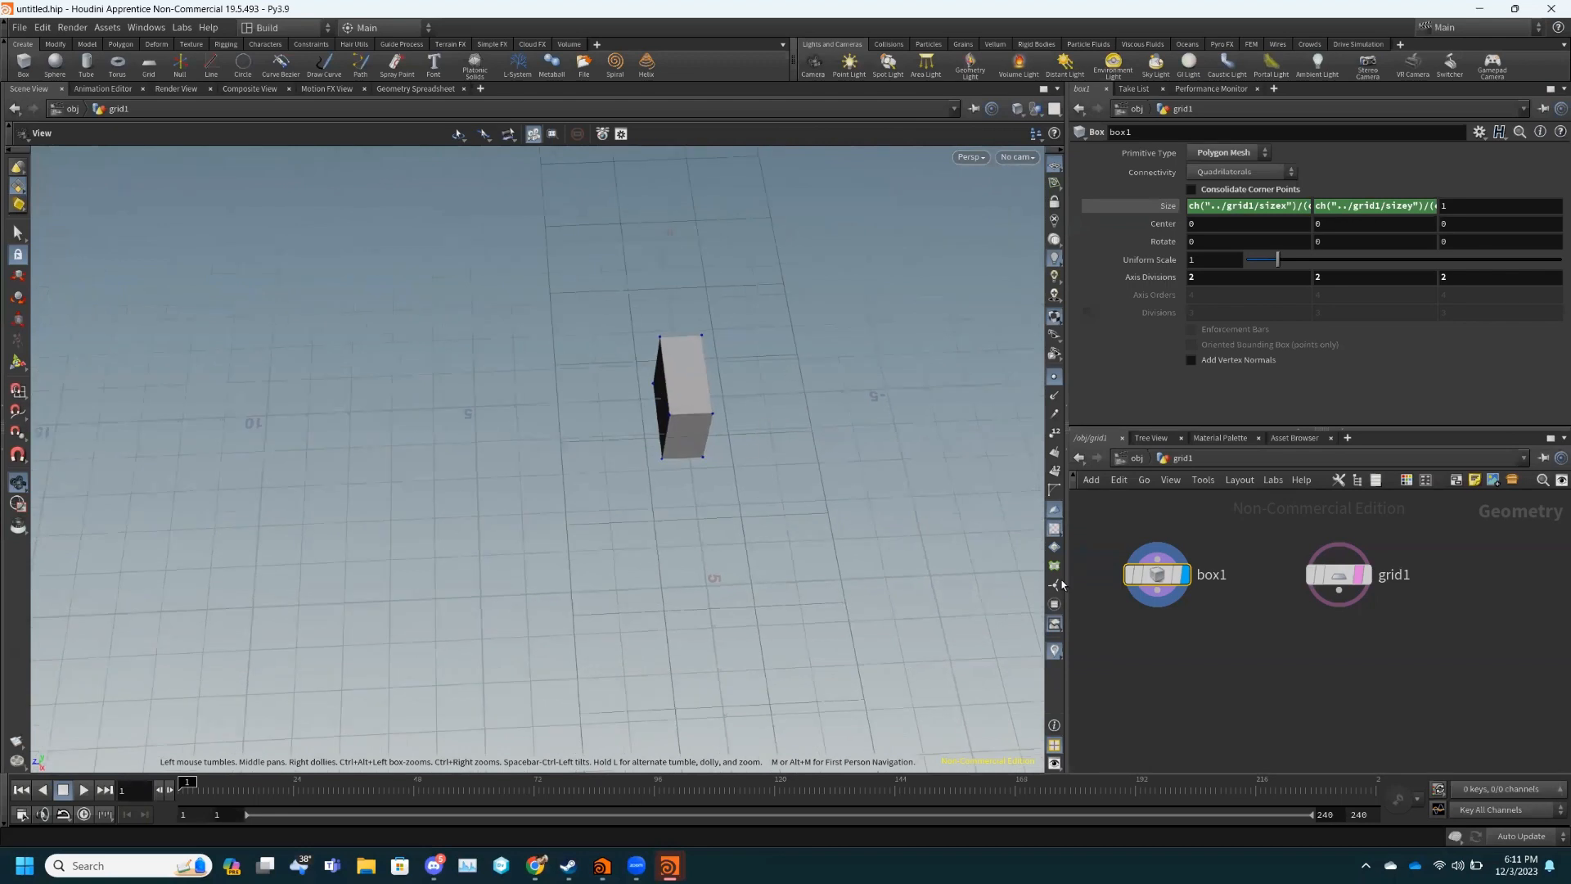
- Try 9 columns on the Grid node to test the box's linked size, and set the columns back to 10
click(1341, 574)
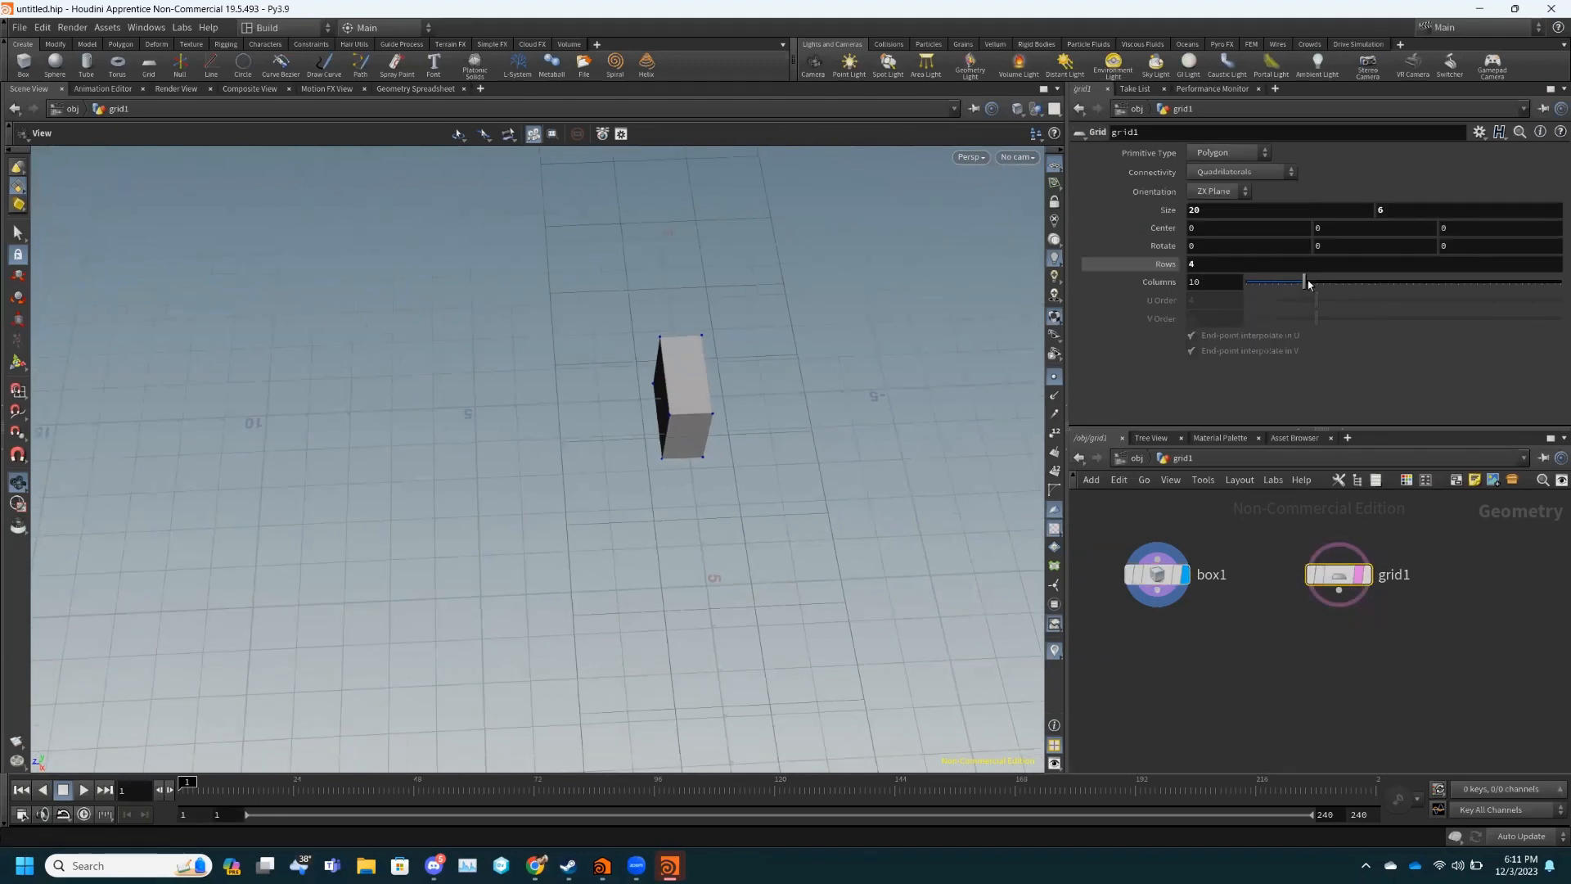
mouse_move(1307, 281)
mouse_down()
mouse_move(1343, 282)
mouse_move(1280, 282)
mouse_move(1323, 282)
mouse_move(1300, 284)
mouse_up()
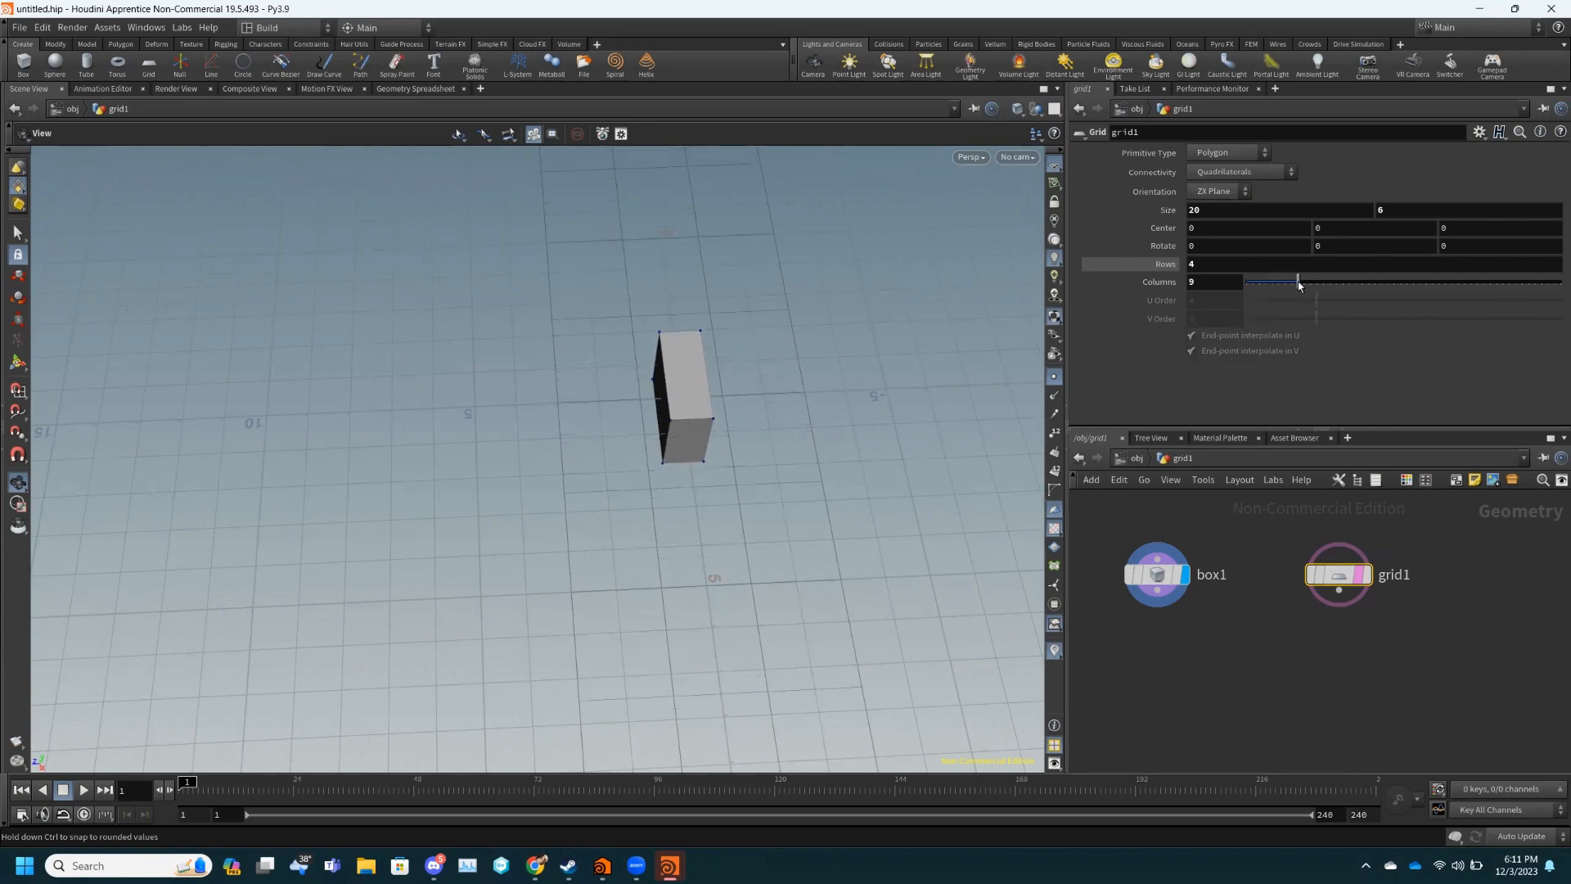
mouse_move(1298, 283)
mouse_down()
mouse_move(1278, 283)
mouse_move(1299, 281)
mouse_up()
click(1219, 285)
key(BackSpace)
text(10)
key(Return)
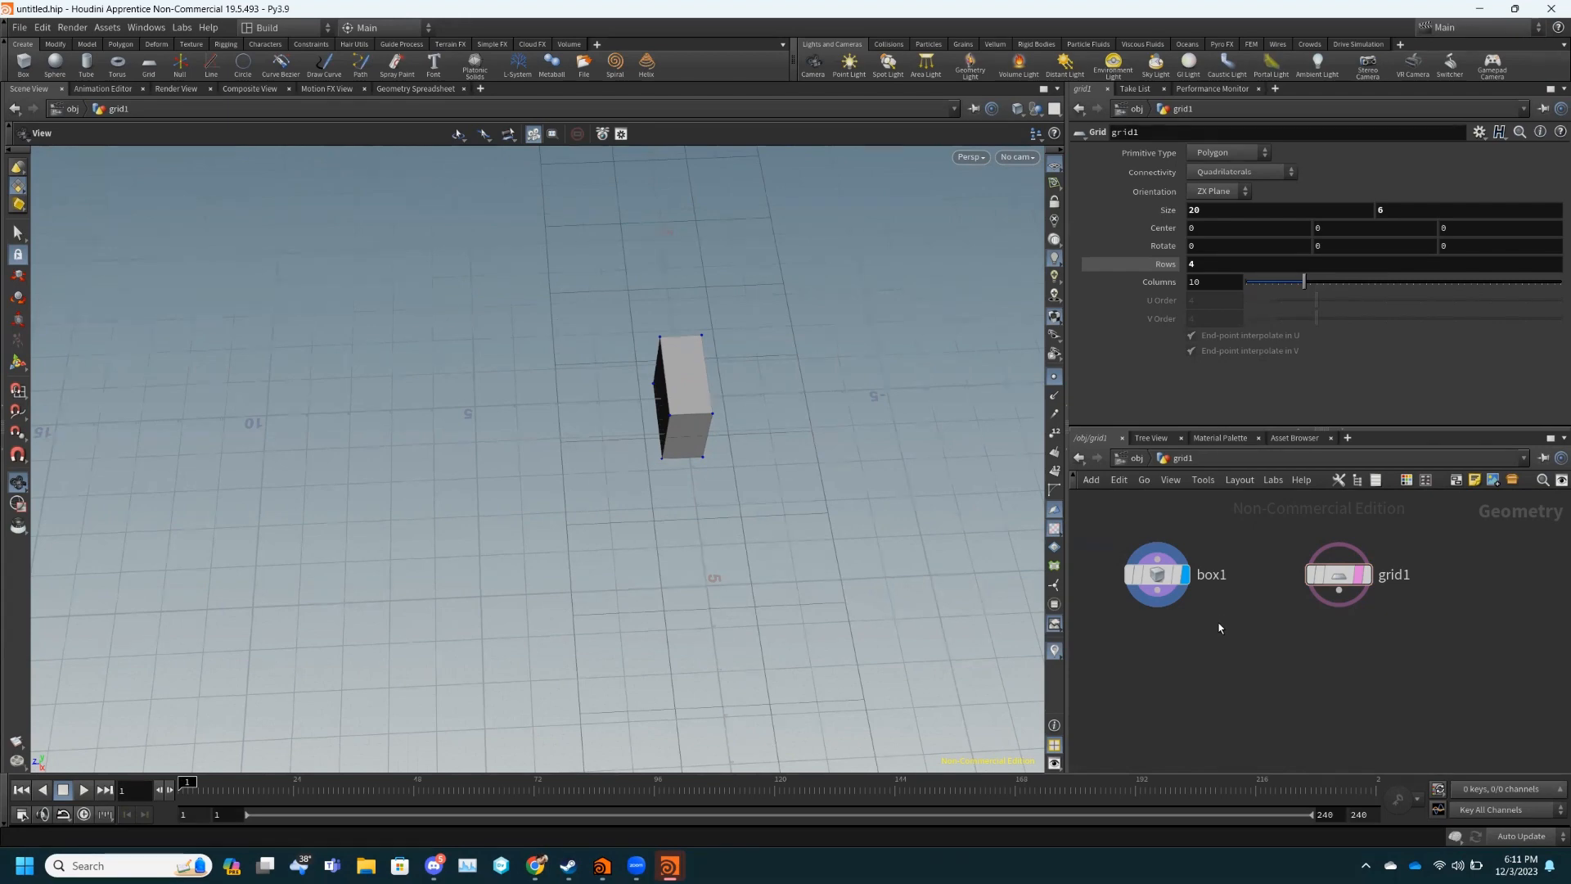
- Add a Copy to Points node to the network below the Box and Grid nodes
scroll(1280, 602, down, 3)
scroll(1280, 602, up, 2)
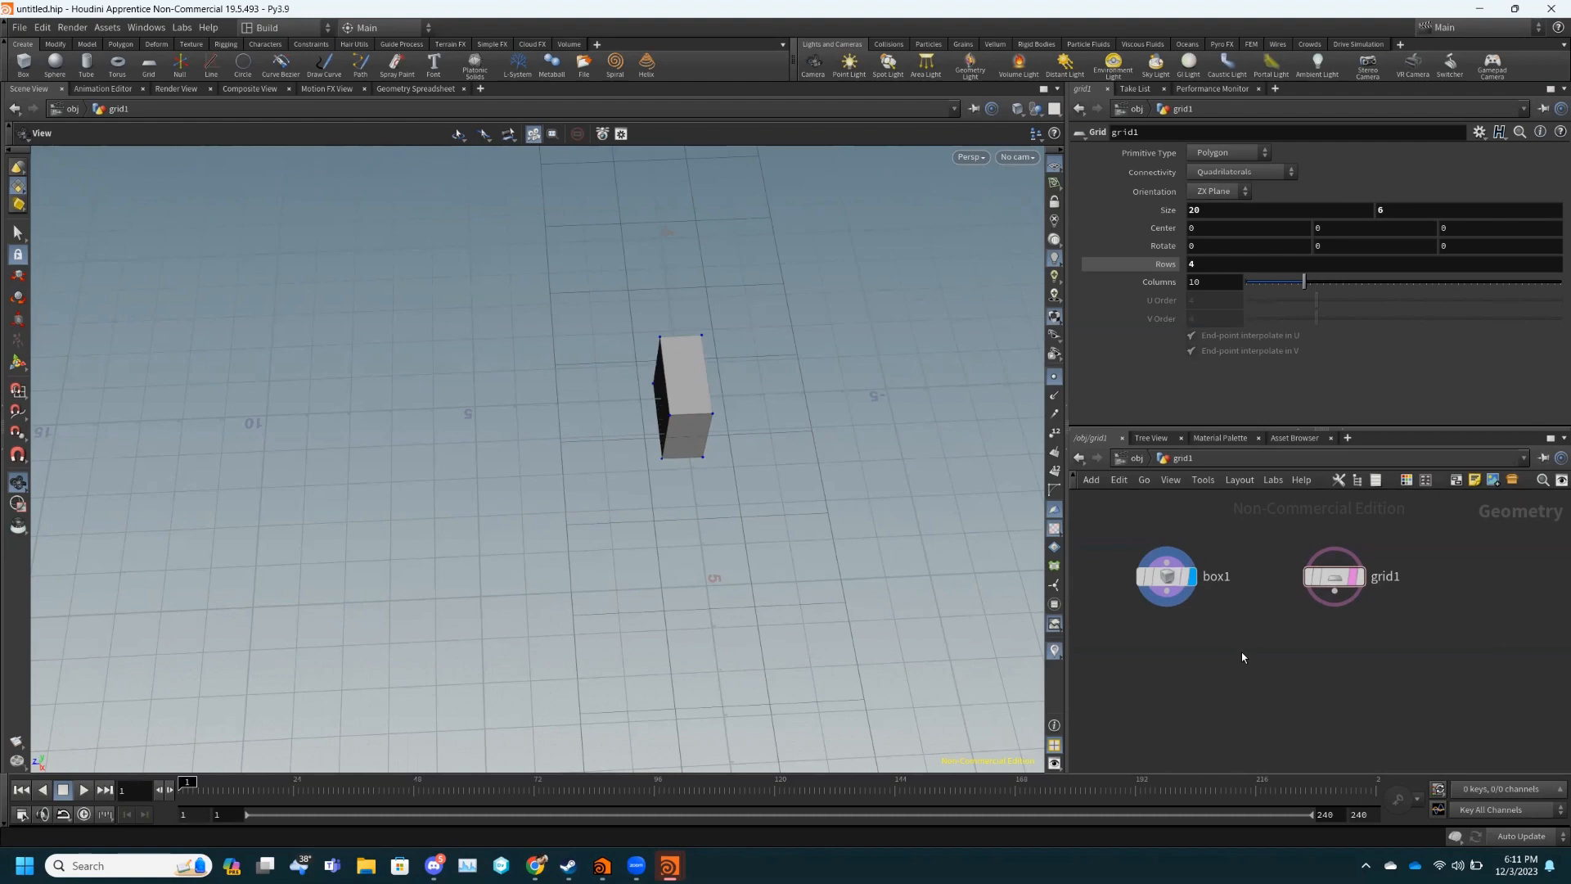
key(Tab)
text(copy)
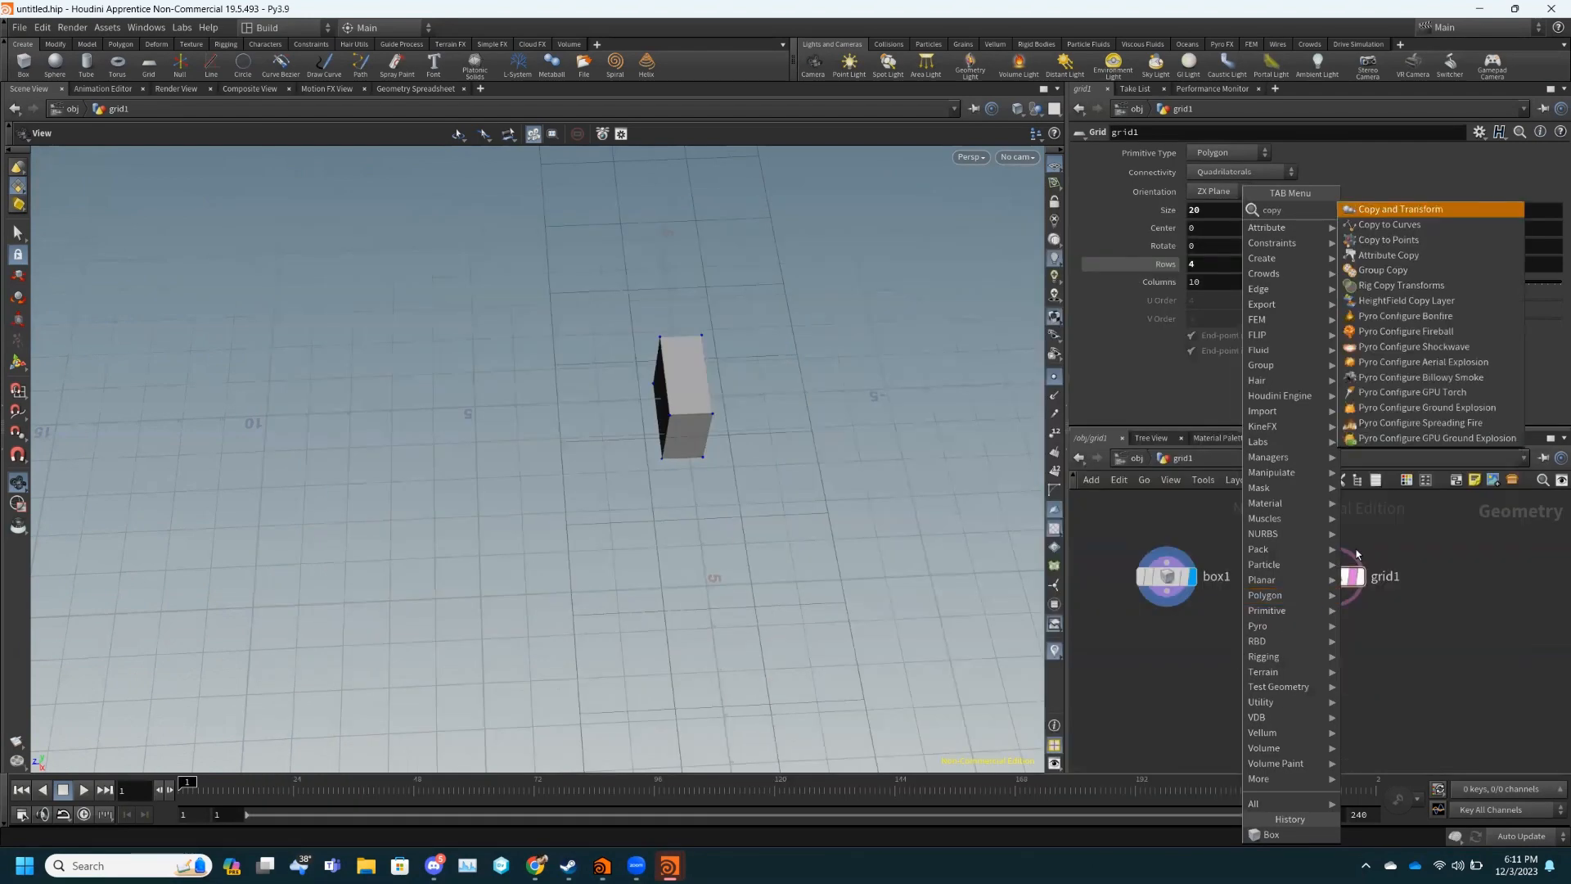
click(1415, 241)
click(1248, 646)
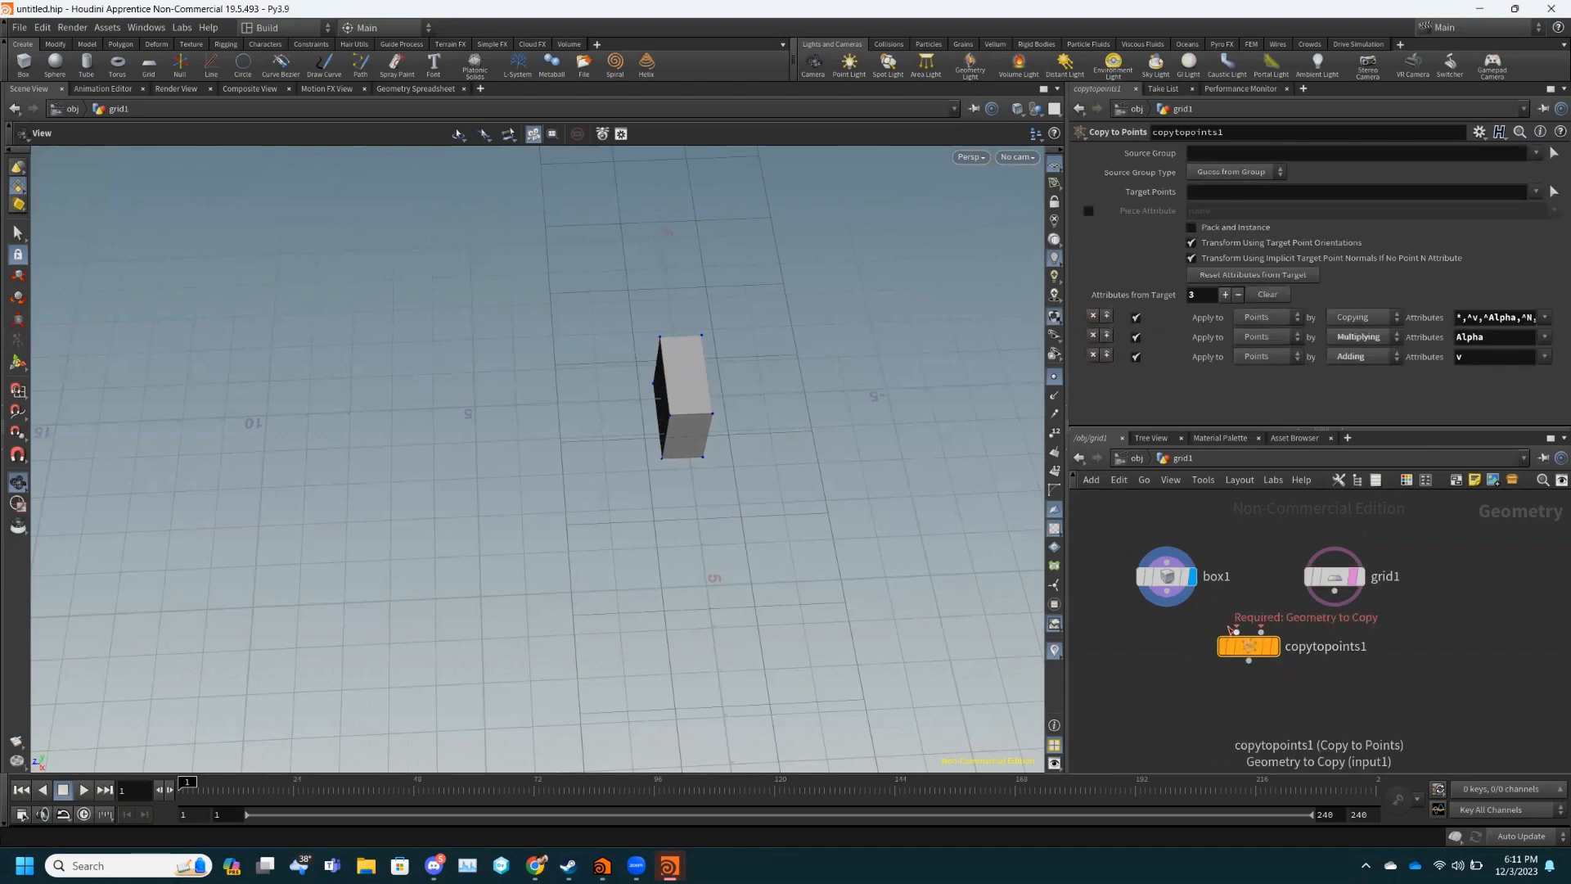
- Connect the Box node to the Copy to Points node's first input and the Grid node to its second, and display the result
drag(1167, 592, 1237, 632)
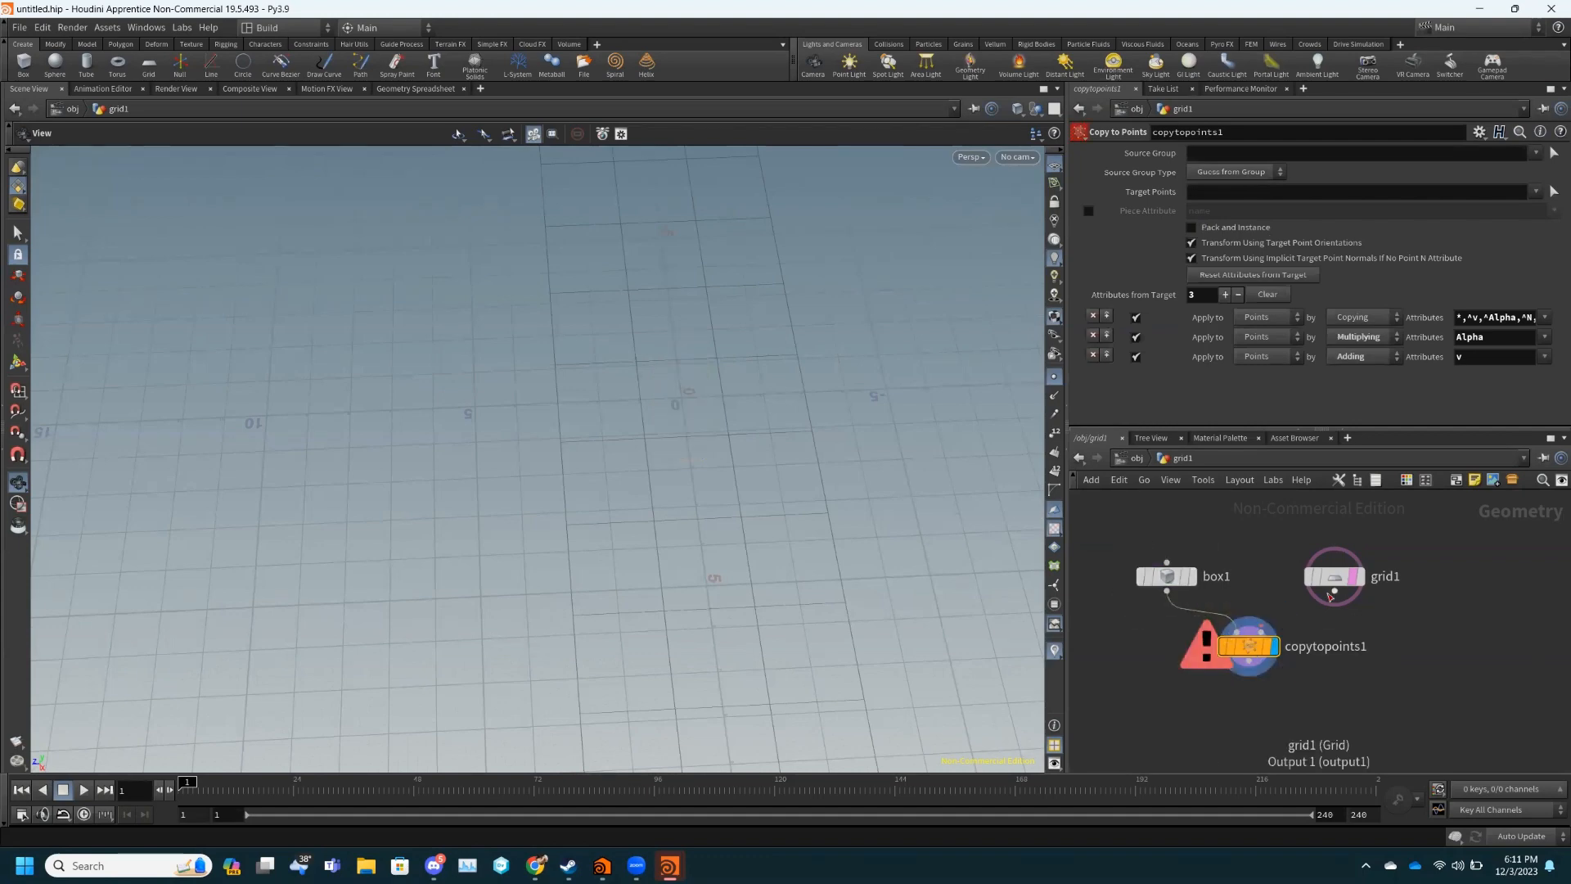
drag(1334, 590, 1263, 628)
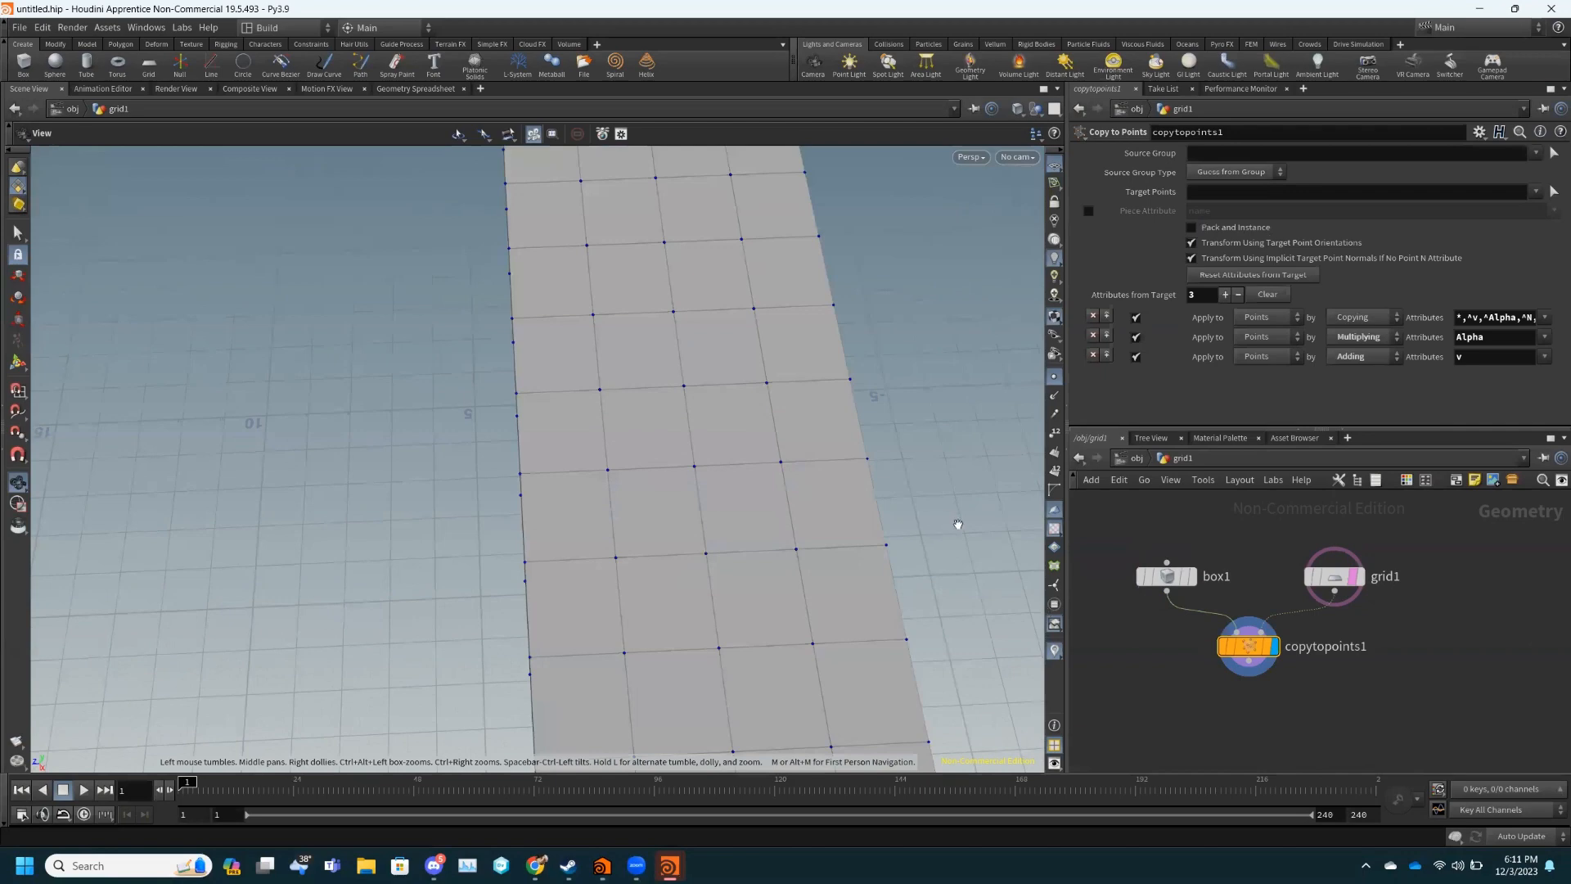
scroll(932, 516, down, 5)
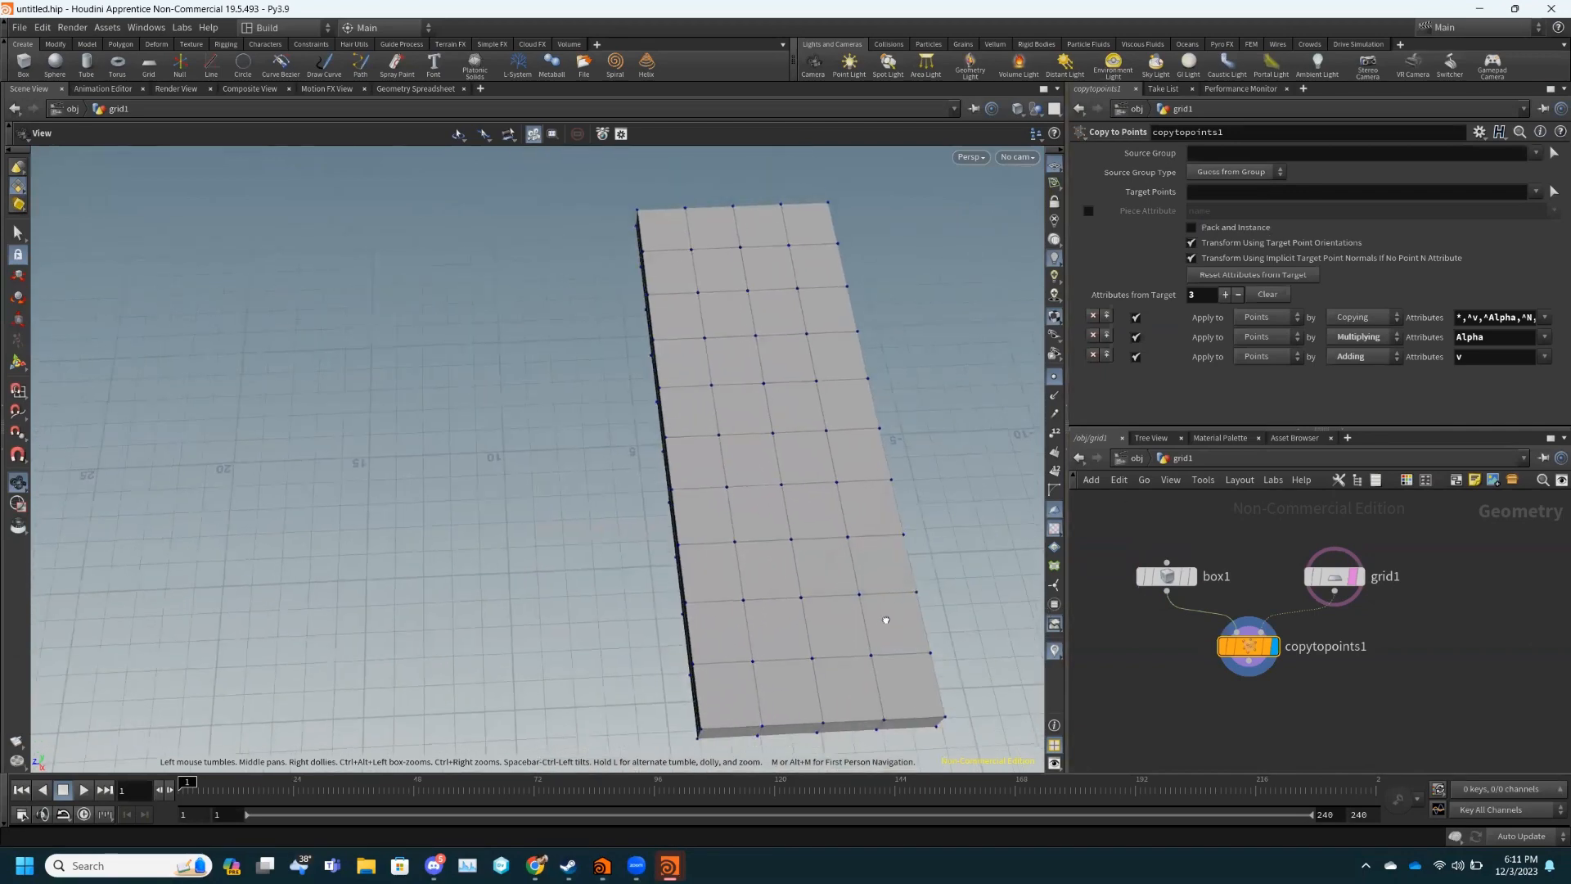
drag(884, 621, 844, 556)
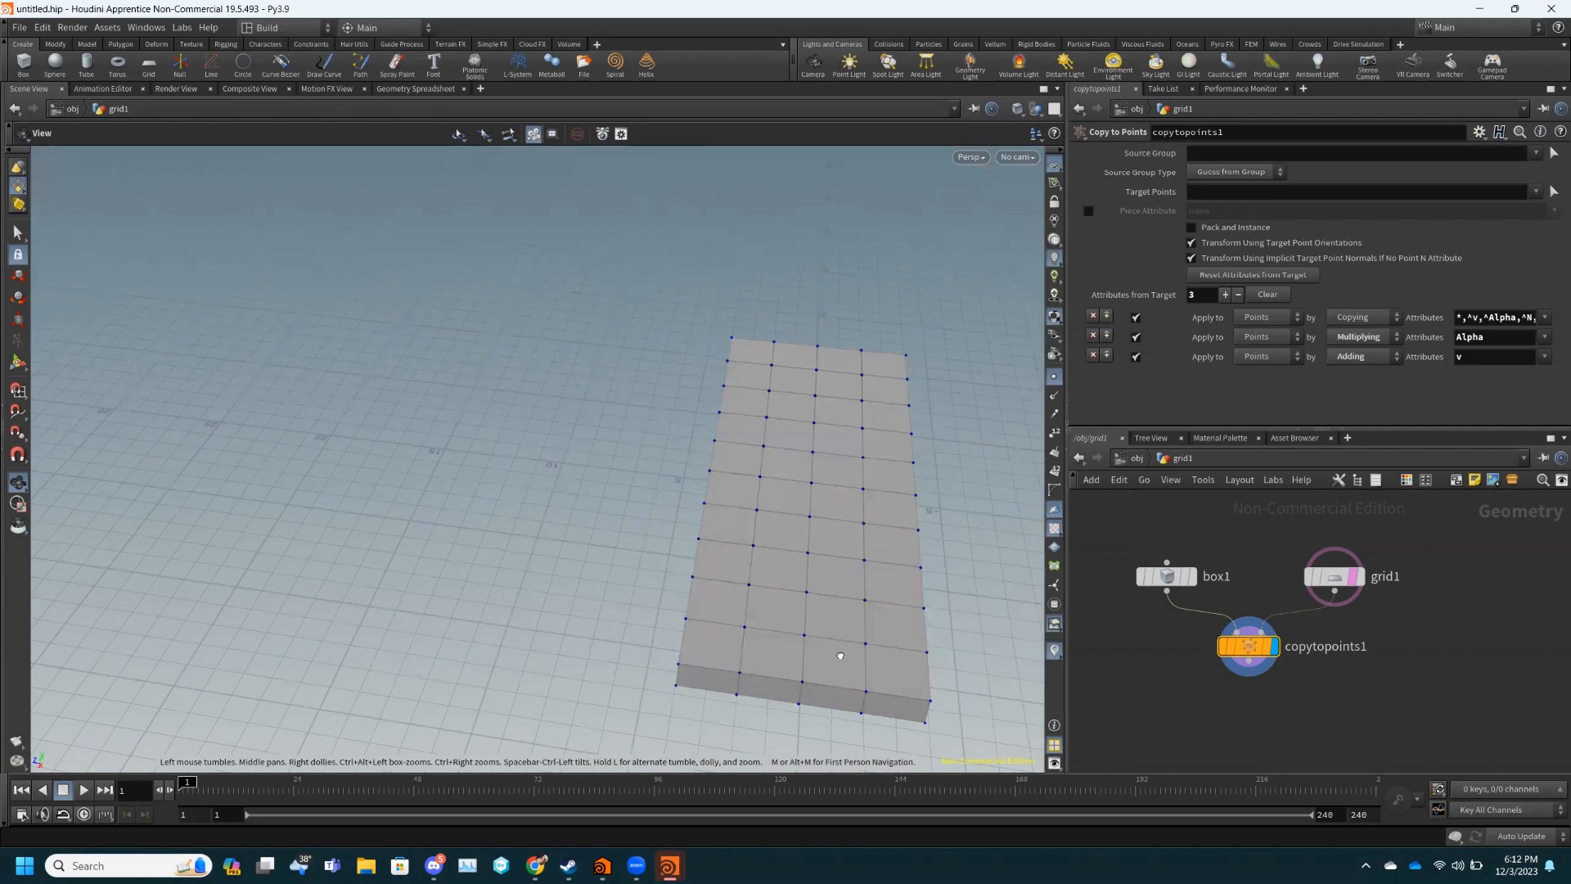
drag(840, 655, 848, 635)
- Move the Copy to Points node further below the Box and Grid nodes to leave room in the network
click(1339, 578)
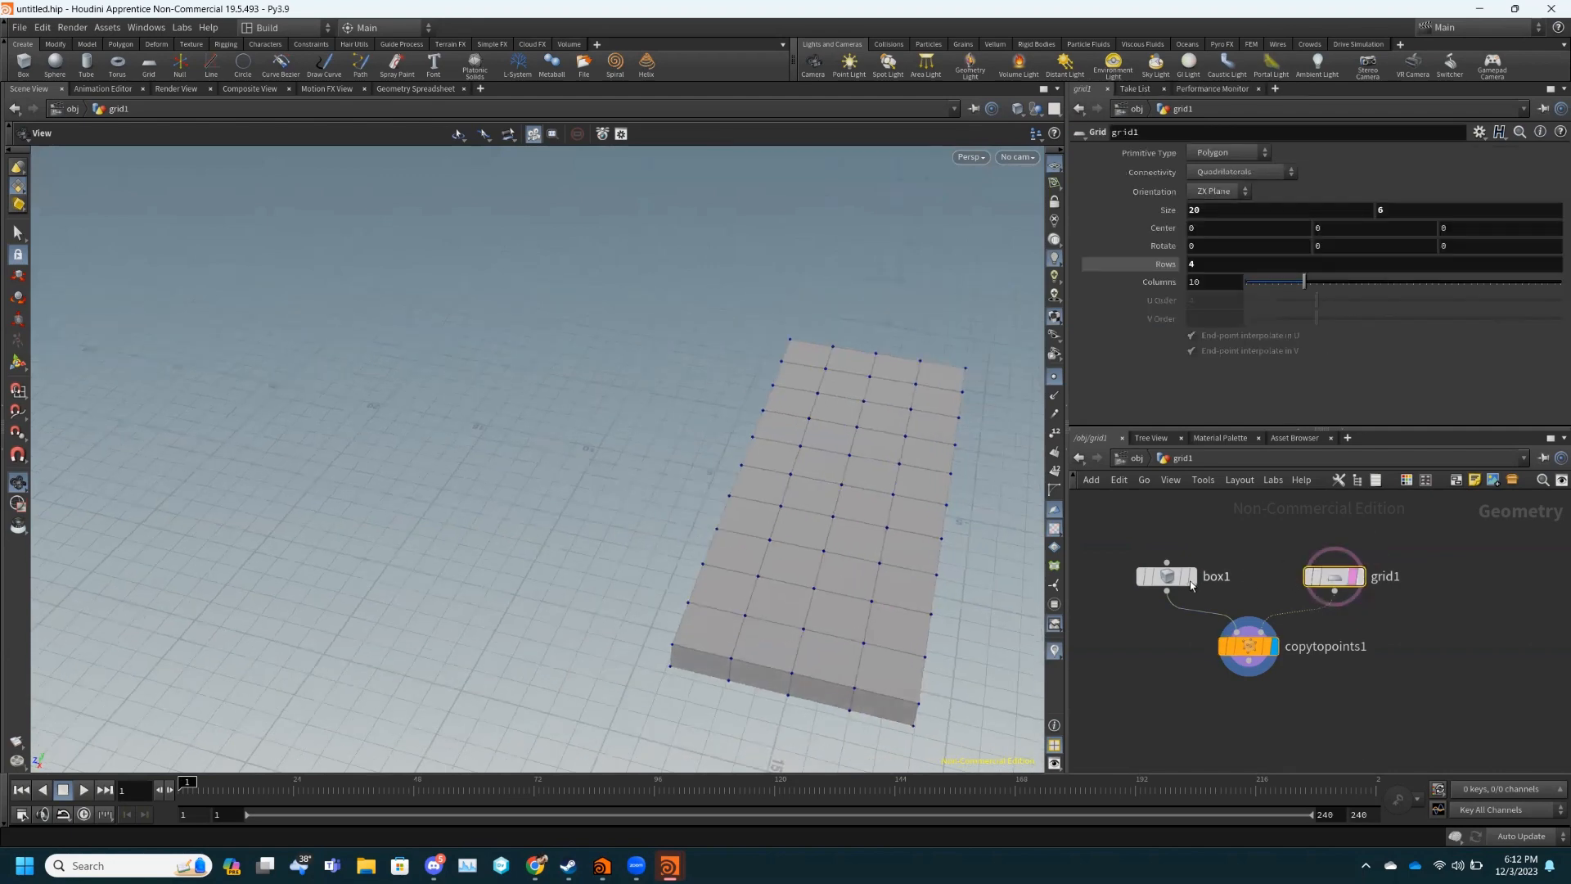
drag(1303, 282, 1303, 282)
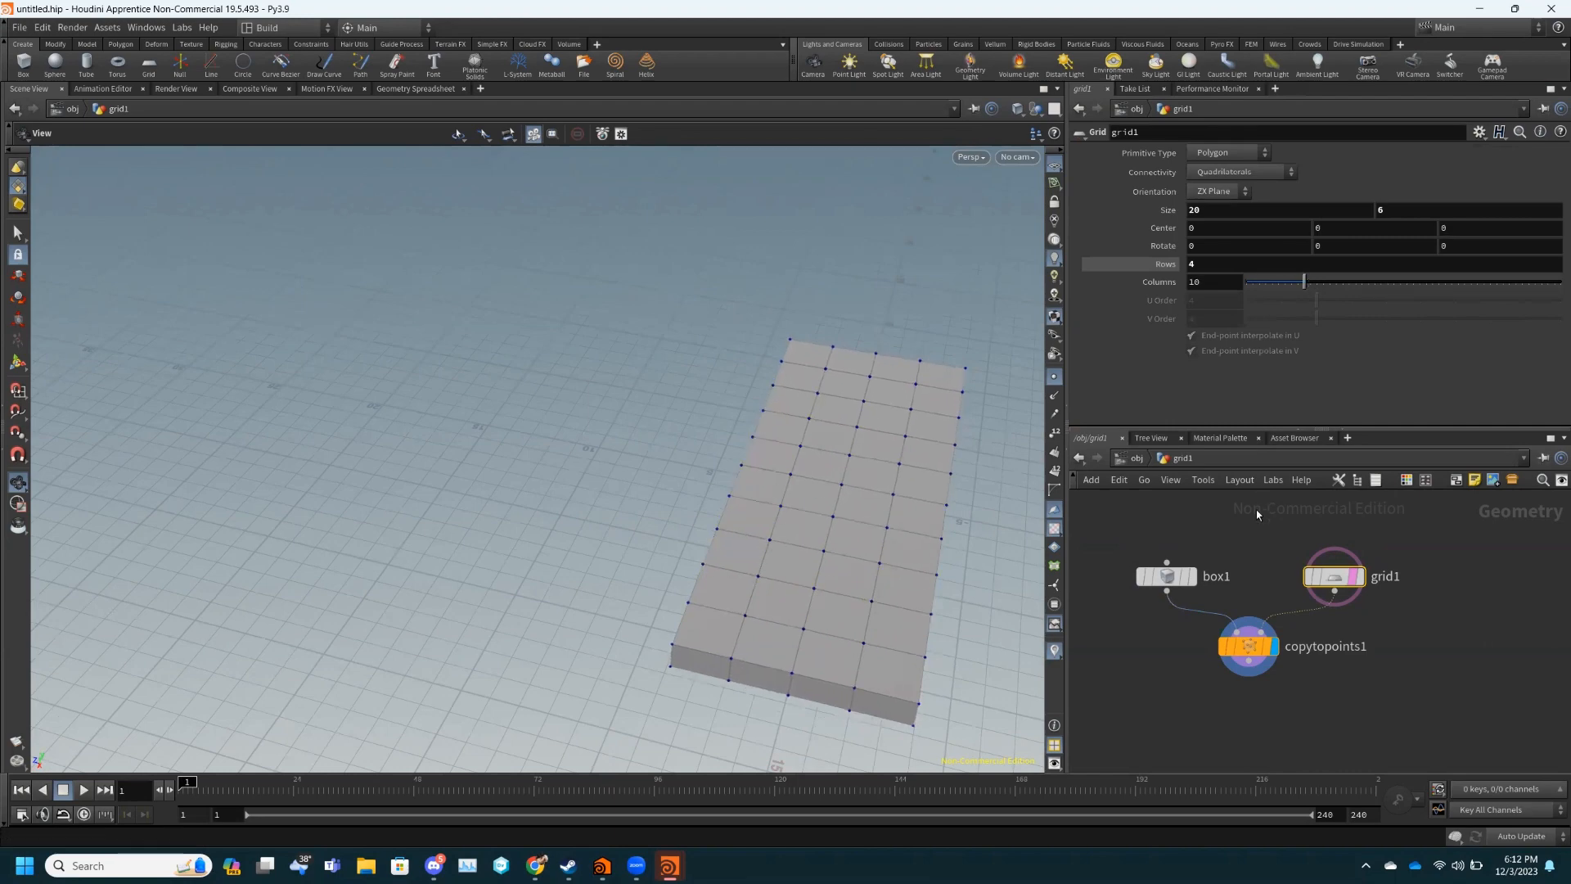
click(1242, 630)
drag(1242, 630, 1252, 679)
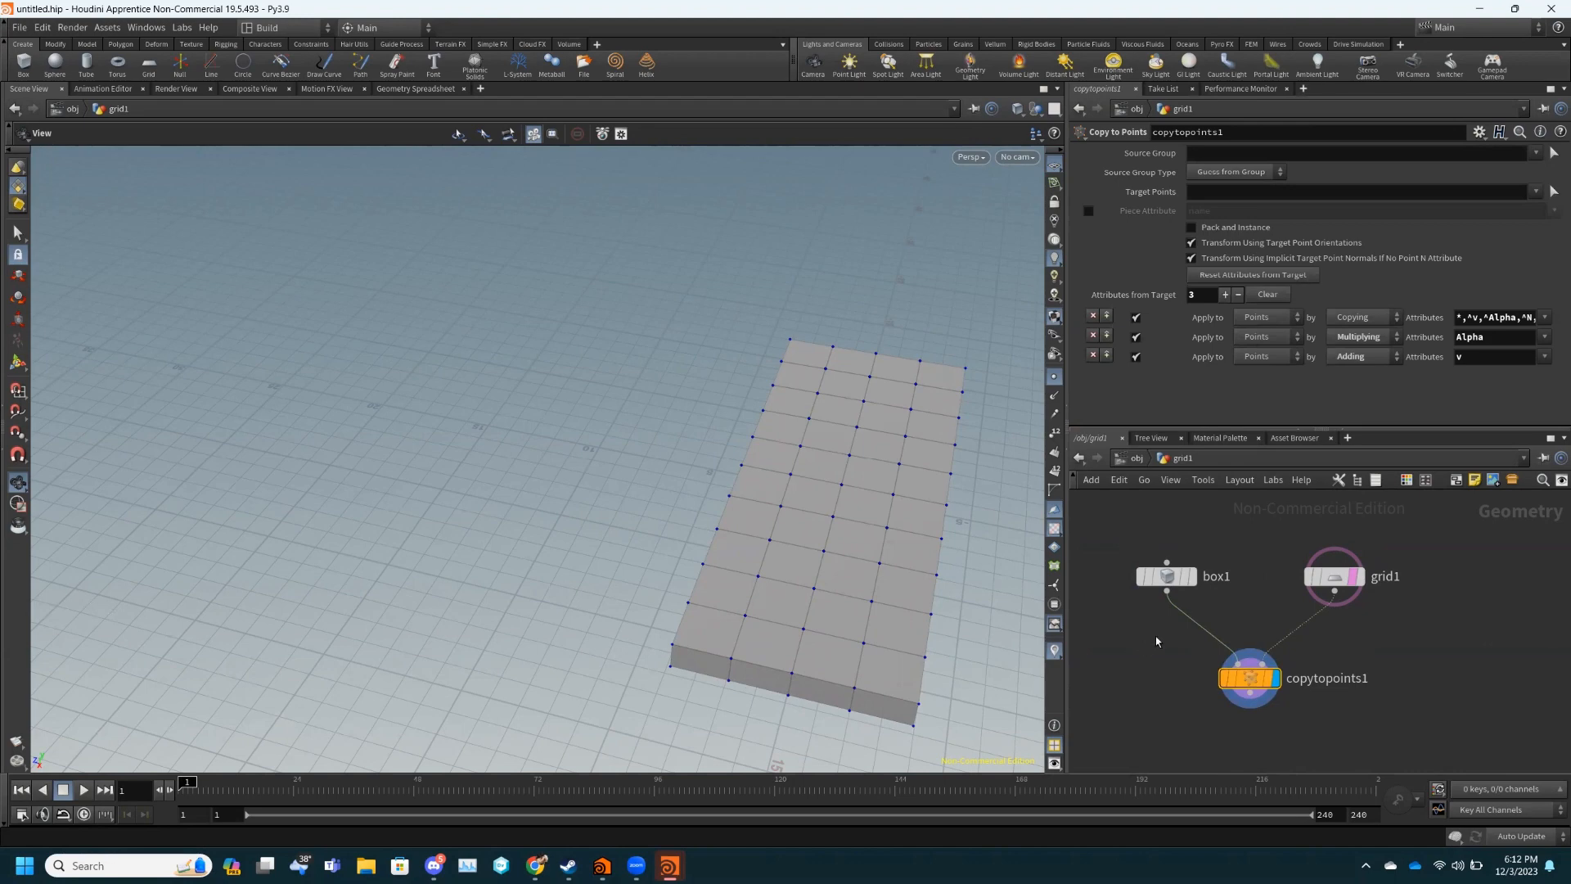
mouse_move(866, 684)
mouse_down()
mouse_move(849, 641)
mouse_move(870, 683)
mouse_up()
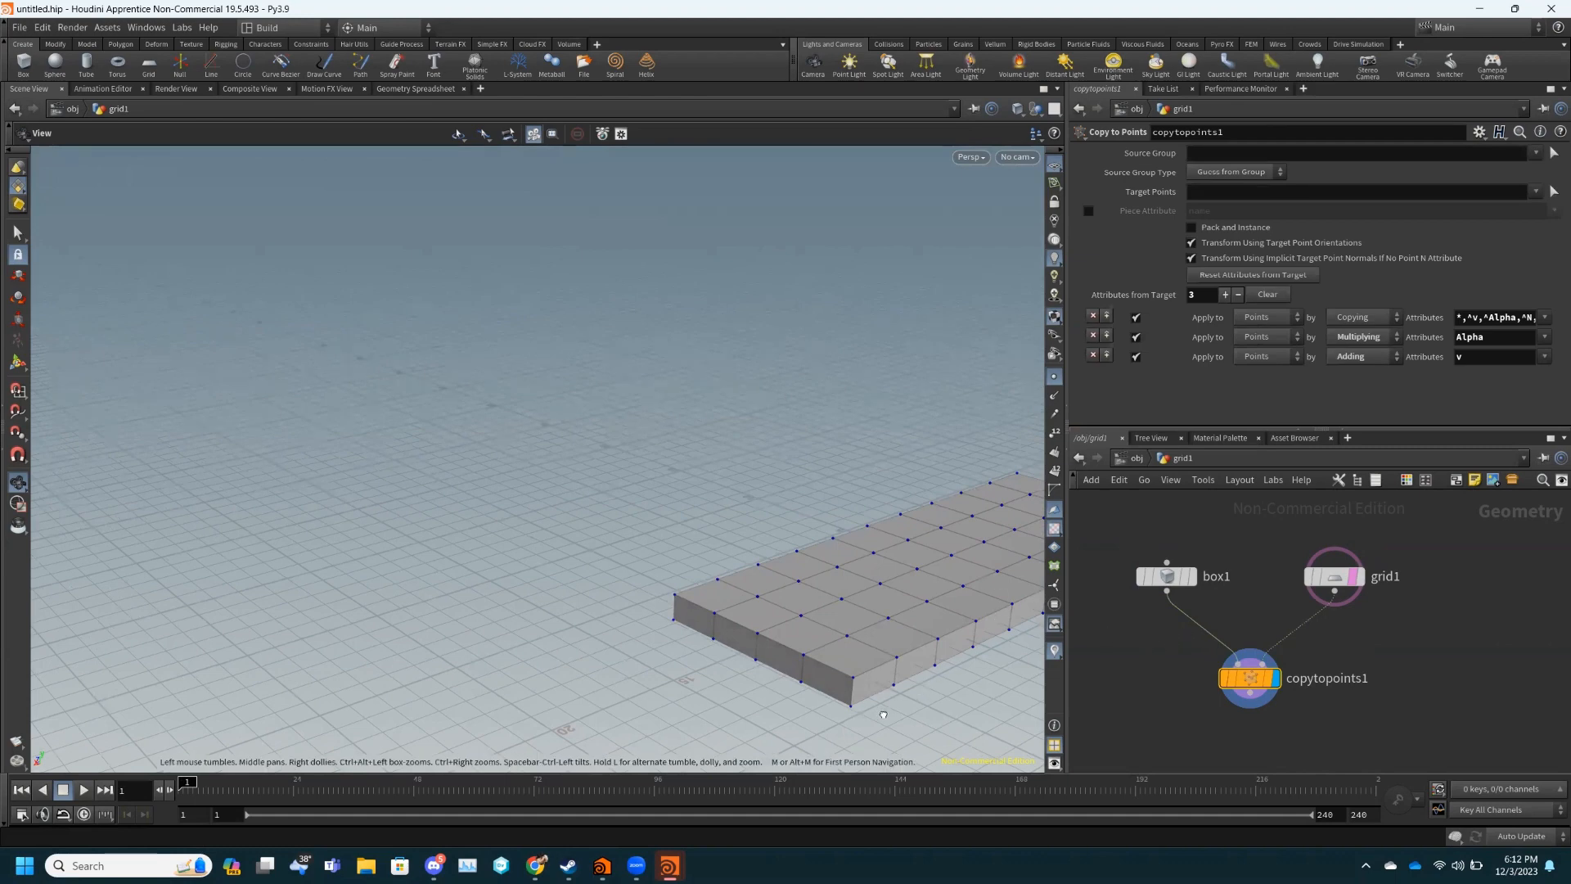
drag(879, 710, 955, 720)
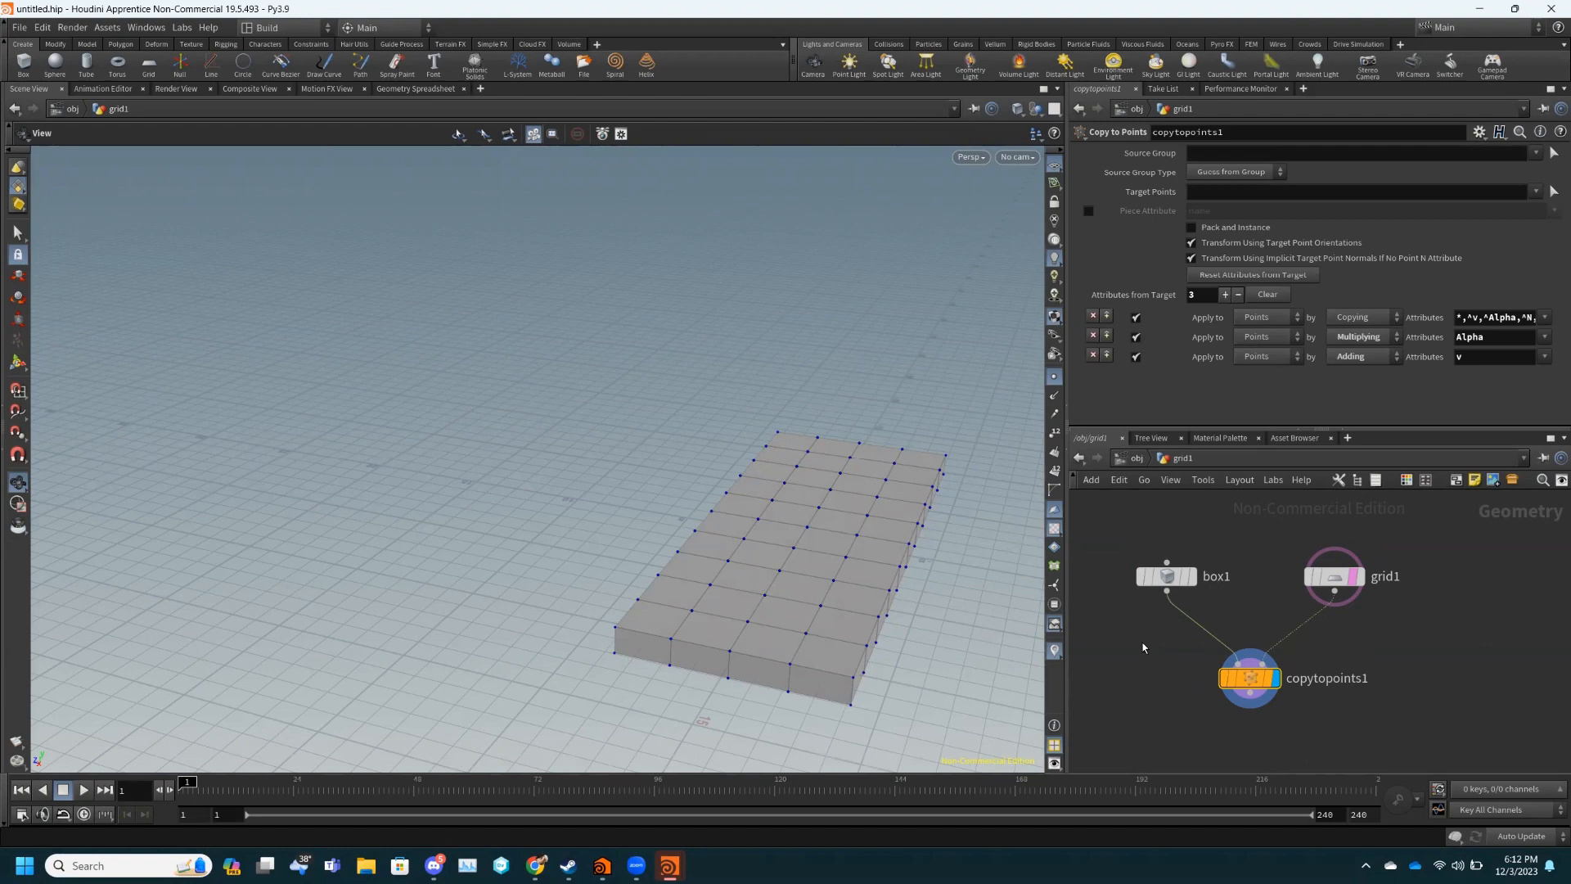
- Insert a Transform node into the wire between the Box node and the Copy to Points node
click(1170, 573)
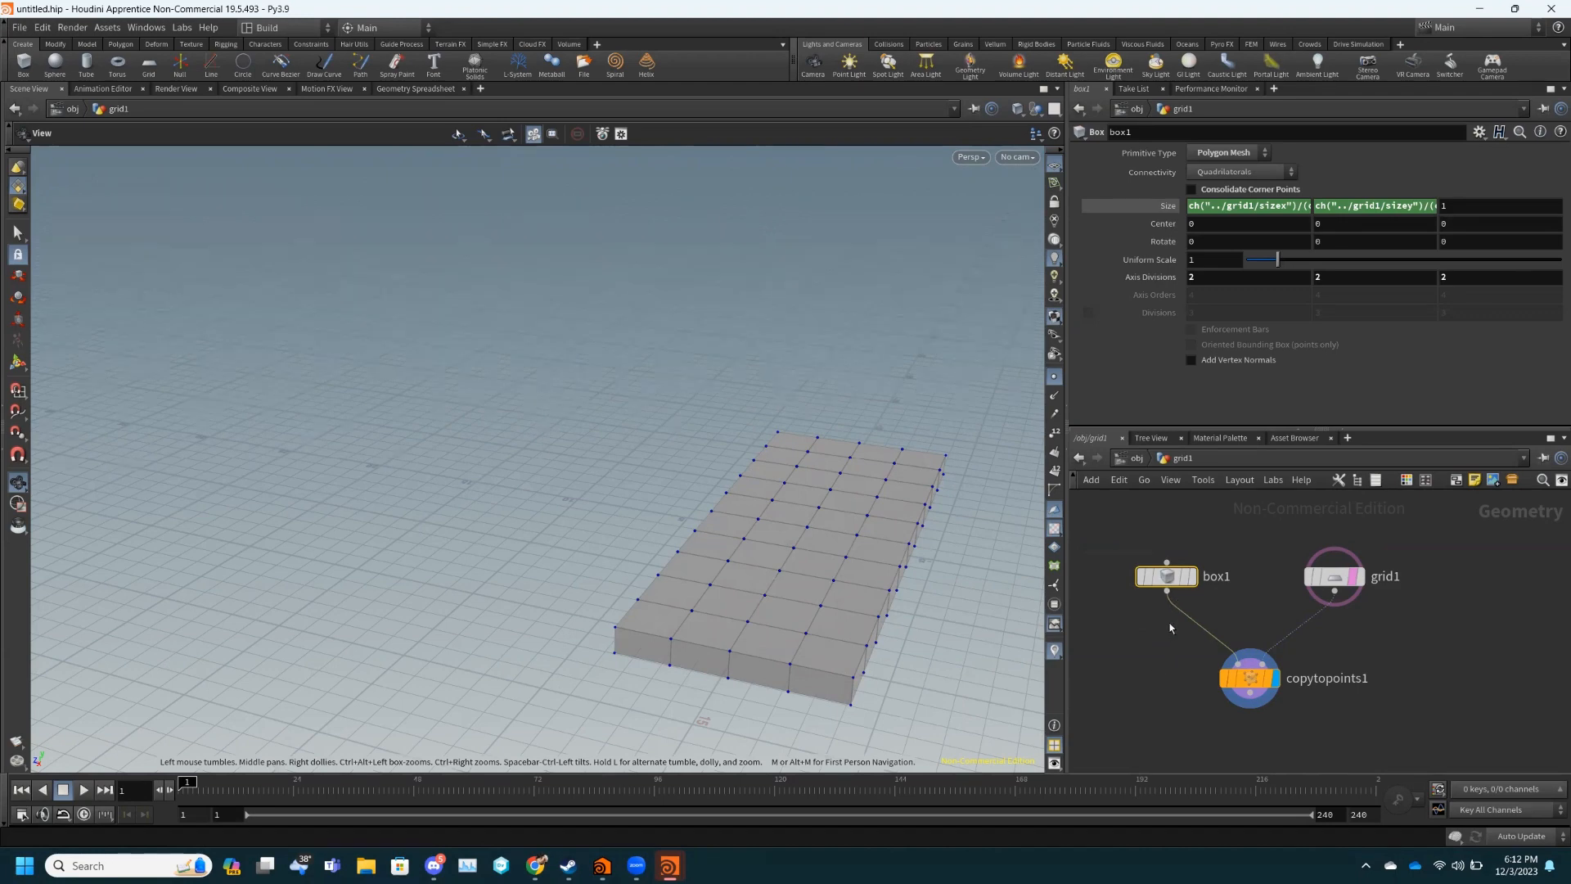
key(Tab)
text(tr)
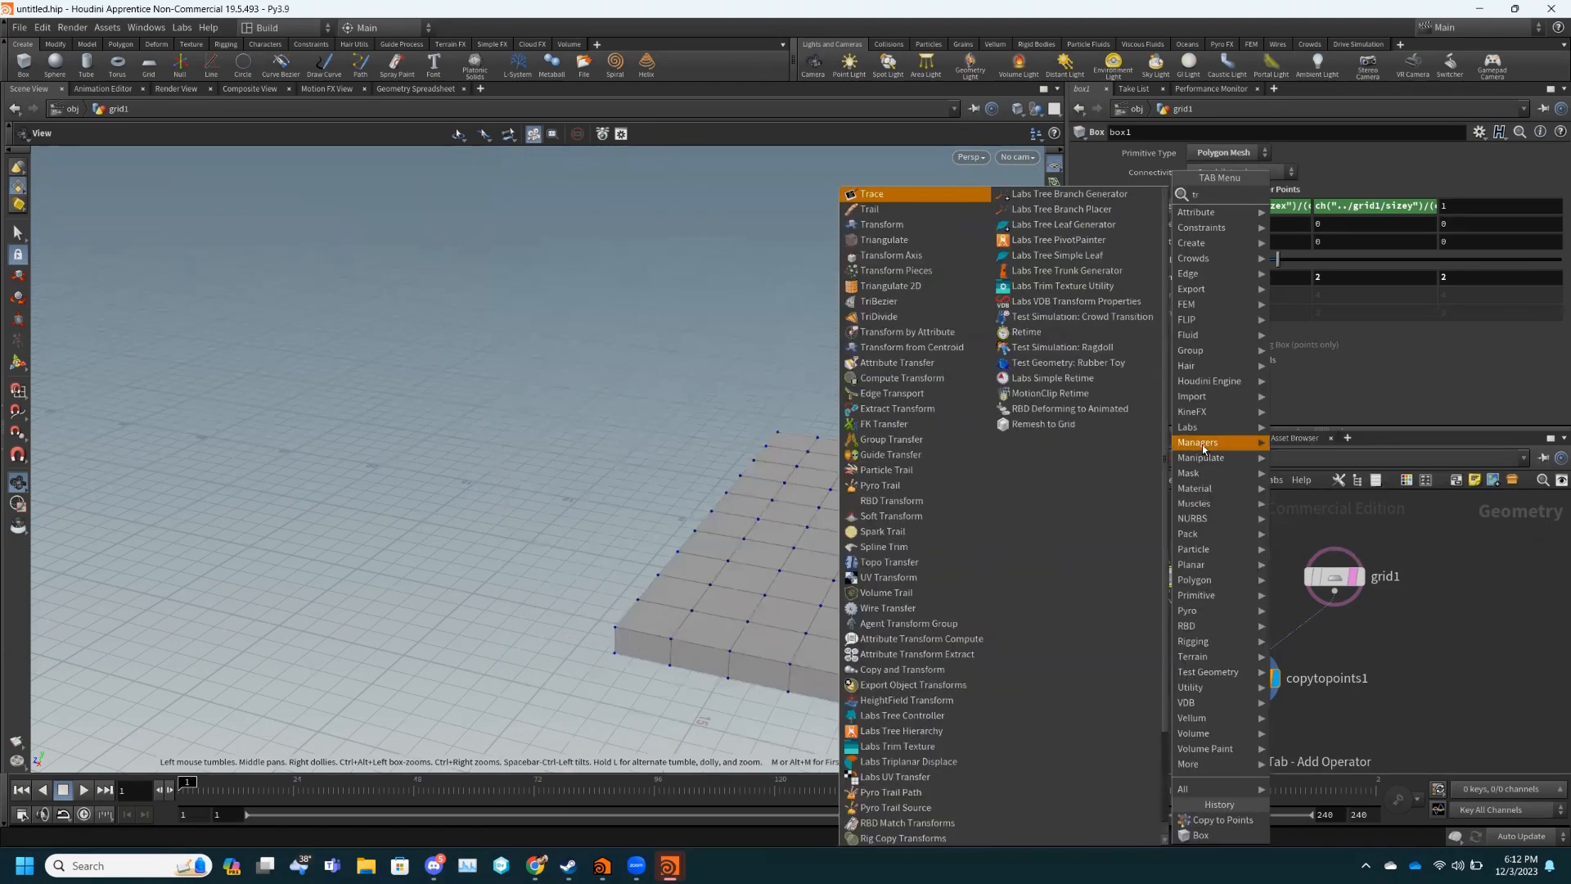
key(BackSpace)
text(an)
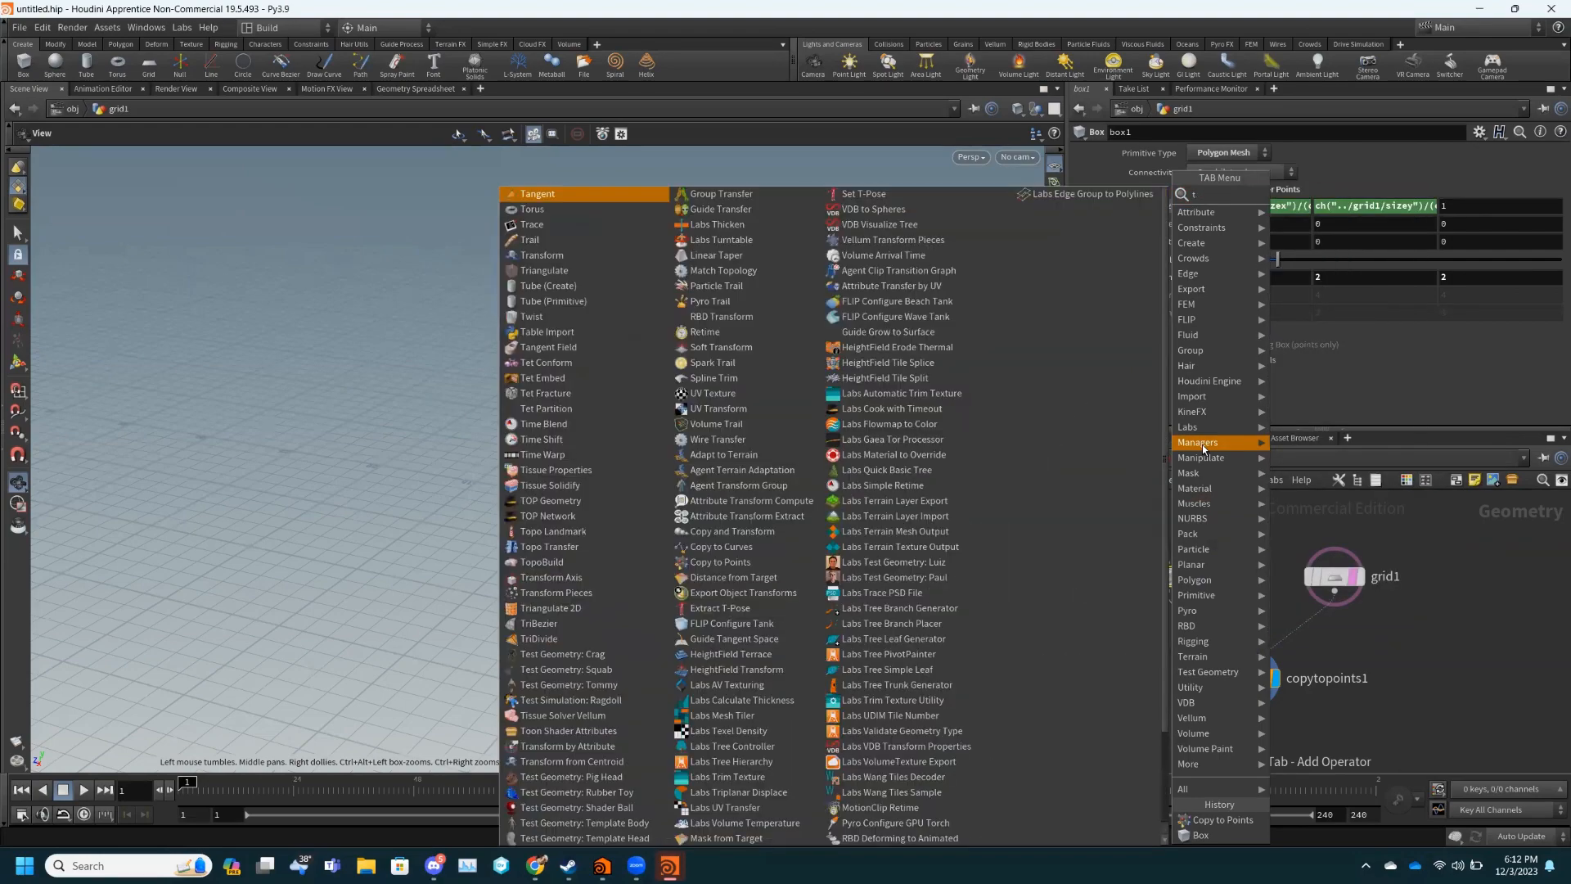
text(s)
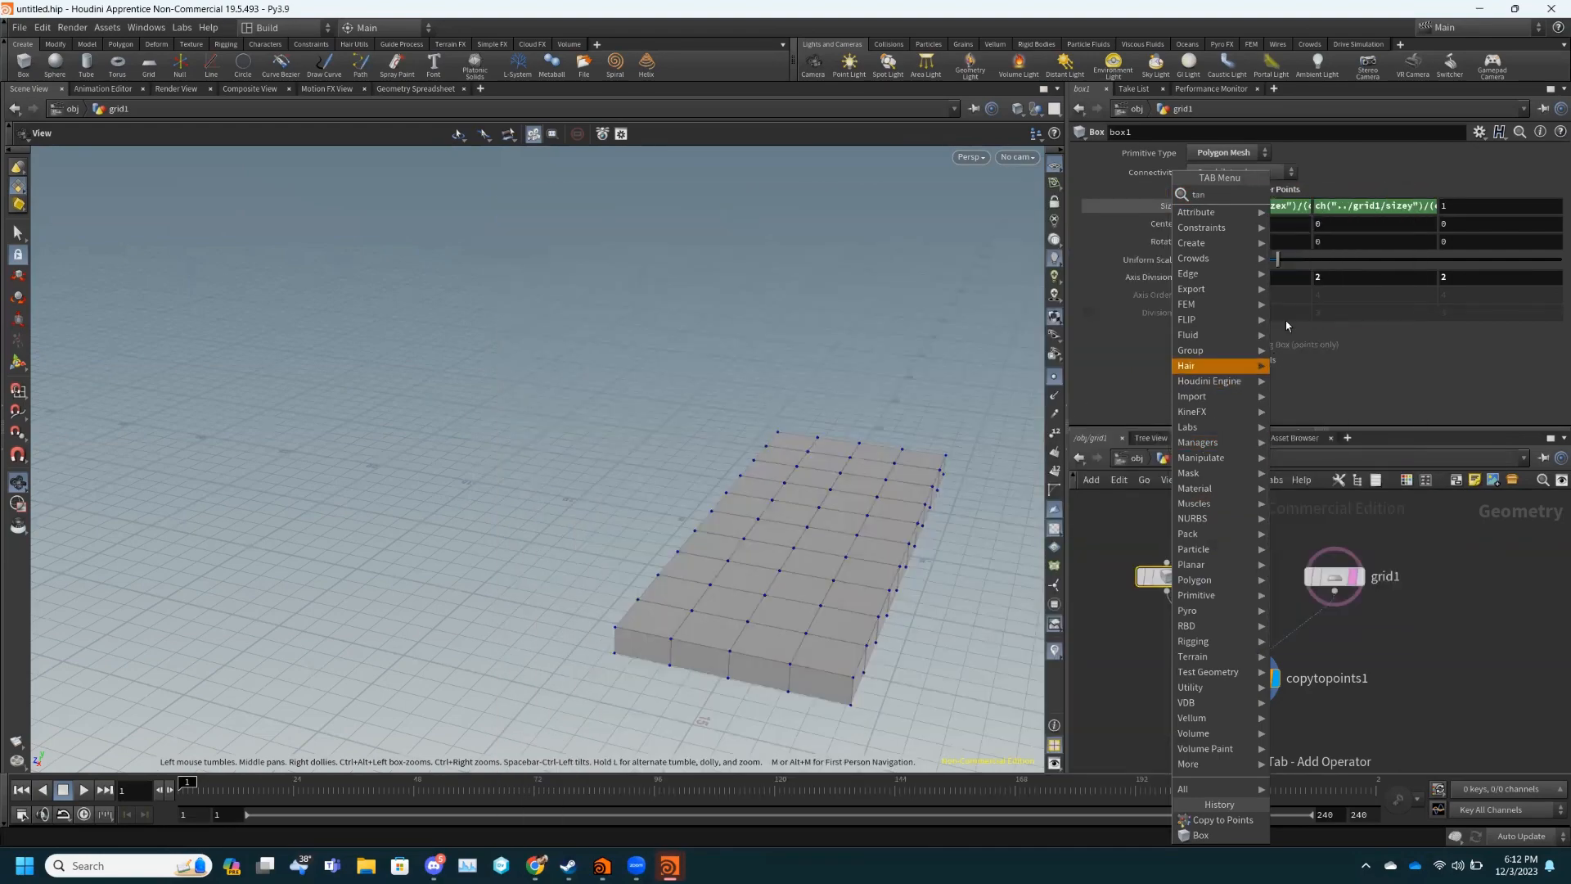
key(BackSpace)
key(BackSpace)
key(BackSpace)
text(ran)
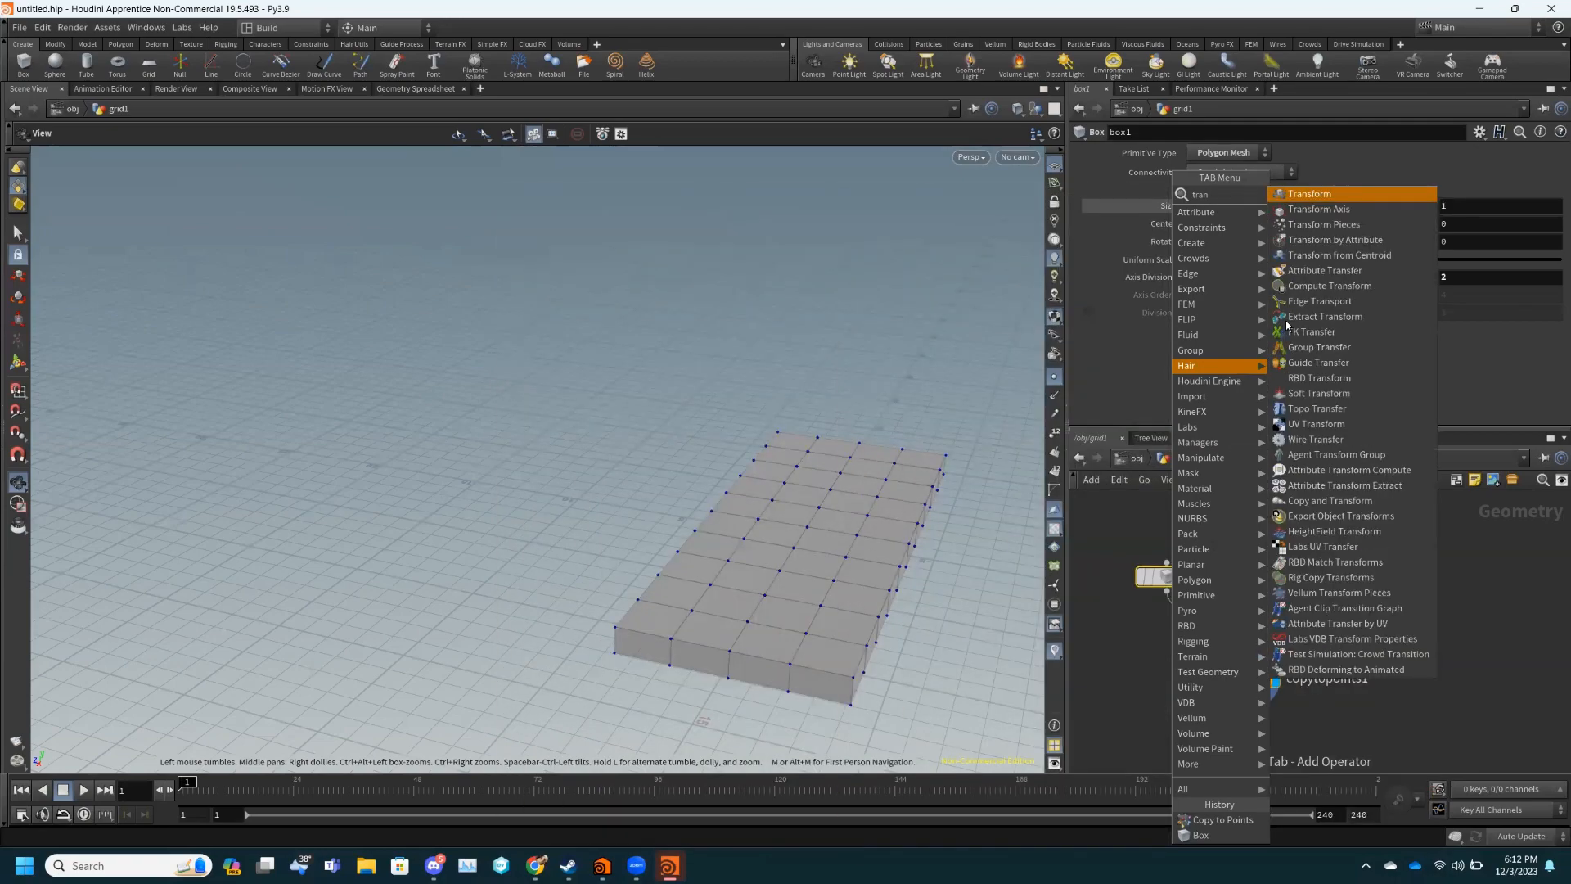
click(1304, 193)
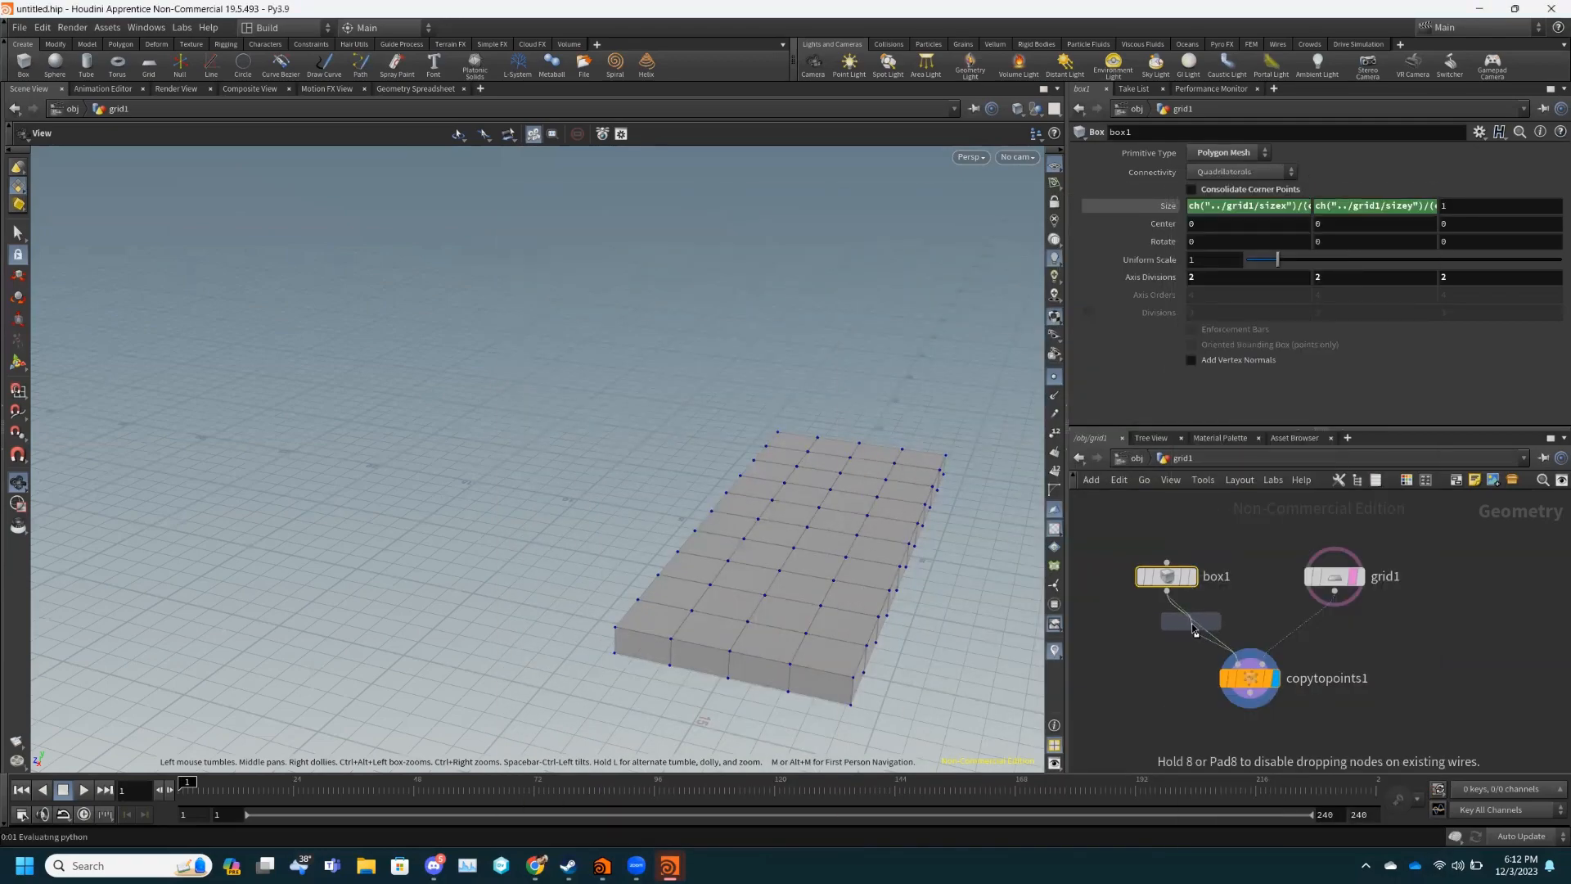
click(1192, 634)
- Set the Transform node's uniform scale to 0.73 to leave gaps between the copied boxes
drag(1274, 281, 1268, 288)
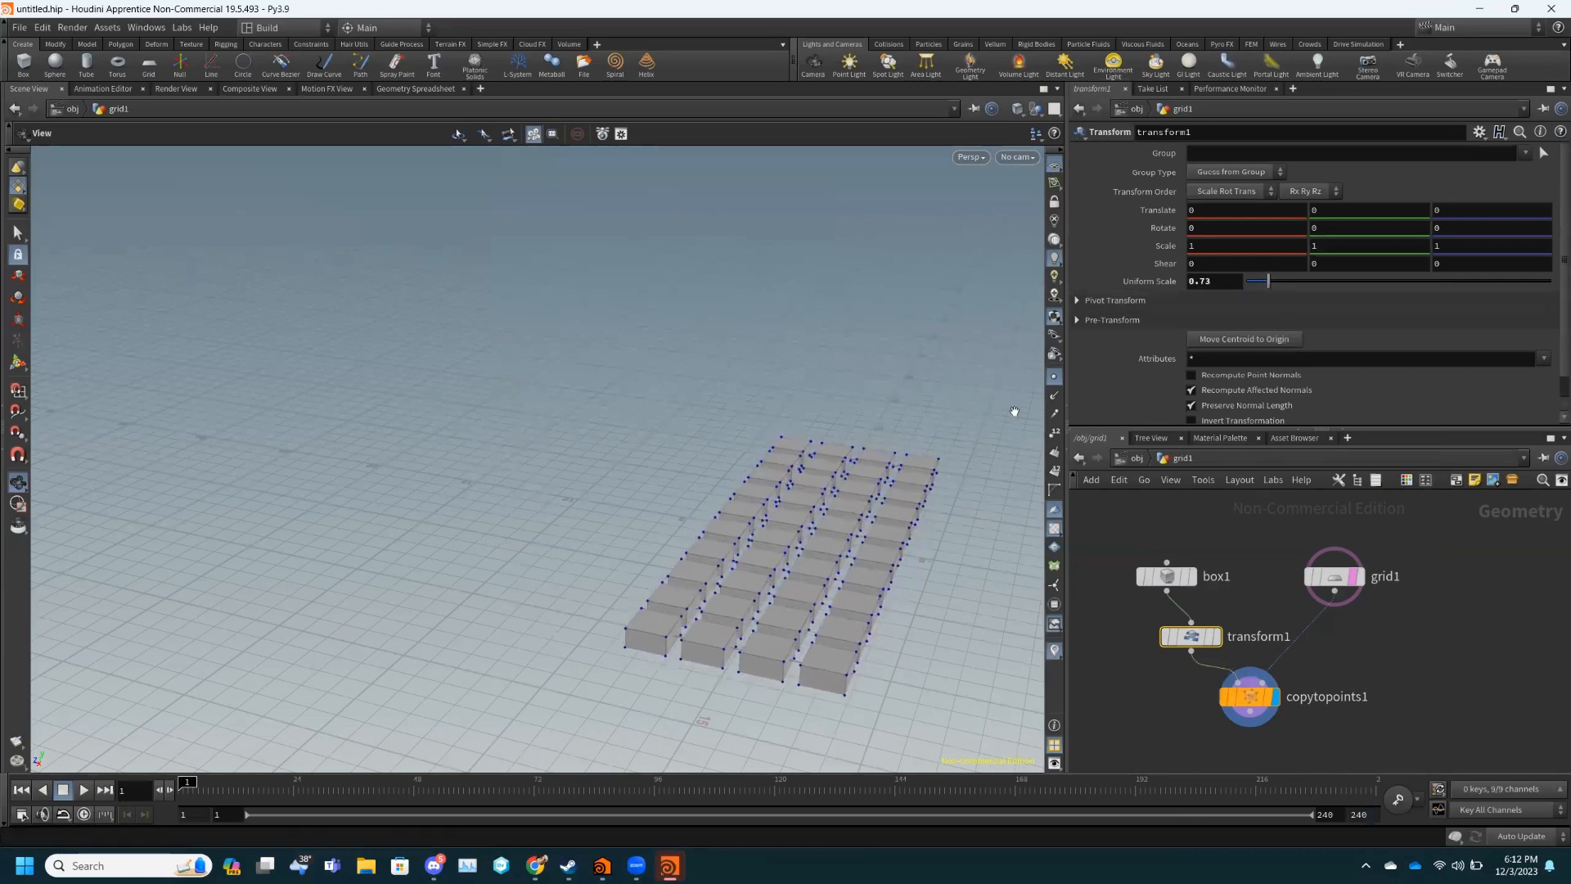
drag(905, 688, 859, 810)
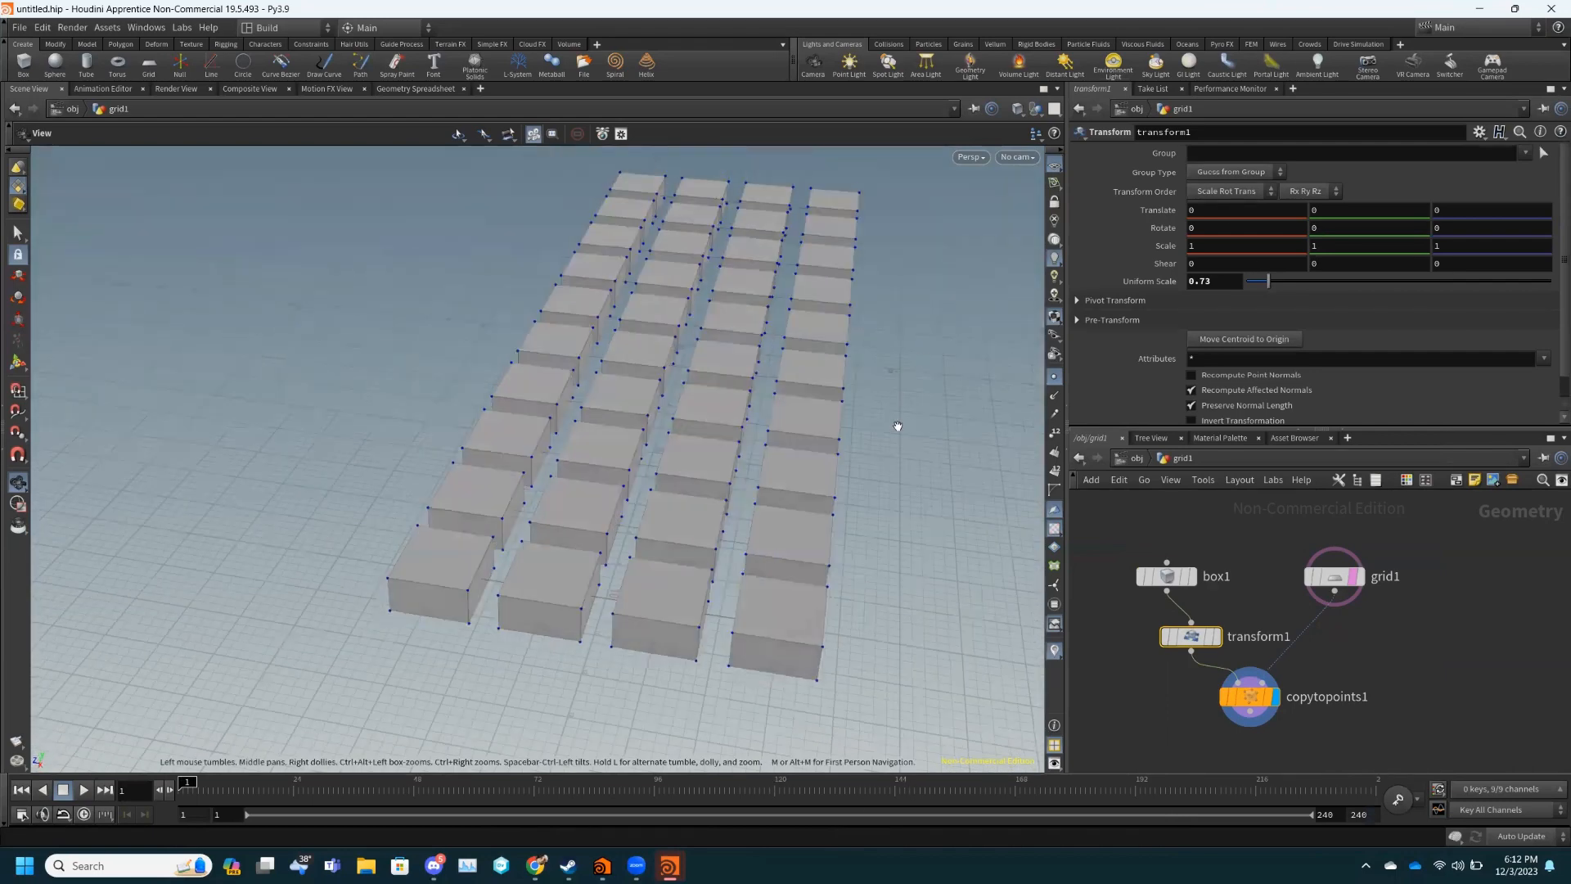
mouse_move(905, 551)
mouse_down()
mouse_move(887, 445)
mouse_move(863, 442)
mouse_move(891, 438)
mouse_move(890, 532)
mouse_up()
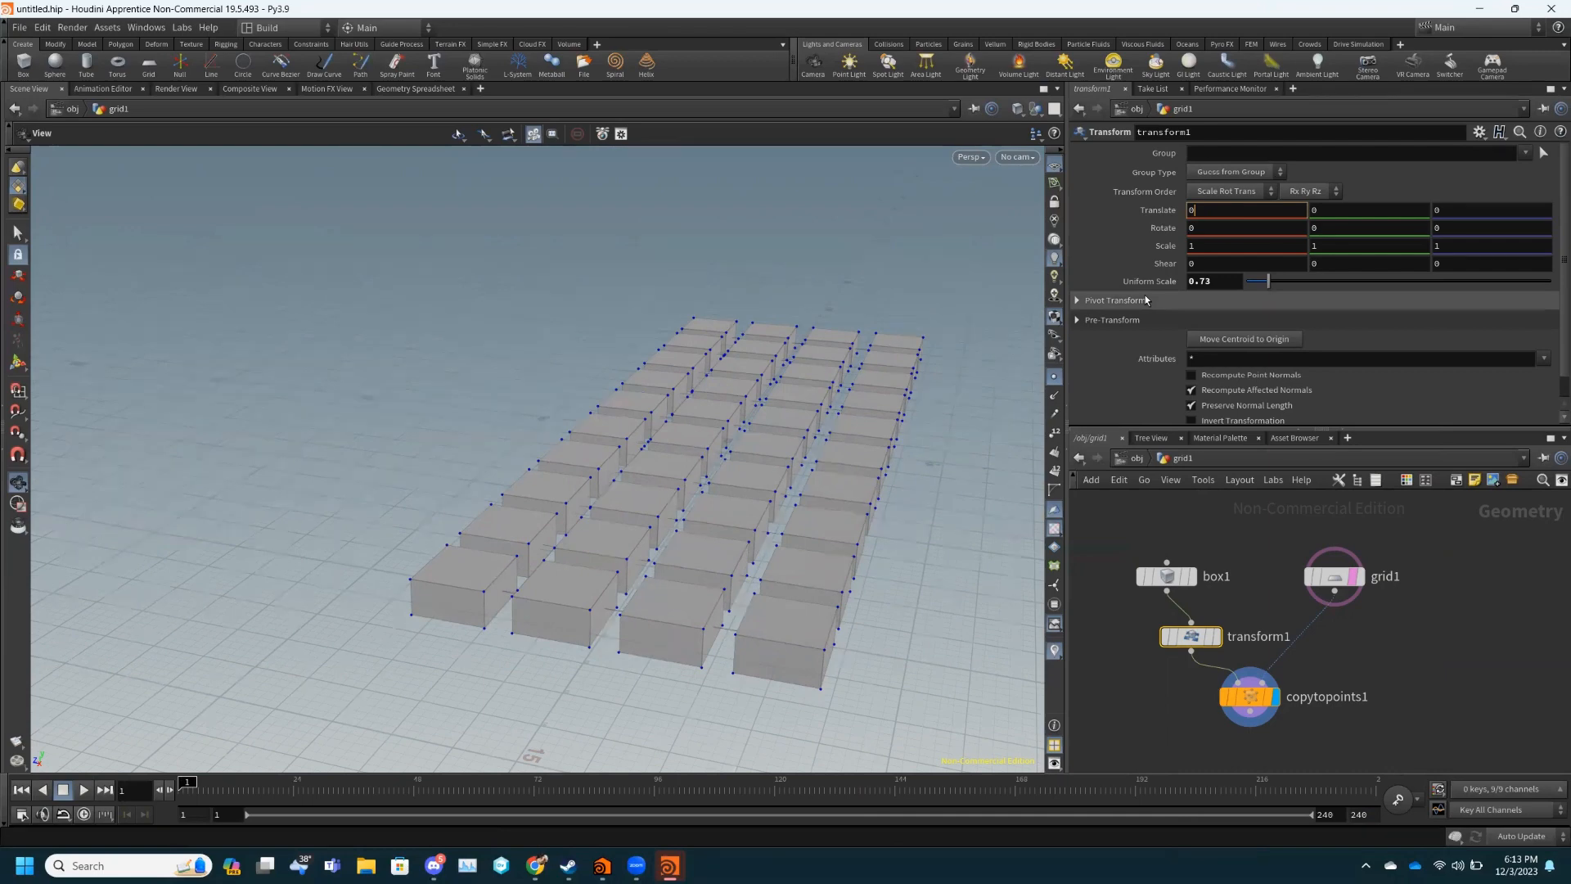
- Set the Transform node's X translate to the expression $XMIN
key(BackSpace)
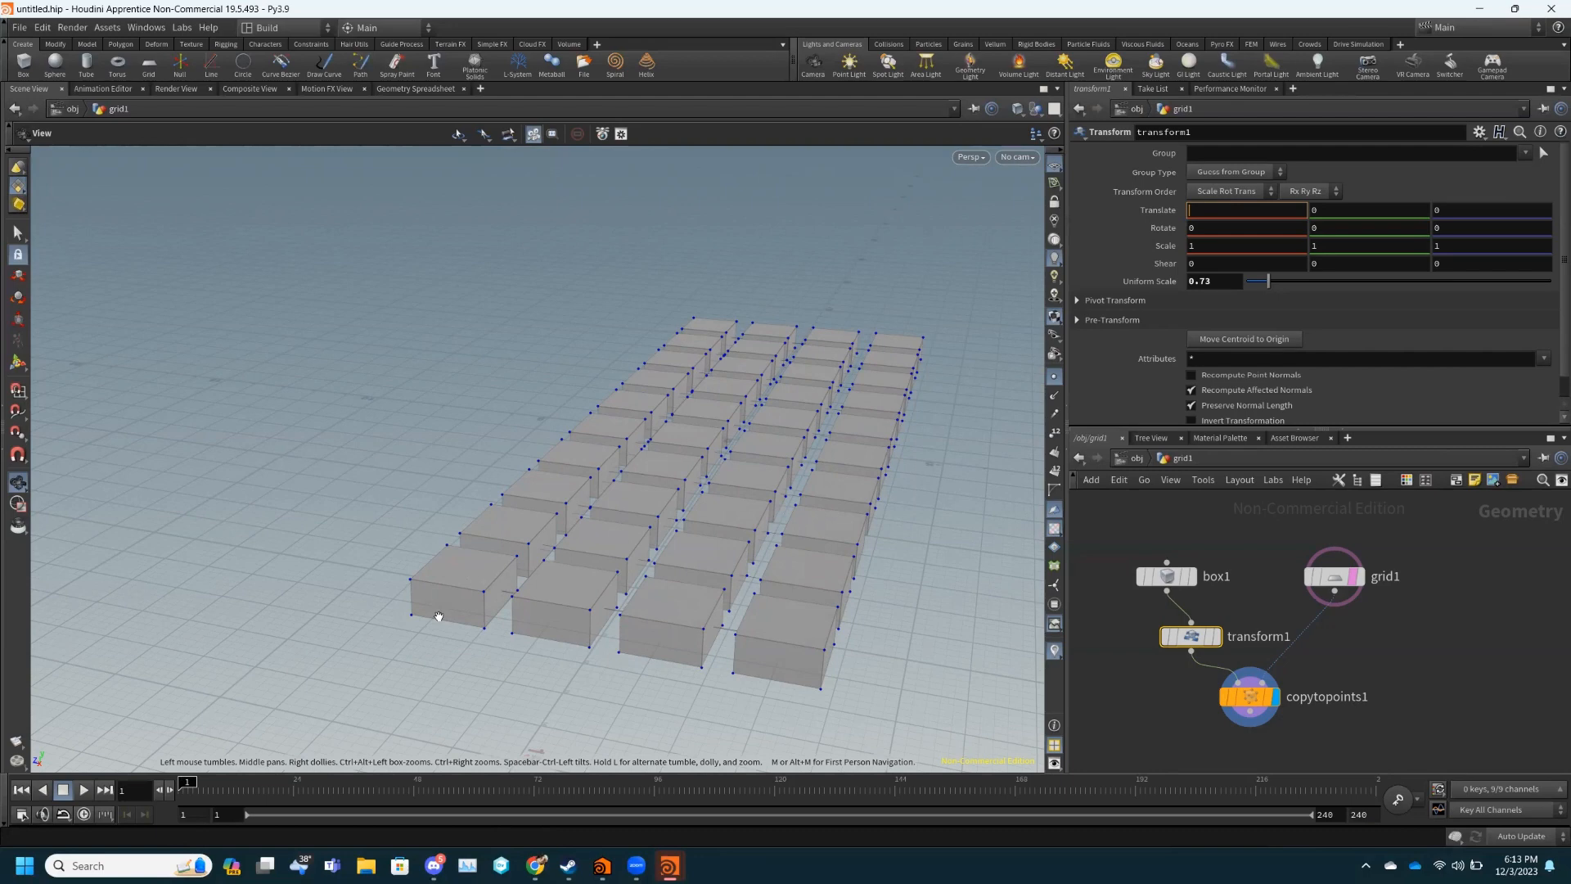
text($)
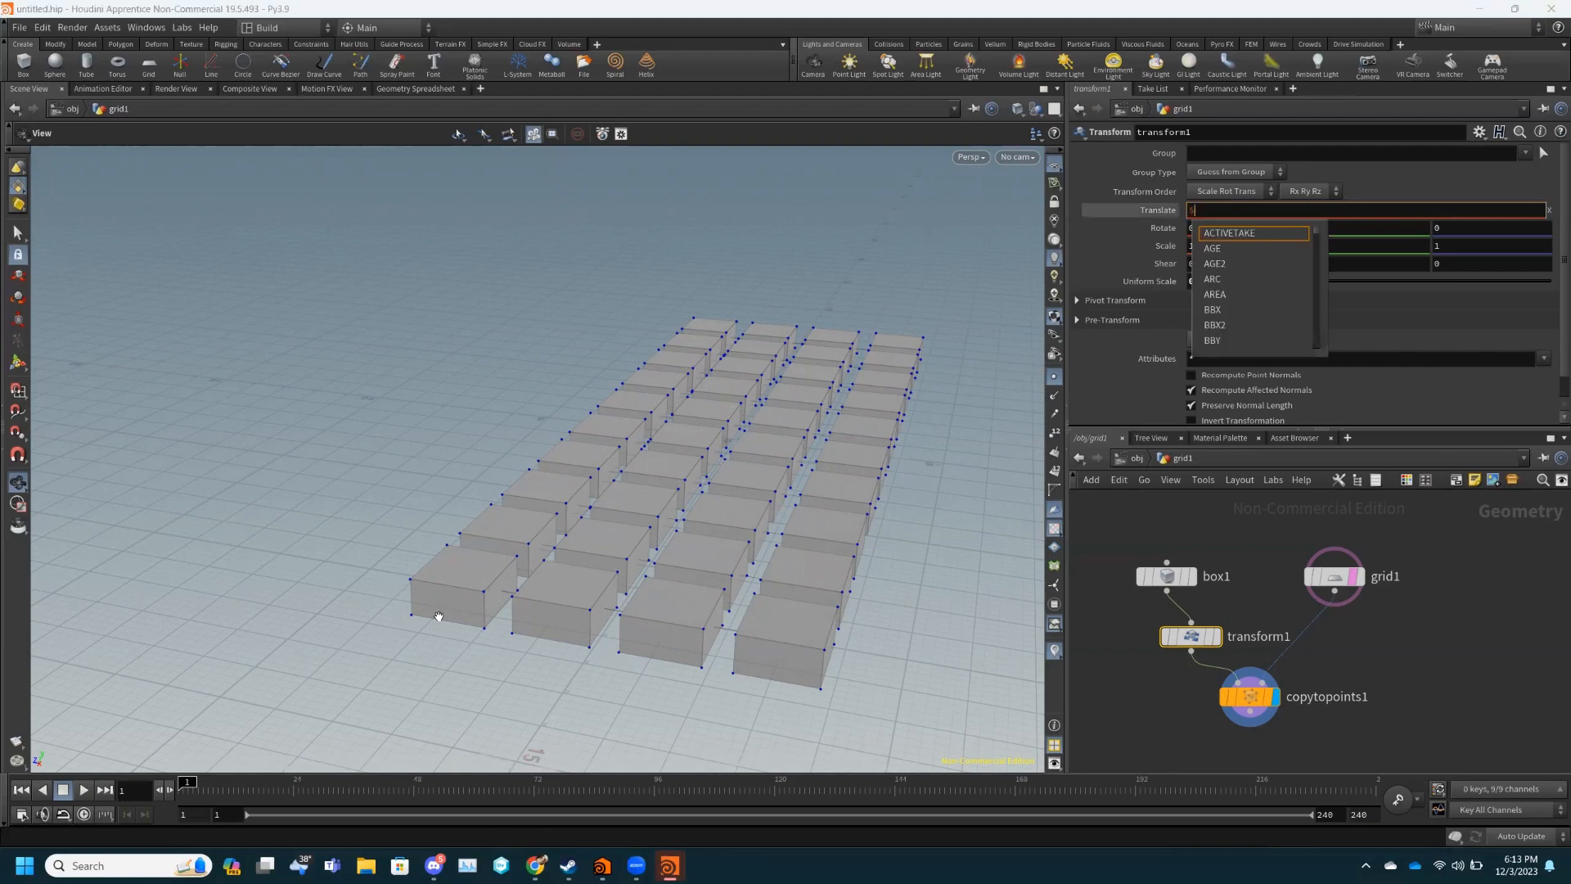
text(XMO)
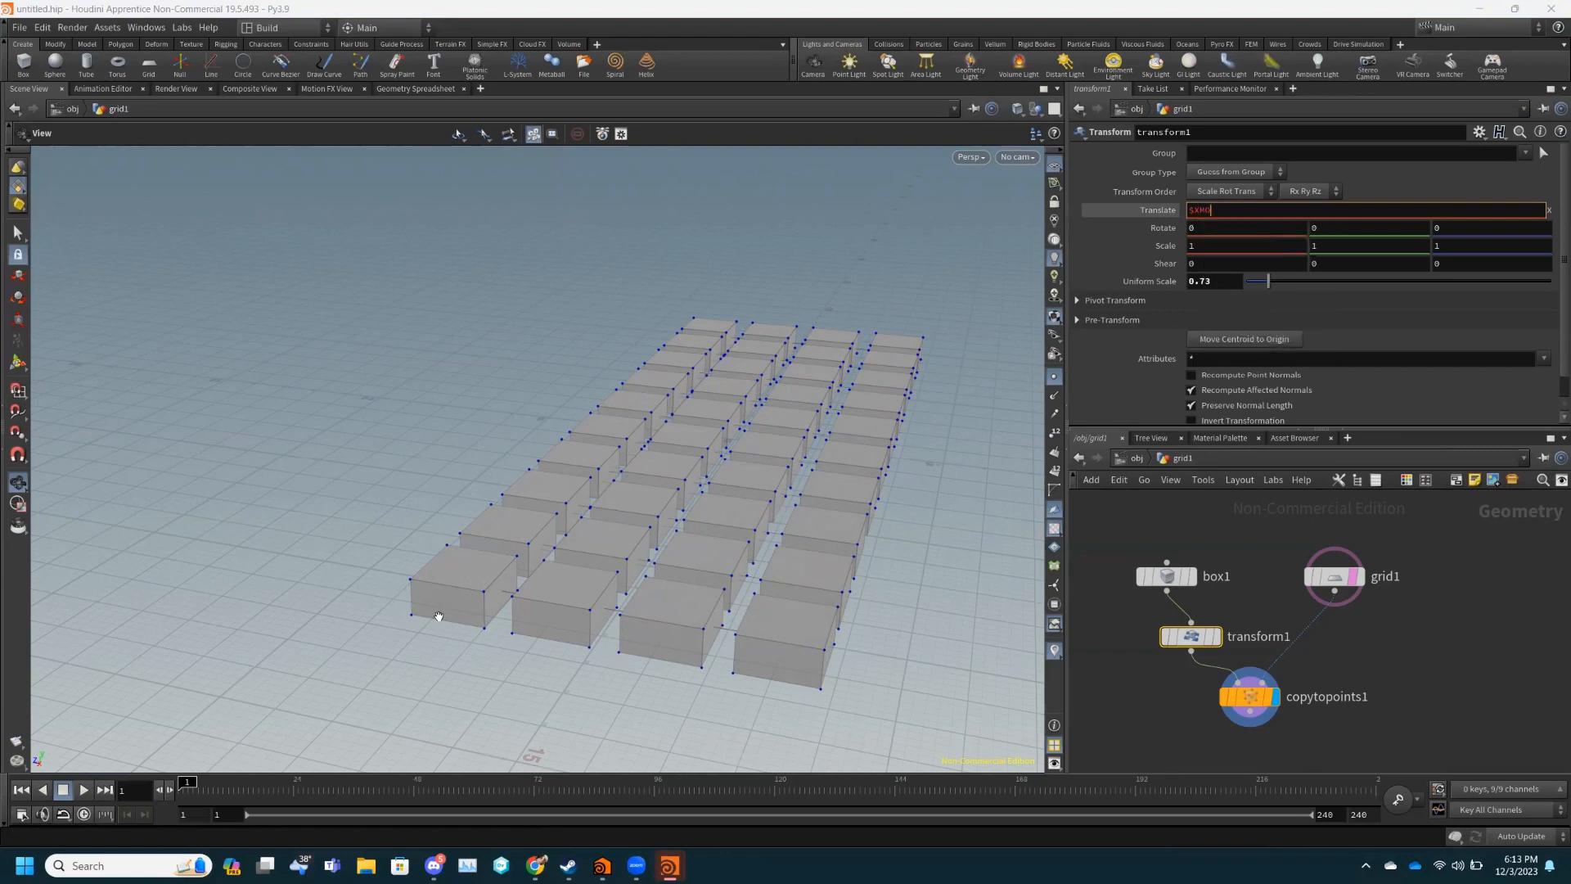
key(BackSpace)
text(in)
key(BackSpace)
text(N)
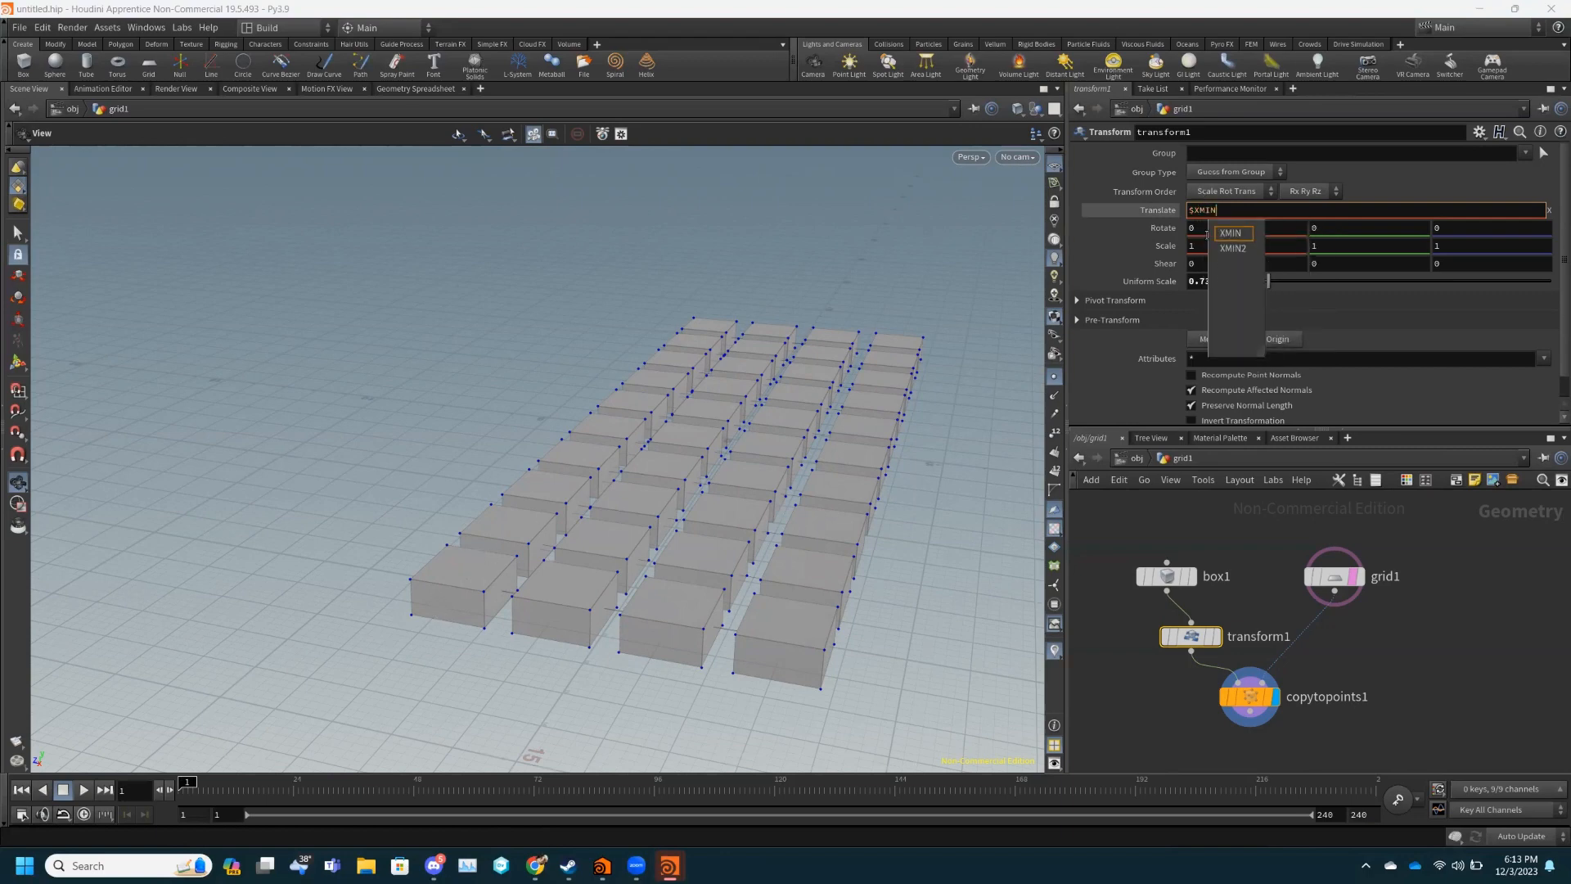
click(1228, 232)
key(Return)
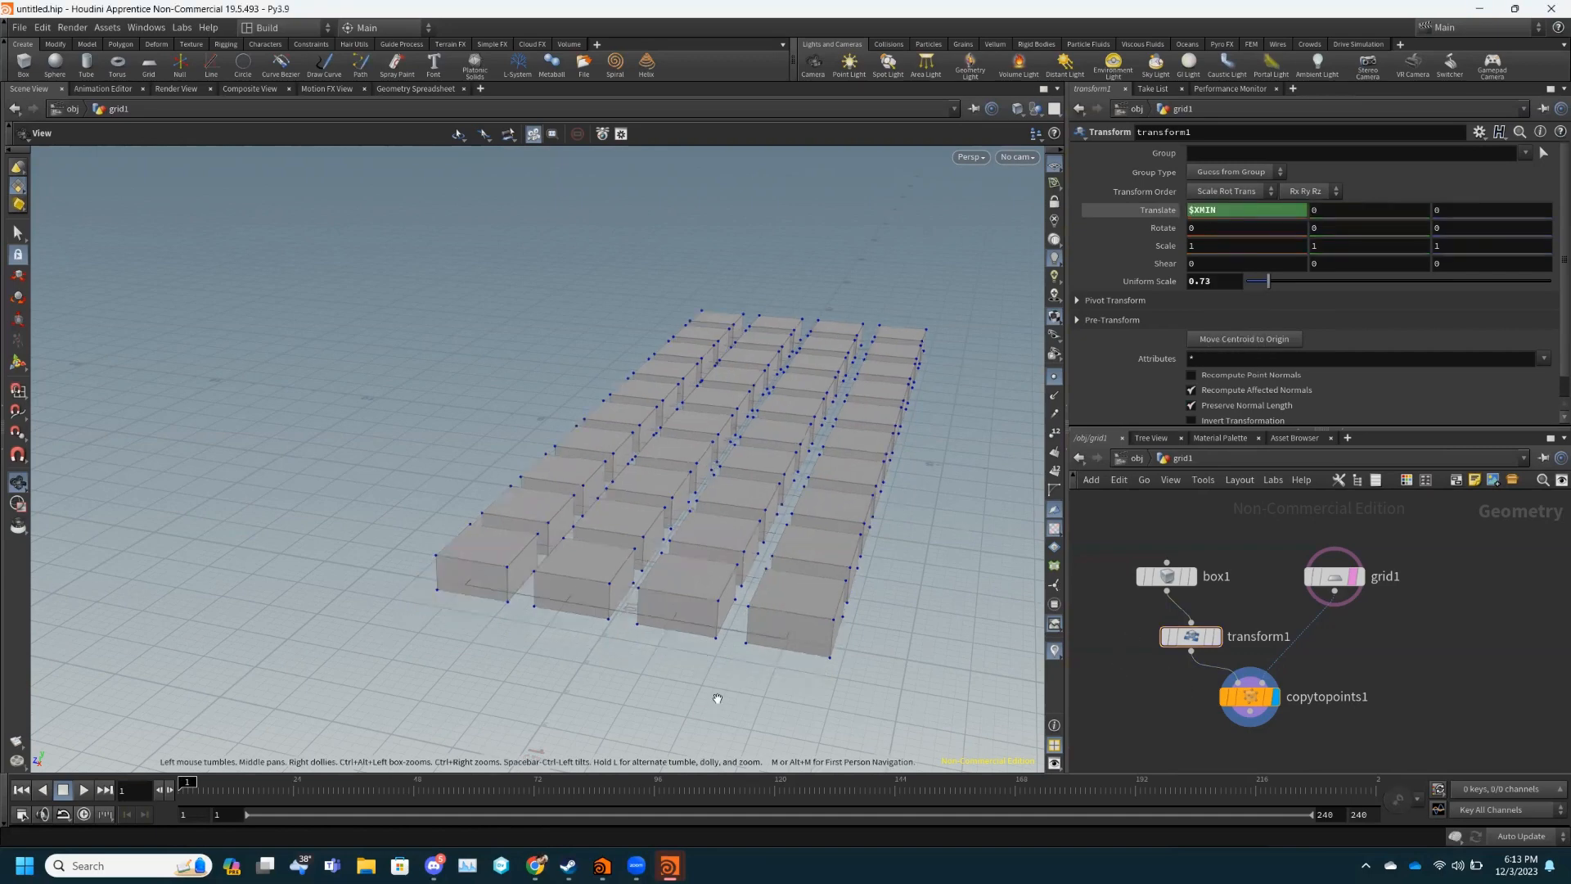
- Extend the Transform node's X translate expression to $XMIN*ch("../scale")
drag(720, 698, 659, 588)
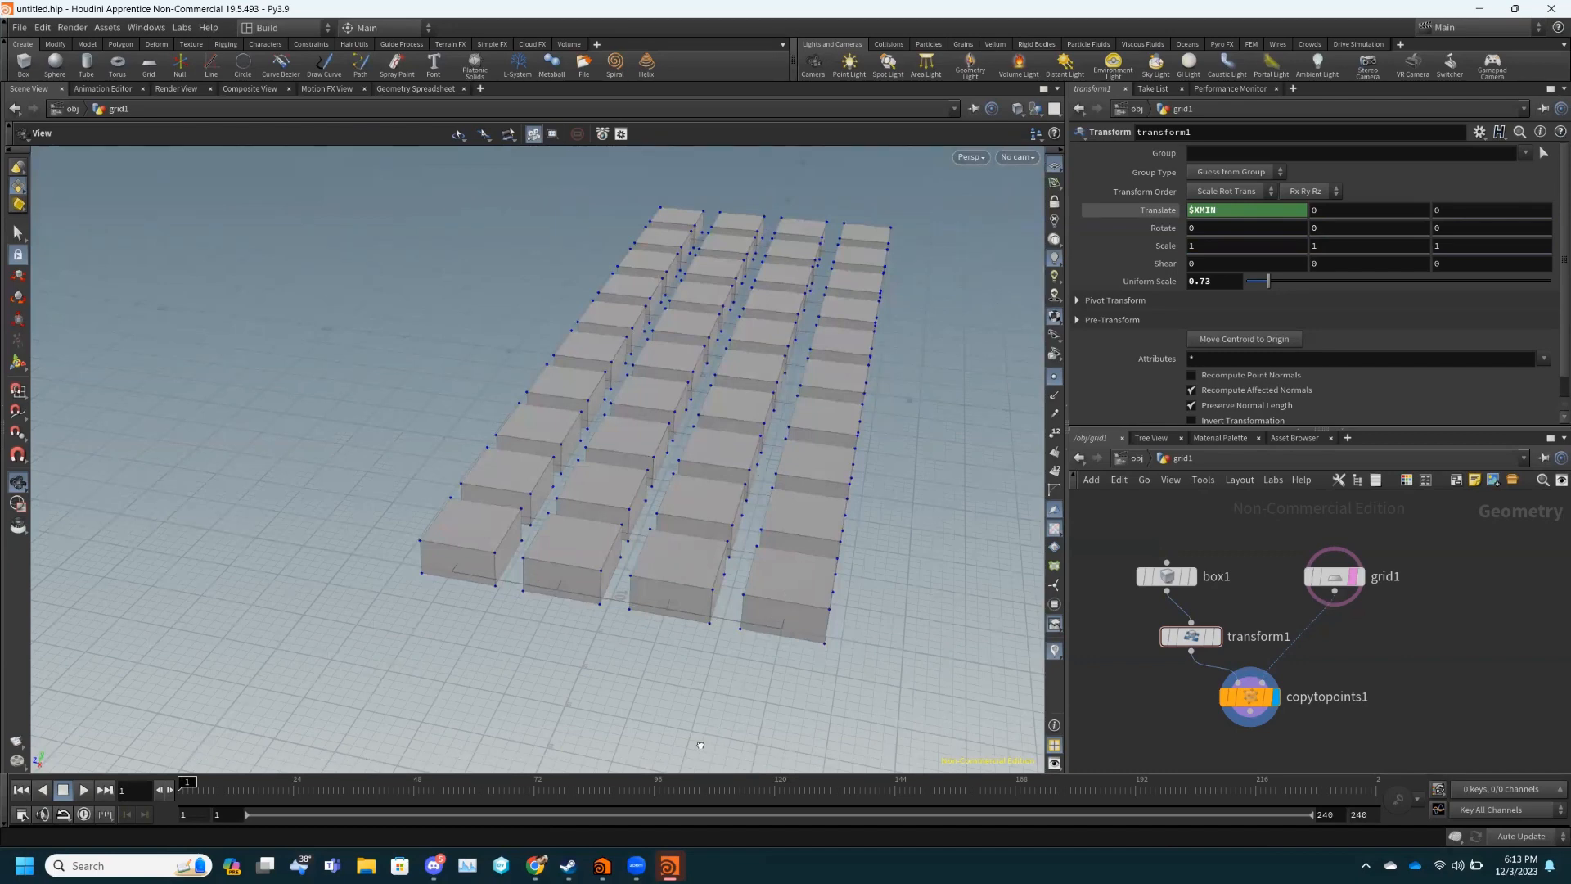
drag(701, 745, 739, 606)
scroll(677, 638, down, 3)
scroll(739, 569, up, 3)
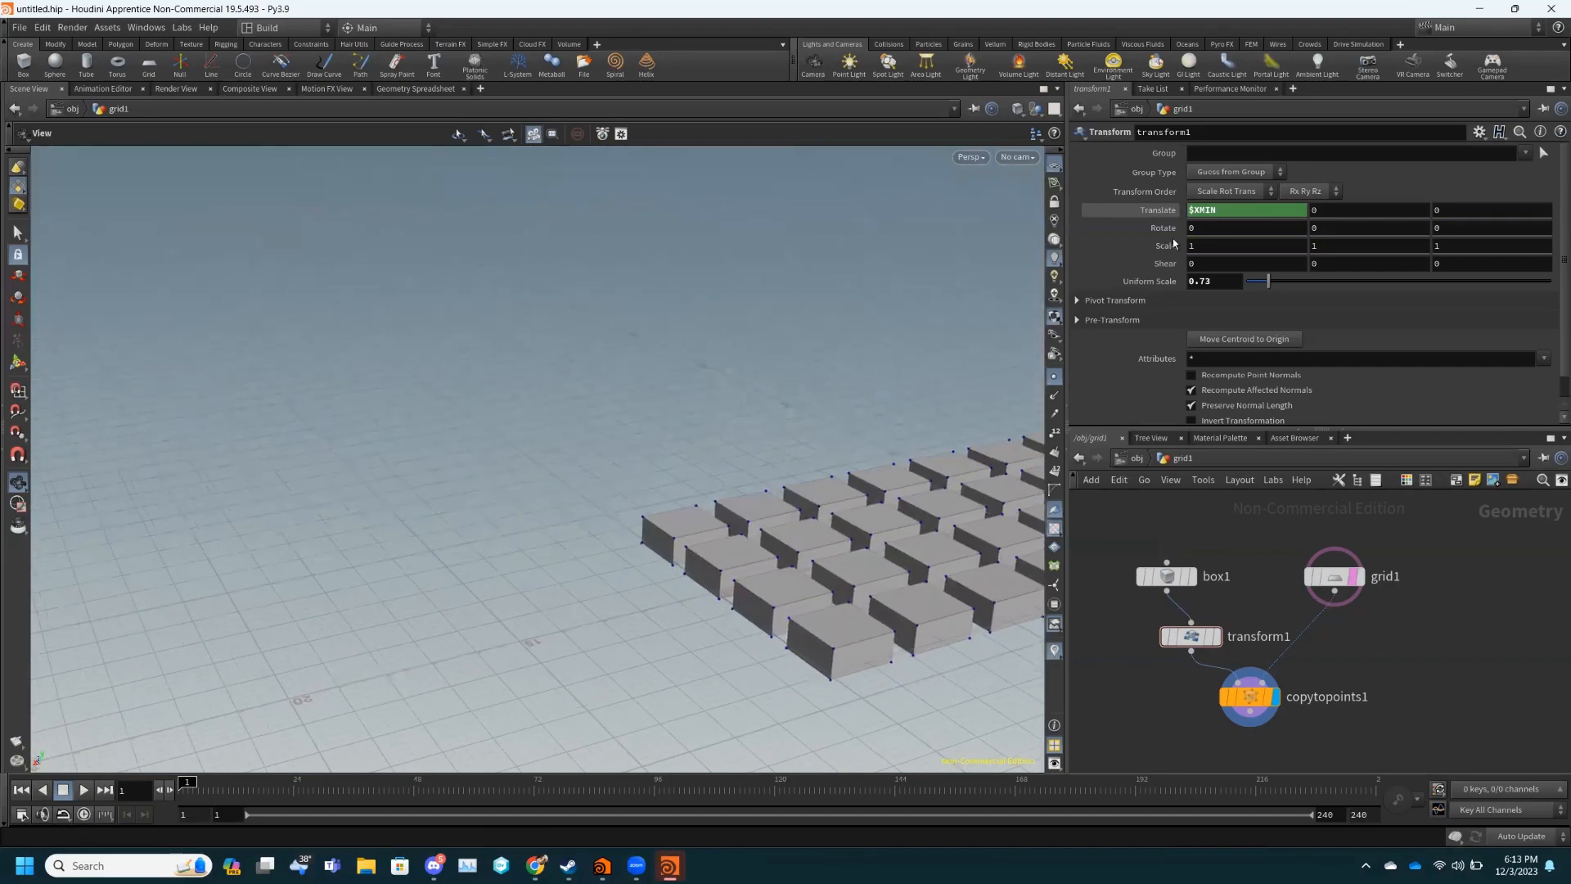
drag(860, 532, 878, 665)
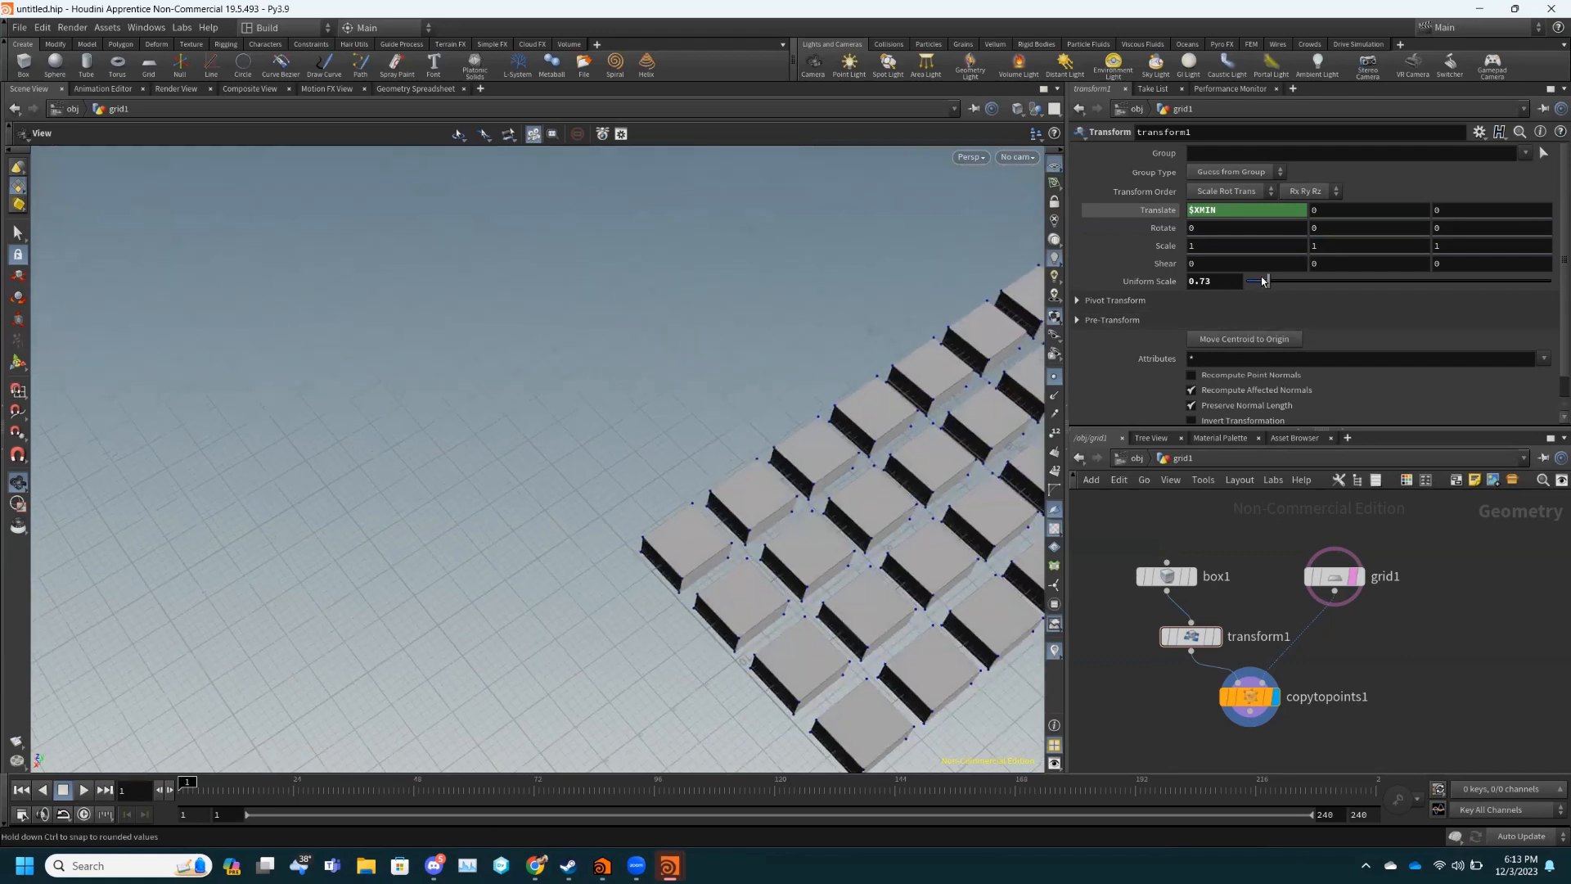
drag(1269, 282, 1268, 282)
click(1242, 211)
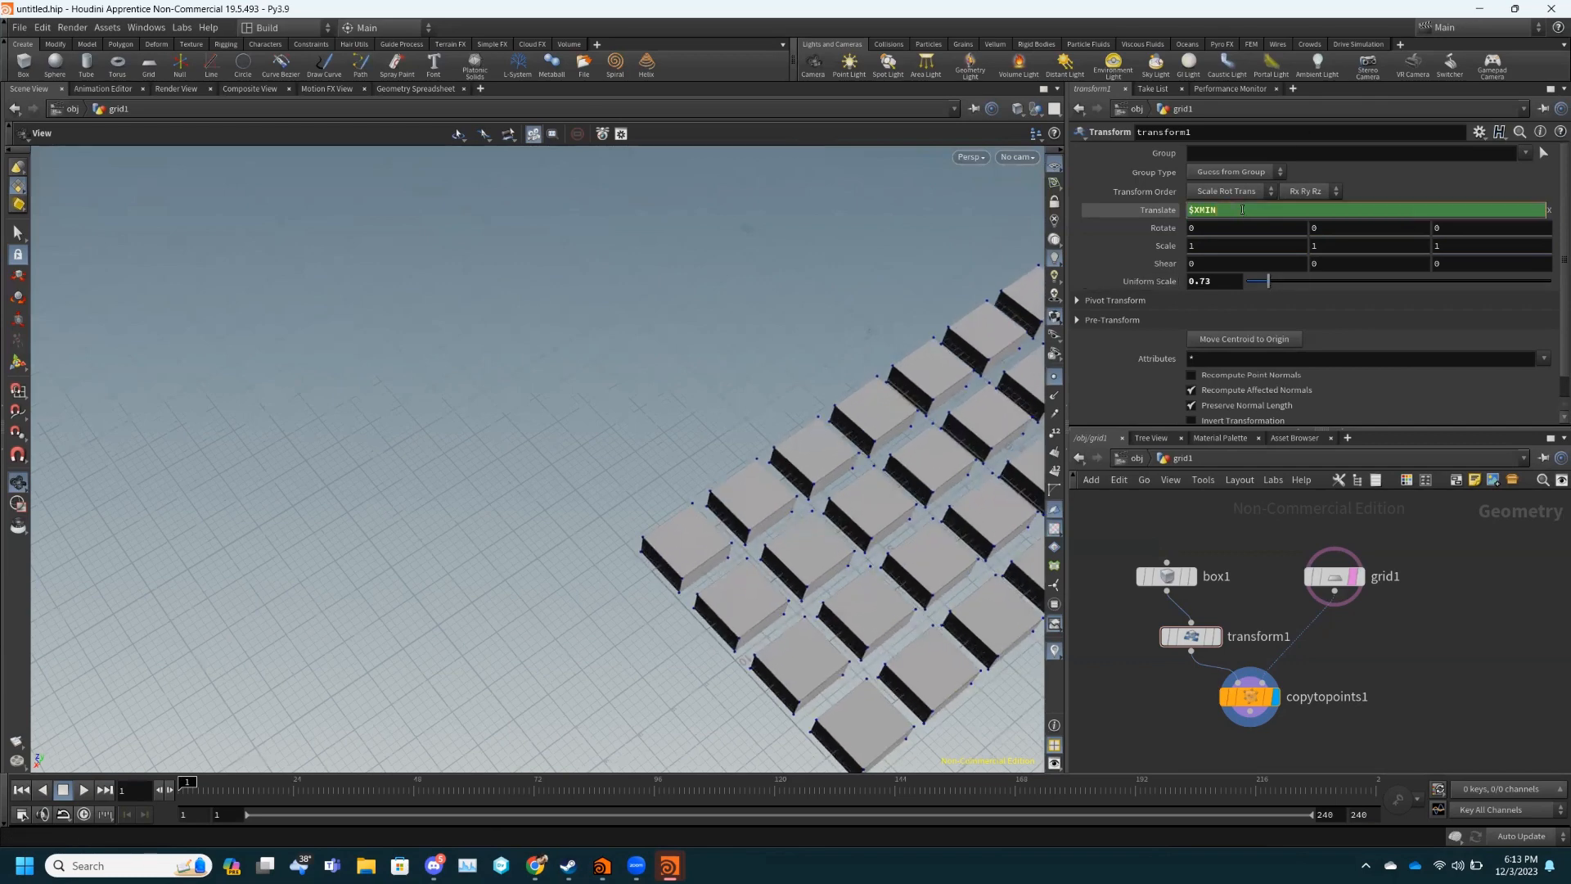
text(*c)
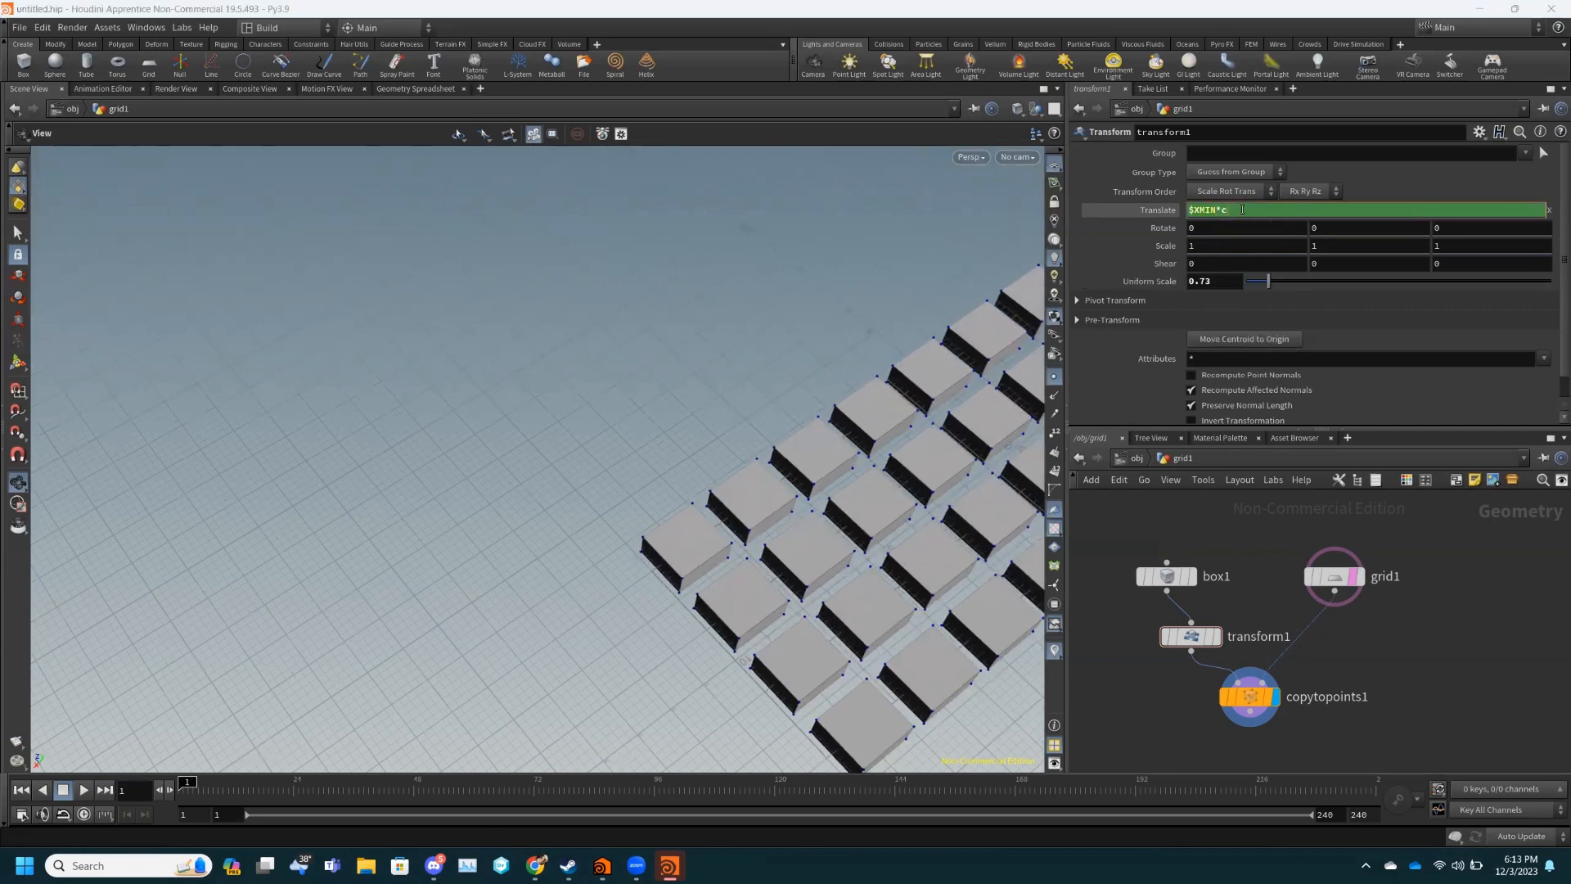
text(h("../sc)
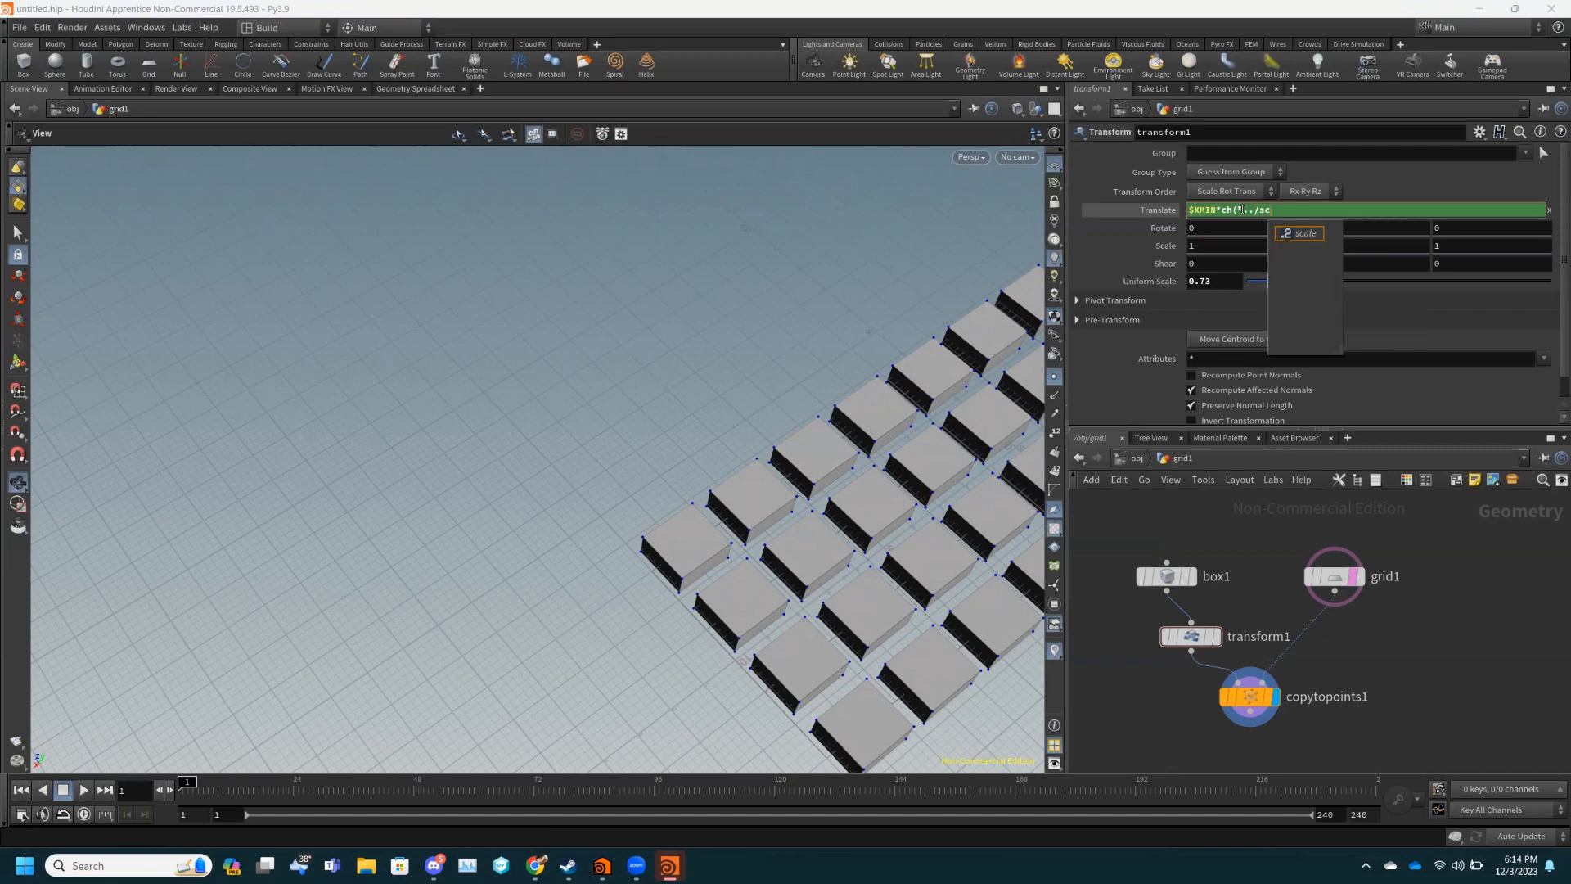
click(1296, 233)
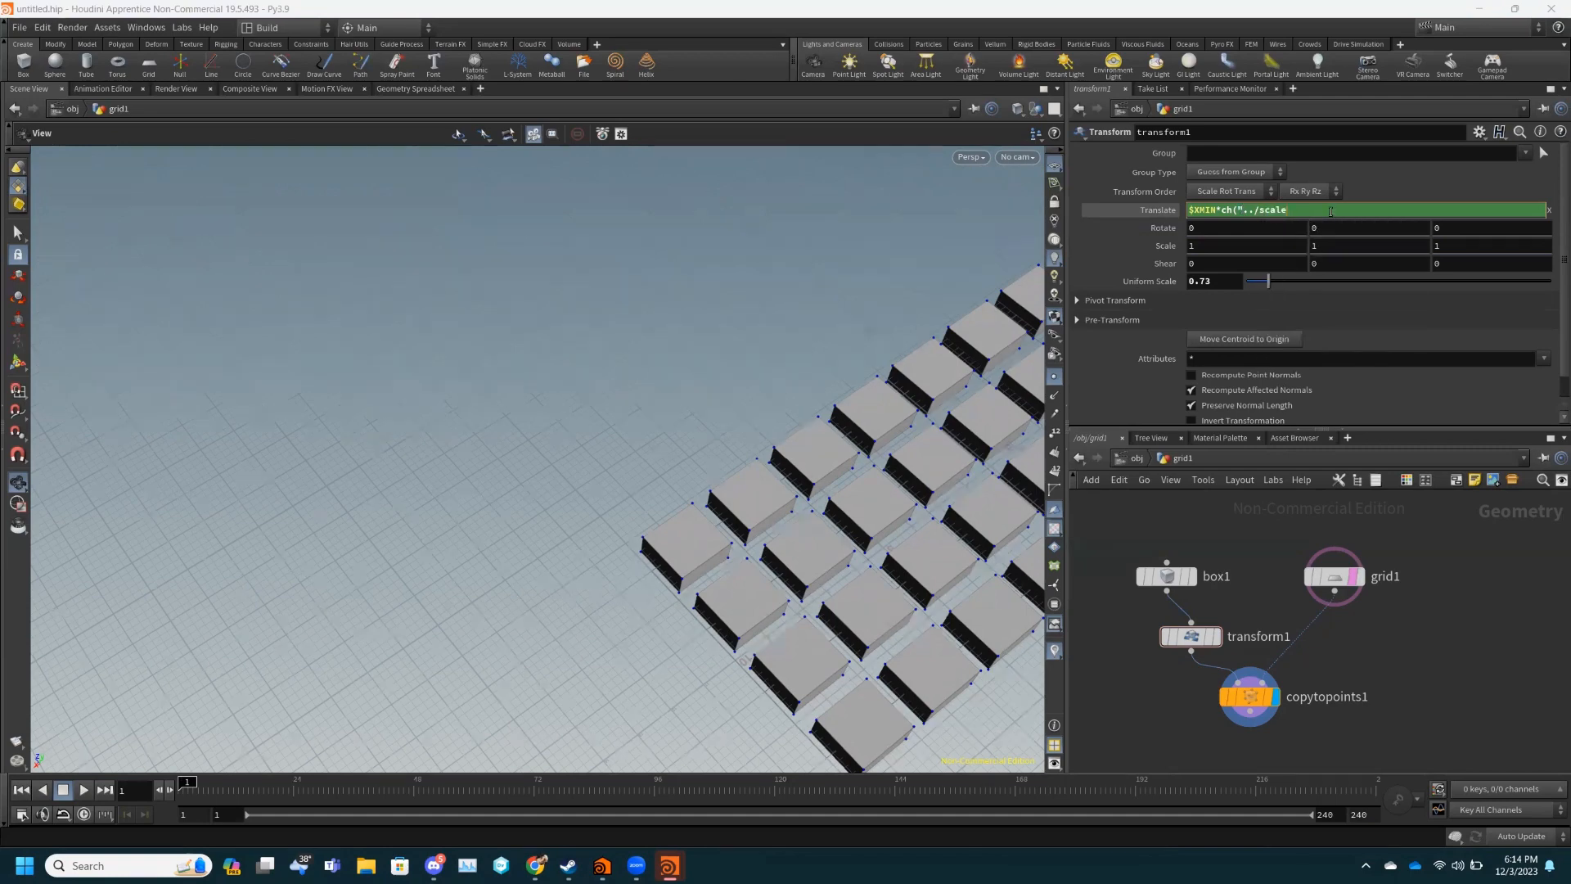
text())
key(Return)
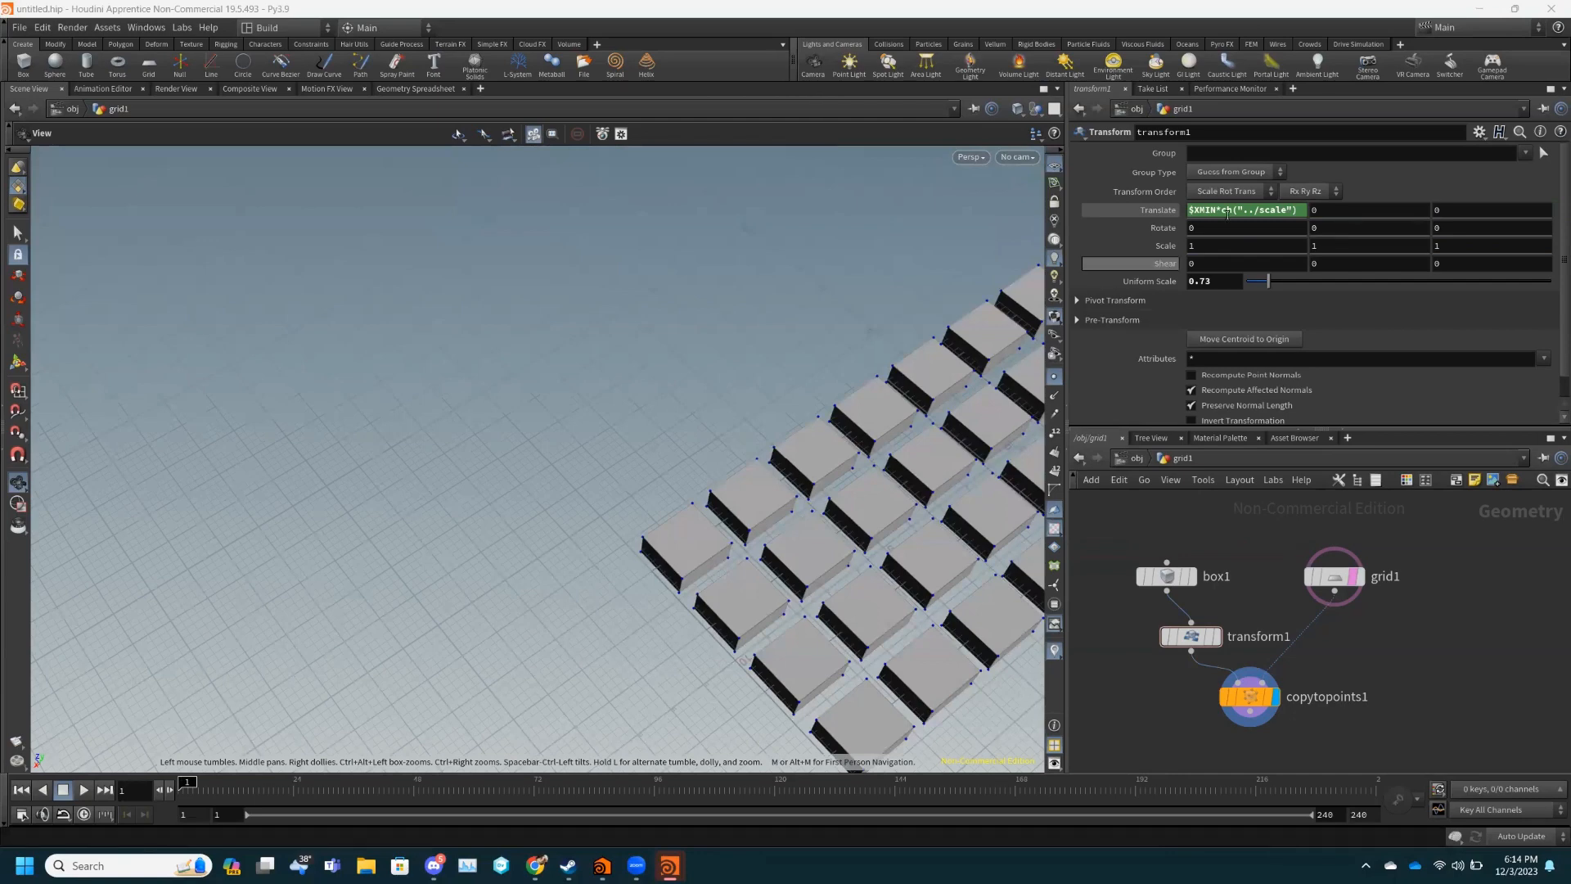
- Copy the X translate expression into the Transform node's Y translate
click(1270, 210)
key(ctrl+a)
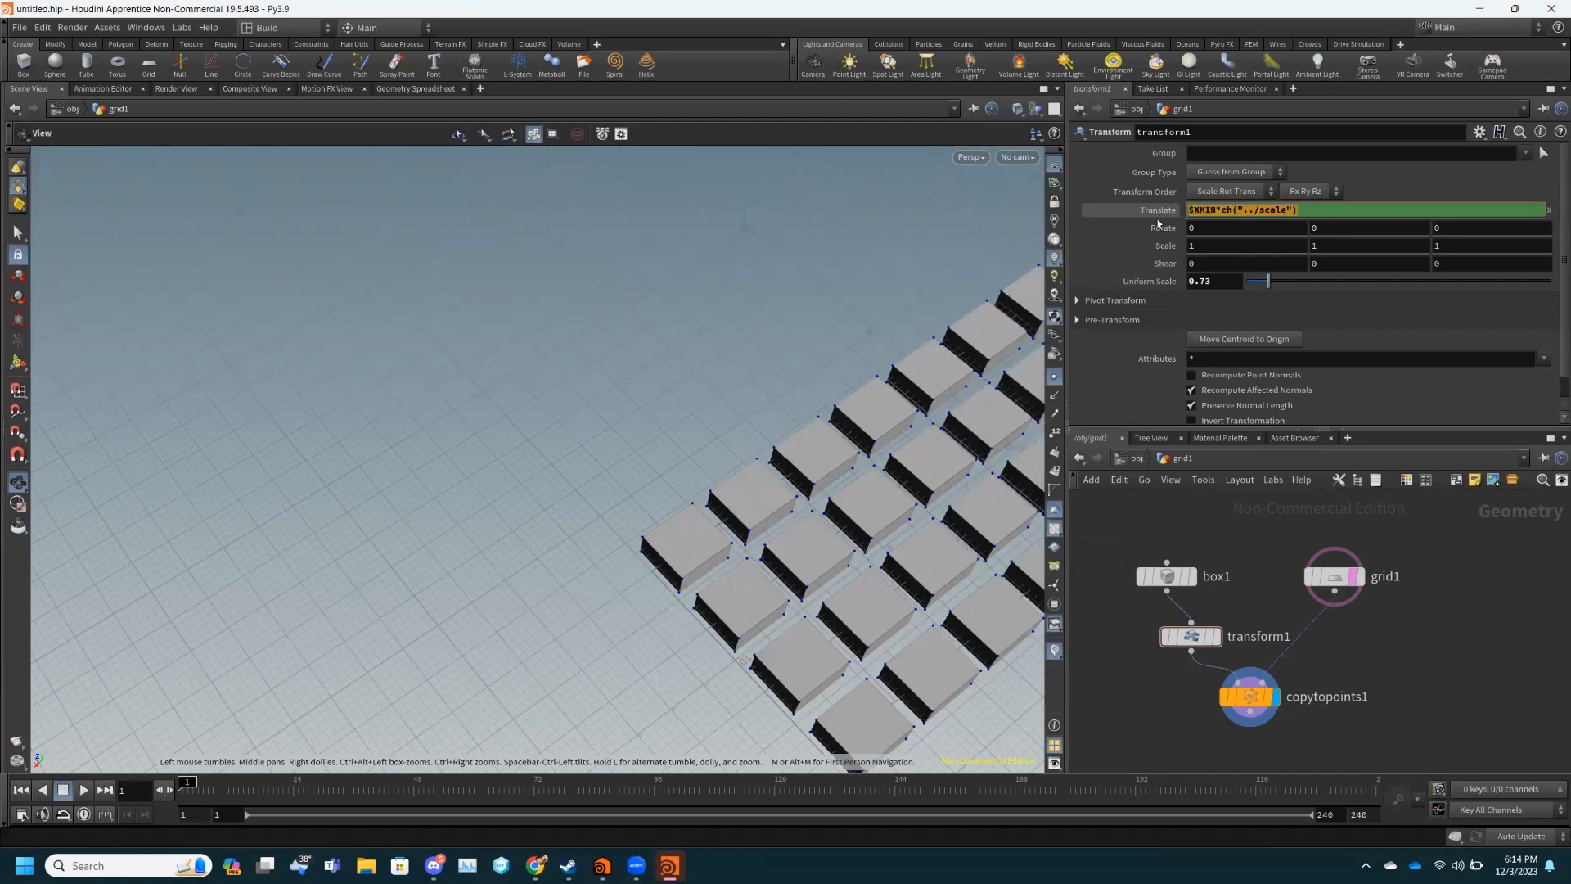
key(ctrl+c)
key(Return)
click(1348, 213)
key(ctrl+a)
key(ctrl+v)
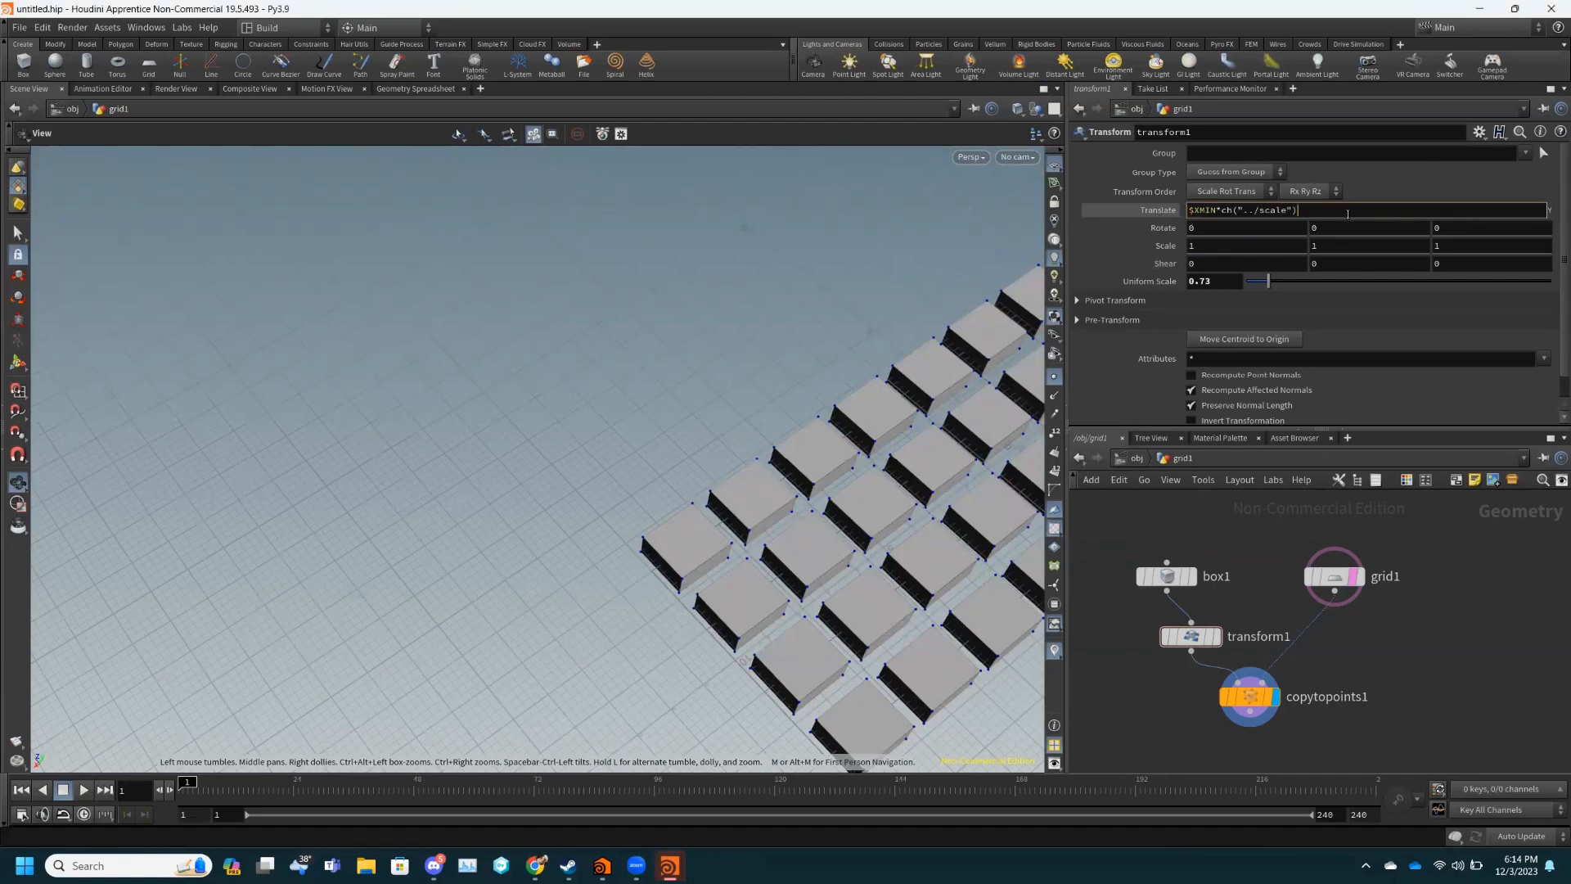
key(Return)
- Change the Y translate expression to $YMIN*ch("../scale") and close the Animation Editor window
click(1325, 209)
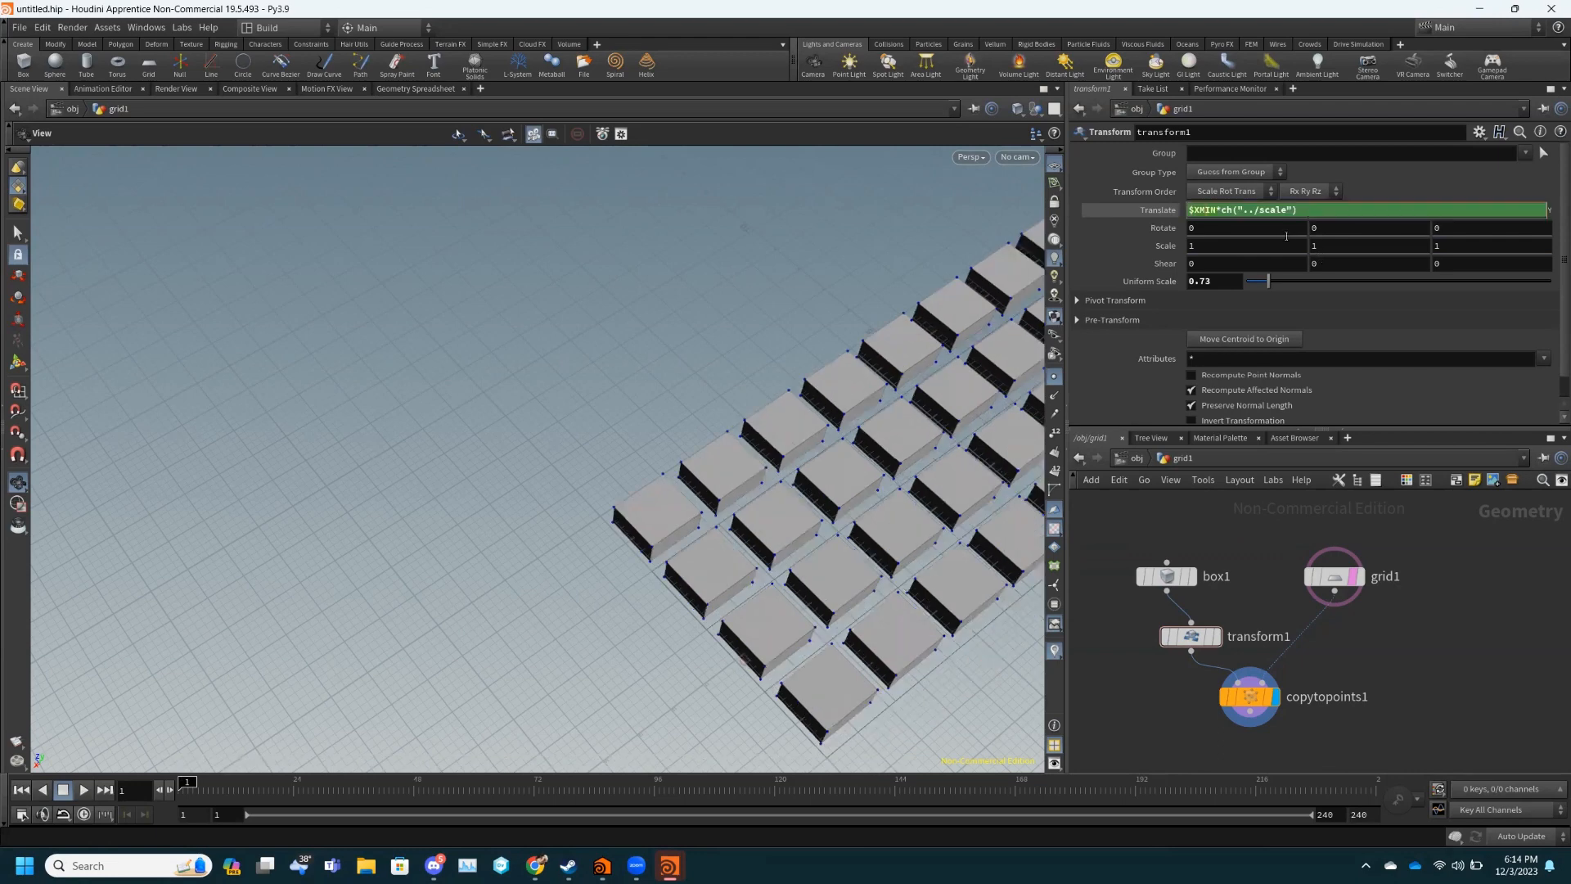
key(BackSpace)
key(BackSpace)
key(BackSpace)
text(Y)
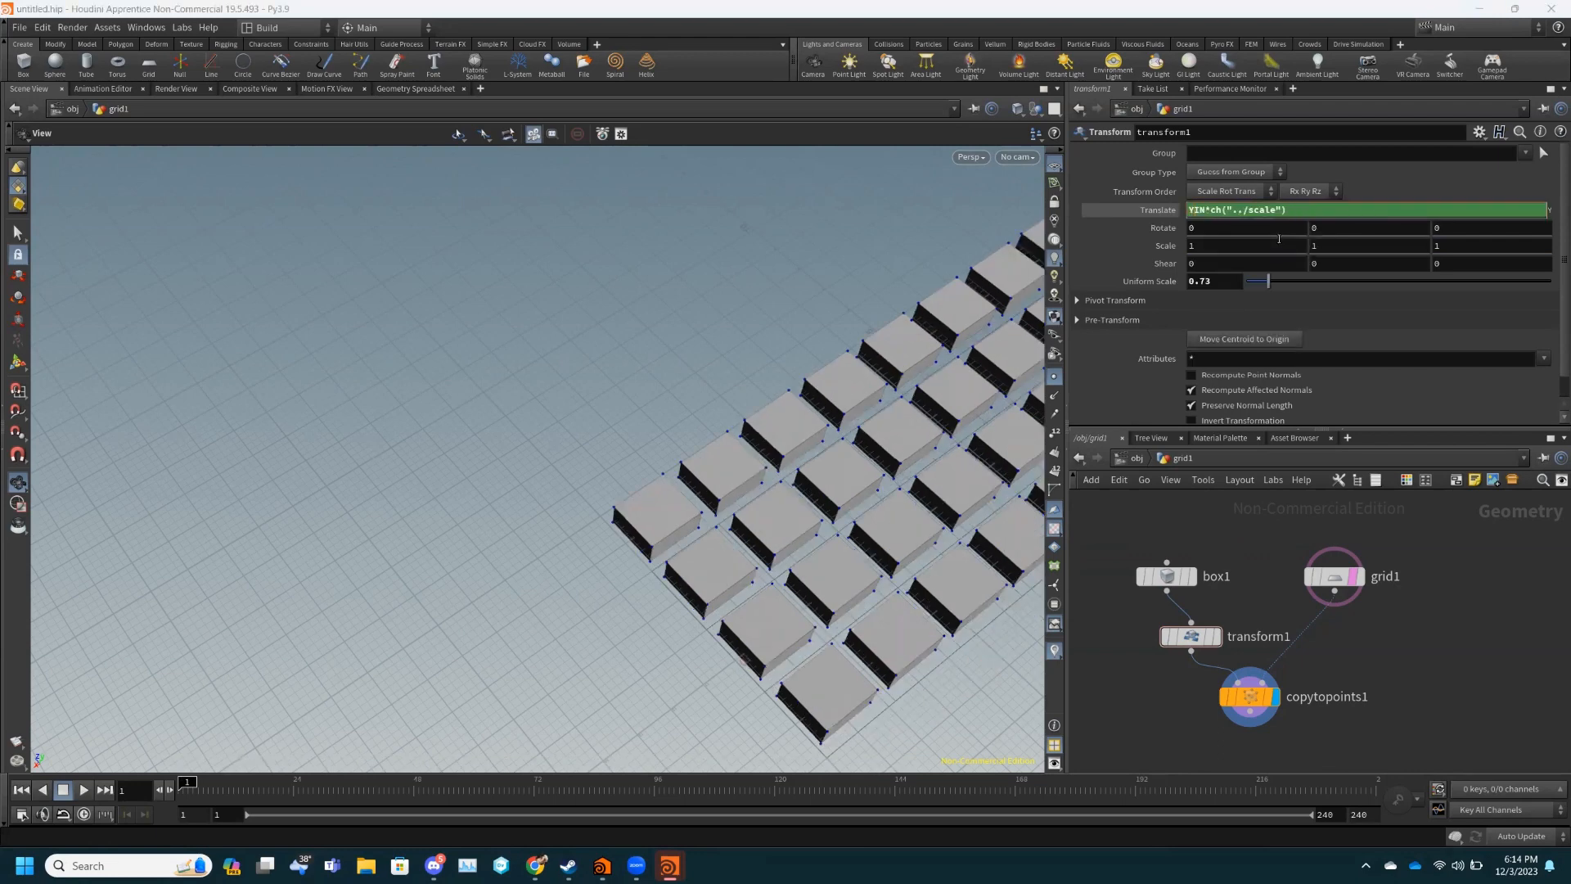
text(M)
key(Return)
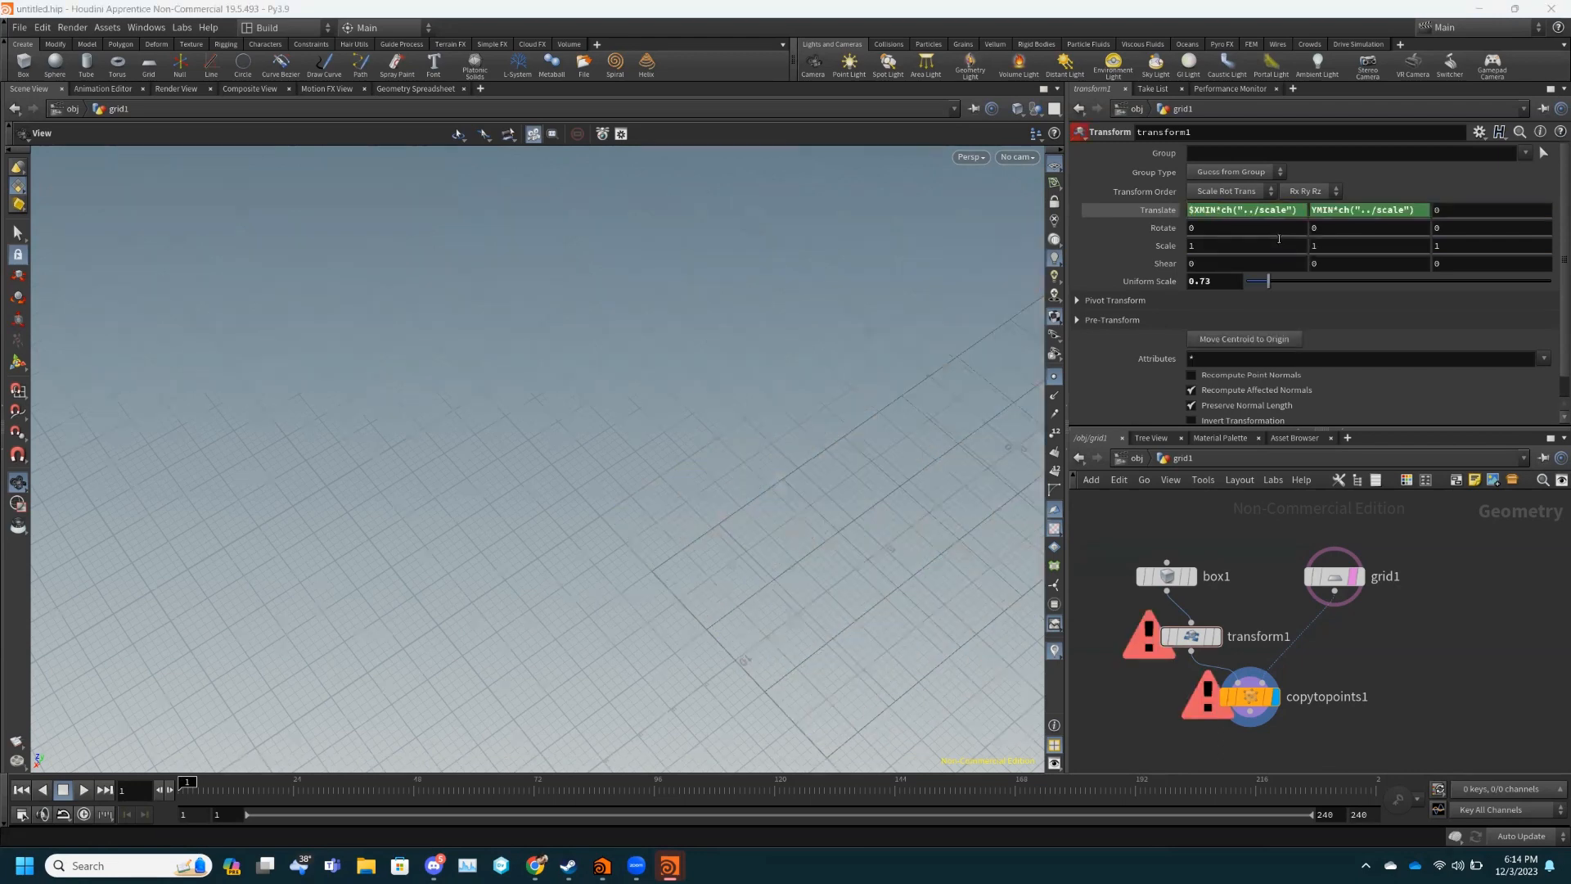
click(1346, 208)
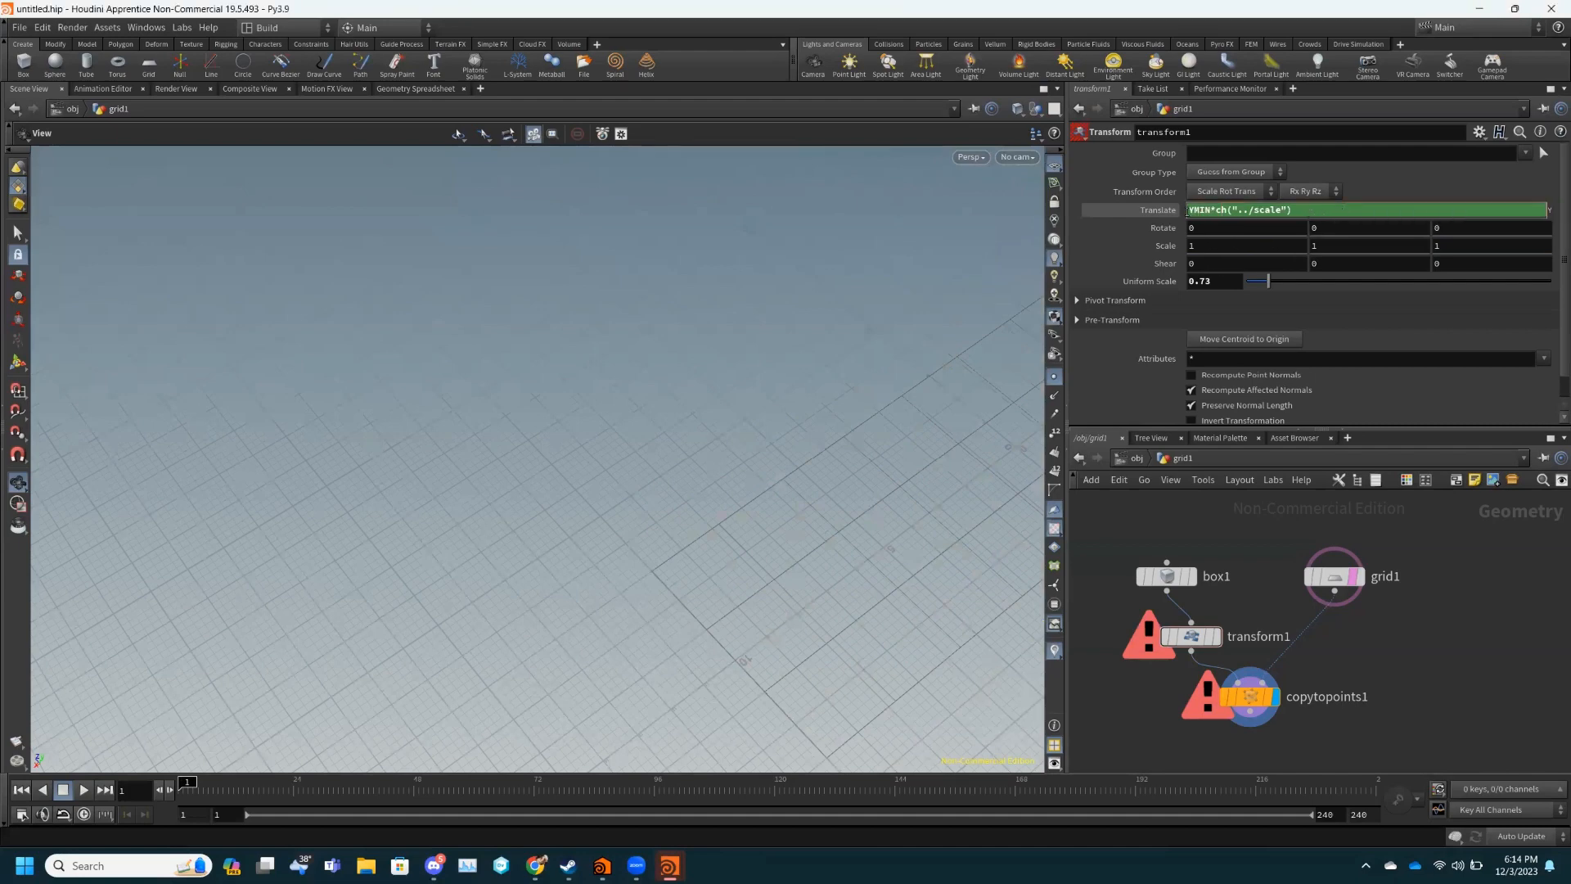
text($)
shift+click(1190, 210)
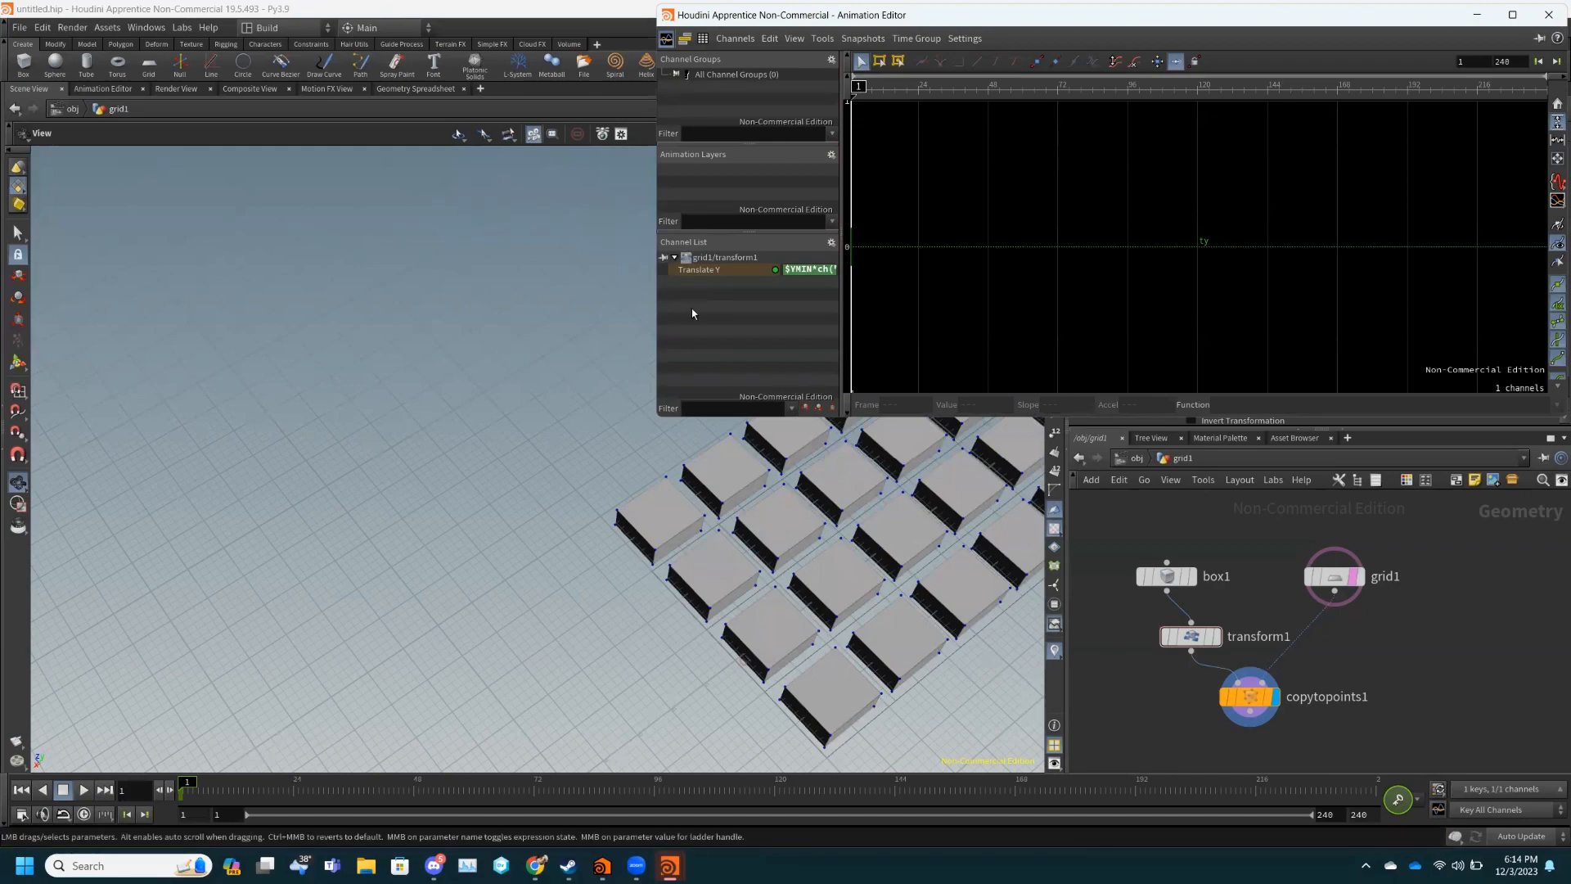
click(1549, 14)
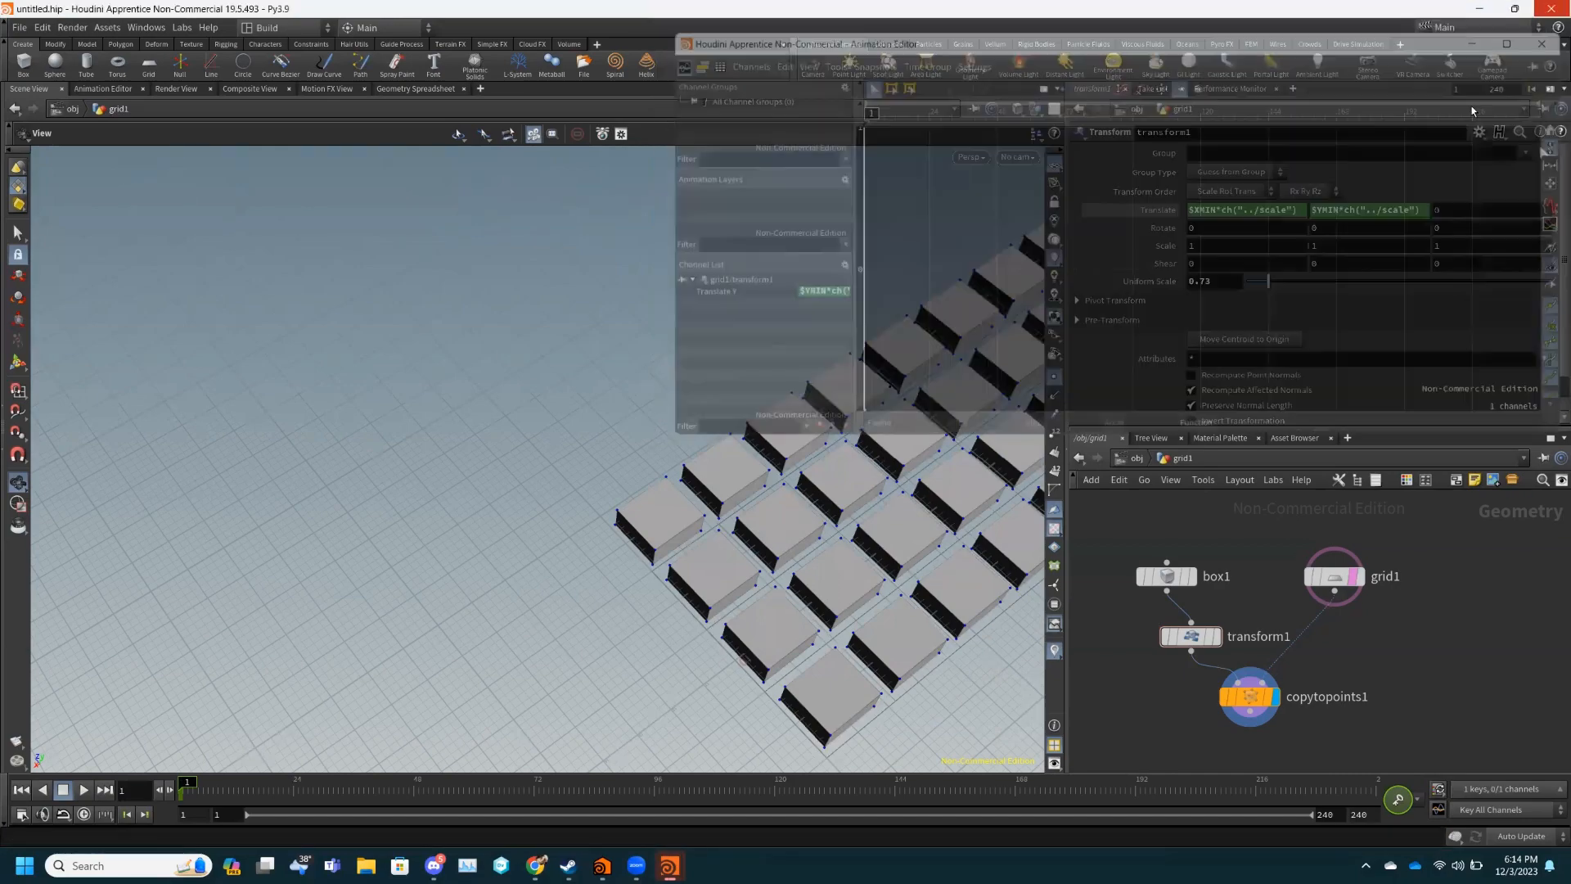
- Change the Transform node's Y translate expression to $YMAX*ch("../scale") to raise the copied boxes
drag(728, 747, 959, 546)
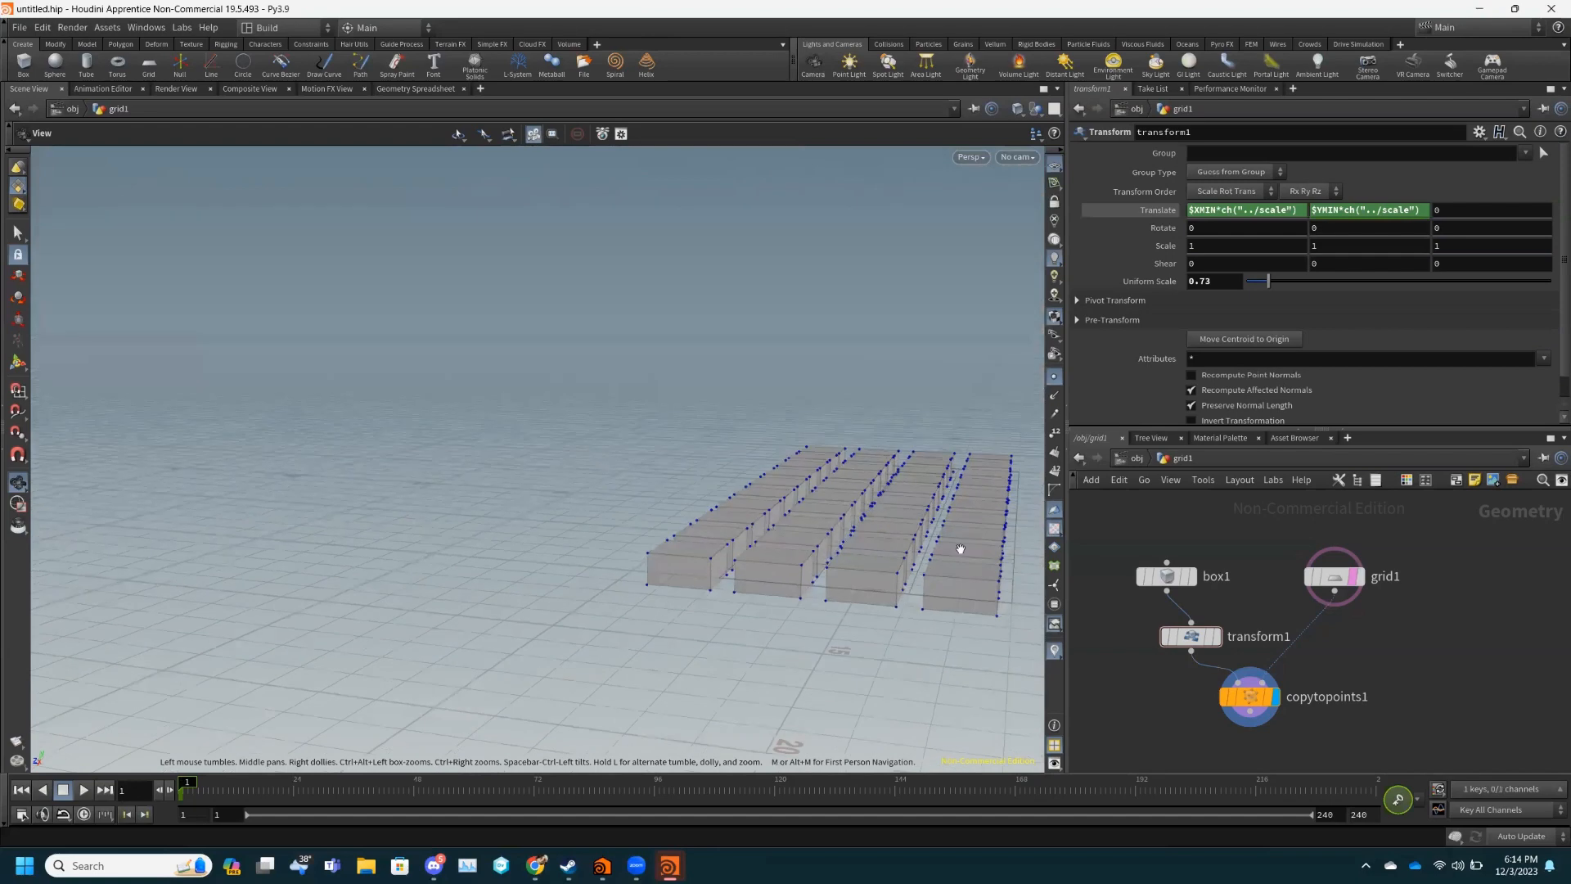
click(1347, 211)
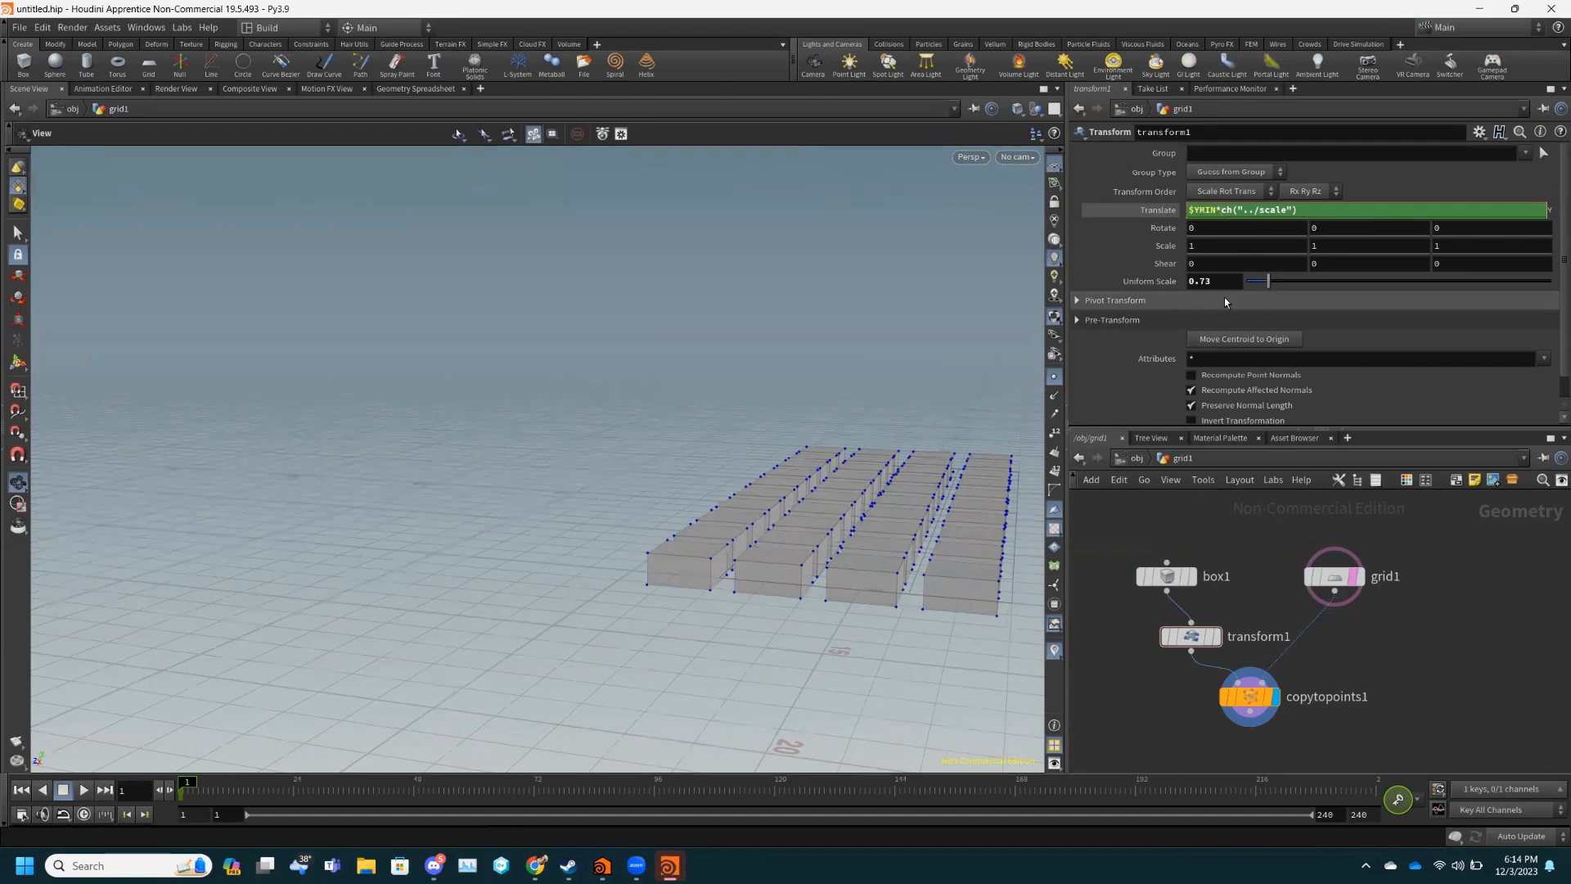
key(BackSpace)
key(BackSpace)
key(BackSpace)
text(M)
click(1225, 233)
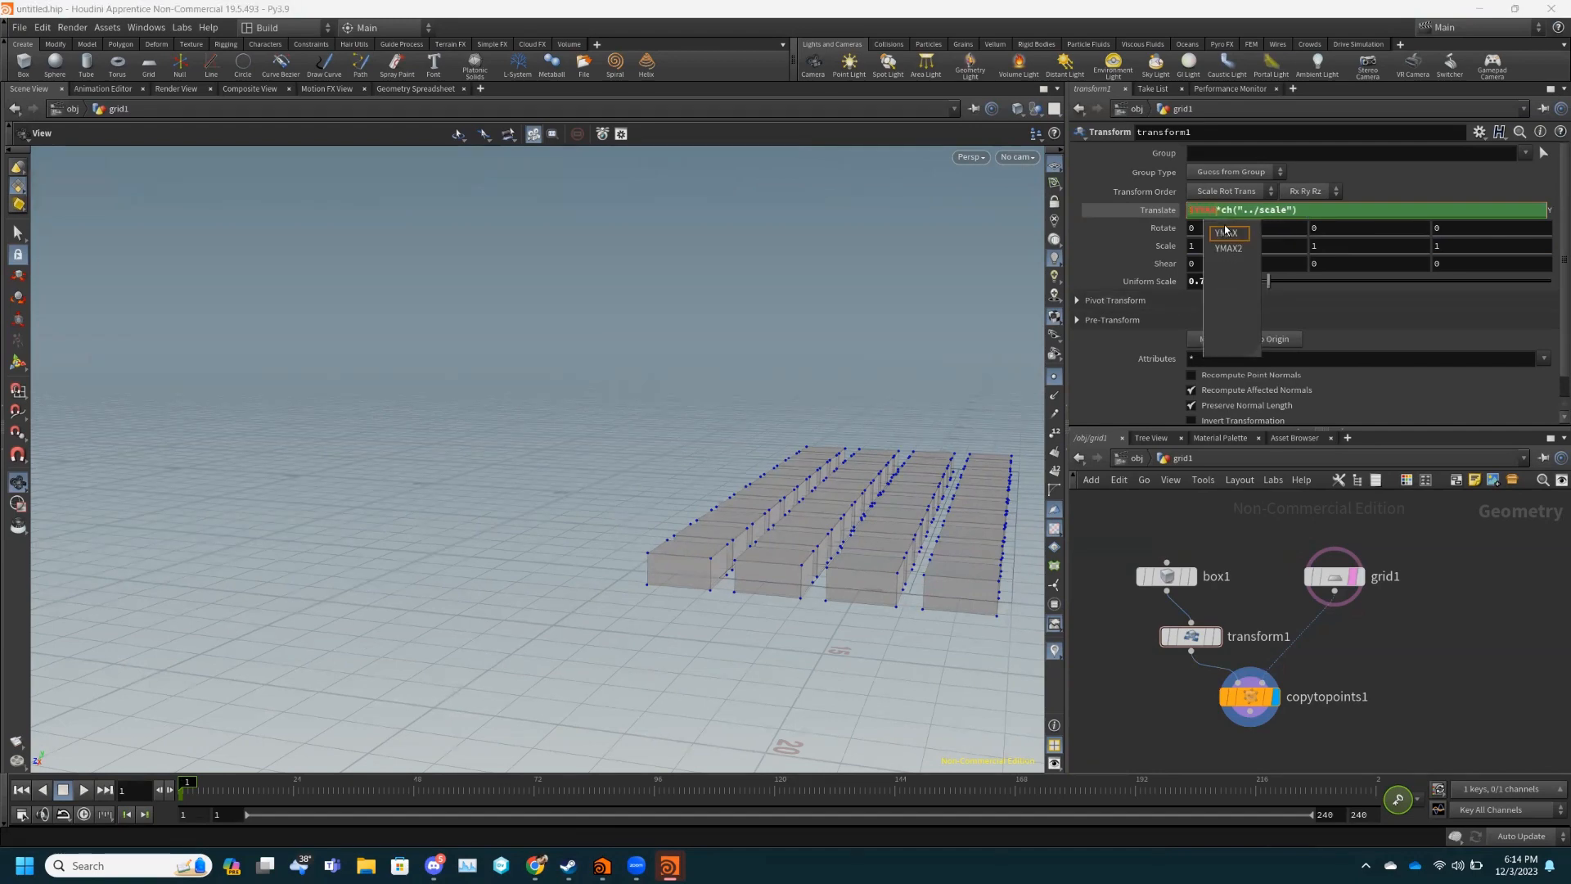
key(Return)
click(1344, 215)
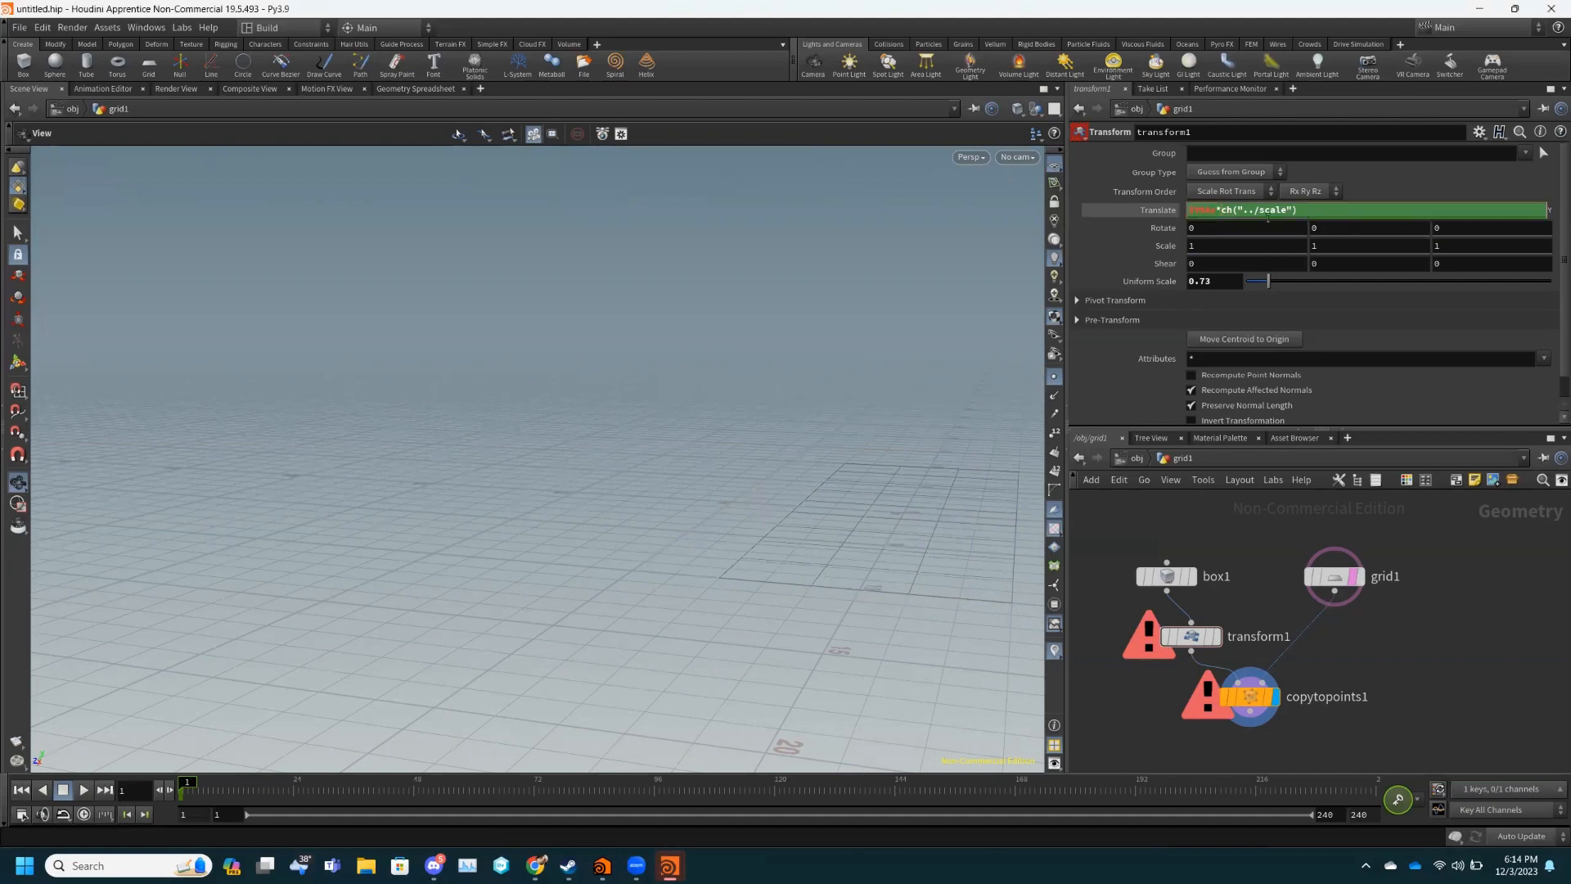
click(1213, 213)
key(BackSpace)
text(X)
key(Return)
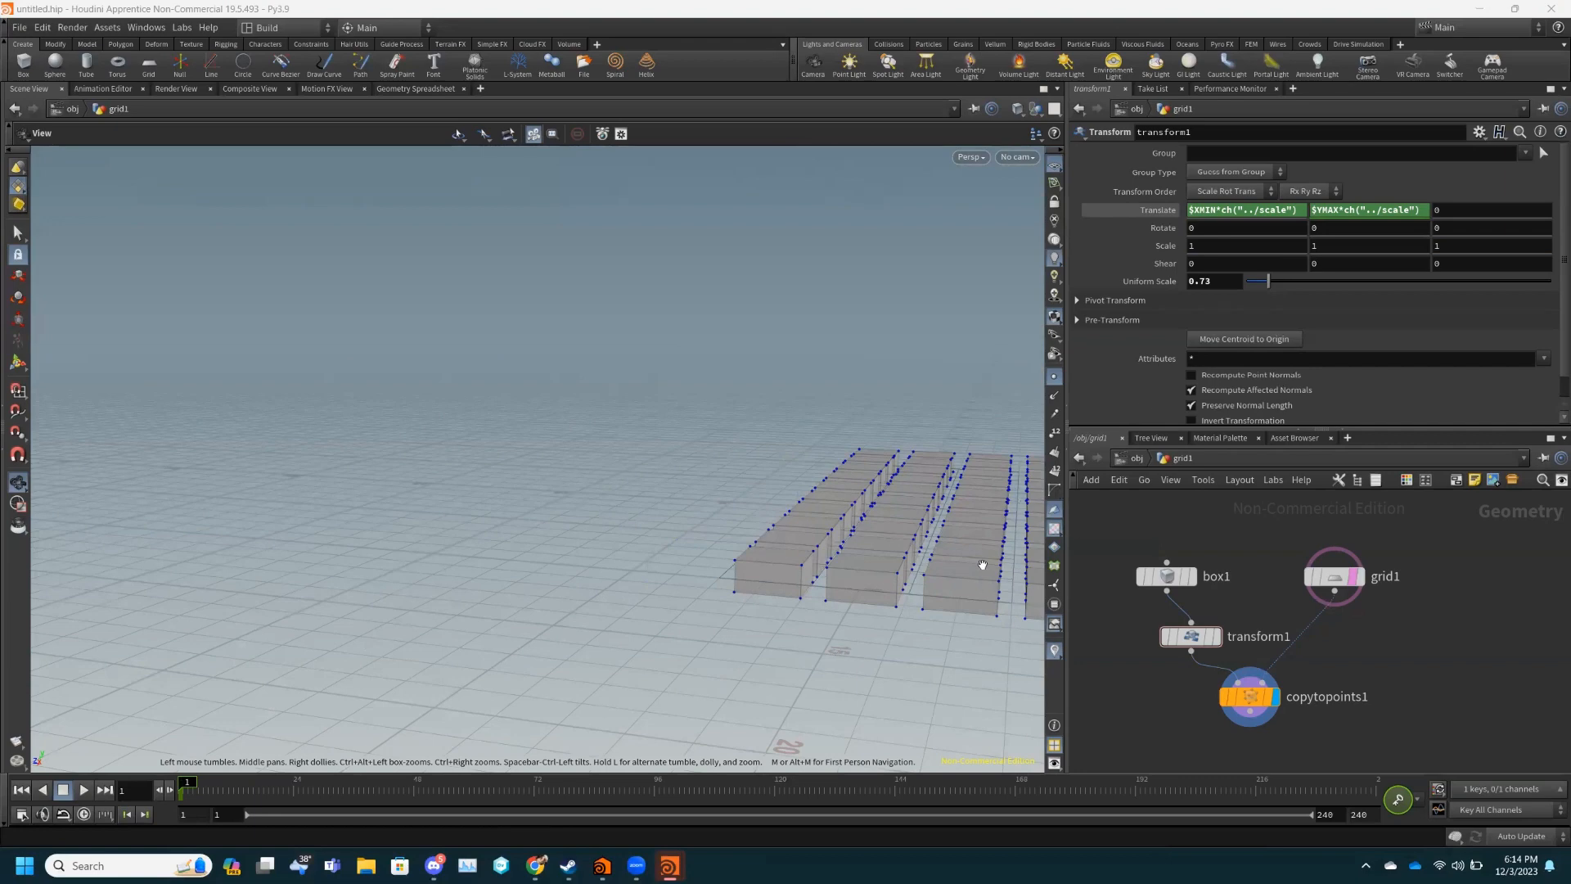
- Reuse the copied expression for the Transform node's Z translate, changing it to $ZMAX*ch("../scale")
drag(983, 564, 915, 615)
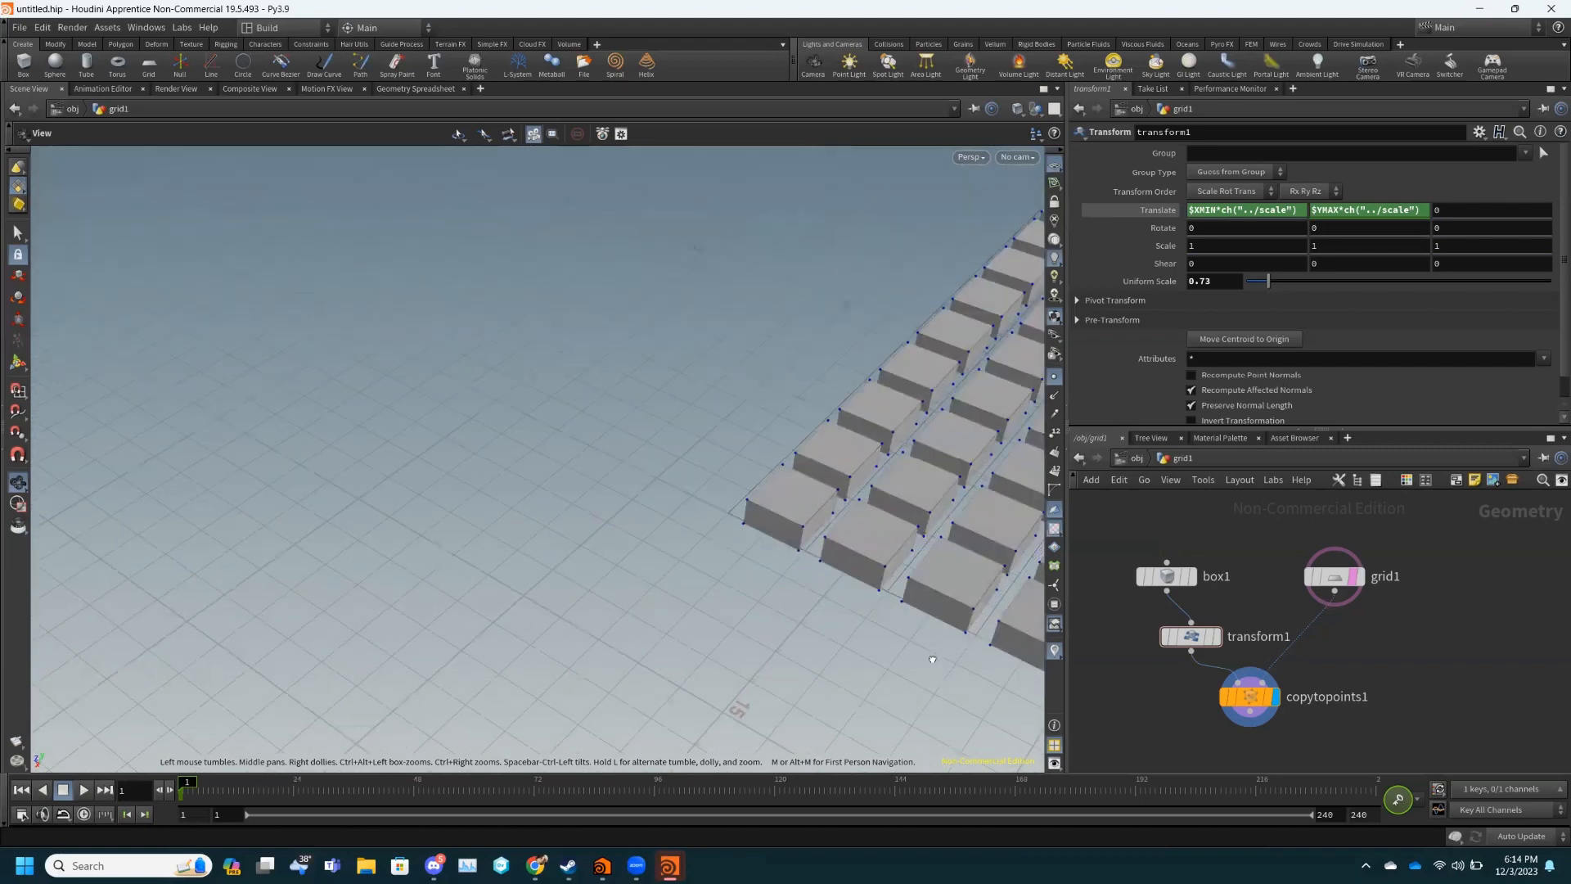
click(1465, 212)
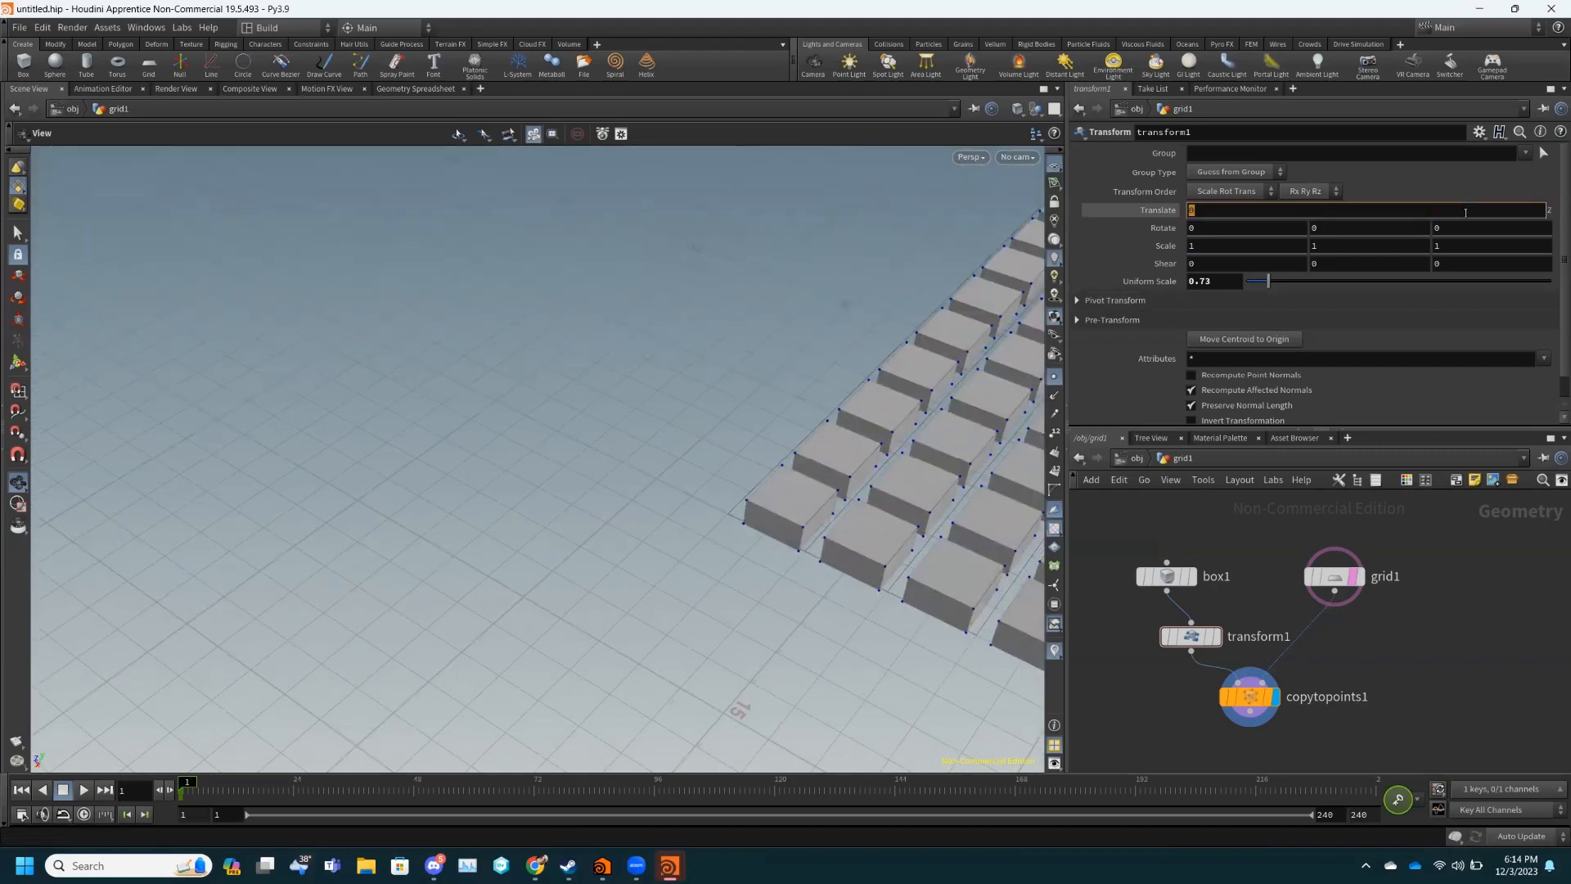
key(ctrl+v)
key(BackSpace)
key(BackSpace)
key(BackSpace)
key(BackSpace)
text(ZMAX)
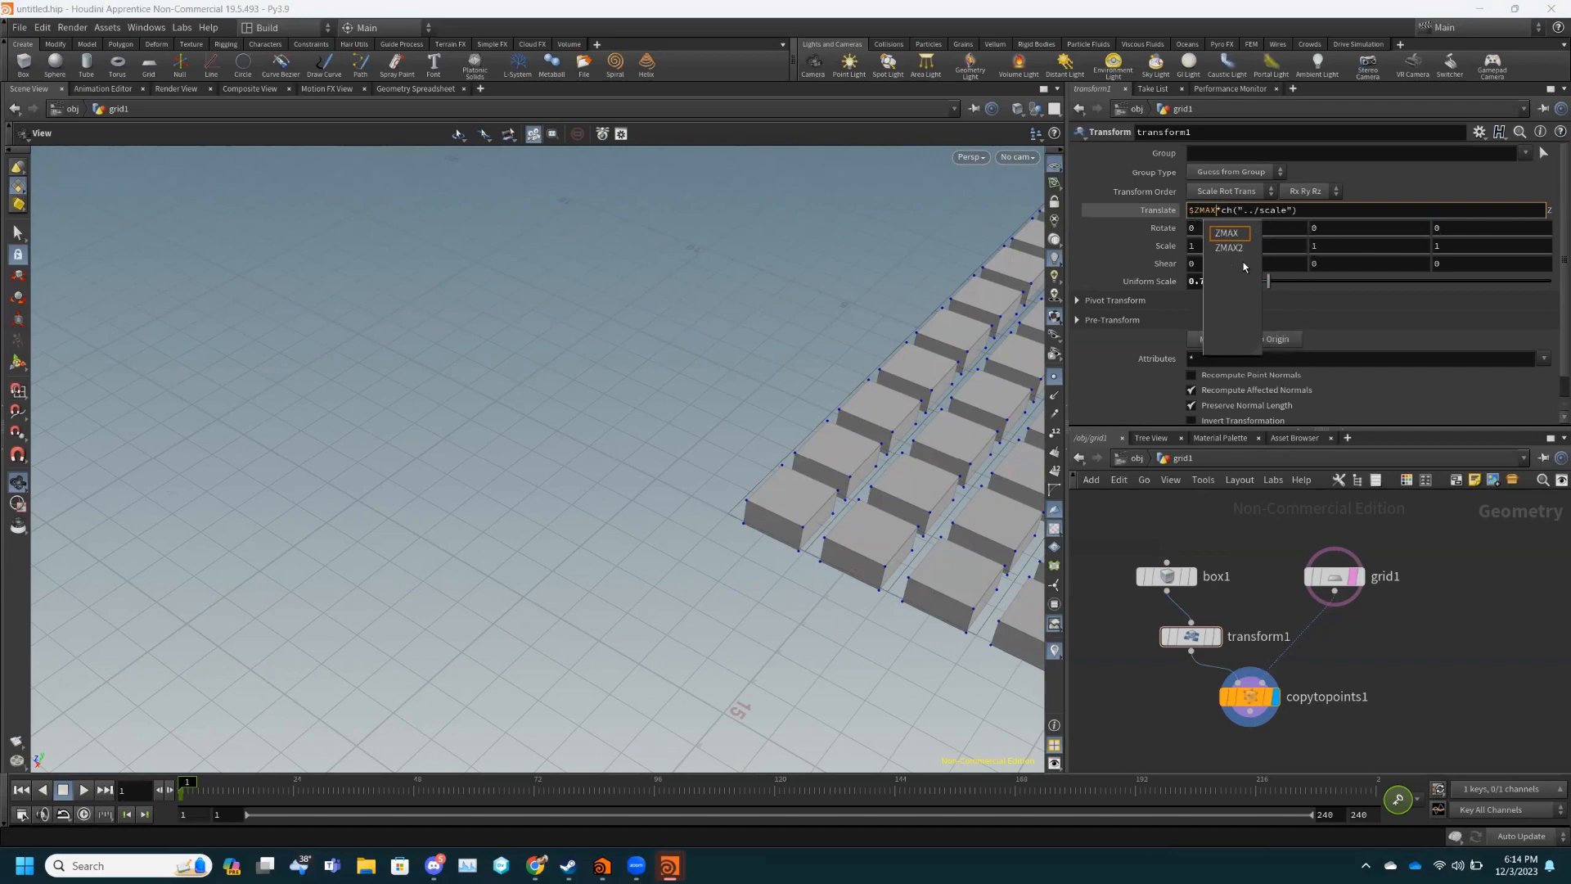
key(Return)
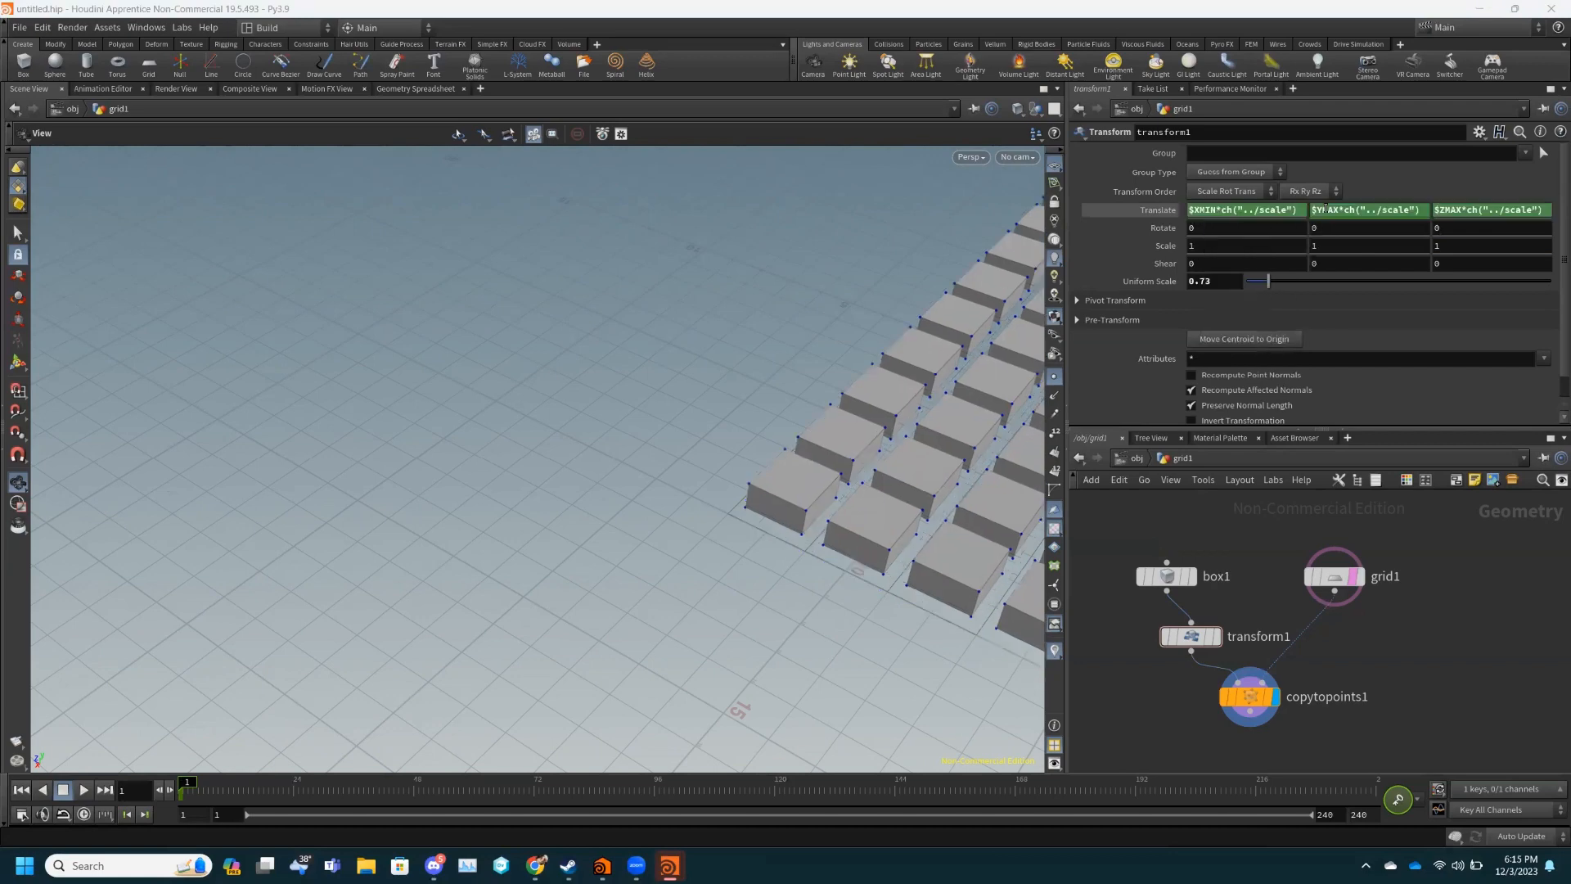
- Examine from the side and from above how the offset box copies sit on the grid
drag(786, 551, 812, 428)
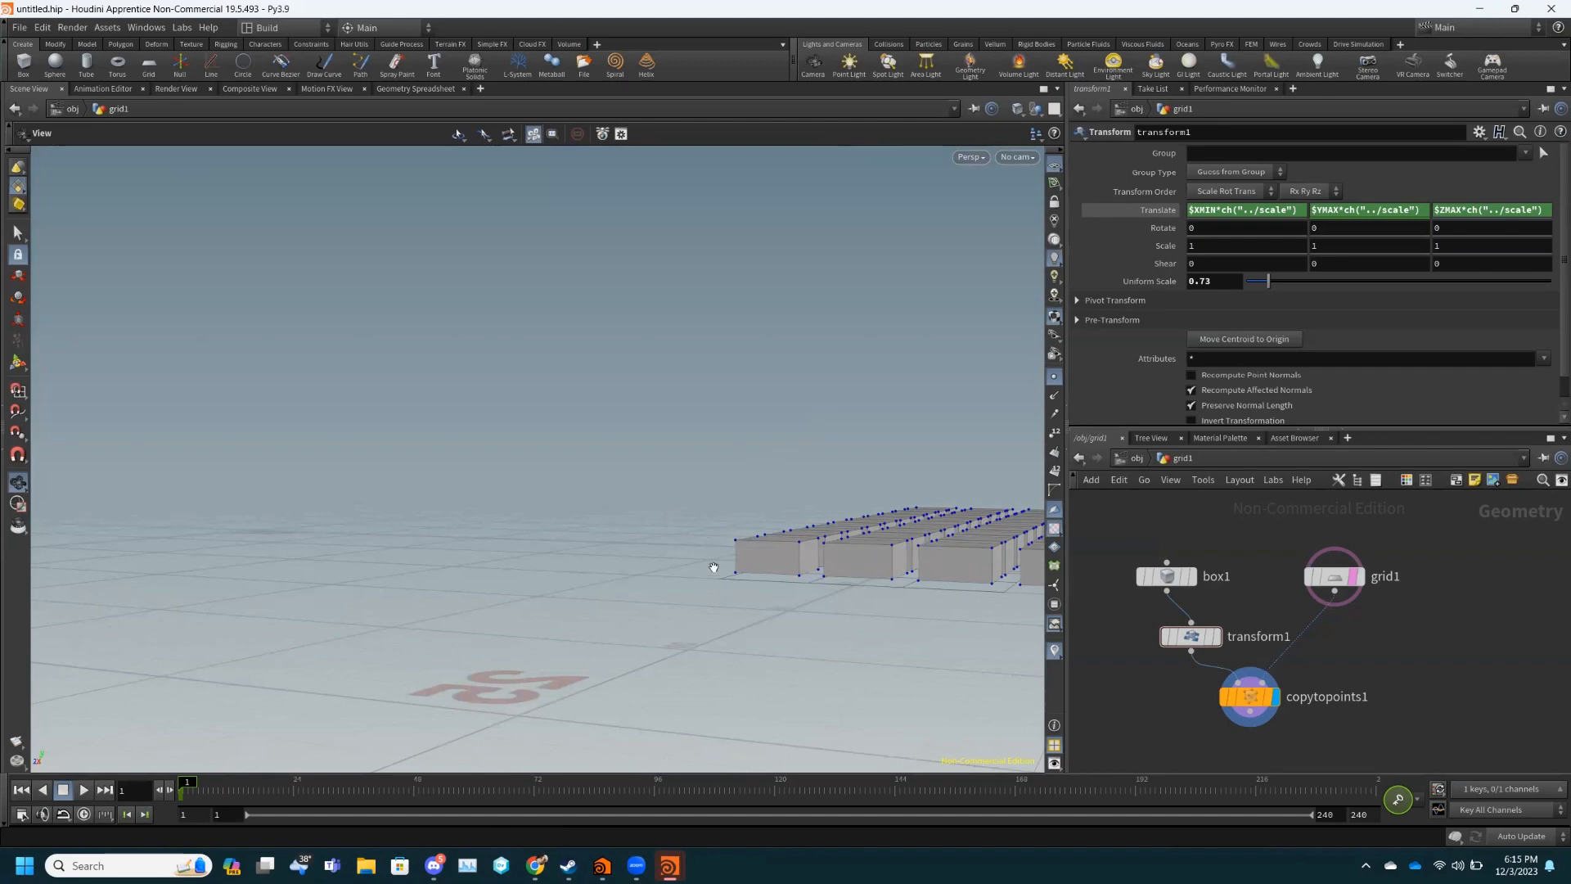
drag(719, 565, 772, 684)
scroll(783, 564, down, 6)
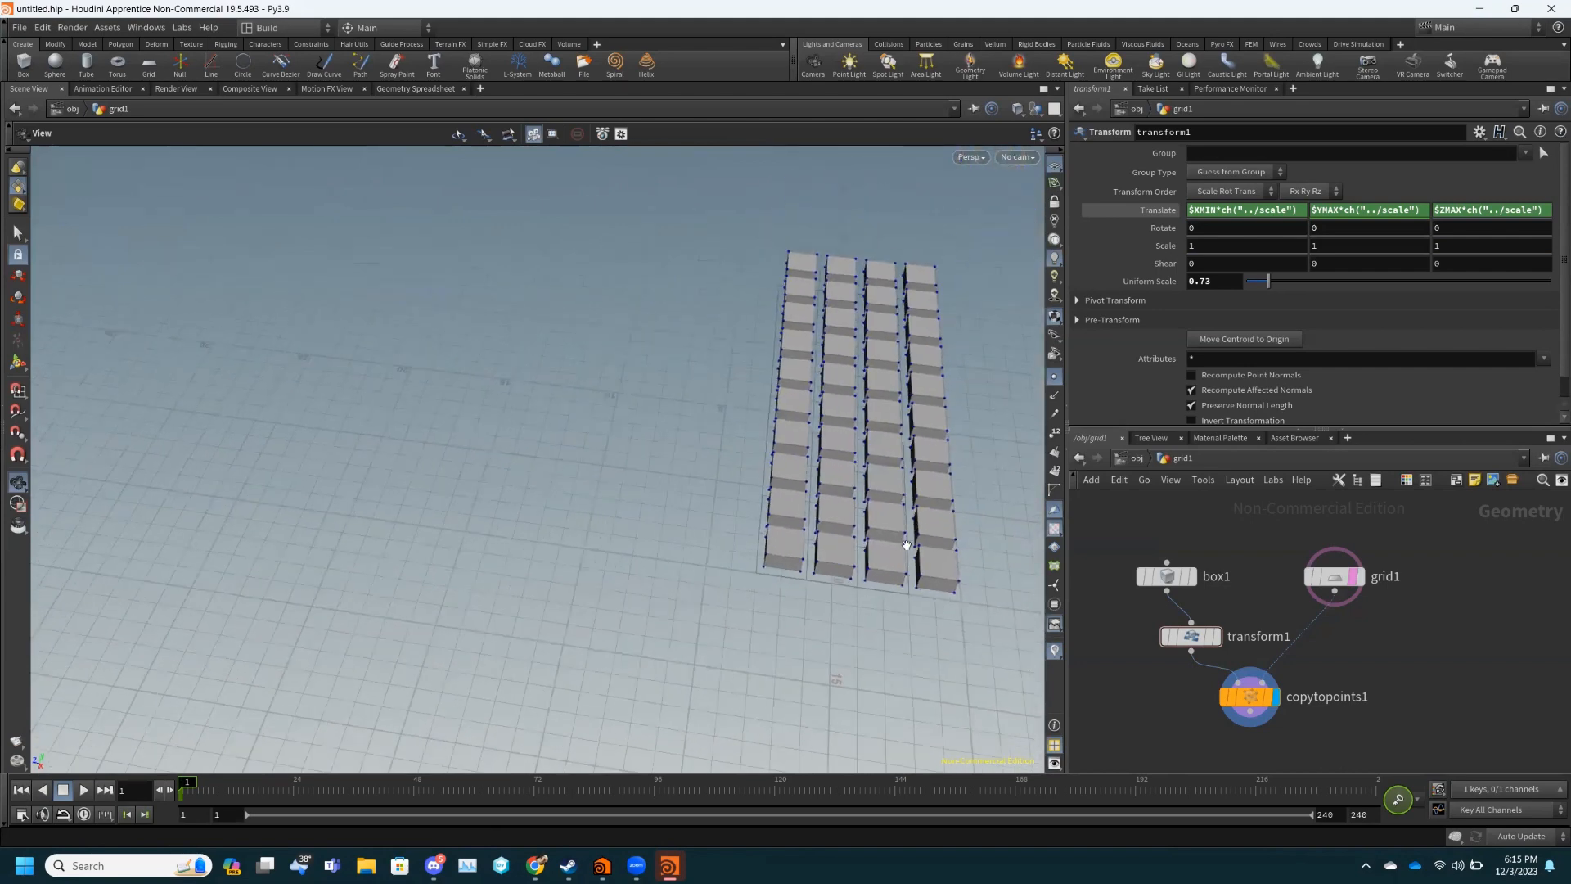
drag(832, 519, 865, 518)
scroll(907, 411, up, 3)
scroll(907, 410, up, 1)
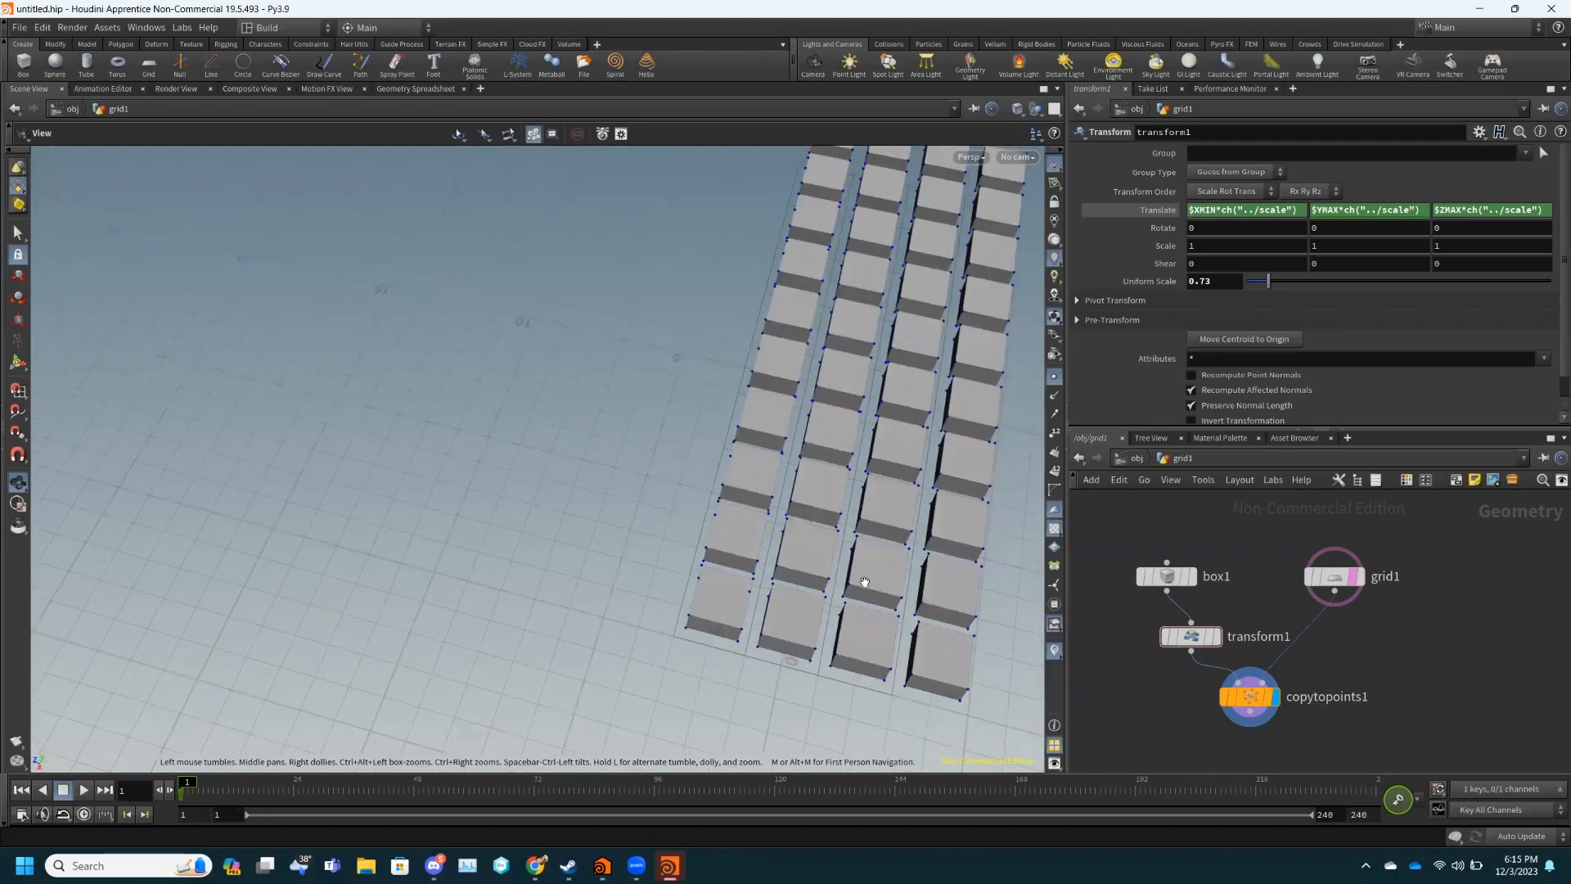
drag(865, 579, 855, 446)
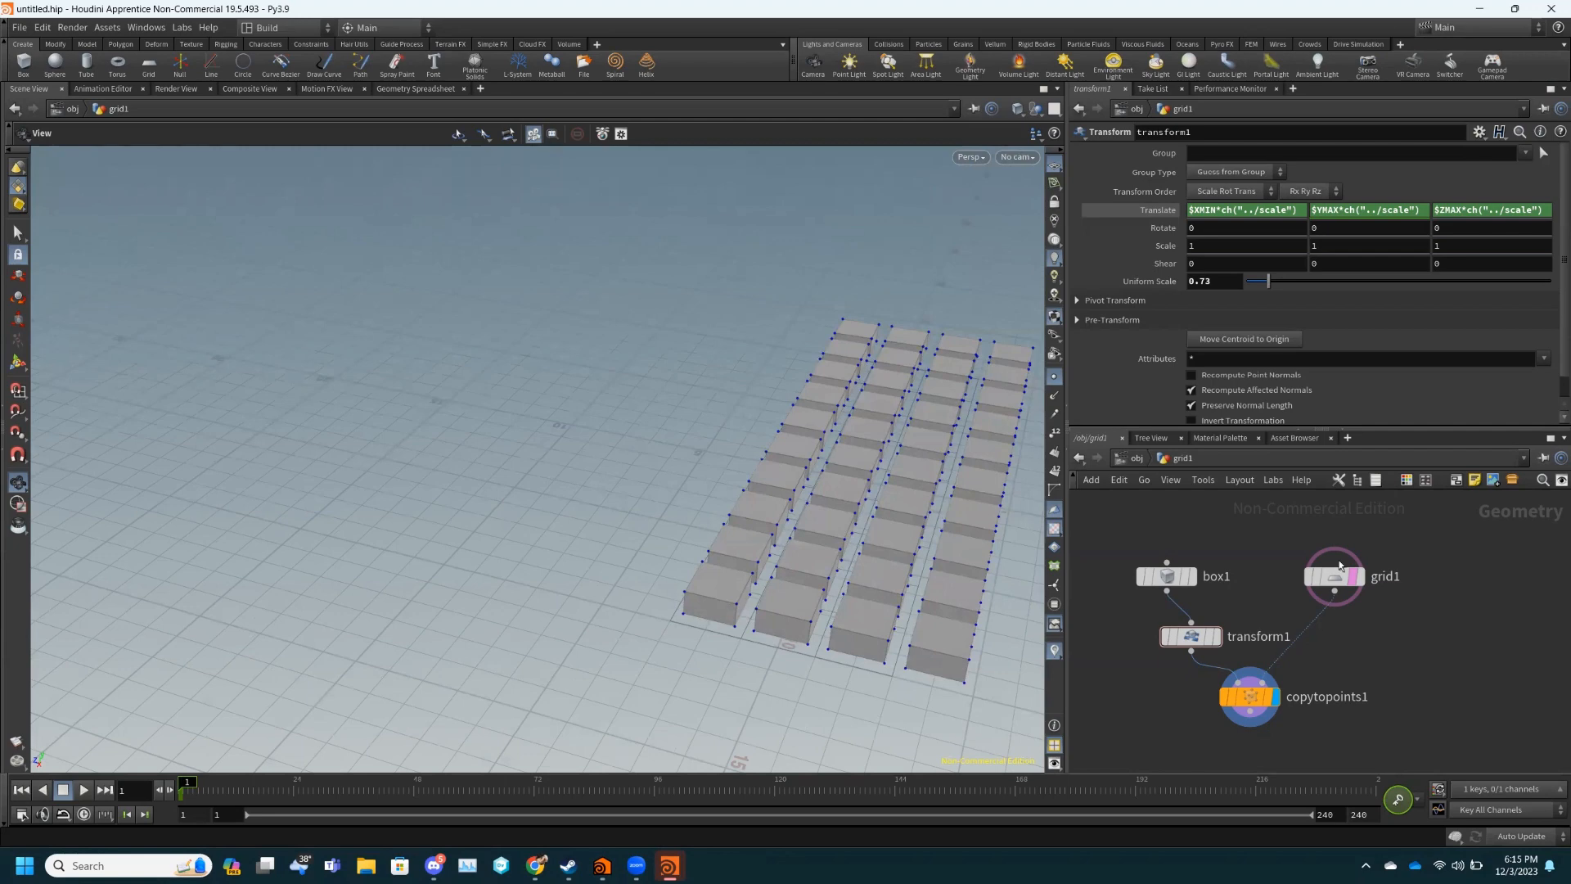
- Add a Group by Range node between the grid and the second input of the Copy to Points node
key(Tab)
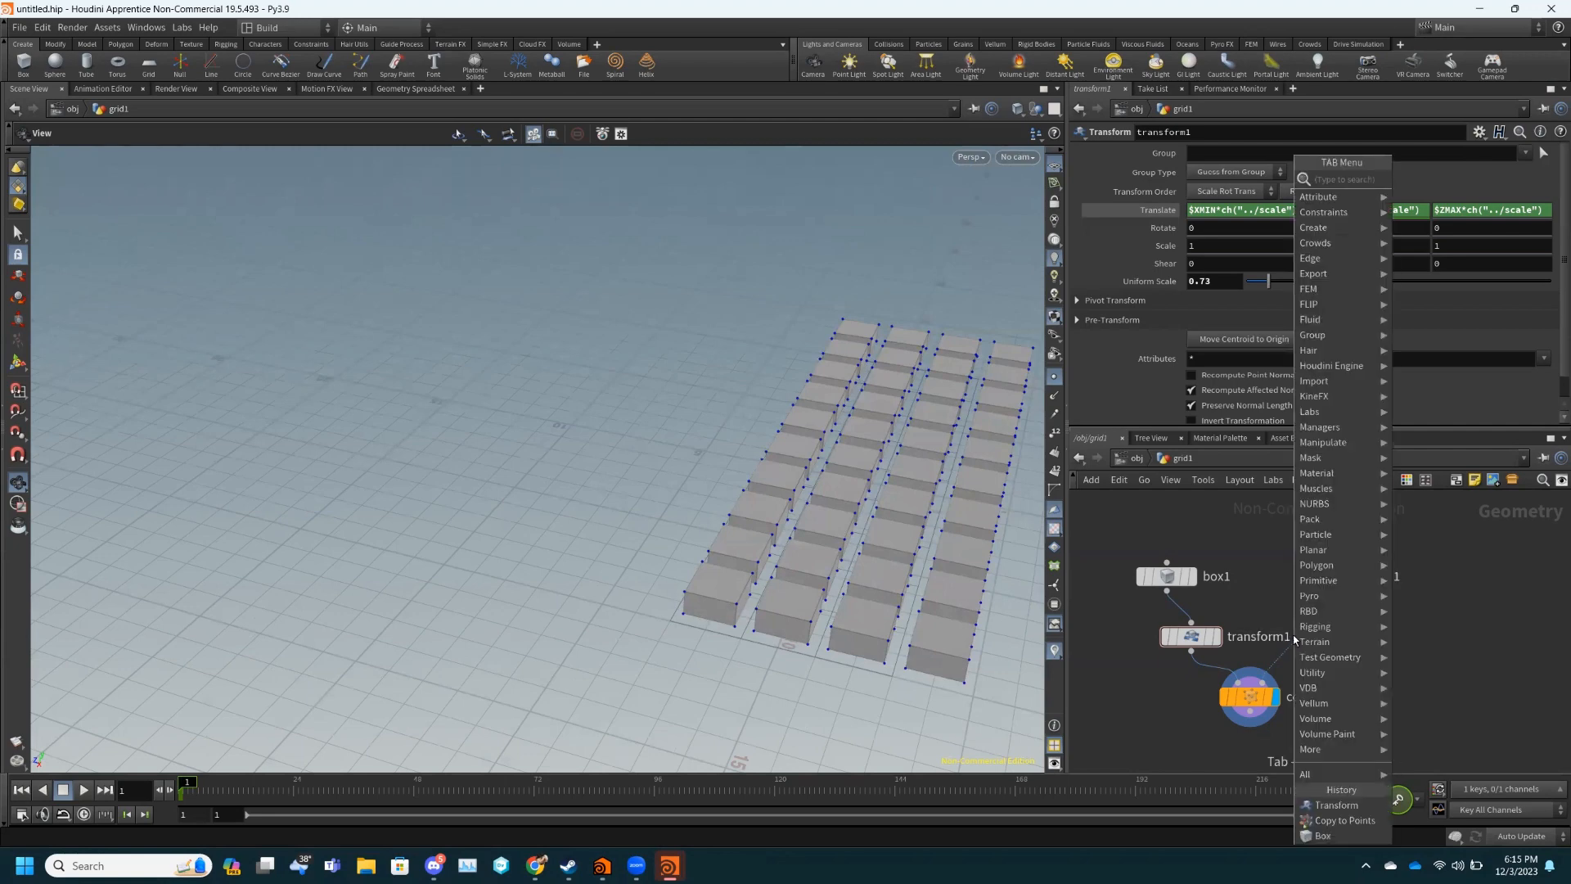
text(group)
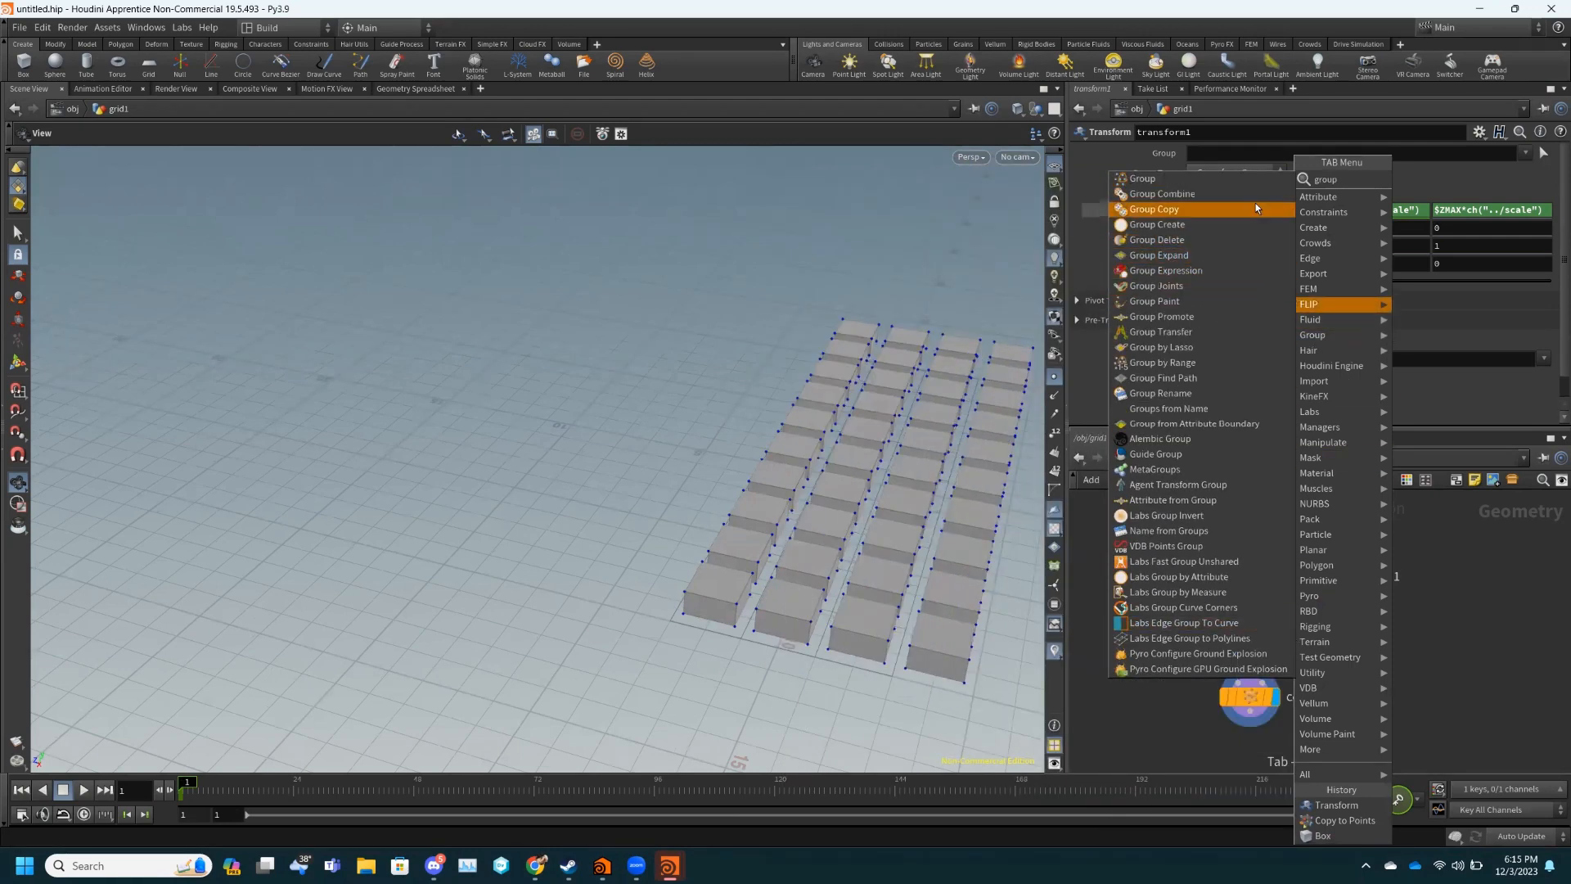
text(r)
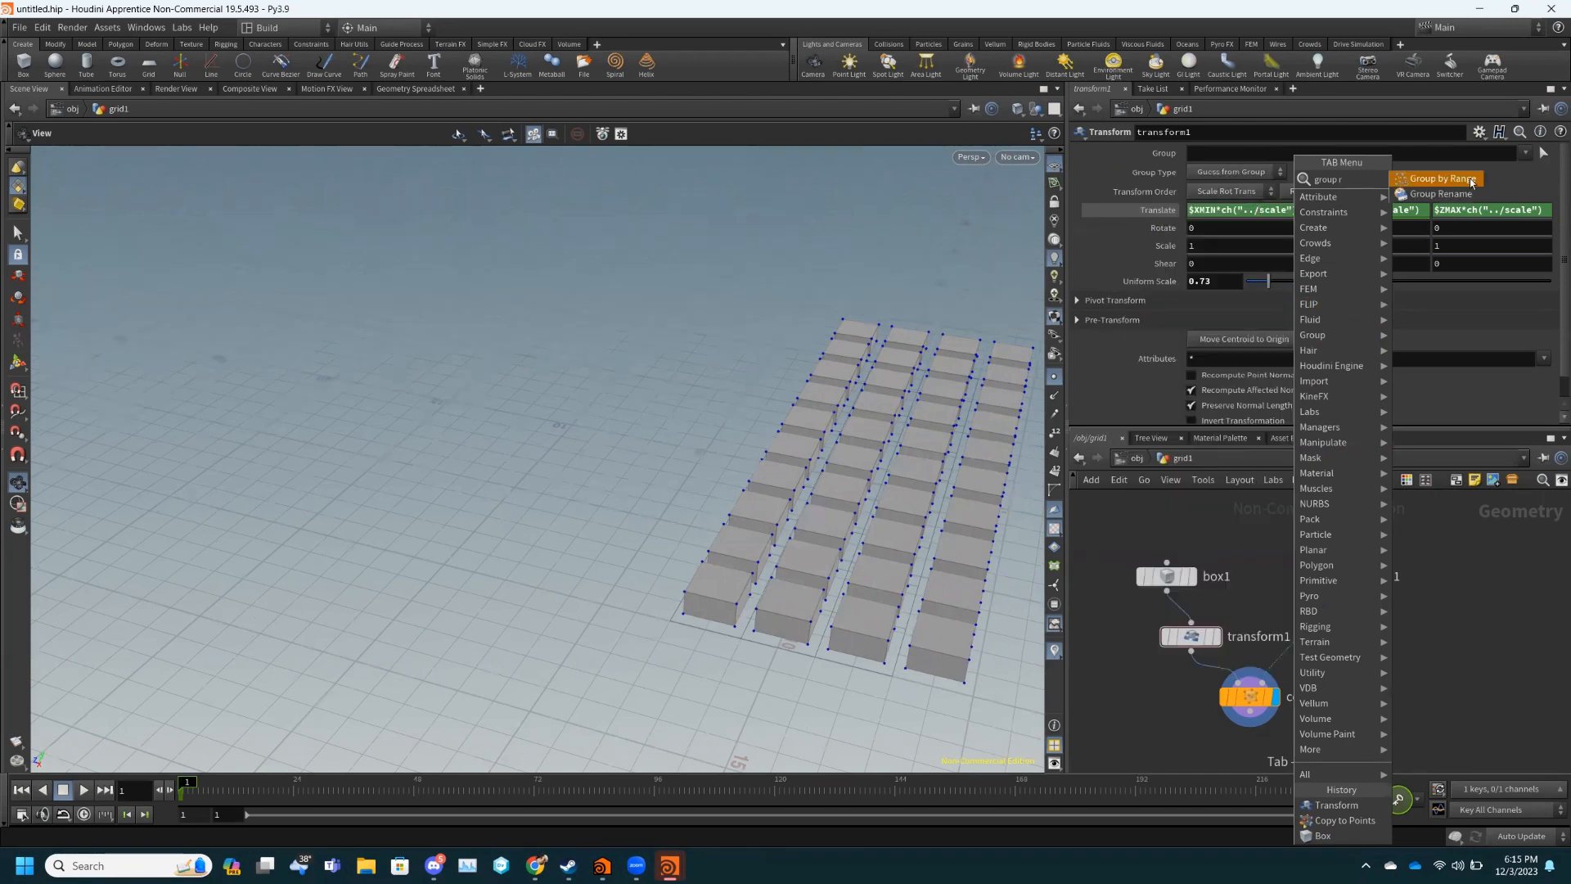
click(1470, 178)
click(1321, 626)
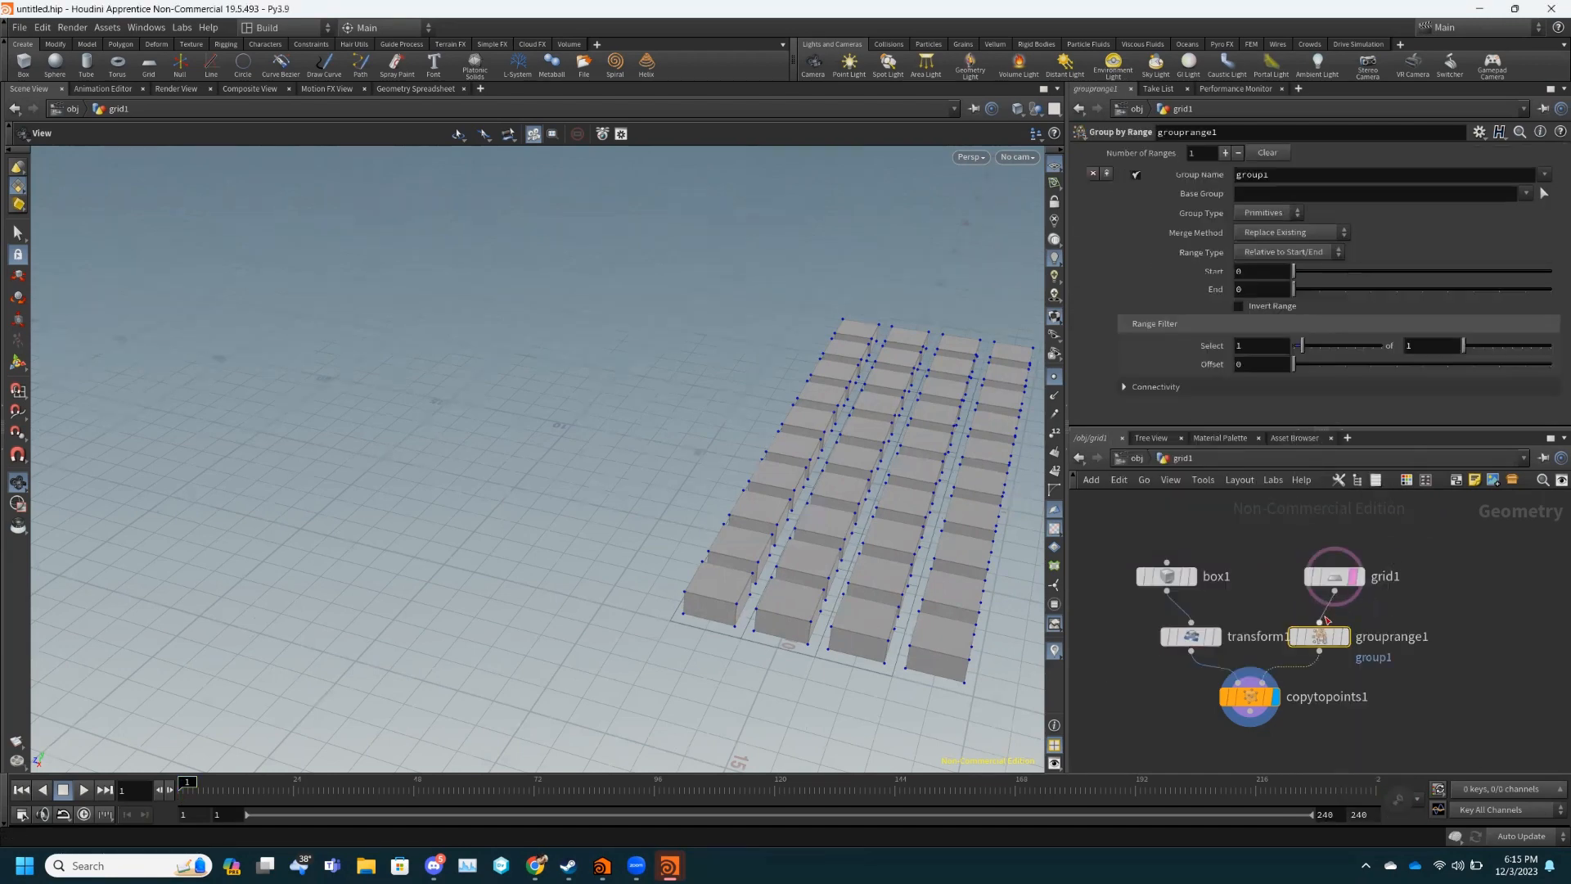
drag(1337, 644, 1353, 637)
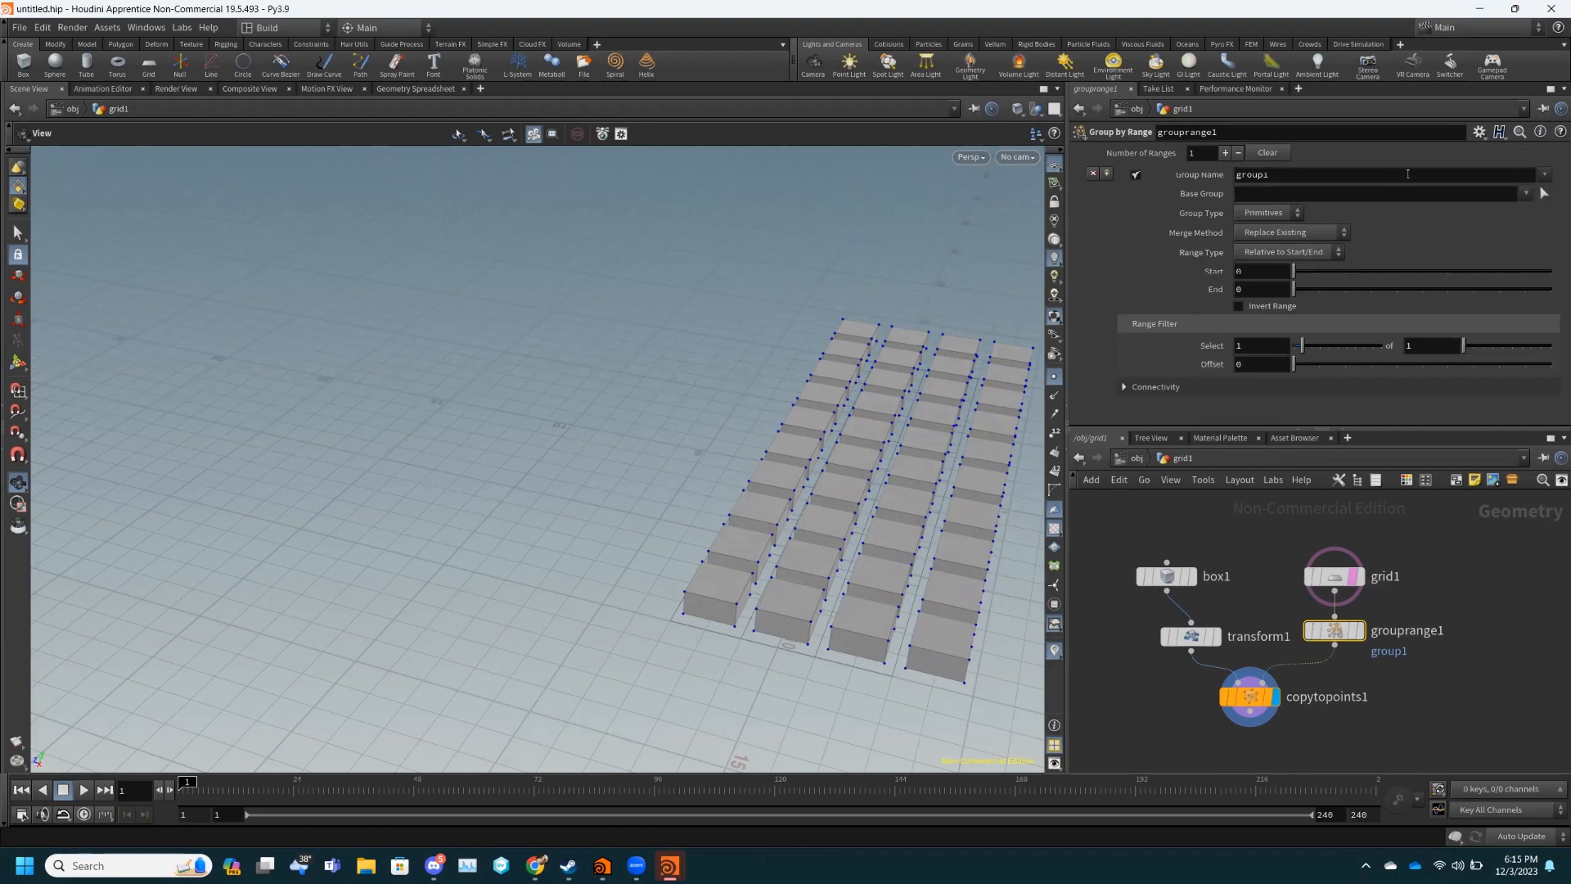
- Name the Group by Range node's group housePoints and set its group type to Points
click(1290, 176)
text(ho)
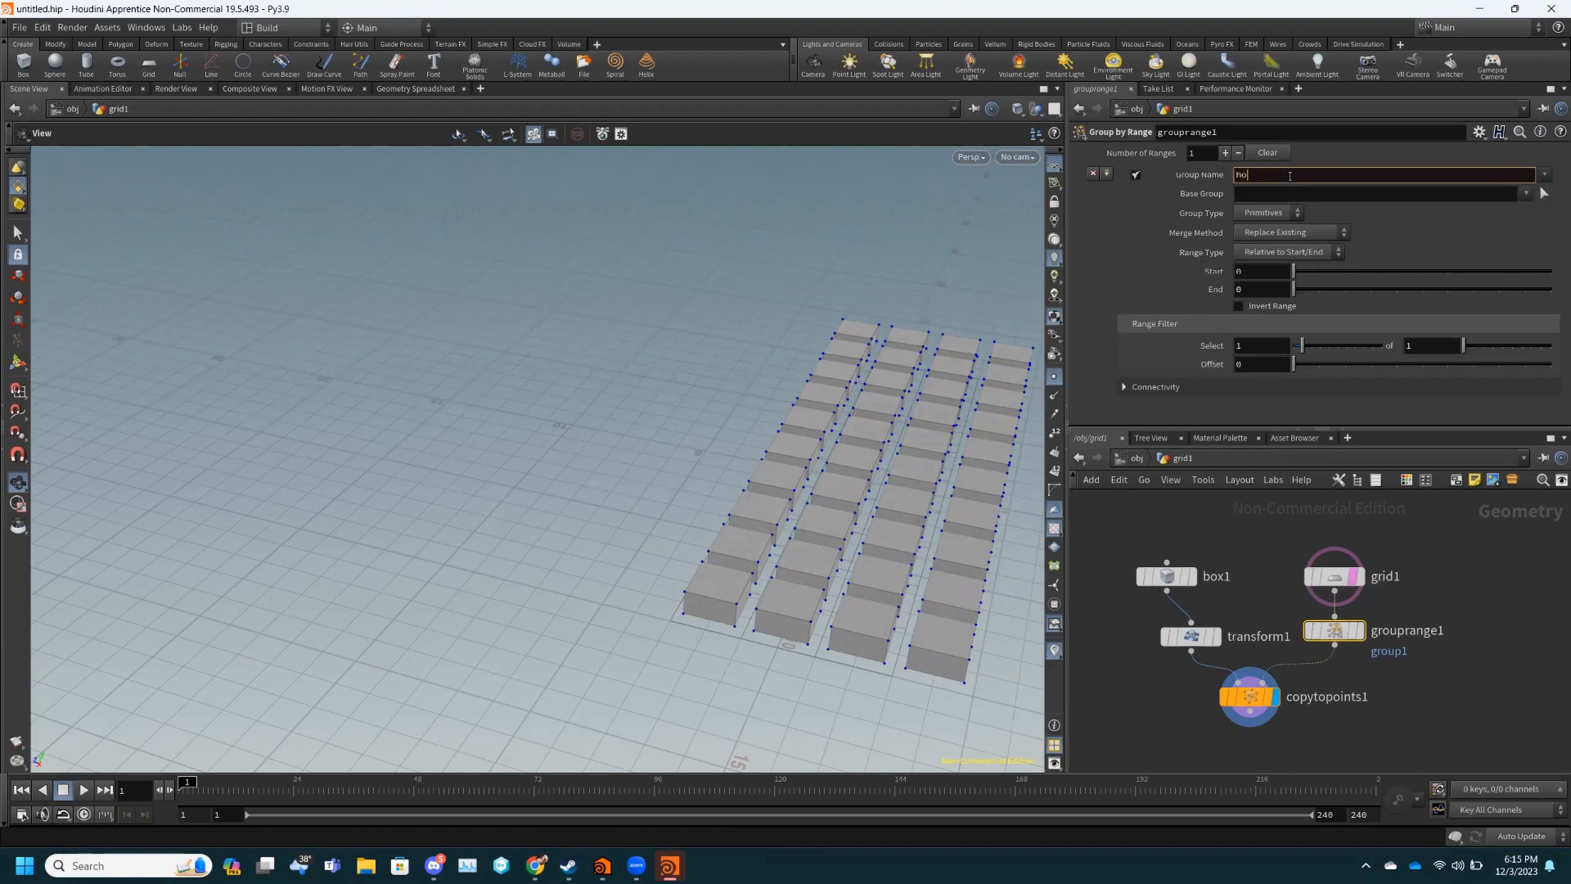
text(usePoints)
key(Return)
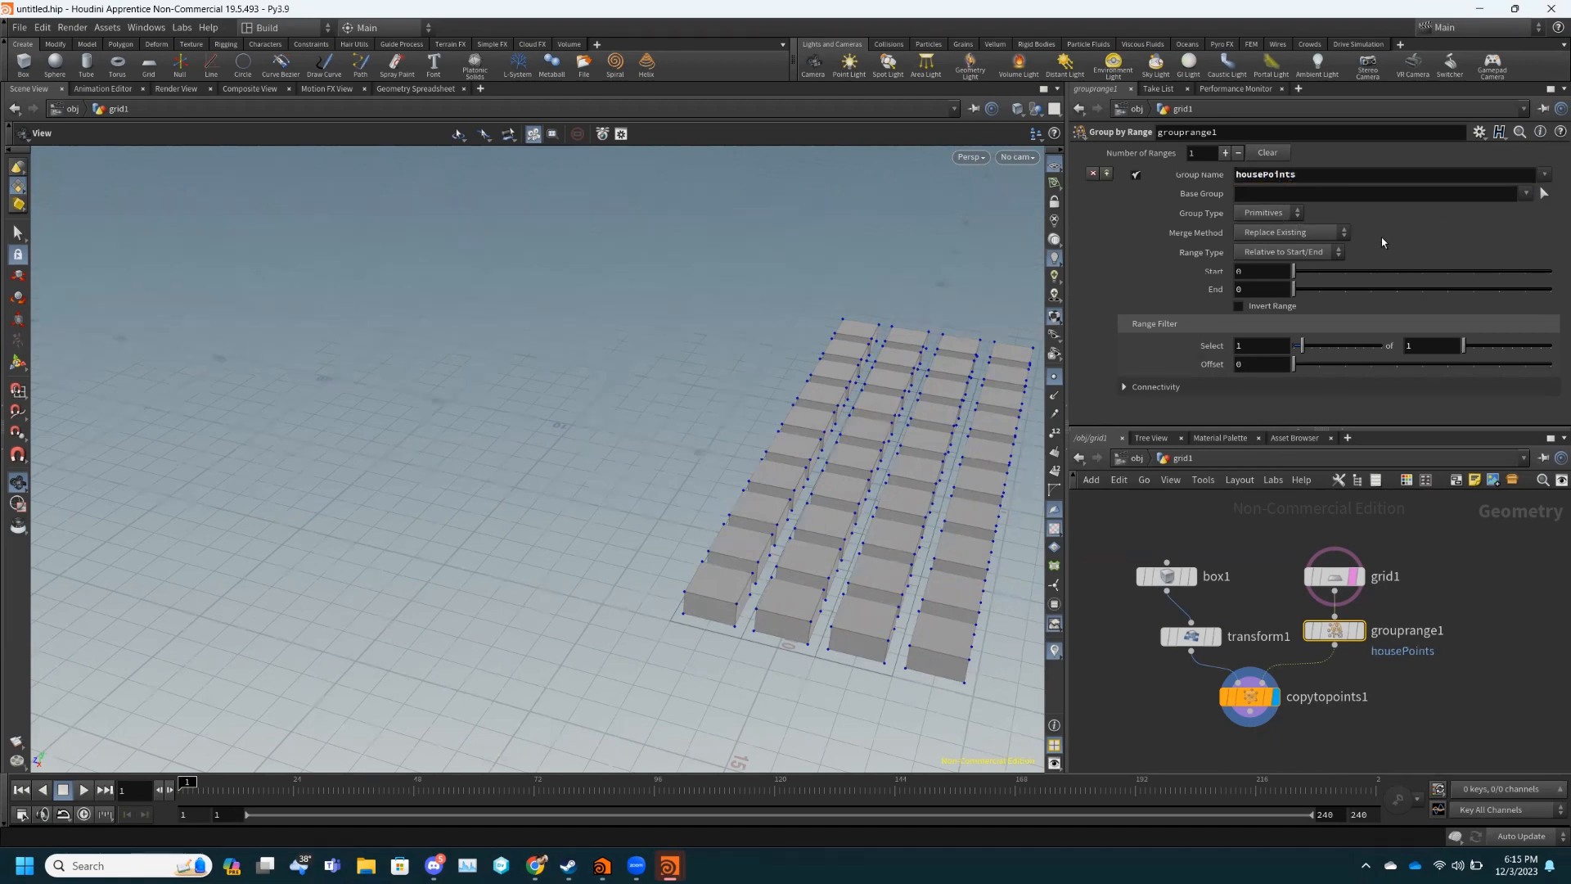
click(1279, 213)
click(1253, 229)
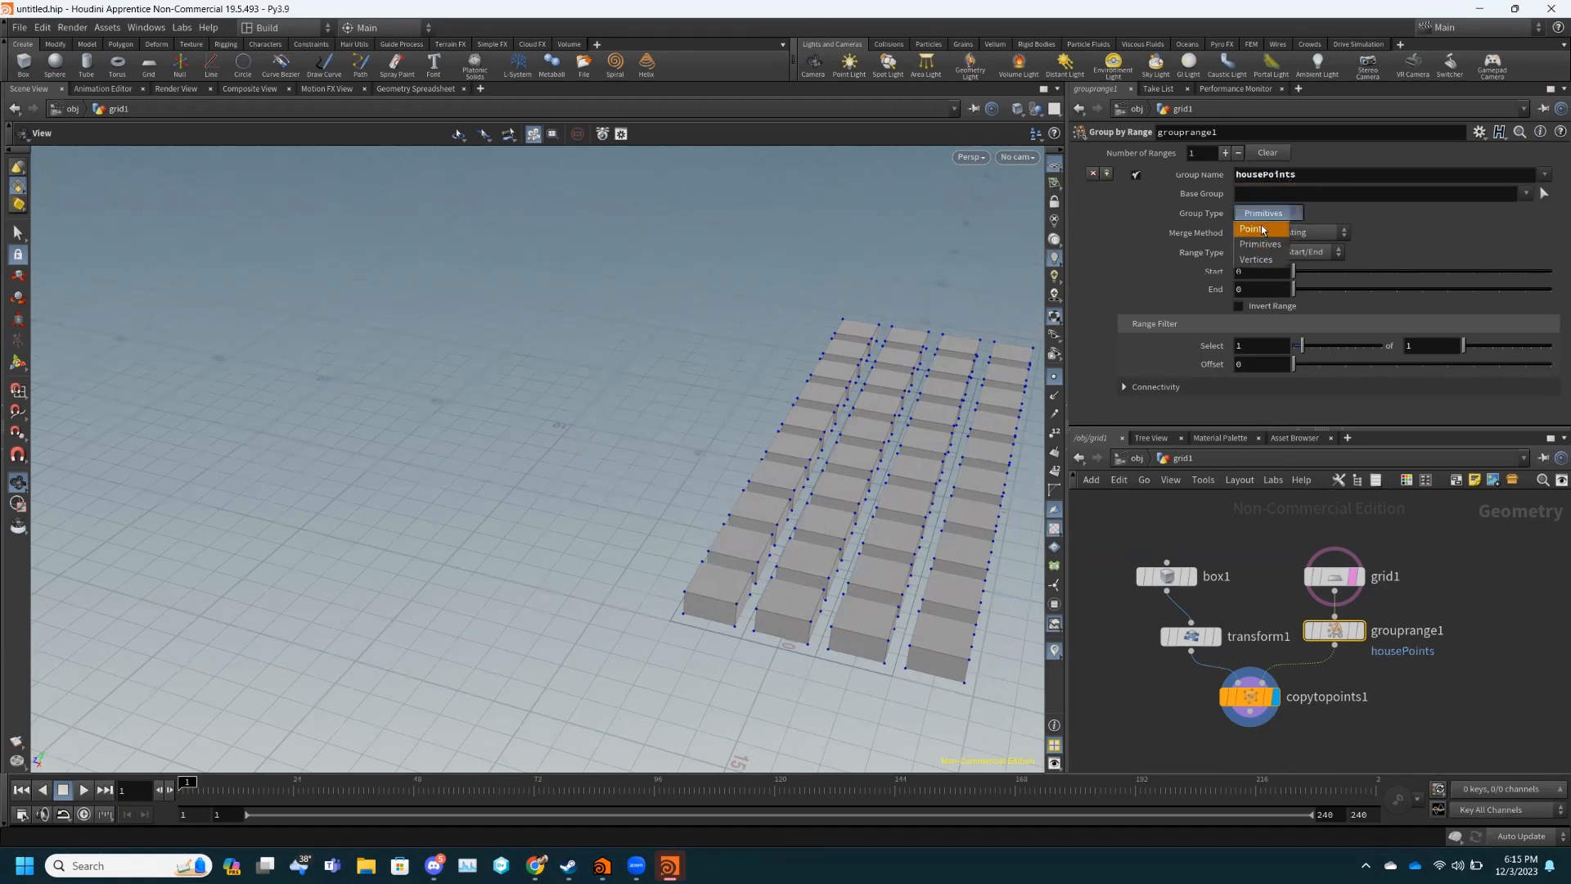
- Display the Group by Range node's output and set the end of its range to 30
click(1356, 630)
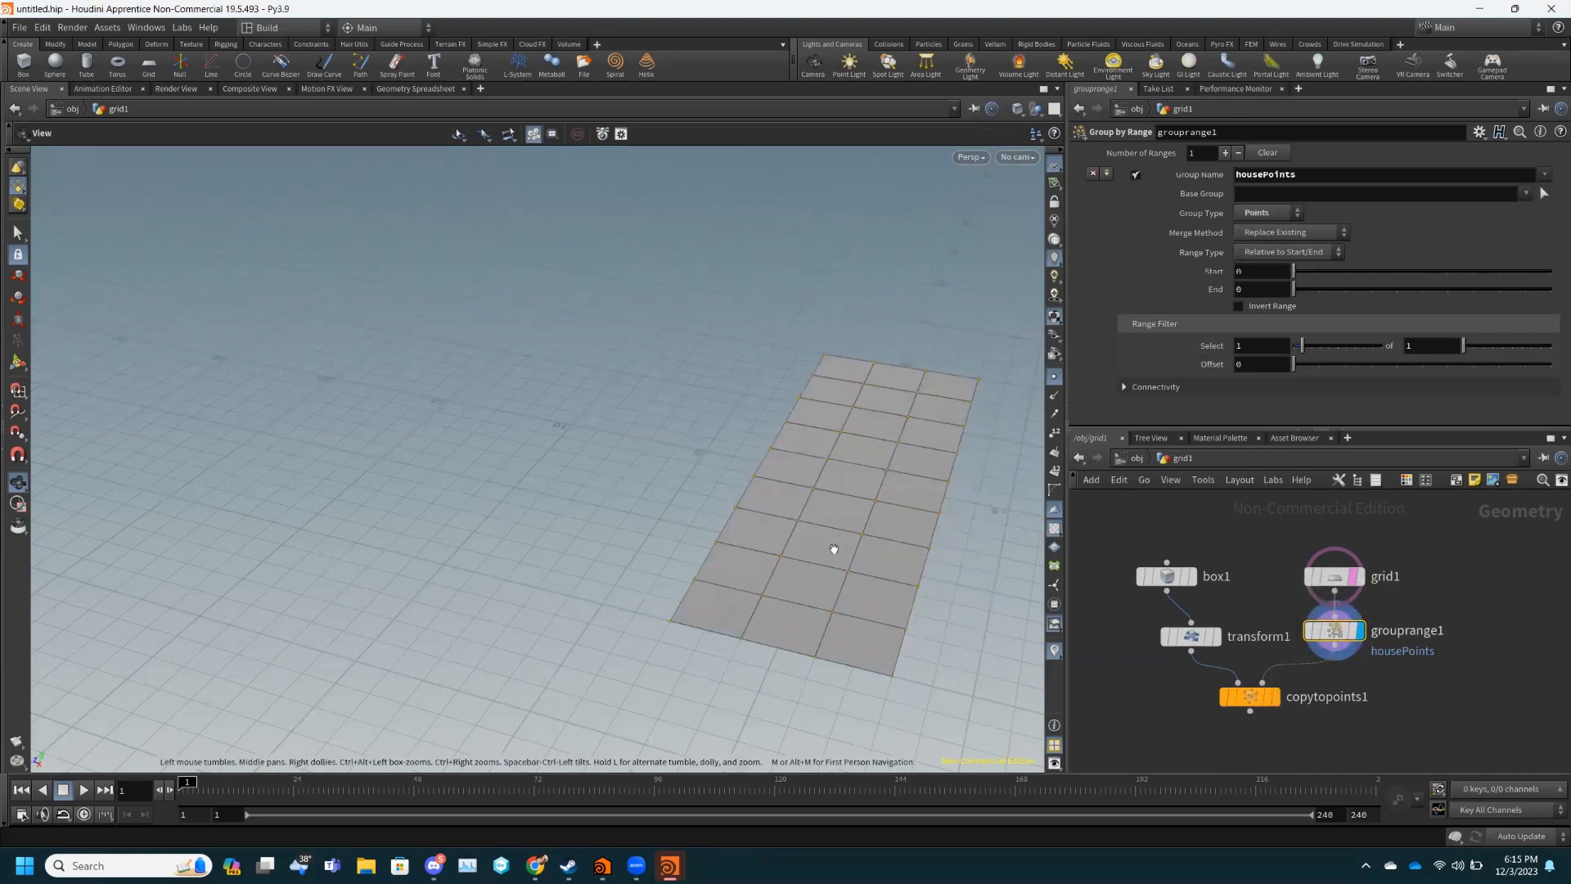
scroll(887, 526, up, 3)
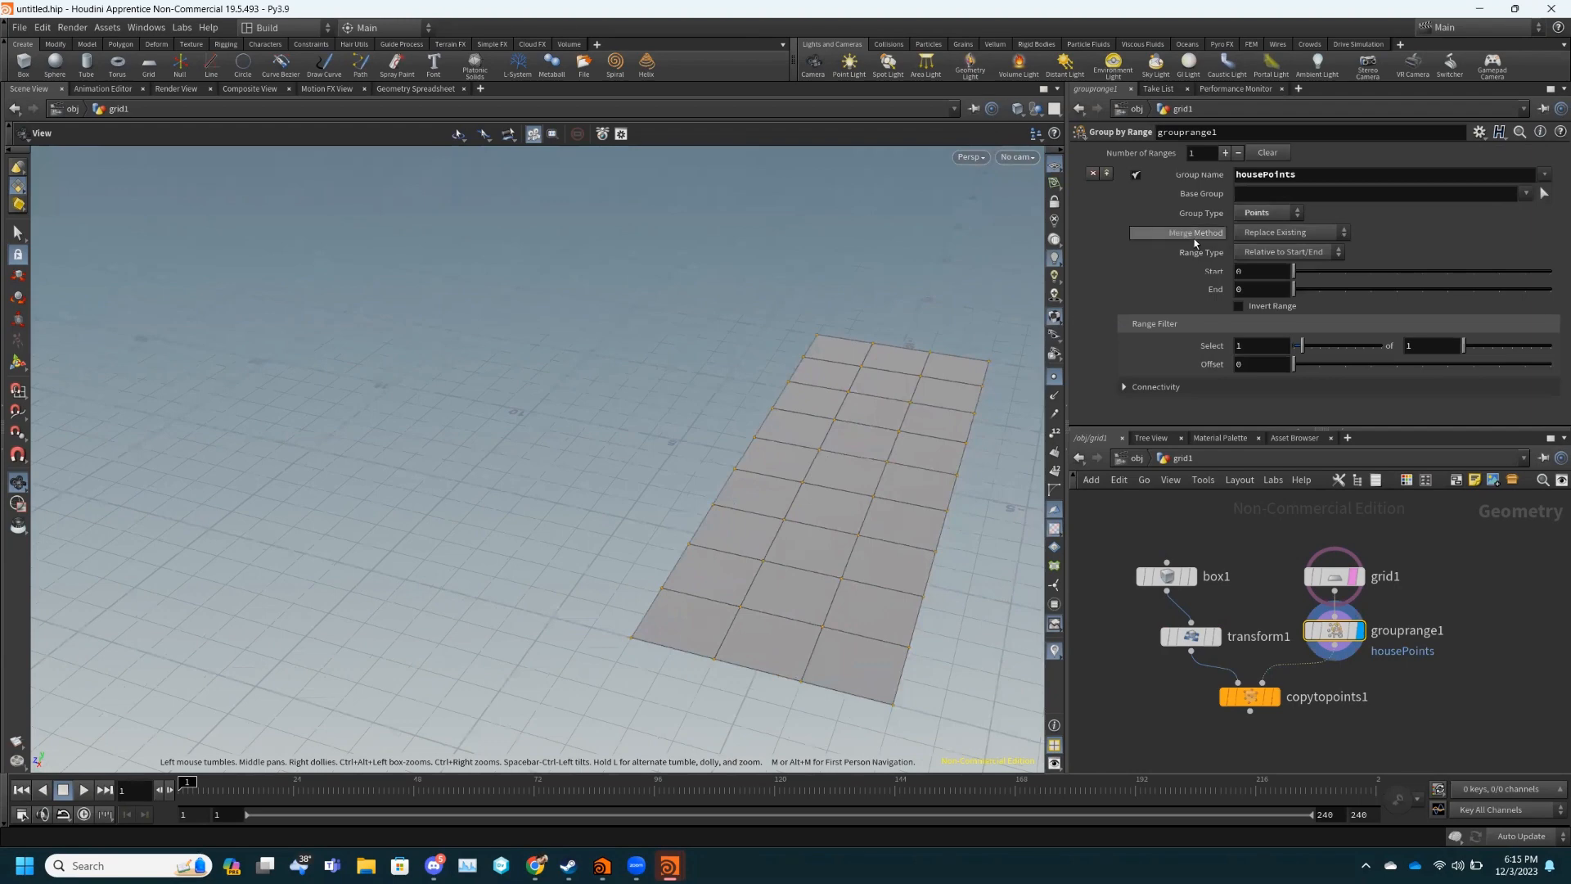
click(1271, 272)
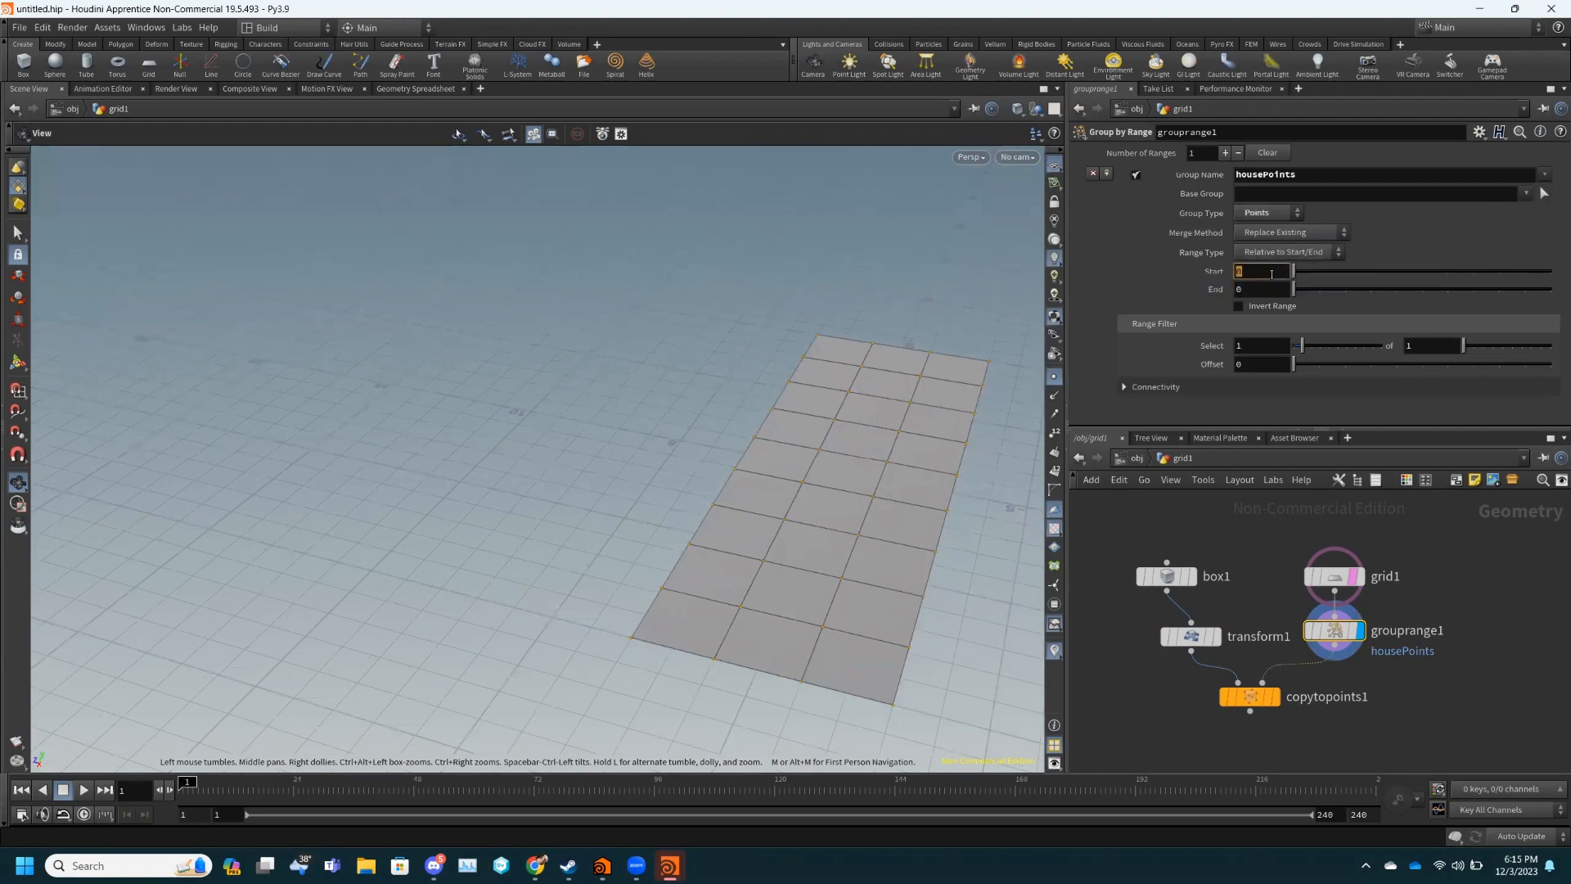
click(1258, 288)
text(30)
key(Return)
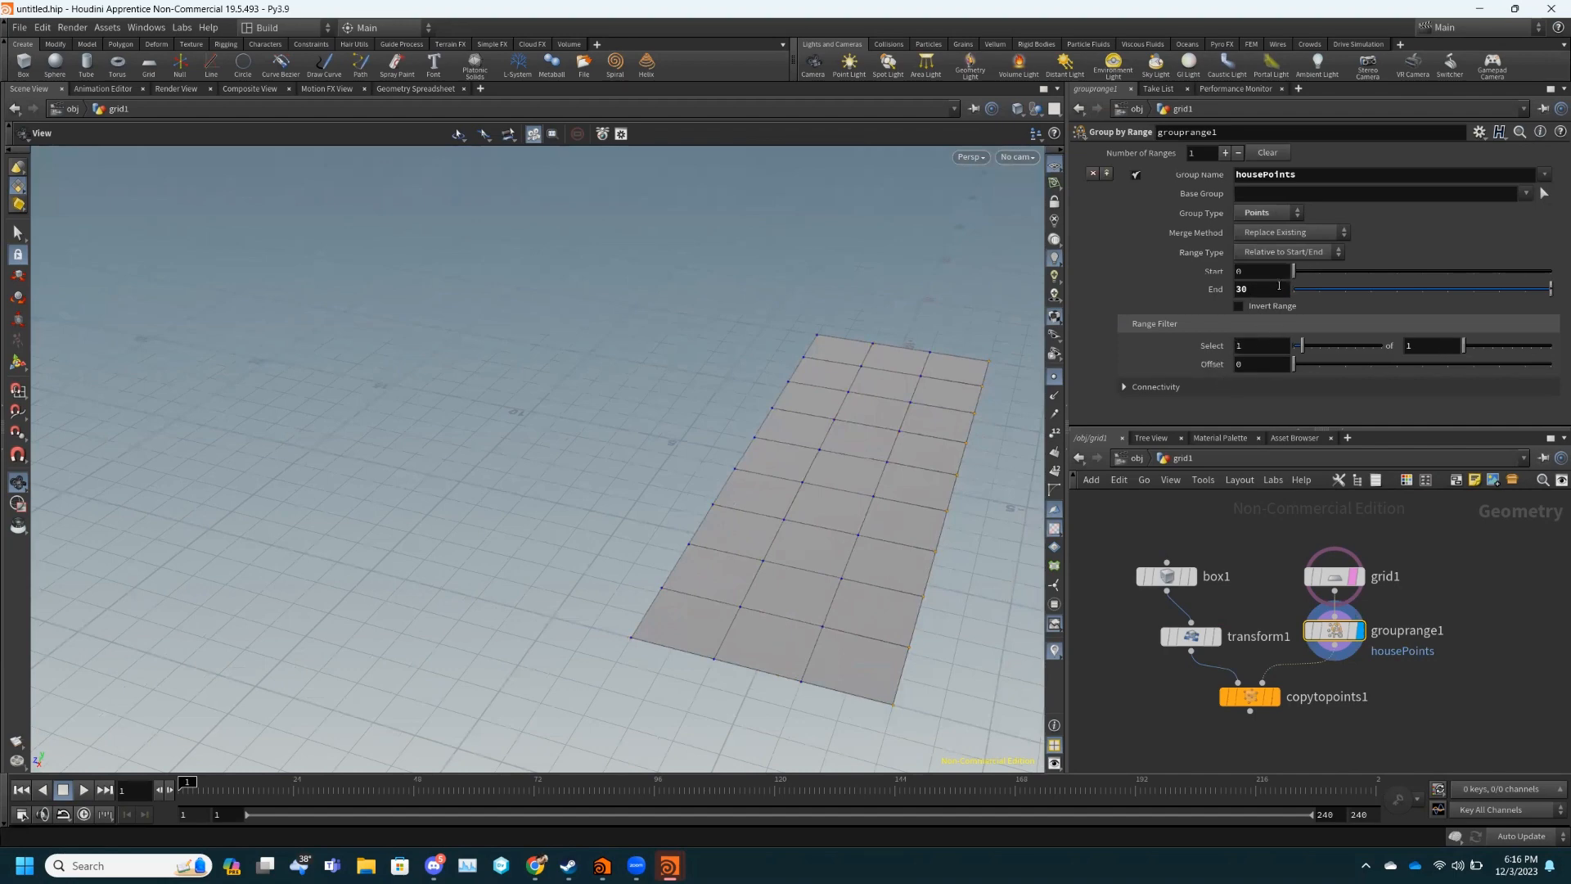
- Set the housePoints group's range type to Start/End with an end value of 40
click(1273, 251)
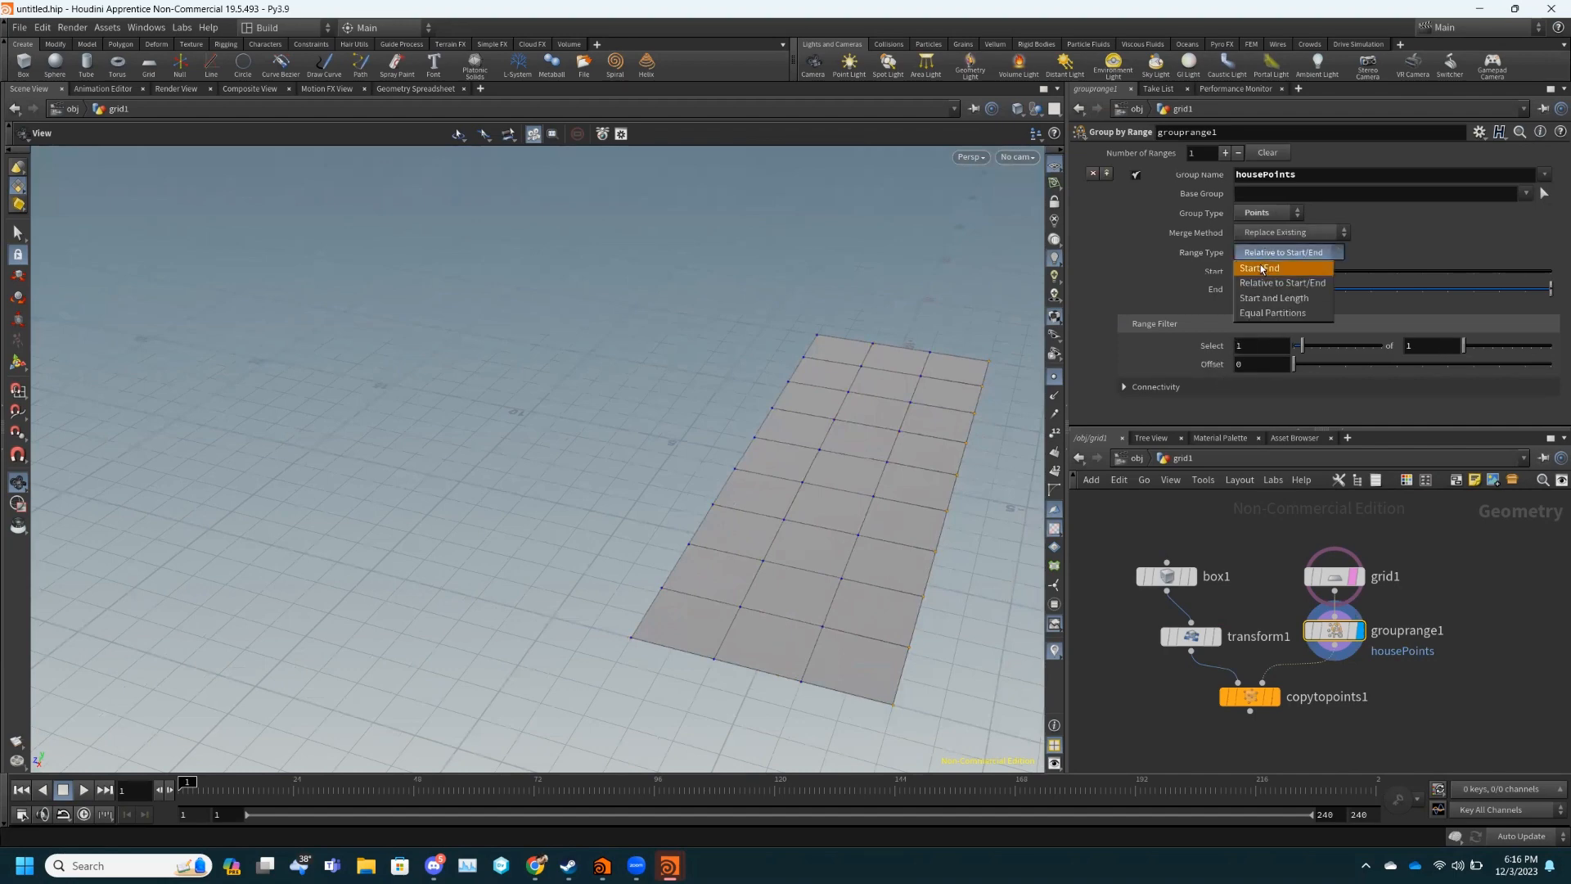
click(1268, 261)
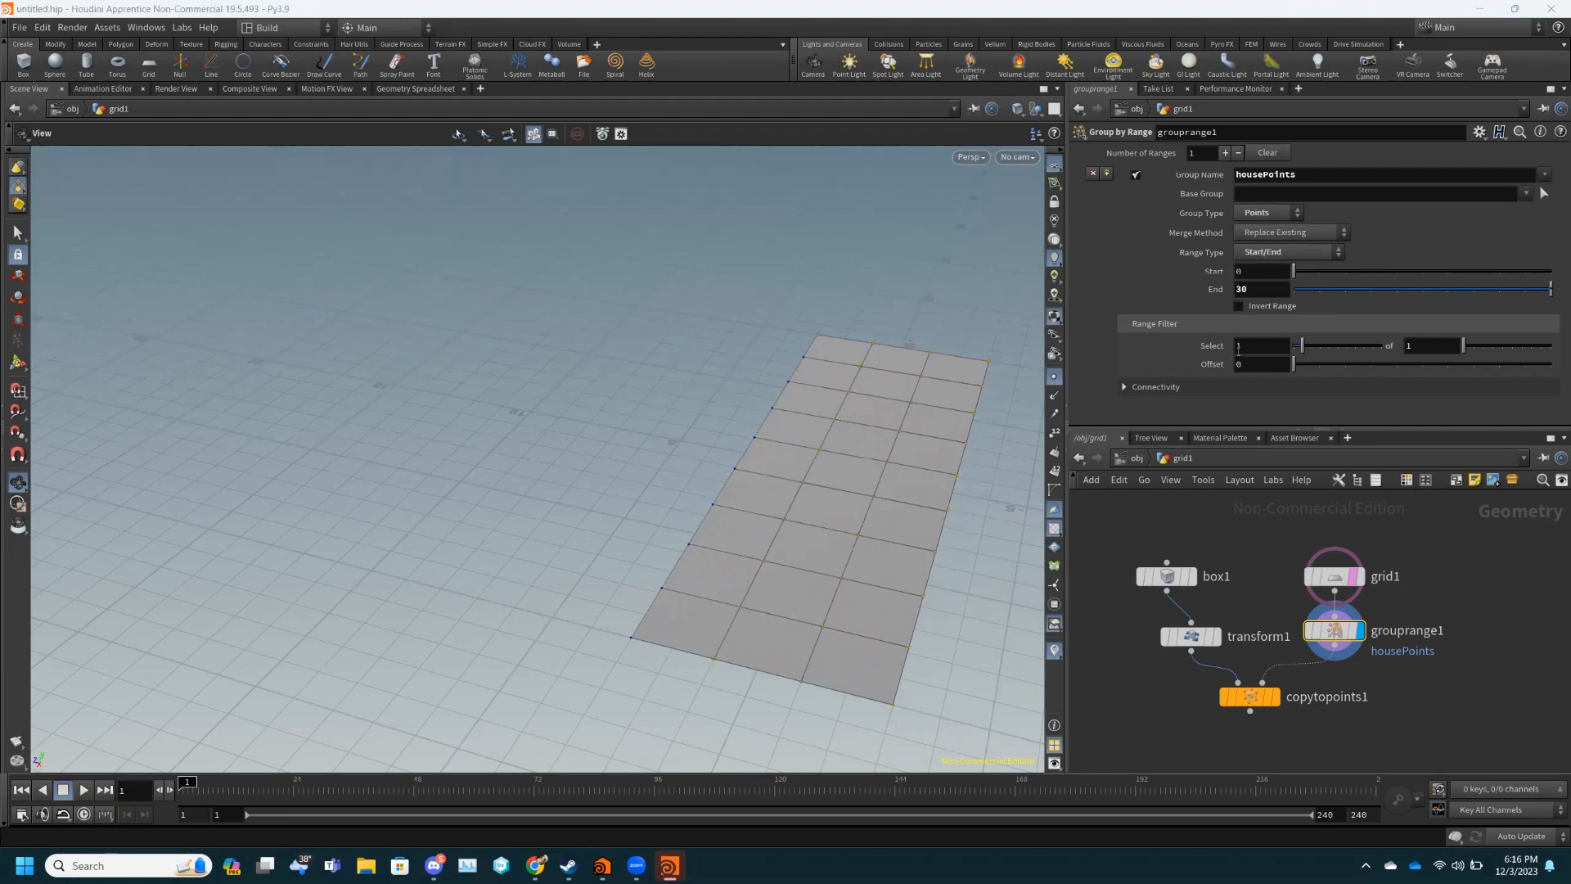
click(1261, 291)
key(BackSpace)
key(BackSpace)
text(40)
key(Return)
- Set the housePoints group's range filter to select 10 of 20 points
click(1253, 347)
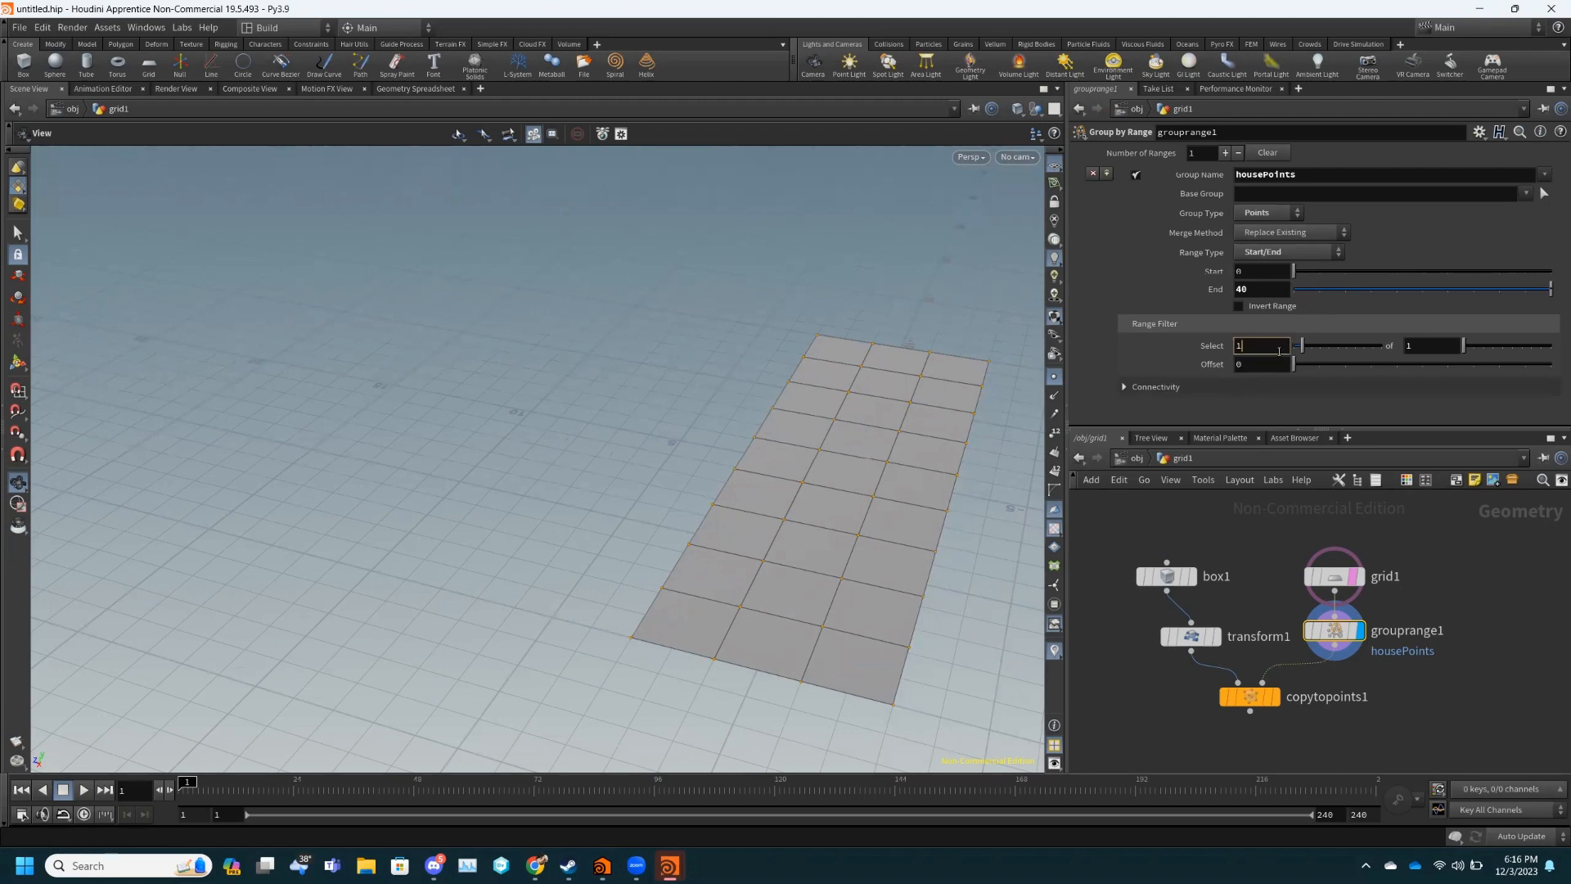
text(0)
key(Return)
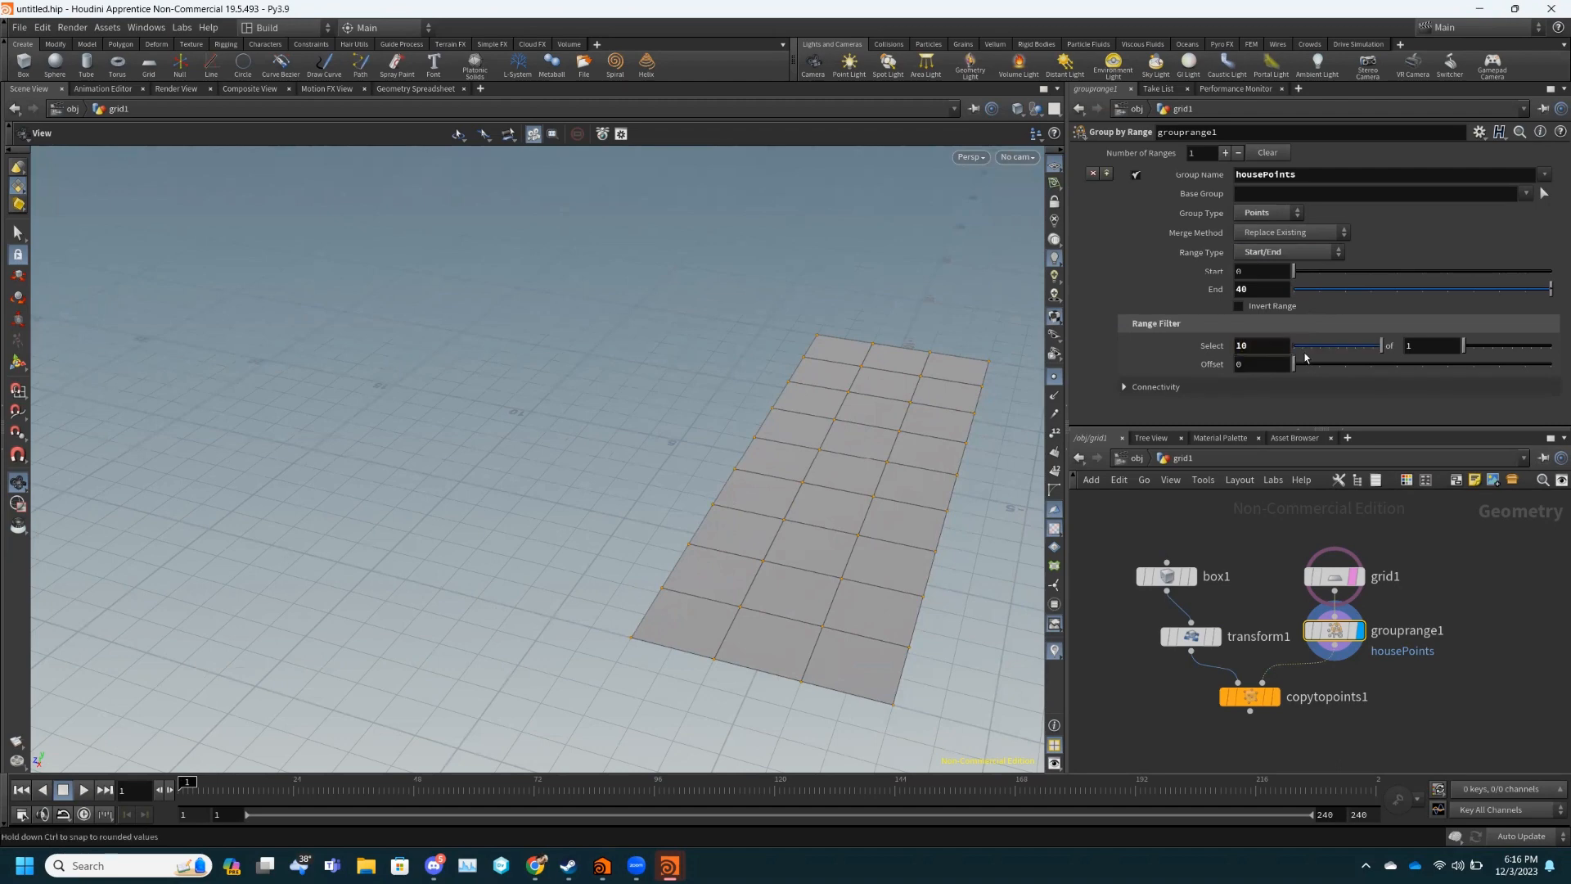
double_click(1434, 347)
text(20)
key(Return)
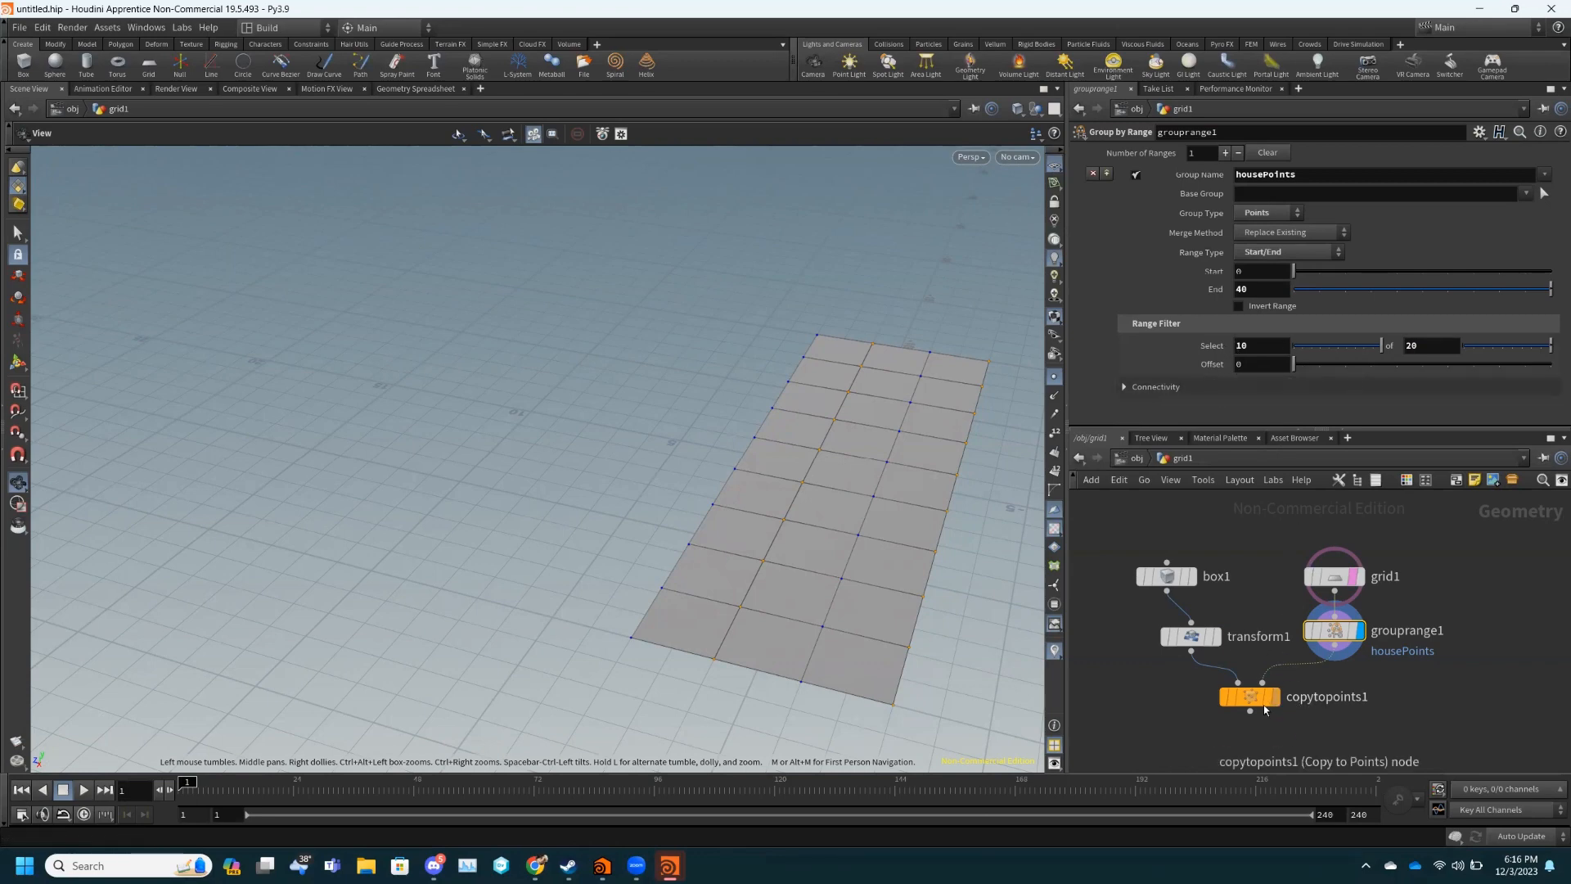
- Set the Copy to Points node's target points to the housePoints group and display its output
mouse_move(1255, 702)
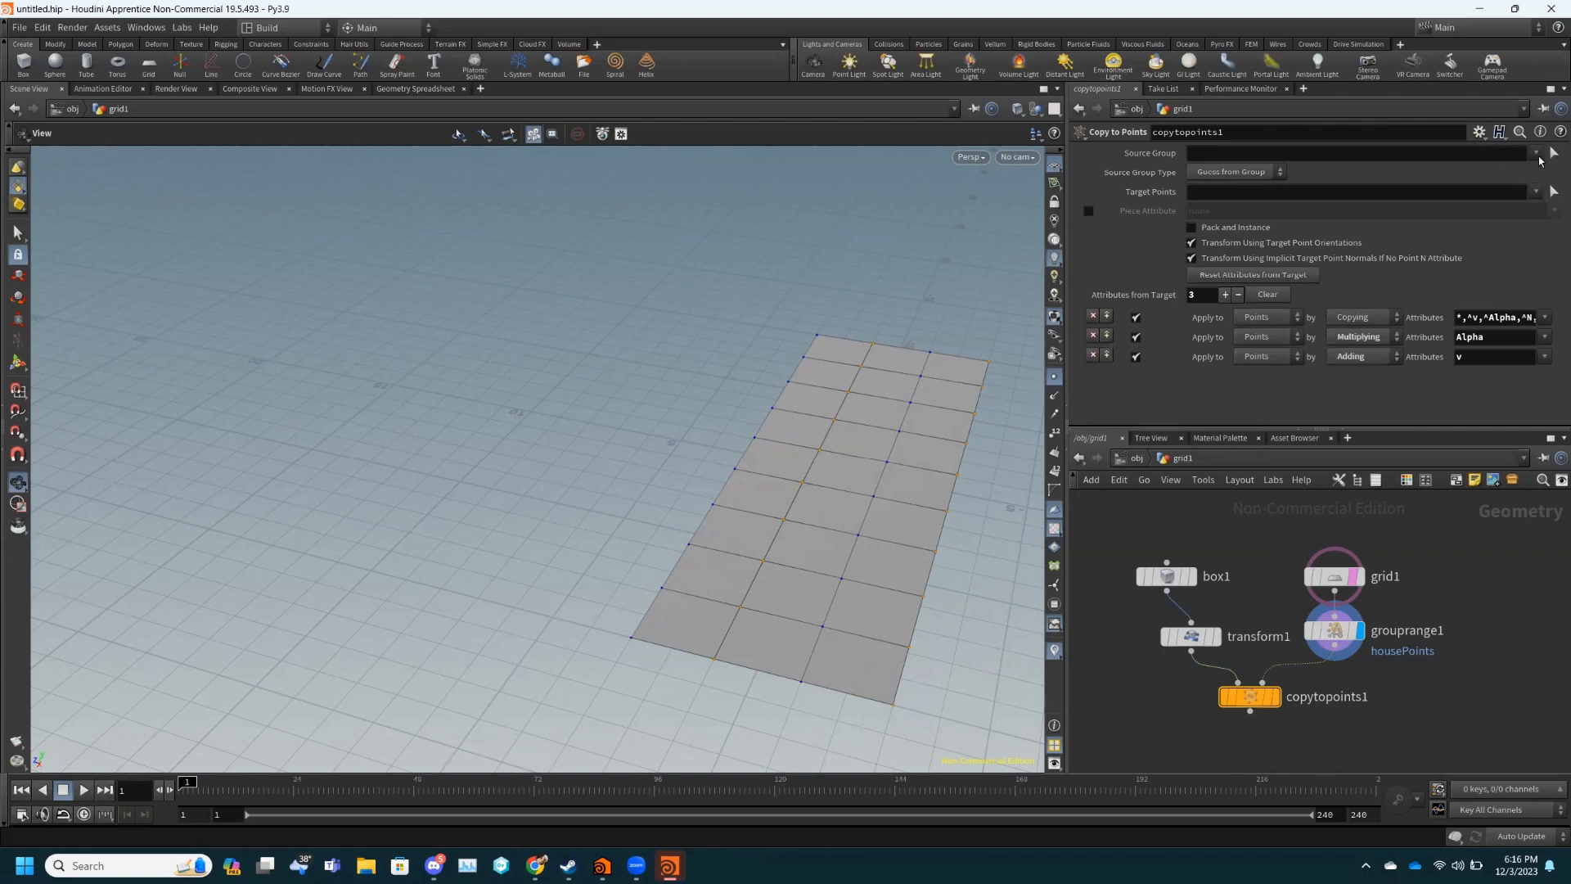
click(1536, 154)
click(1536, 192)
click(1465, 219)
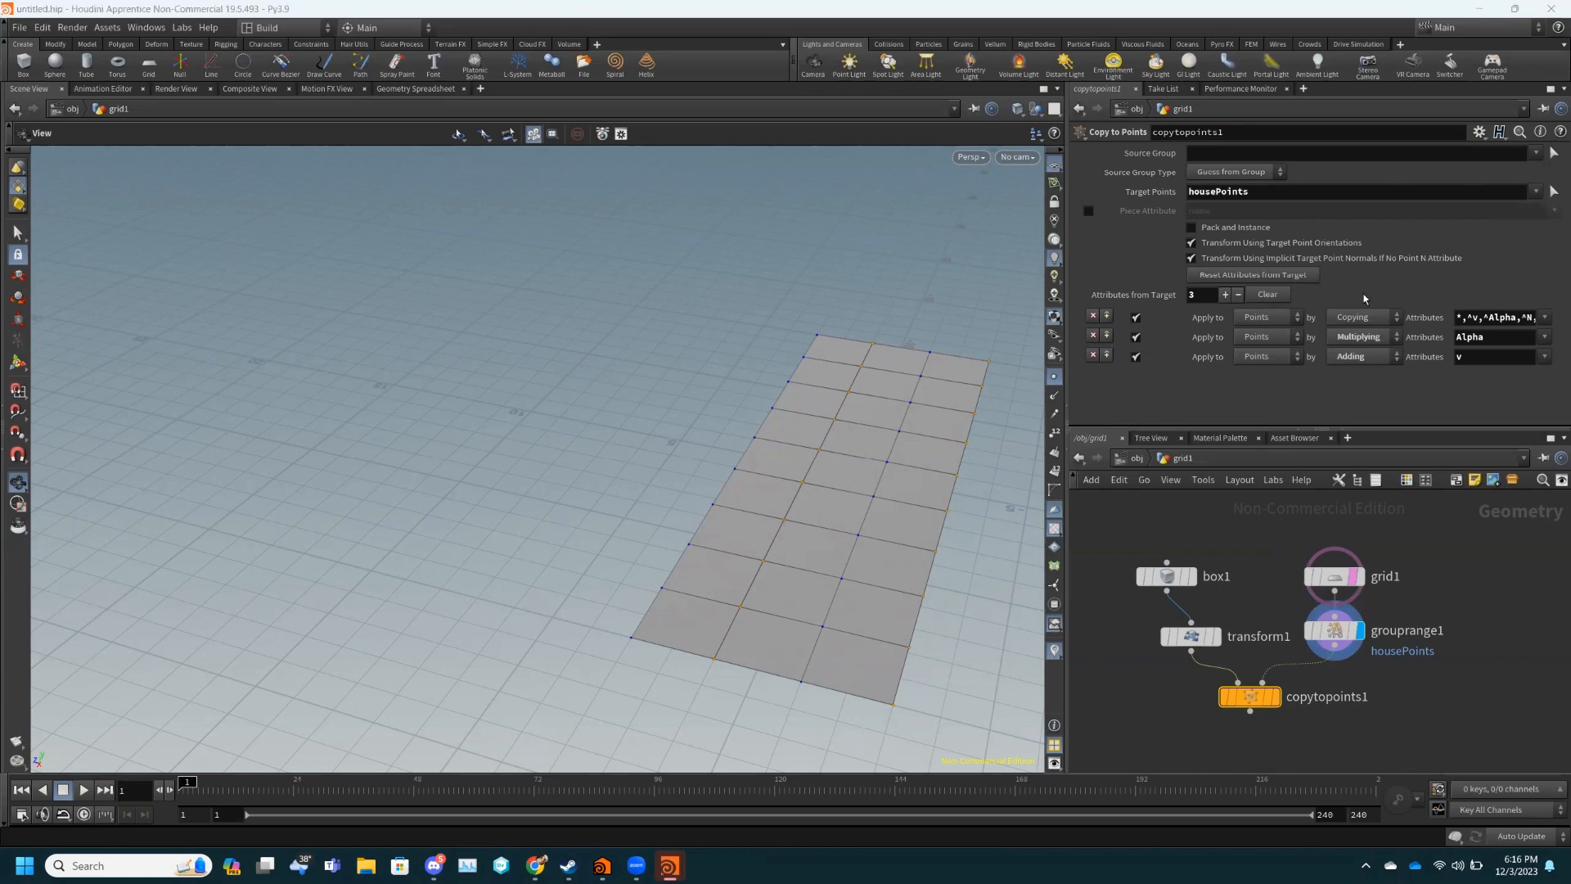
click(1281, 672)
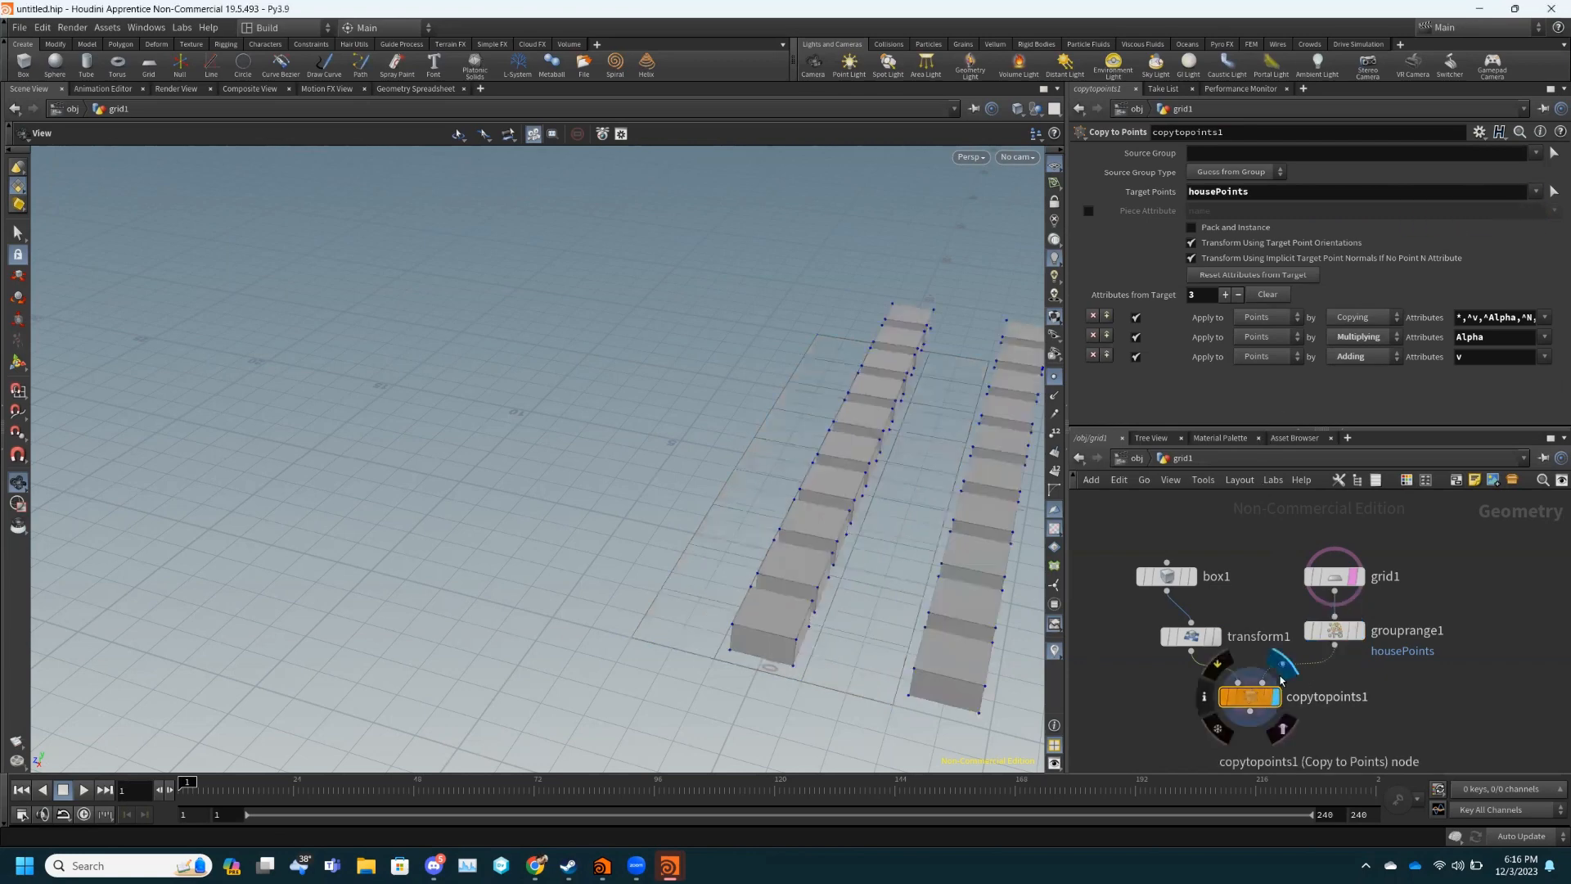
- In the Group by Range node's range filter, set the select count to 9 and the offset to 1
drag(934, 594, 589, 212)
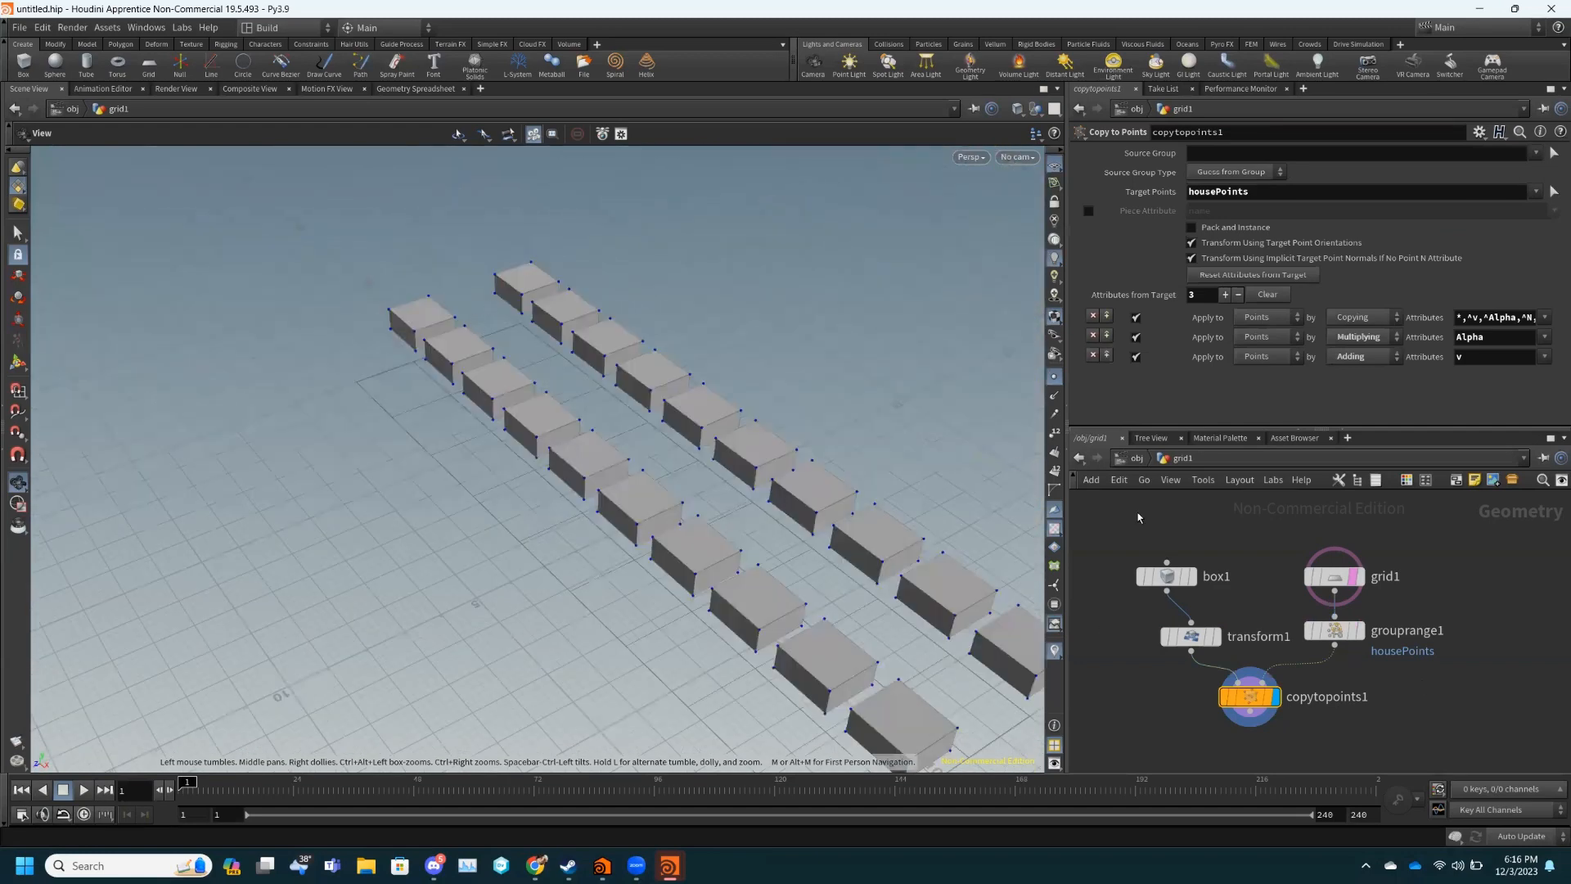
click(1334, 630)
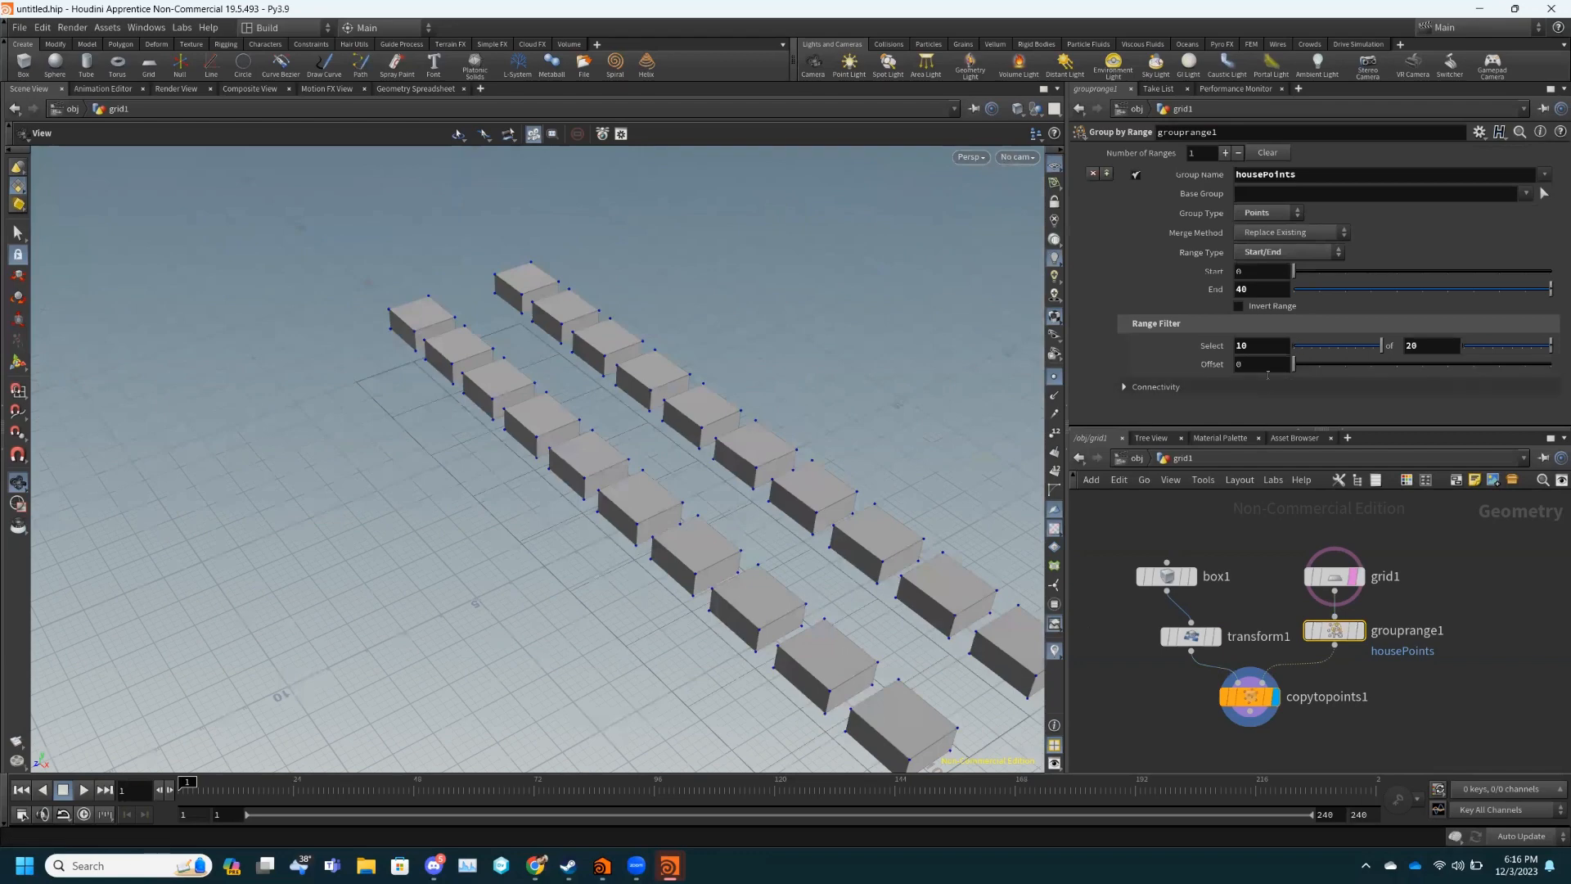
click(1270, 344)
text(9)
key(Return)
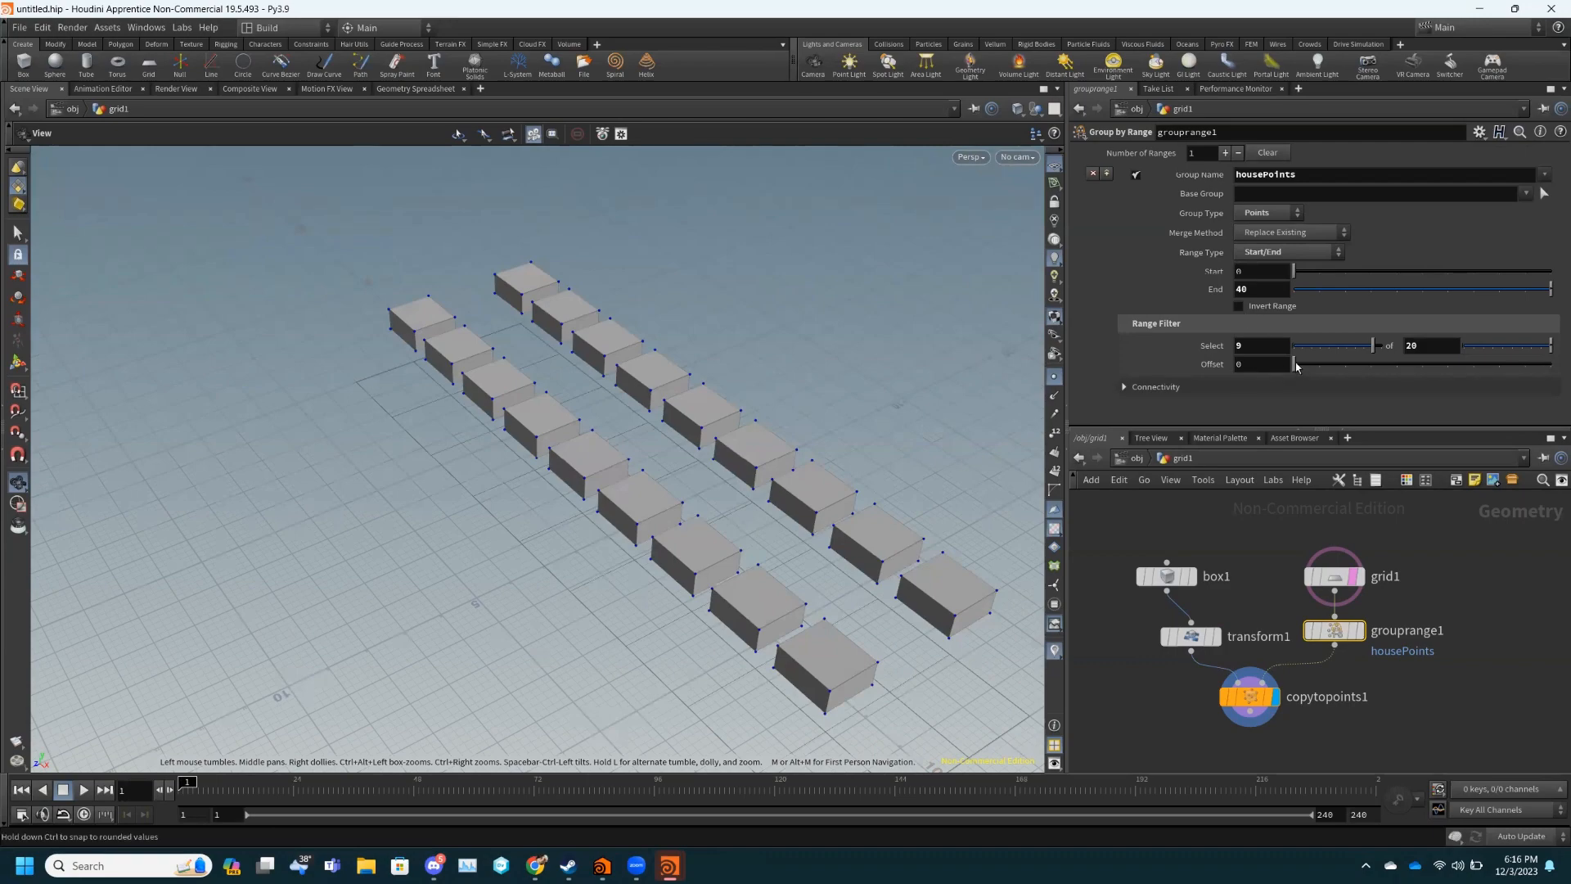
drag(1307, 366, 1319, 364)
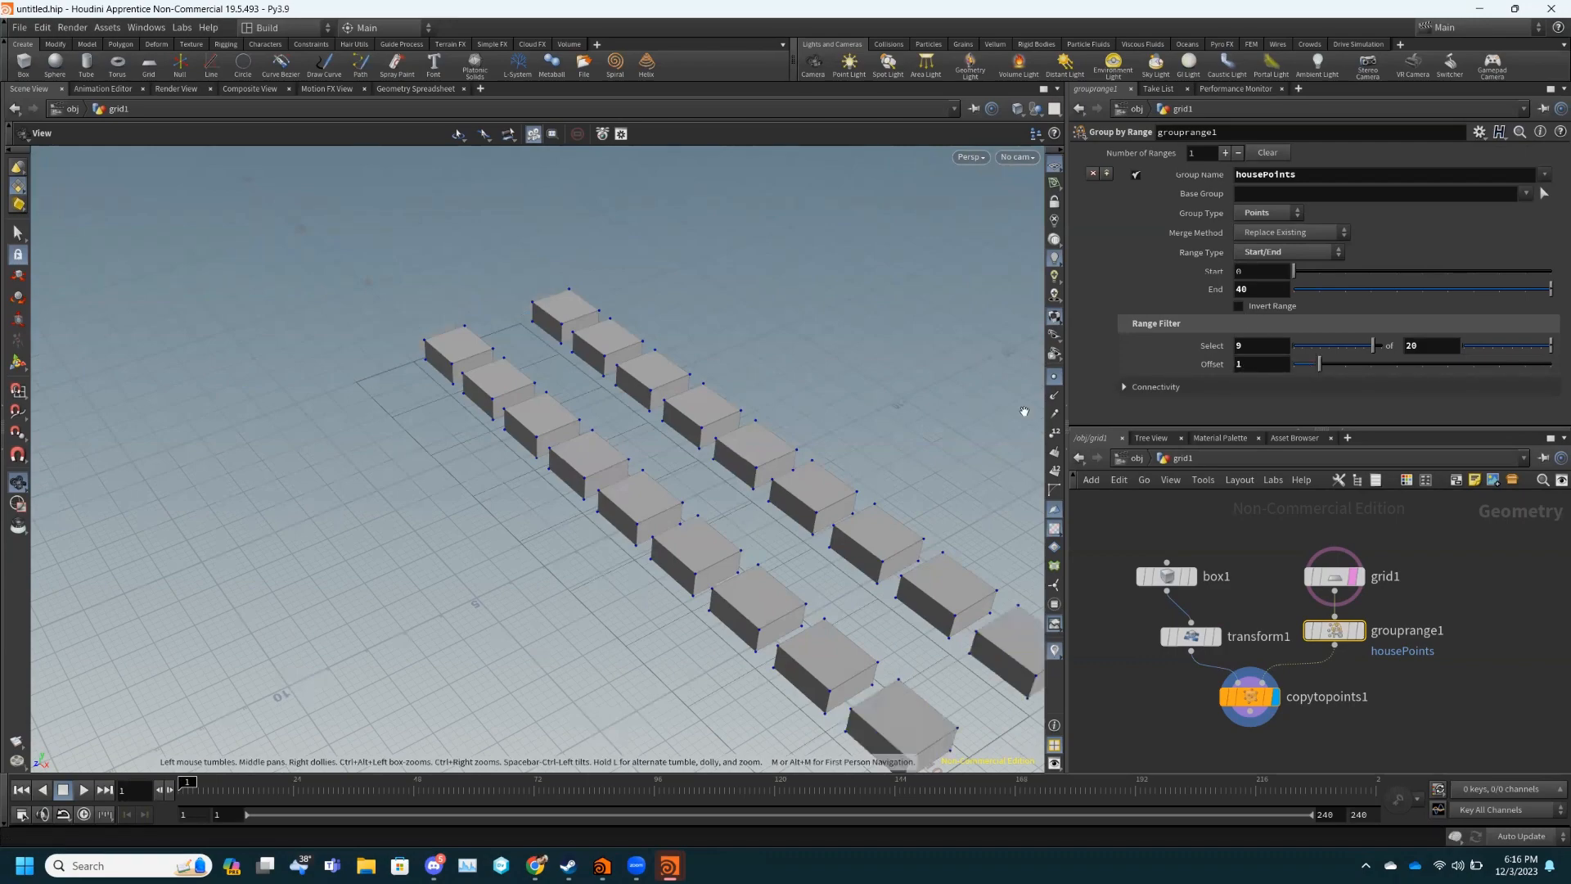
drag(733, 496, 577, 425)
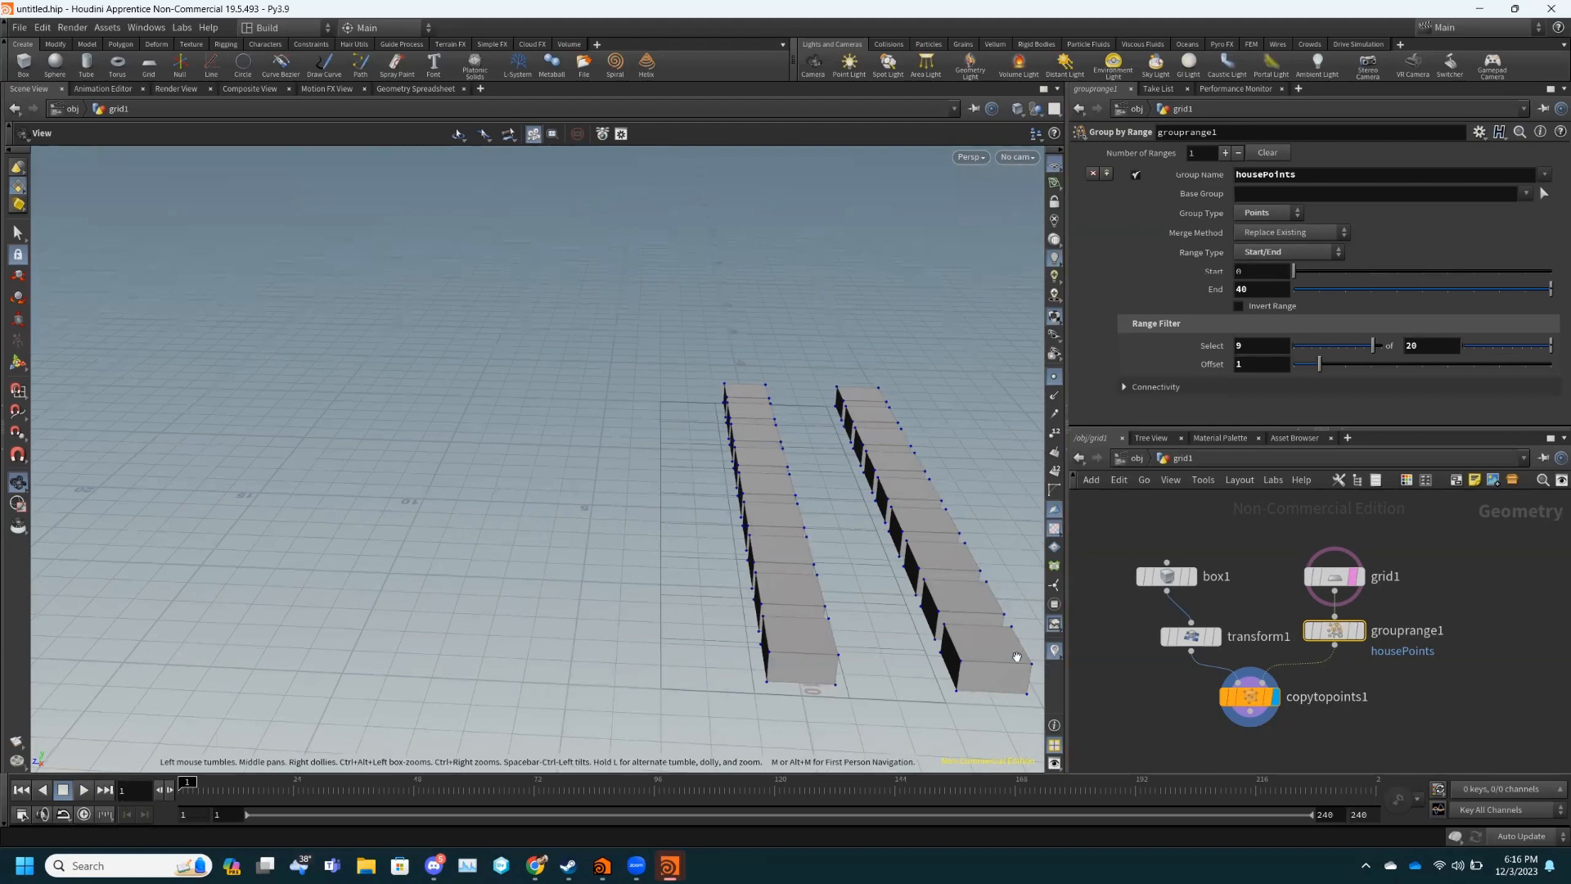
drag(1019, 654, 1015, 683)
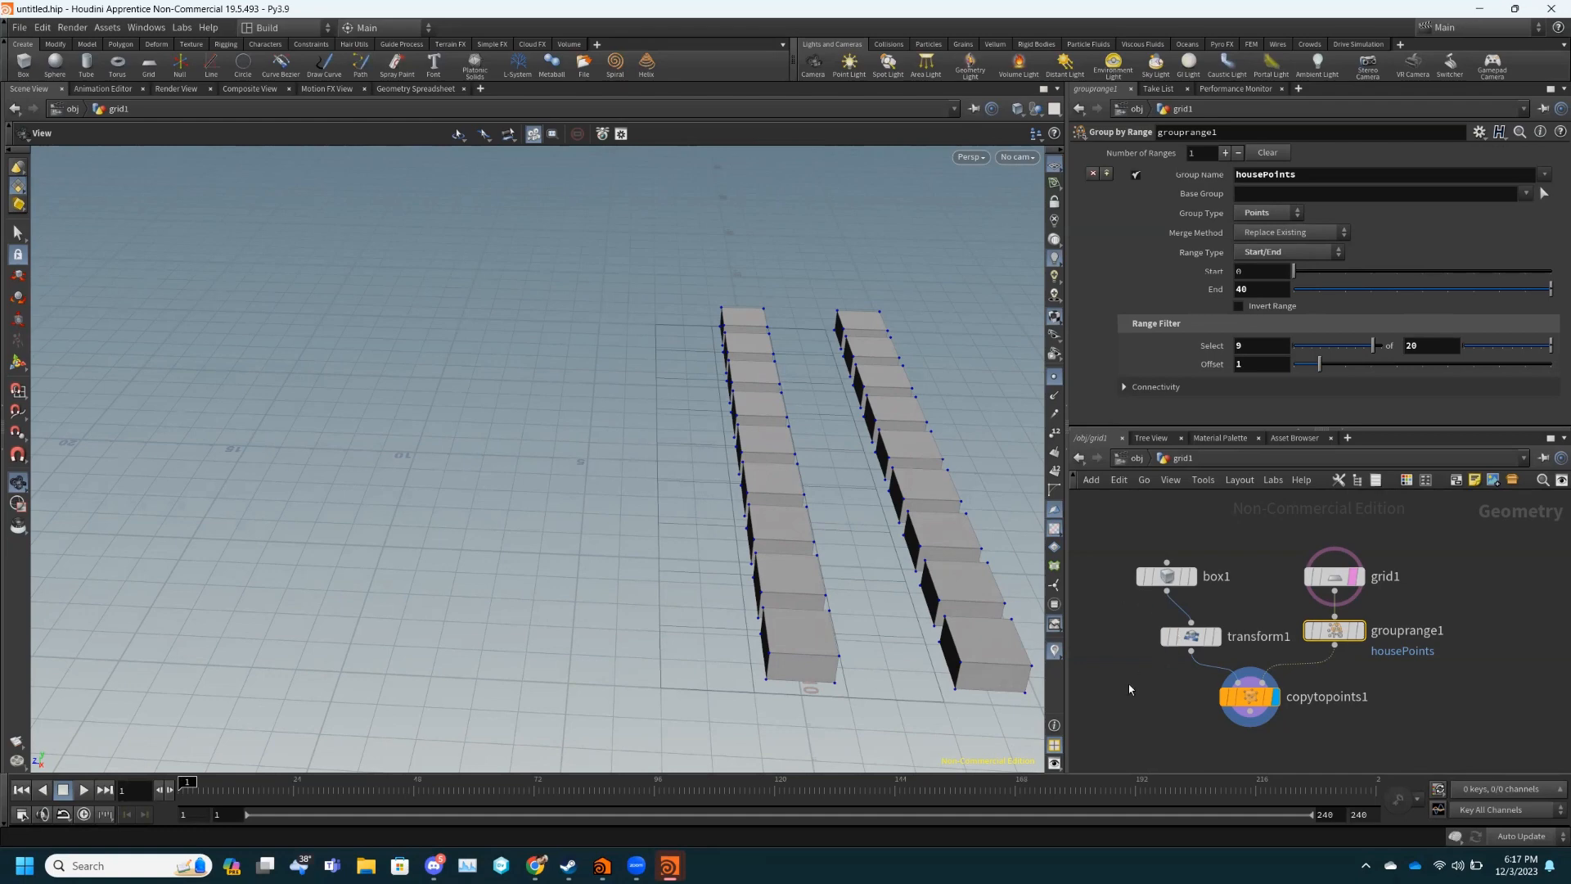
- Add a Merge node combining the Copy to Points output with the grid, and display the merged result
click(1170, 694)
scroll(1170, 694, down, 3)
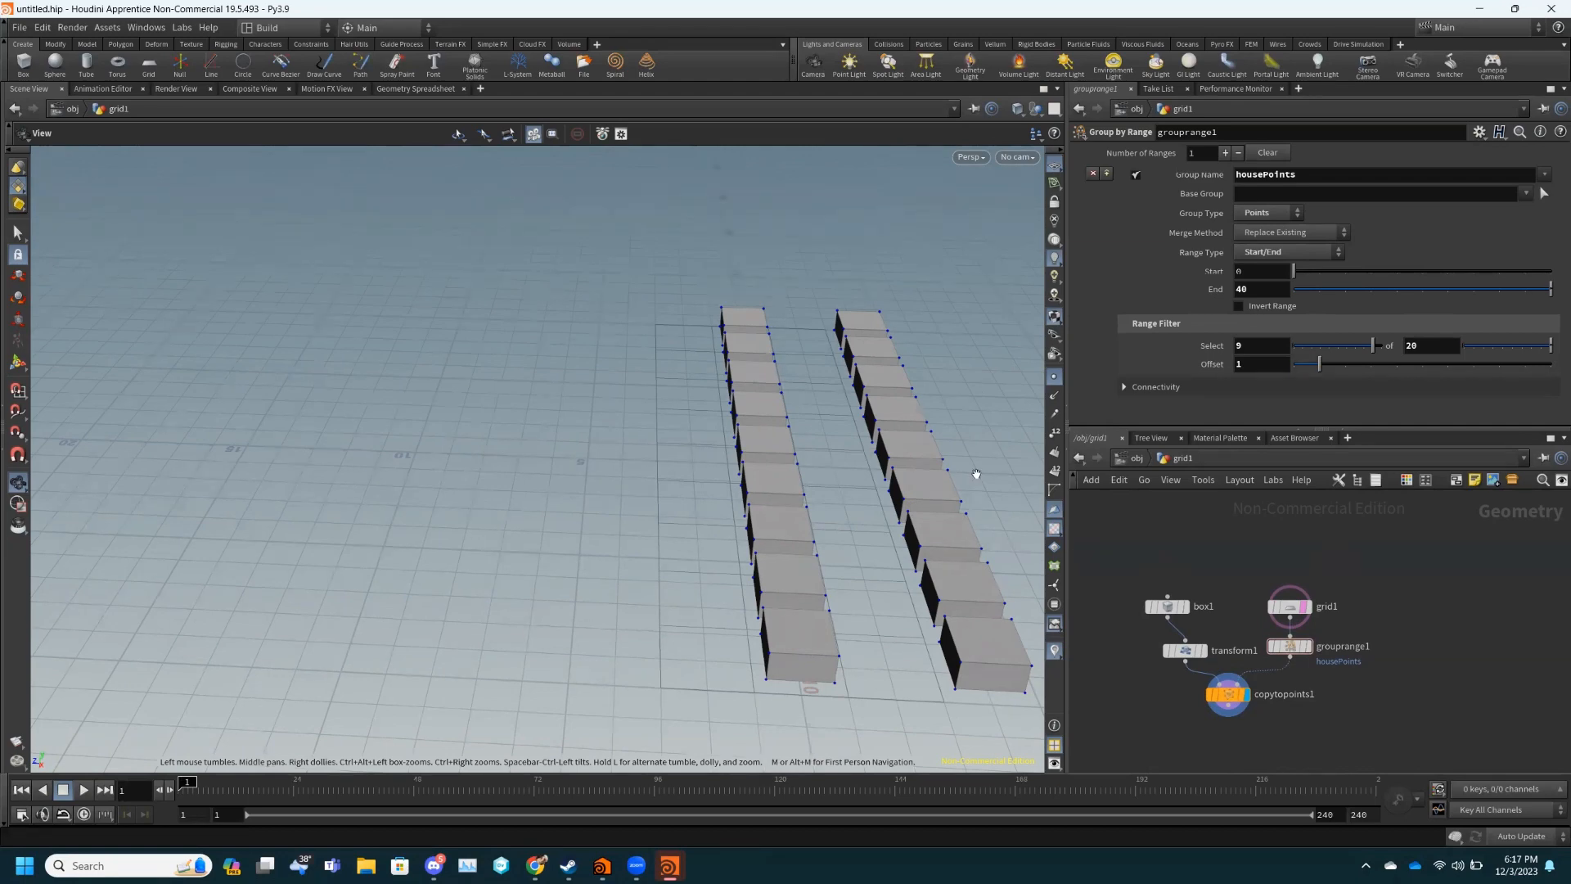
key(Tab)
text(me)
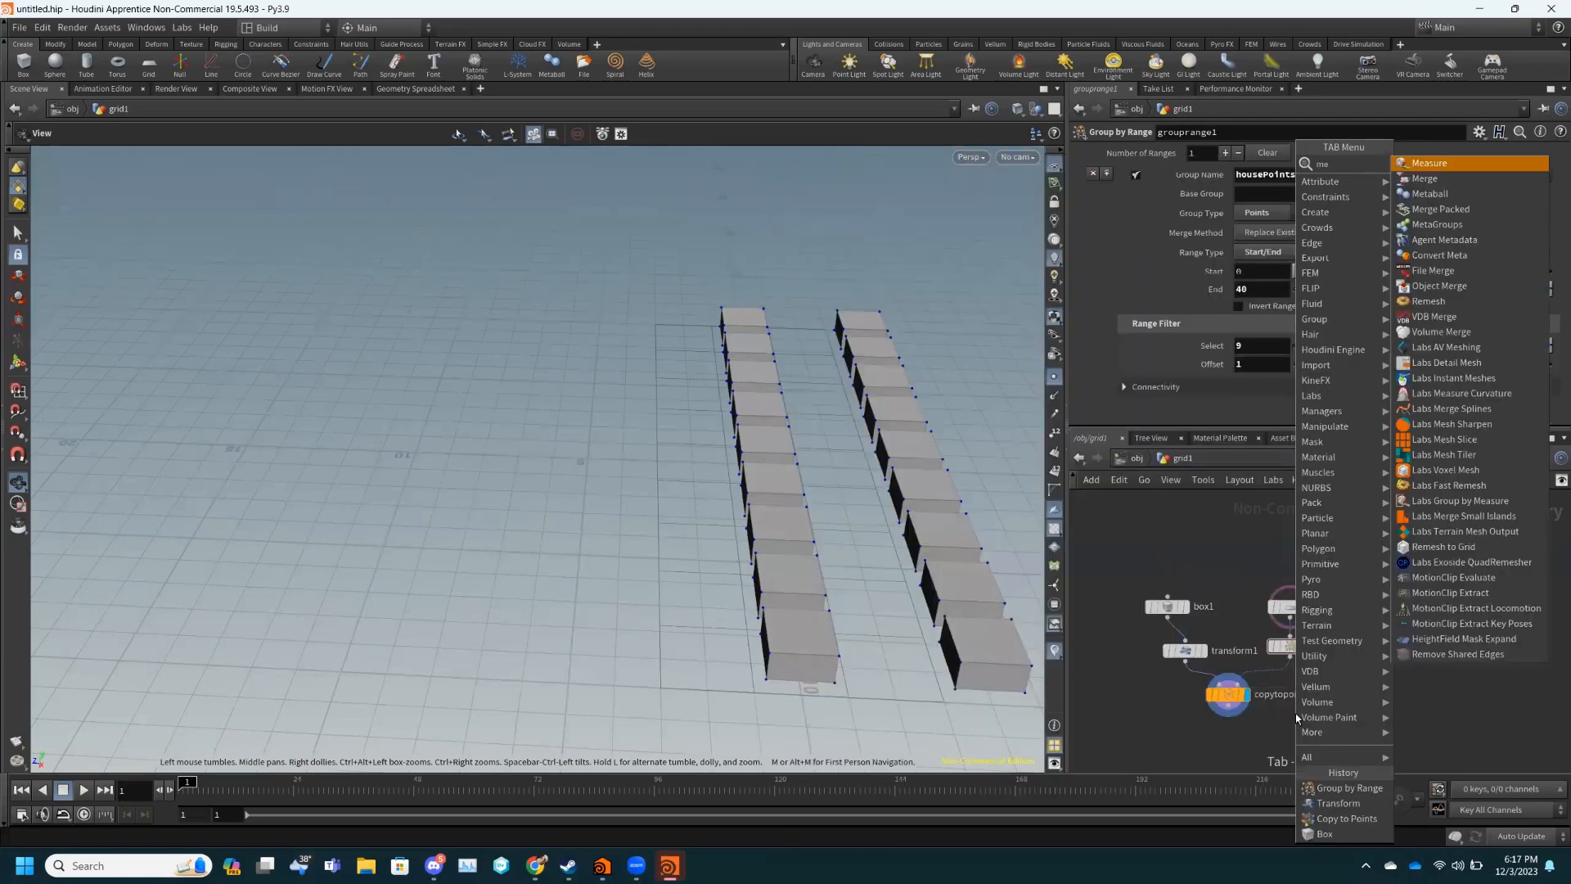
click(1428, 178)
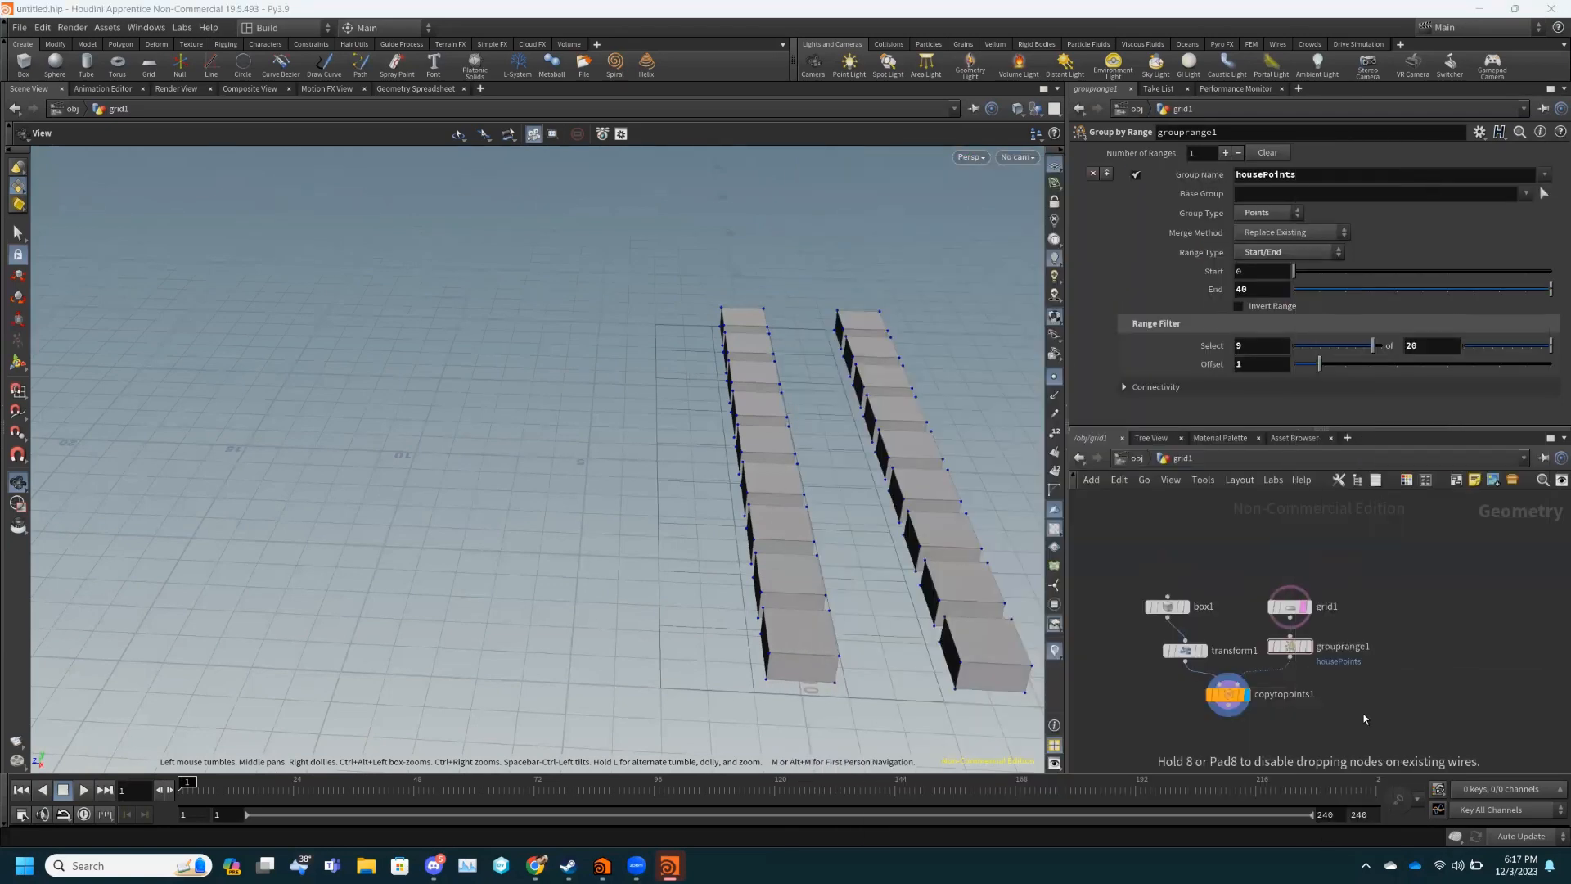
click(1317, 748)
drag(1227, 717, 1317, 734)
drag(1290, 626, 1319, 739)
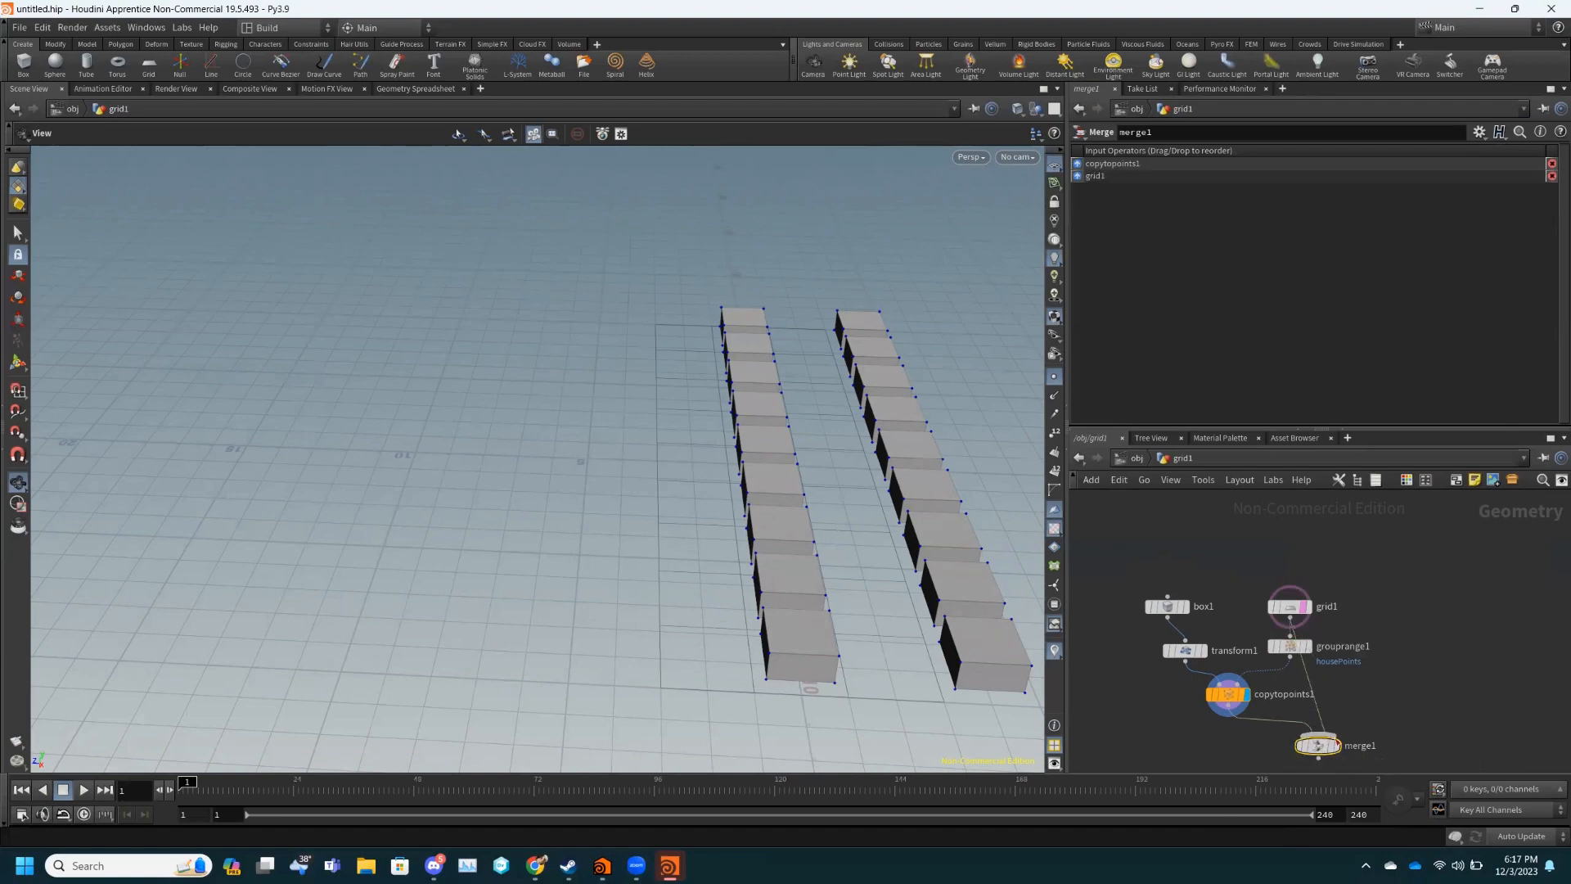
click(1333, 745)
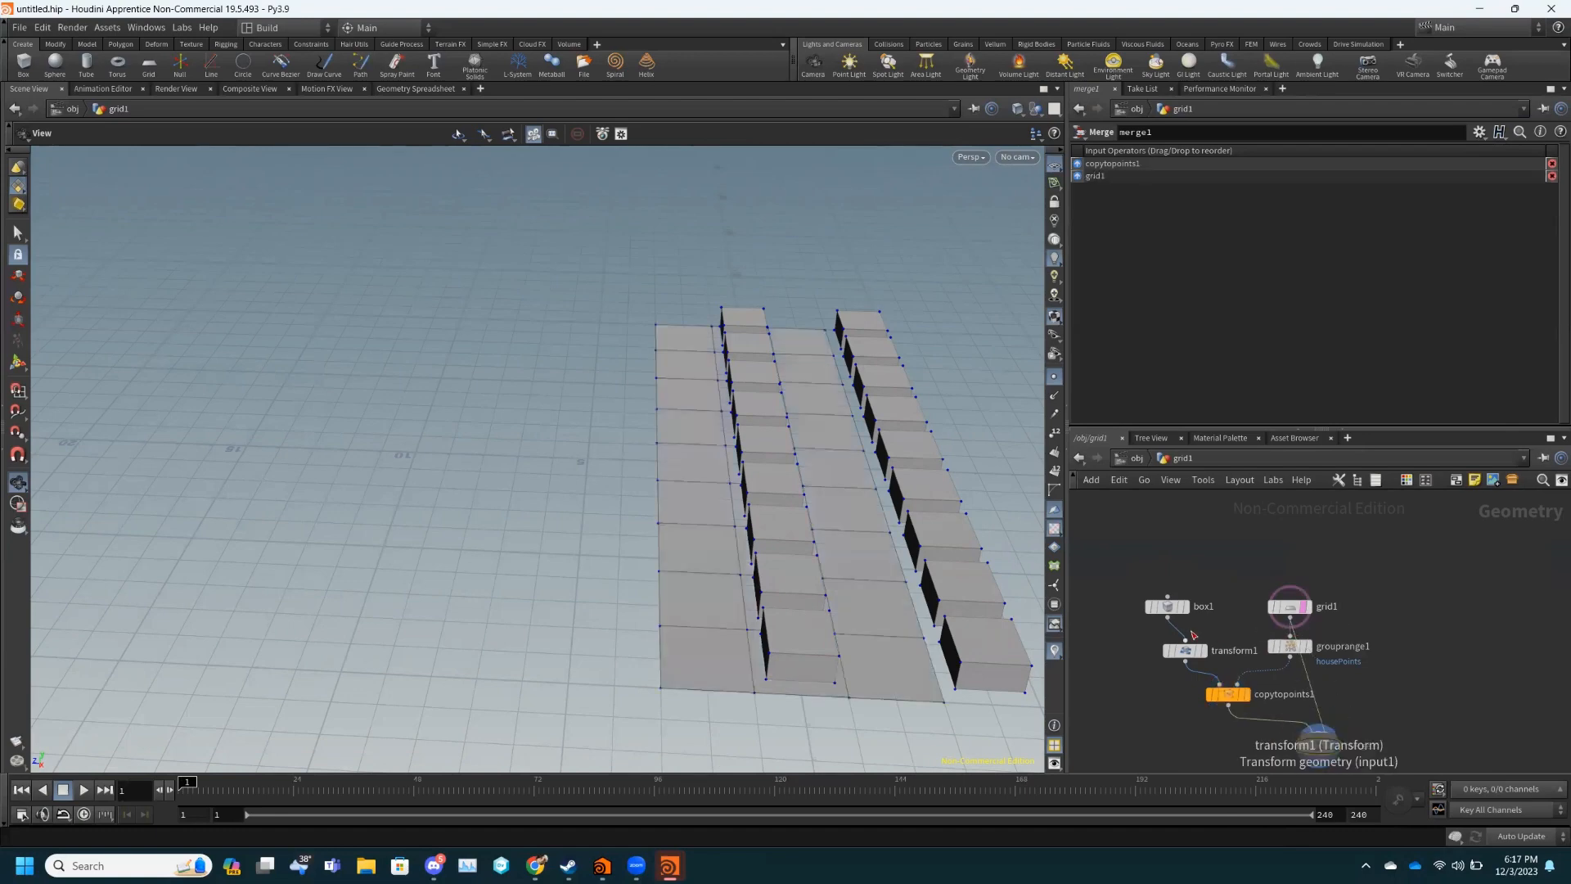
- Compare the grid alone with the merged result to check how the box rows sit on it
drag(997, 690, 929, 716)
drag(905, 635, 1067, 656)
click(1313, 584)
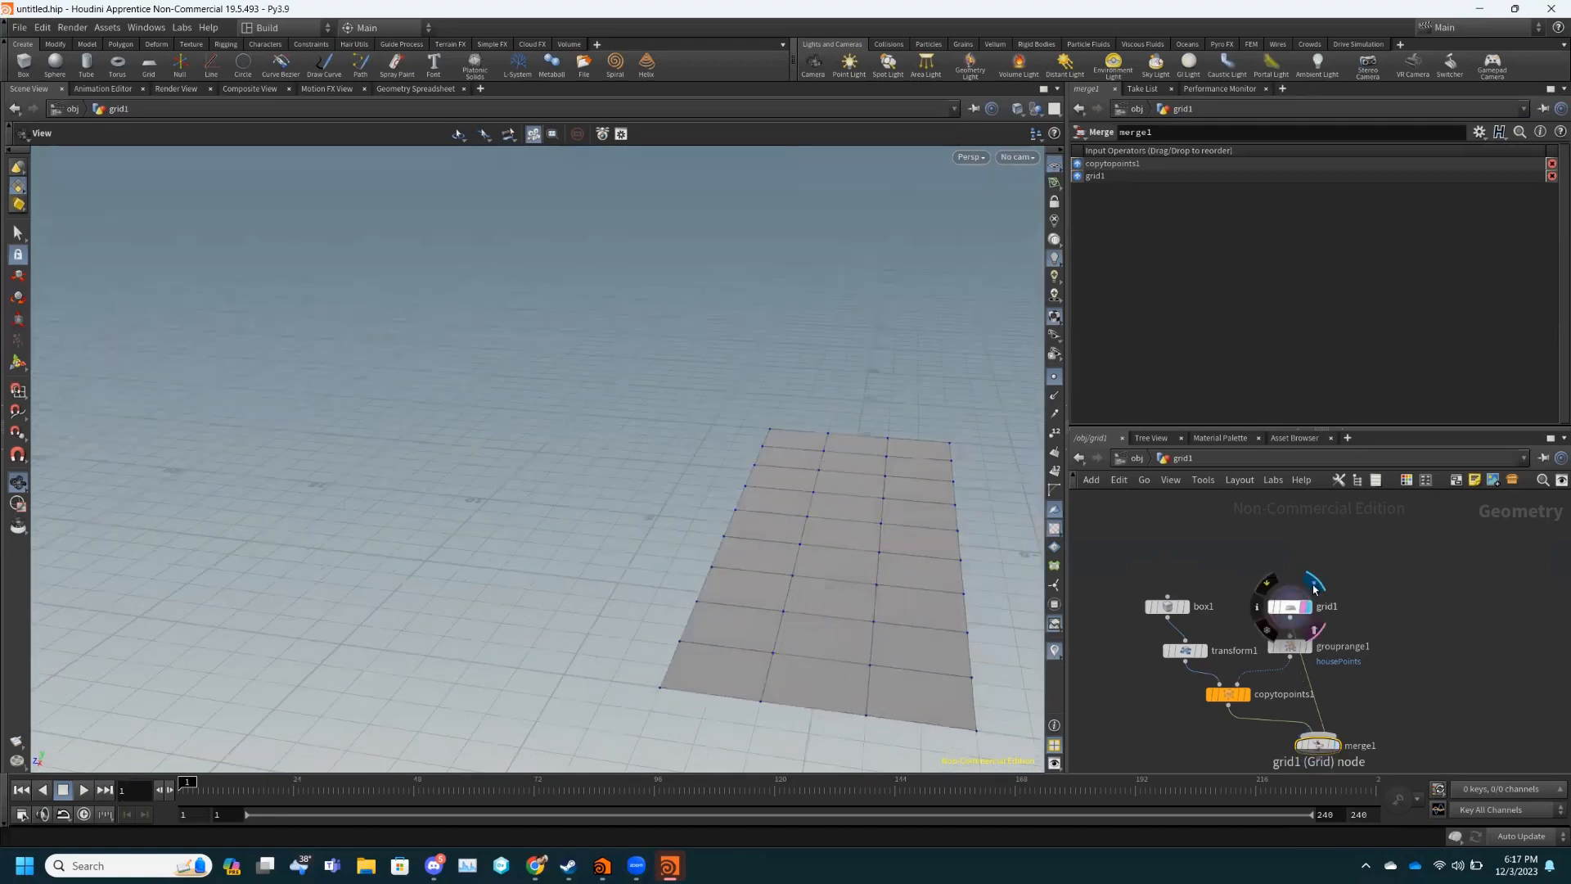
click(1332, 742)
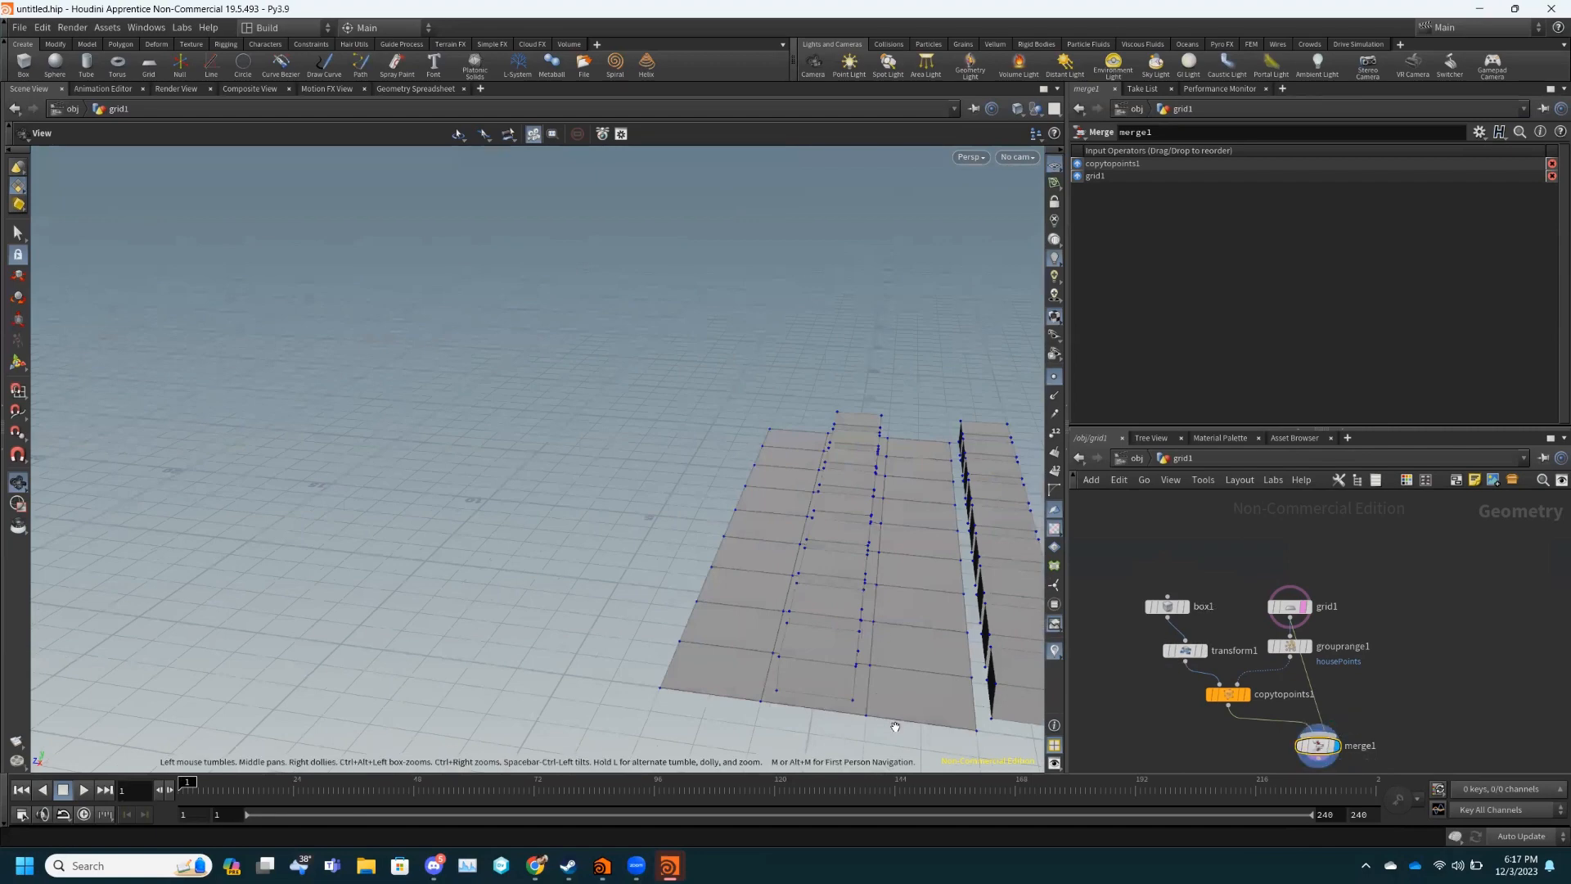
drag(896, 727, 994, 667)
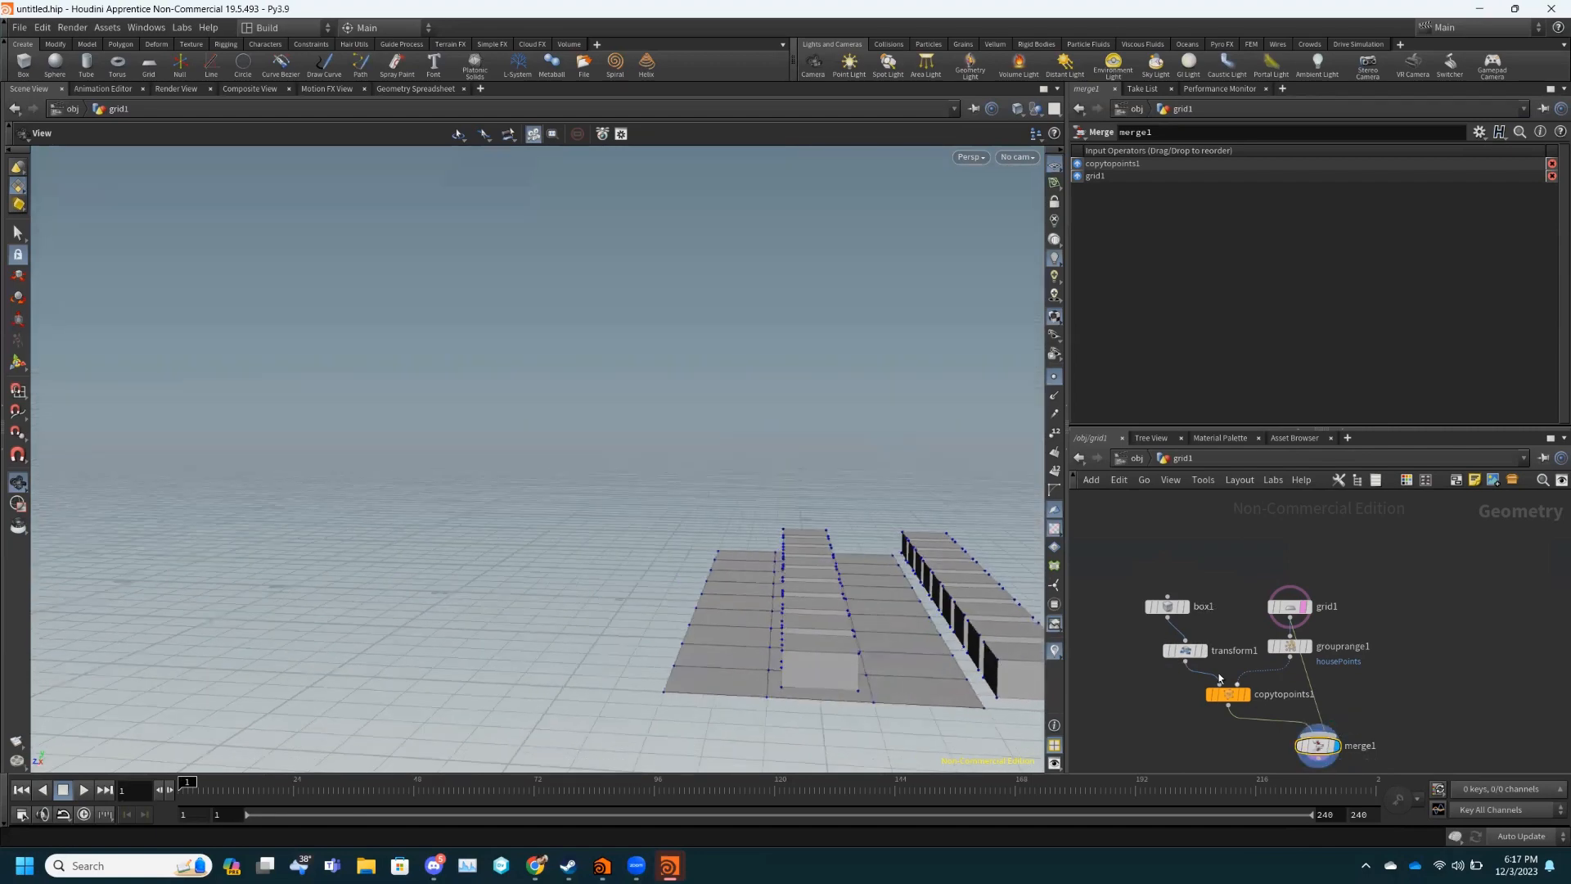
- Change the Transform node's Y translate expression to $YMIN*ch("../scale")
click(1184, 651)
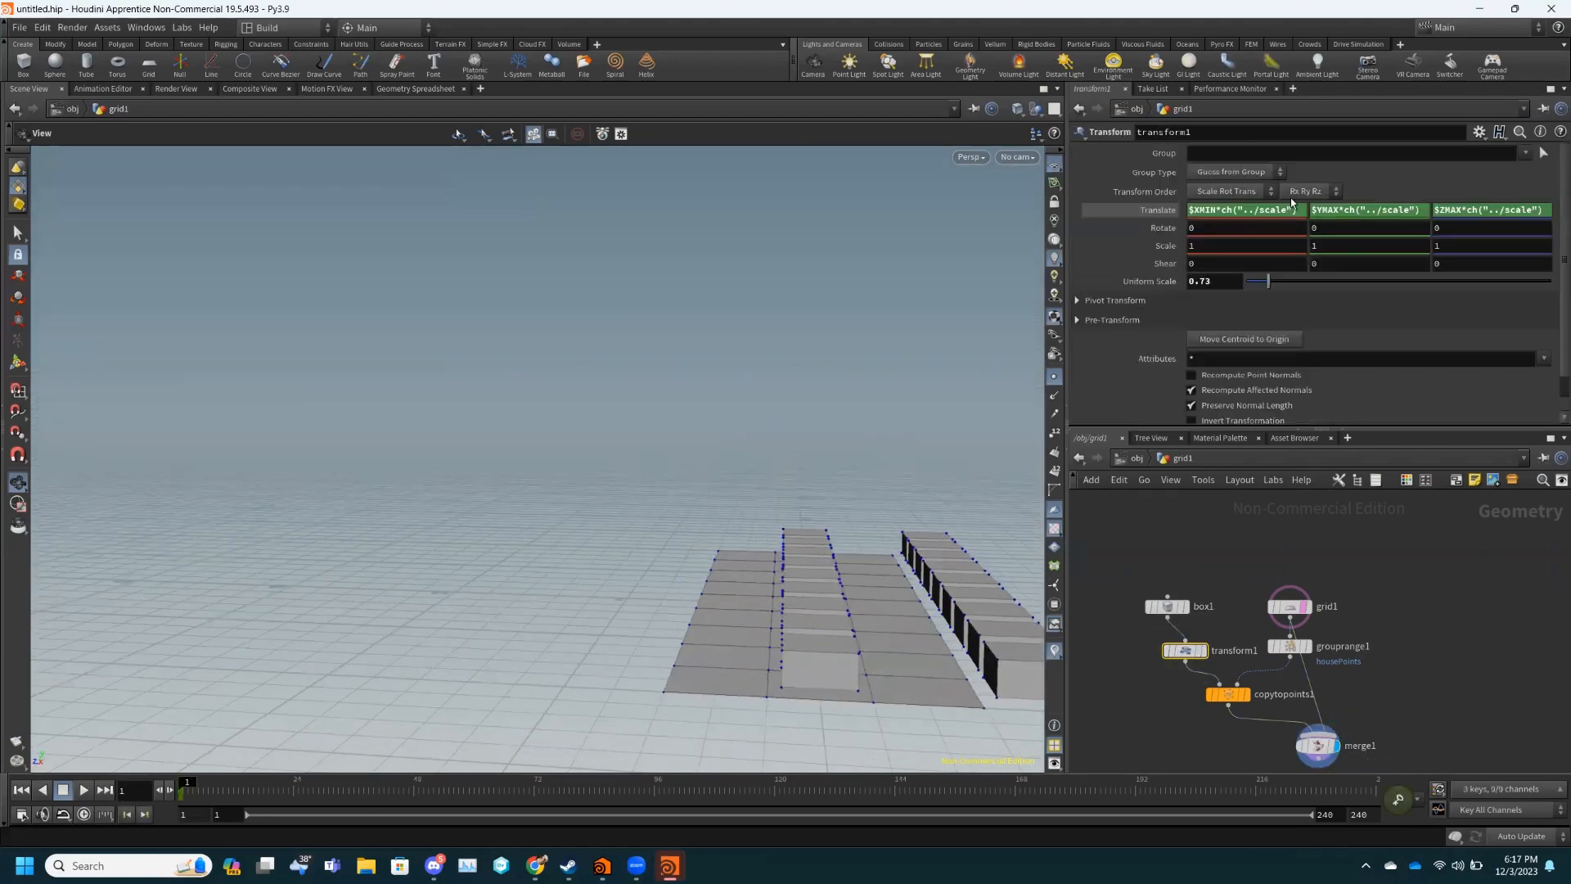
click(1205, 210)
click(1337, 211)
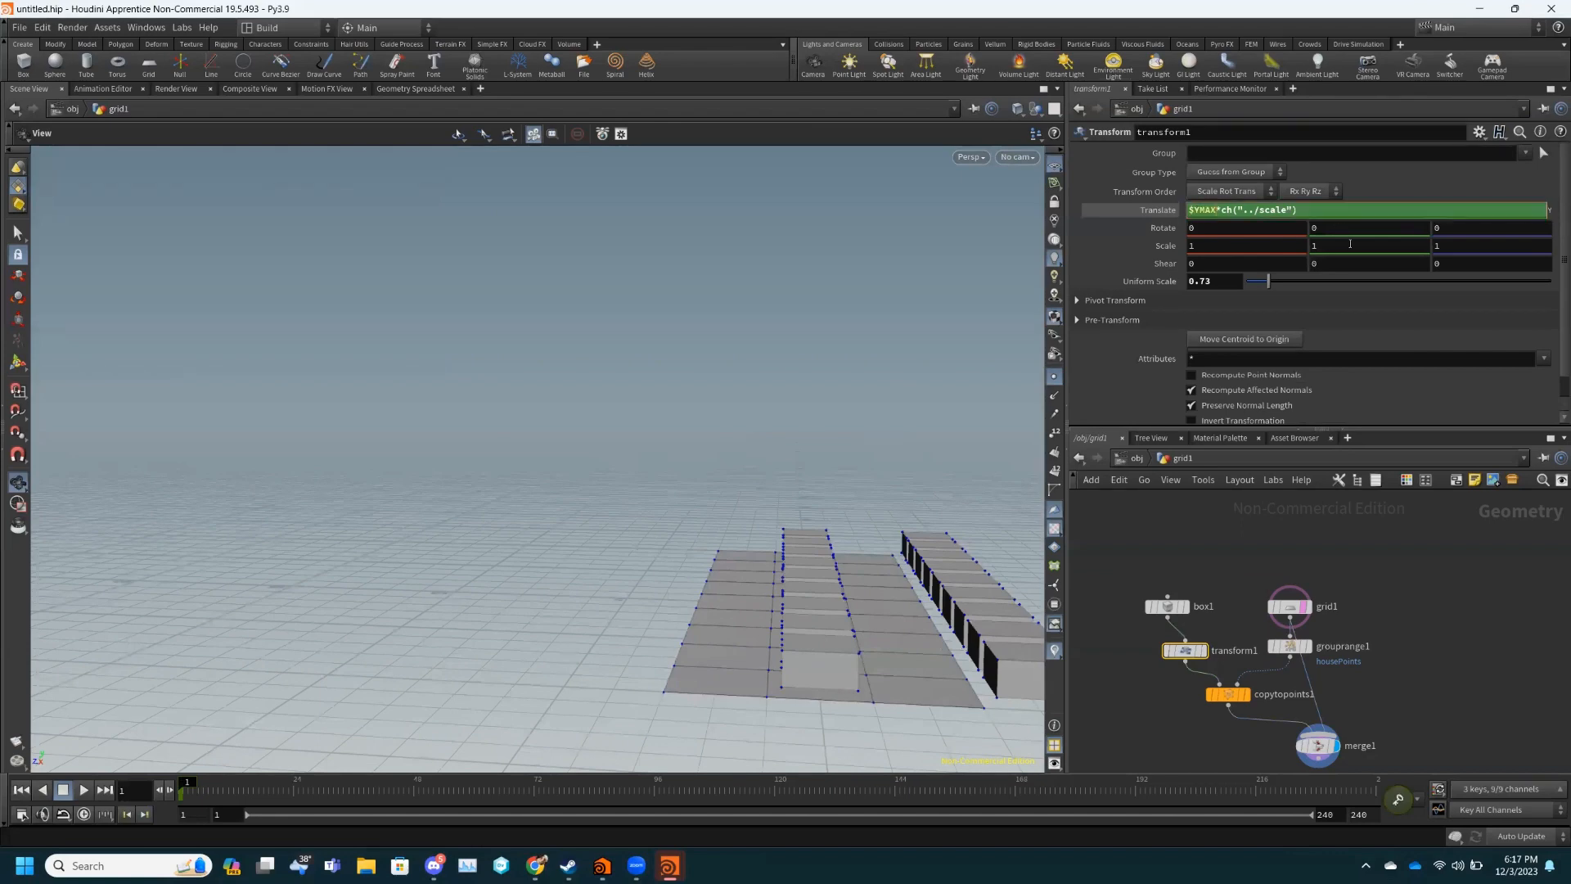
key(BackSpace)
key(BackSpace)
key(BackSpace)
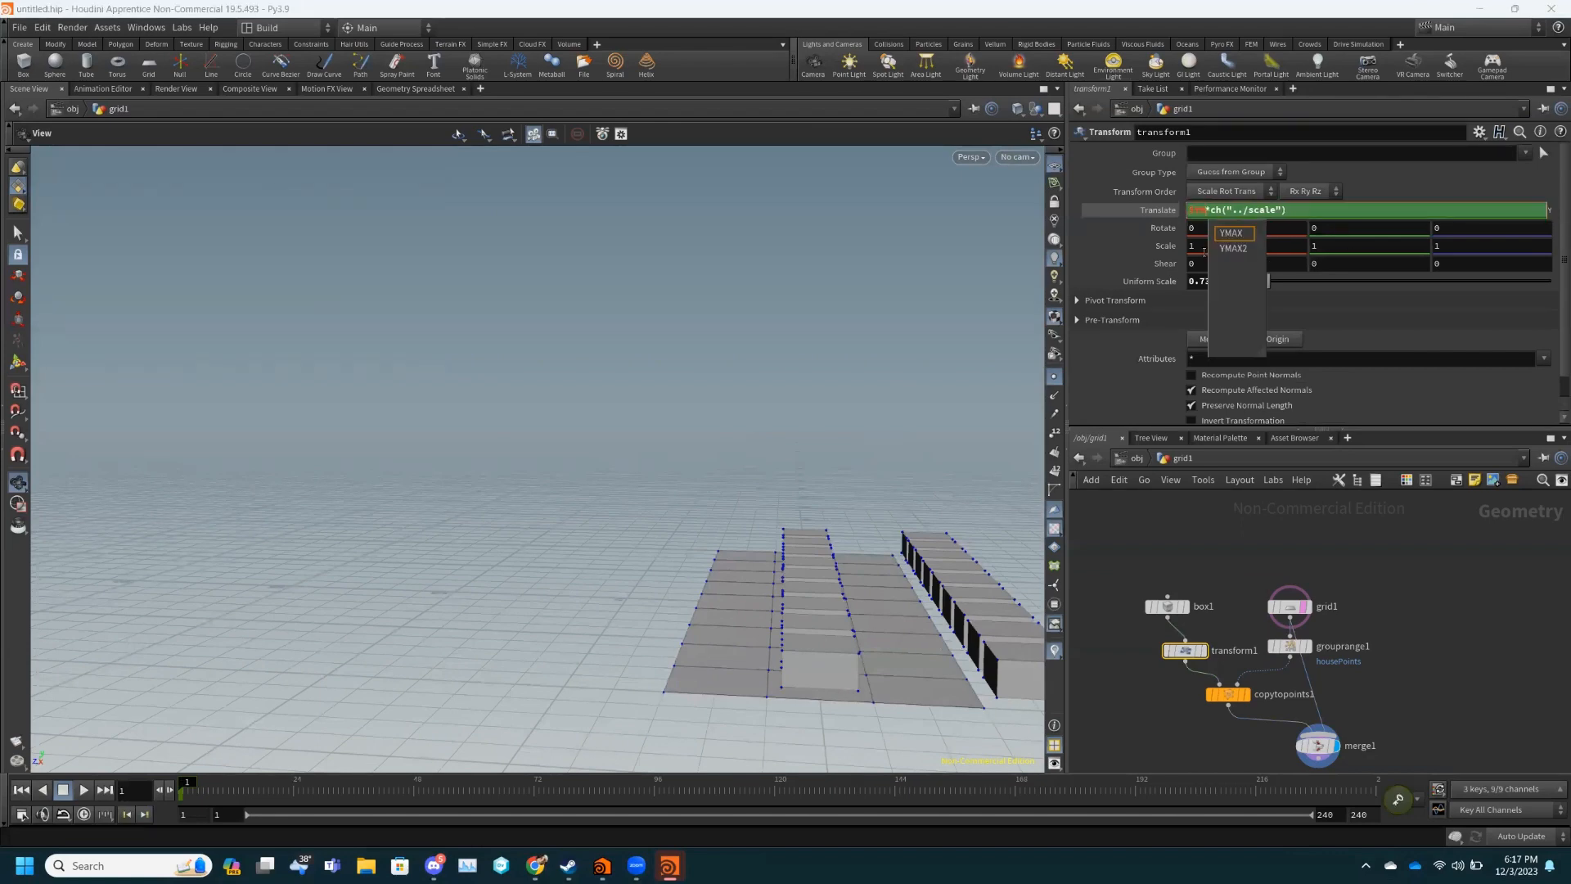
text(MIN)
key(Return)
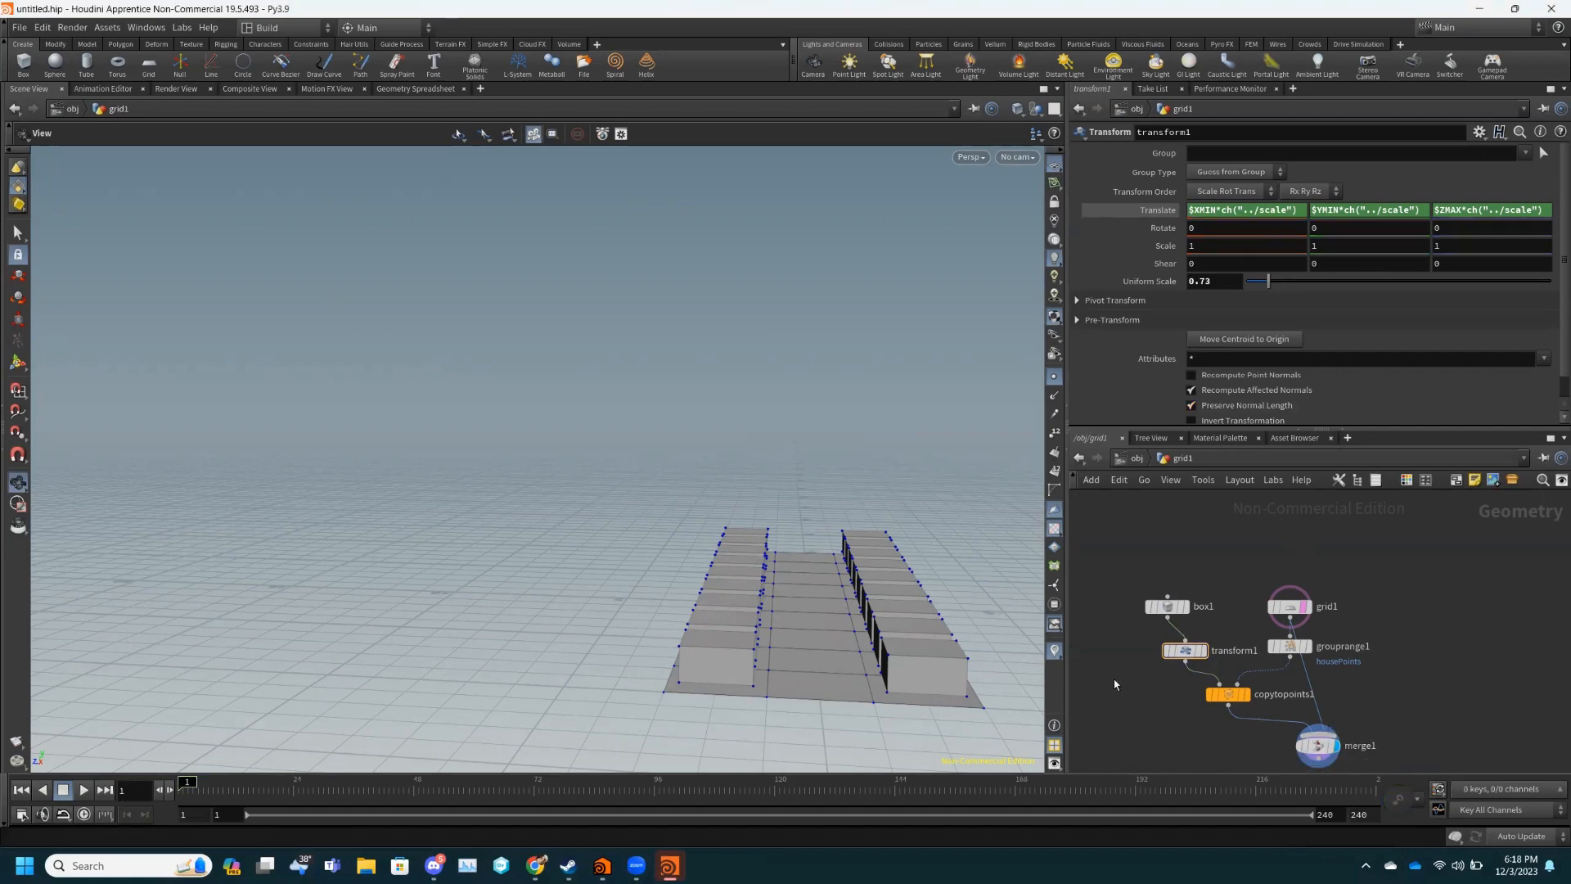
- Add a Null node beside the network and rename it CTRL
key(Tab)
text(null)
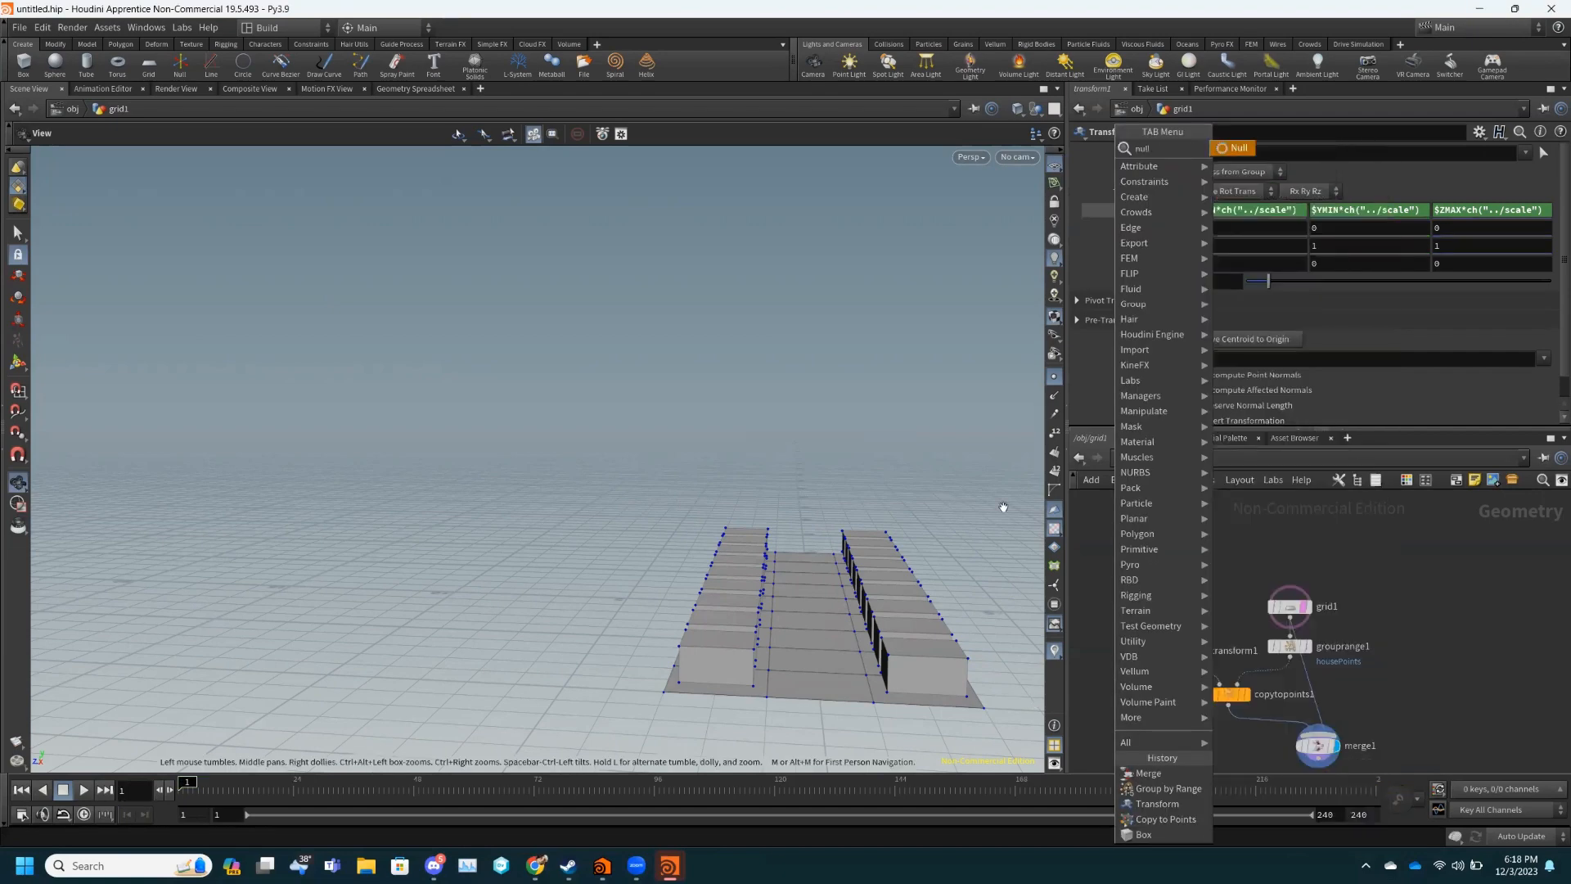
click(1227, 148)
click(1111, 669)
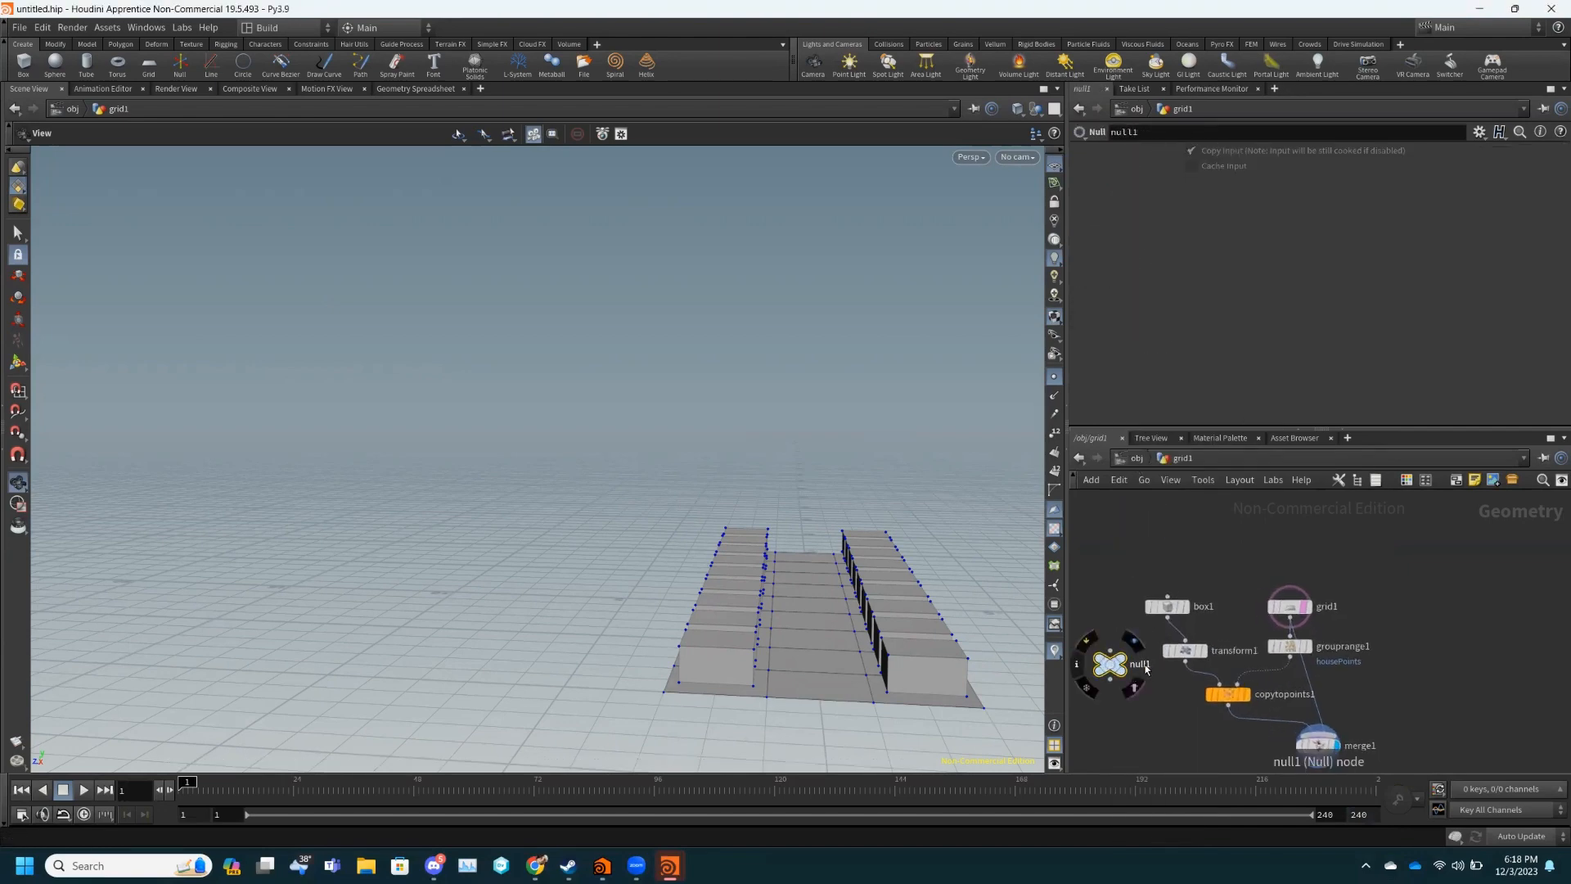
double_click(1139, 663)
text(CTRL)
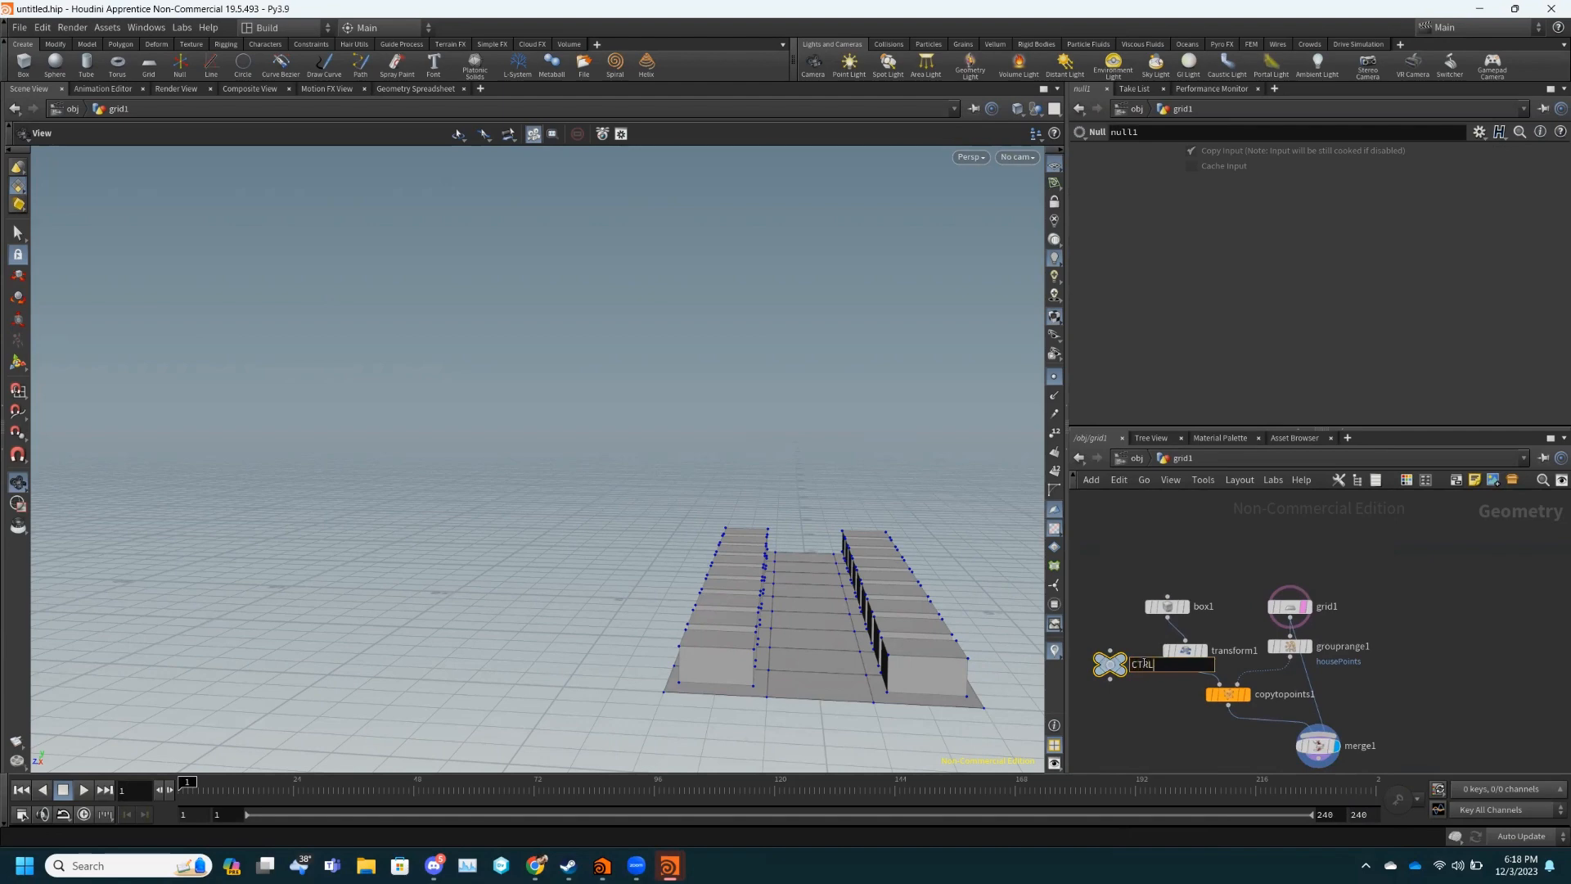
key(Return)
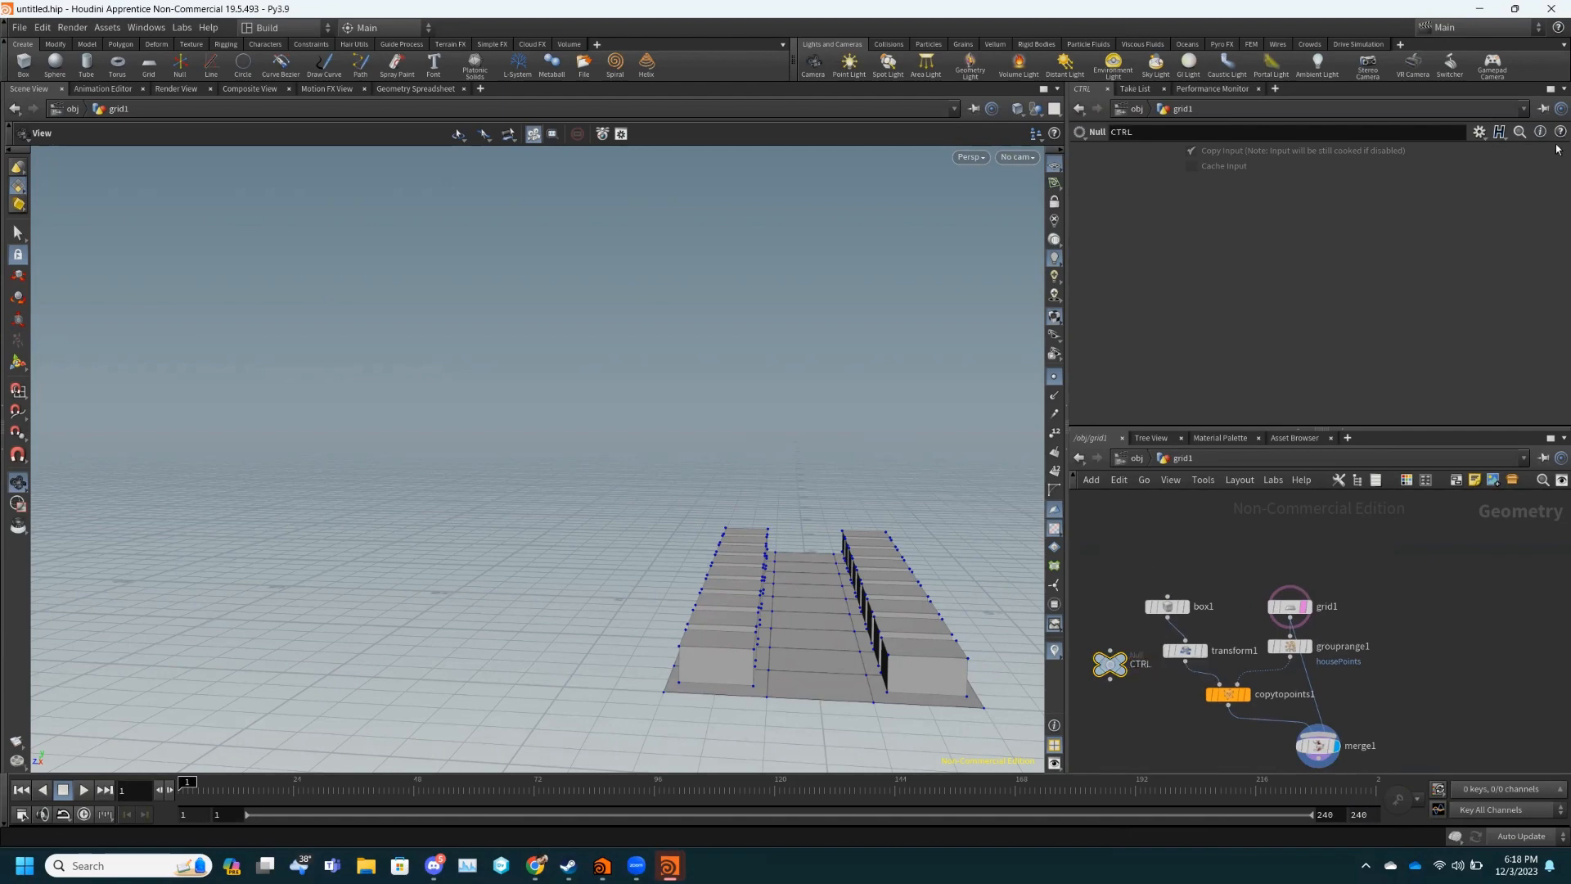
- Edit the CTRL node's parameter interface and add a folder after the Copy Input parameter
click(1478, 133)
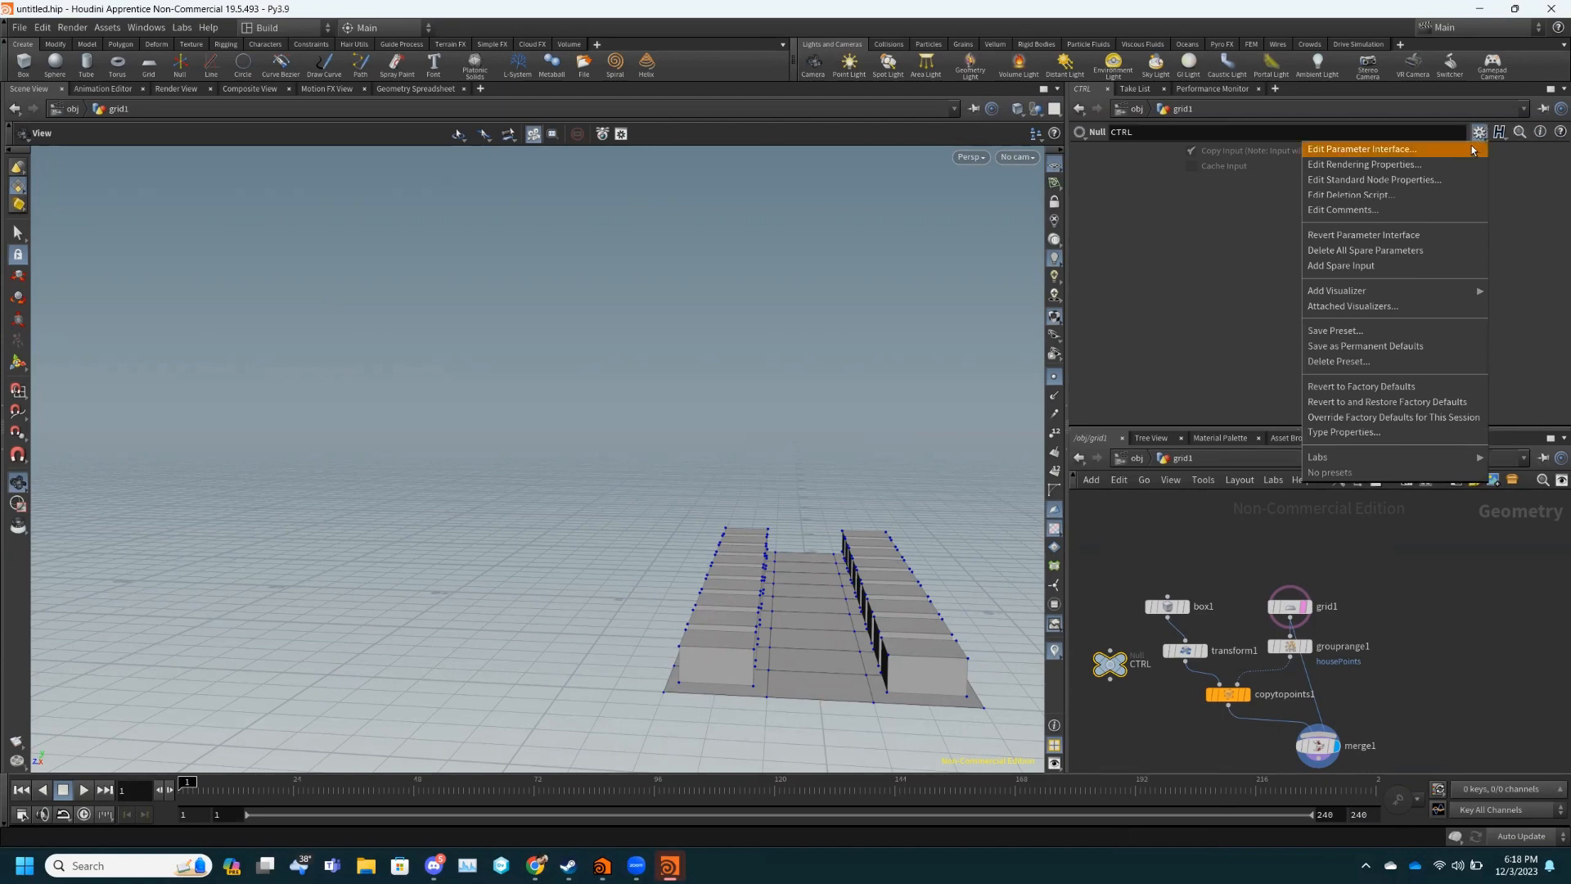
click(1394, 150)
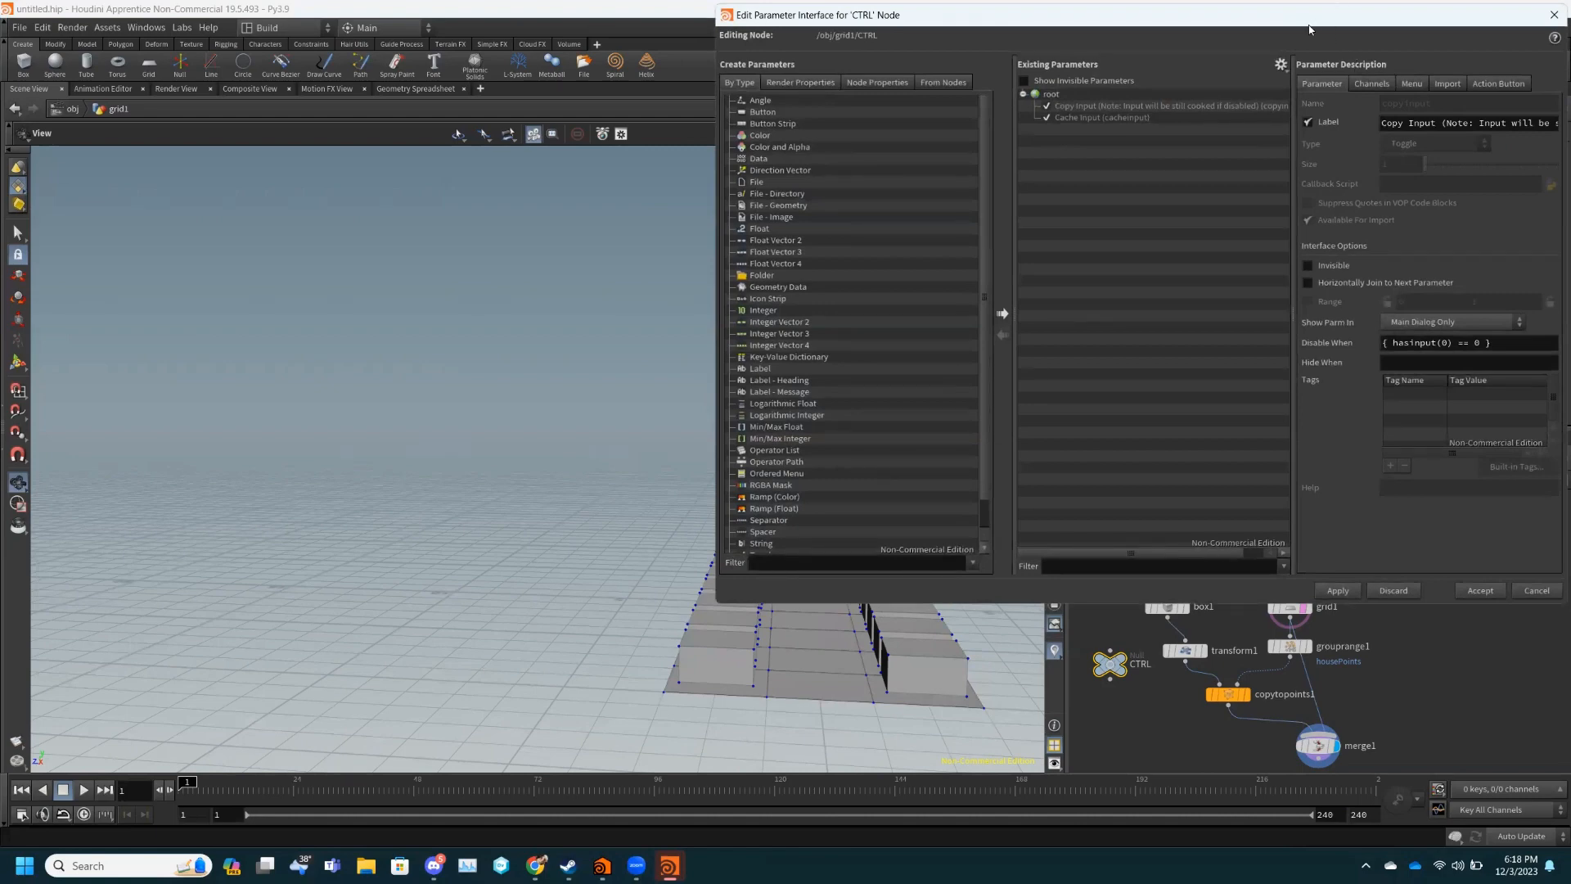
drag(1309, 29, 679, 150)
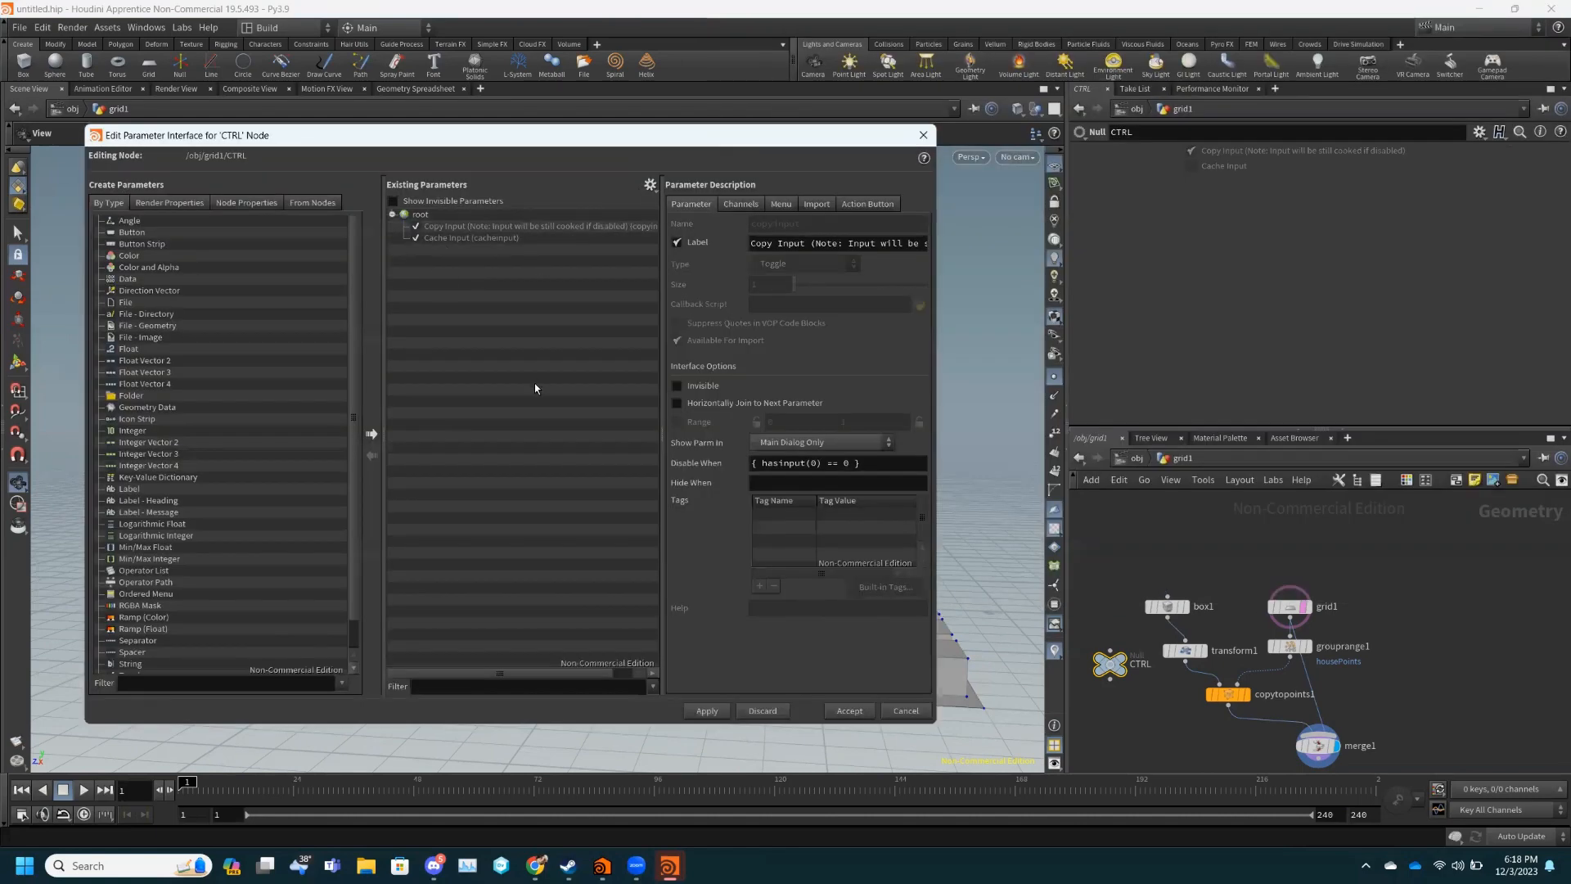
click(491, 227)
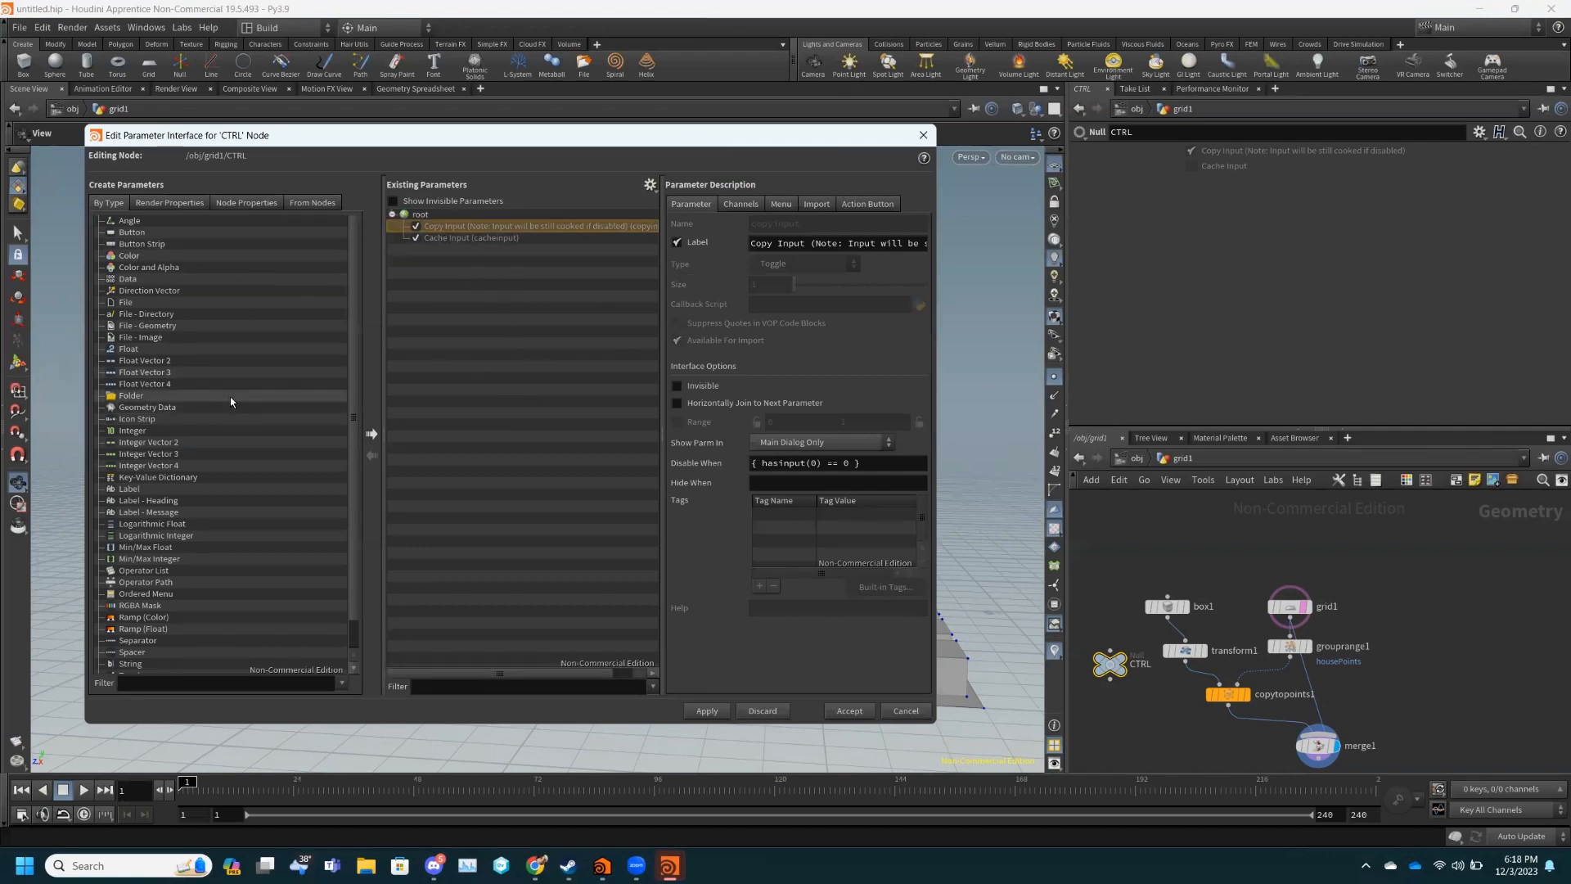
click(185, 398)
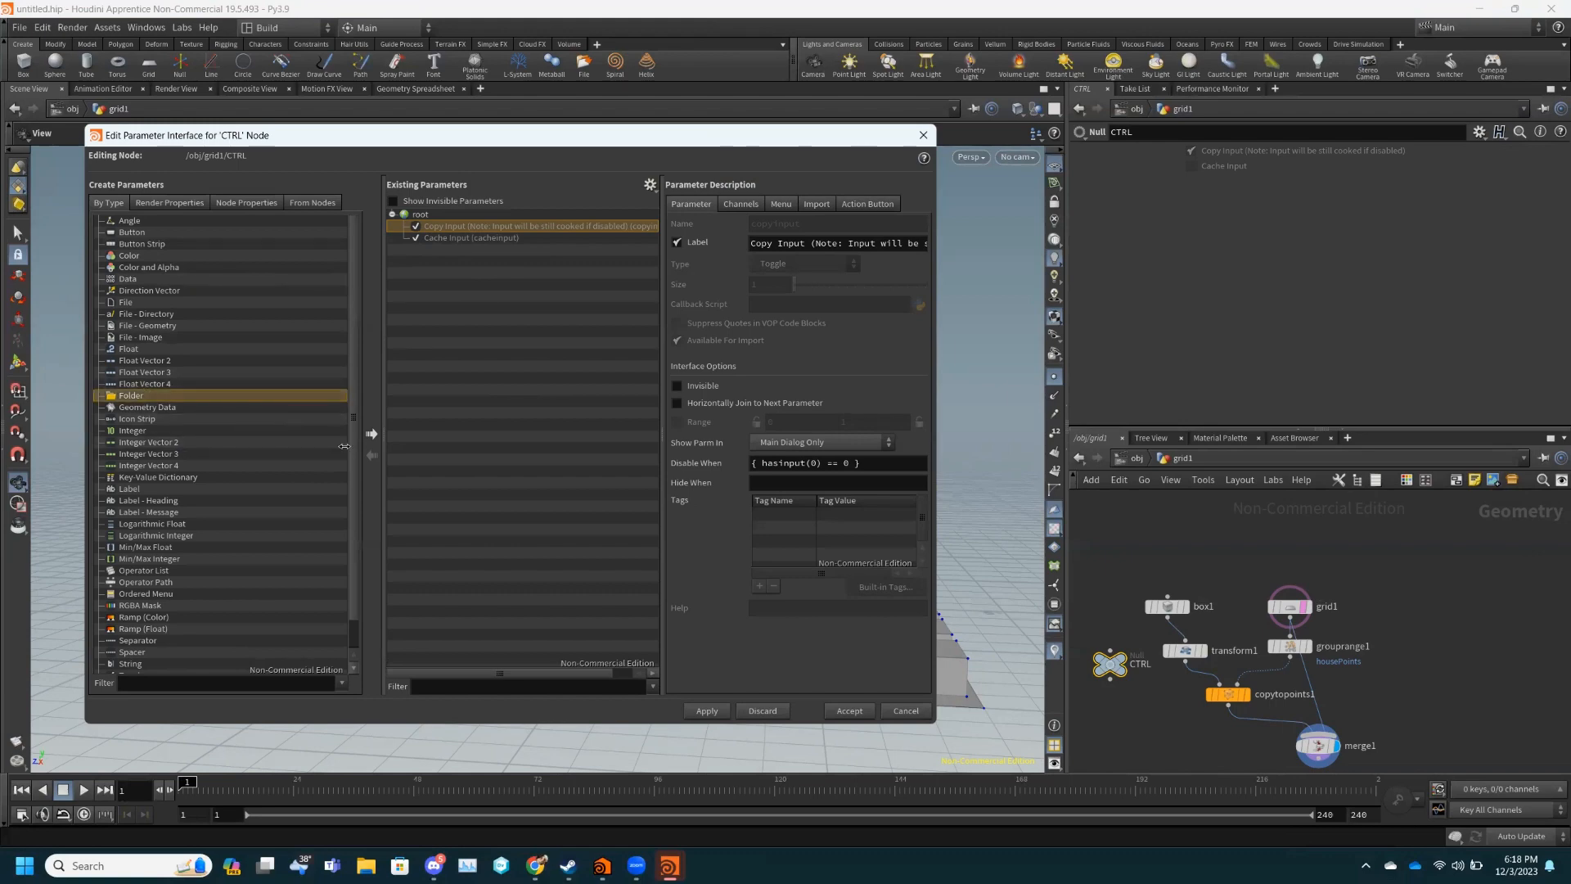
click(371, 433)
- Set the new folder's name and label to HouseControl, keep its type as Tabs, and apply the change
double_click(794, 226)
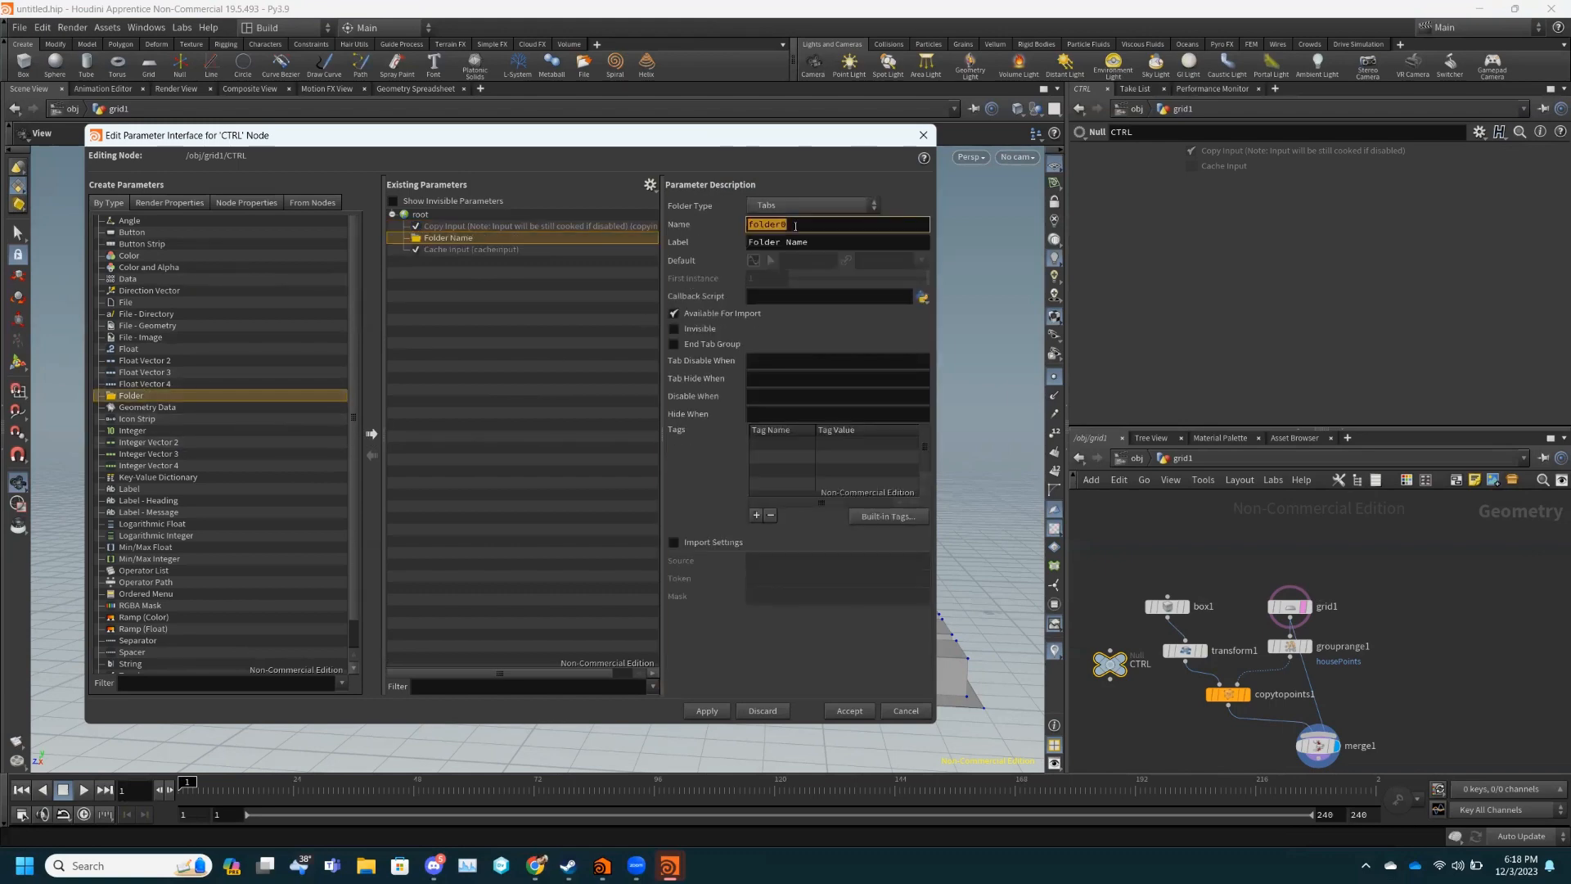
text(HouseControl)
click(787, 242)
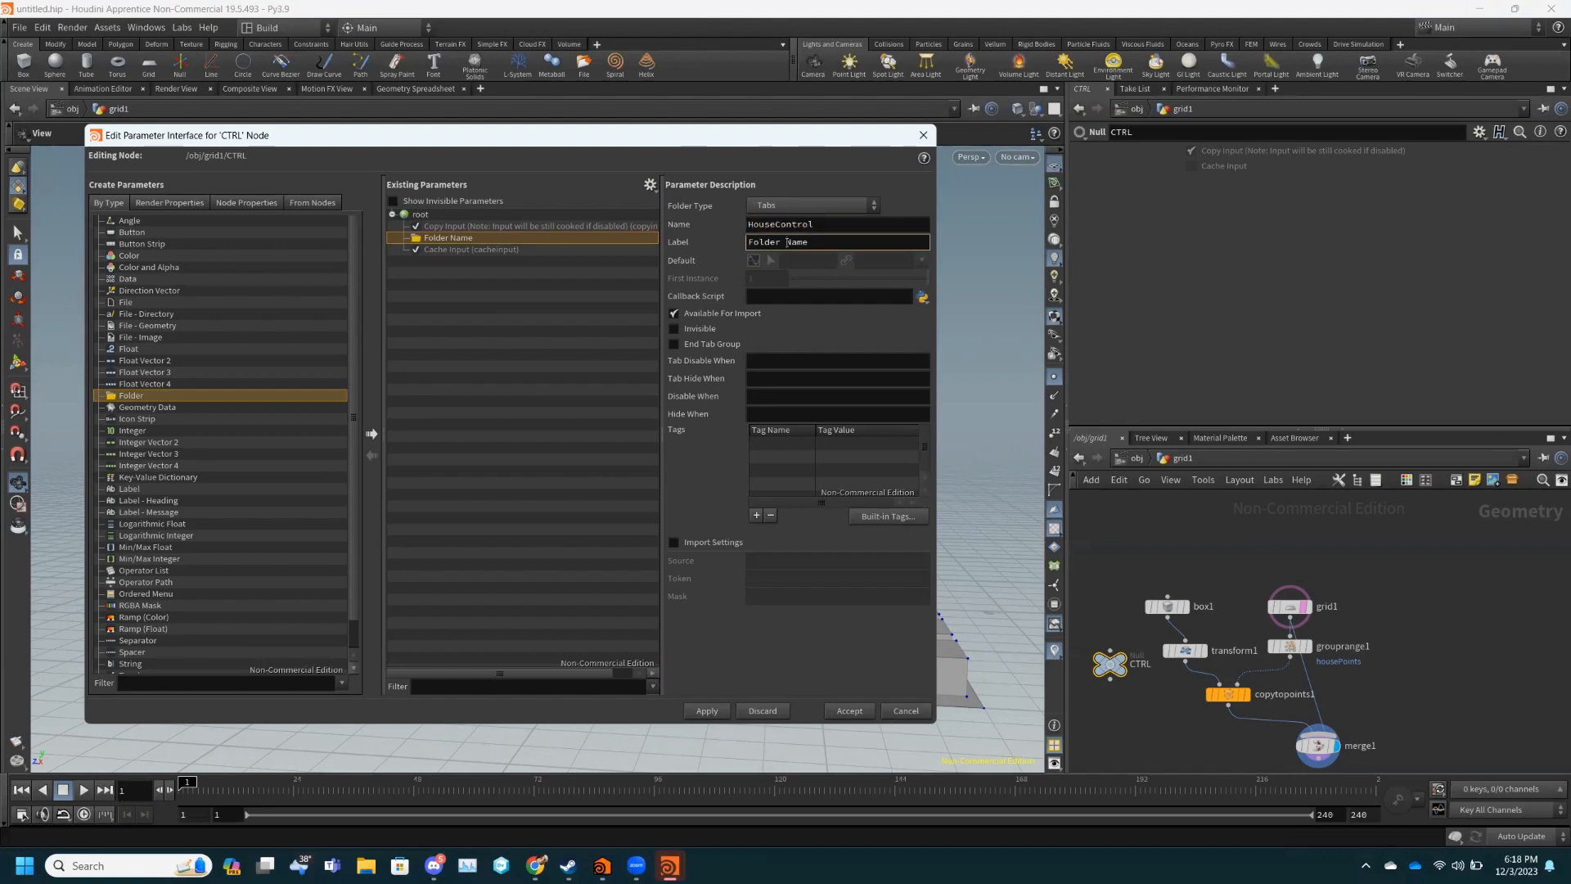
triple_click(787, 242)
text(HOuse)
text(ouse)
text(Control)
click(777, 204)
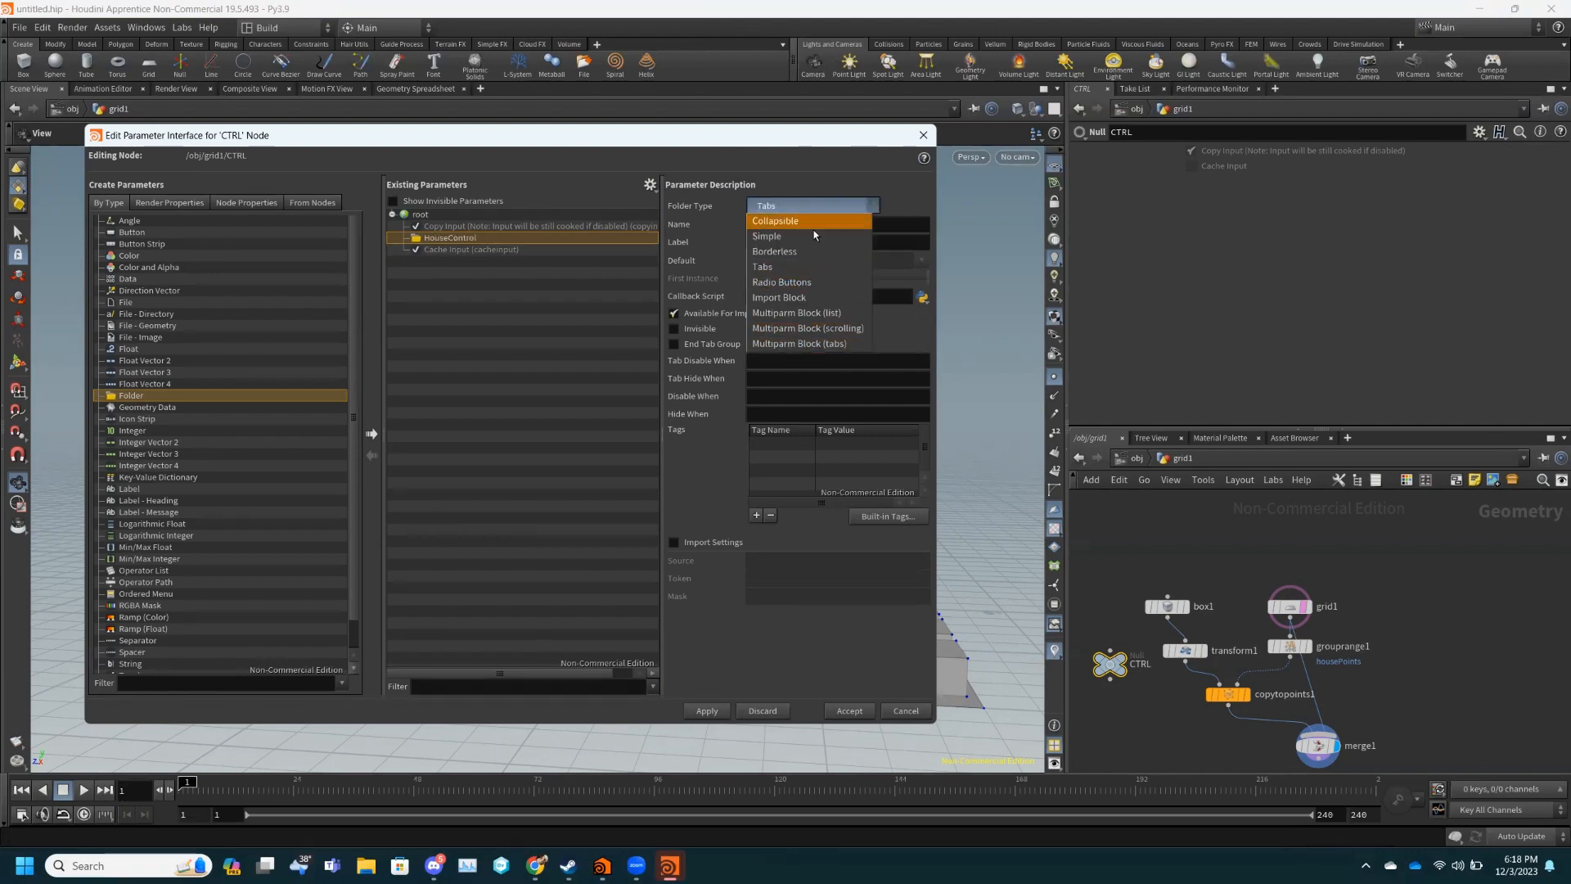
click(804, 175)
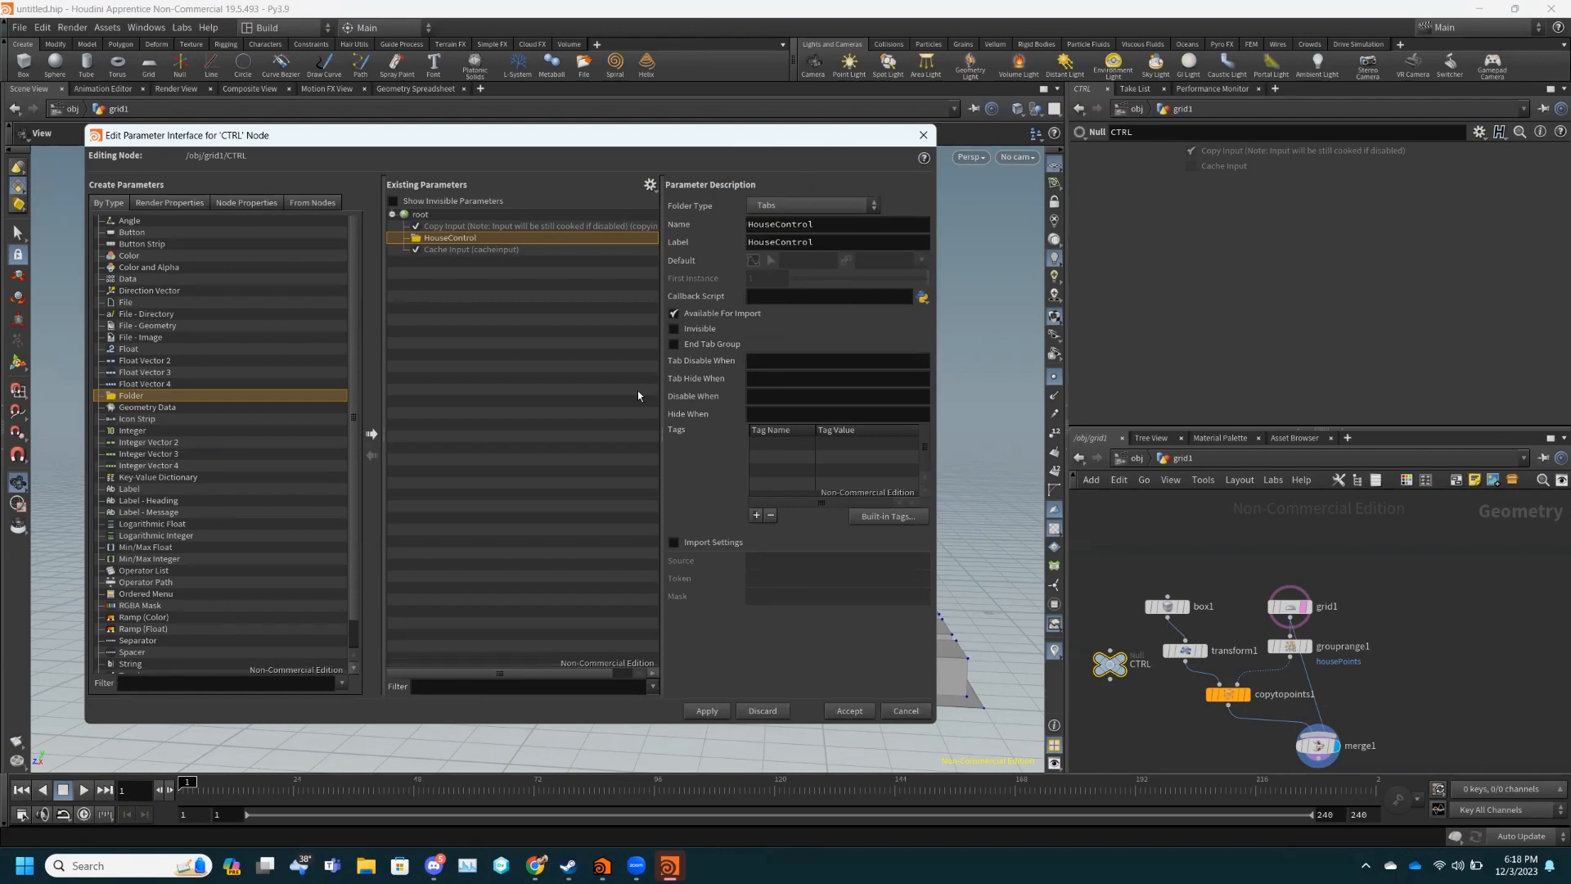
click(705, 710)
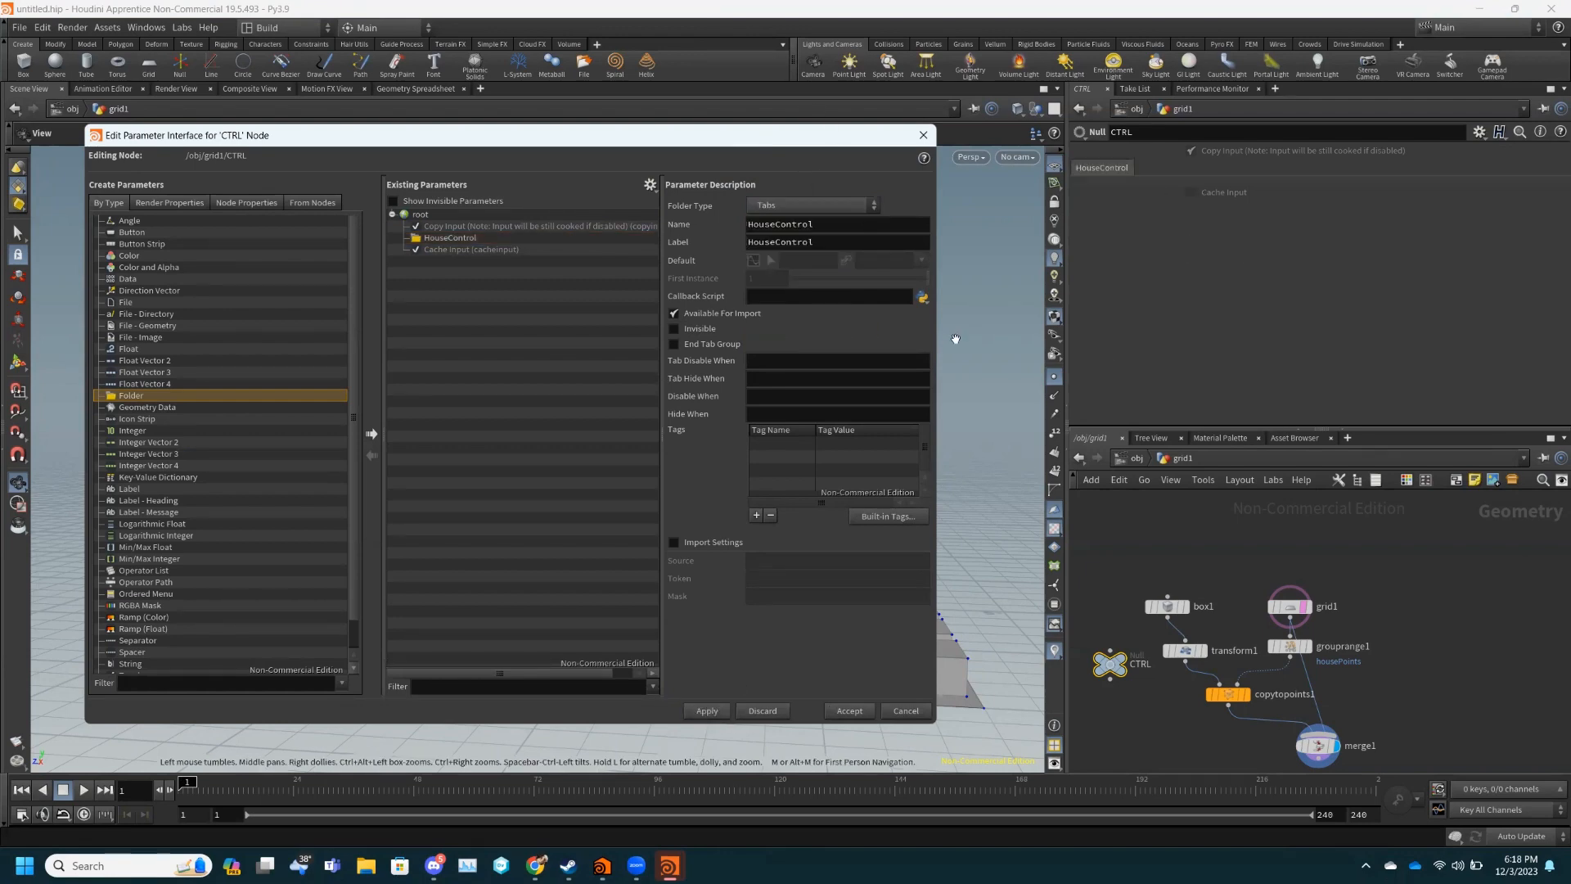
- Add a second folder to the CTRL node with the name and label GroundControls, and apply it
click(369, 434)
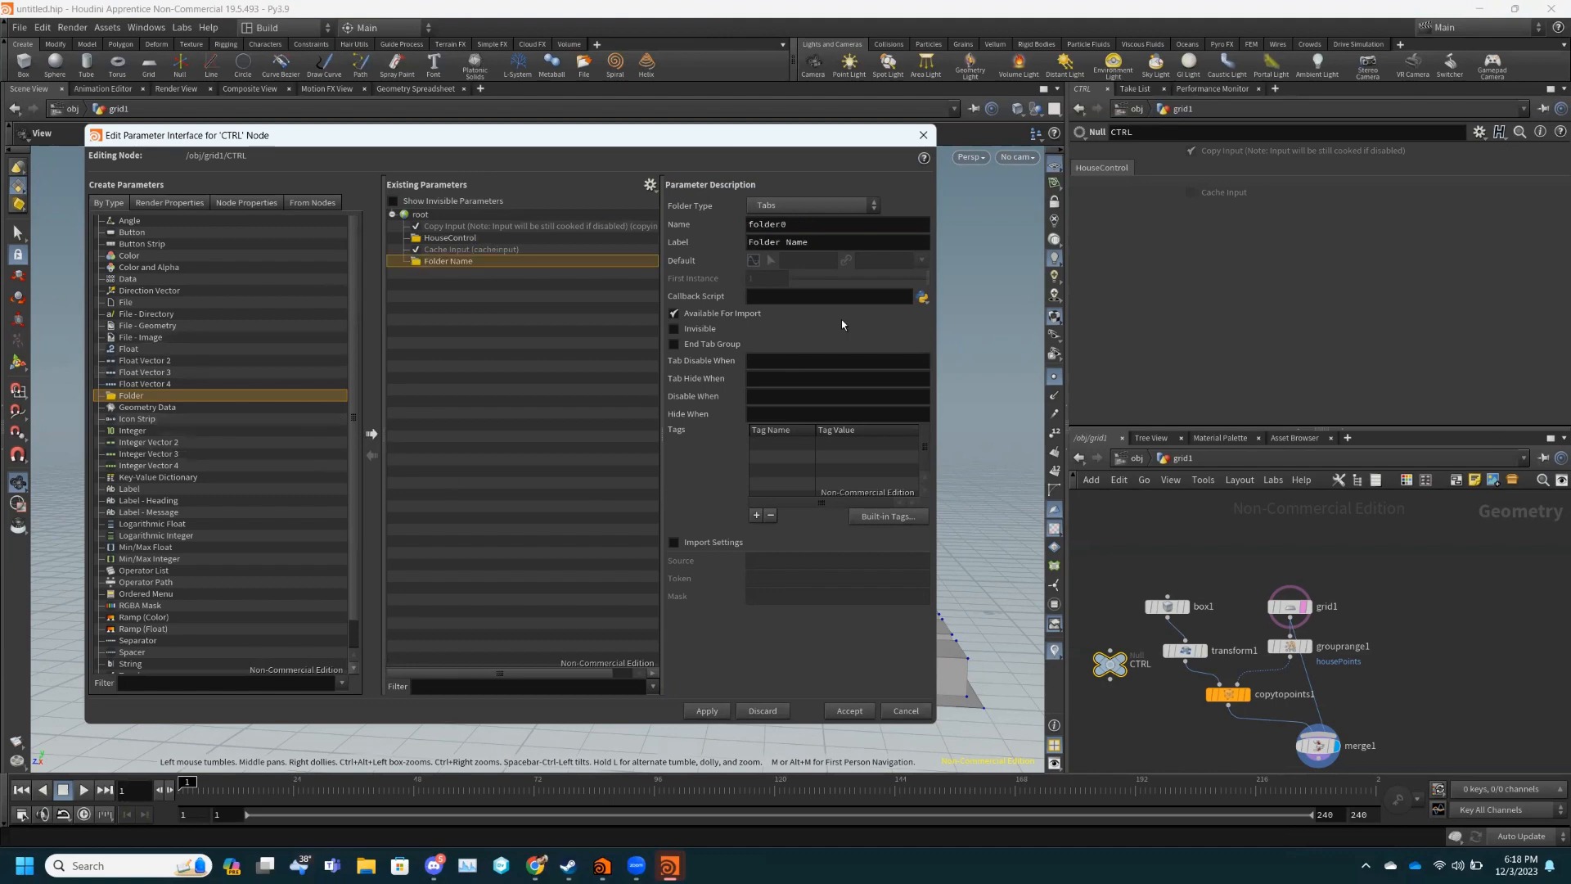
click(818, 224)
key(BackSpace)
key(BackSpace)
key(BackSpace)
key(BackSpace)
key(BackSpace)
key(BackSpace)
key(BackSpace)
text(Gor)
text(roun)
text(dControls)
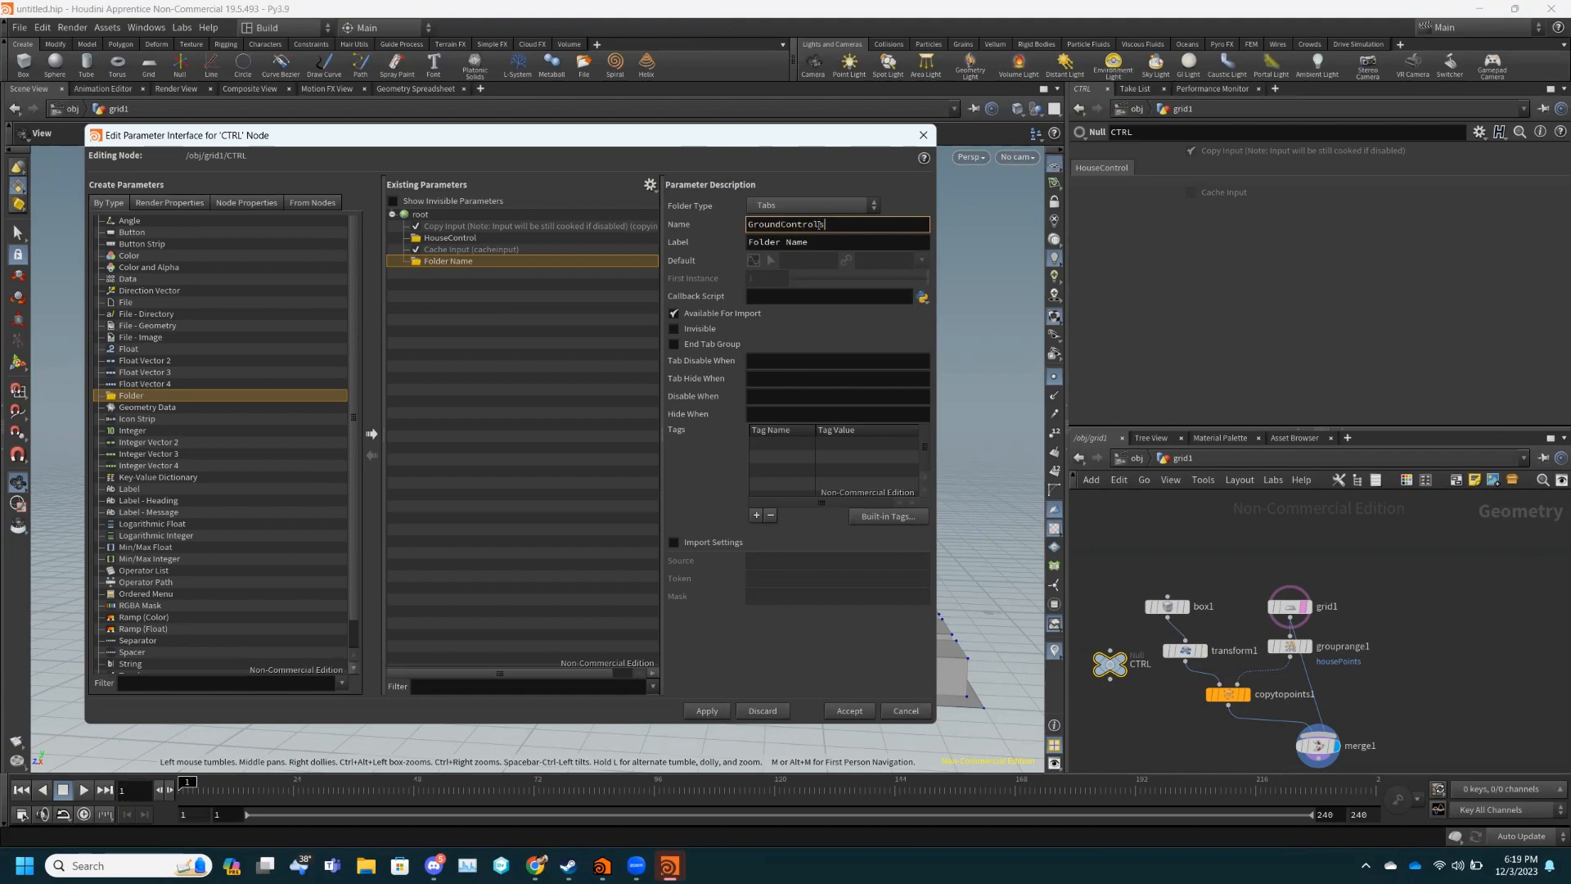
key(Tab)
text(Gro)
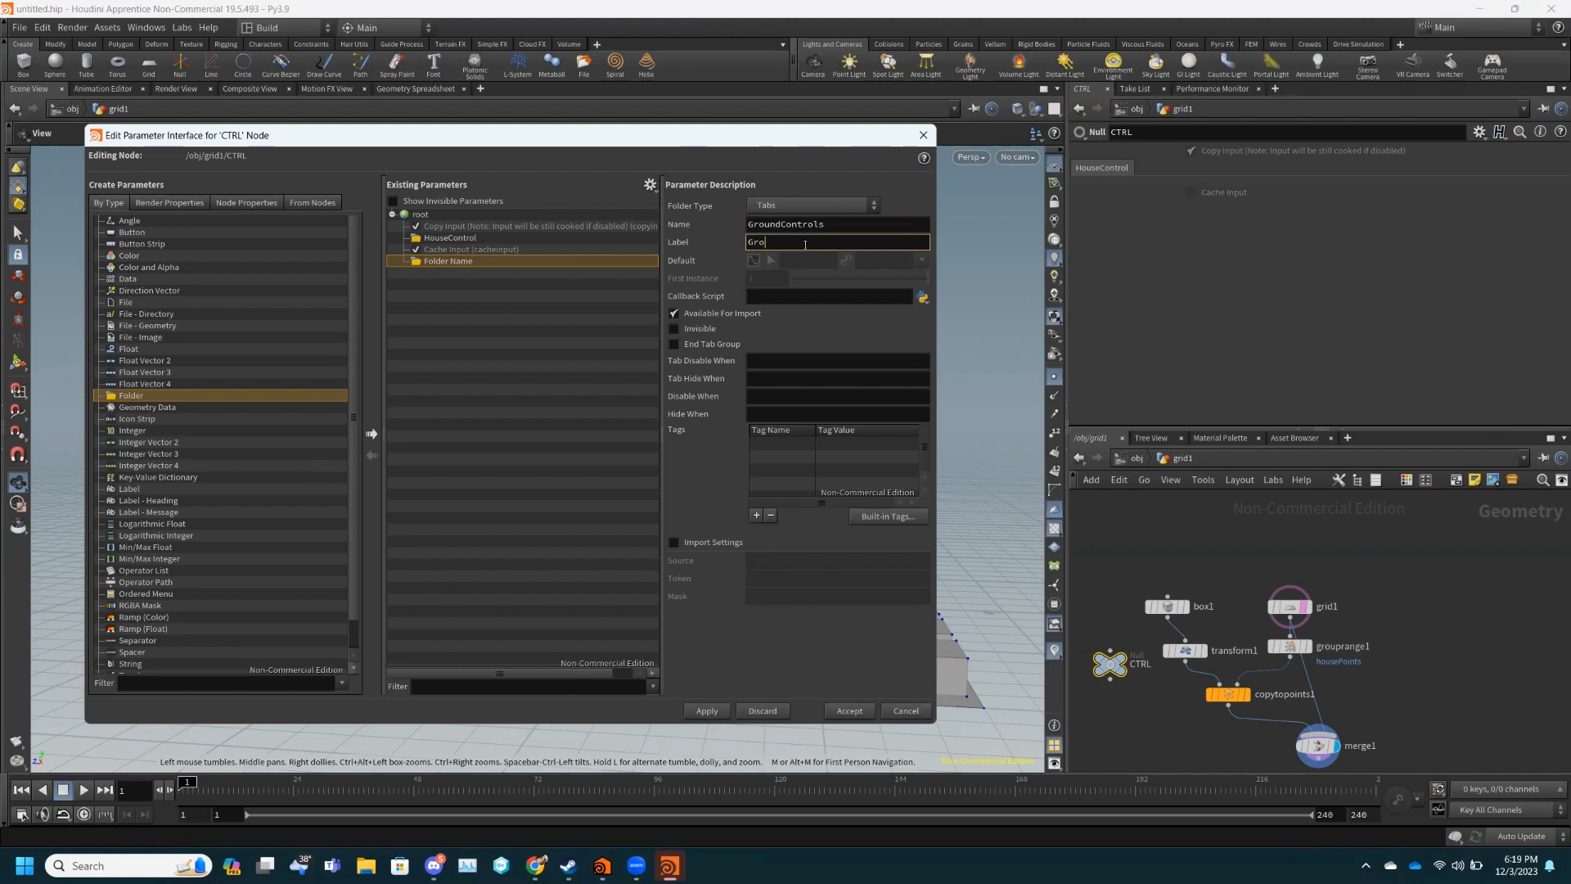
text(undControls)
click(704, 713)
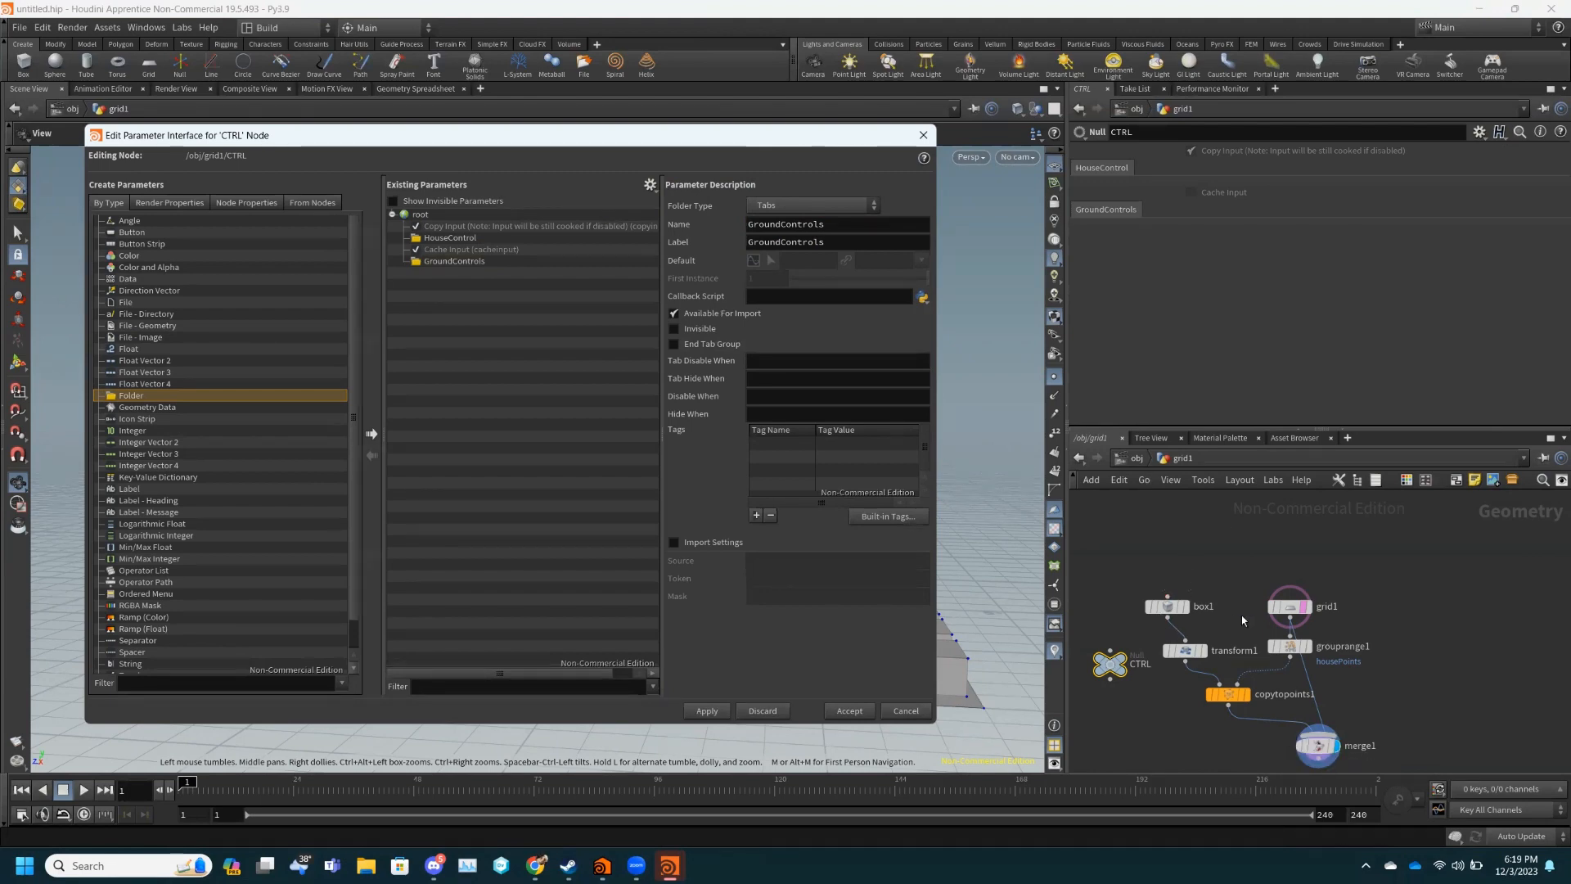
- Try 11 columns on the grid to see how the box rows react, and return it to 10
click(1290, 608)
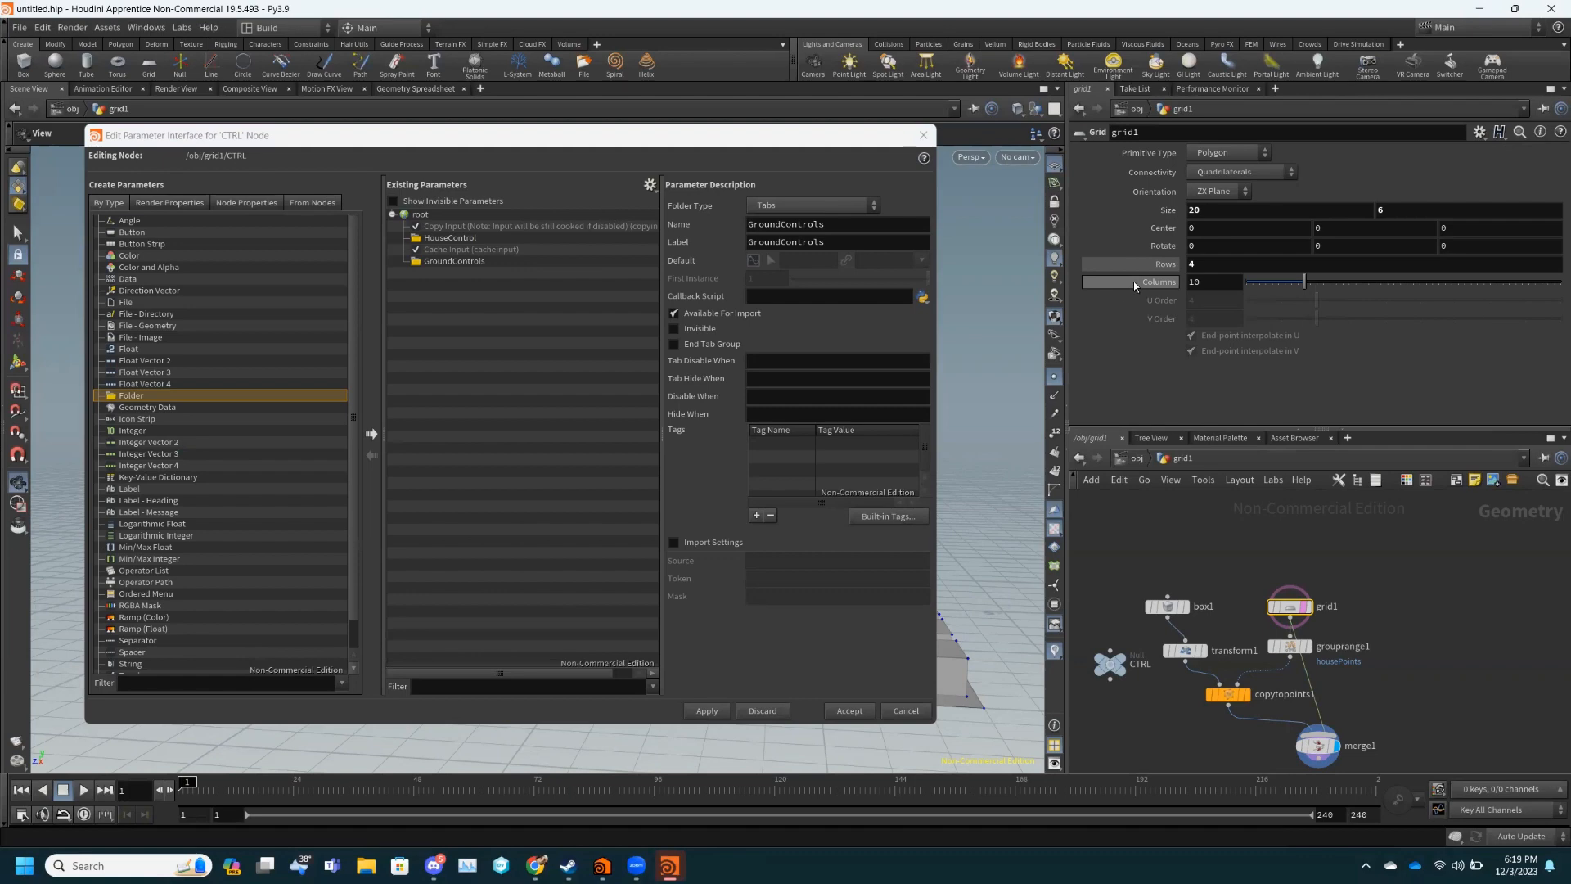
drag(750, 137, 533, 134)
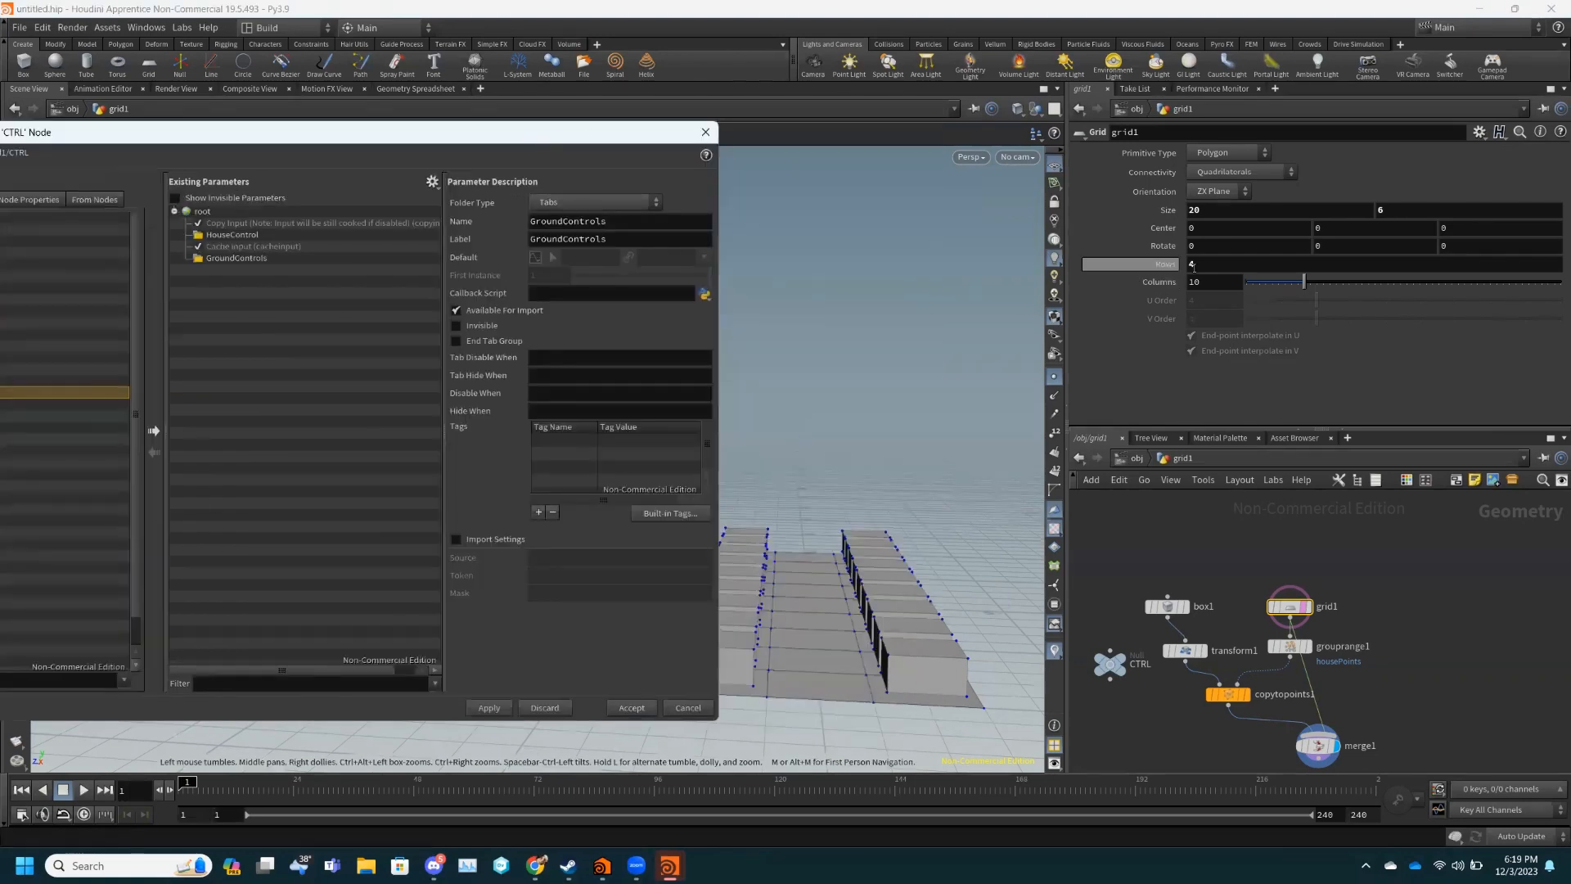
mouse_move(1303, 281)
mouse_down()
mouse_move(1329, 286)
mouse_move(1311, 288)
mouse_up()
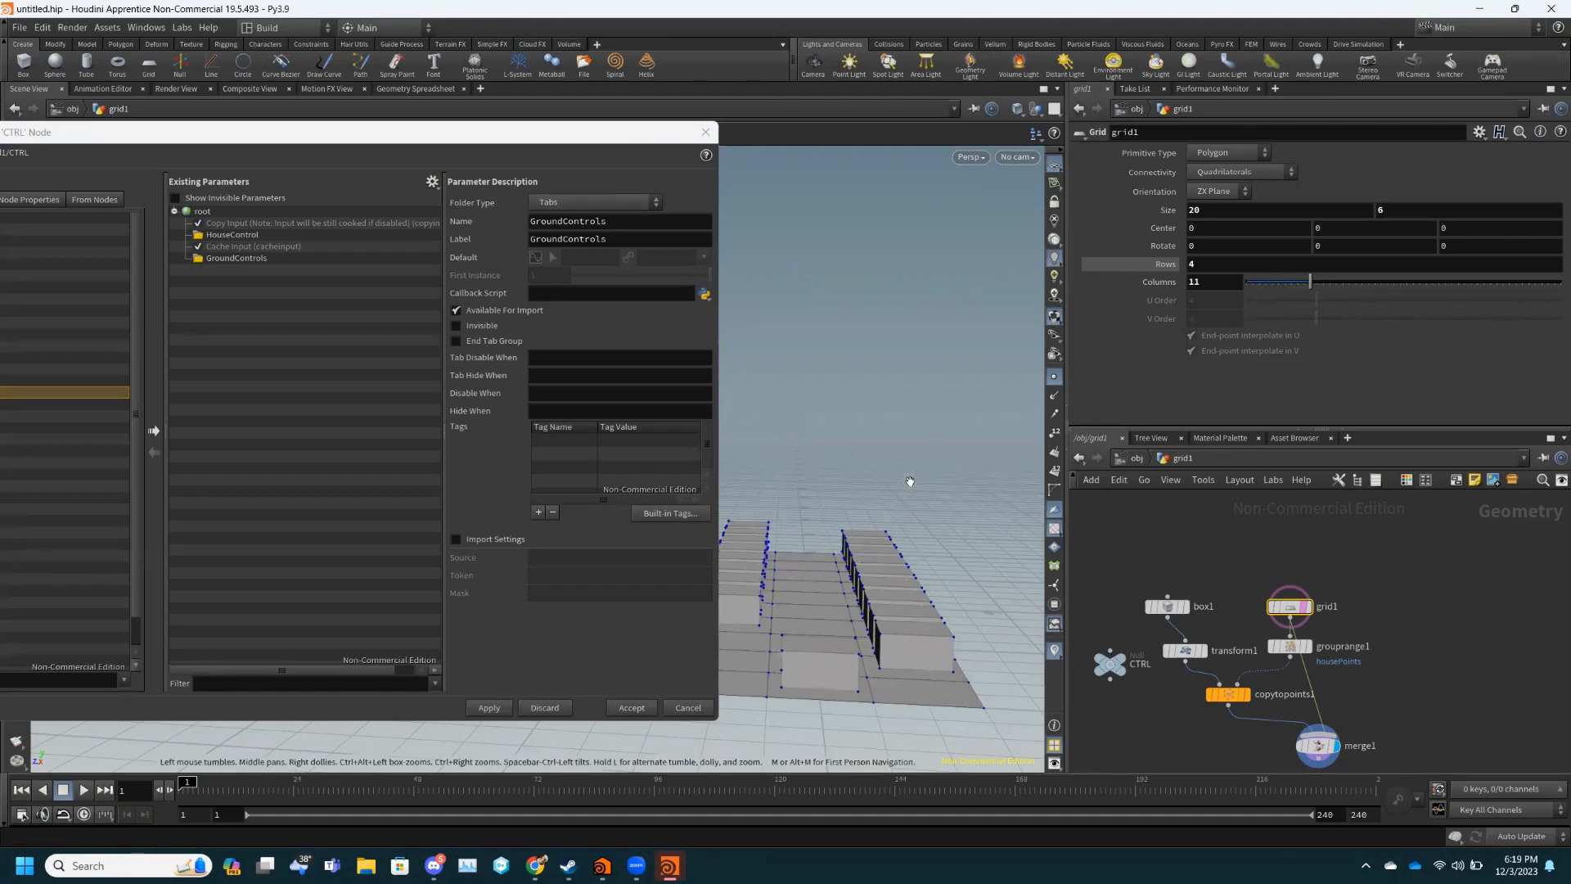
drag(897, 472, 992, 357)
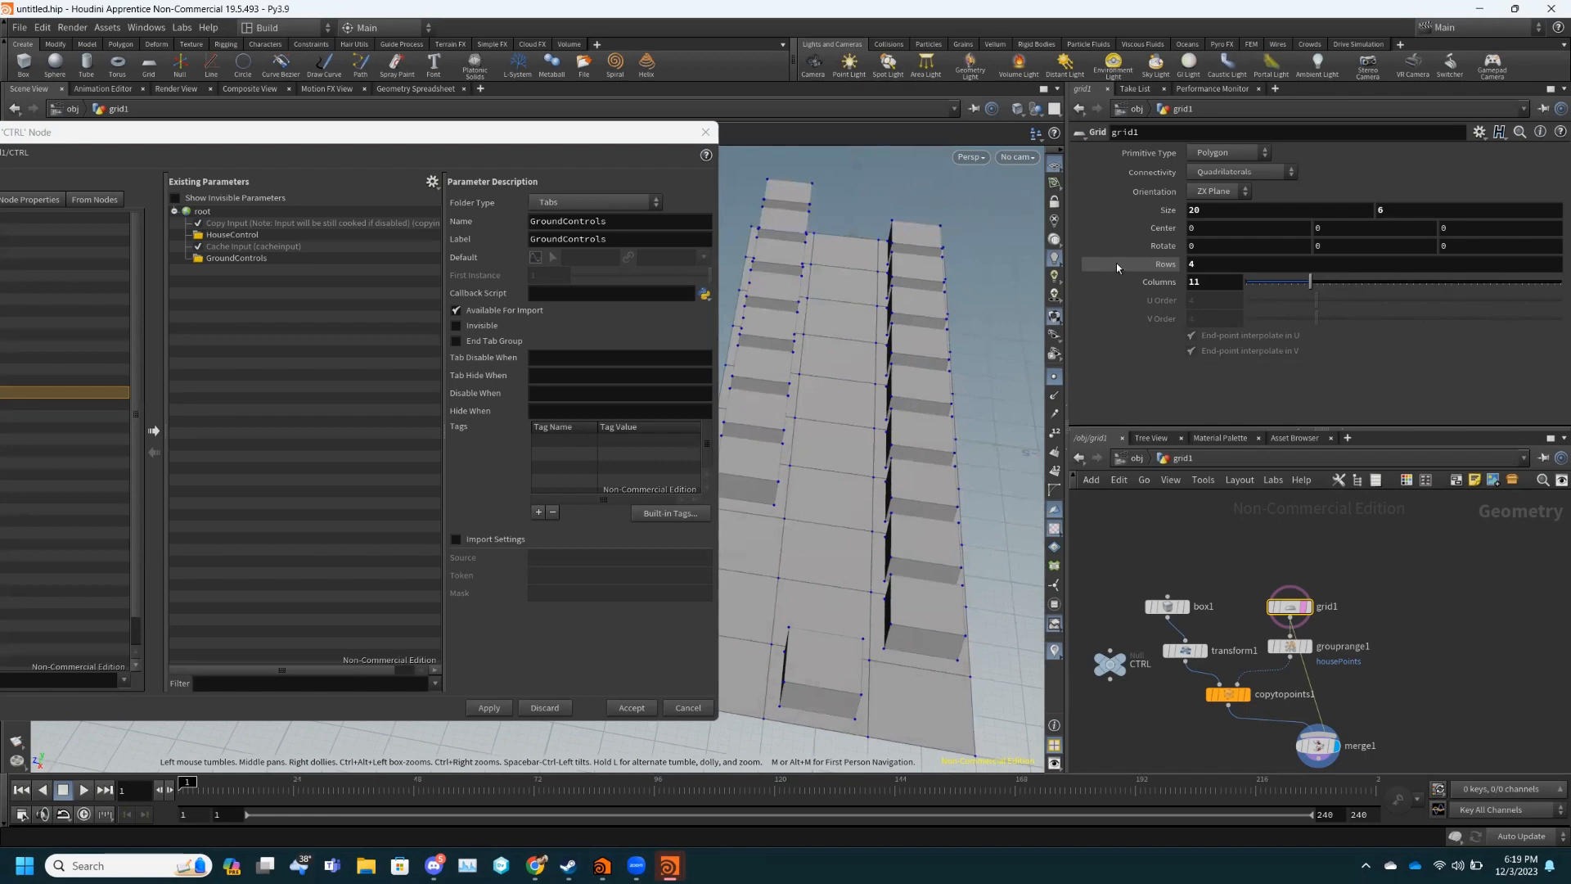
mouse_move(1310, 281)
mouse_down()
mouse_move(1291, 285)
mouse_move(1306, 285)
mouse_up()
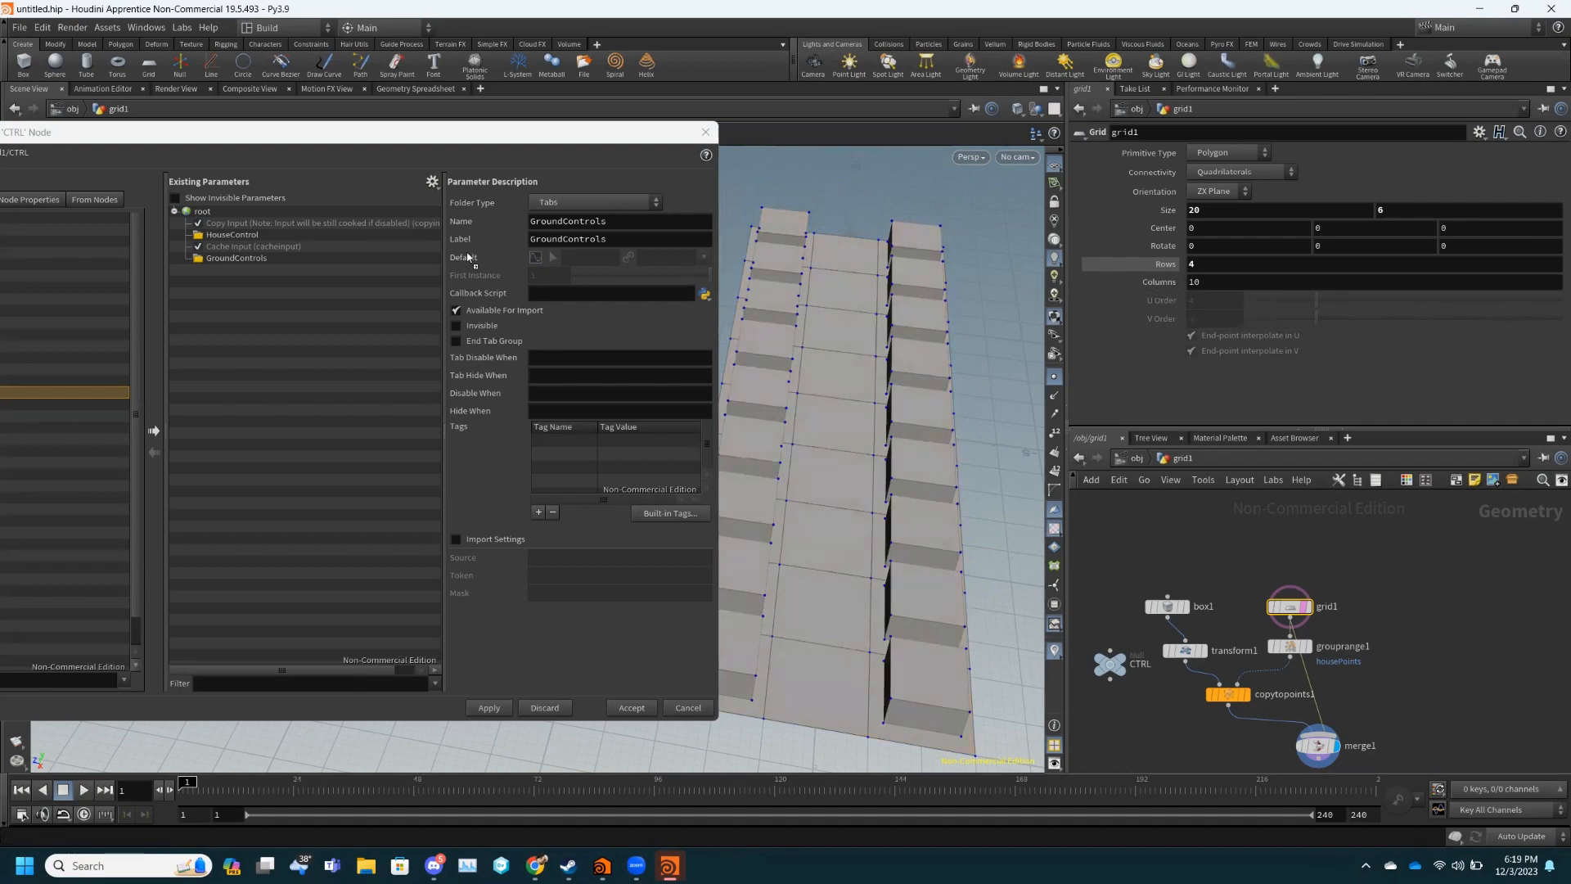
- Add the grid's Columns parameter to the CTRL node under GroundControls, apply it, and check the grid's channel reference
drag(232, 234, 273, 262)
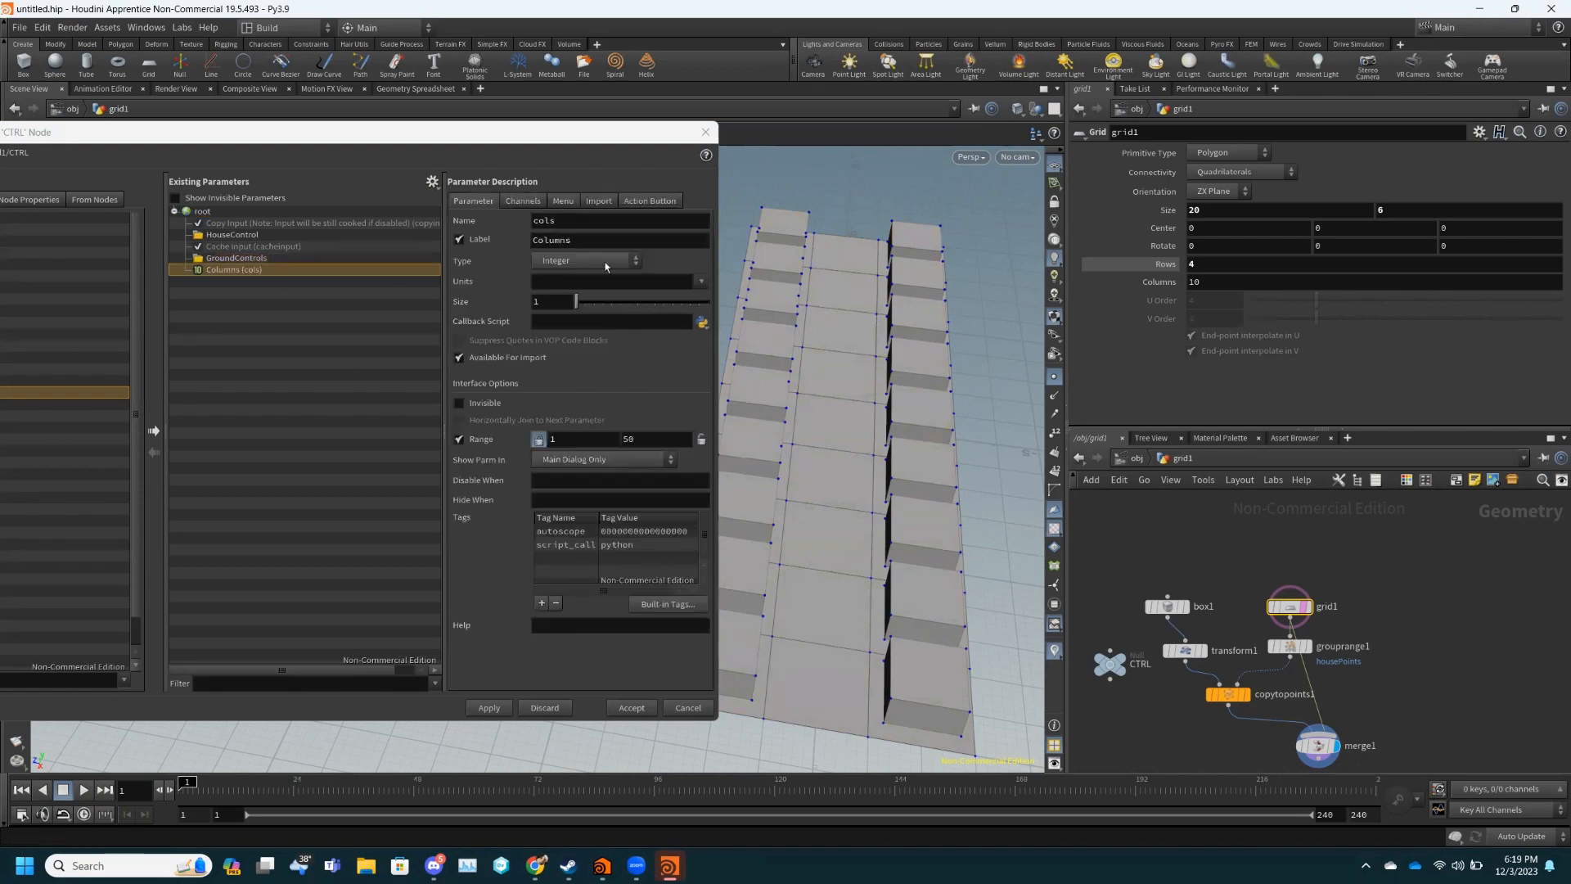
click(489, 708)
click(1106, 667)
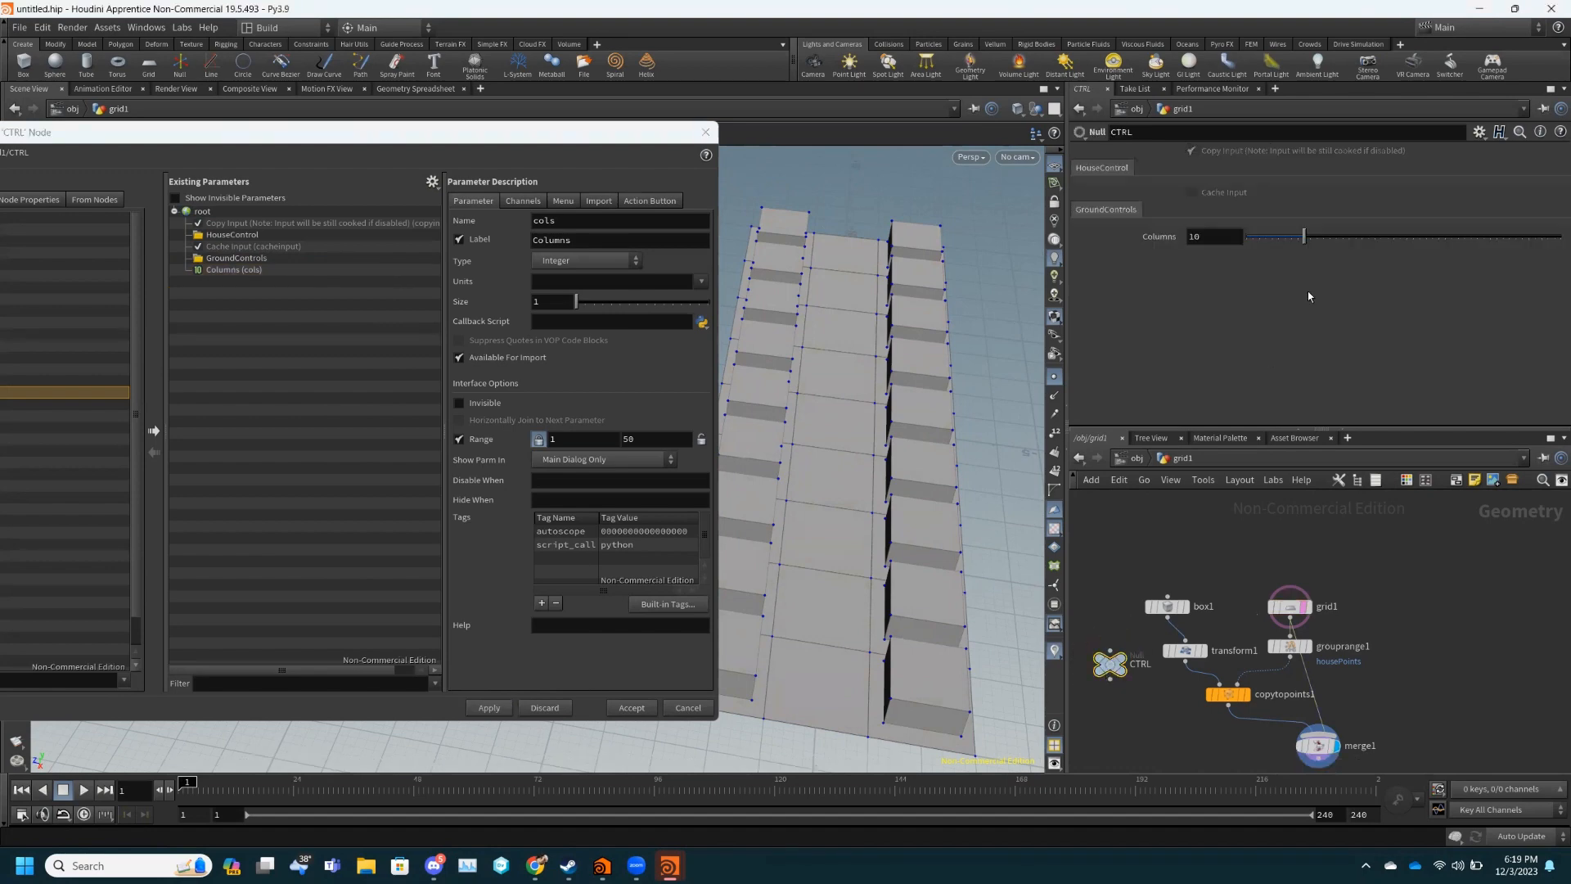
click(1285, 608)
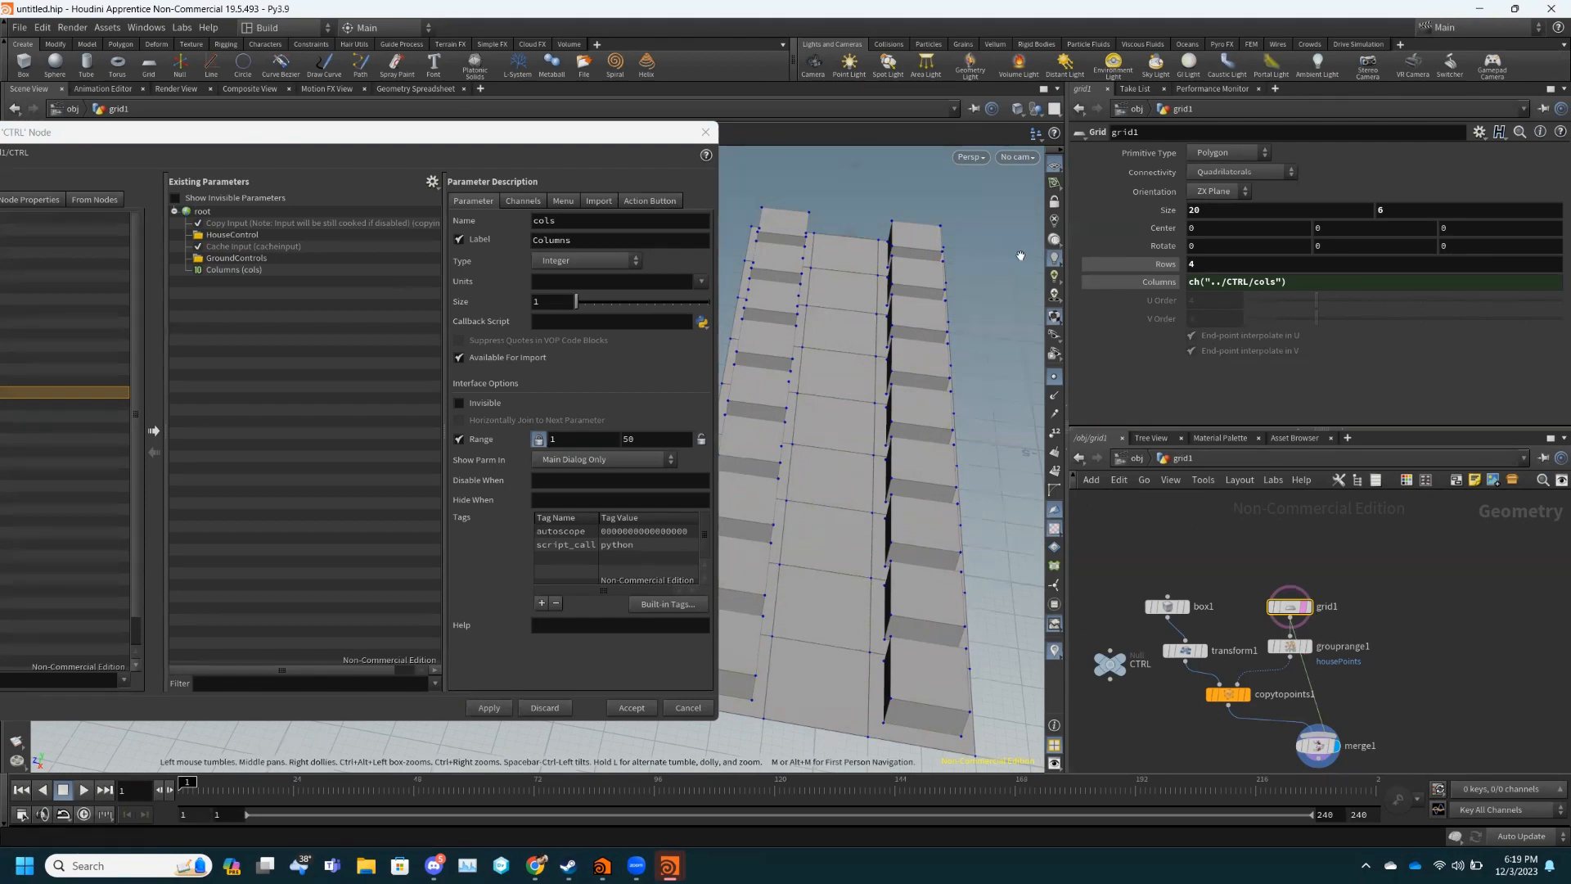
- Change the internal name of the Columns parameter on the CTRL node to HousePerSide
click(1290, 648)
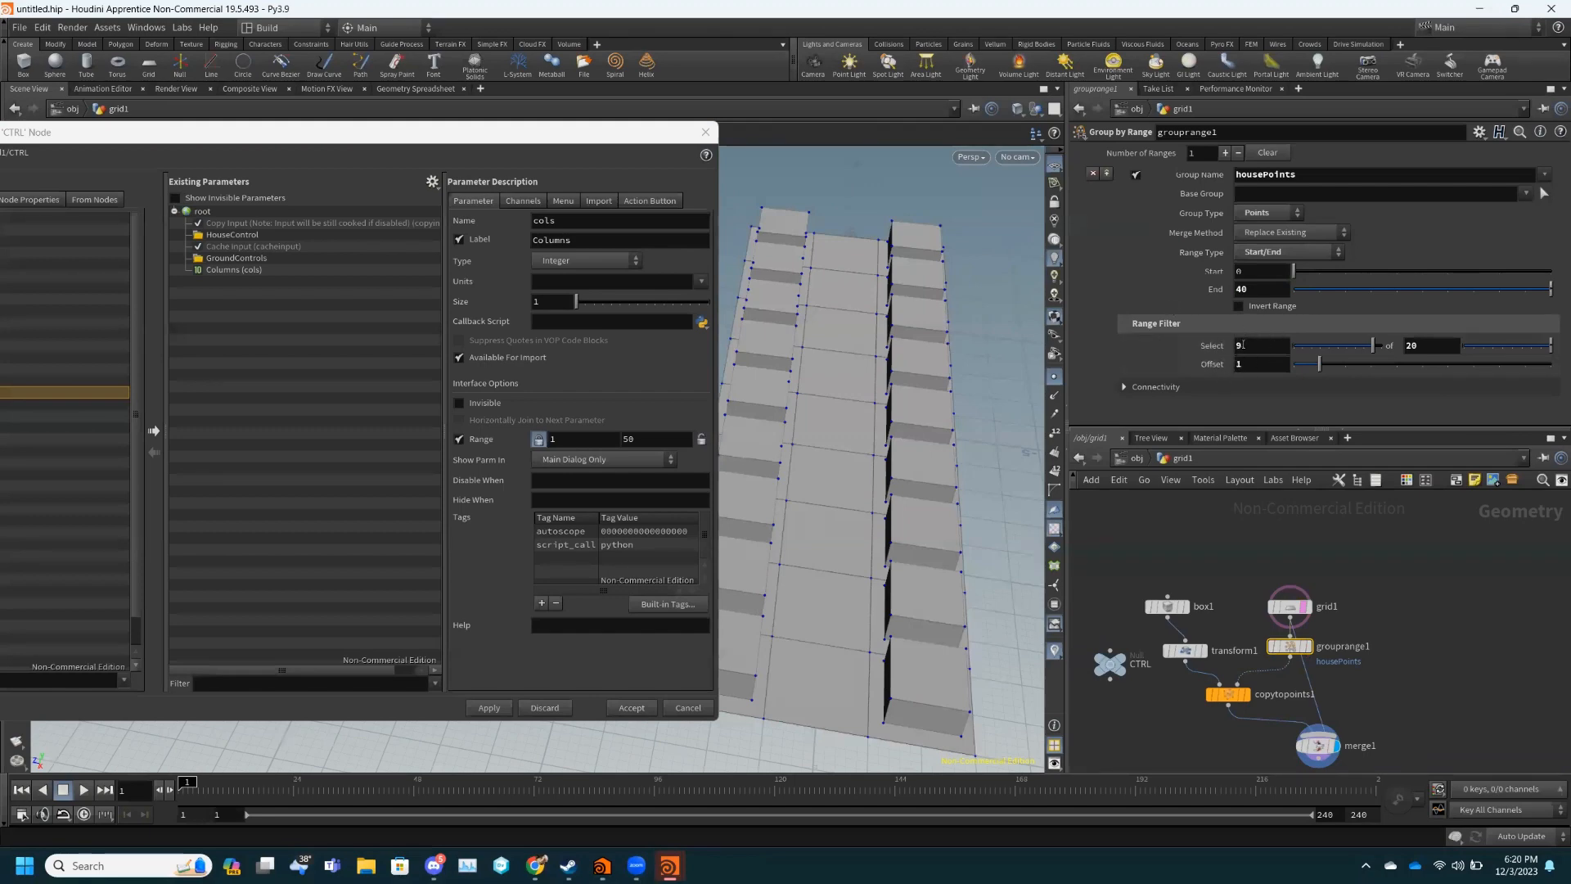
click(1260, 345)
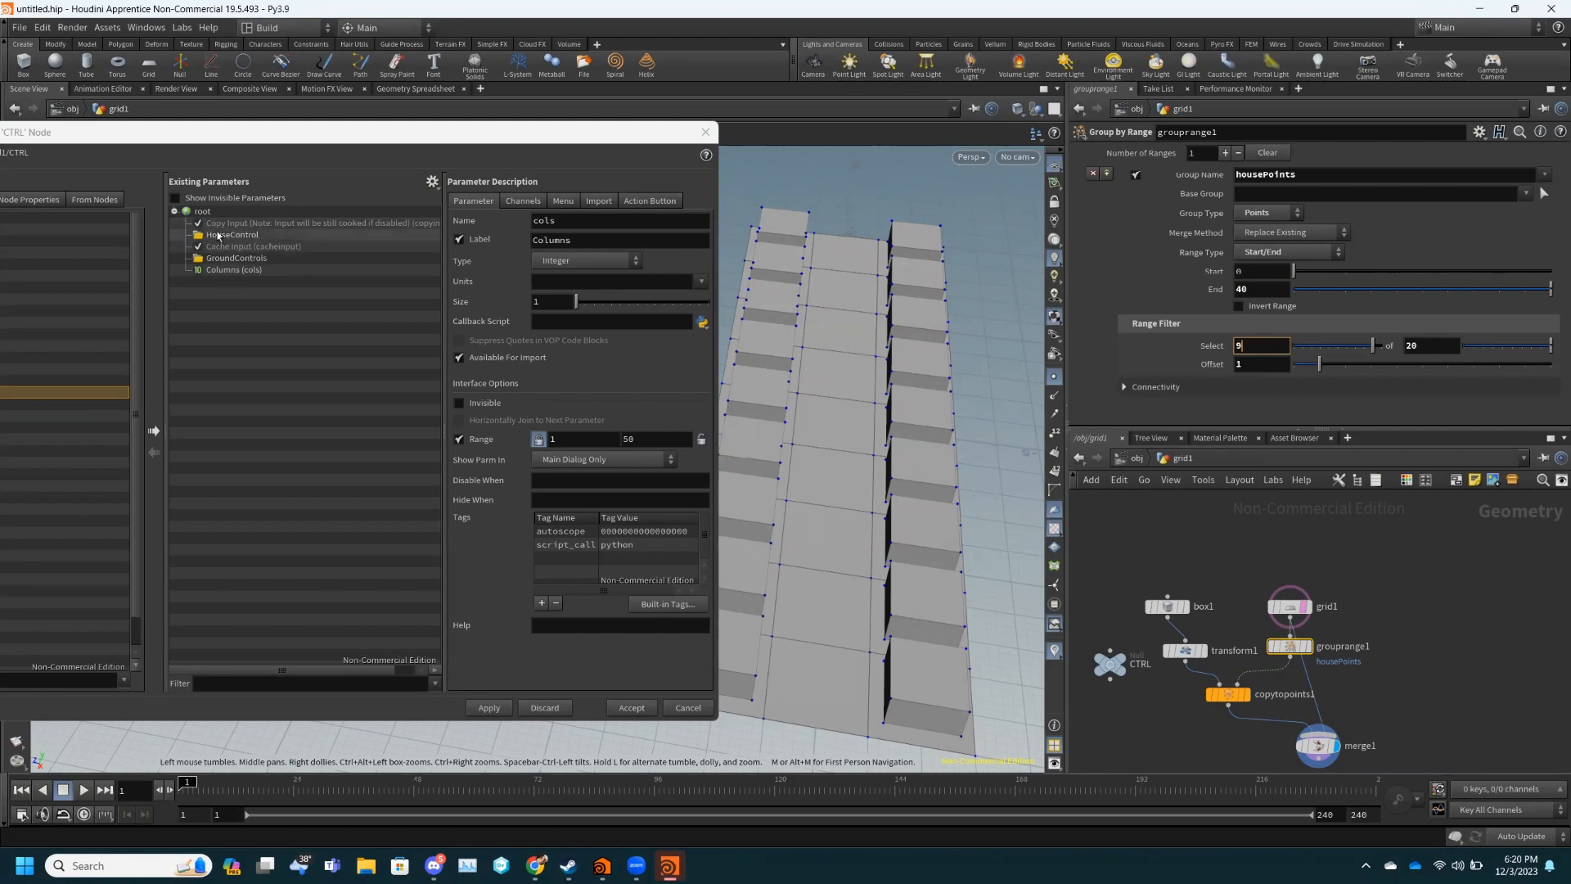
double_click(232, 269)
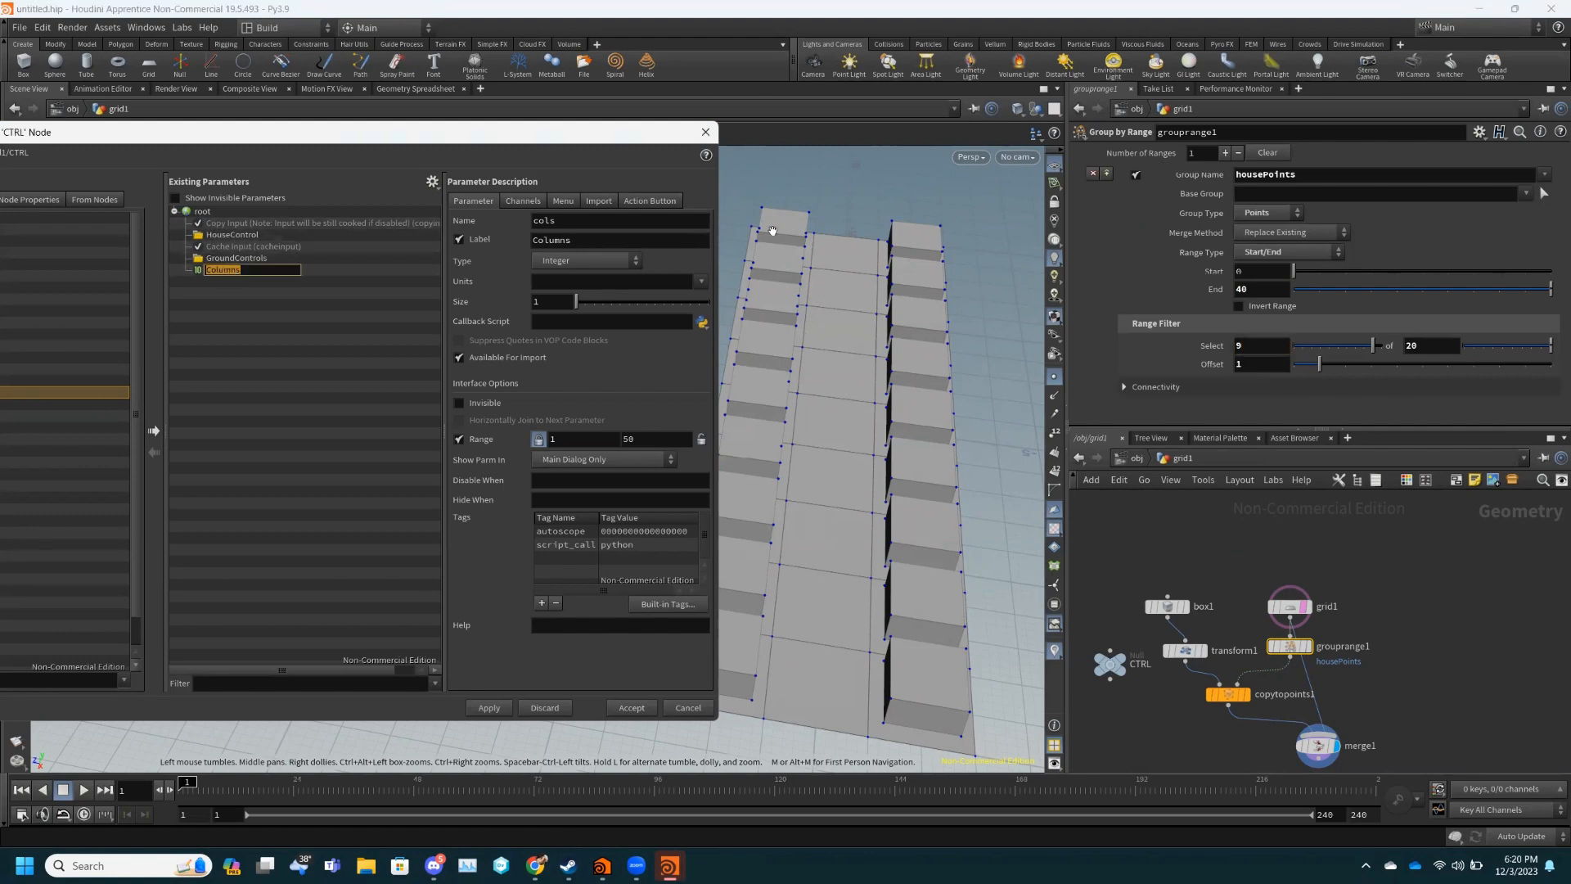
click(570, 226)
key(BackSpace)
key(BackSpace)
key(BackSpace)
key(BackSpace)
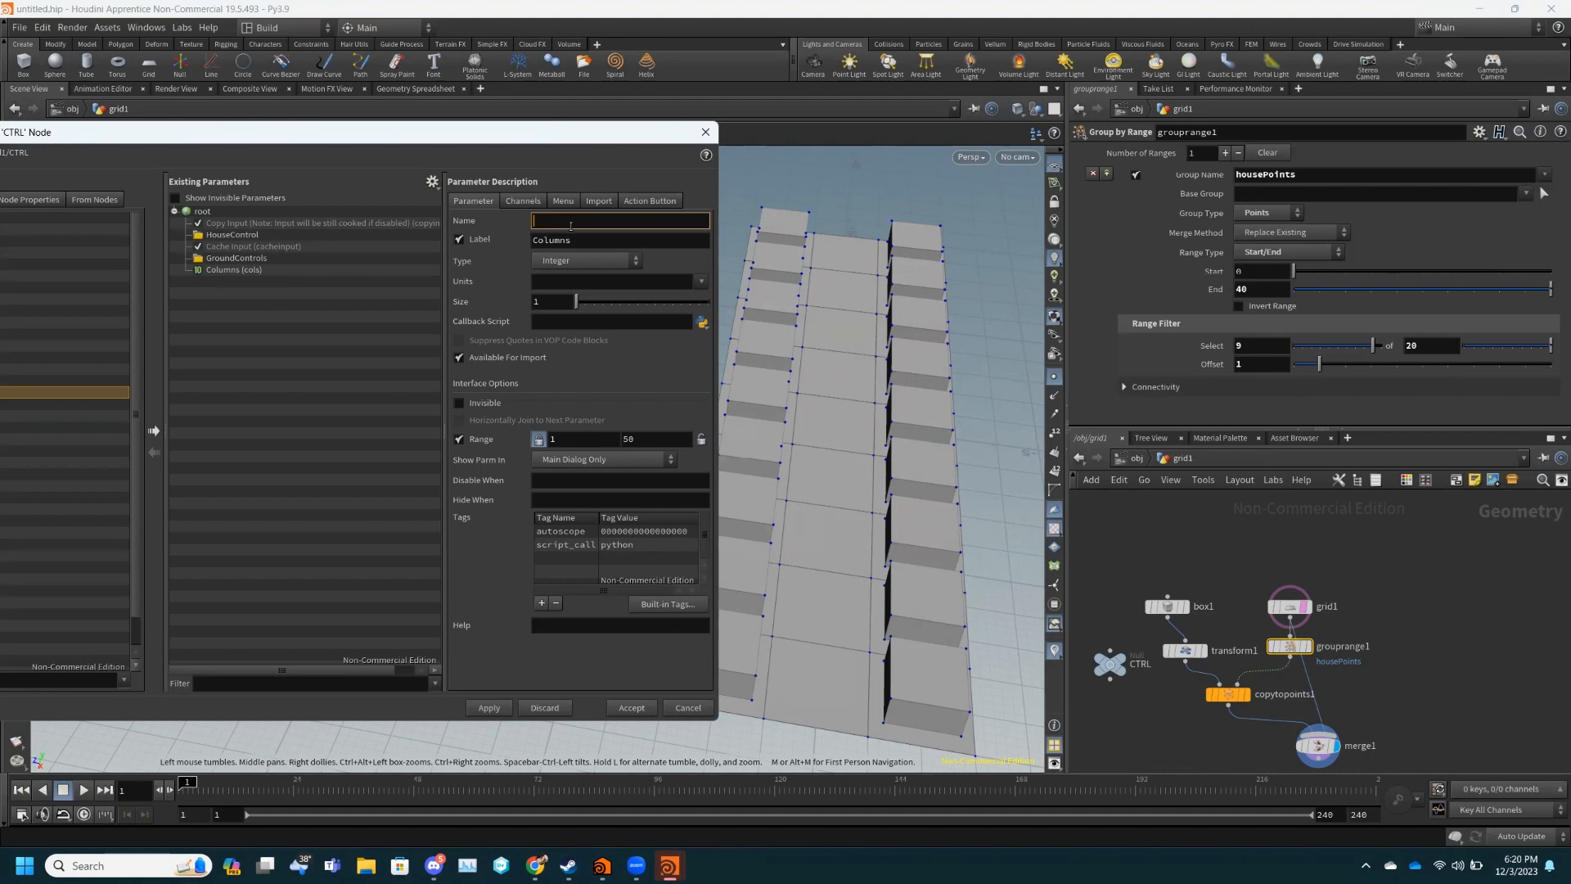
text(numOf)
key(BackSpace)
key(BackSpace)
key(BackSpace)
key(BackSpace)
text(HousePerSide)
- Label the HousePerSide parameter House Per Side and apply the parameter changes
double_click(577, 240)
text(House )
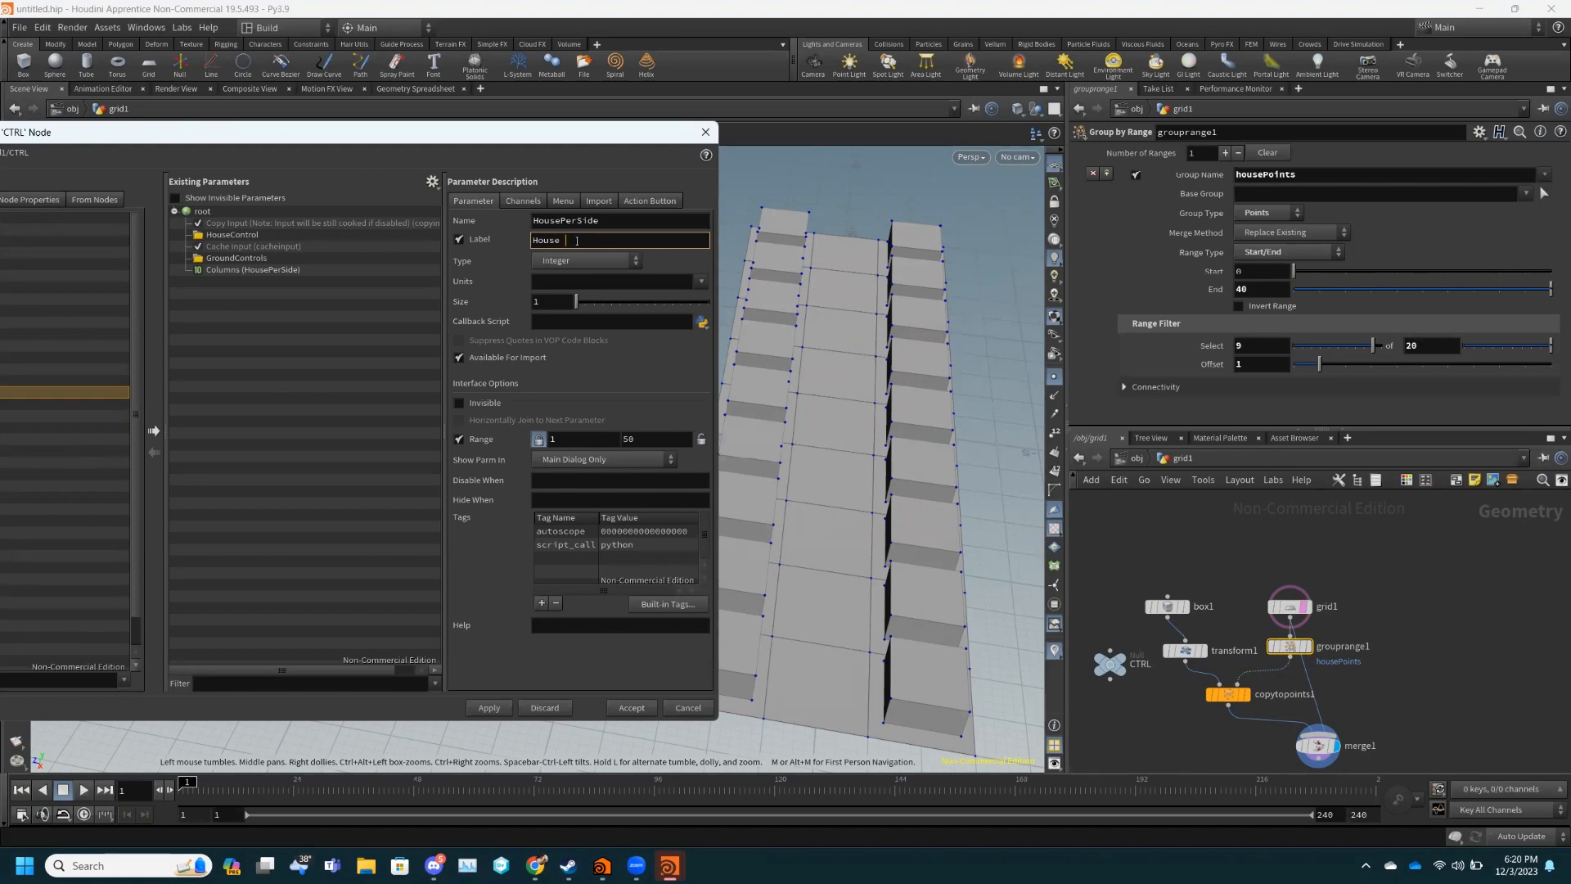
text(Per Side)
click(475, 707)
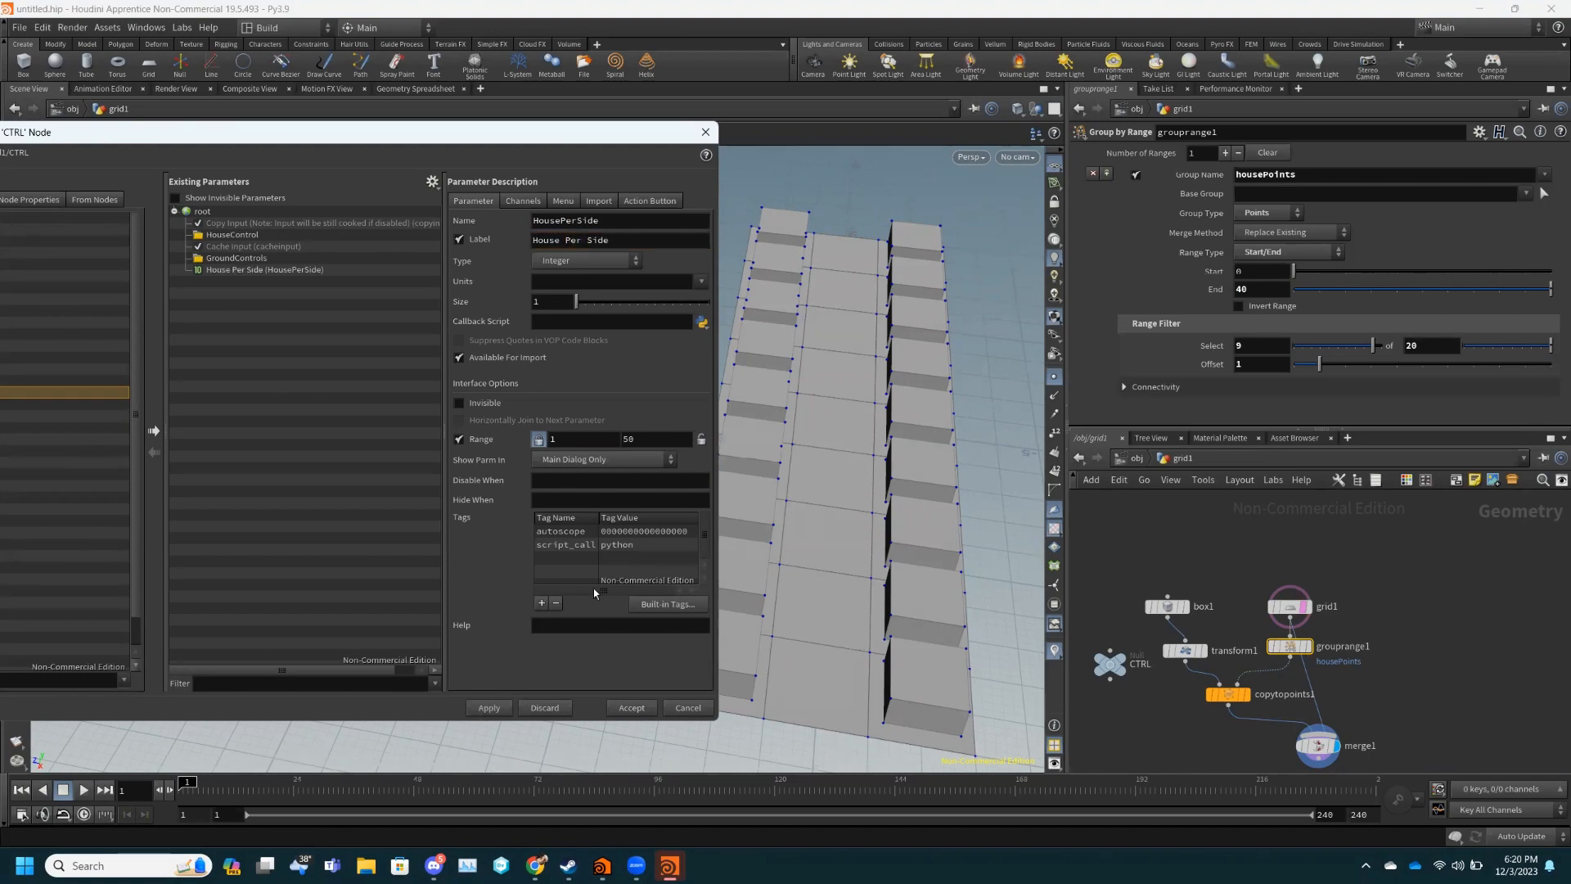
- Try to link grouprange1's Select value directly to the House Per Side parameter from the parameter list, and undo it
click(1256, 348)
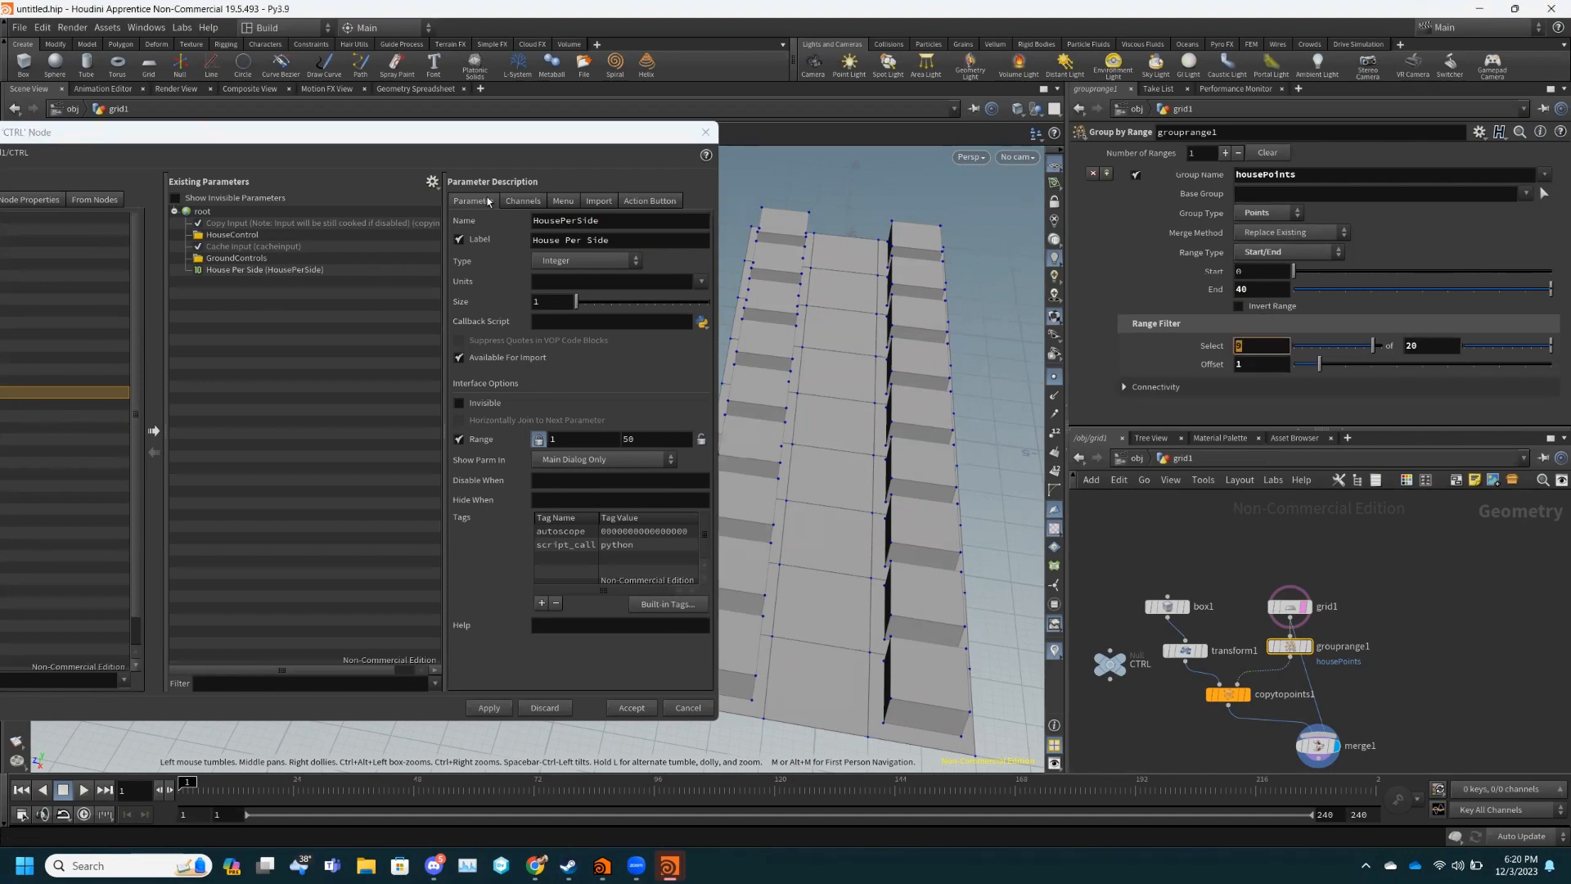
click(254, 270)
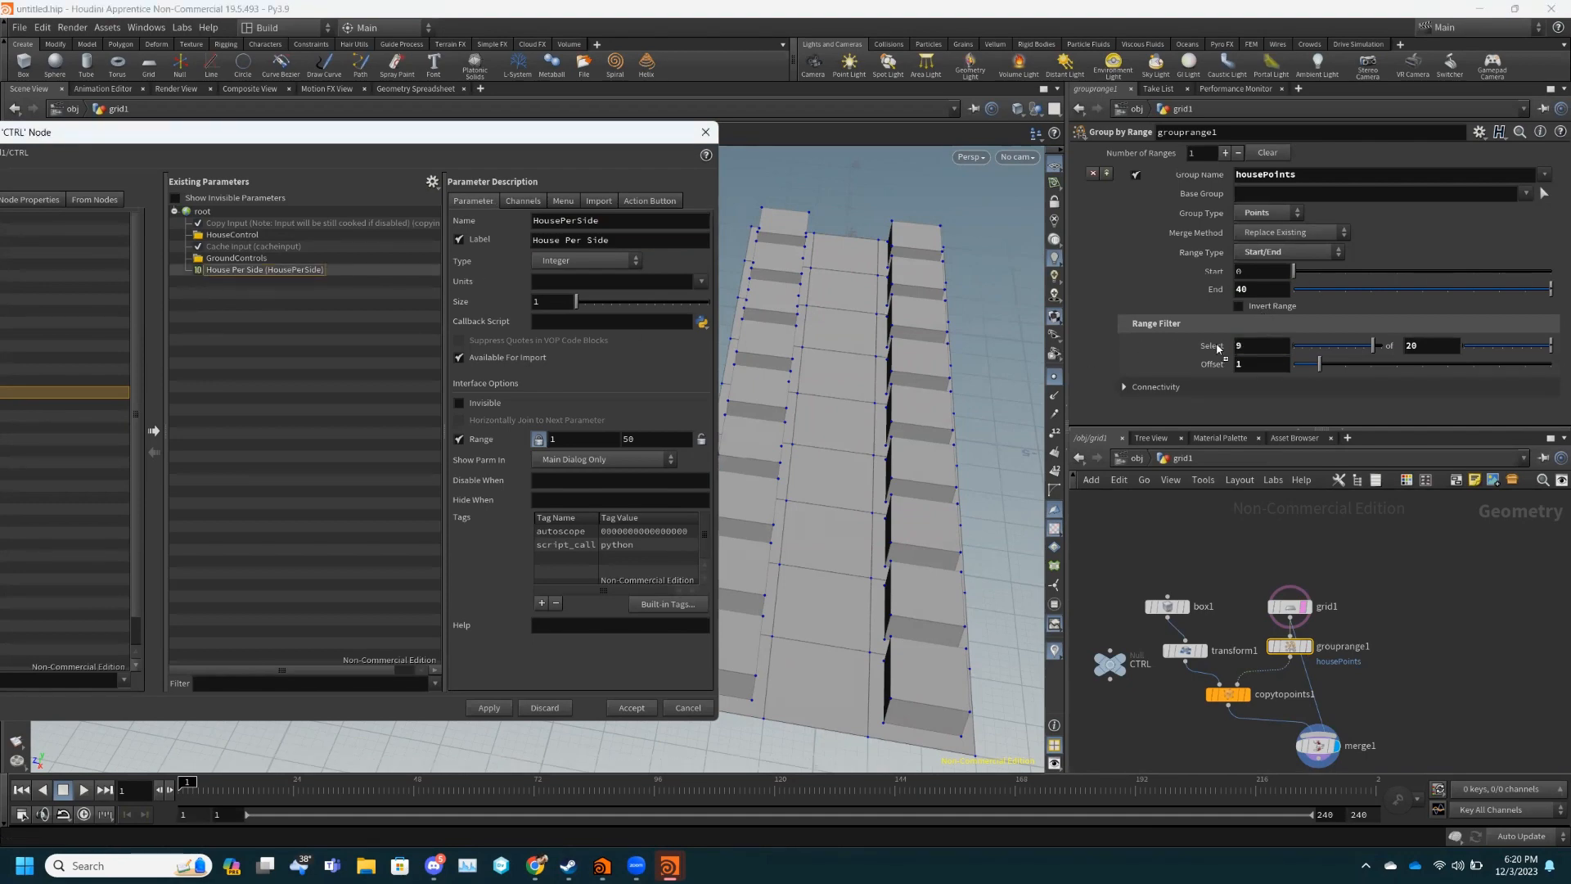
drag(1244, 348, 1242, 345)
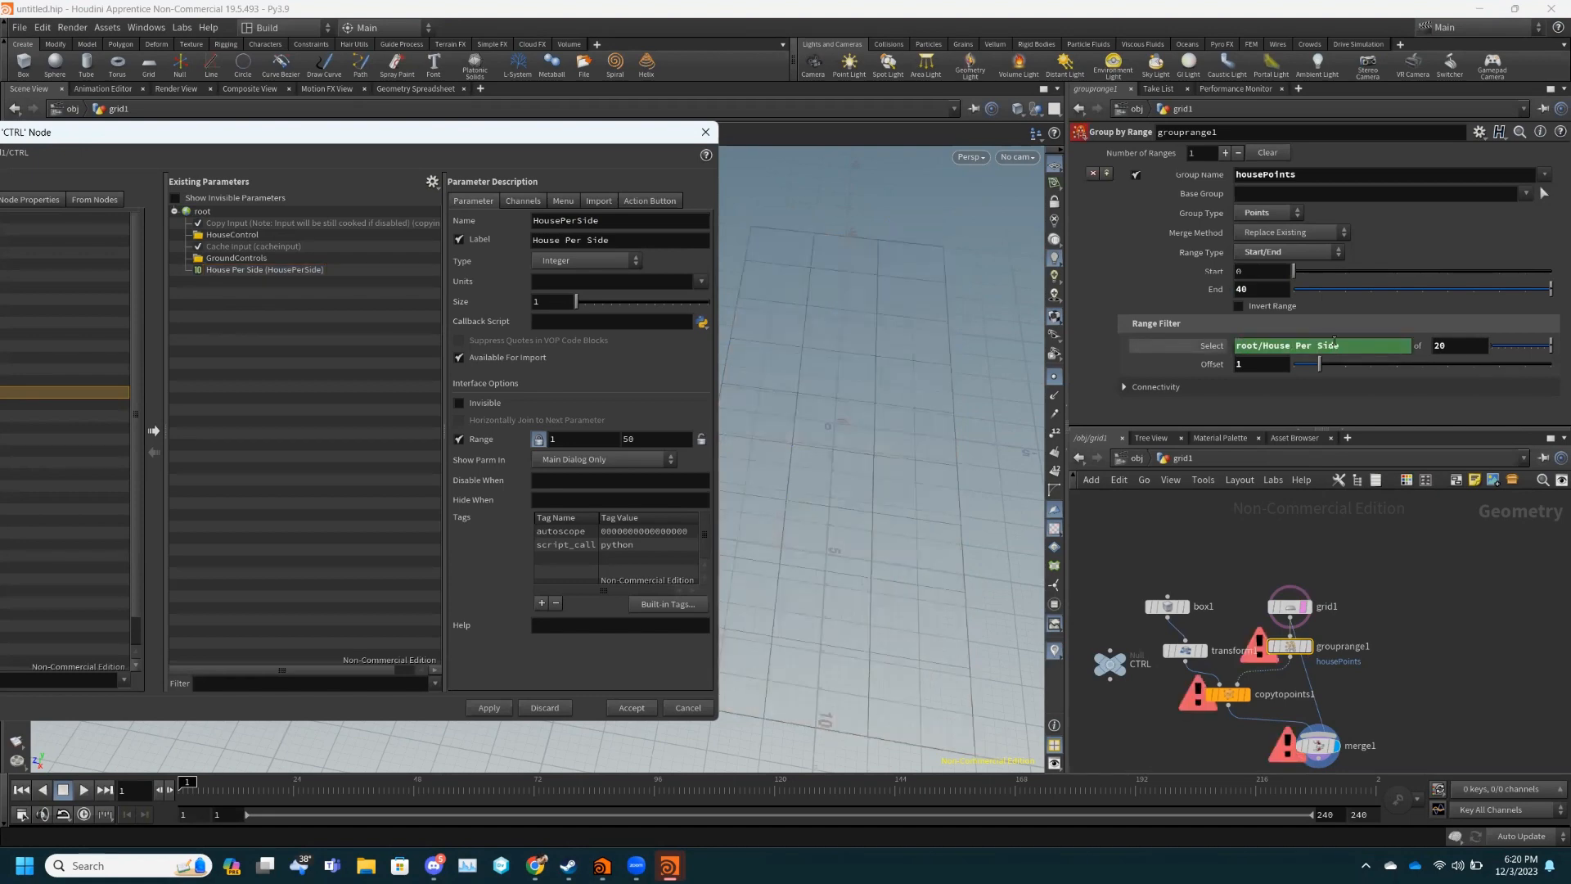
key(ctrl+z)
- Set the Range Filter's Select value on grouprange1 to the expression ch("../CTRL/HousePerSide")-1
click(1287, 344)
key(BackSpace)
text(c)
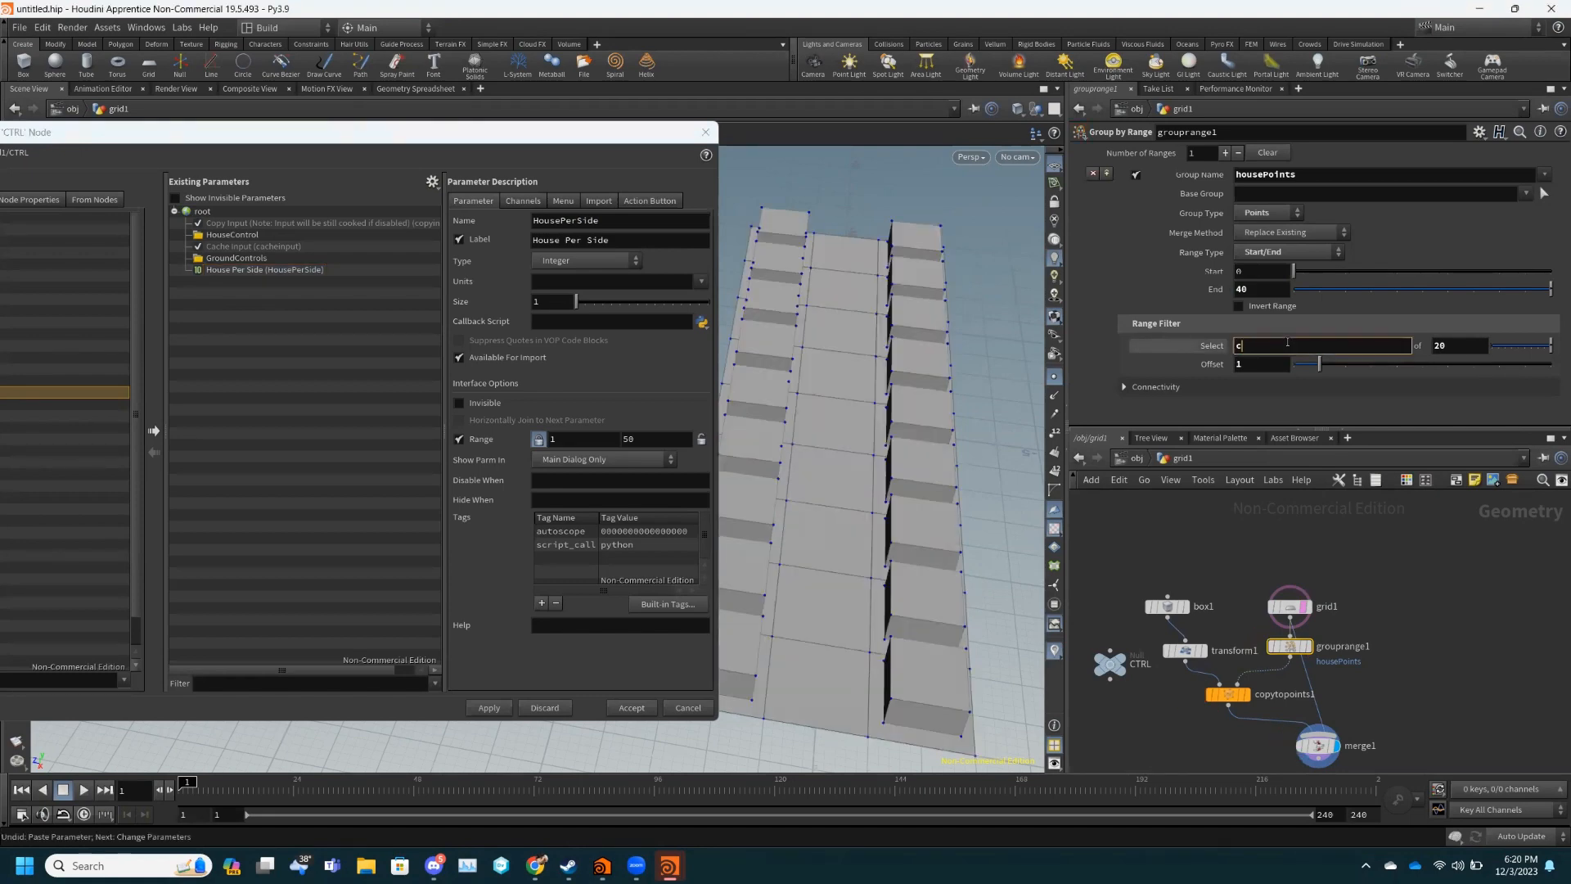
text(h()
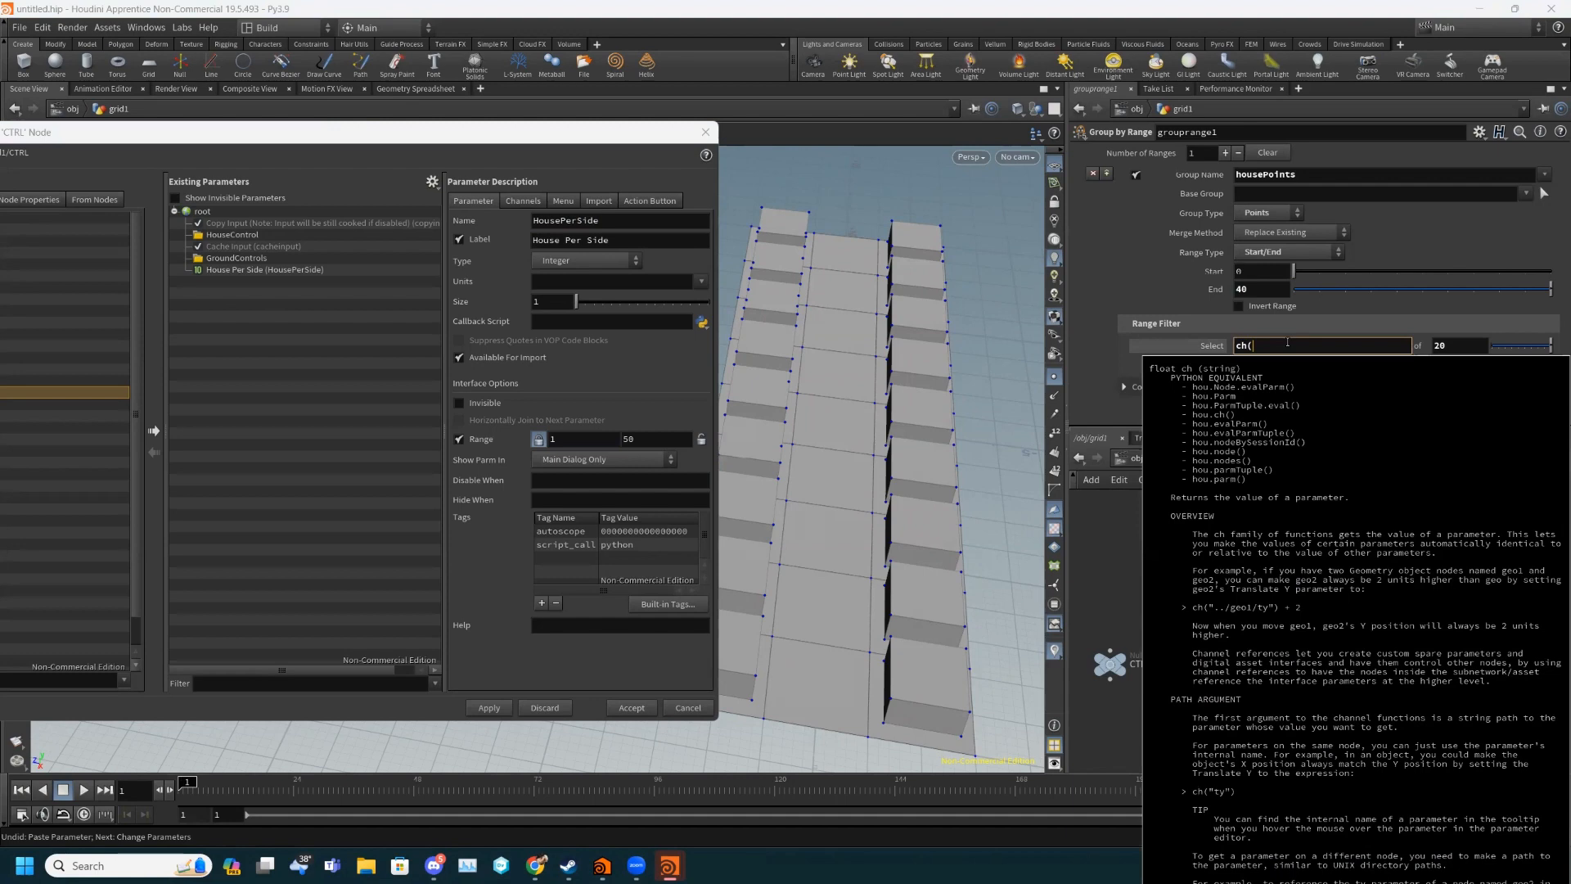
text("../)
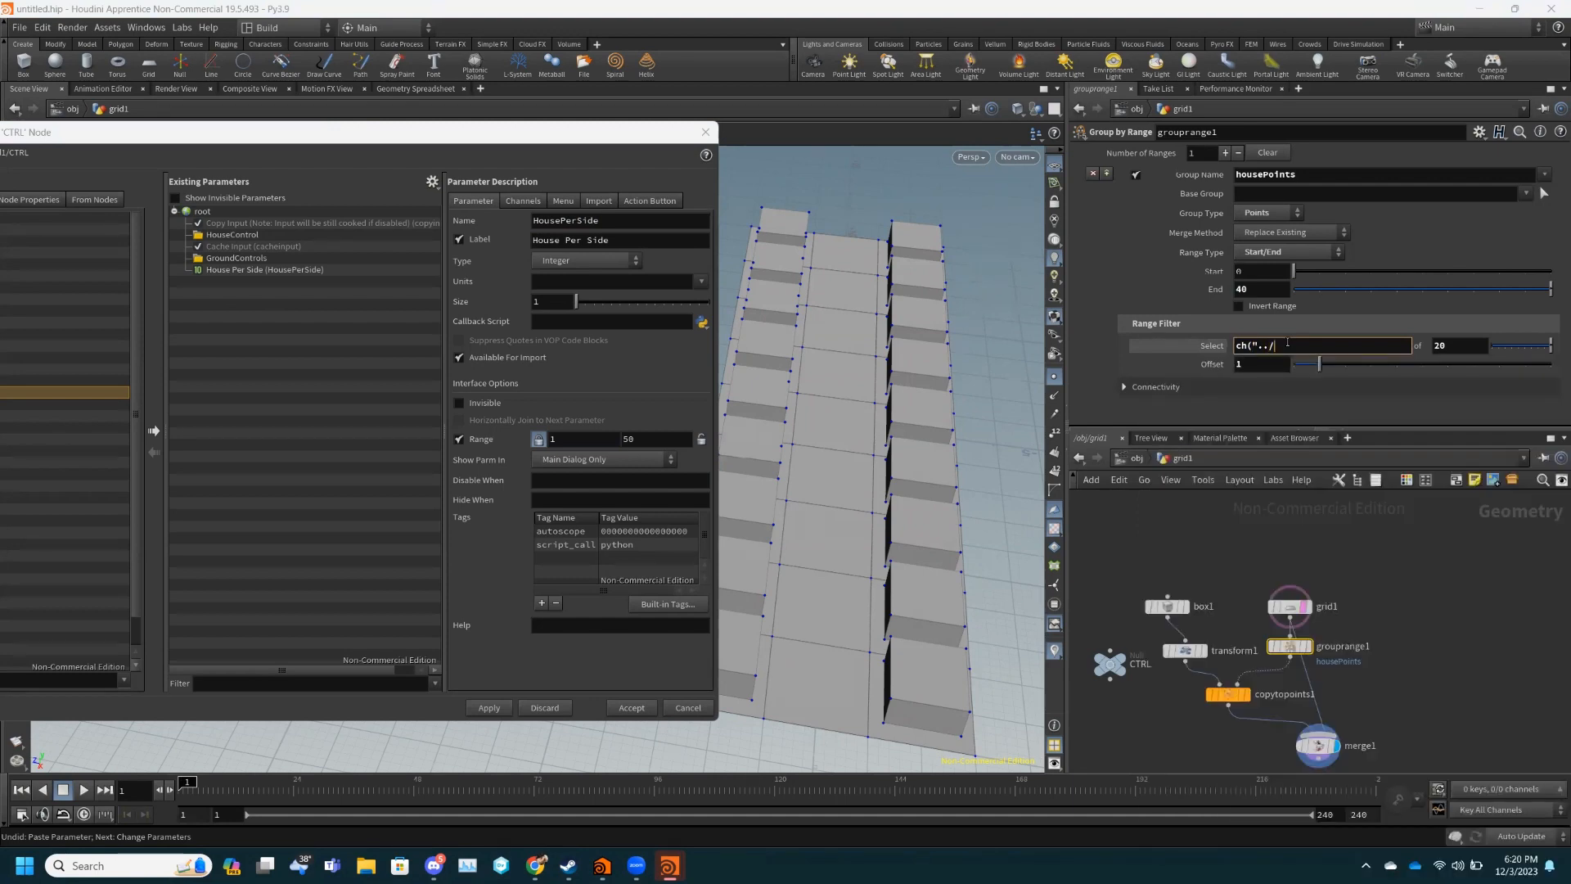
click(1294, 370)
click(1319, 370)
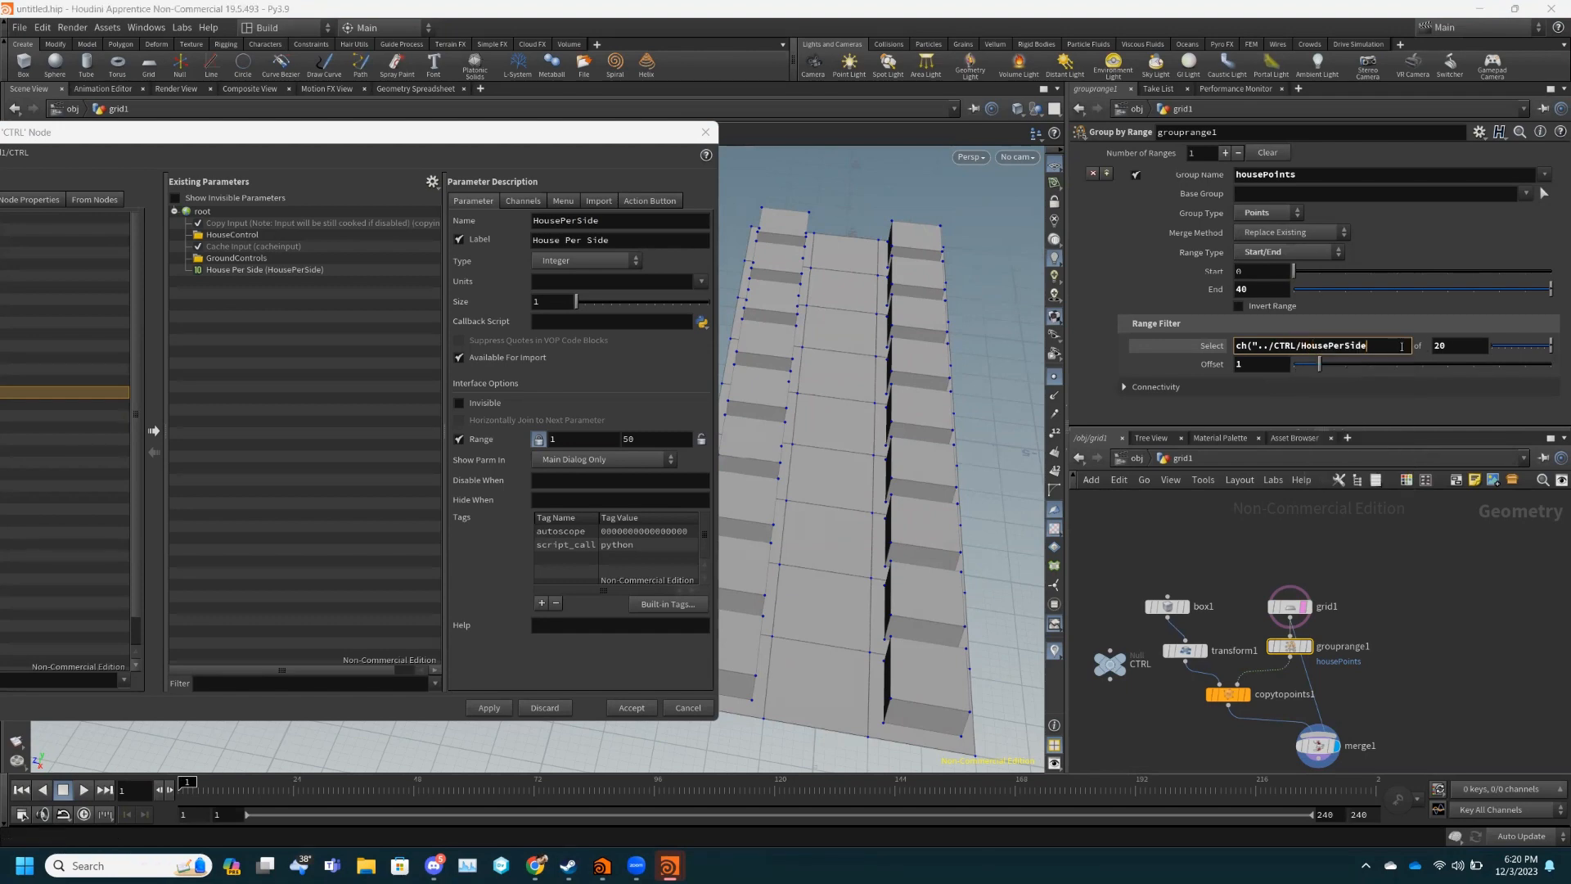
text("))
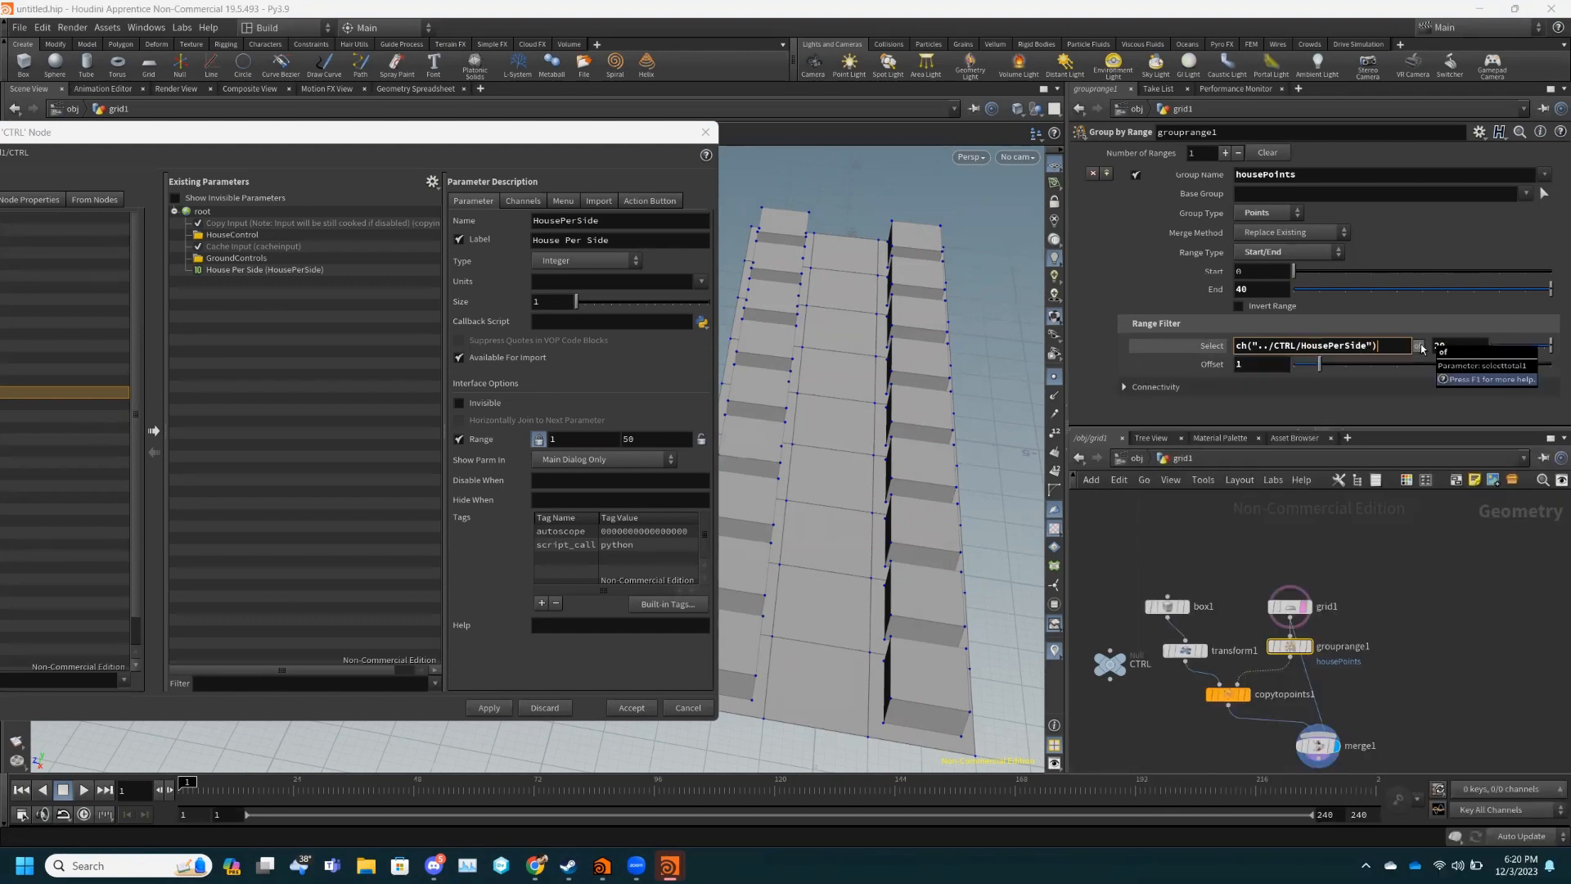
text(-1)
key(Return)
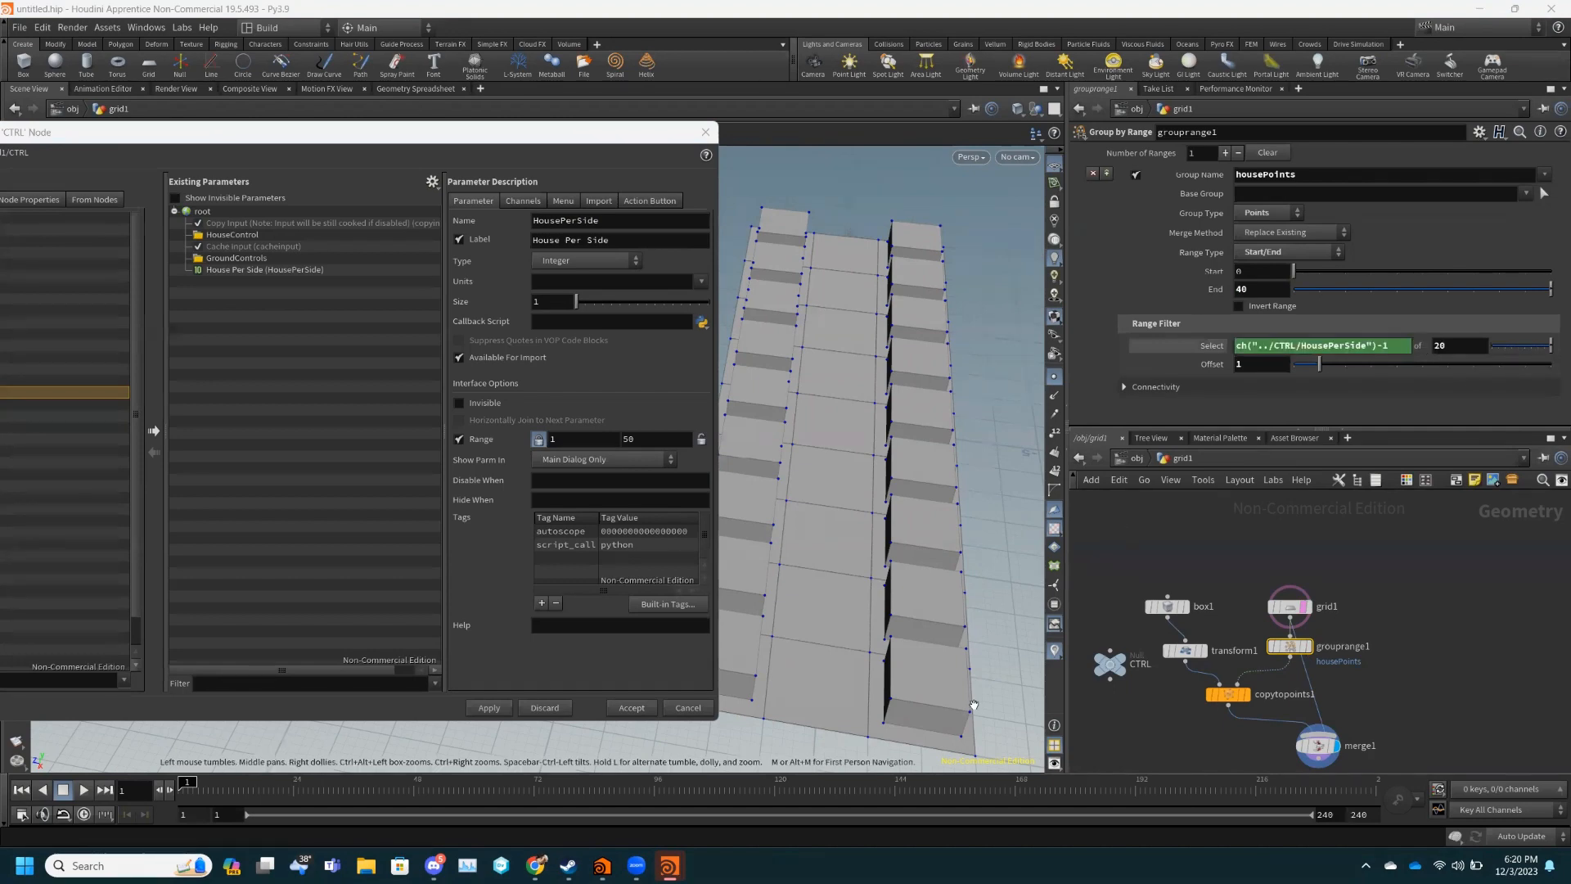
- Reuse the ch("../CTRL/HousePerSide") reference, with a multiplier, as the "of" value of the Range Filter's Select setting
click(1452, 344)
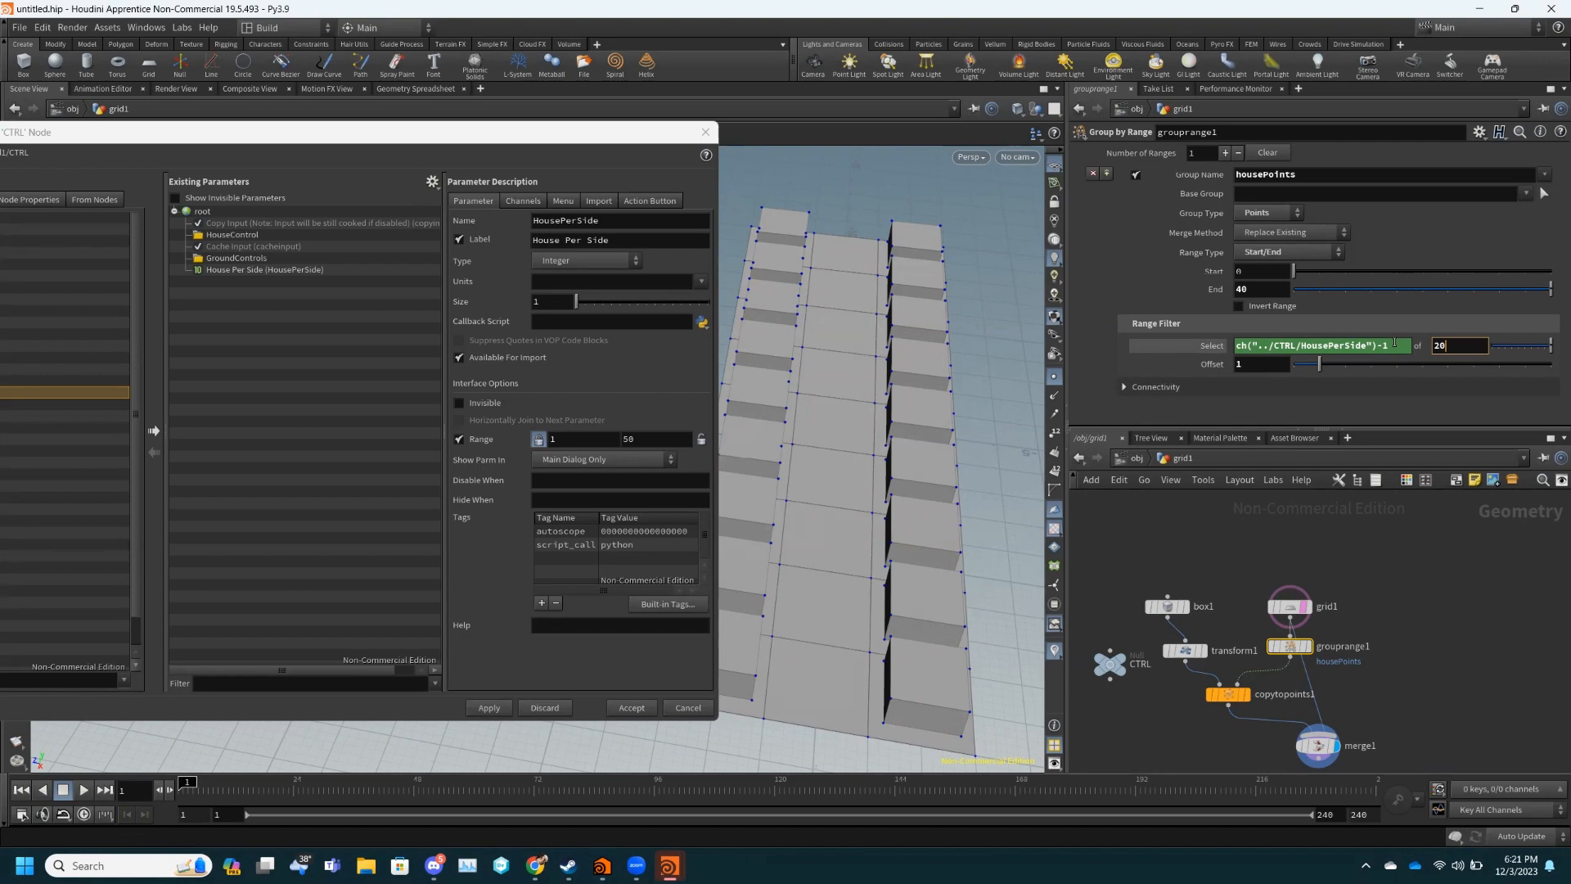
drag(1377, 349, 1220, 347)
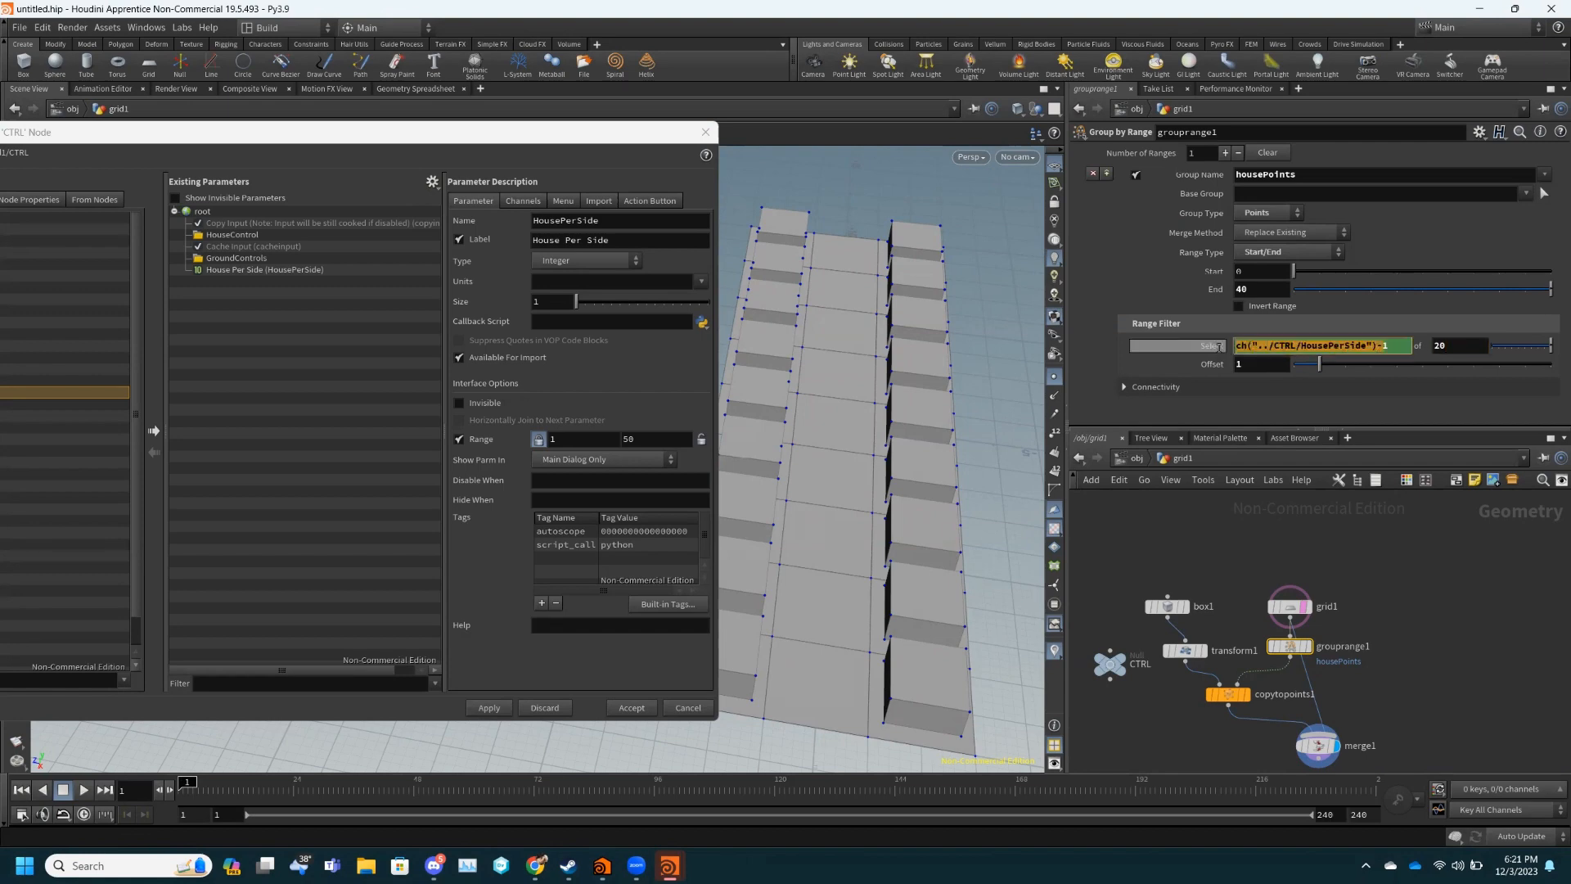
click(1371, 345)
drag(1379, 346, 1219, 349)
key(ctrl+c)
click(1472, 343)
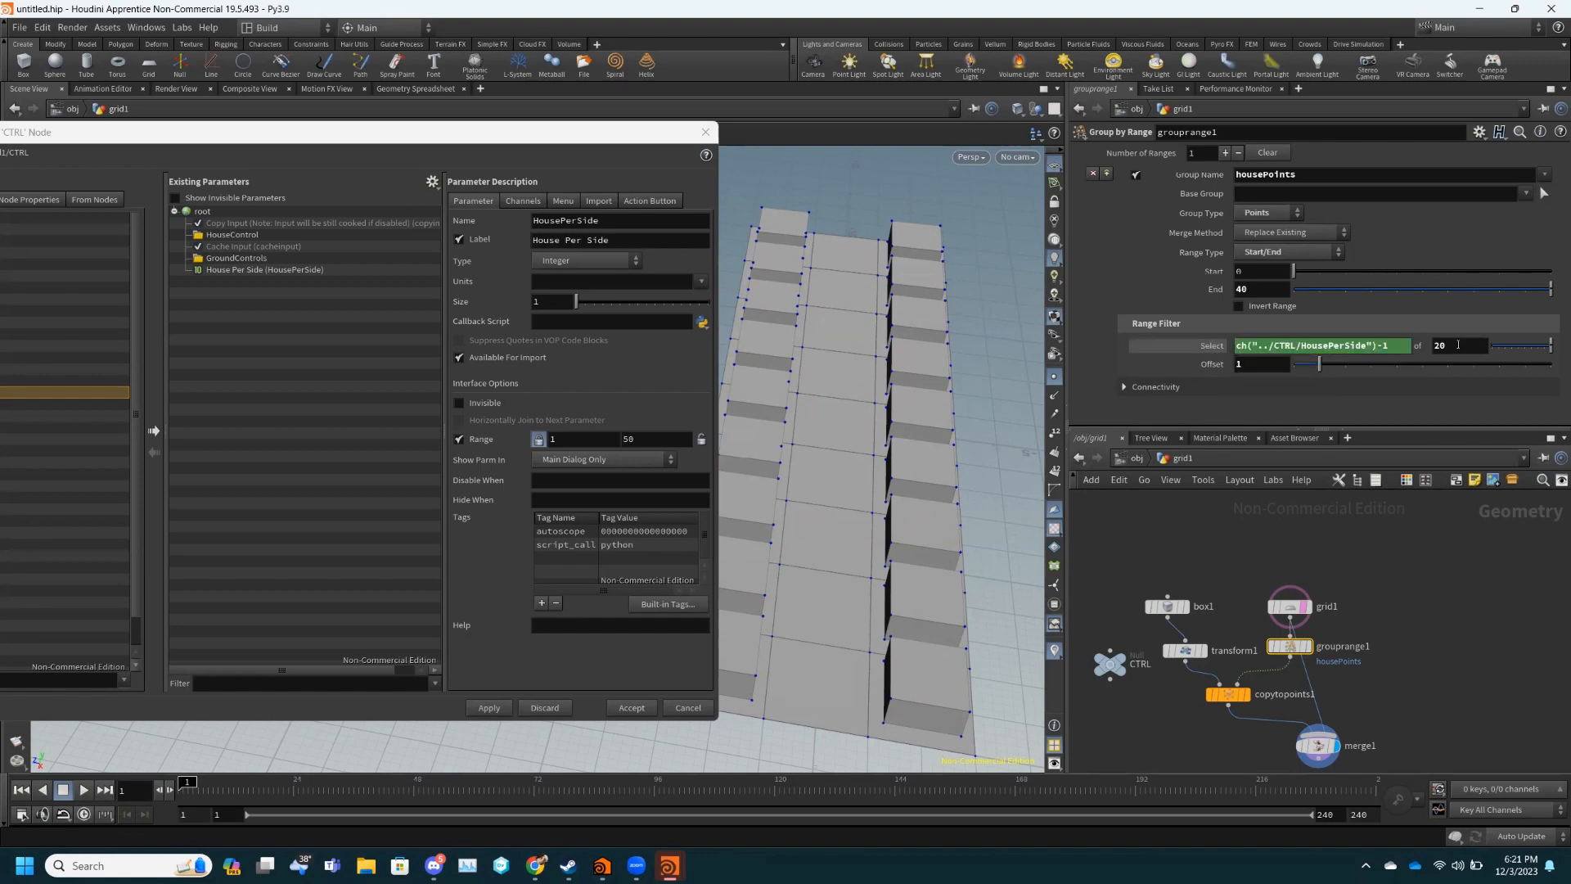
key(ctrl+a)
key(ctrl+v)
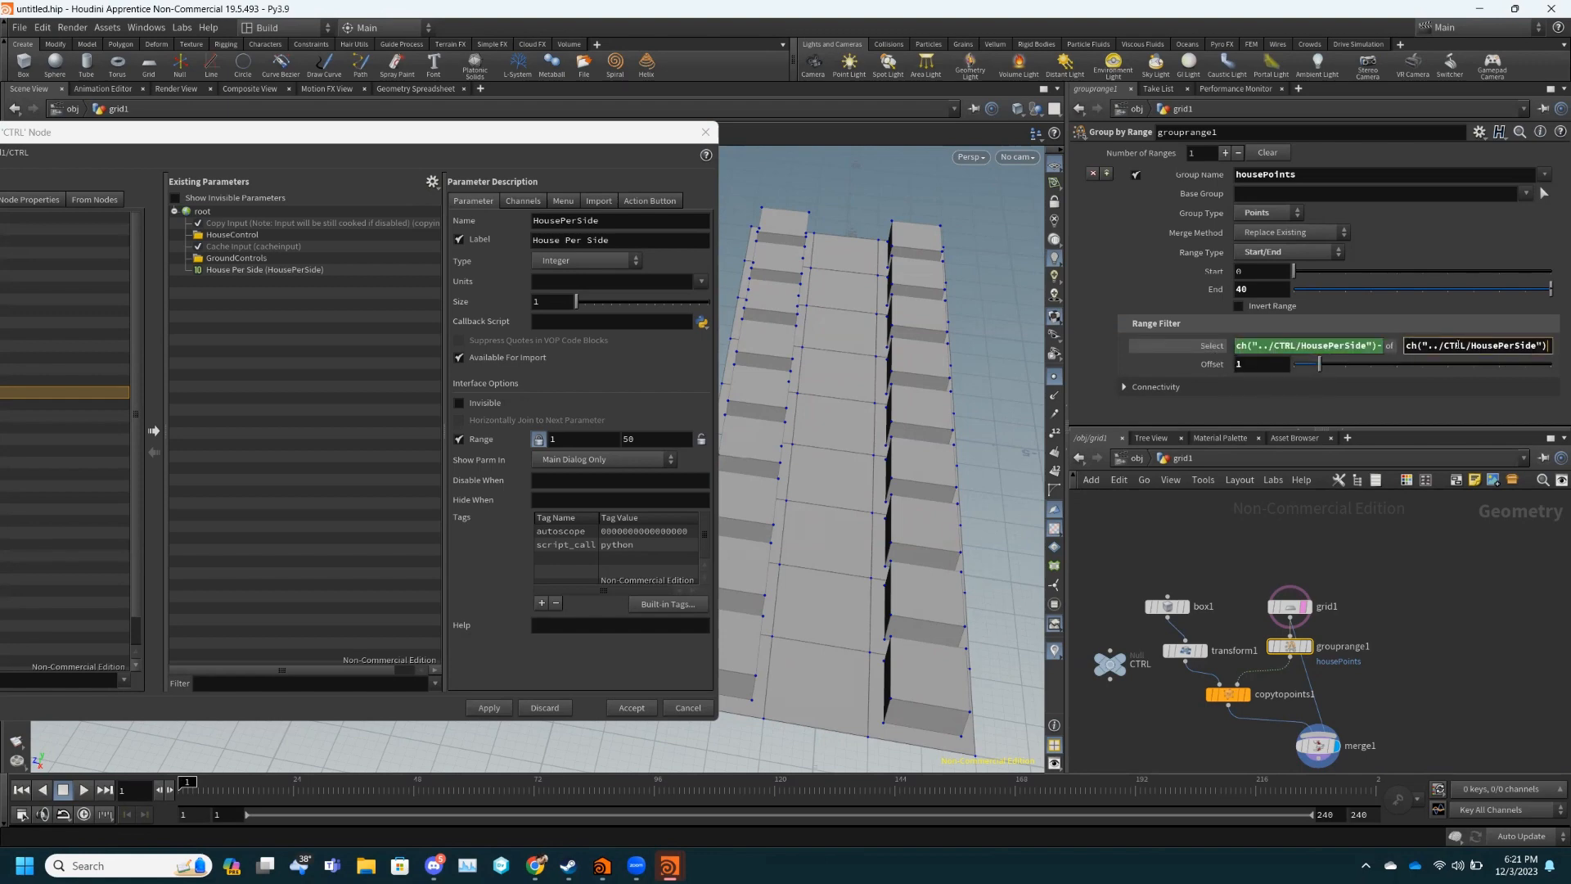
key(Return)
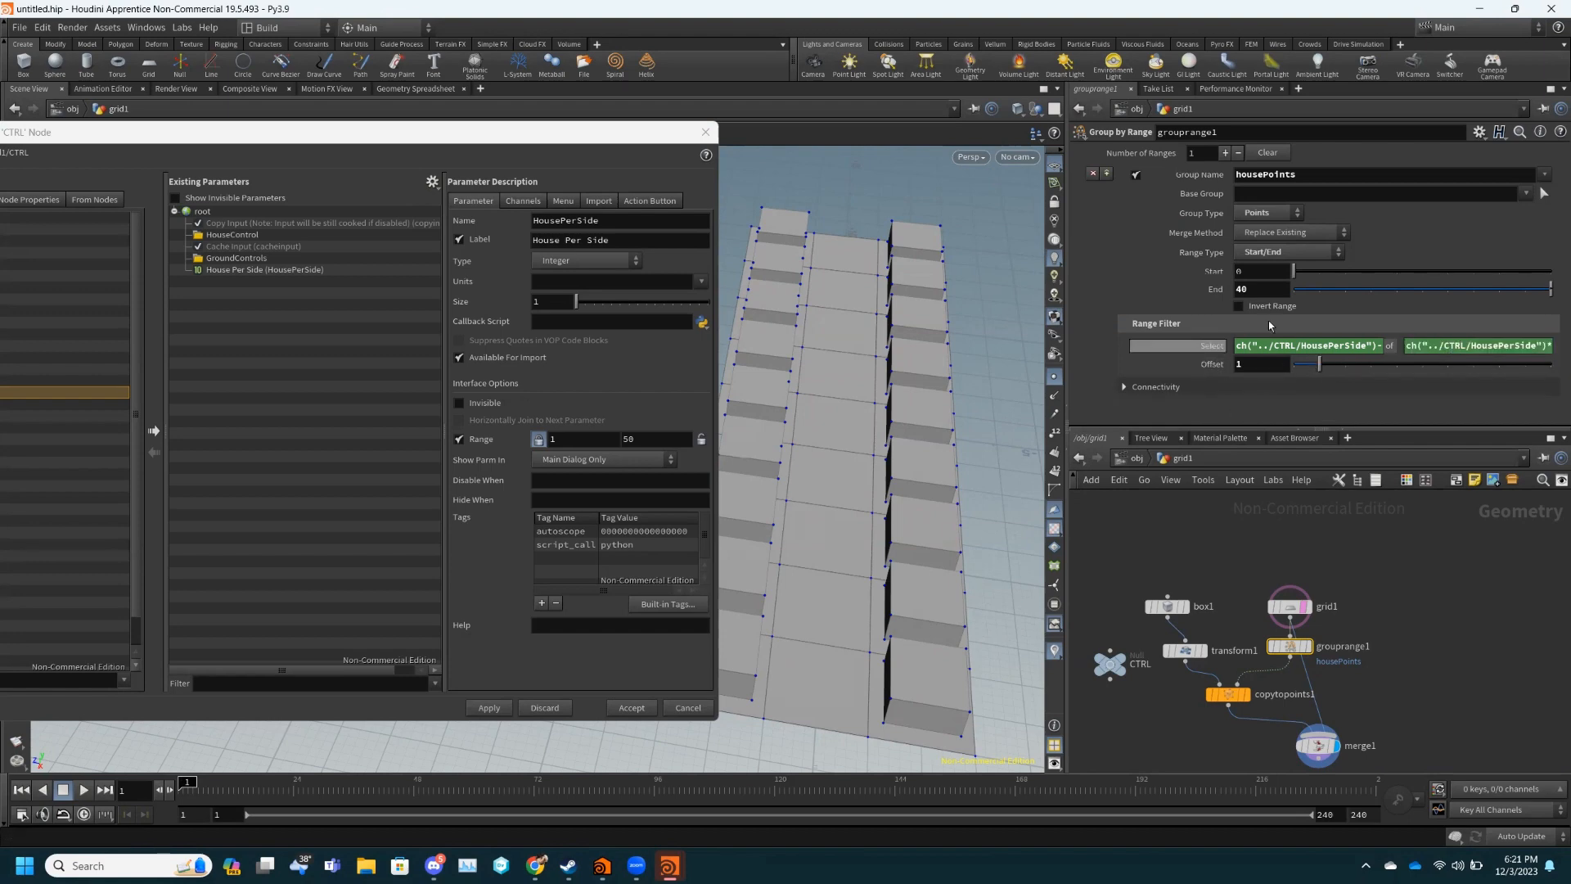
- Save the scene under the file name Demo1 in the $HIP folder
key(ctrl+s)
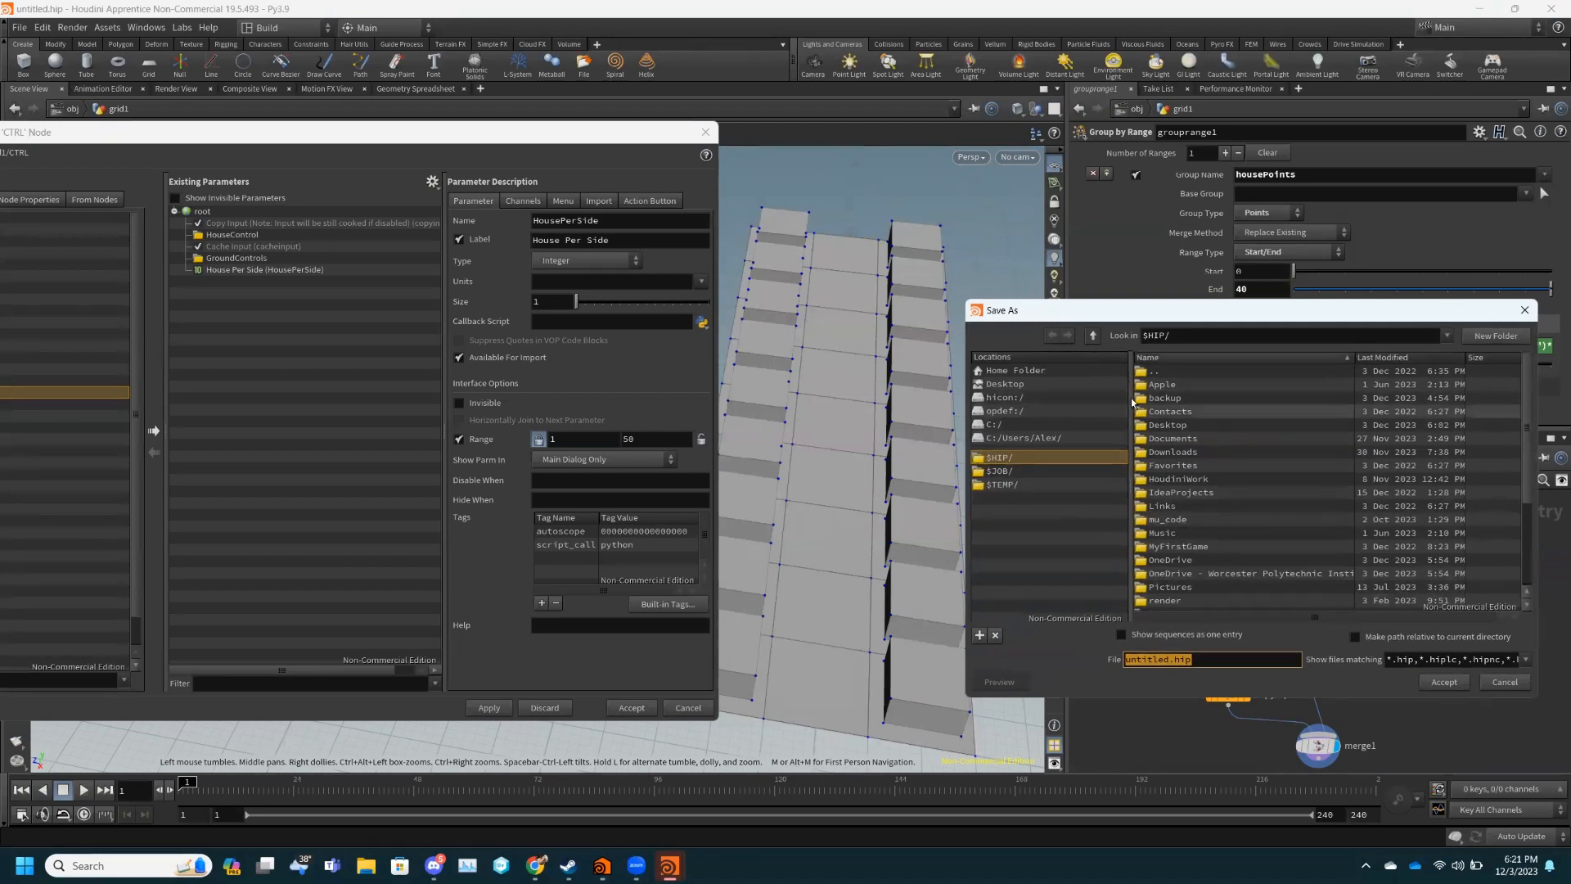
click(1162, 661)
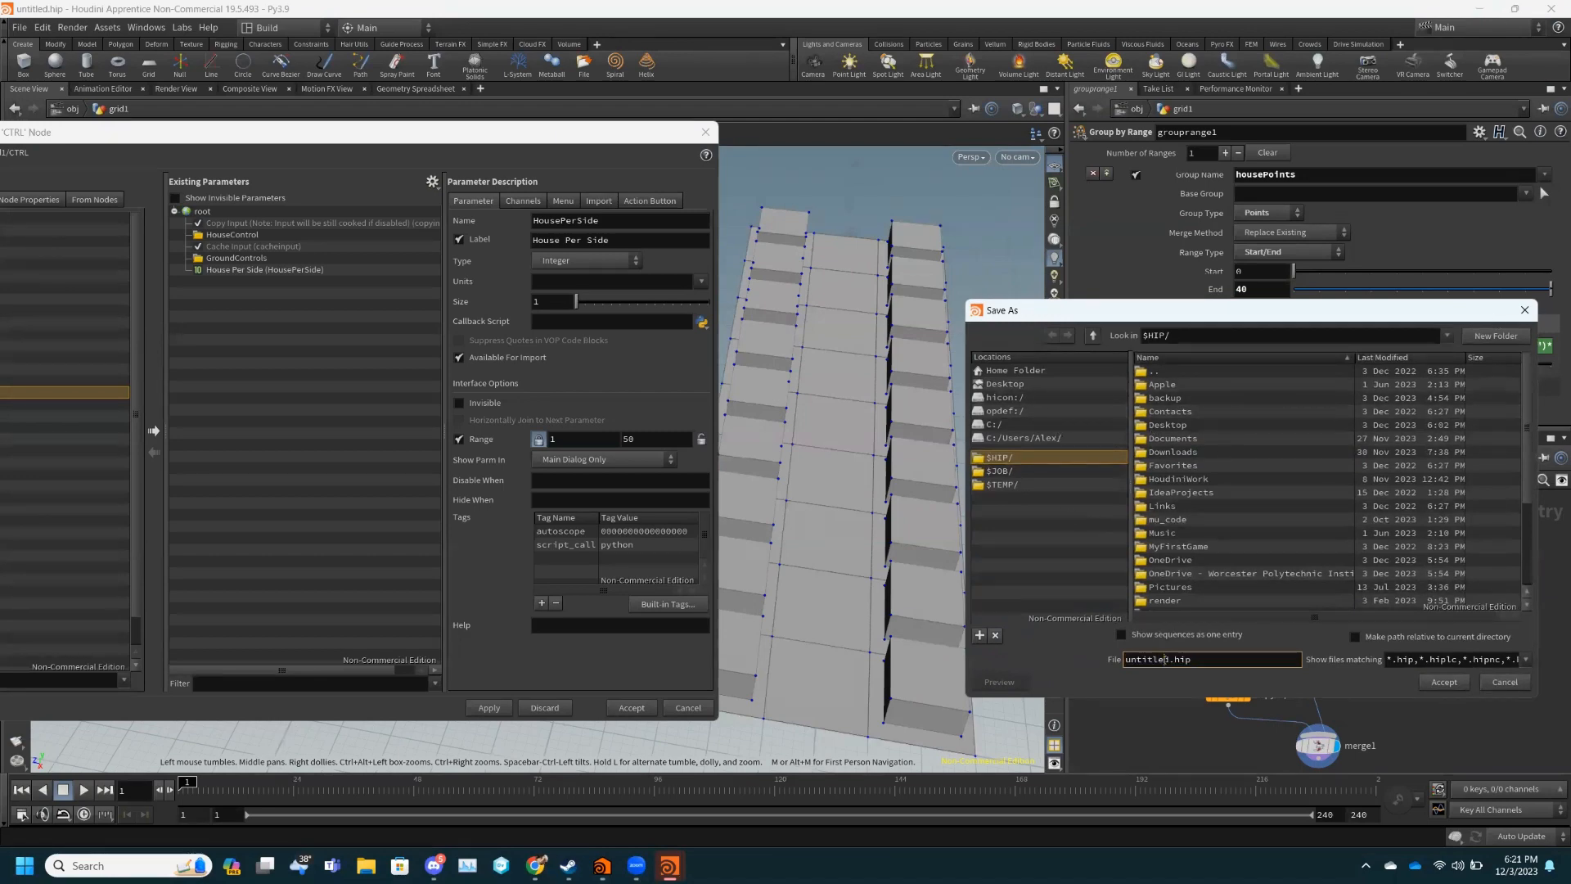
key(BackSpace)
key(BackSpace)
key(BackSpace)
key(BackSpace)
key(BackSpace)
key(BackSpace)
key(BackSpace)
key(BackSpace)
text(Demo1)
click(1427, 684)
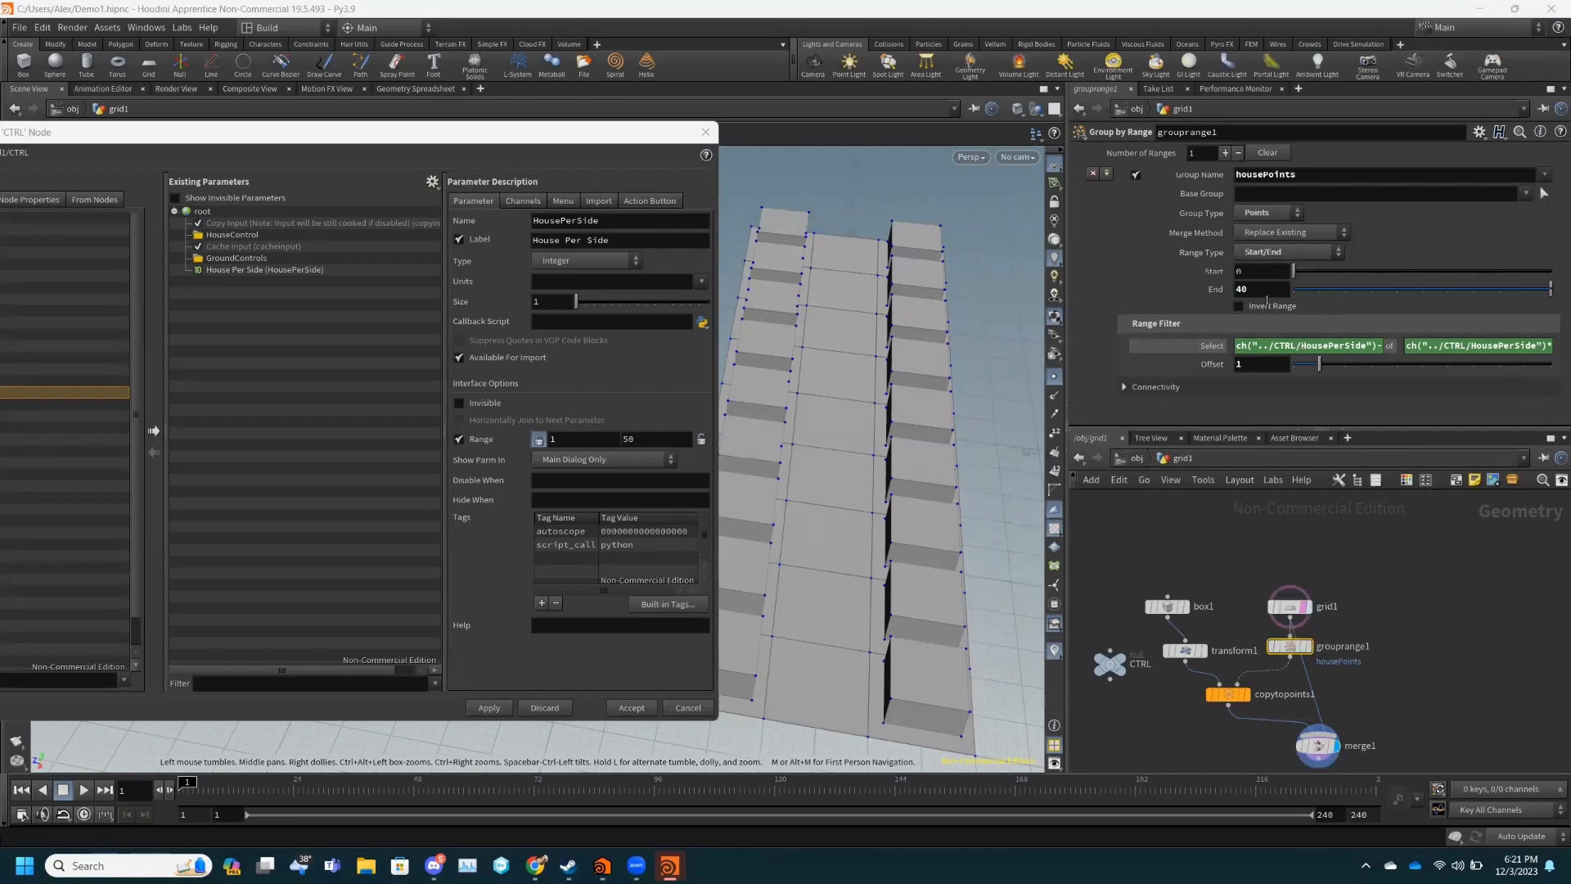
- Raise House Per Side on the CTRL node to test the house rows, trying values such as 16
click(1109, 664)
drag(1301, 243, 1342, 242)
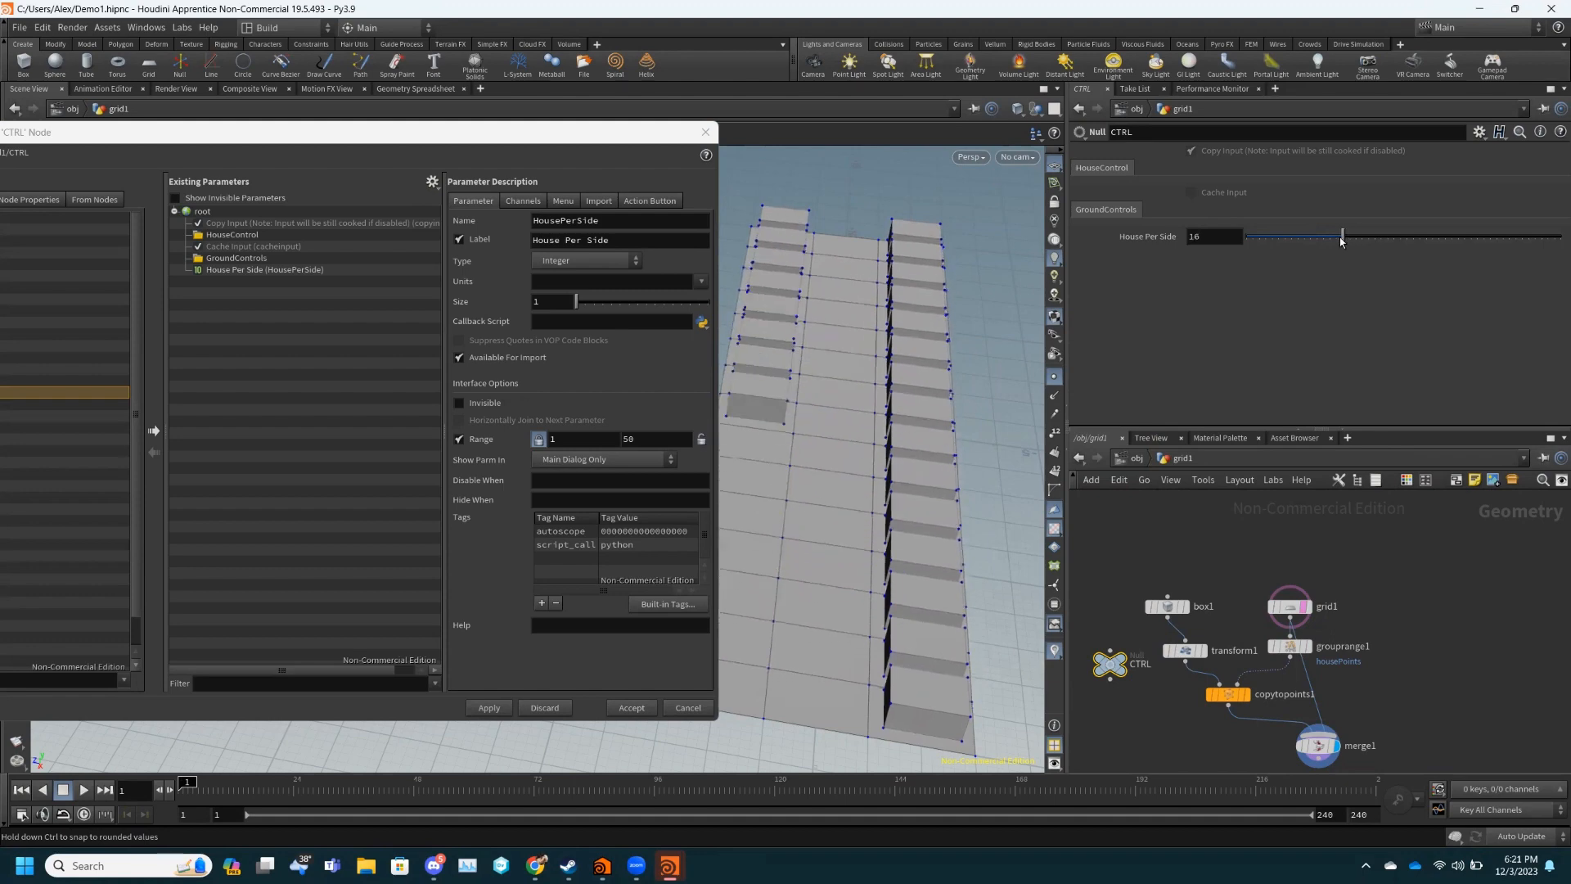
- Set grouprange1's End value to the expression ch("../CTRL/HousePerSide")*ch("../grid1/cols")
click(1291, 648)
click(1260, 290)
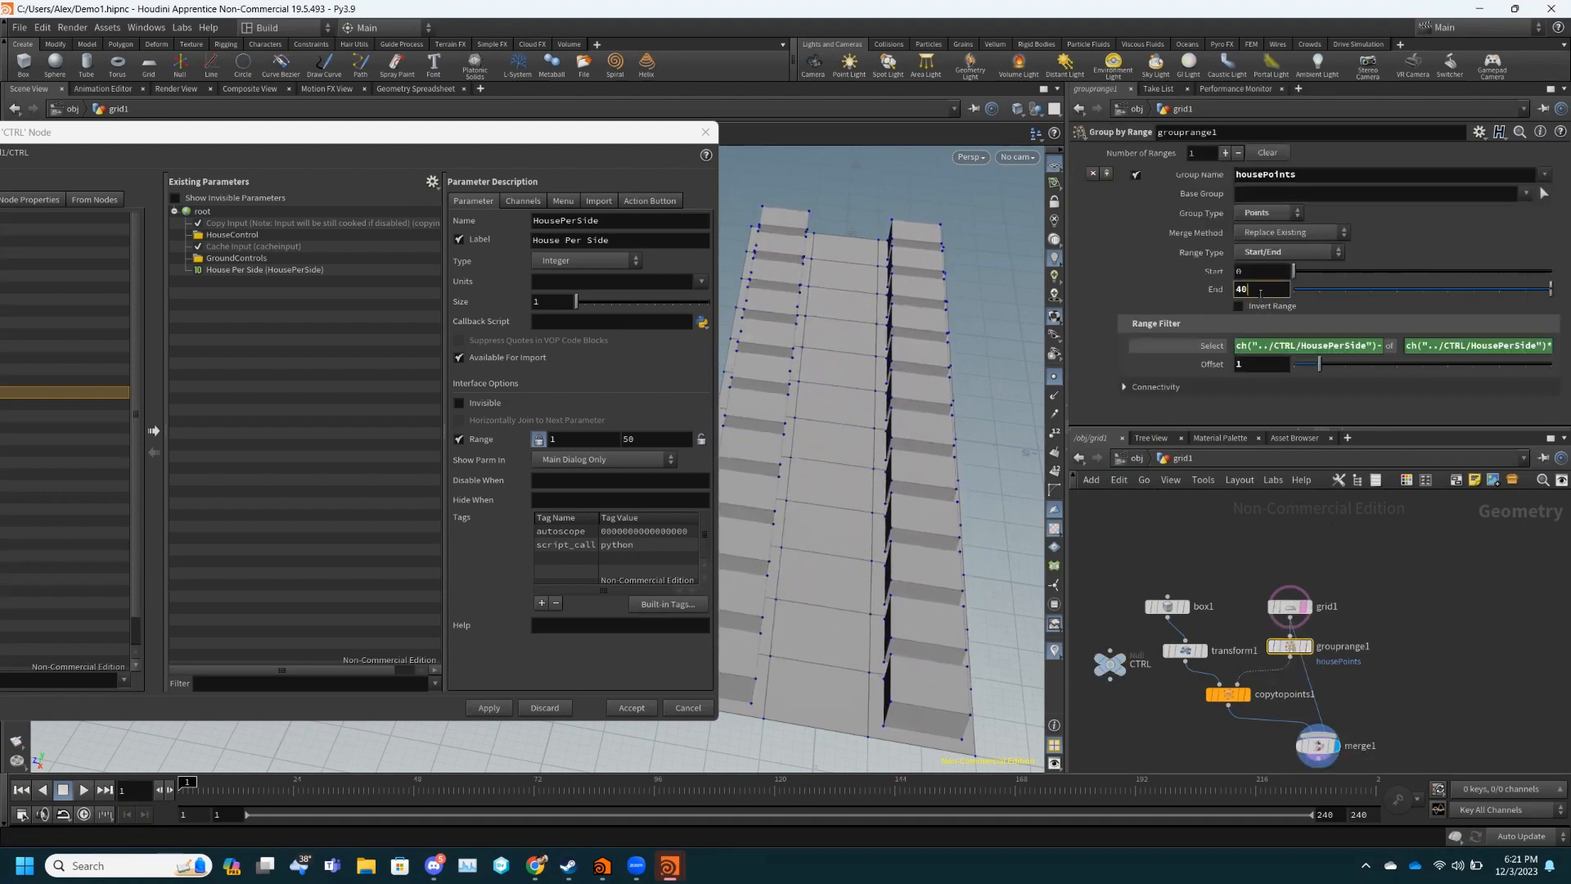
key(BackSpace)
key(BackSpace)
key(ctrl+v)
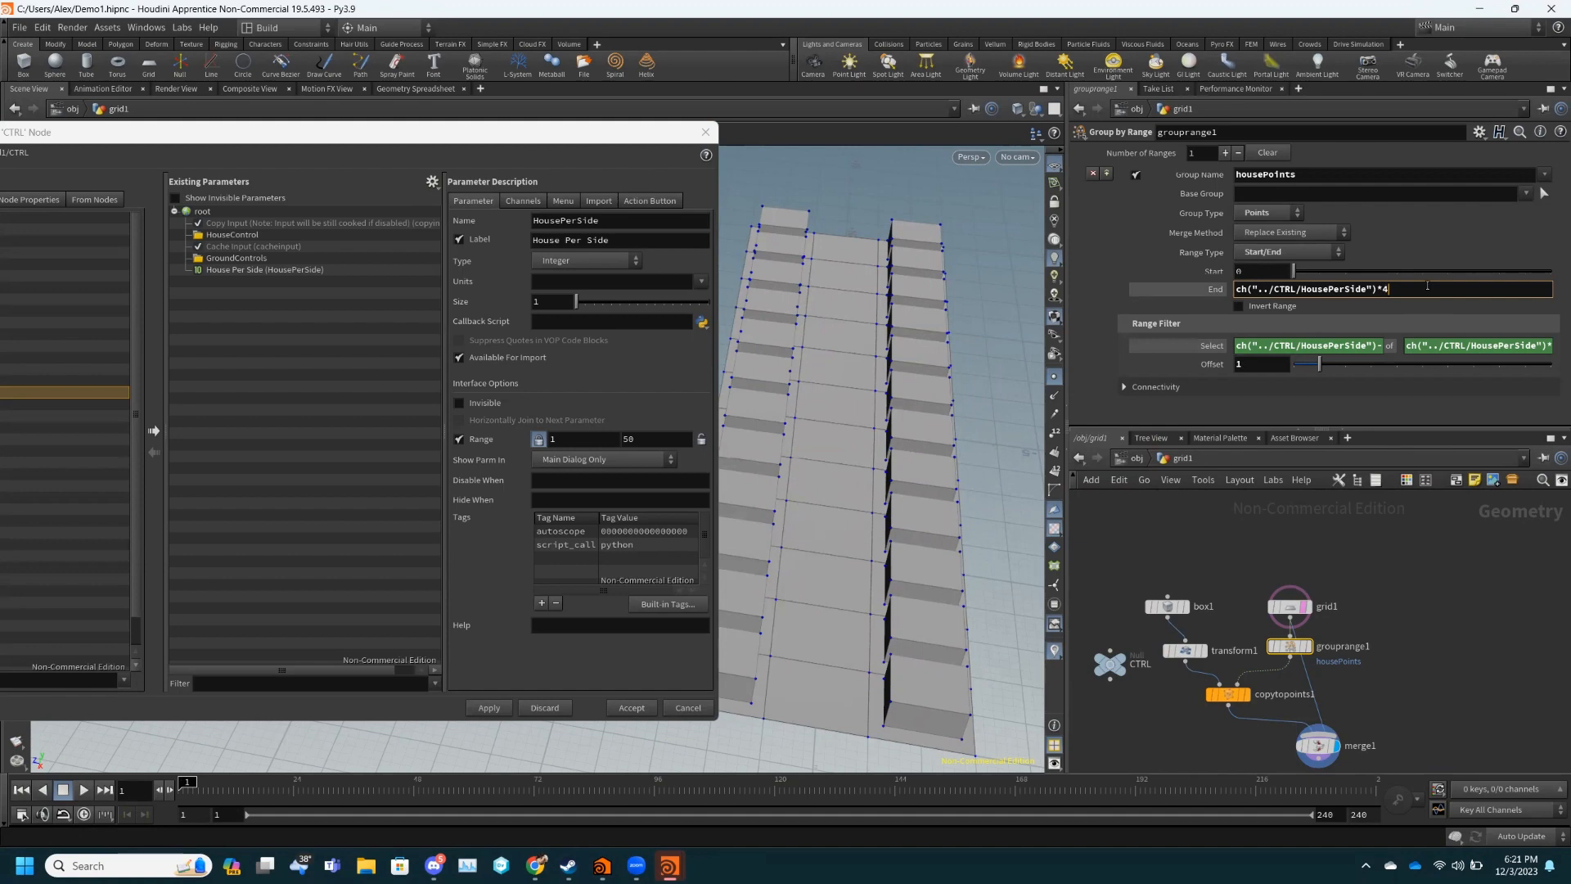
text(*ch(")
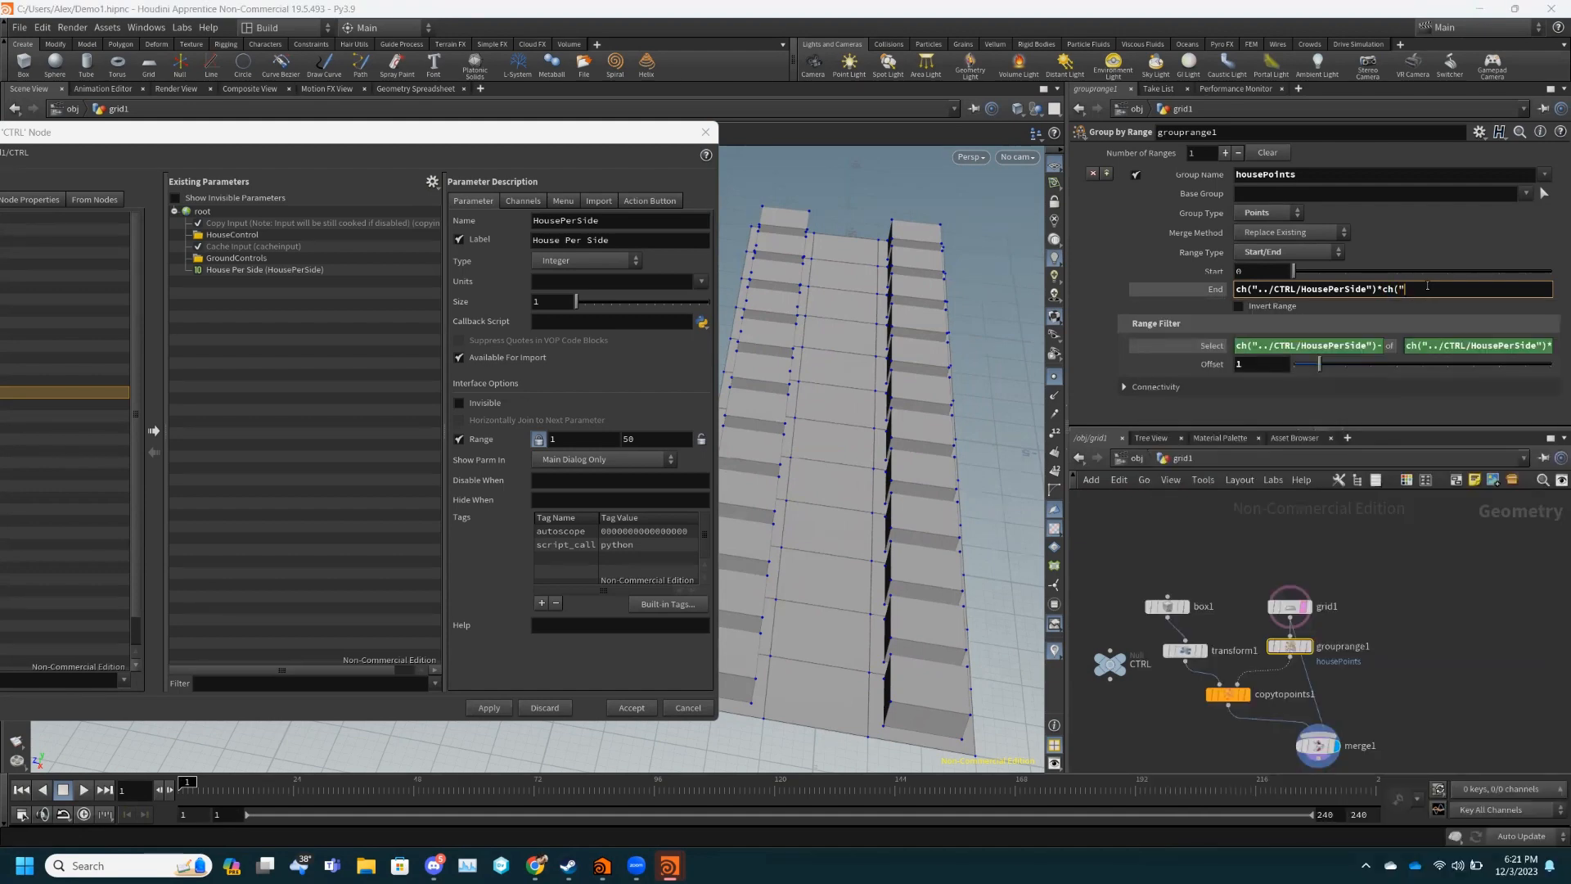
text(../)
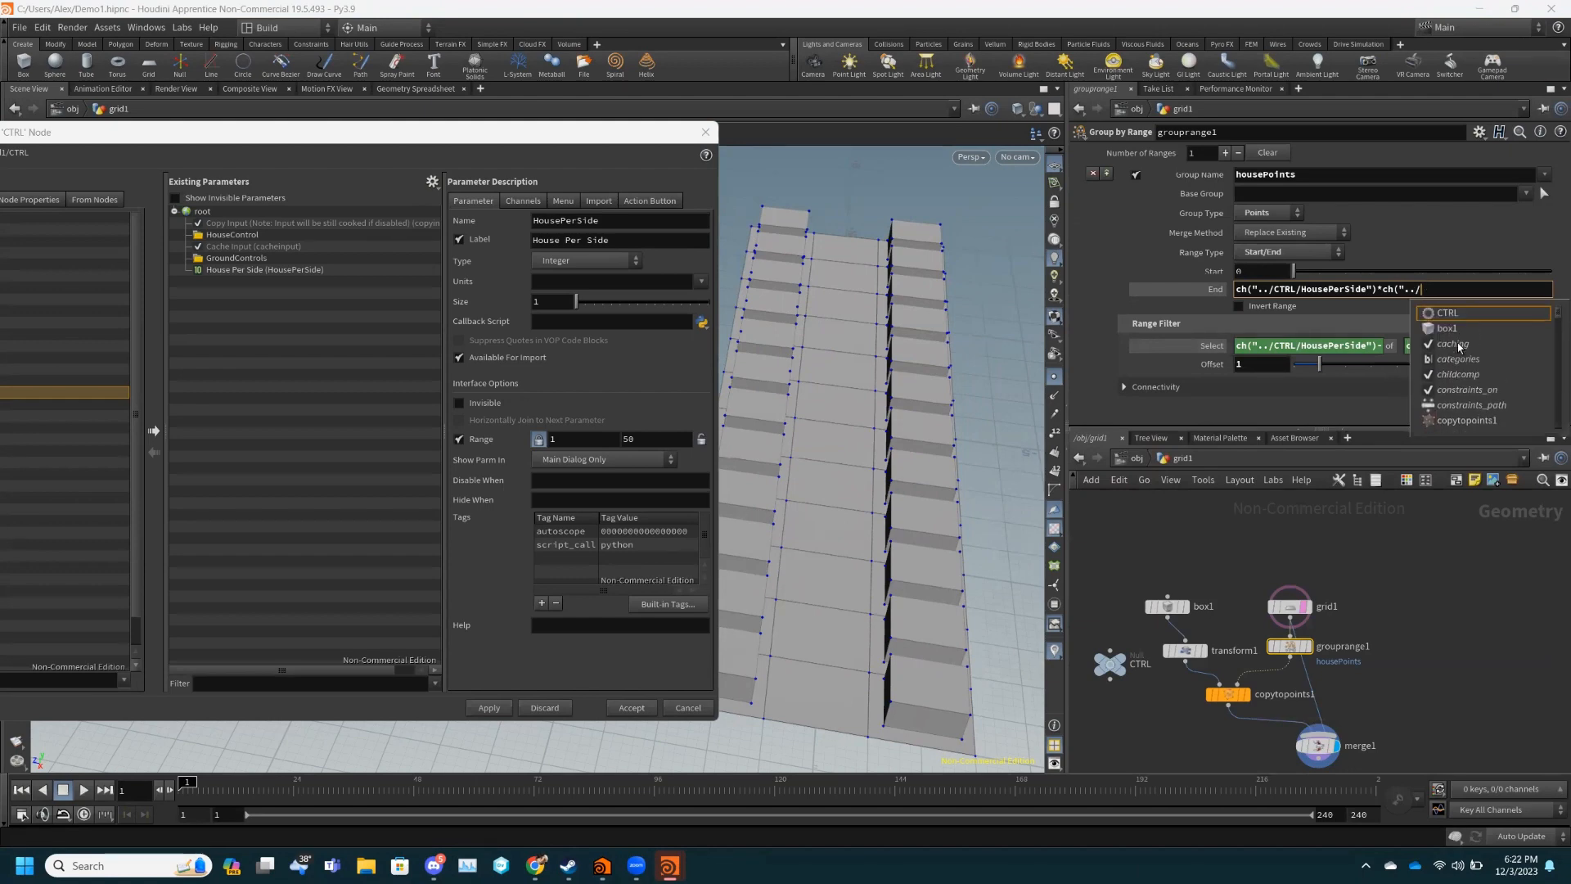
text(gr)
double_click(1444, 315)
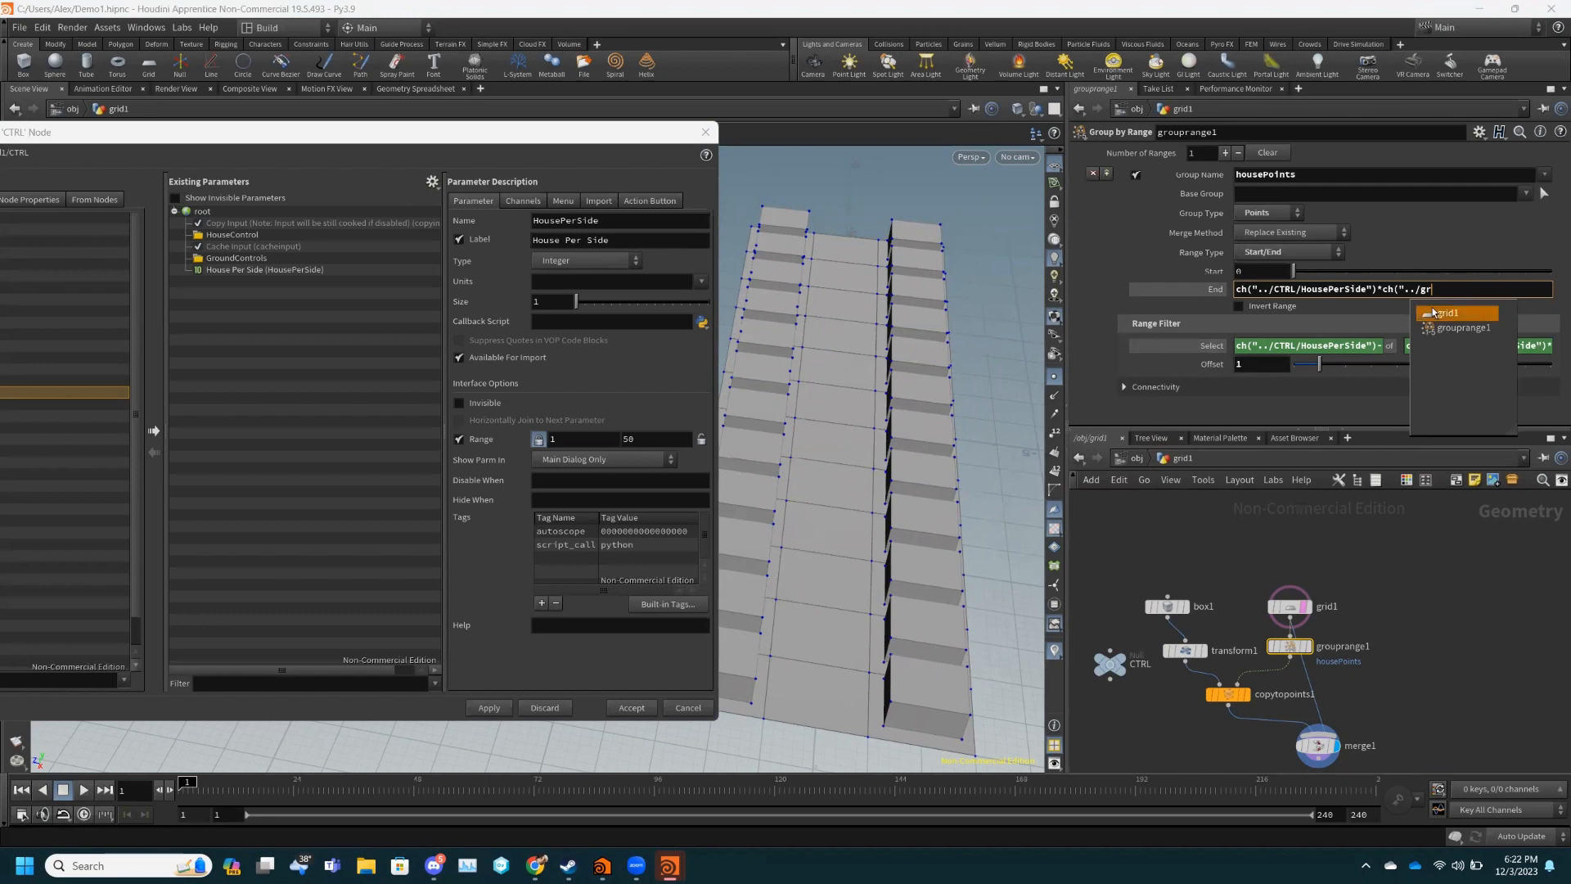
text(cols)
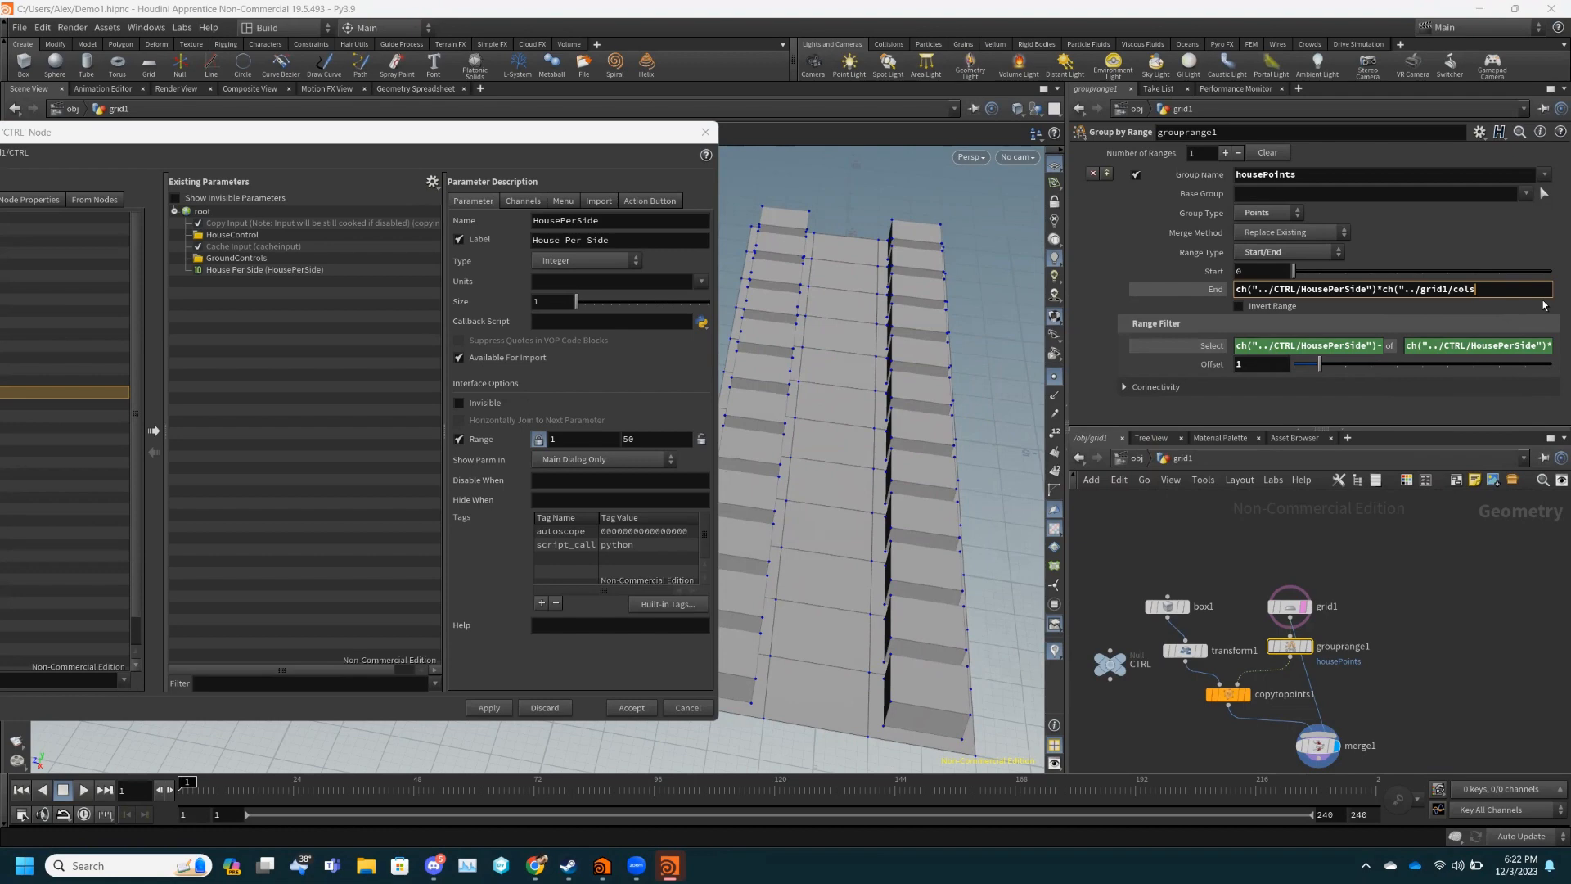
text("))
key(Return)
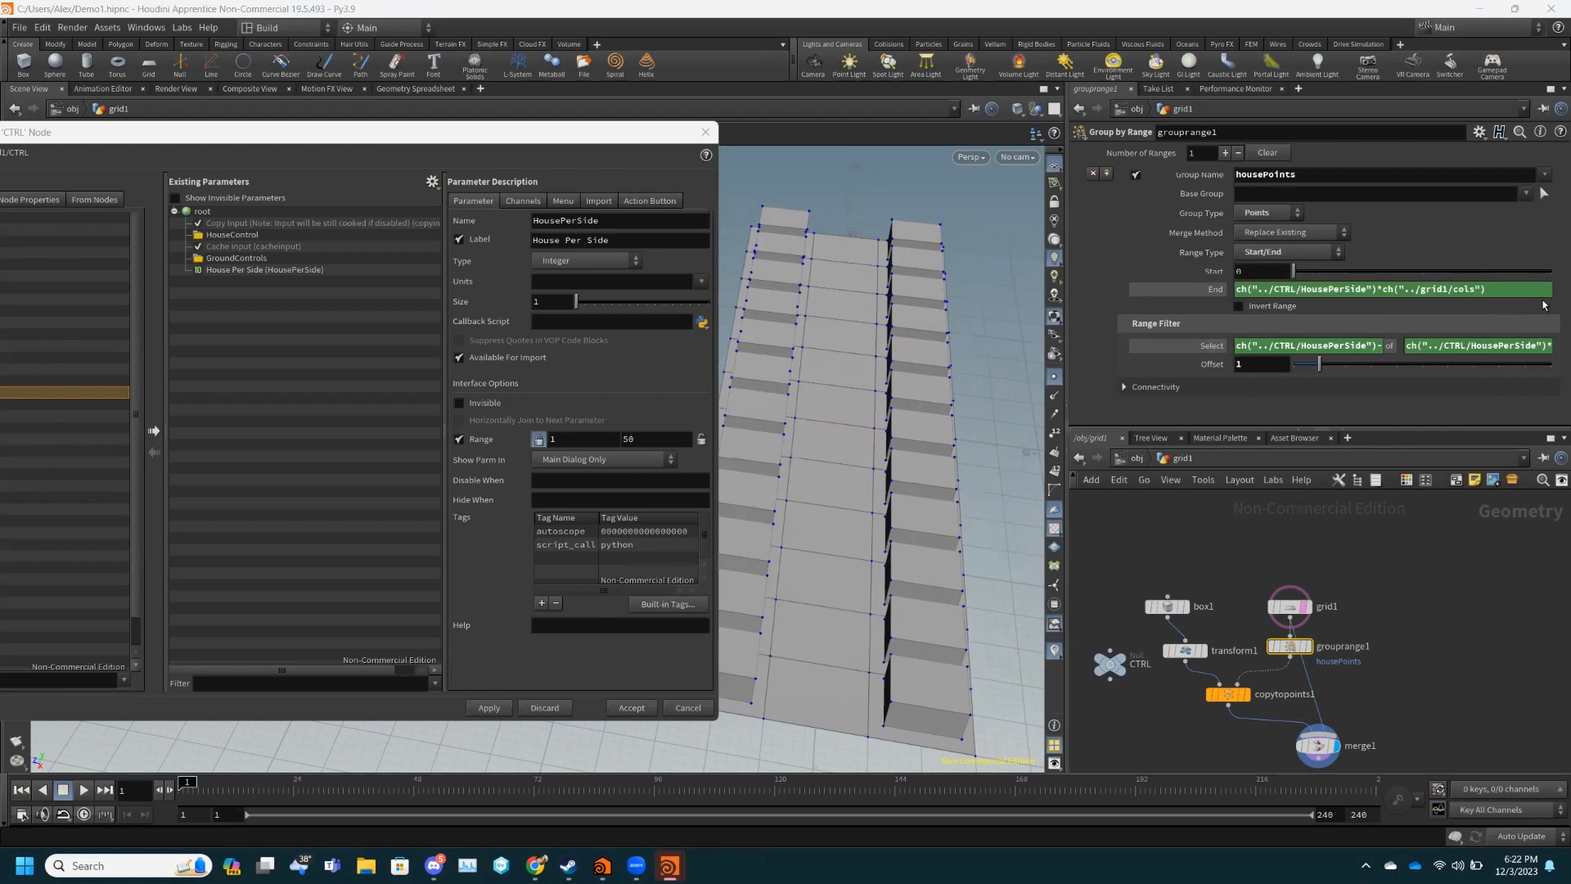
- Change the grid reference in grouprange1's End expression from cols to ch("../grid1/rows") and check the evaluated End value
click(1185, 290)
click(1187, 291)
click(1485, 292)
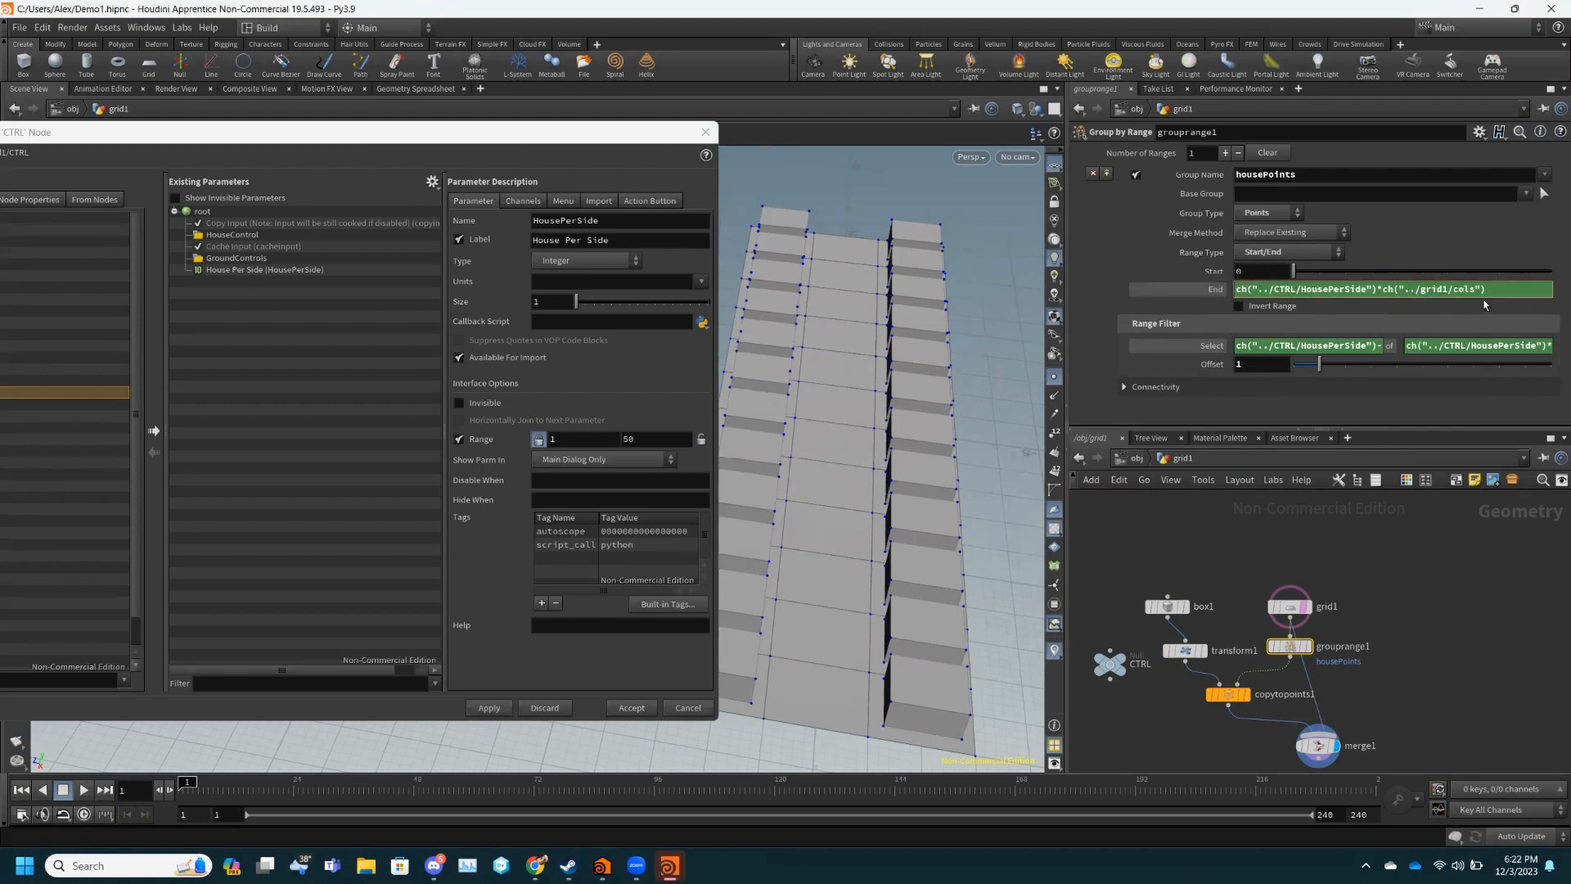
key(BackSpace)
key(BackSpace)
key(BackSpace)
key(BackSpace)
text(row)
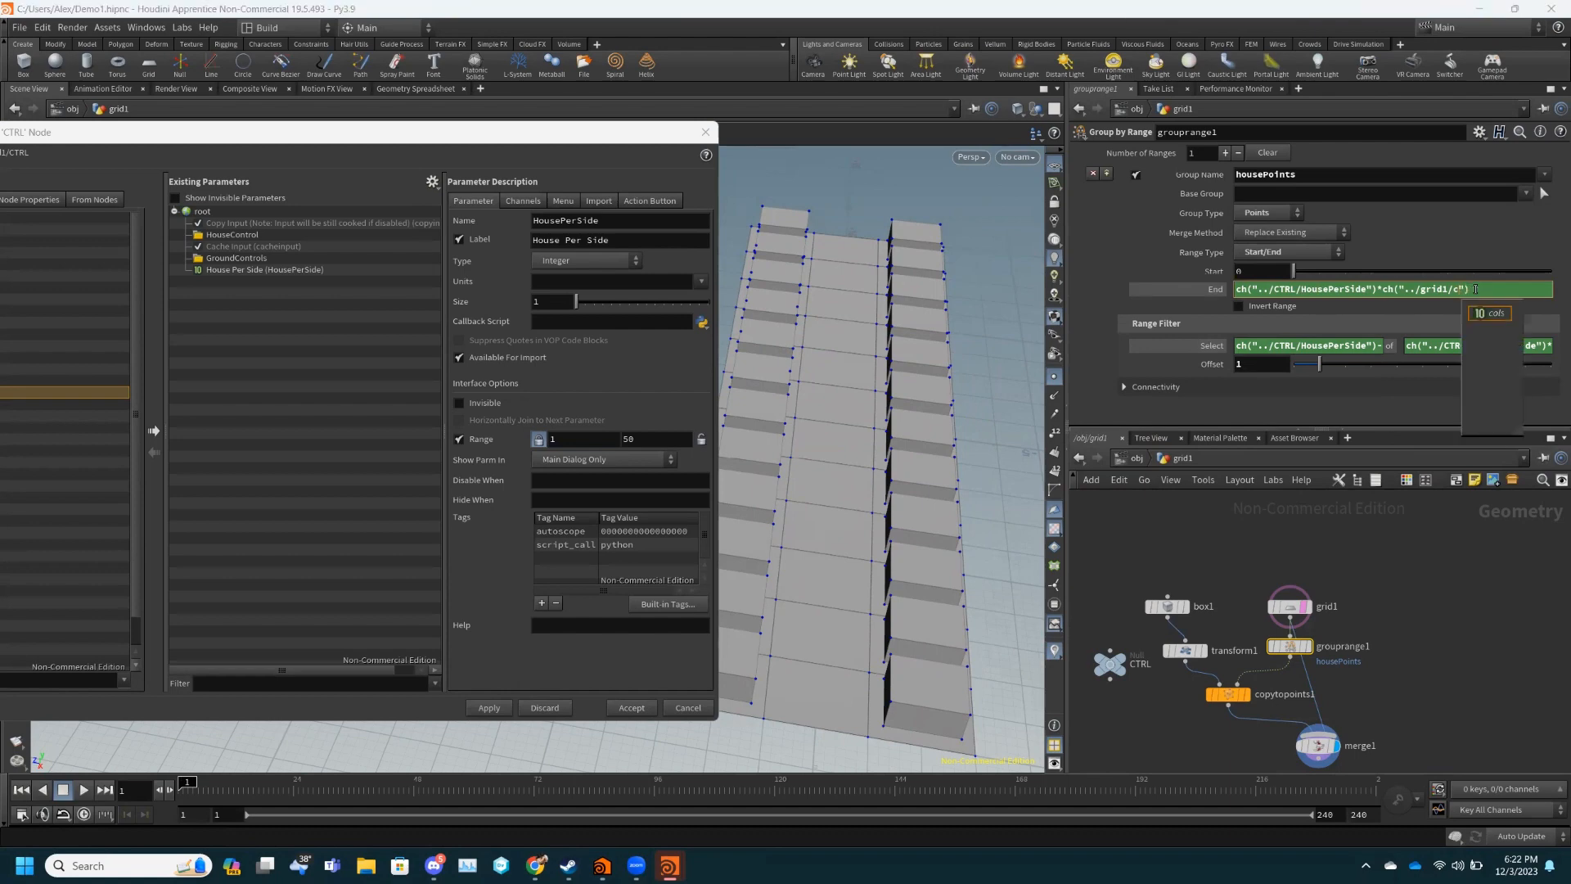
text(s)
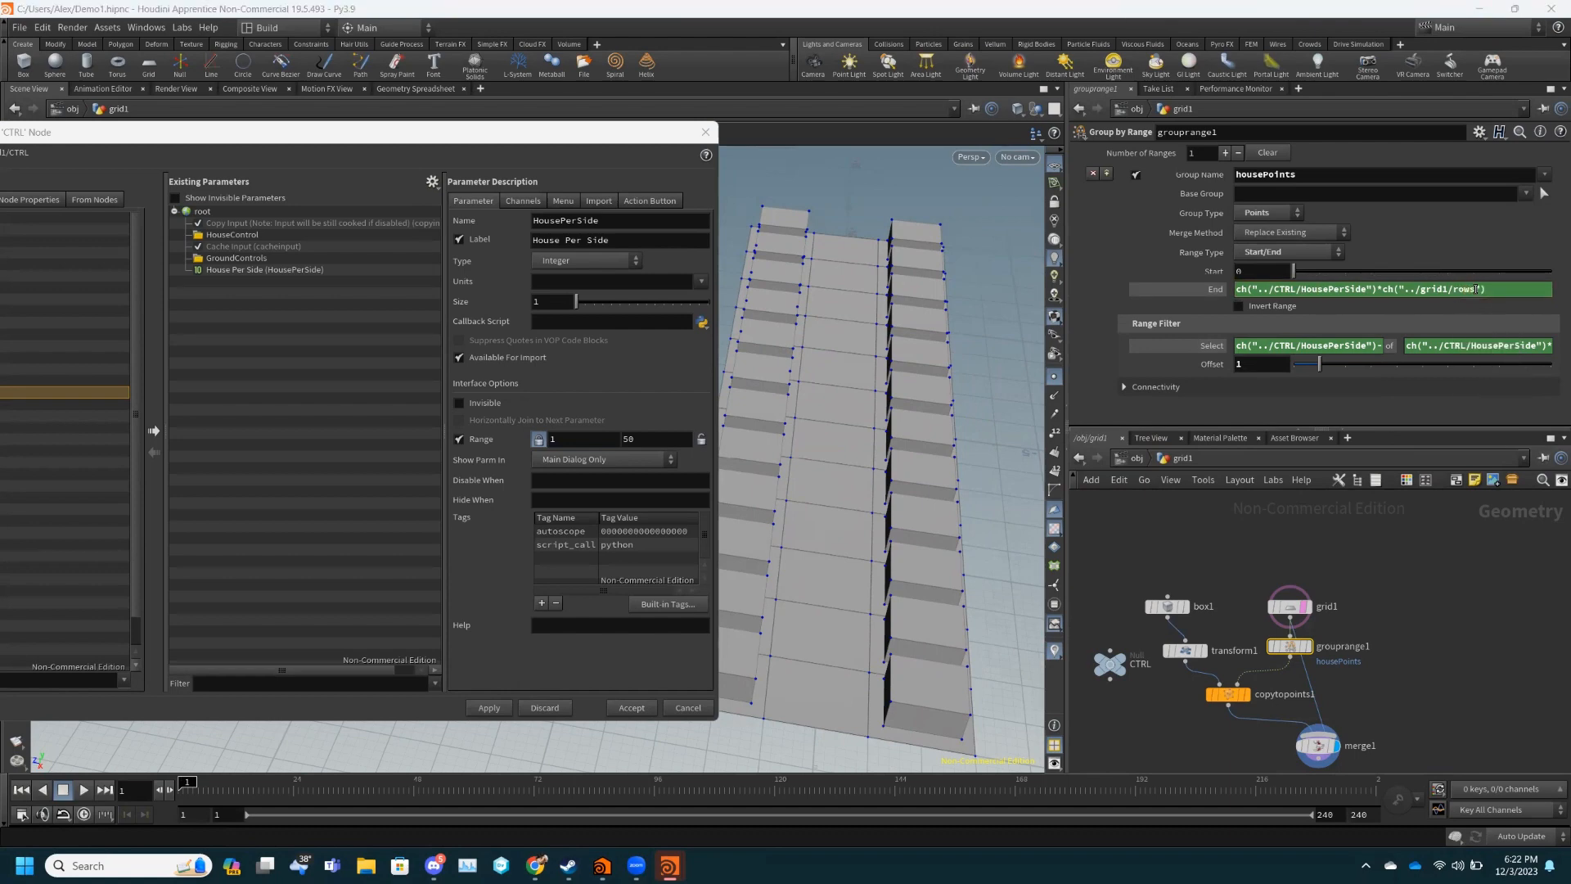
click(1201, 295)
click(1199, 292)
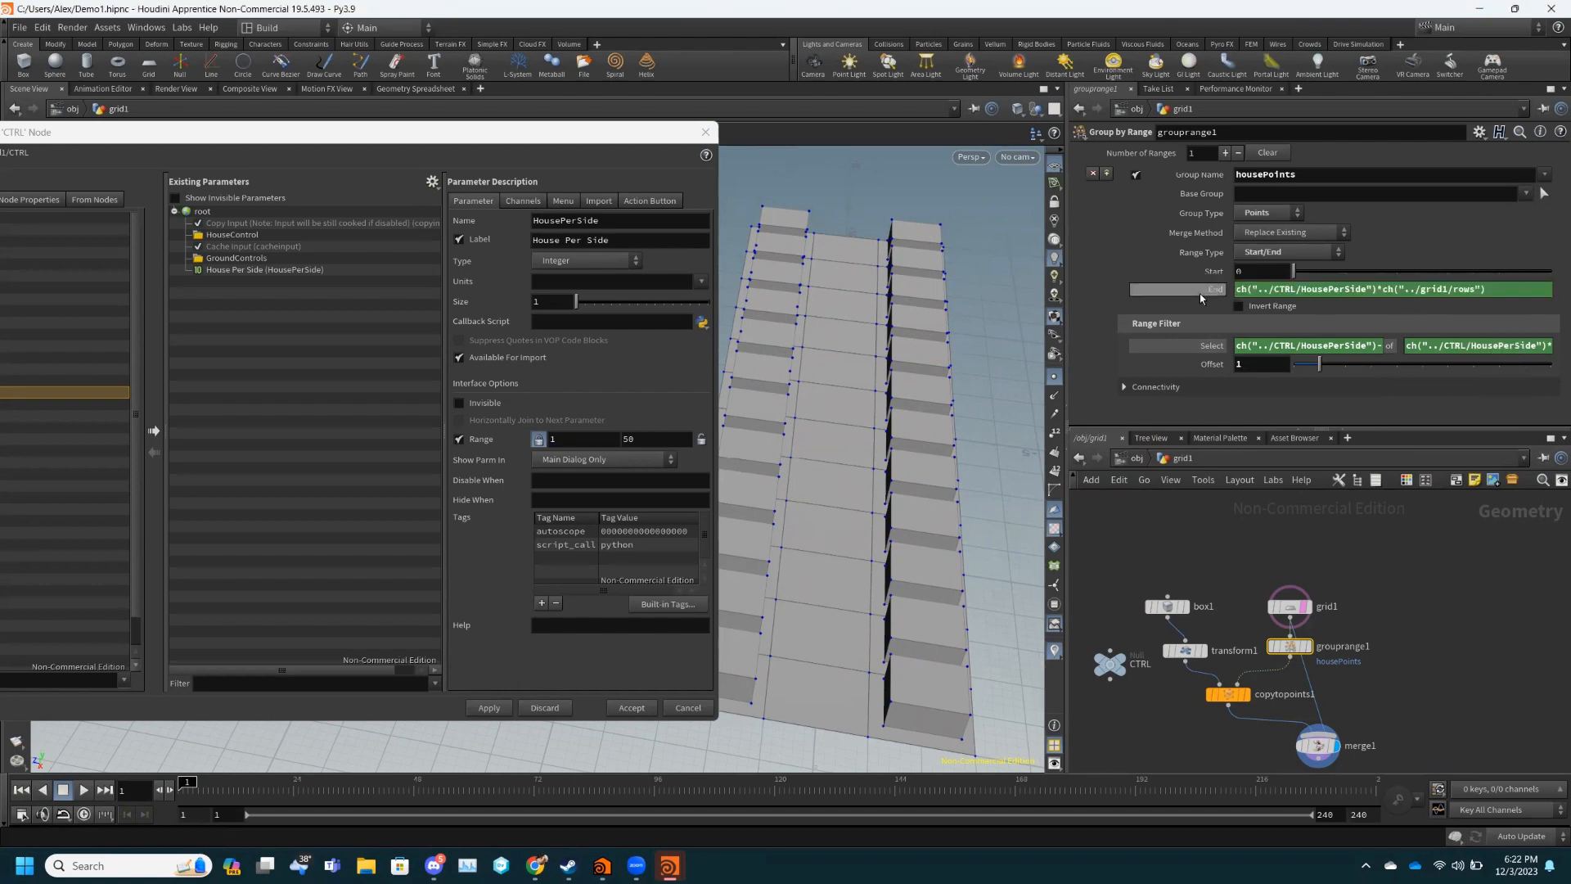
- Set House Per Side on the CTRL node to 6 and save the scene
click(1289, 606)
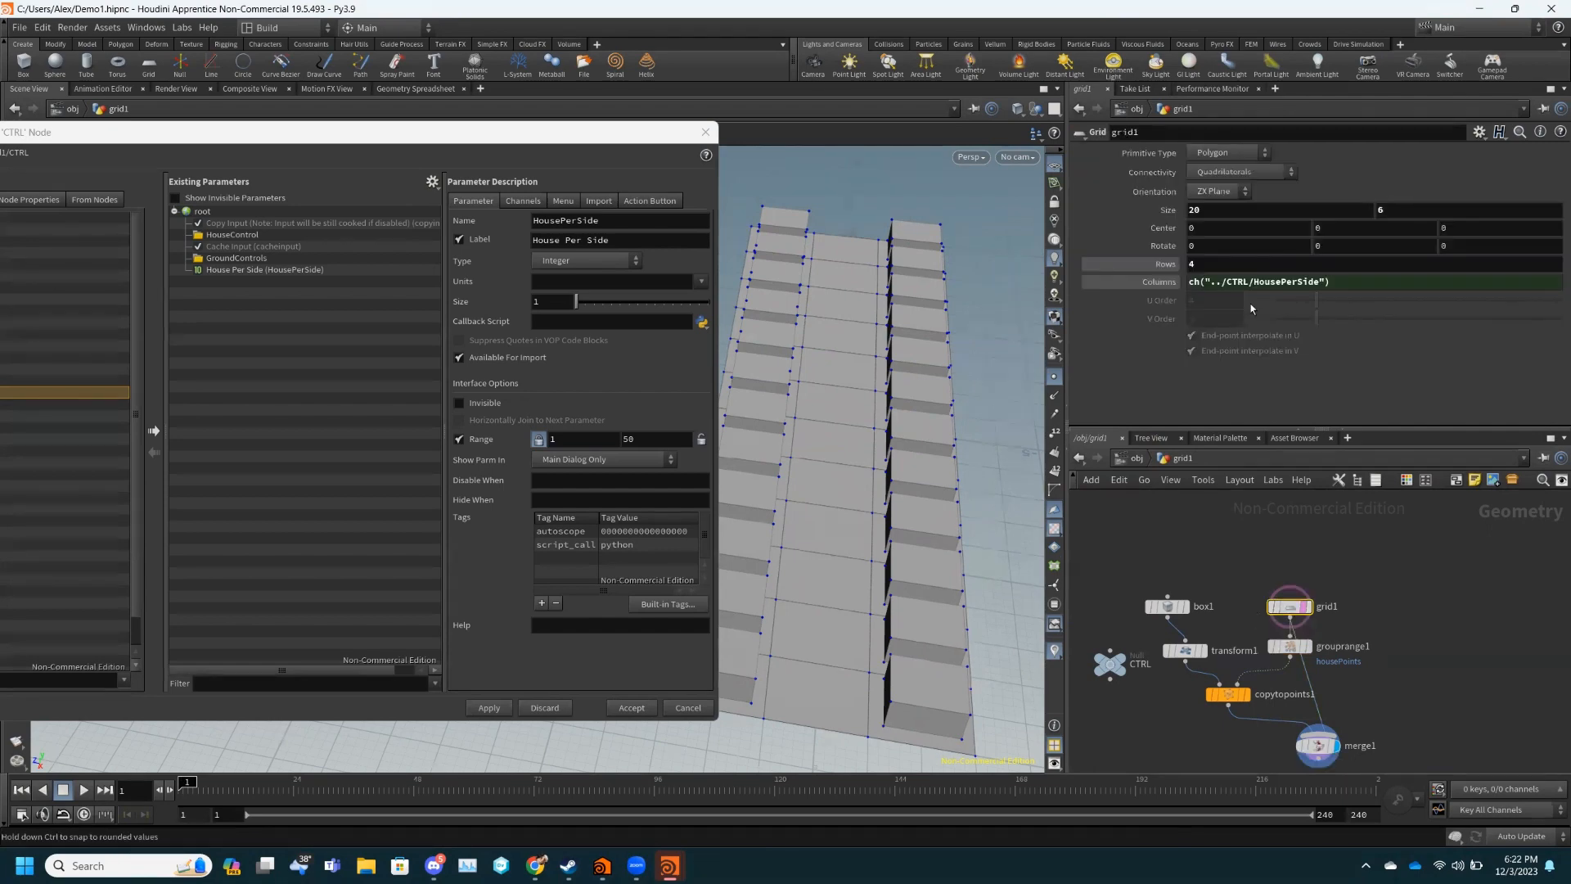
click(1110, 663)
drag(1315, 250, 1285, 270)
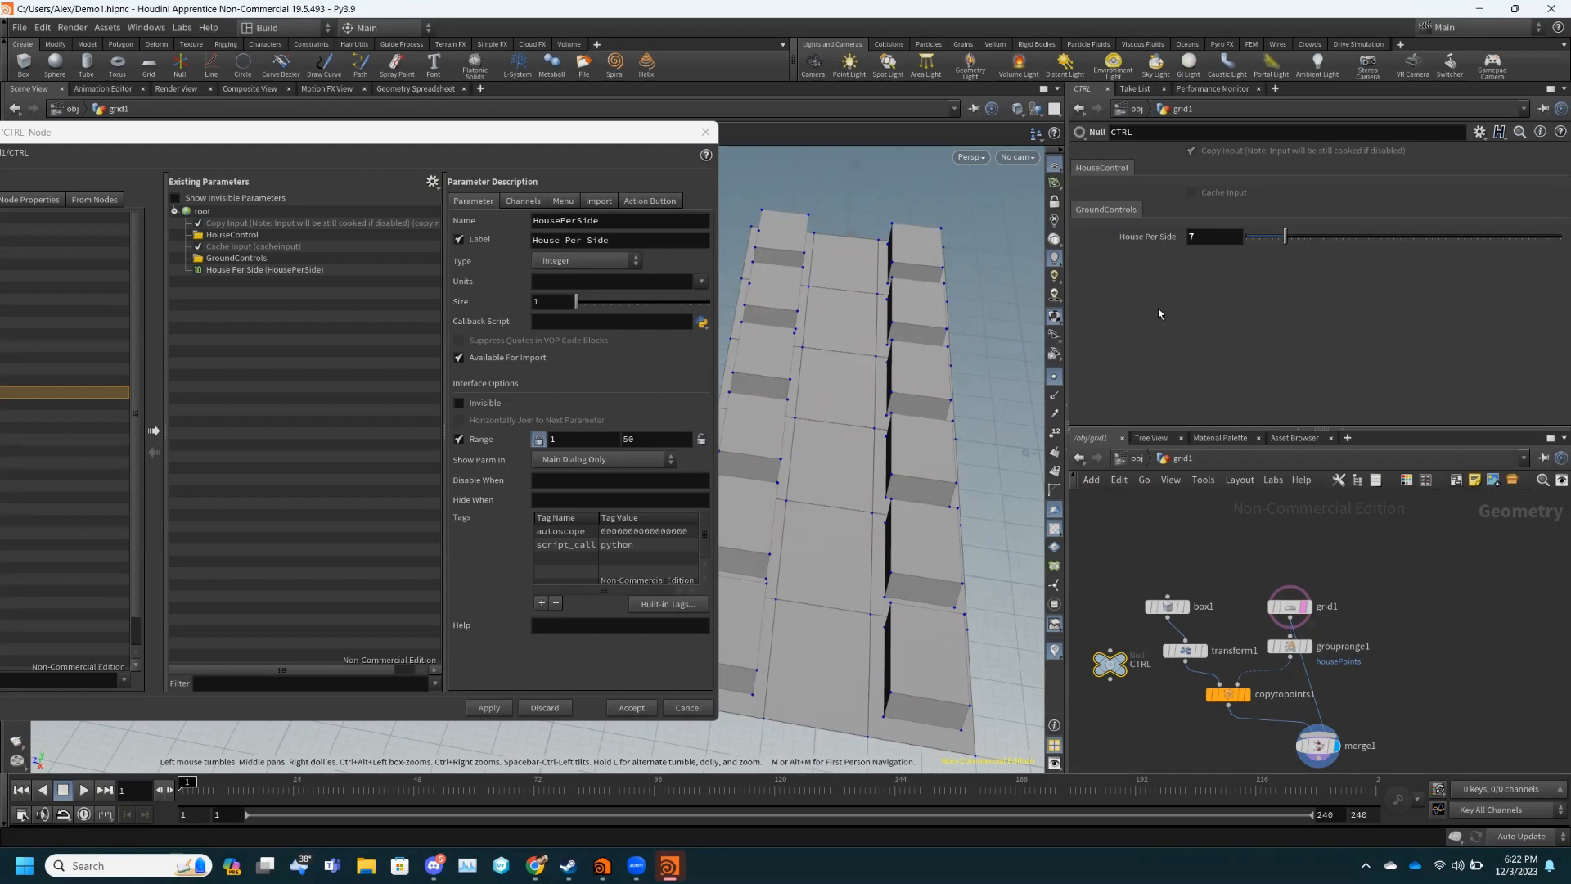
drag(1294, 242, 1282, 252)
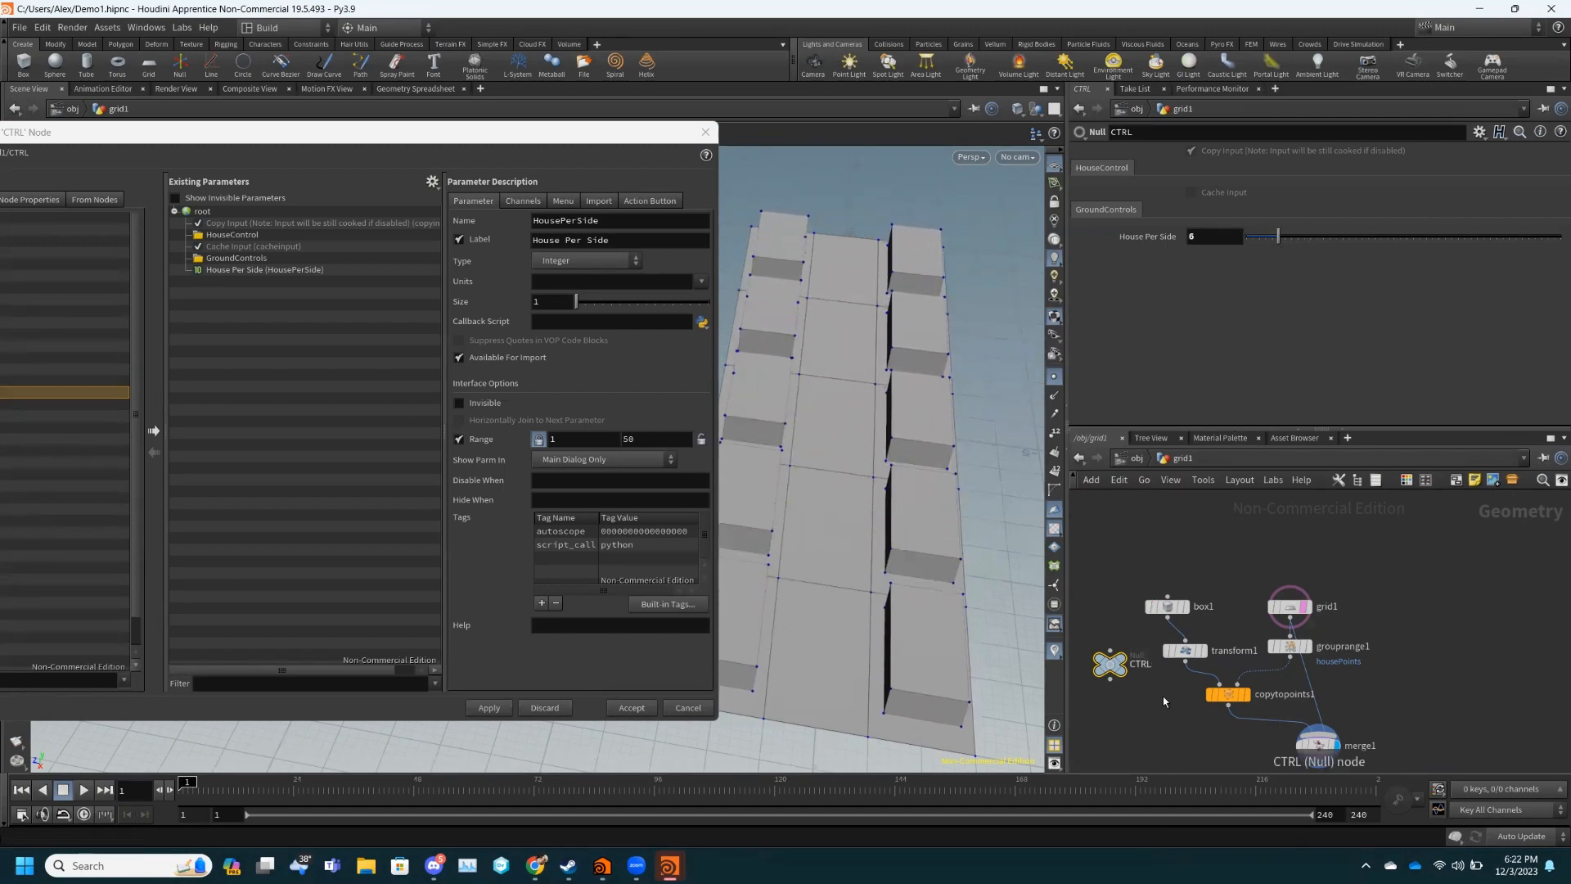
key(ctrl+s)
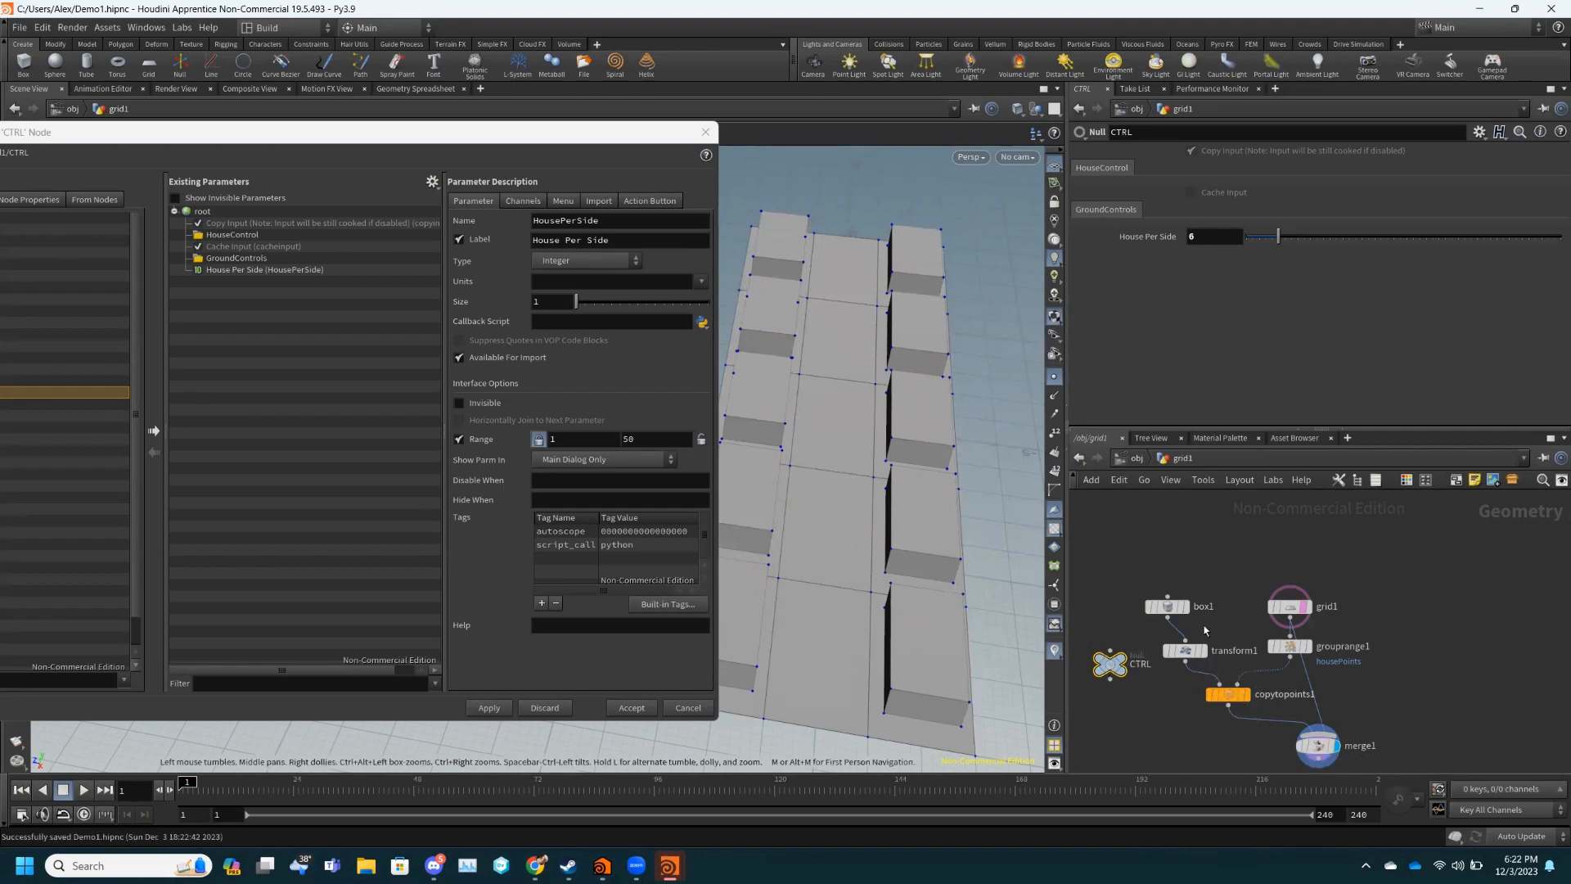
- Add transform1's Uniform Scale to CTRL's HouseControl folder with the name HouseScale and label House Scale, and accept the parameter interface
click(1181, 652)
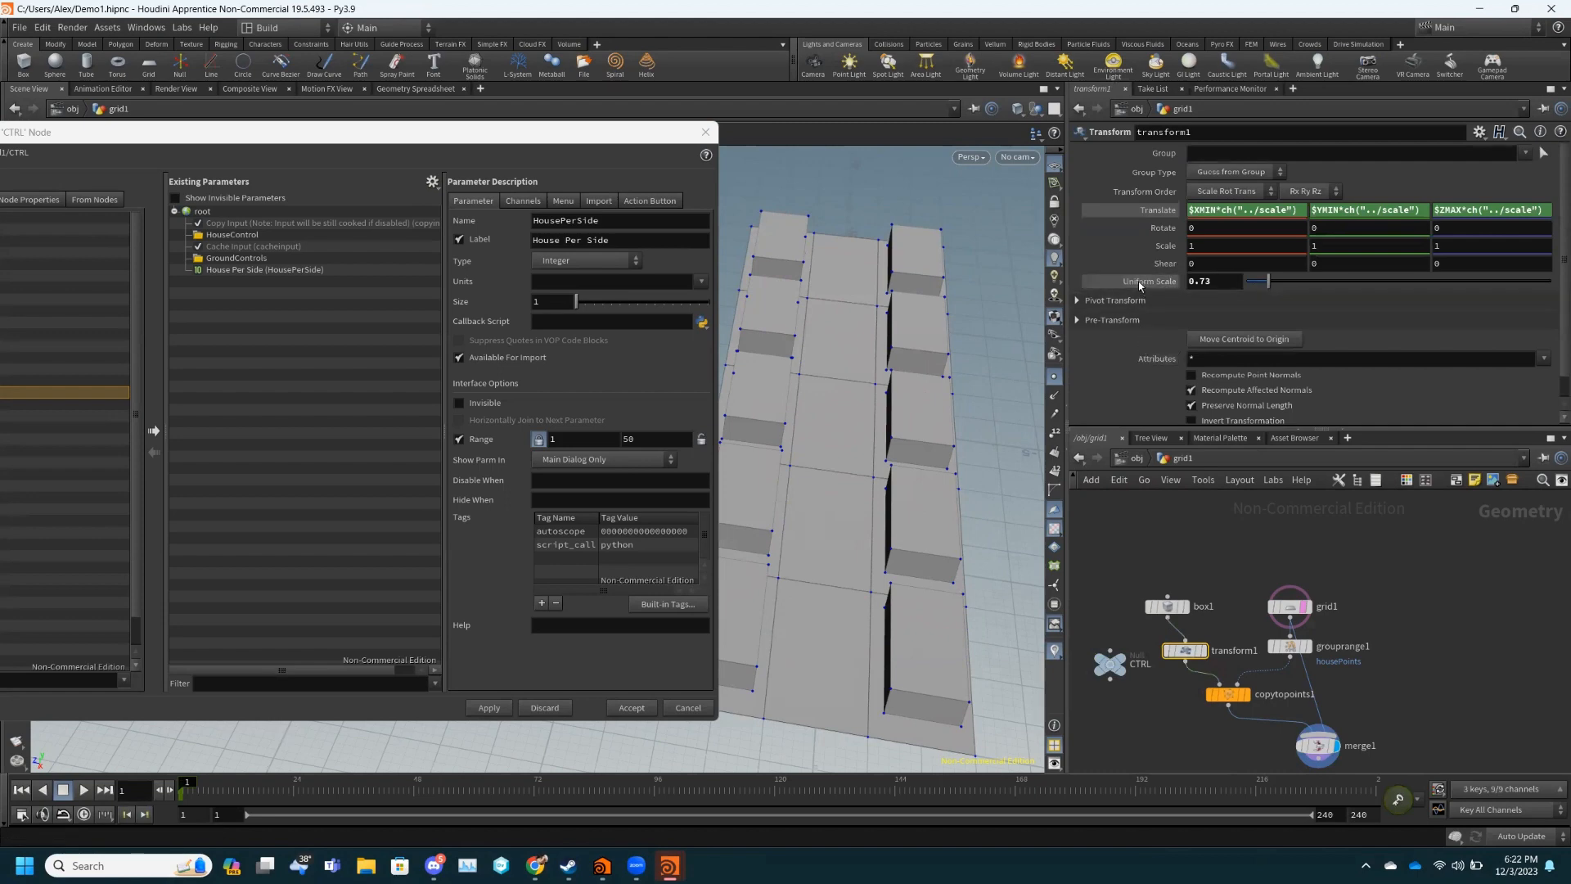
drag(216, 166, 237, 236)
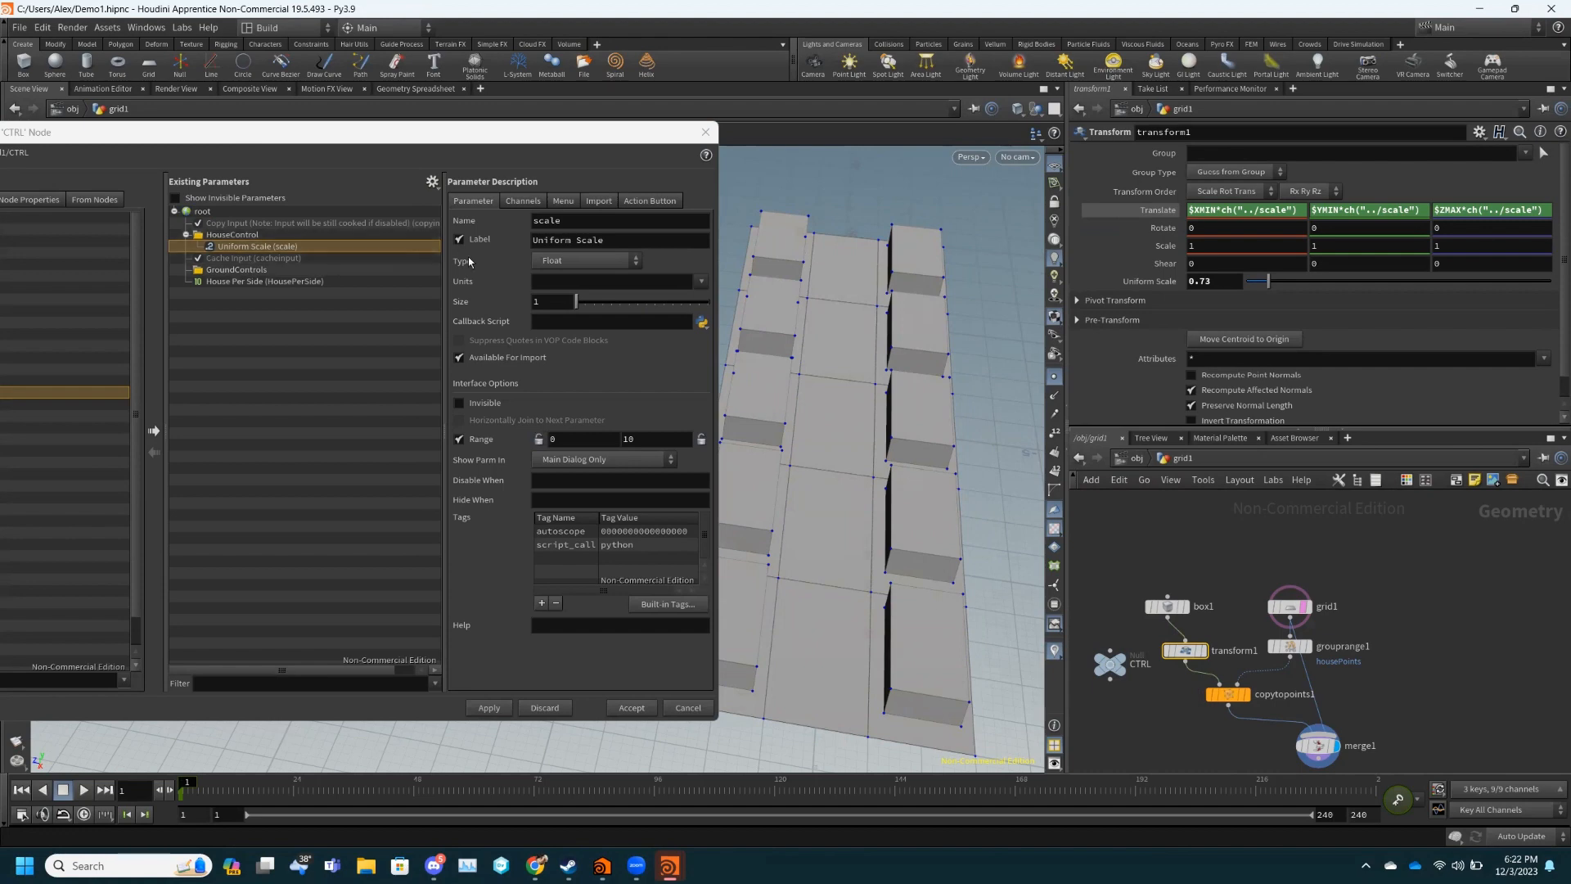
double_click(576, 227)
text(HouseScale)
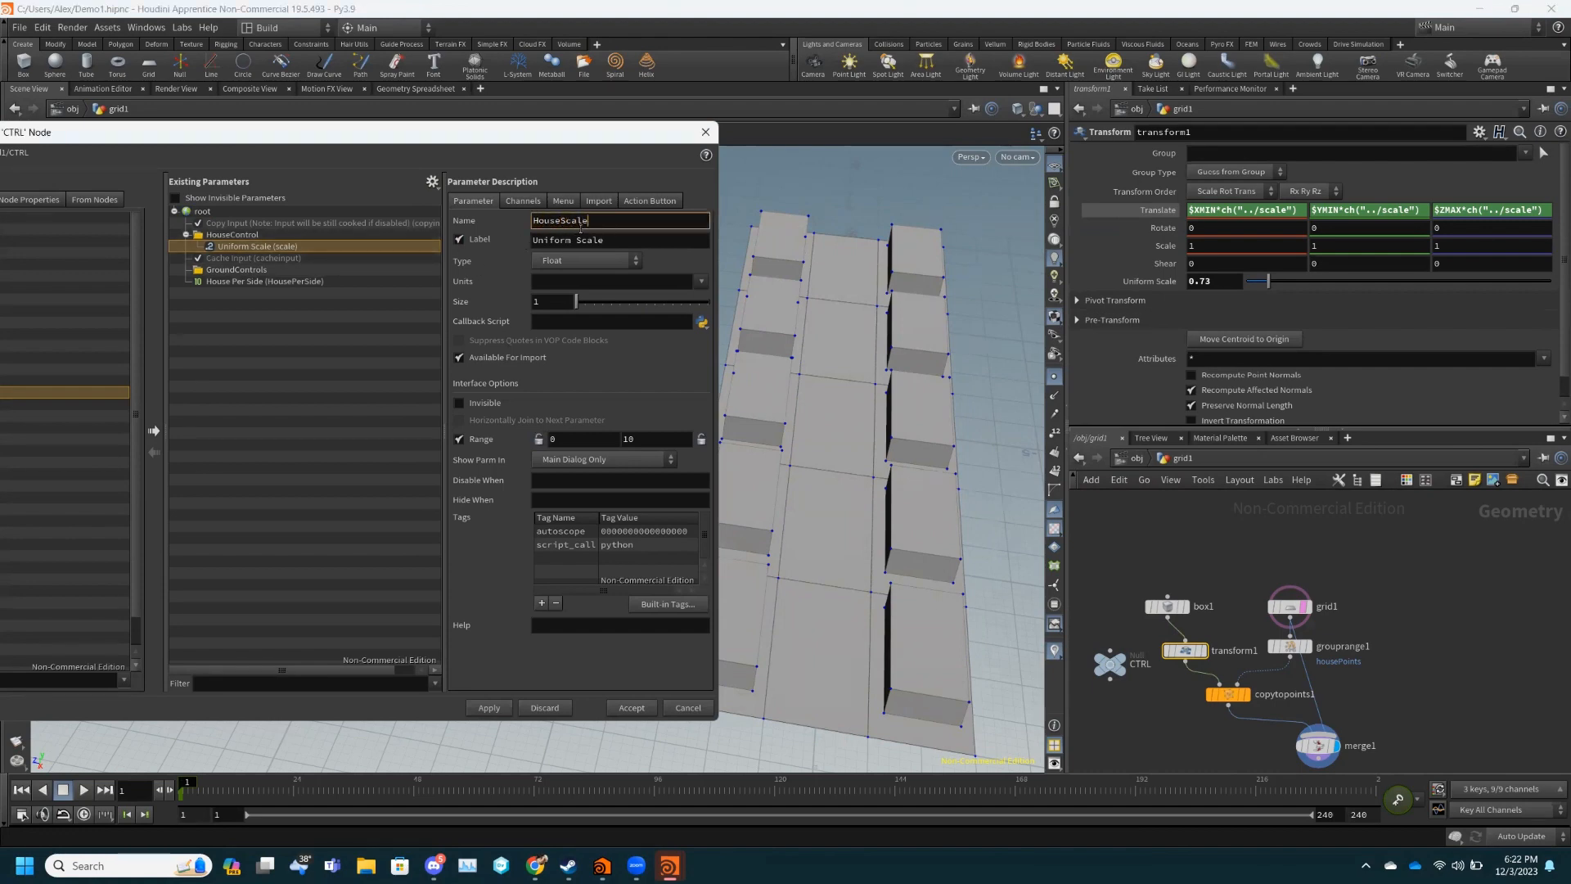
triple_click(581, 240)
text(House)
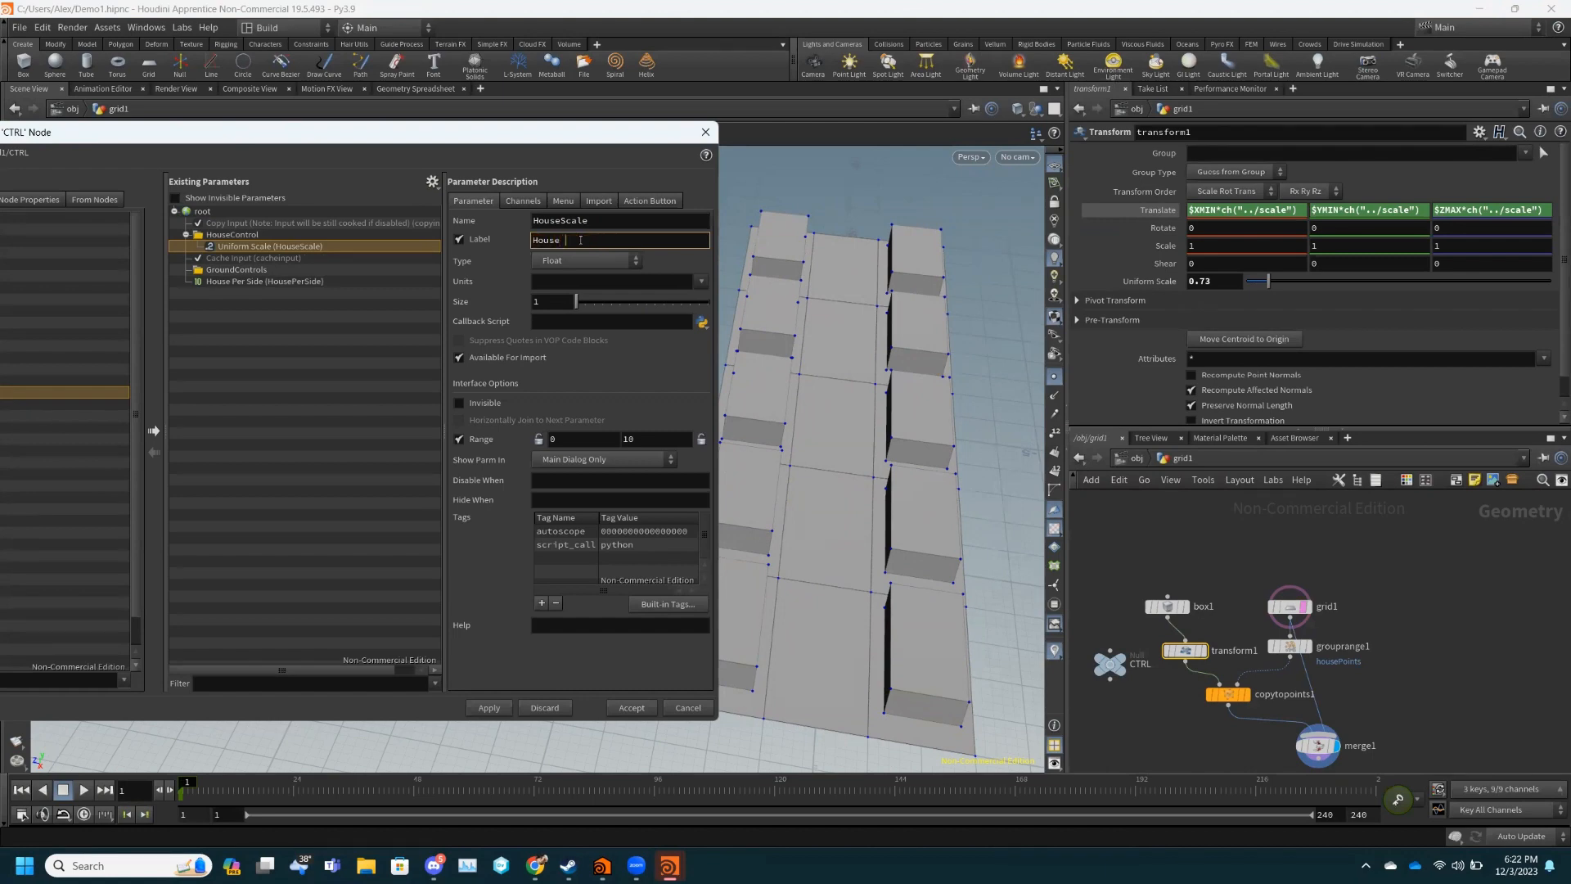
text( Scale)
key(Return)
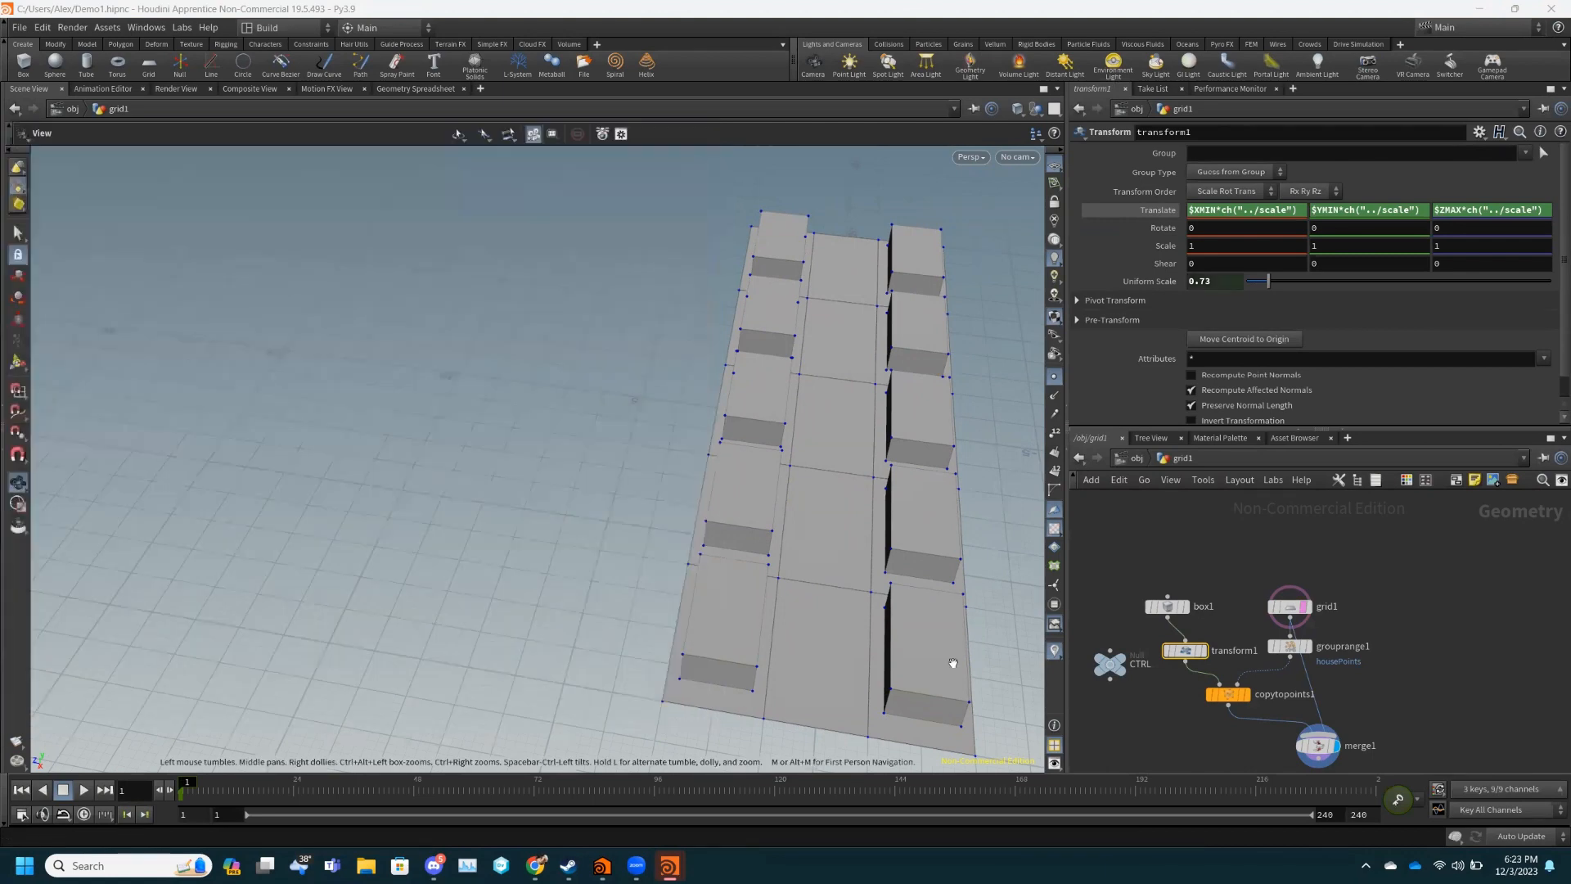
click(631, 707)
- Test the CTRL node's controls with different values, ending with House Scale 0.68 and House Per Side 11
click(1106, 661)
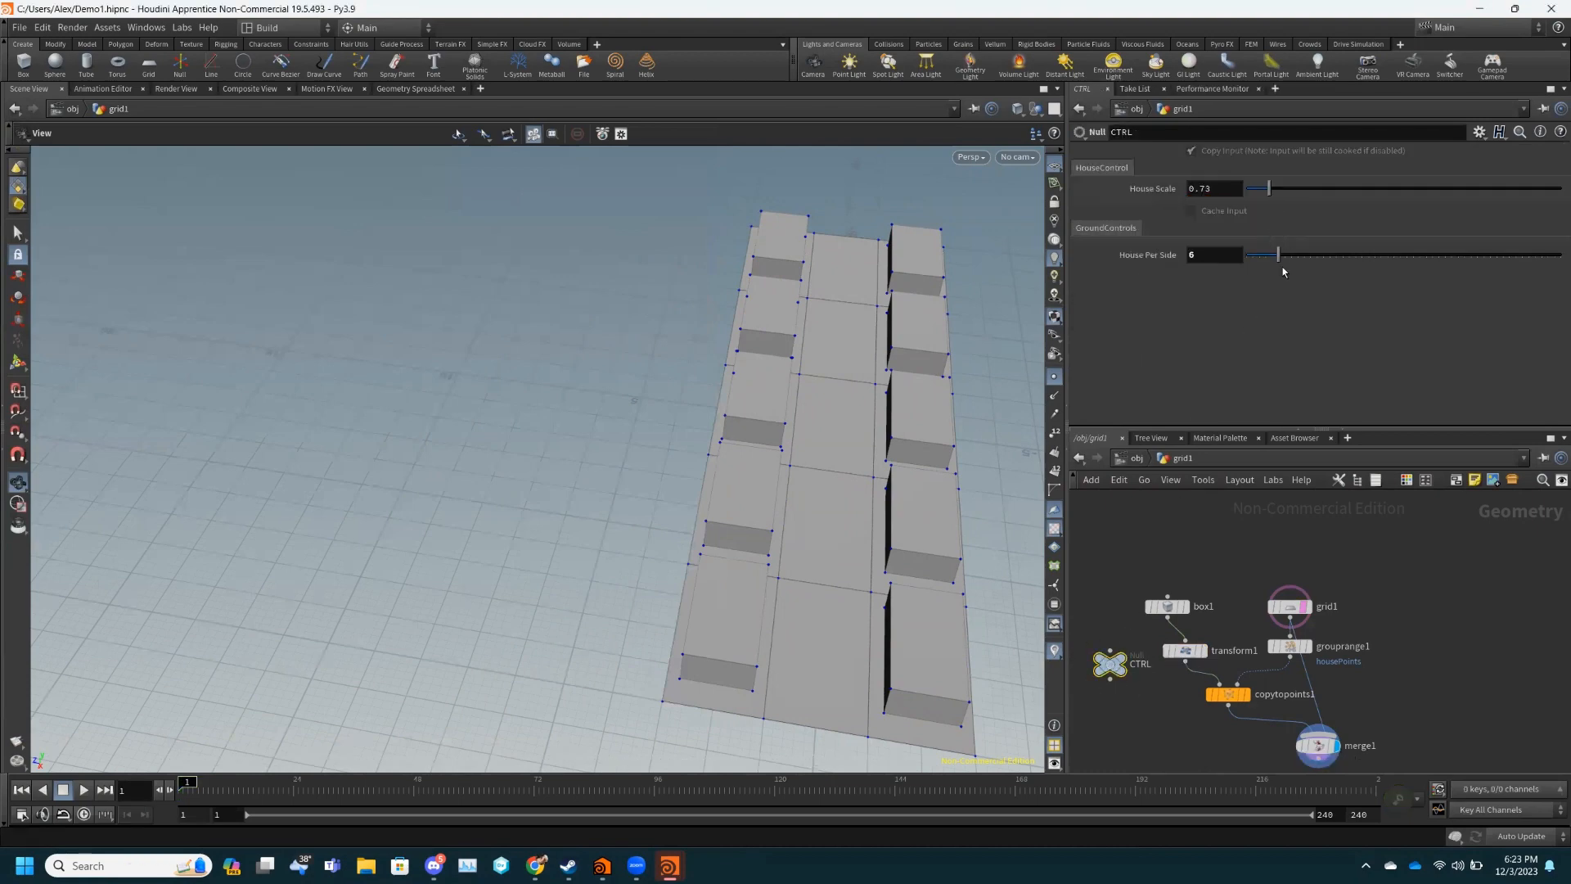
drag(1268, 189, 1288, 189)
drag(1293, 188, 1273, 192)
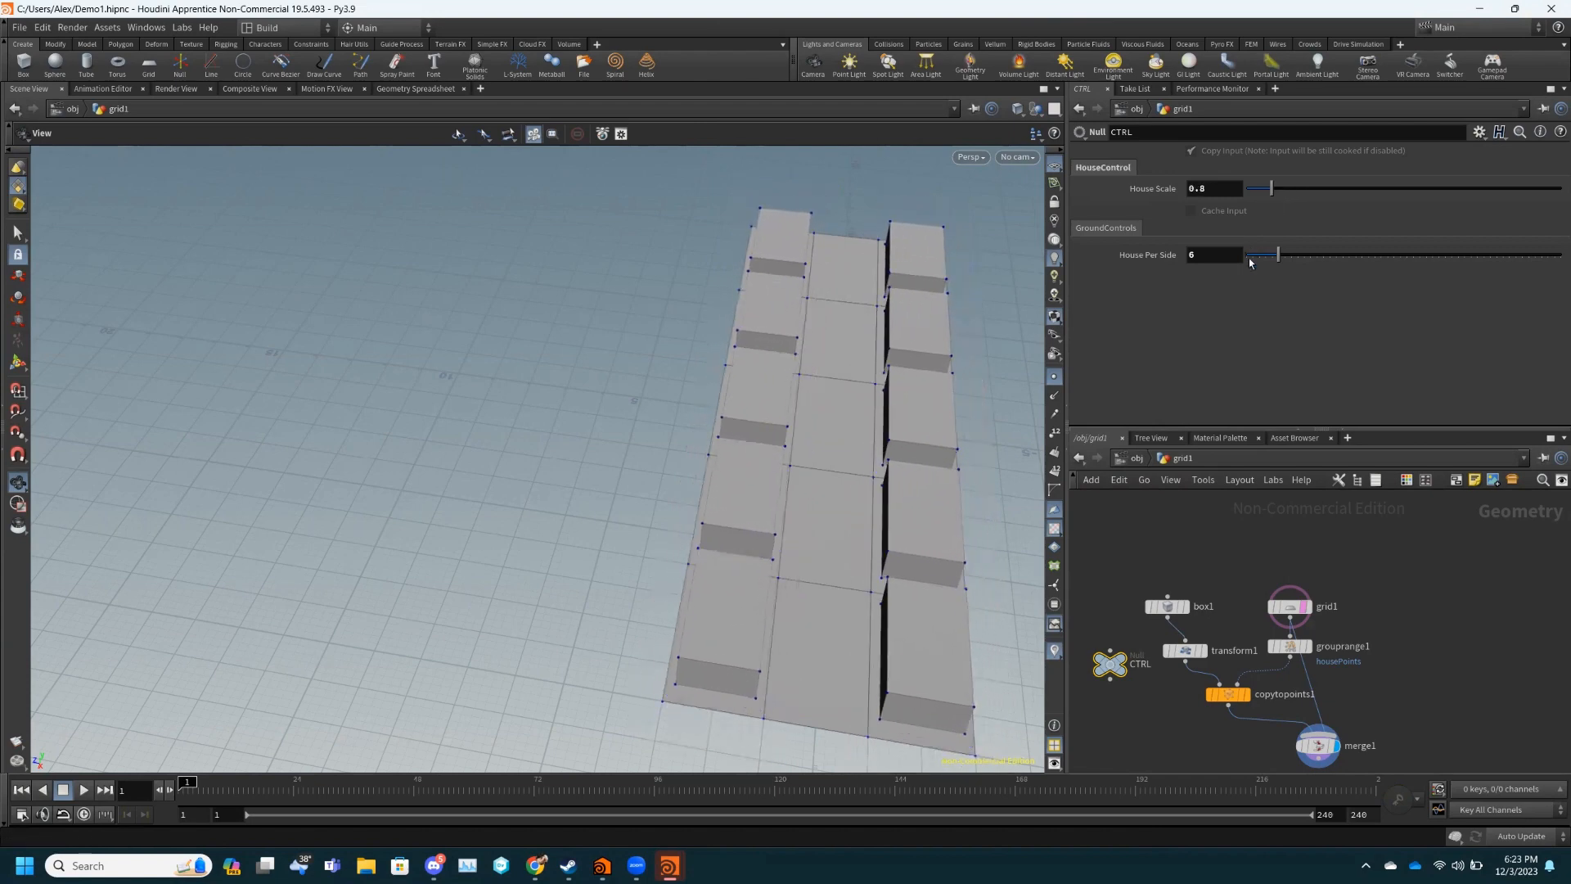
mouse_move(1279, 255)
mouse_down()
mouse_move(1344, 255)
mouse_move(1285, 255)
mouse_up()
drag(1272, 187, 1268, 189)
drag(1284, 256, 1309, 255)
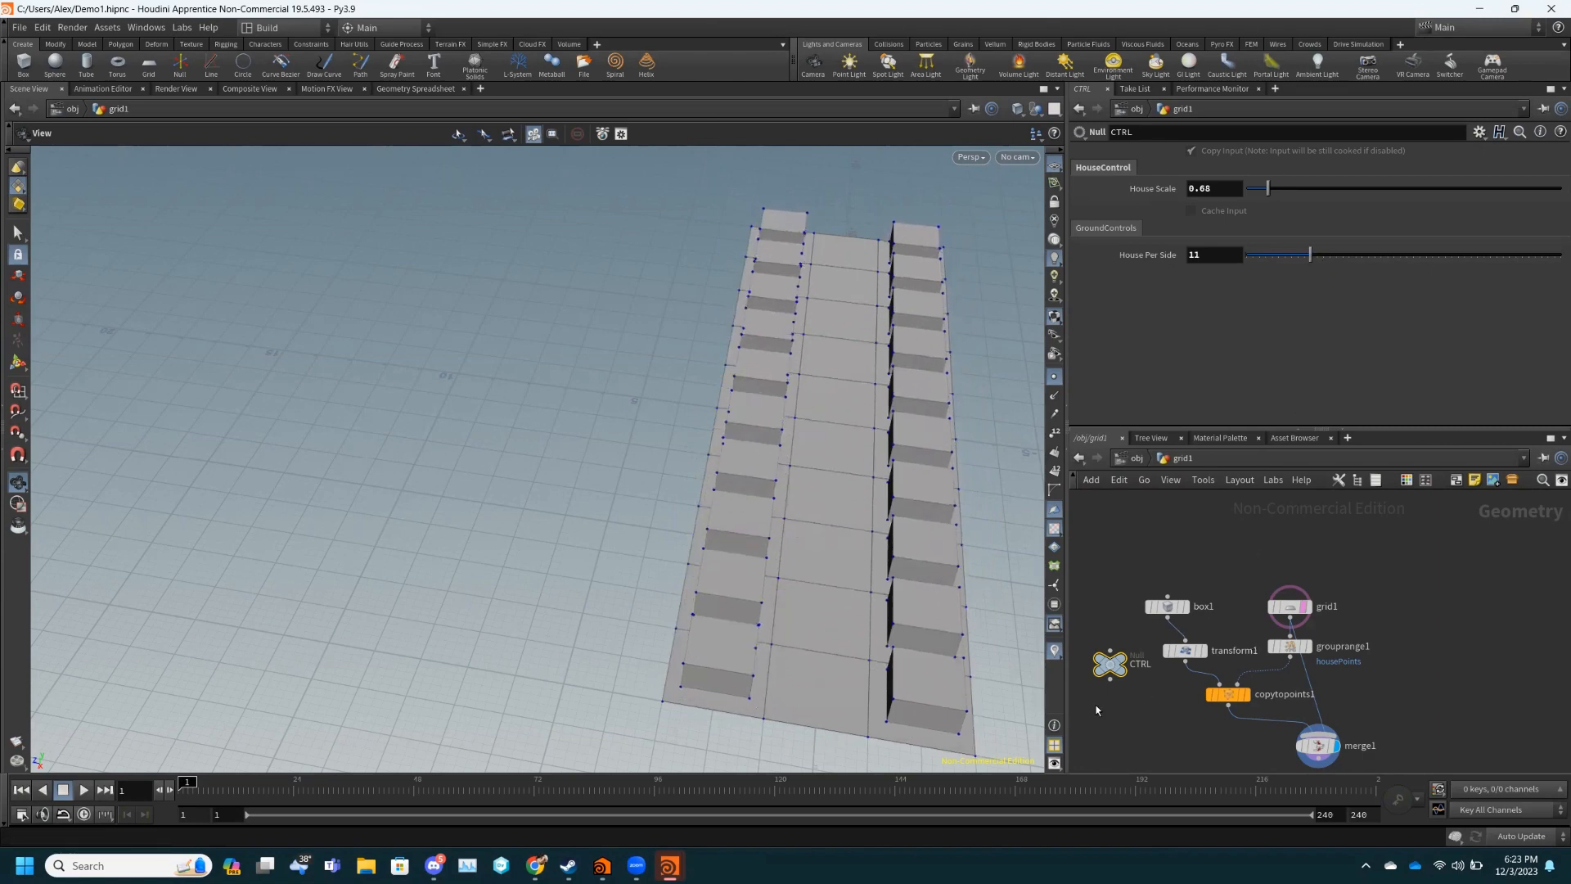
- Add grid1's Size parameter to CTRL's GroundControls folder under the name GroundSize and accept the interface changes
click(1479, 131)
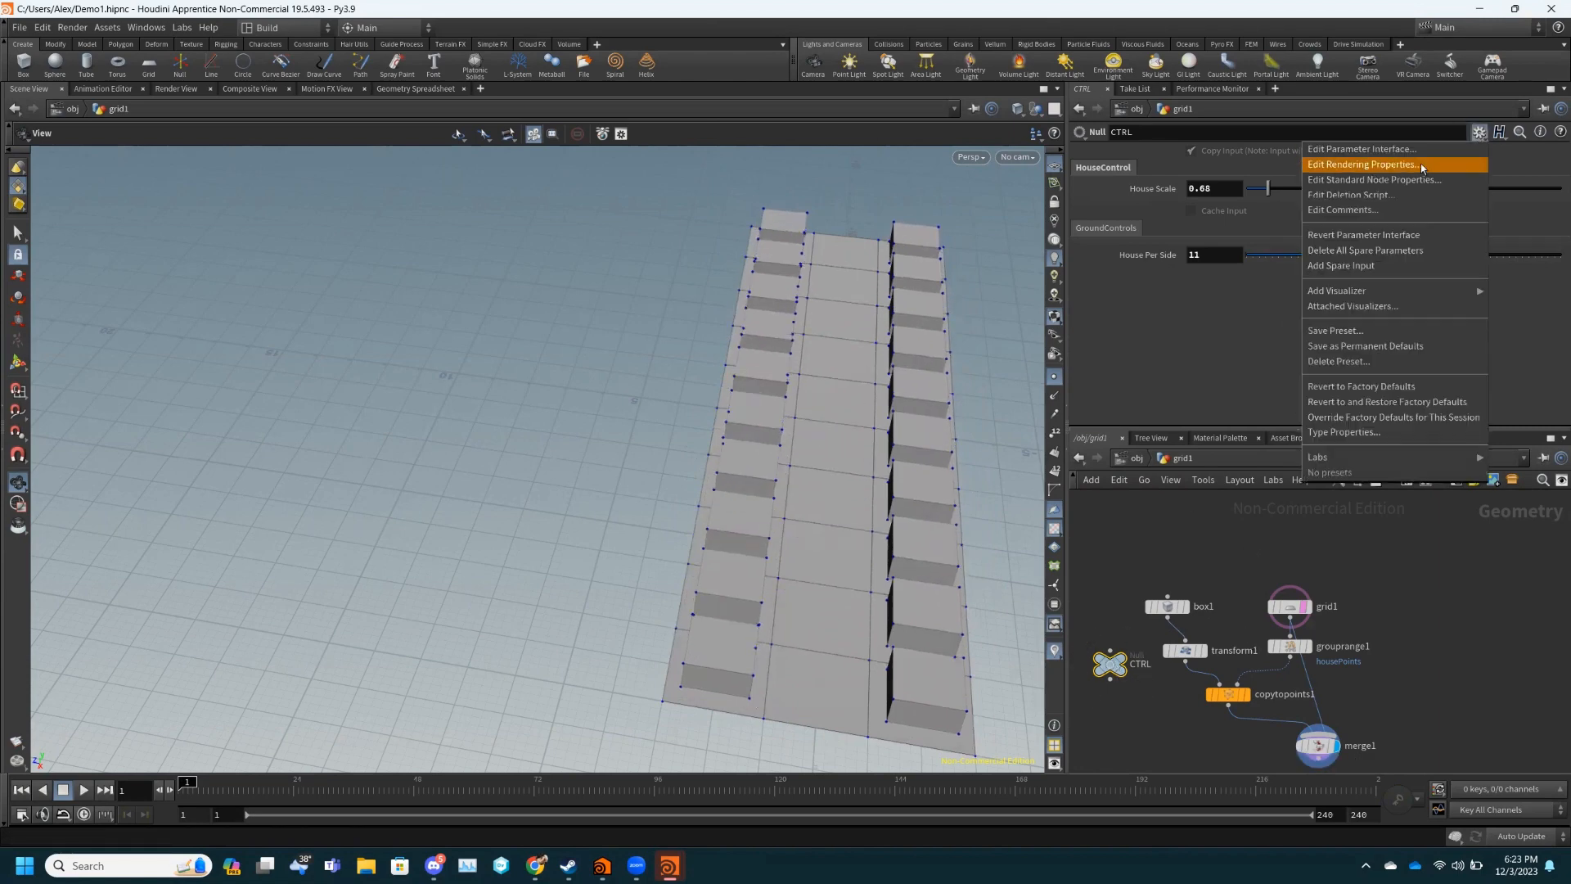
click(1418, 150)
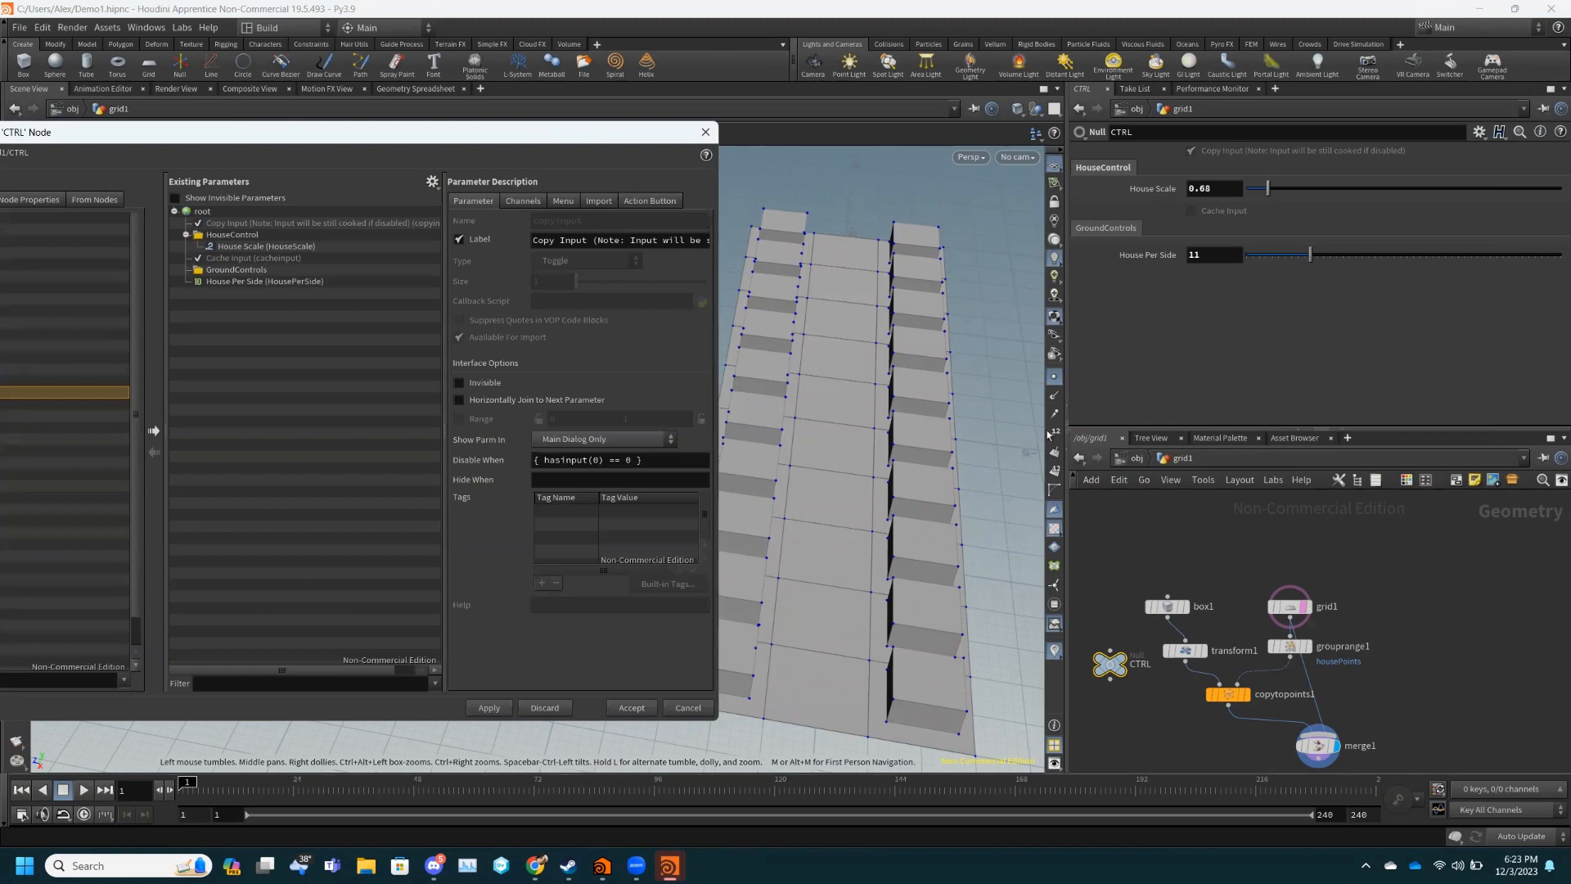
click(237, 270)
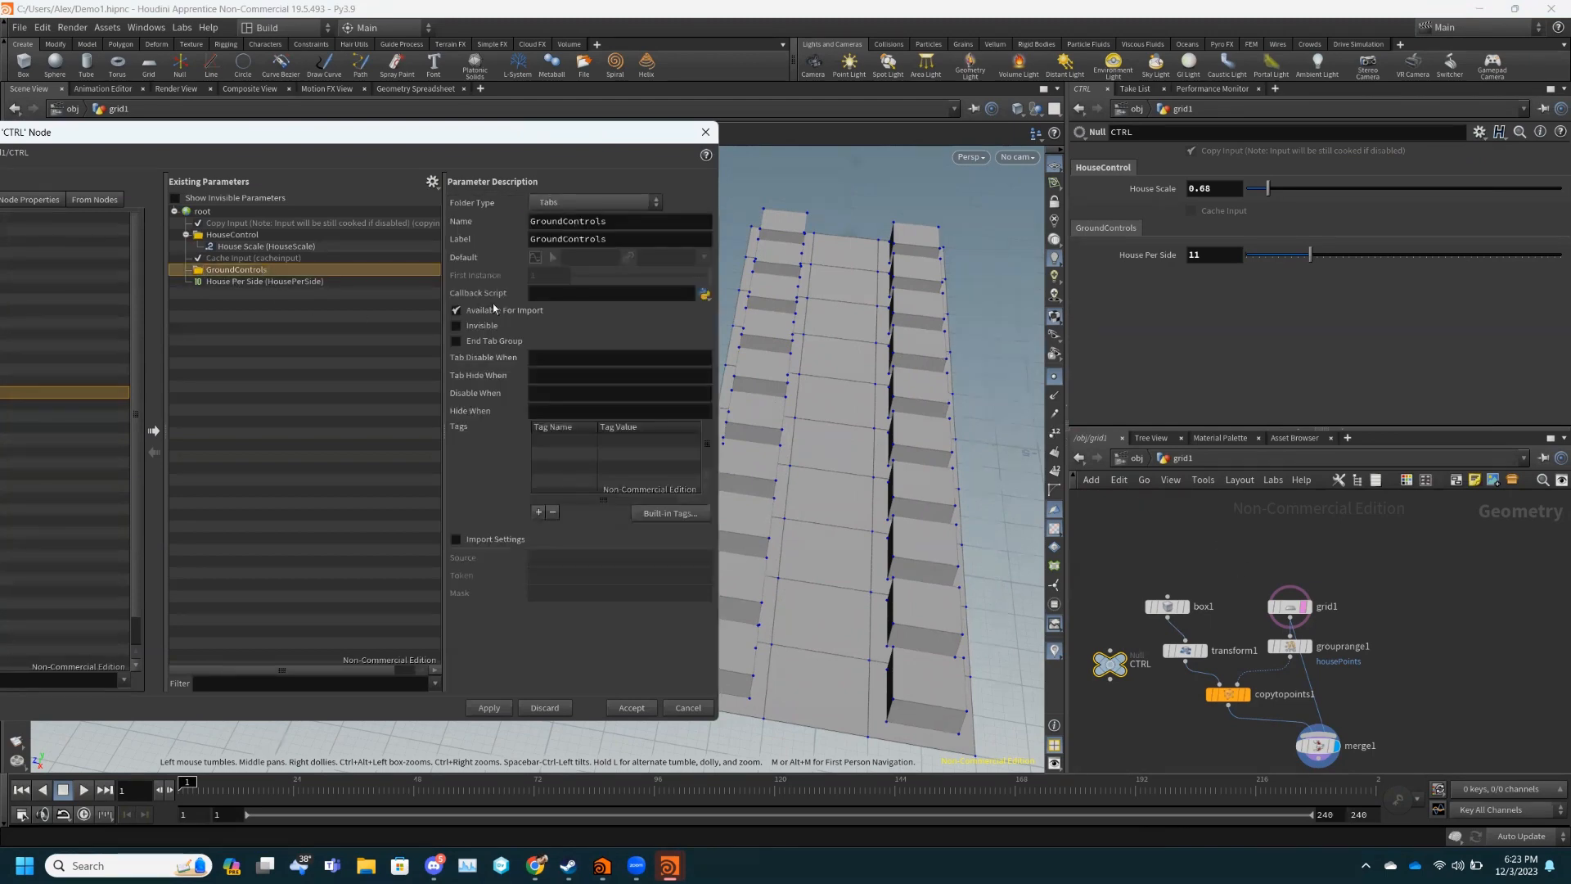
click(1287, 612)
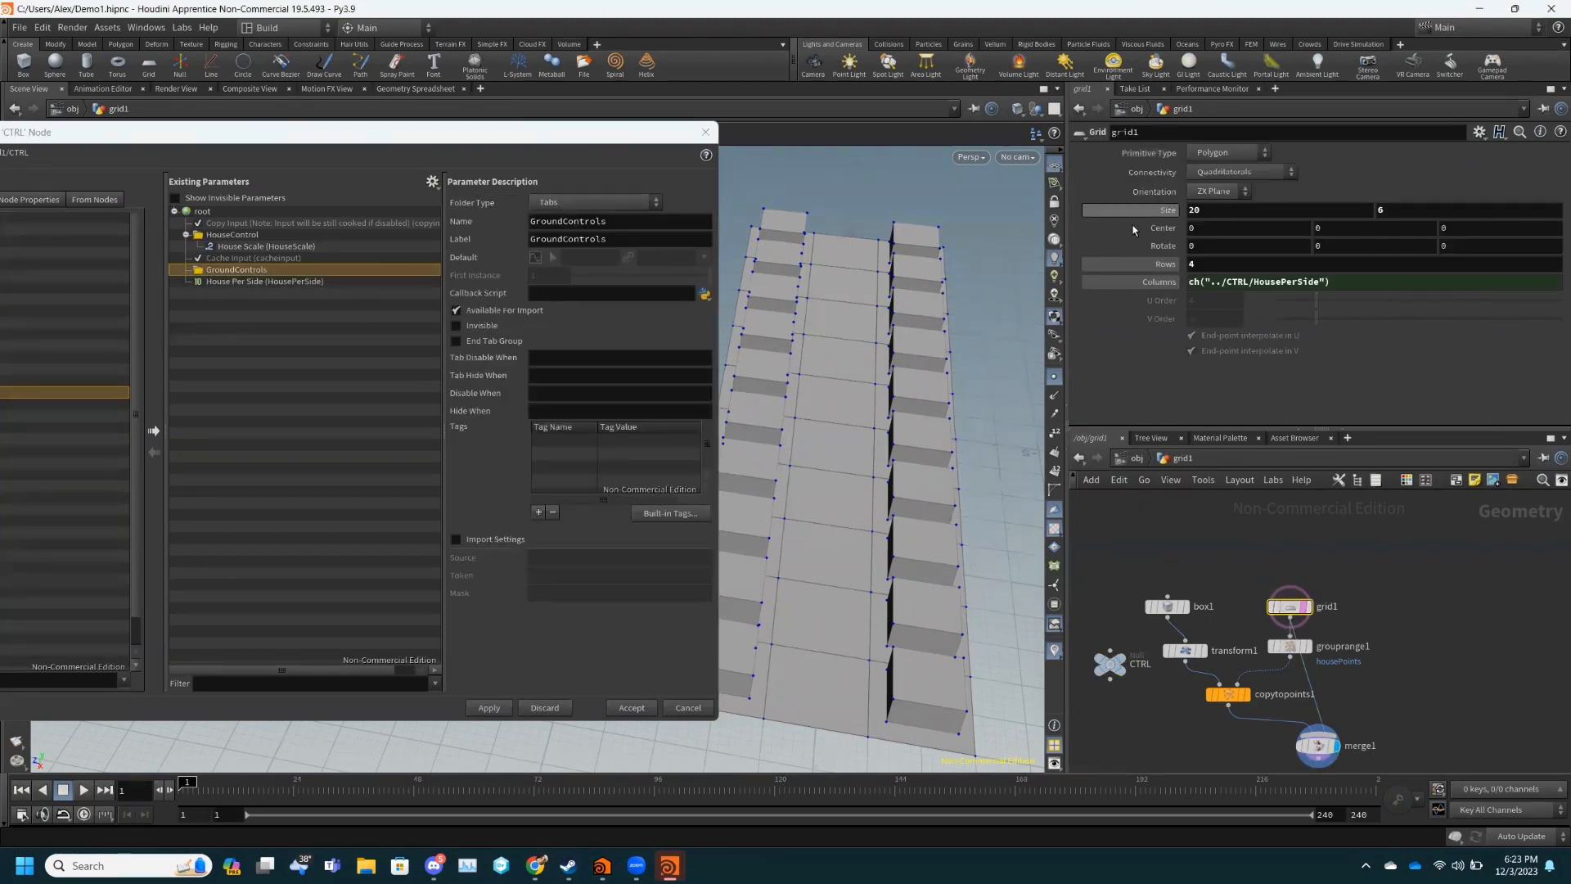
drag(649, 217, 245, 277)
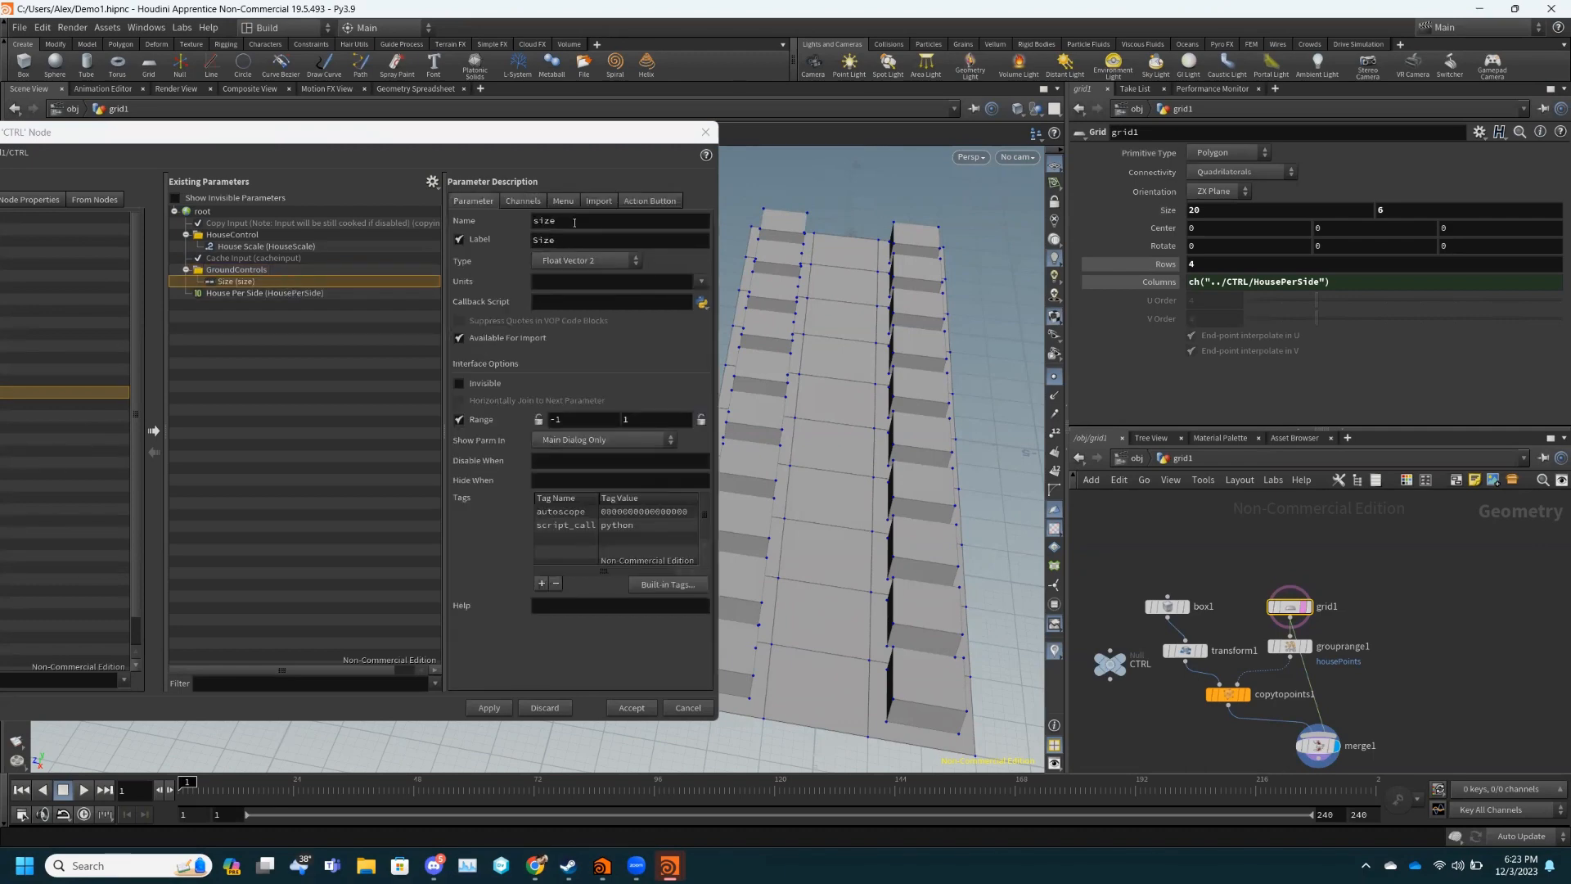
double_click(574, 223)
text(GroundS)
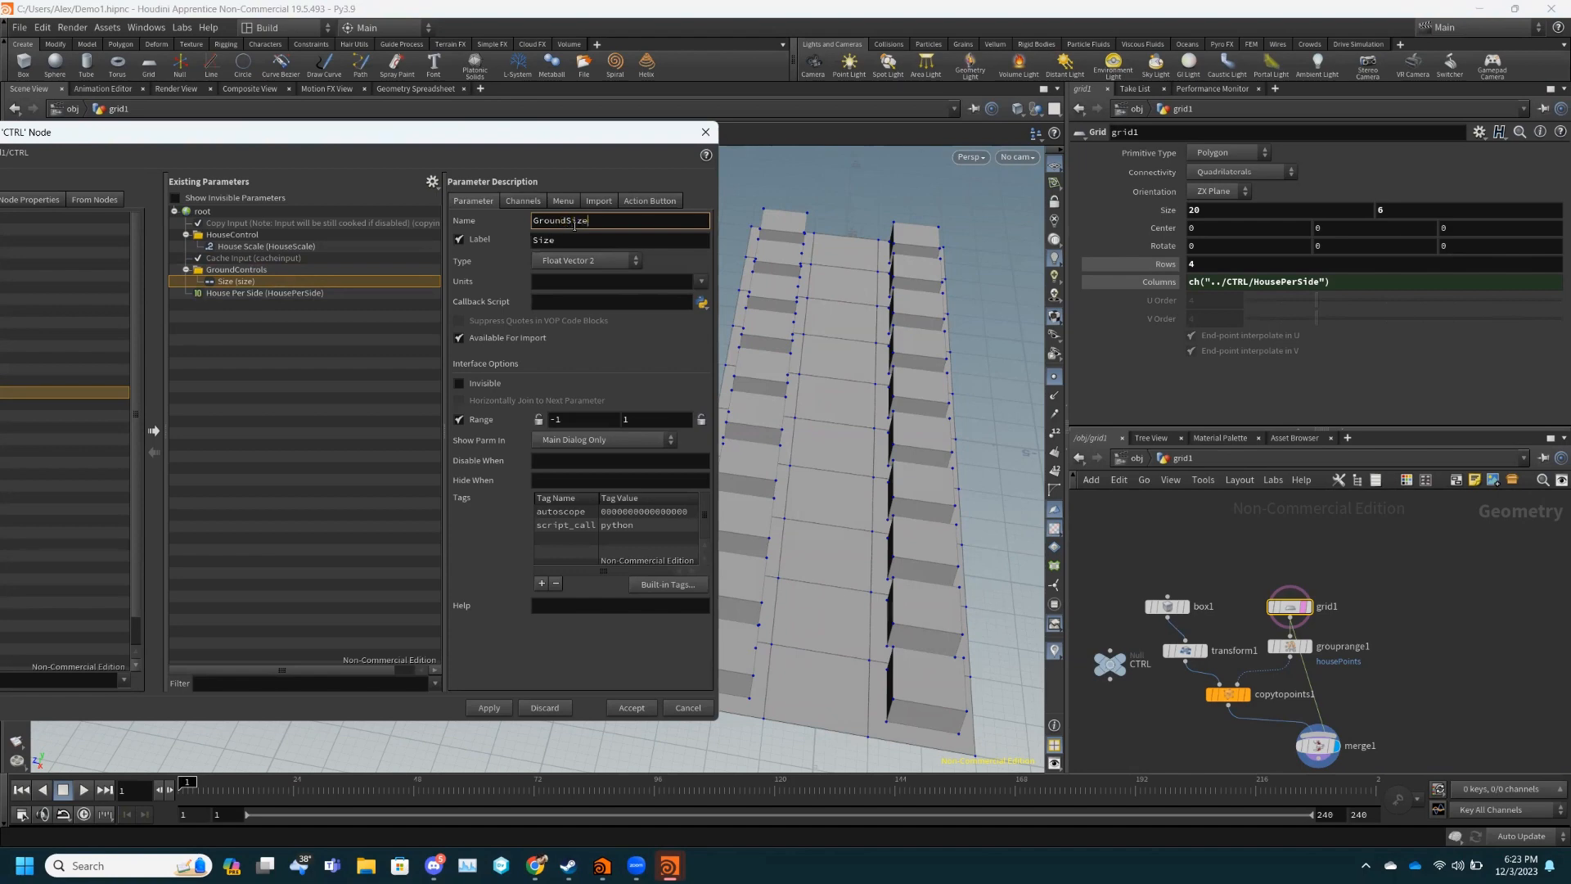
key(Return)
click(484, 708)
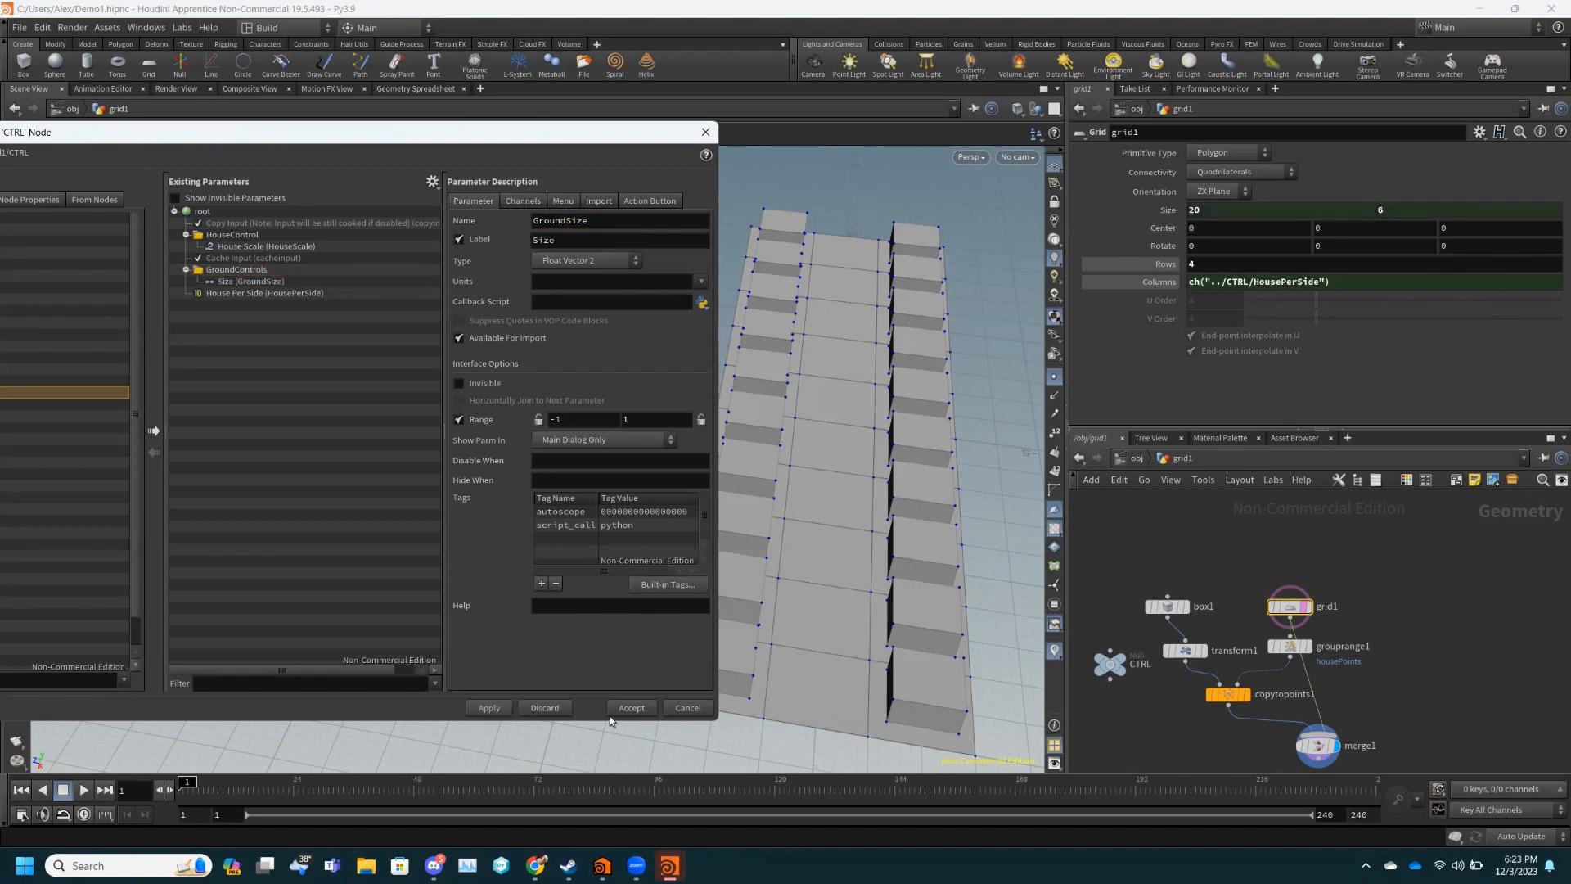
click(631, 709)
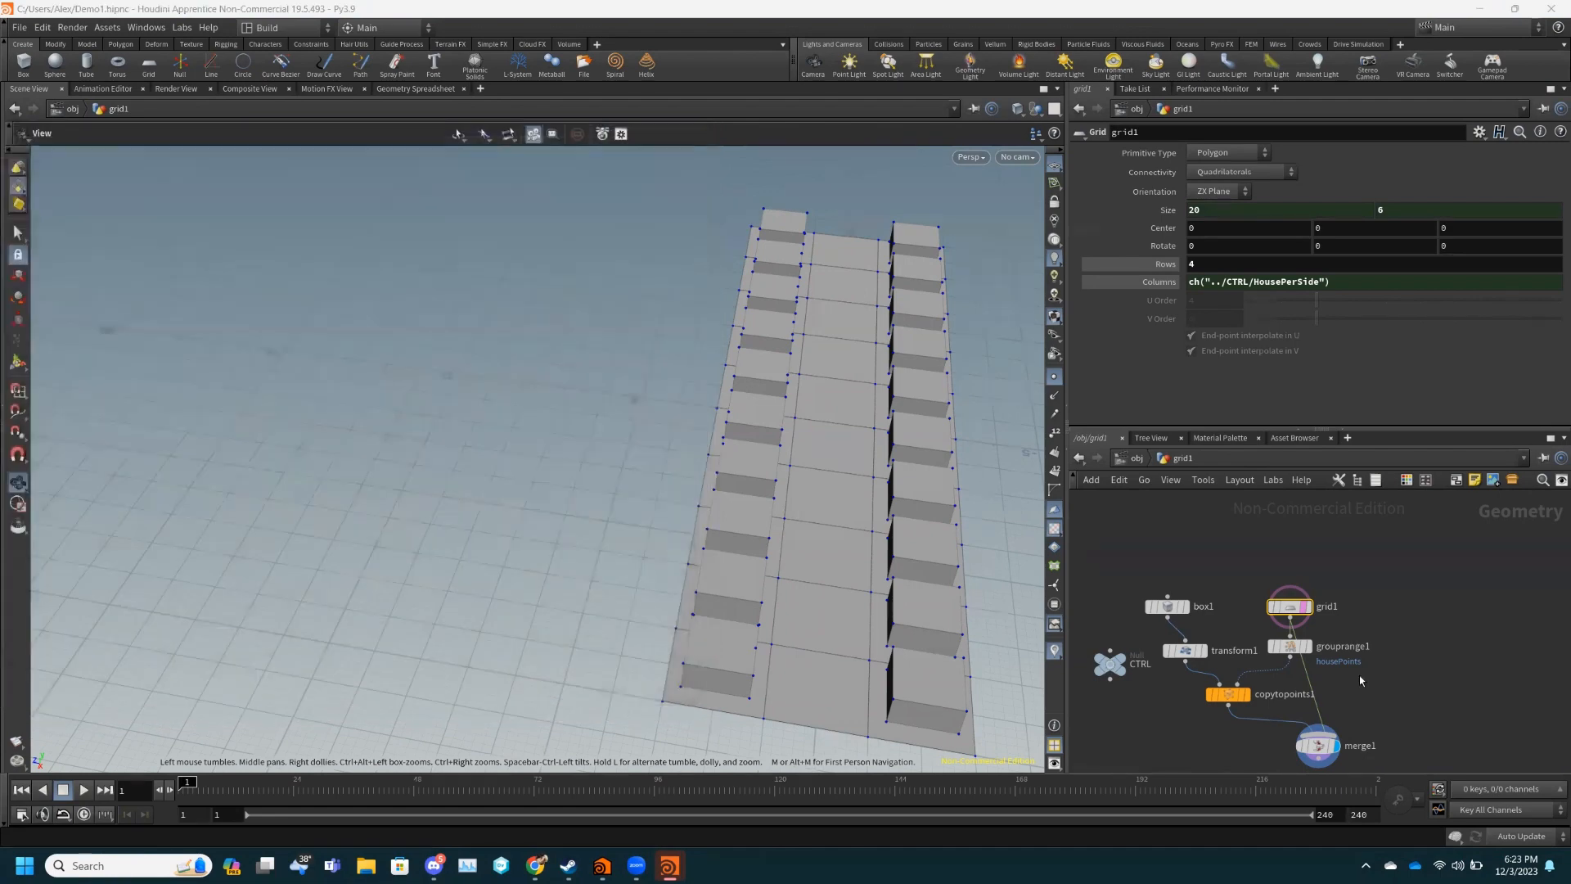
- Insert a Color node on the wire between grid1 and merge1 and set its color to dark grey, 0.1 per channel
key(Tab)
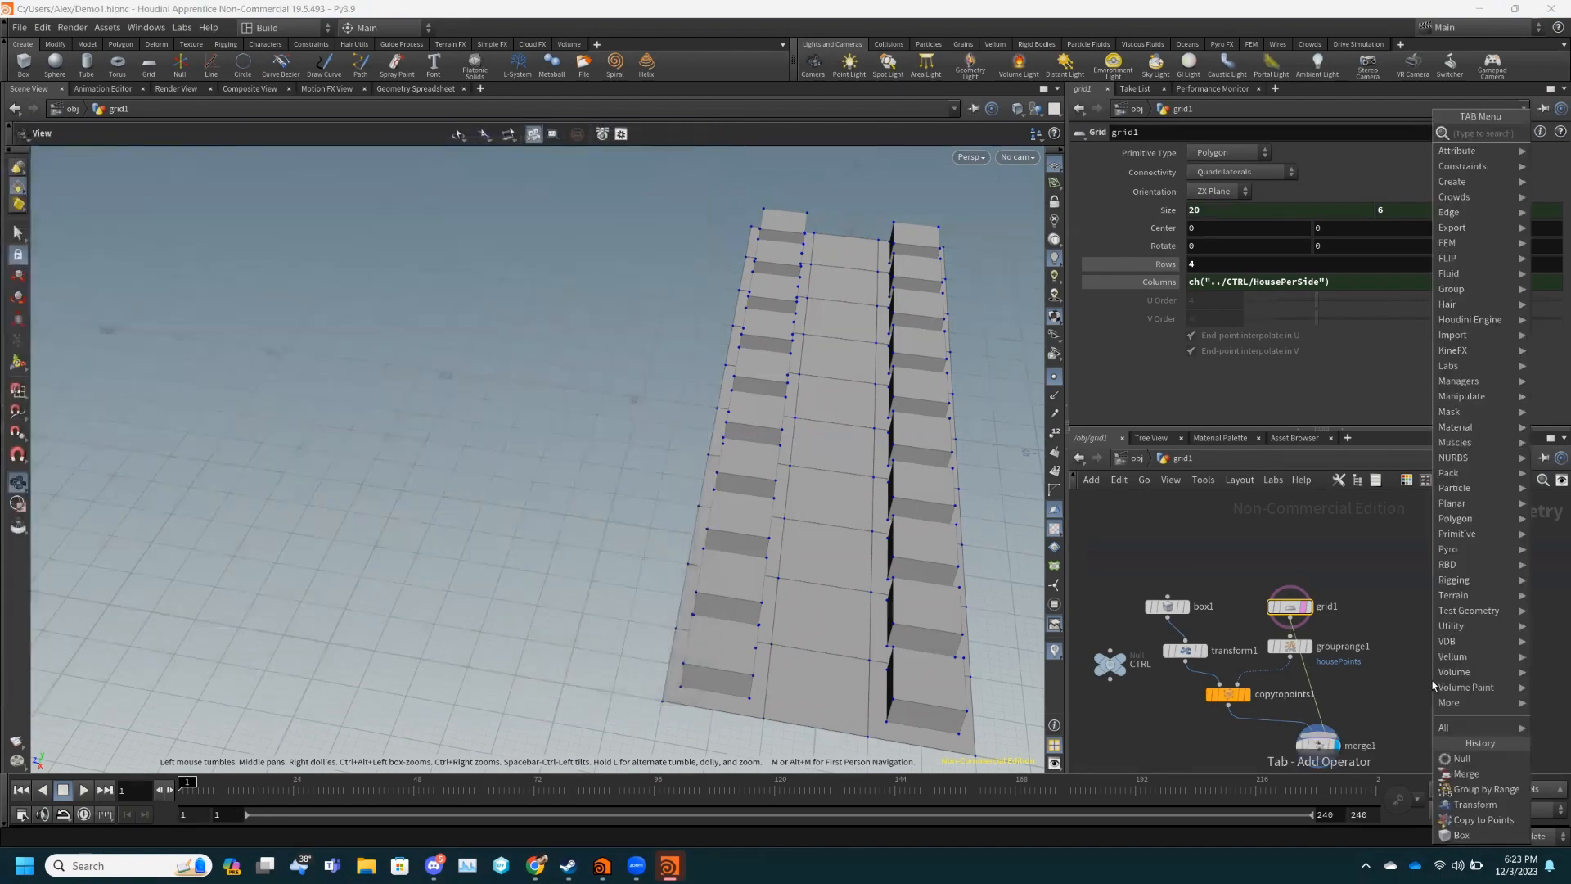
text(colo)
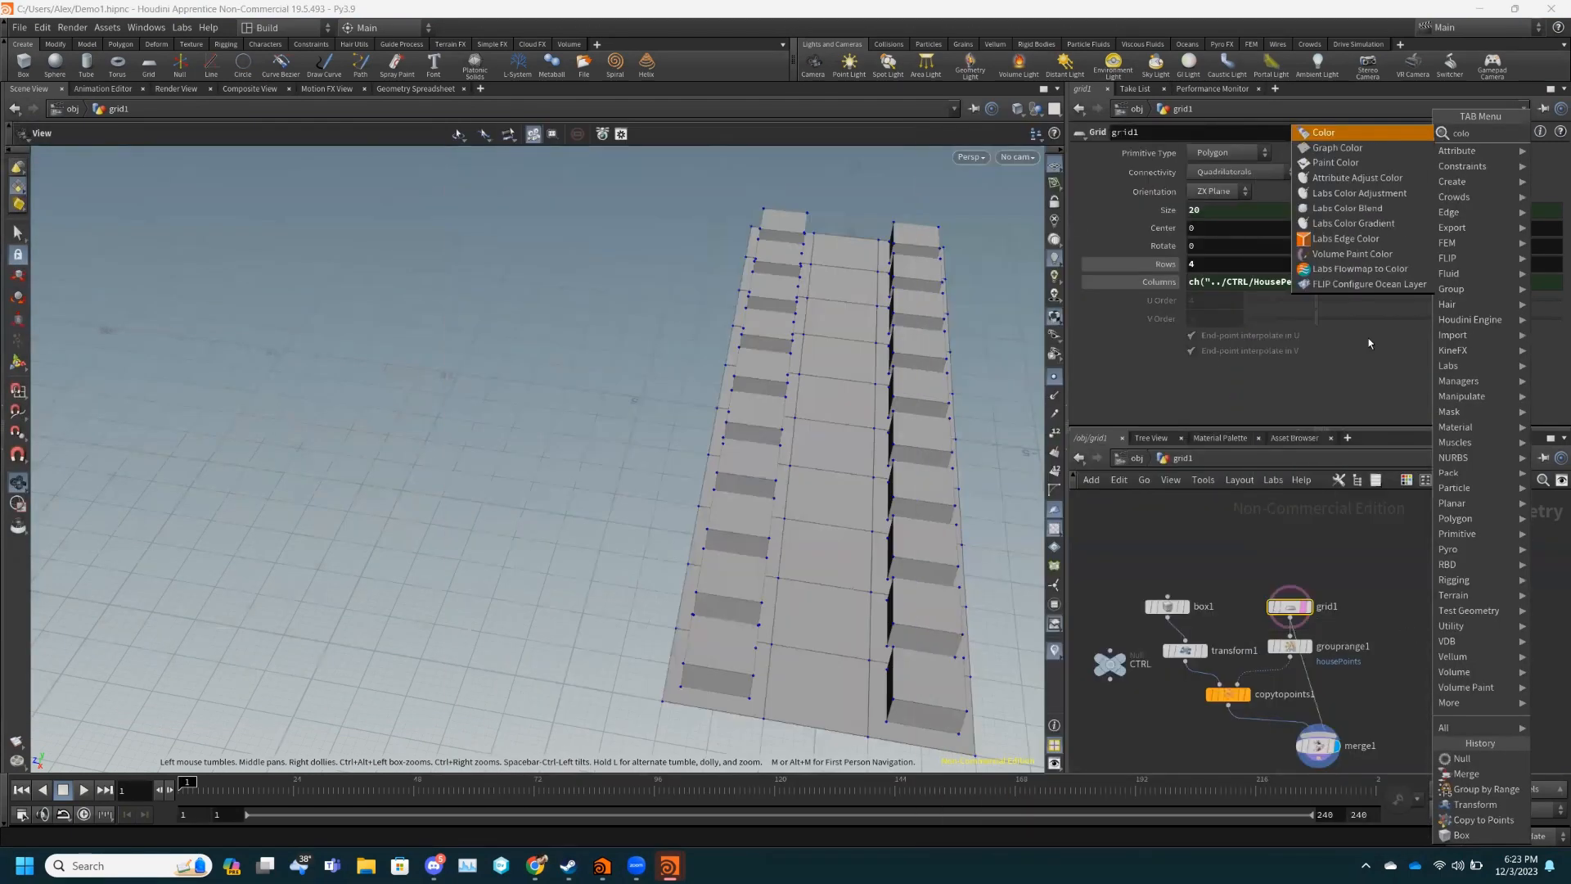
click(1314, 136)
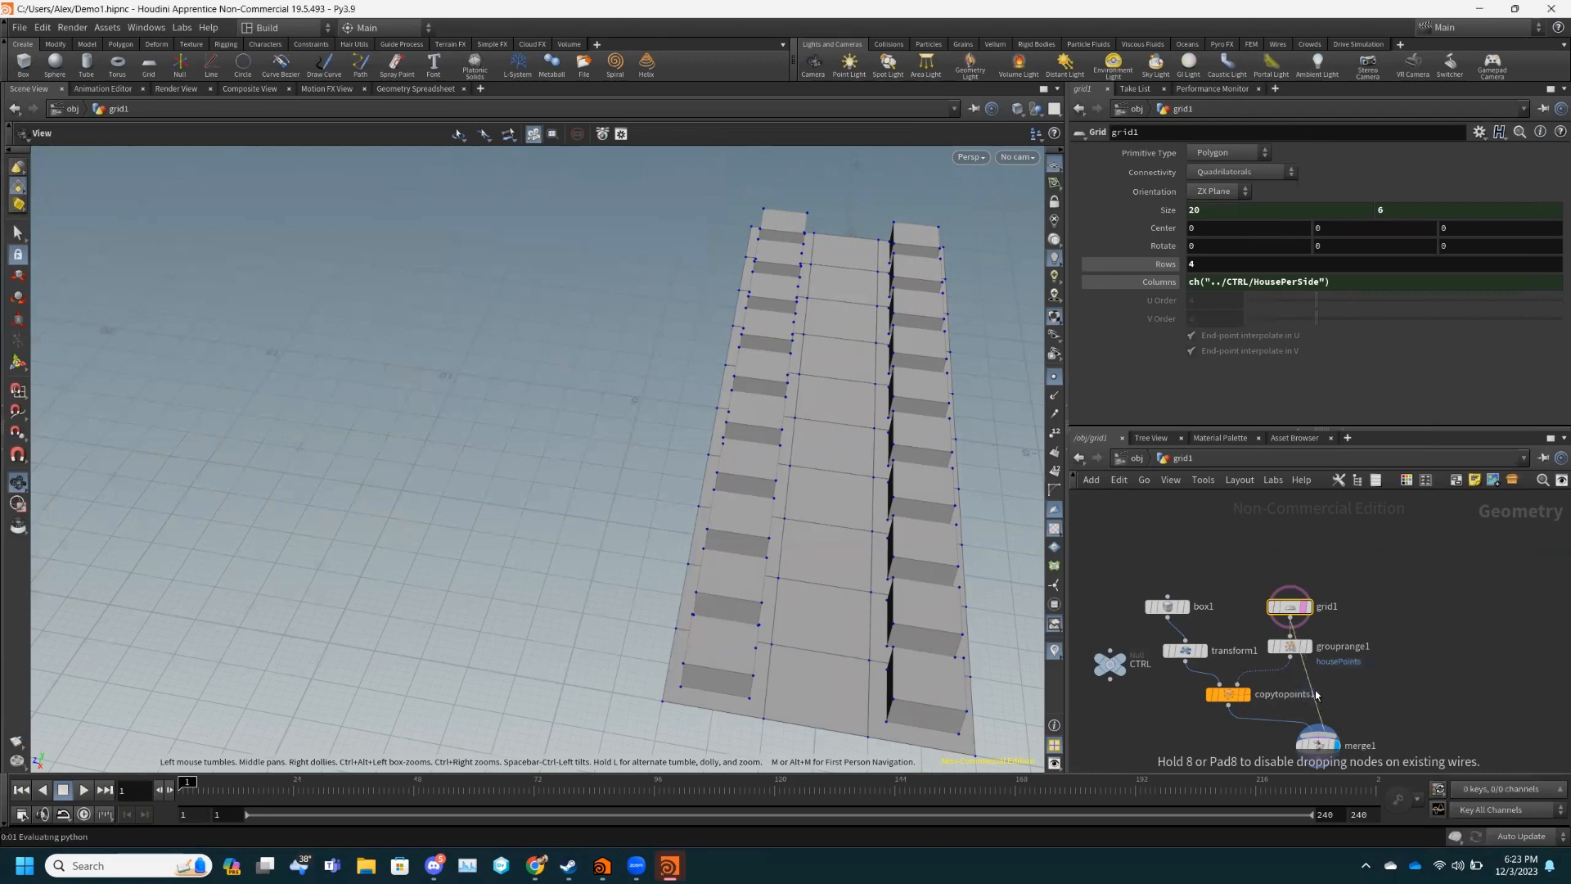
click(1346, 681)
click(1200, 247)
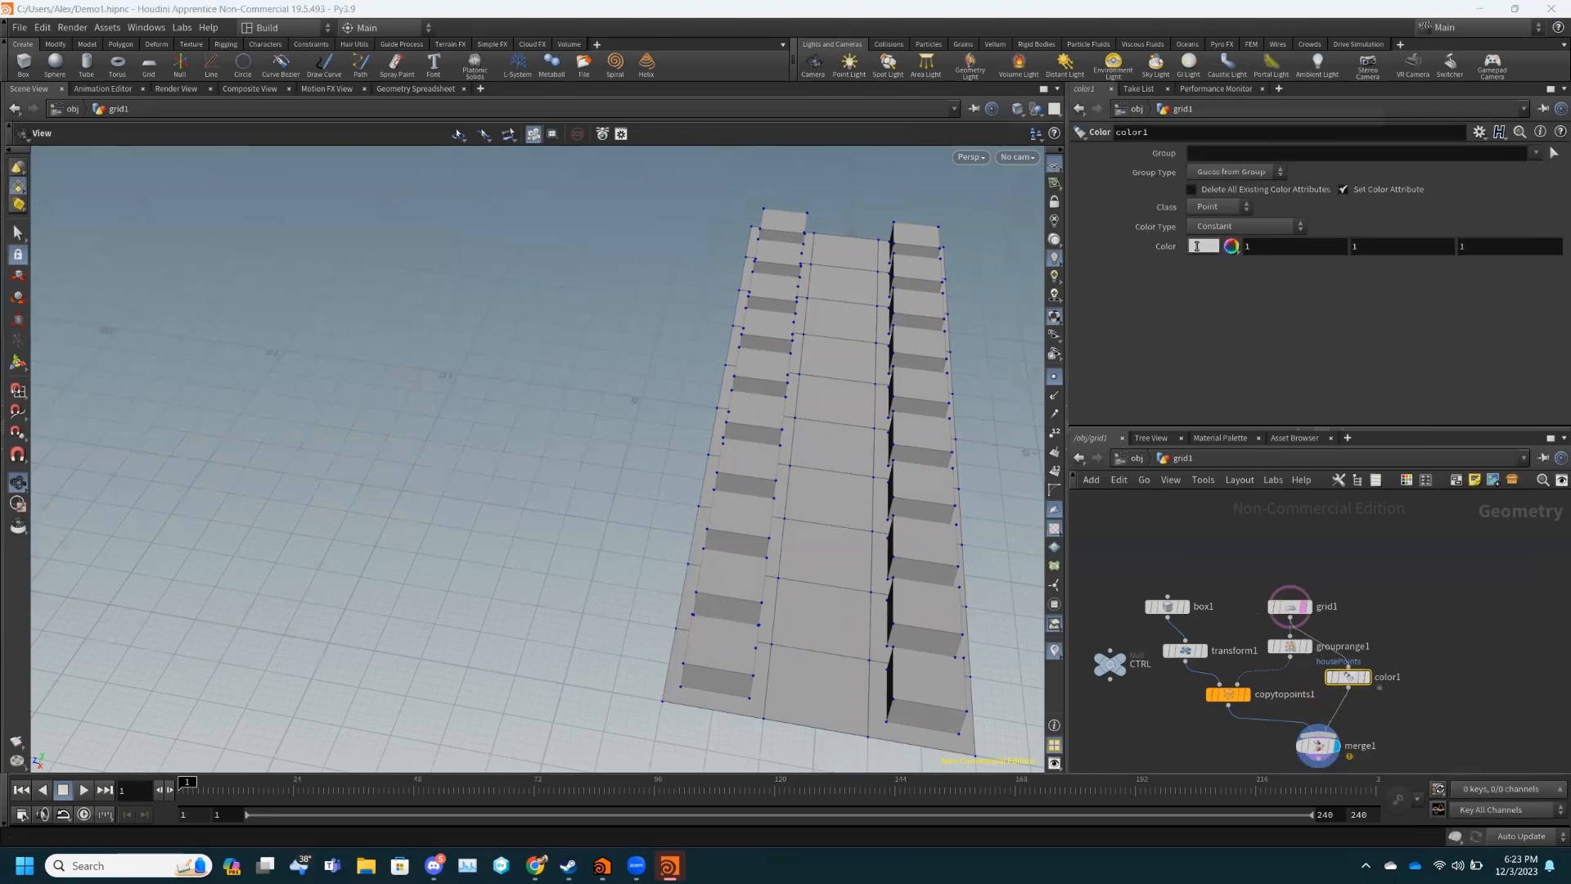
click(1261, 213)
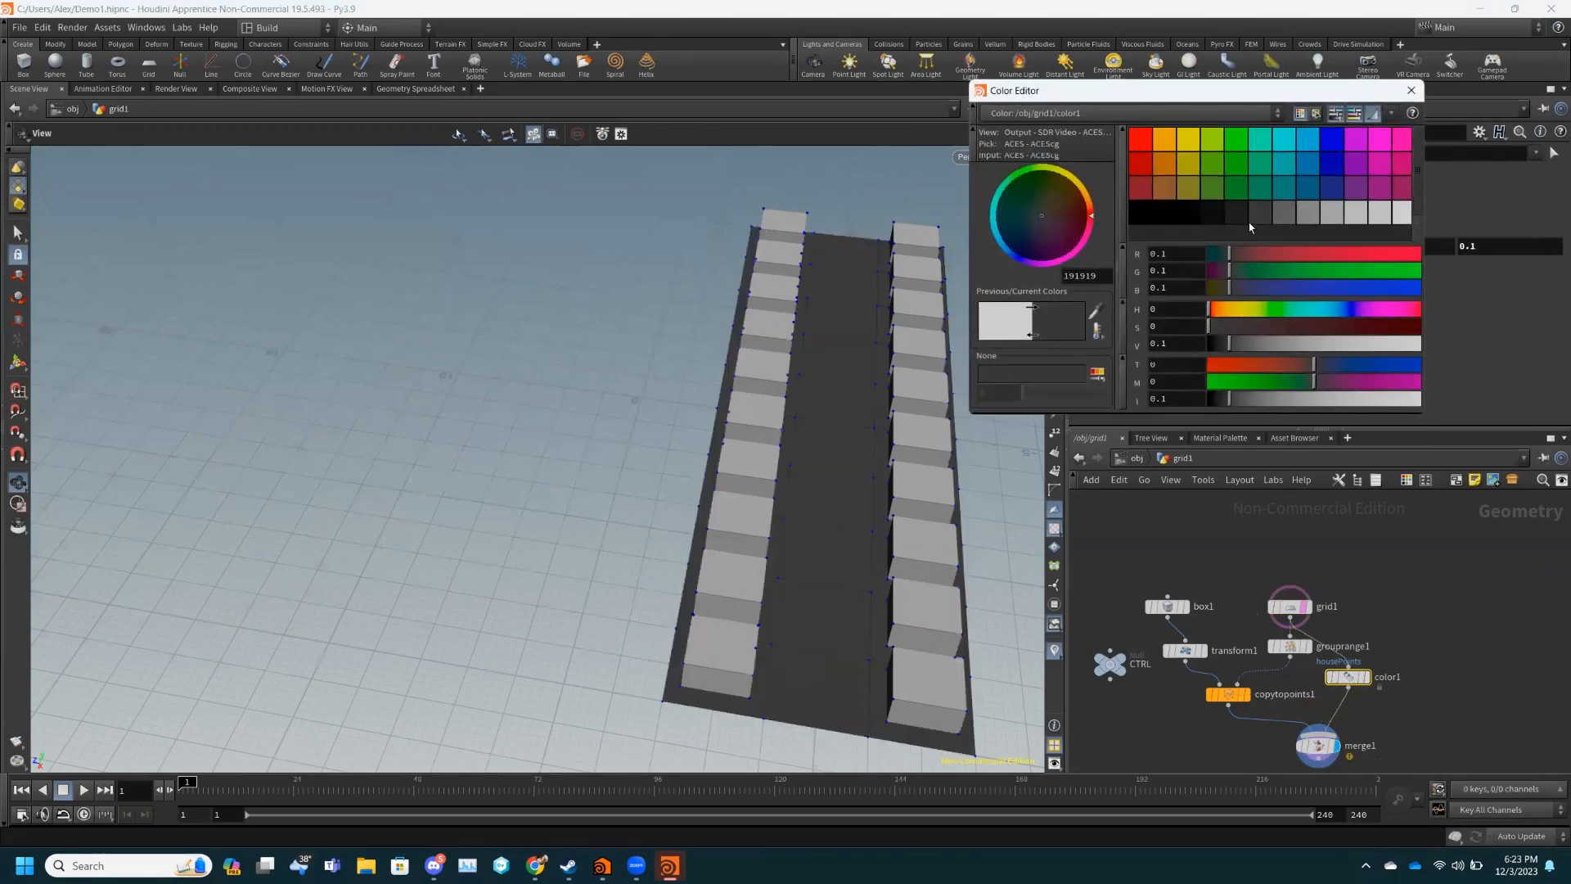
click(1410, 90)
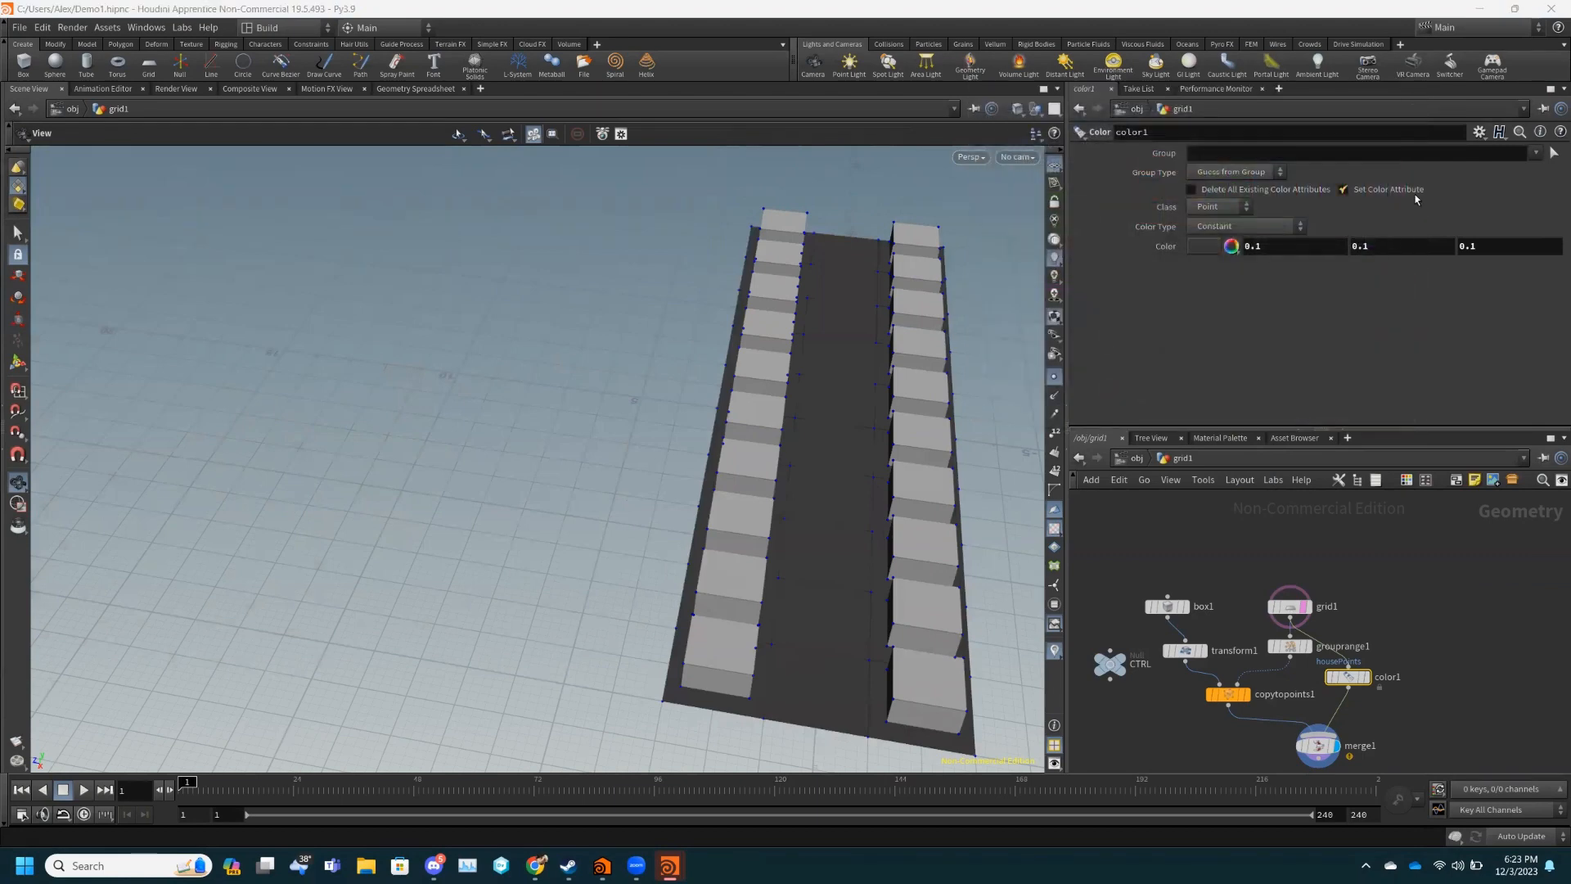
- Select all nodes in the grid1 network and lay them out automatically
drag(835, 611, 891, 556)
scroll(1123, 619, down, 5)
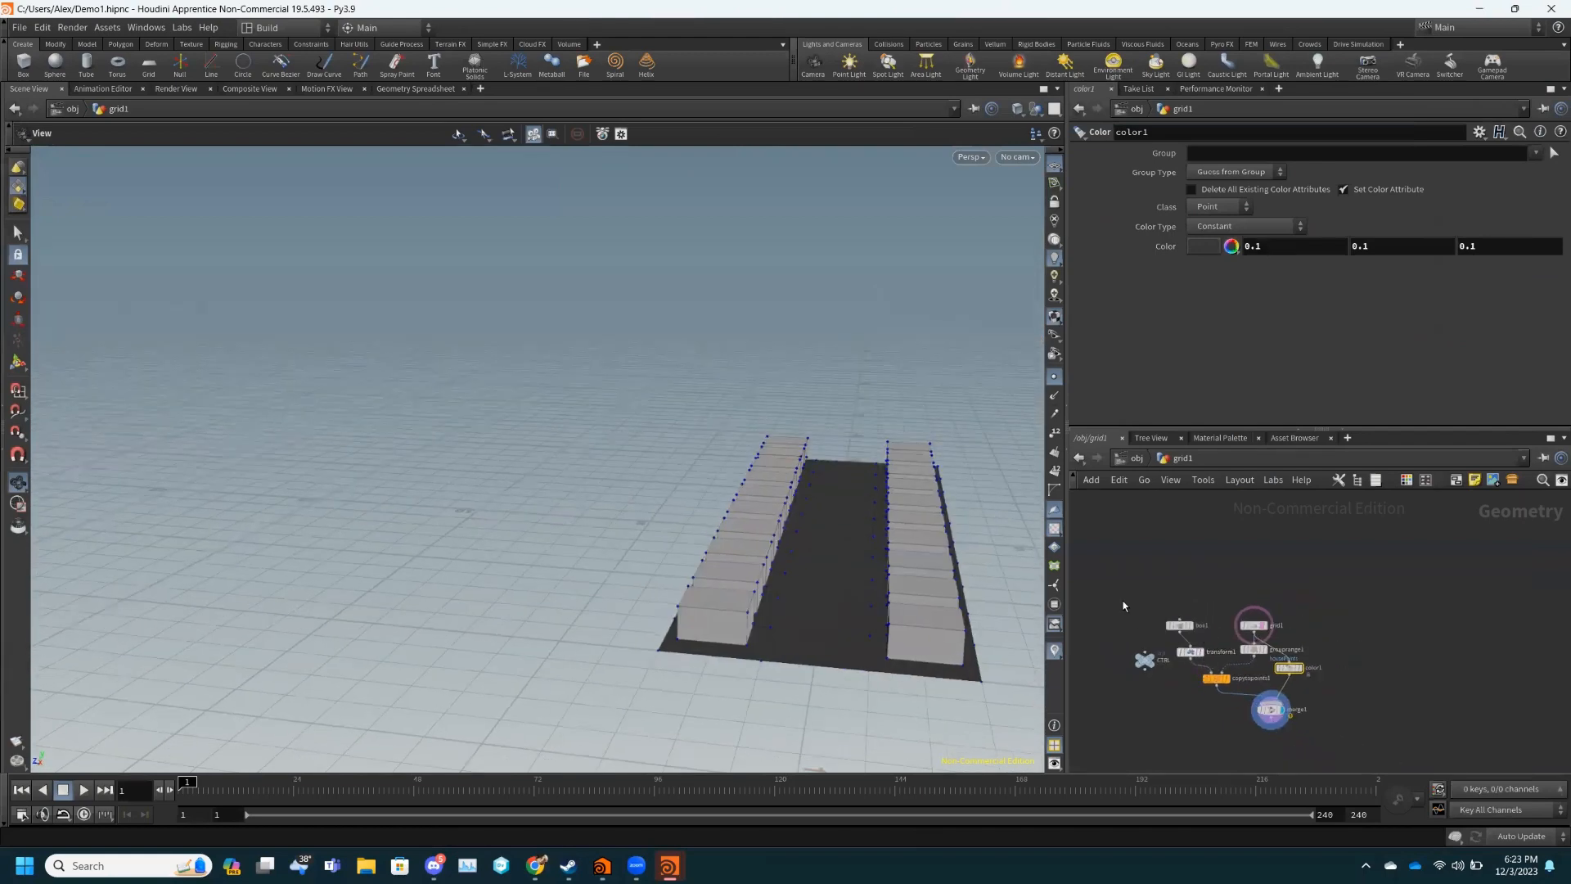
drag(1123, 606, 1343, 741)
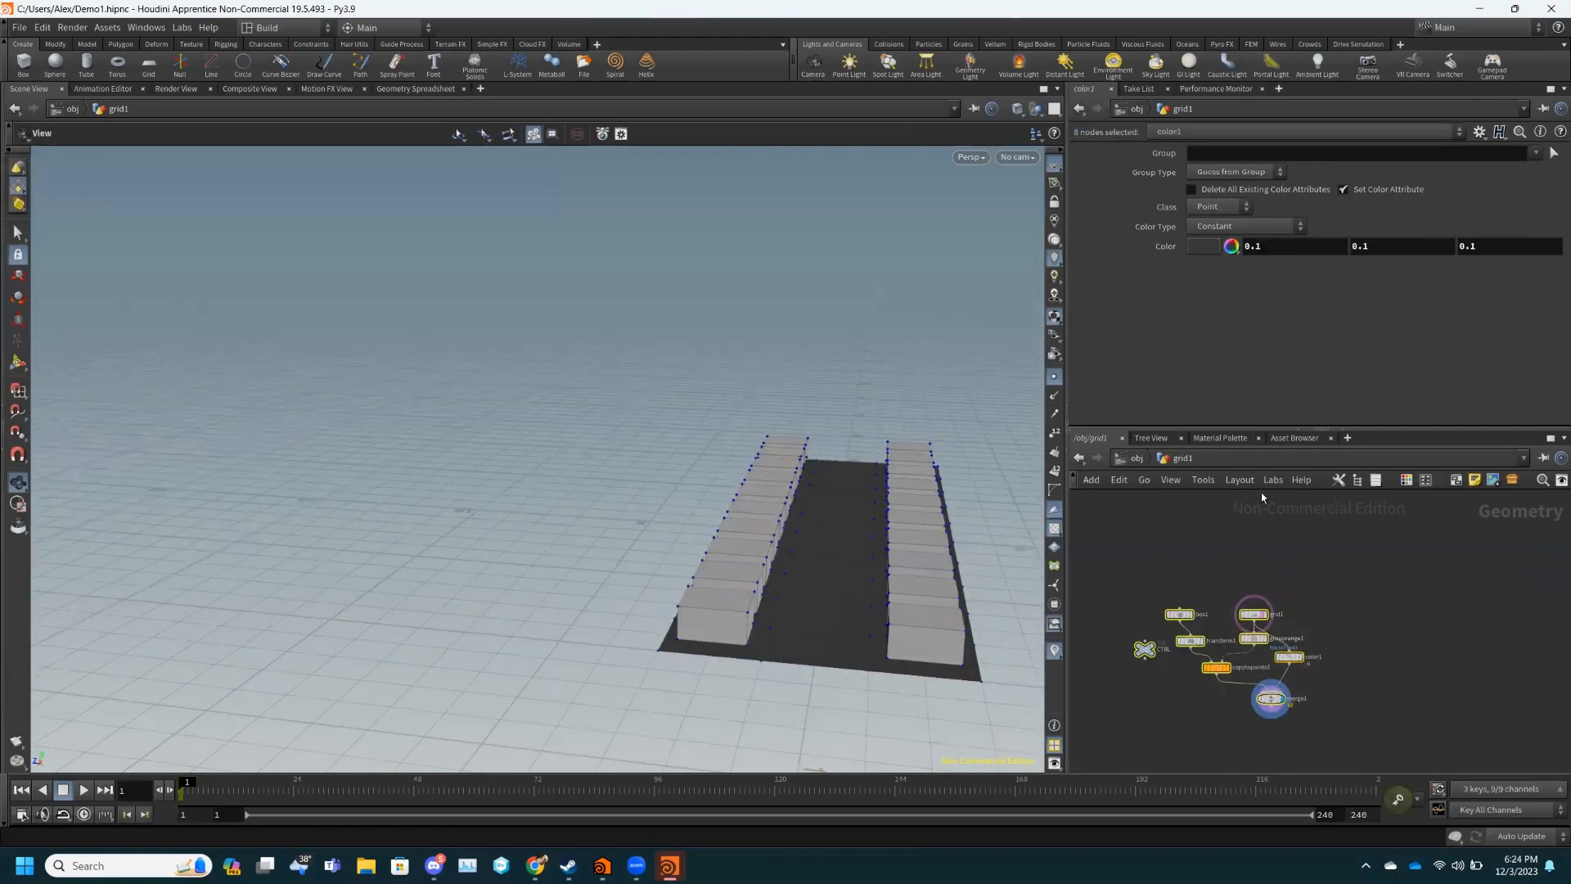
click(1232, 482)
click(1237, 498)
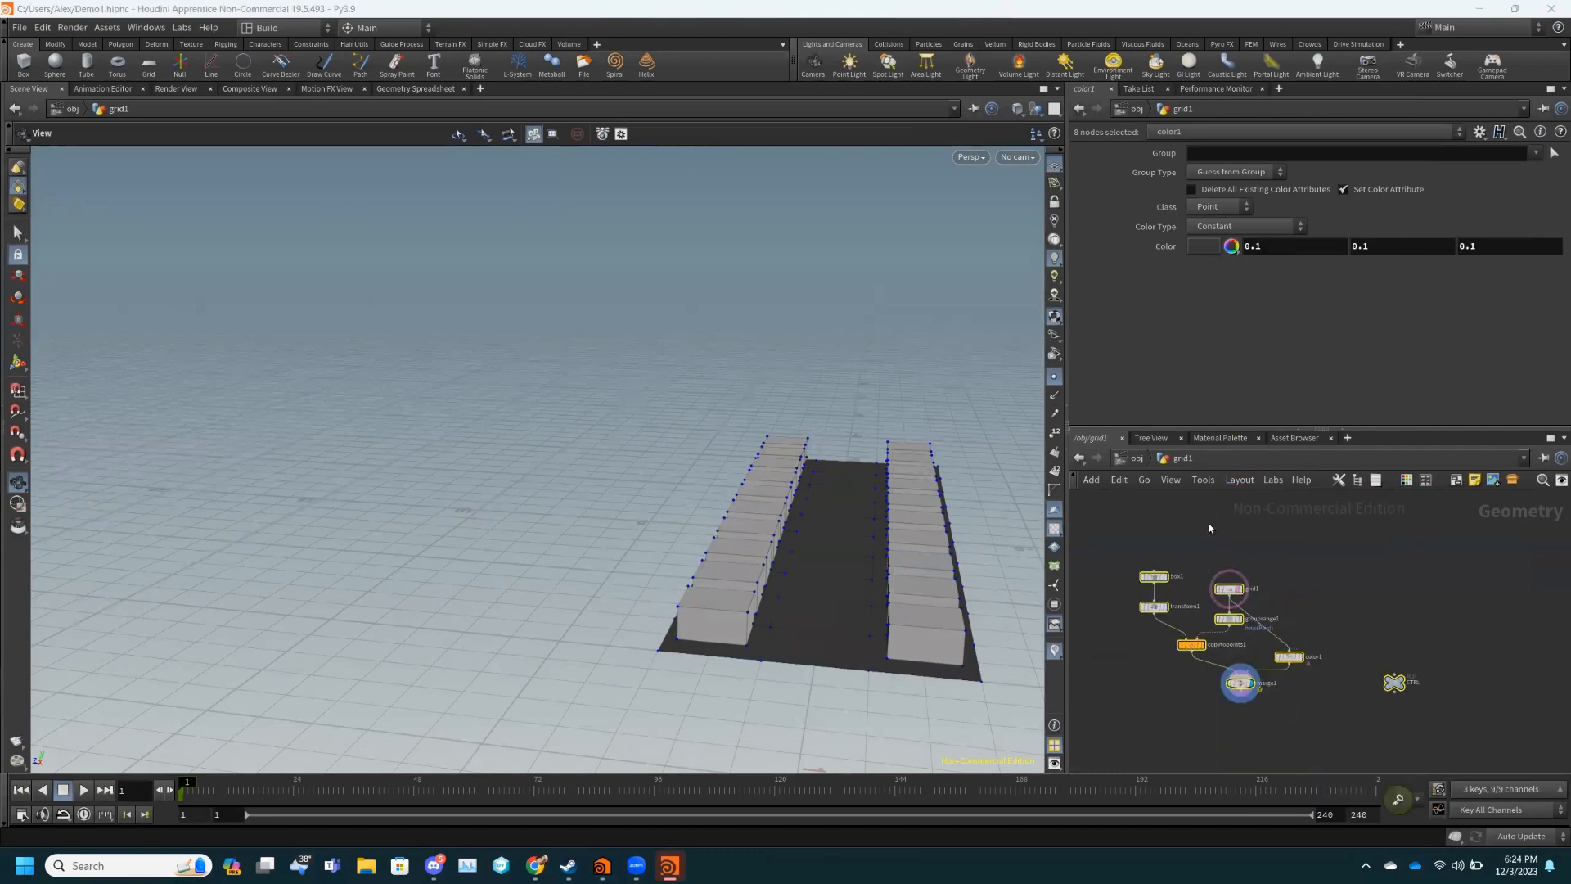
- Move CTRL beside box1 and bring color1, transform1 and box1 closer to the rest of the network
click(1430, 689)
drag(1395, 684, 1107, 591)
scroll(1106, 591, up, 2)
scroll(1178, 634, down, 1)
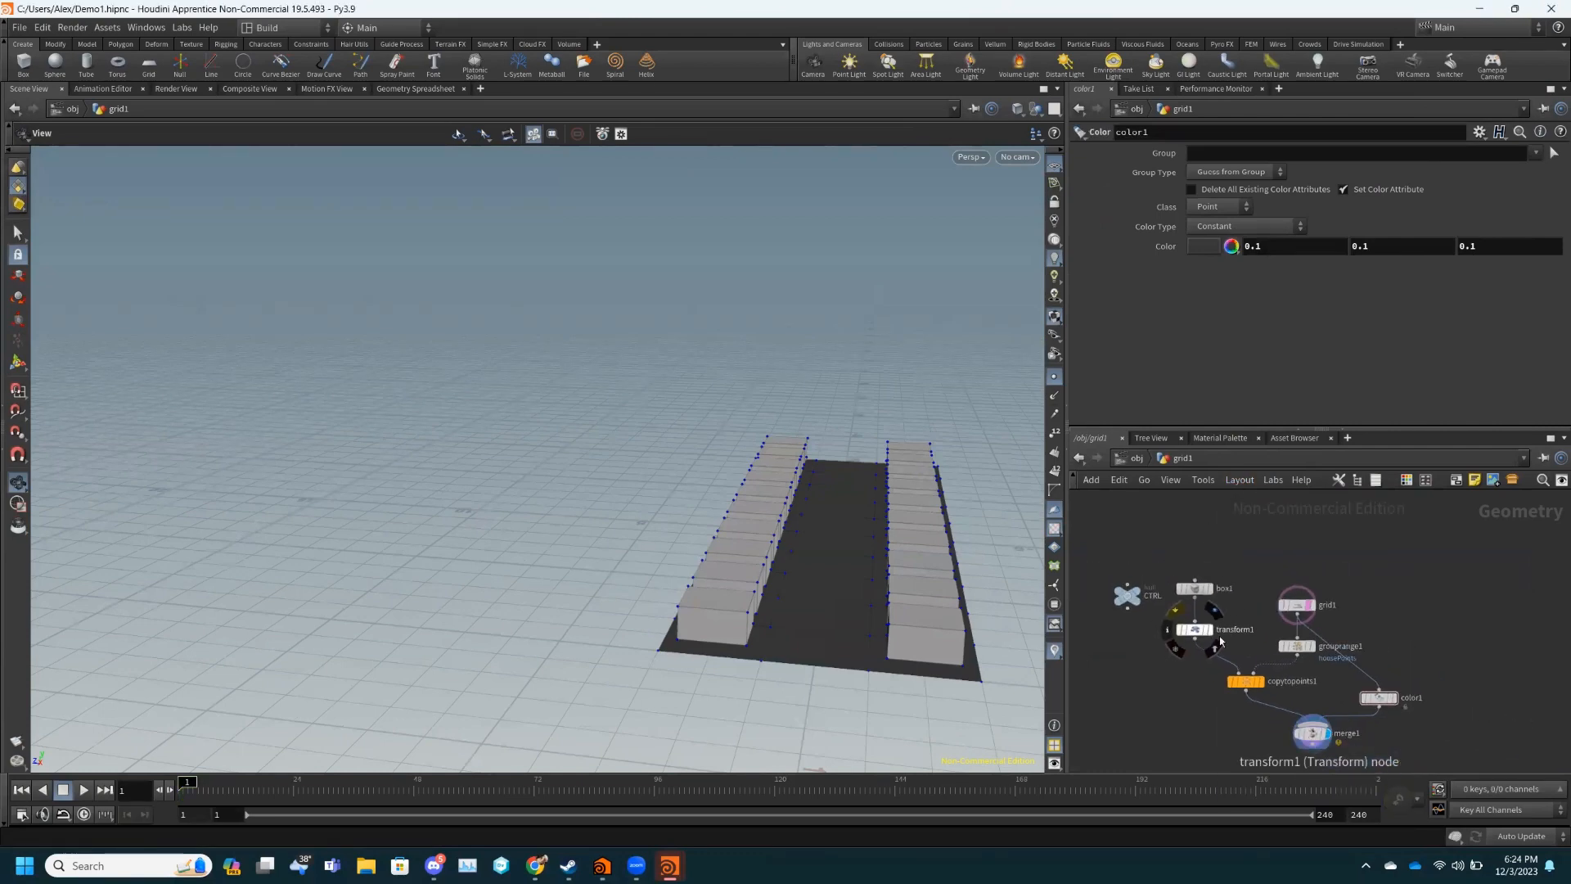
drag(1389, 699, 1359, 676)
drag(1189, 632, 1231, 587)
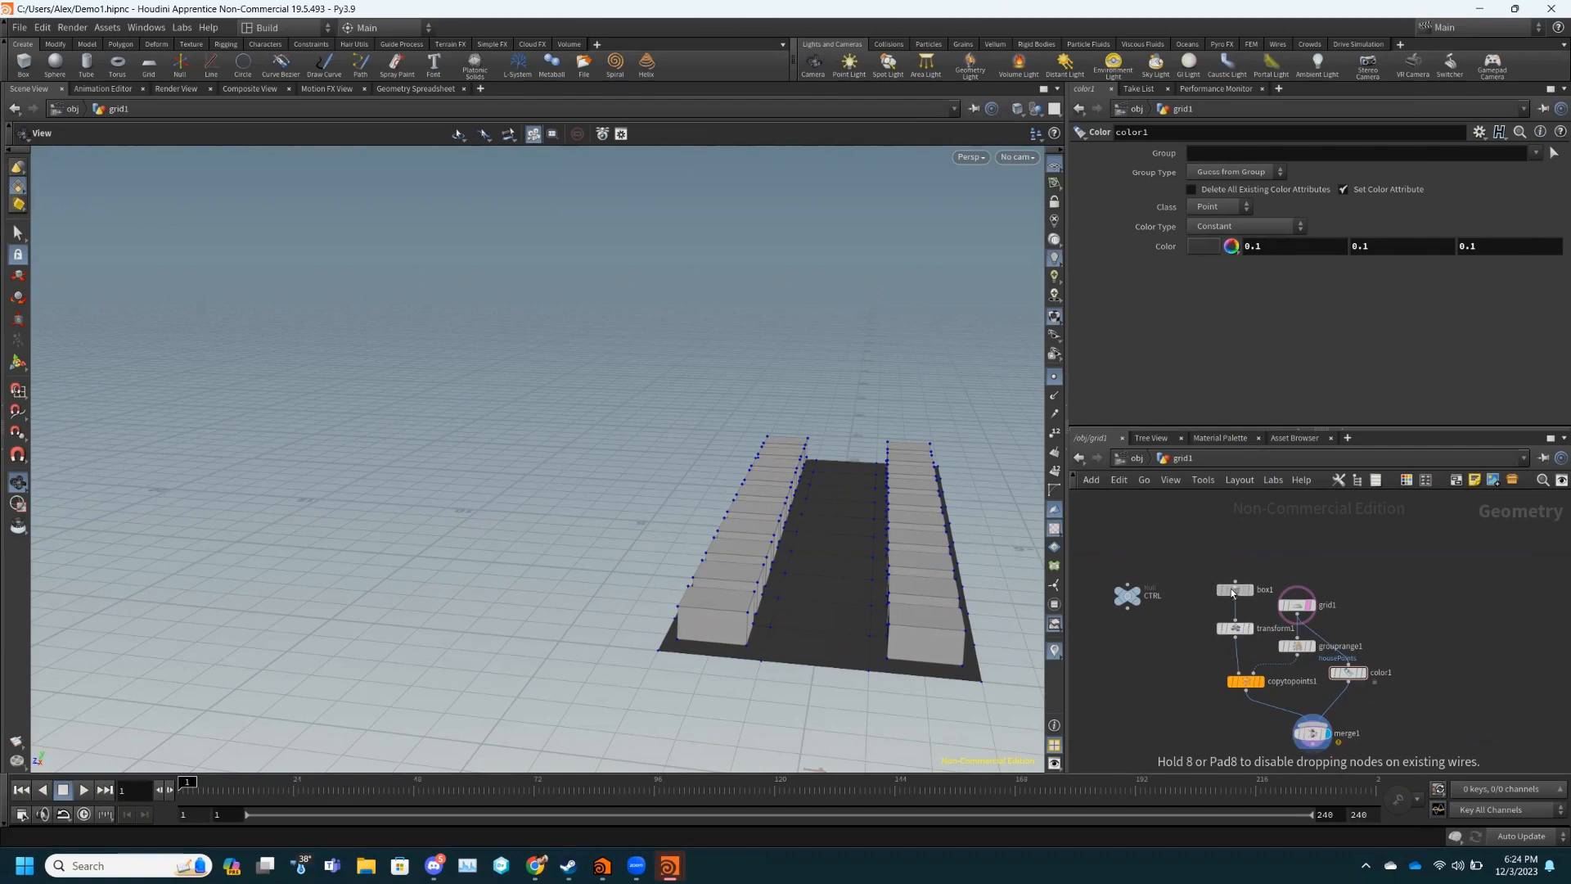
- Rename the transform1 node as scaleandPlaceHOuse and inspect its parameters and those of box1
double_click(1264, 629)
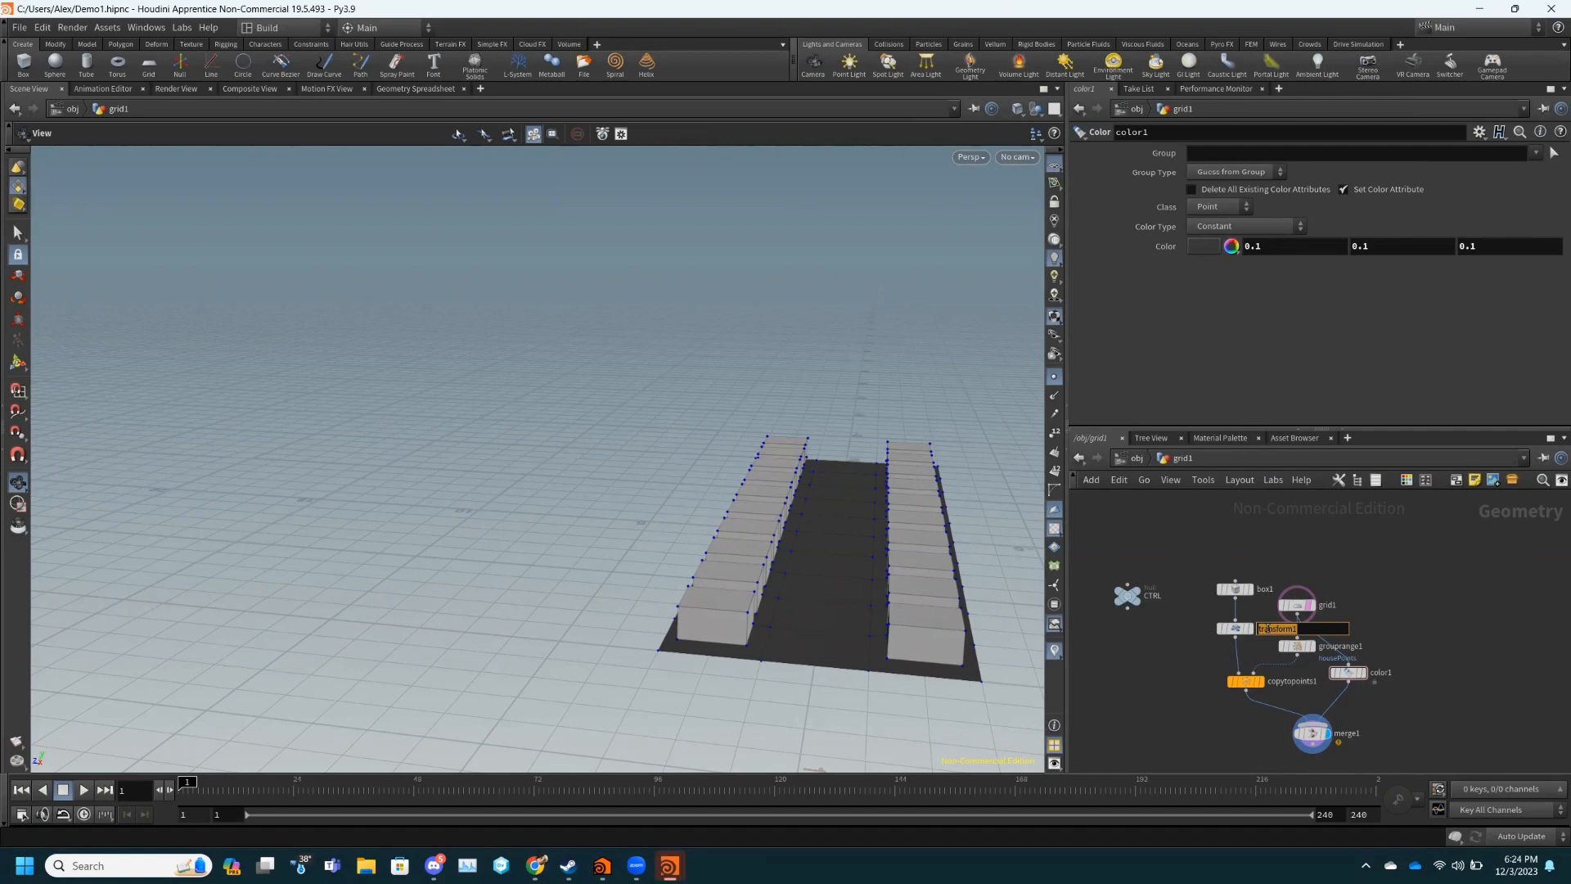
text(scaleandPlaceHOuse)
key(Return)
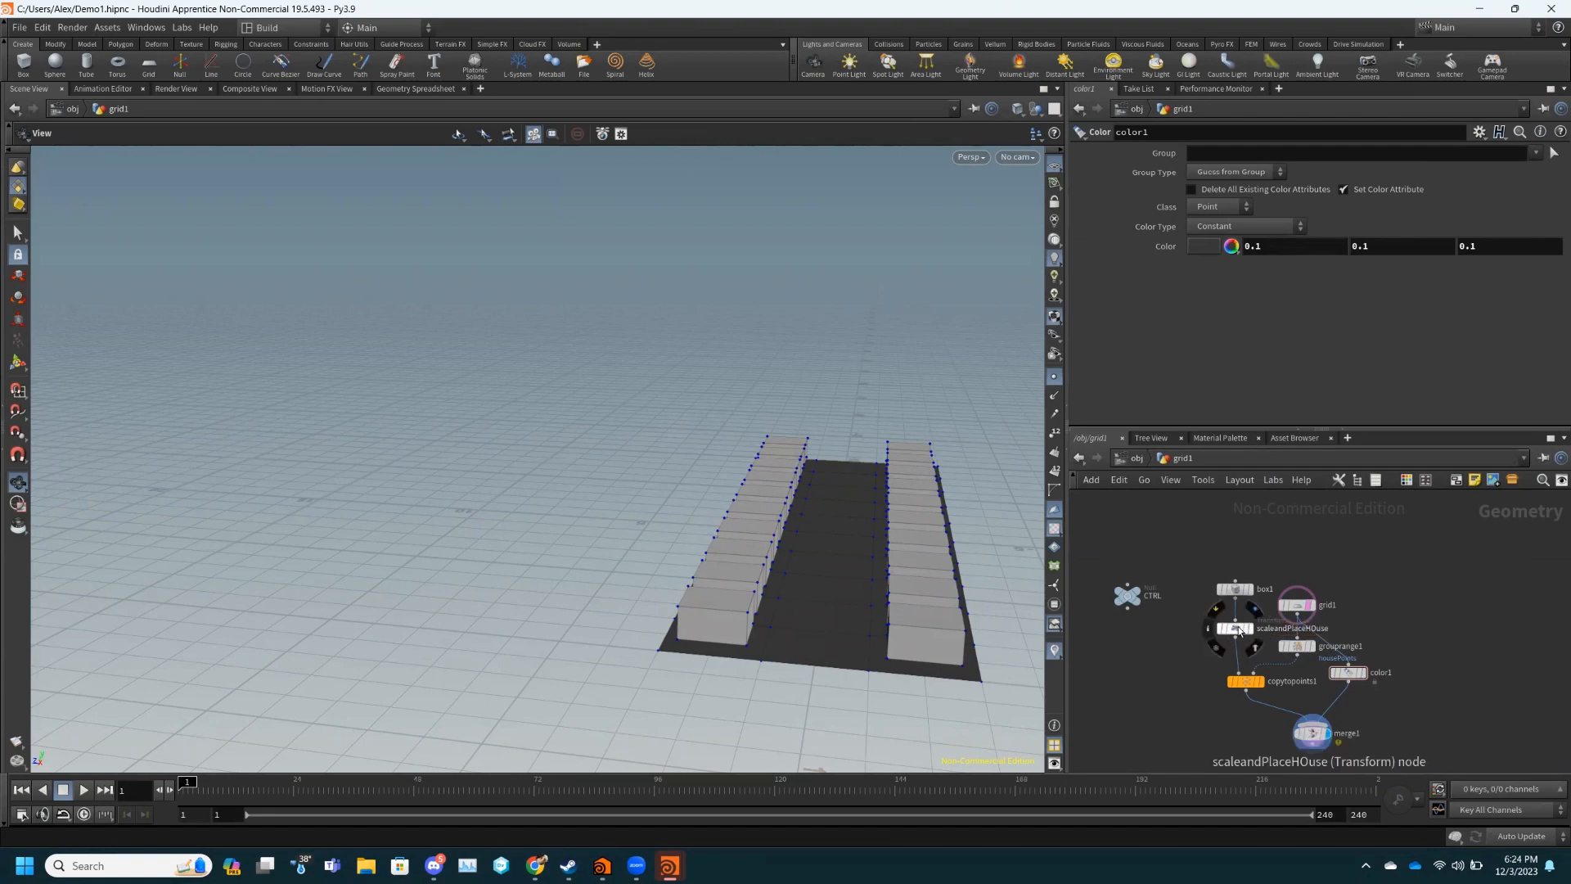
click(1237, 627)
scroll(1258, 613, up, 2)
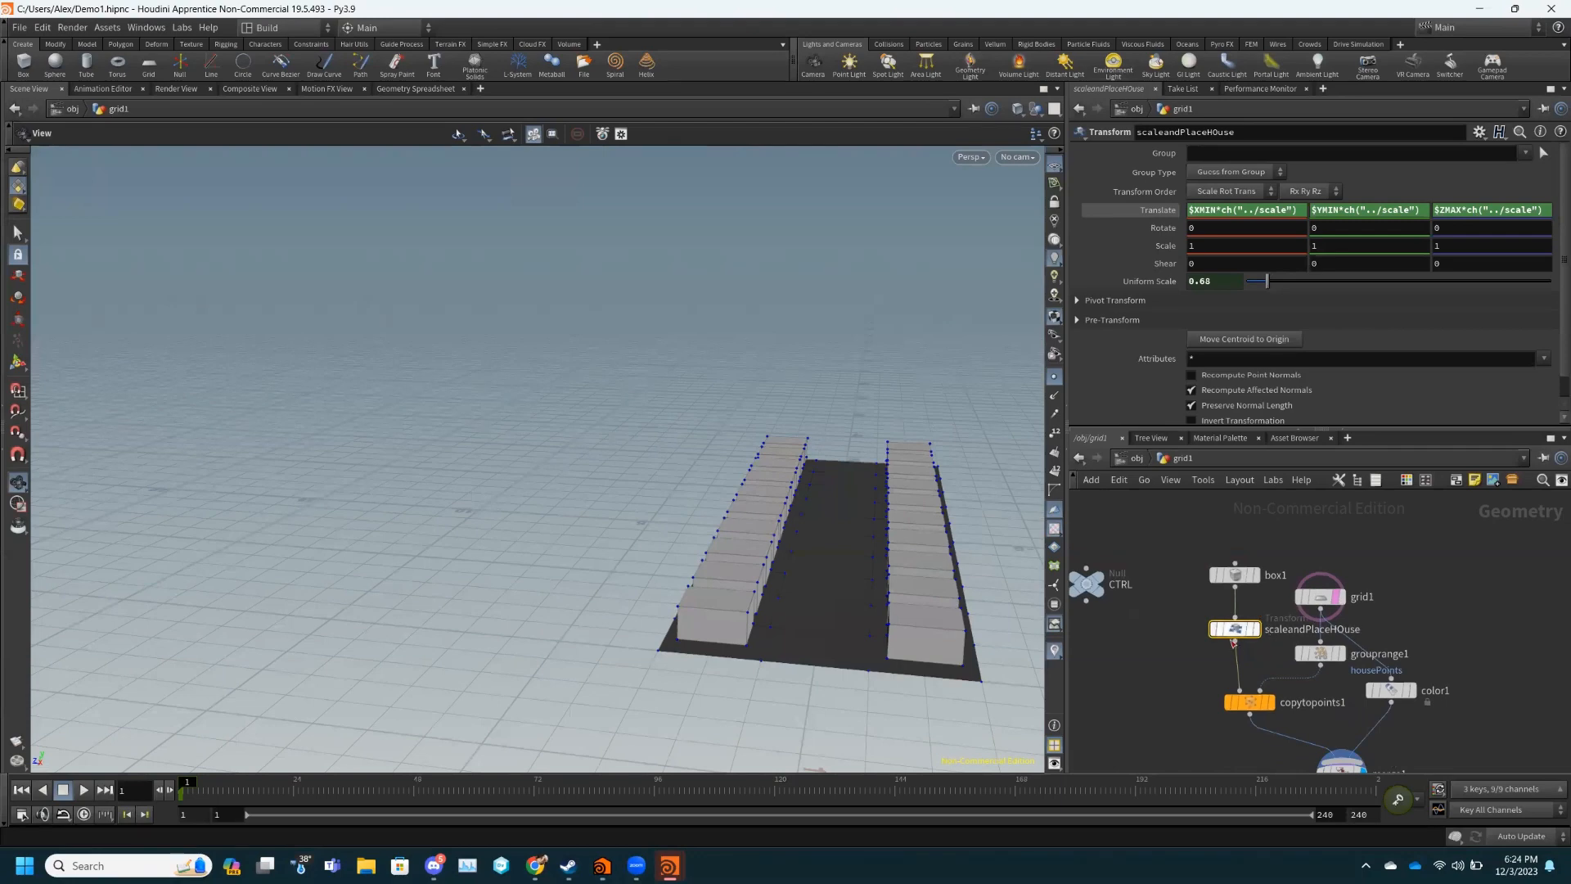
click(1235, 574)
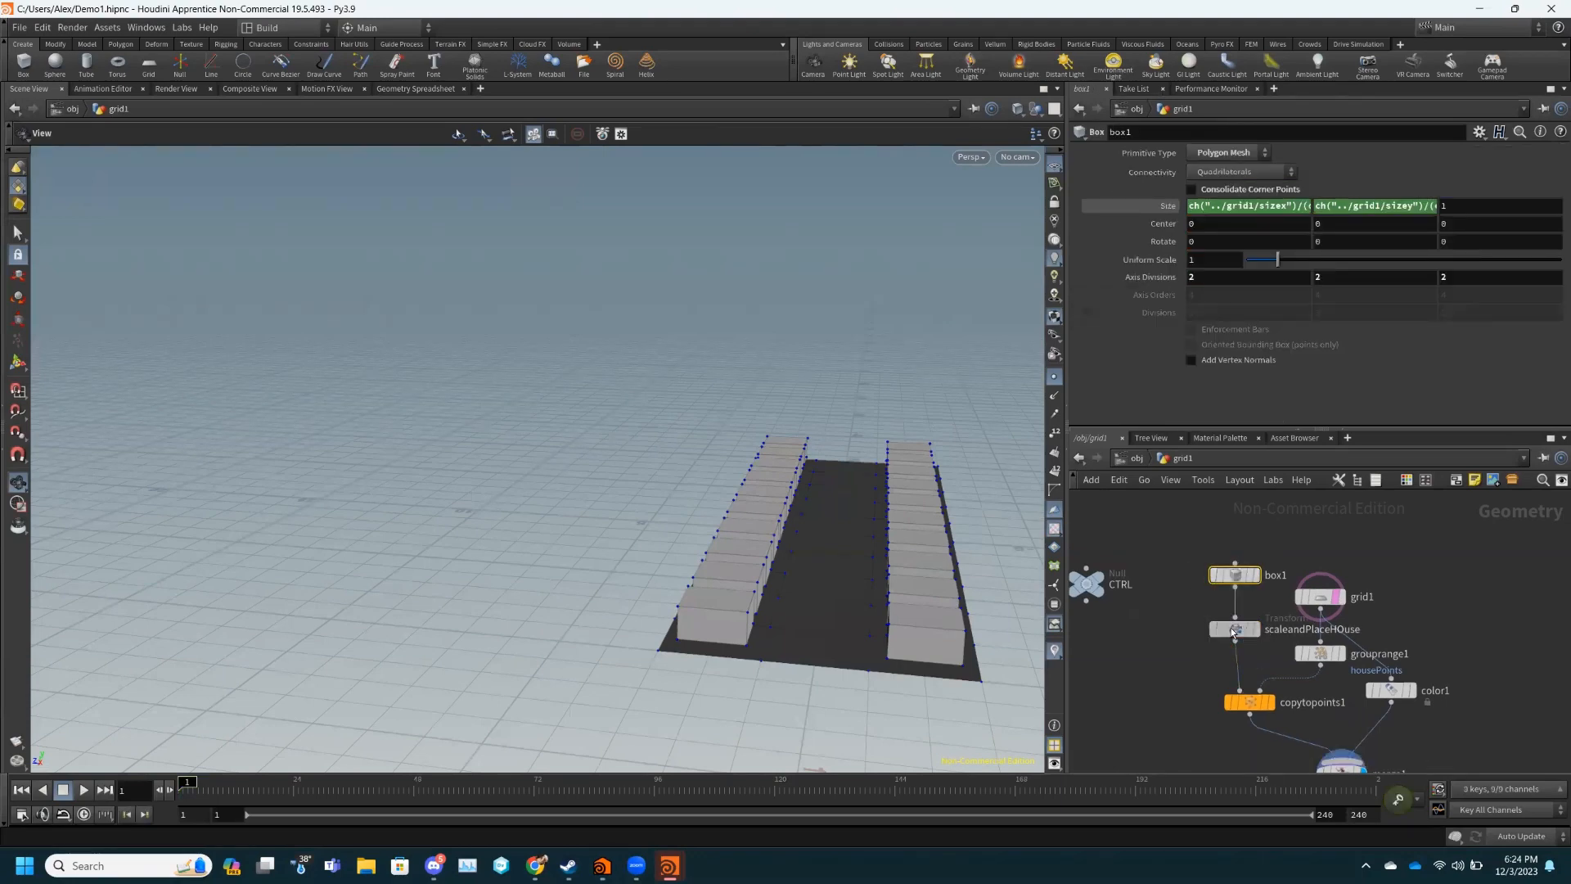
- Show the output of scaleandPlaceHOuse by itself and return the display to merge1
click(1237, 629)
click(1260, 604)
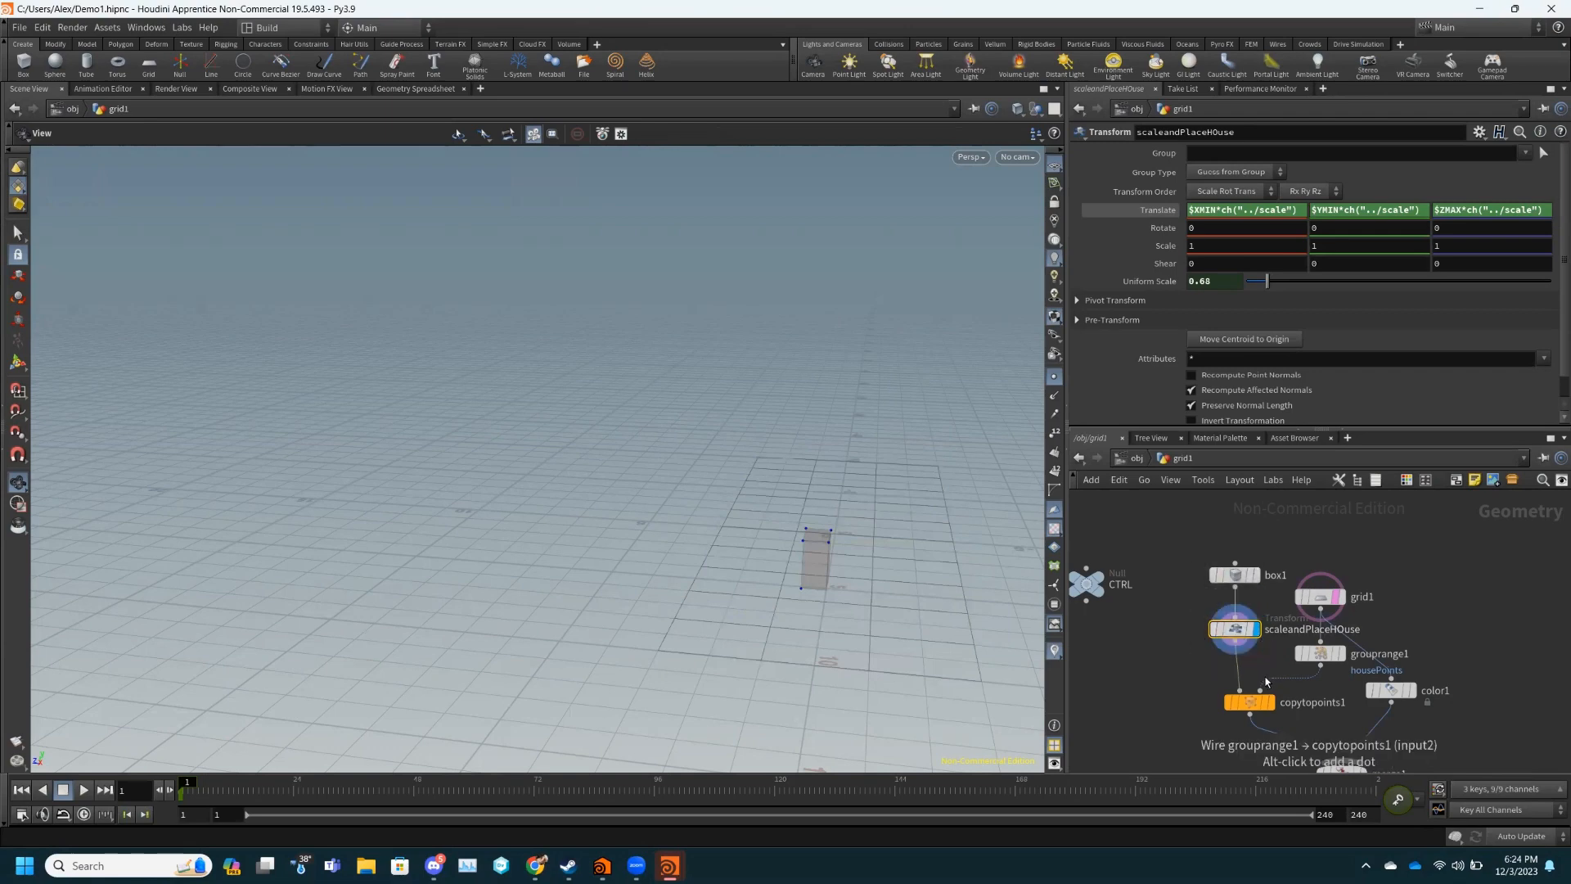
scroll(1264, 659, down, 2)
click(1318, 741)
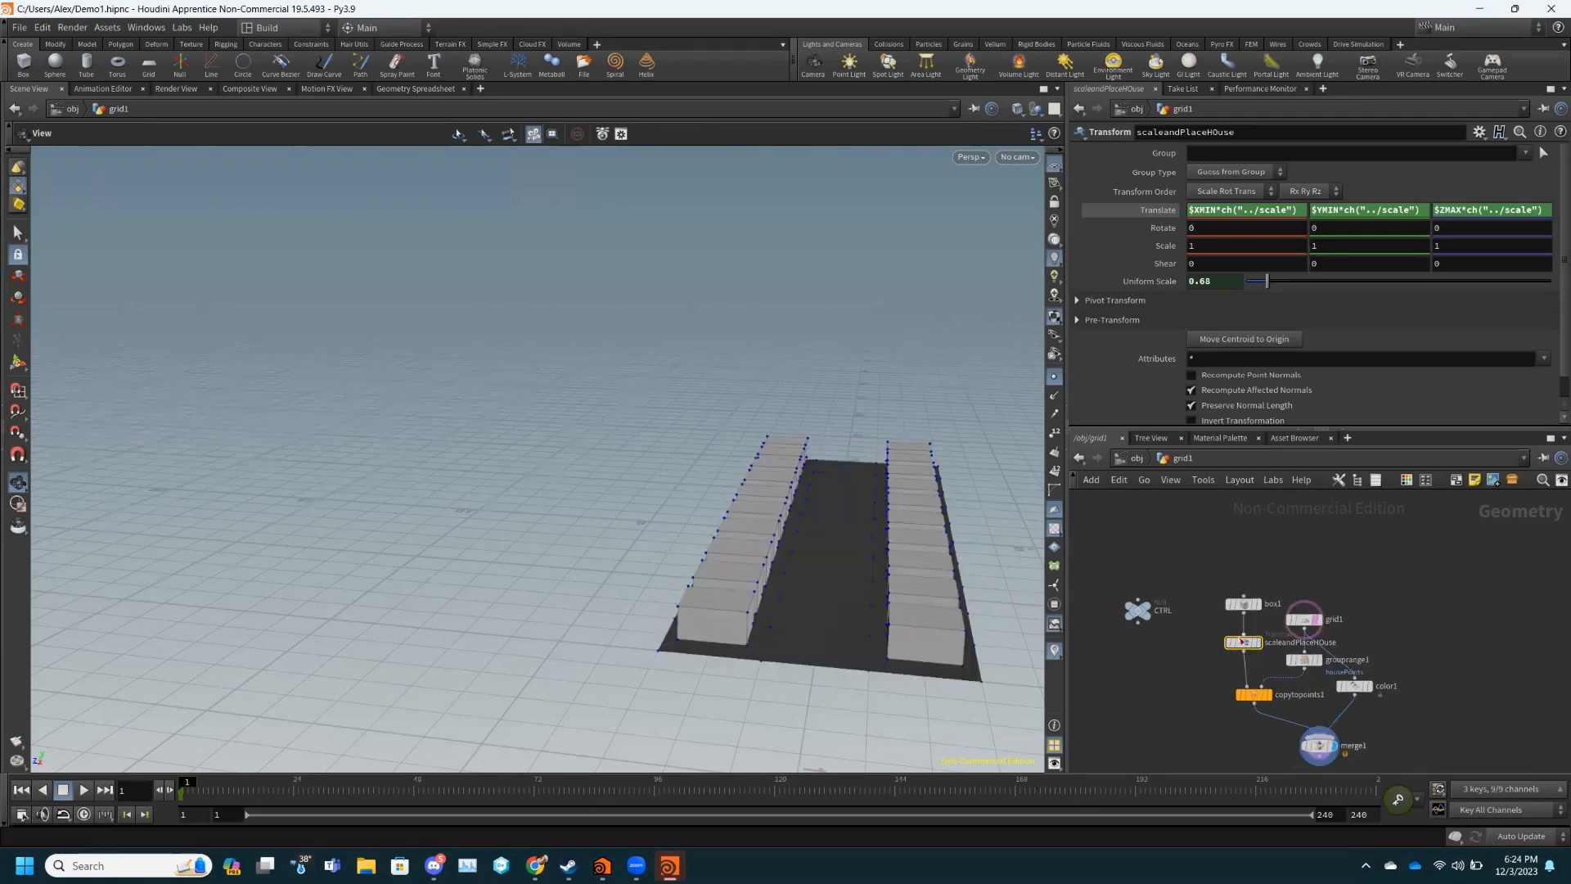
- Bypass scaleandPlaceHOuse to compare the houses without its transform, and re-enable it
click(1222, 625)
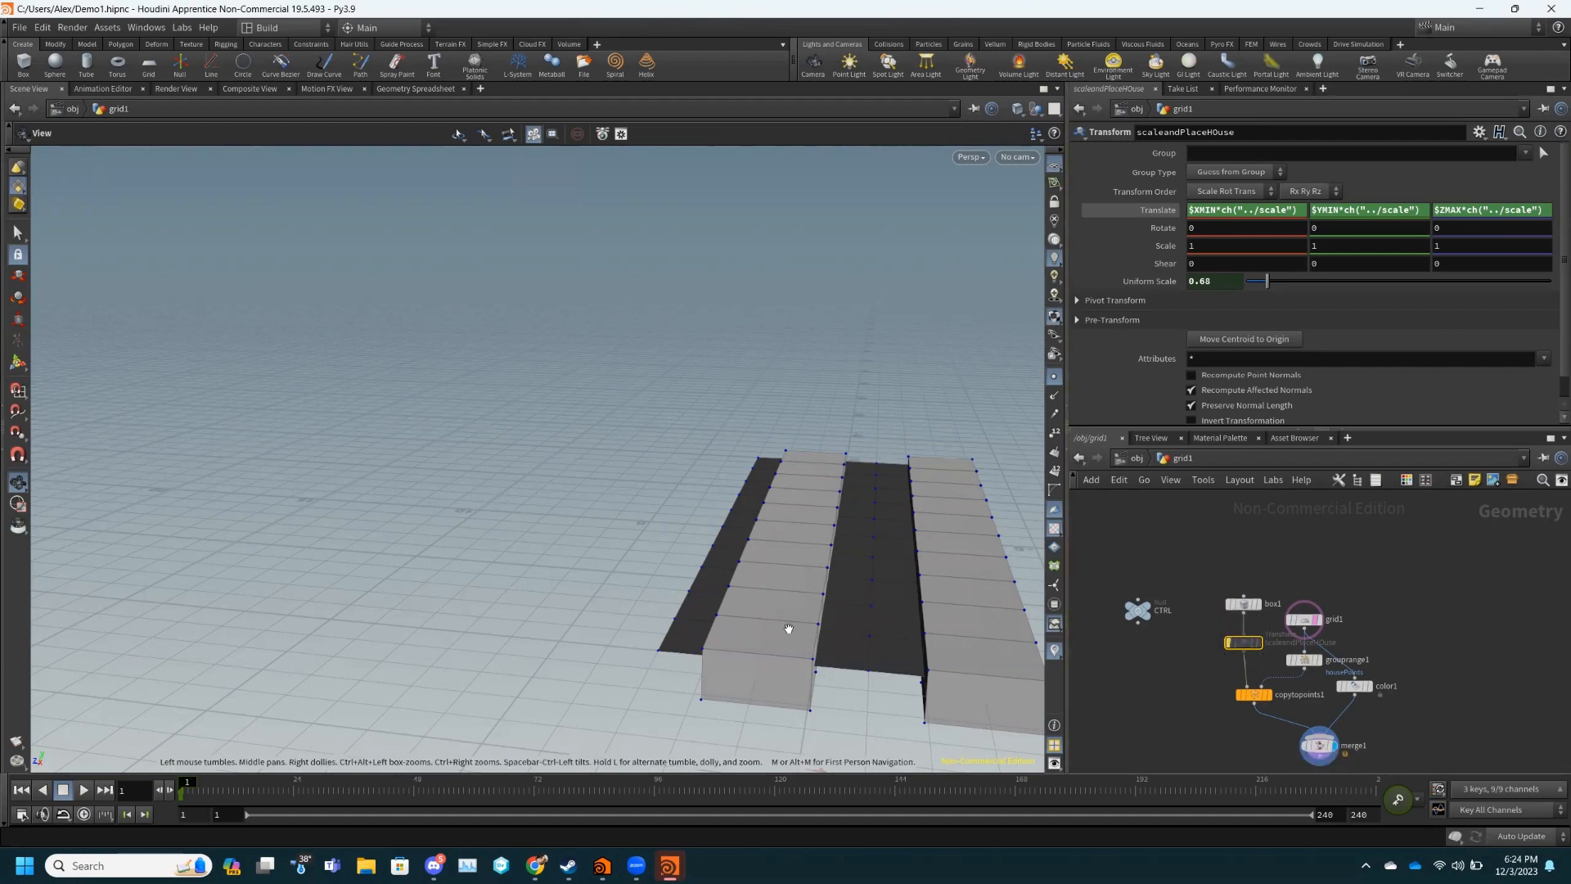
mouse_move(811, 655)
mouse_down()
mouse_move(841, 692)
mouse_move(956, 706)
mouse_move(965, 626)
mouse_move(831, 654)
mouse_up()
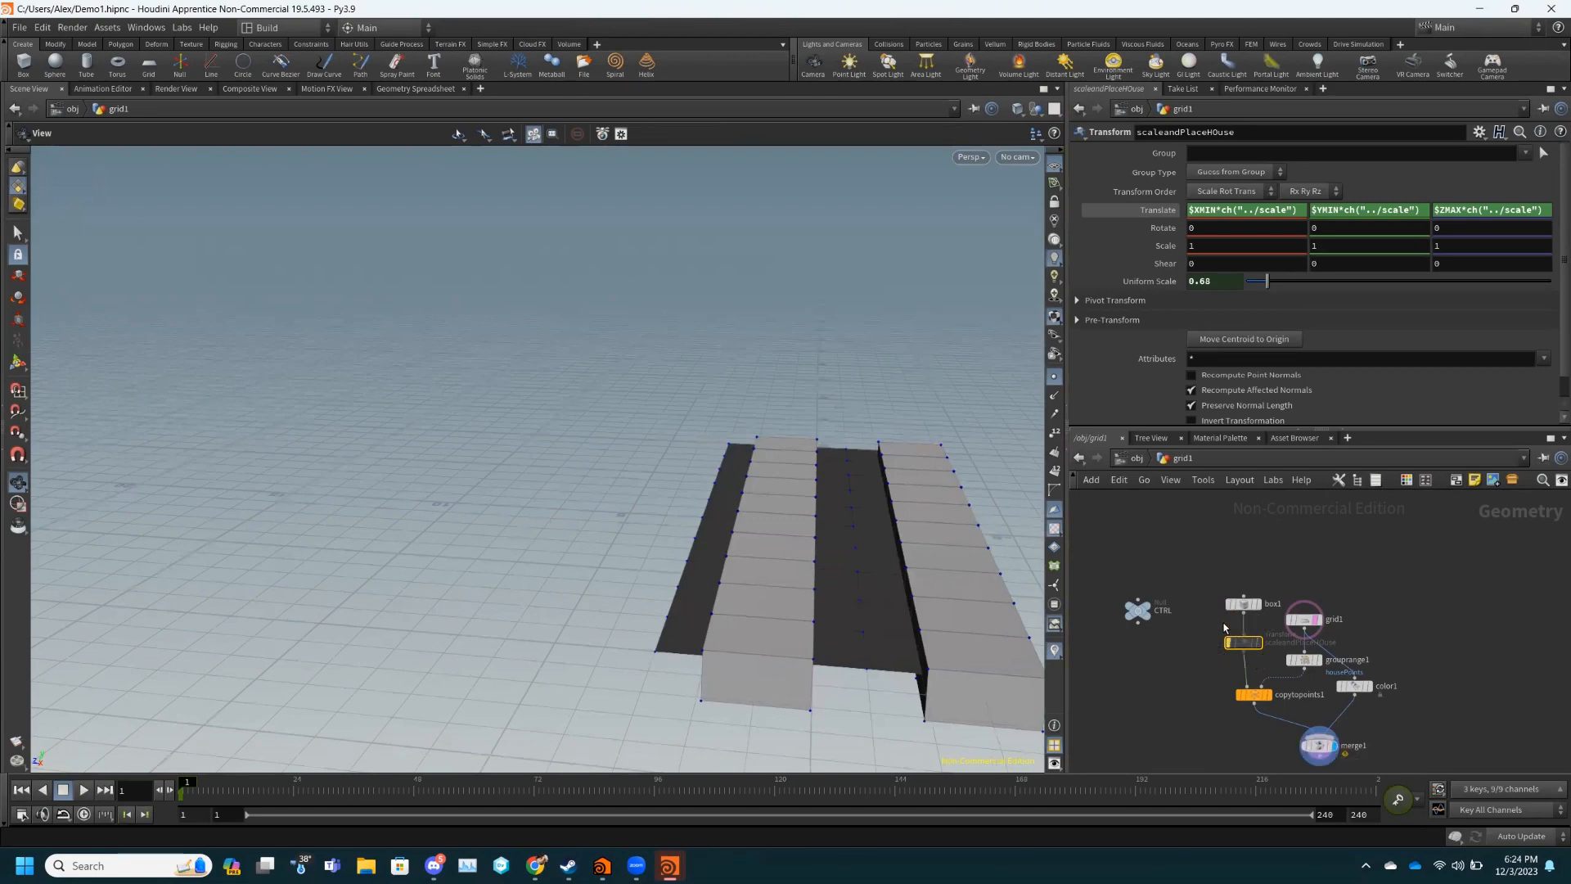
mouse_move(1232, 676)
click(1223, 623)
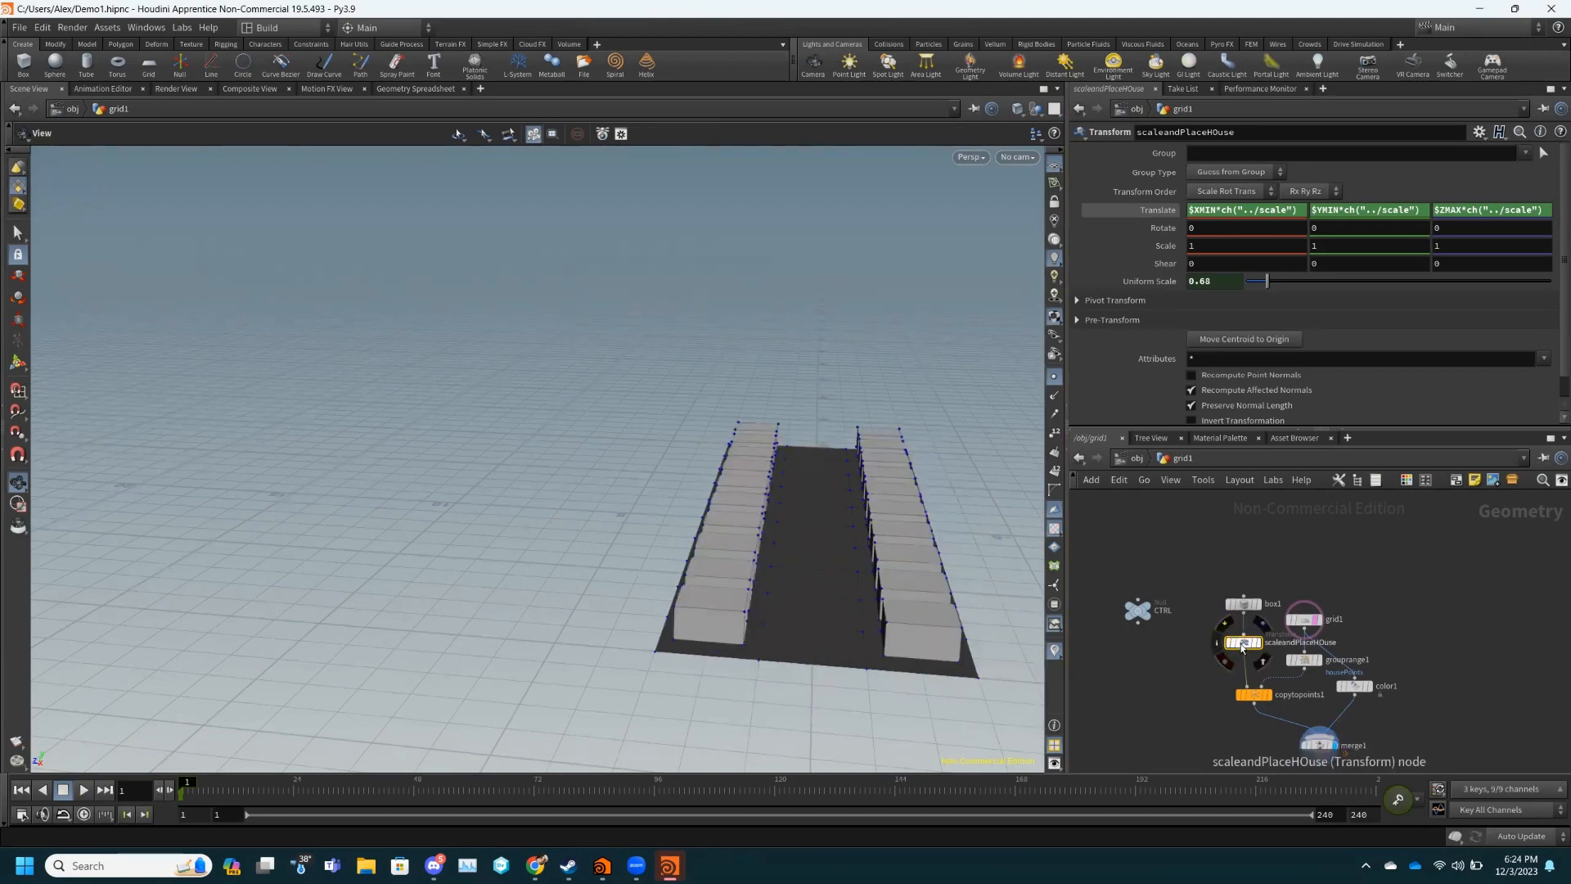
- Duplicate the scaleandPlaceHOuse node just below the original, and bypass the original
alt+drag(1243, 649, 1244, 670)
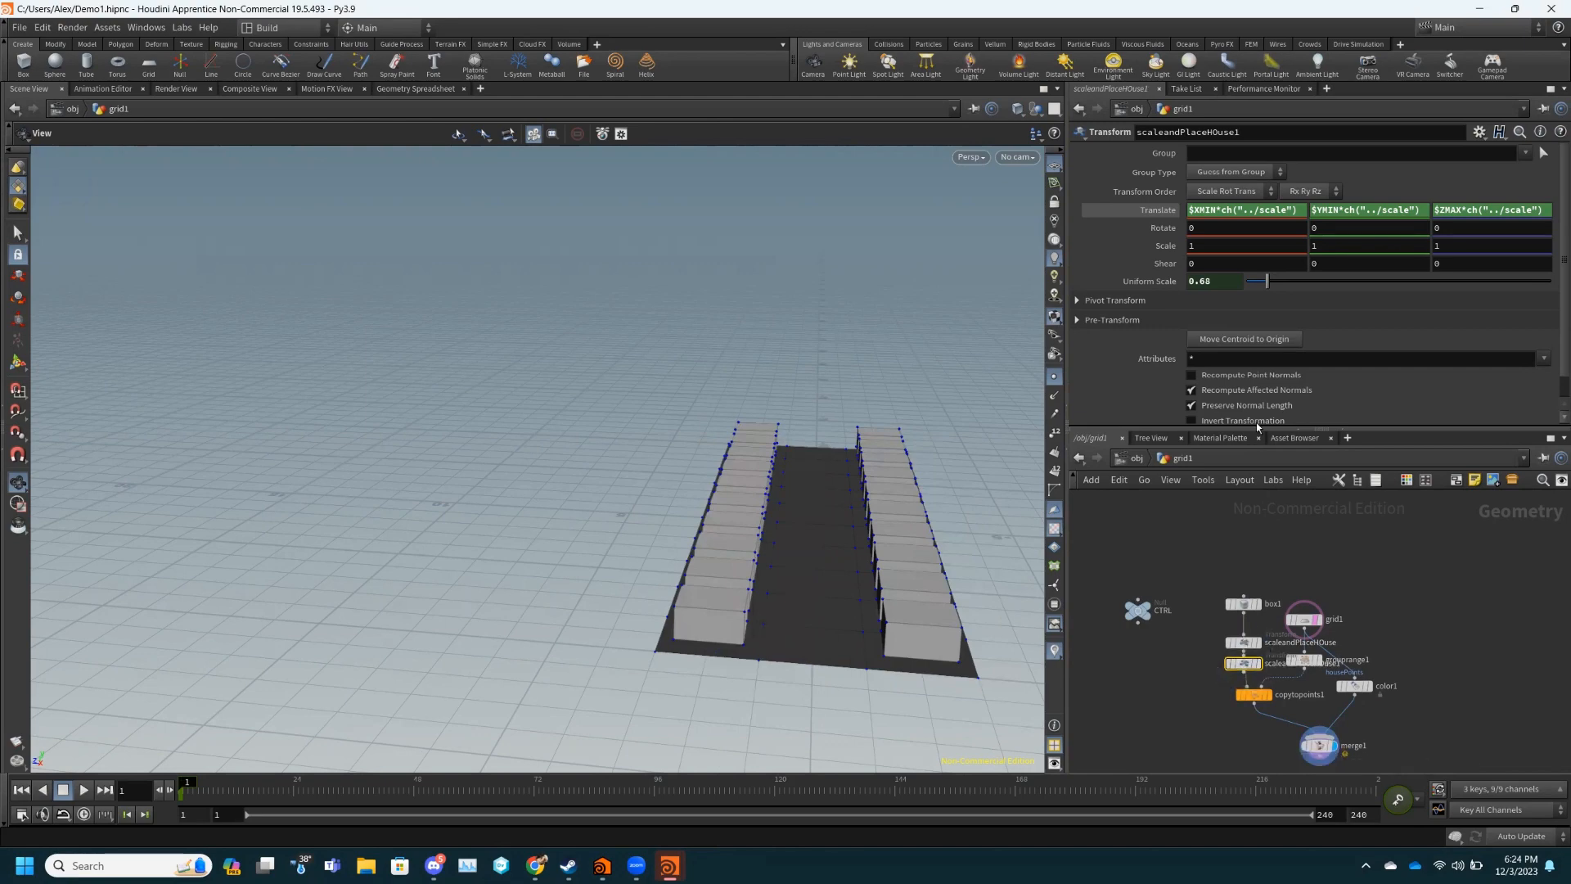
click(1239, 642)
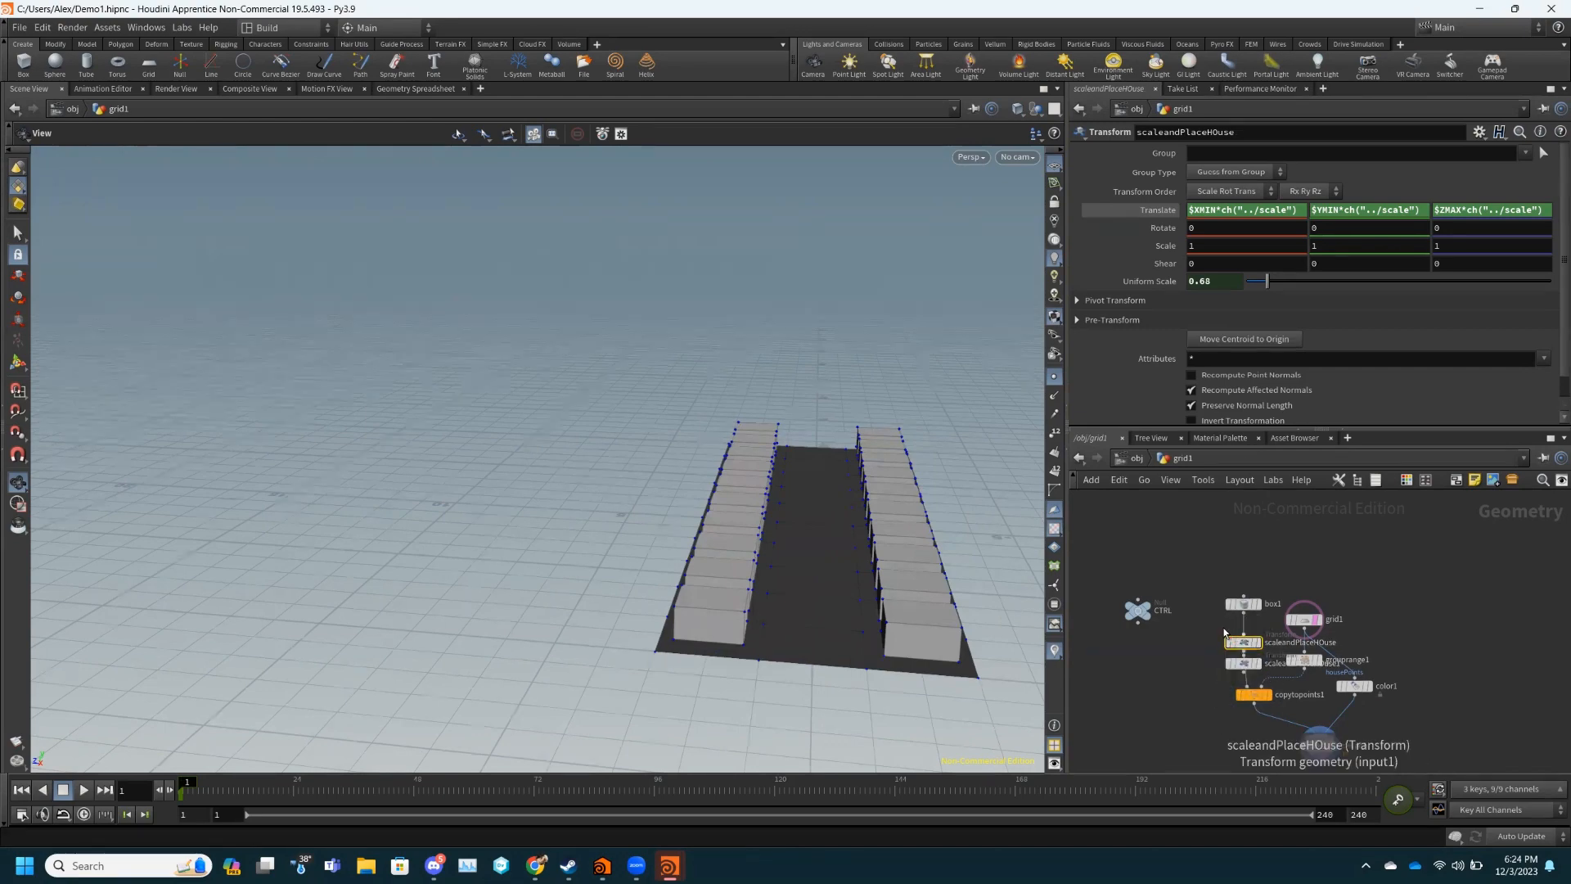
click(1221, 626)
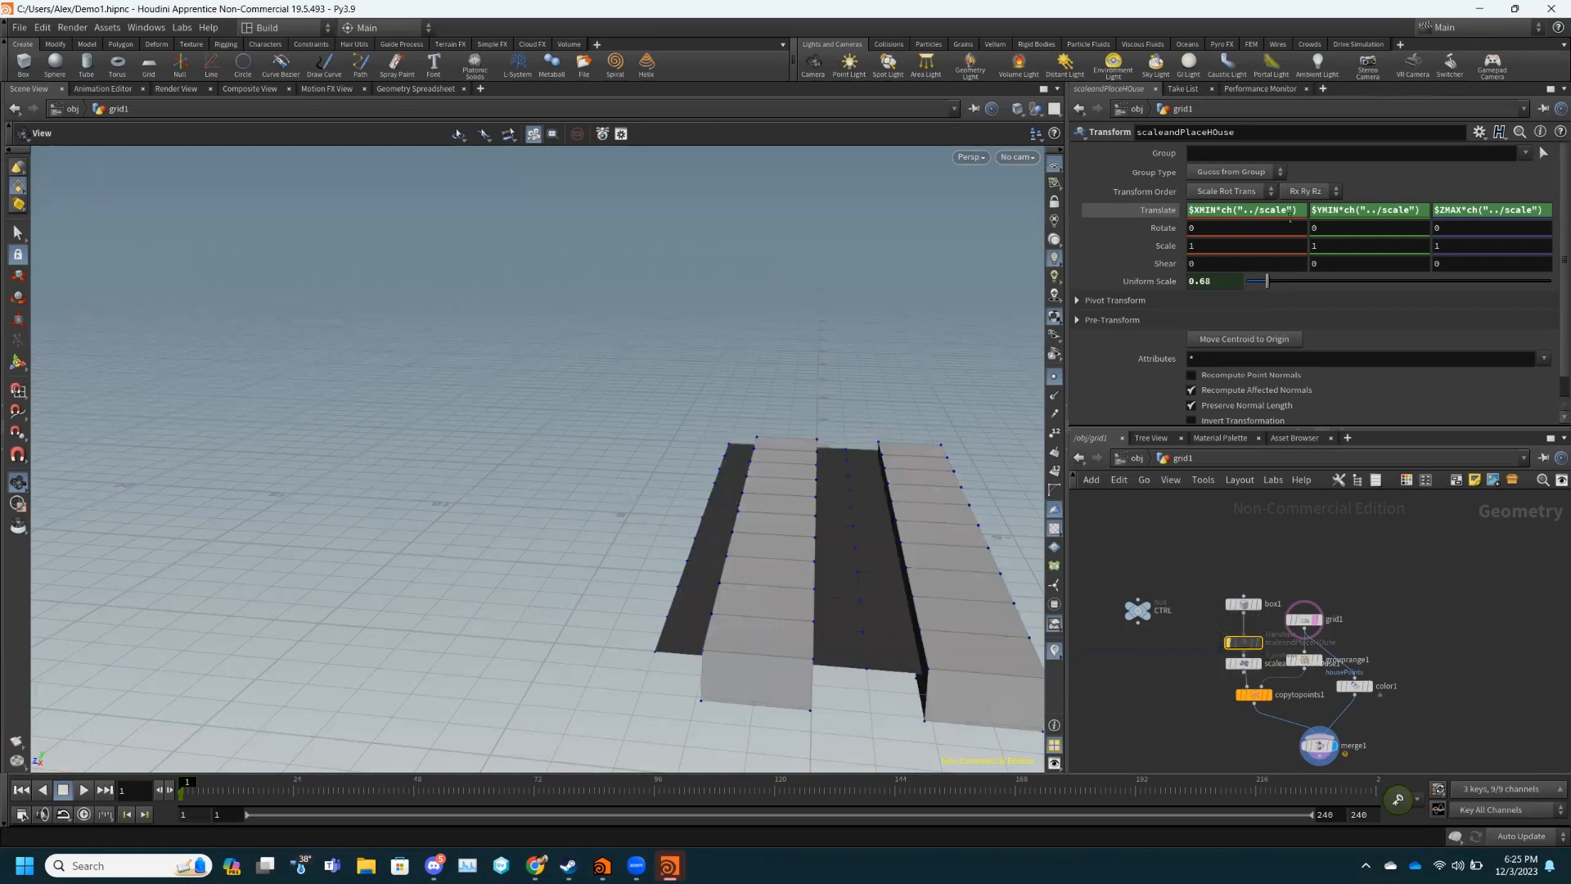
click(1266, 211)
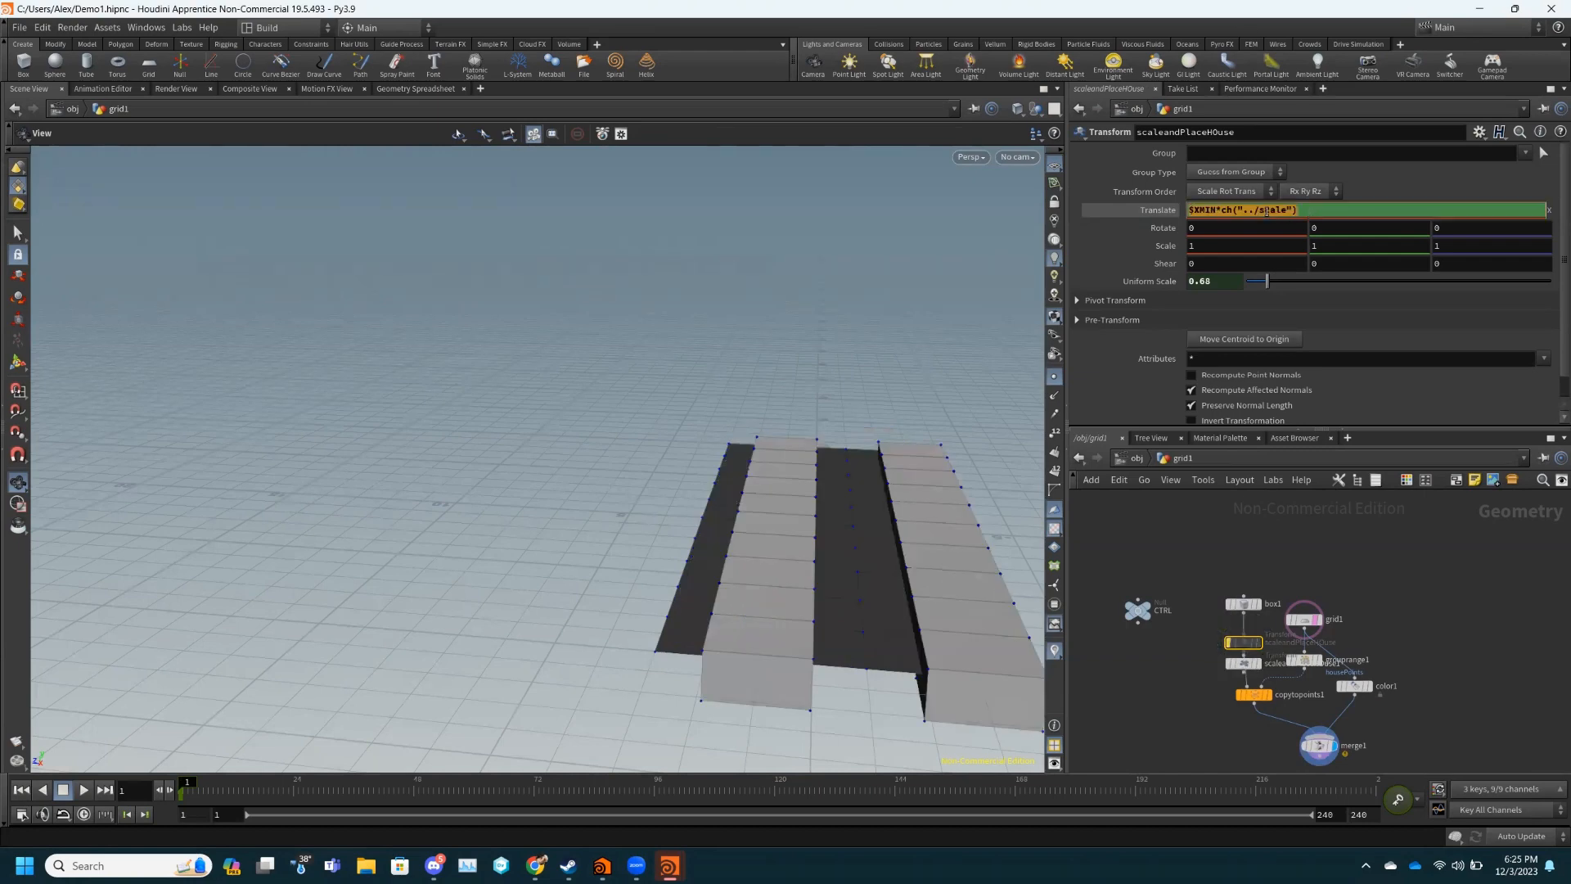
click(1351, 156)
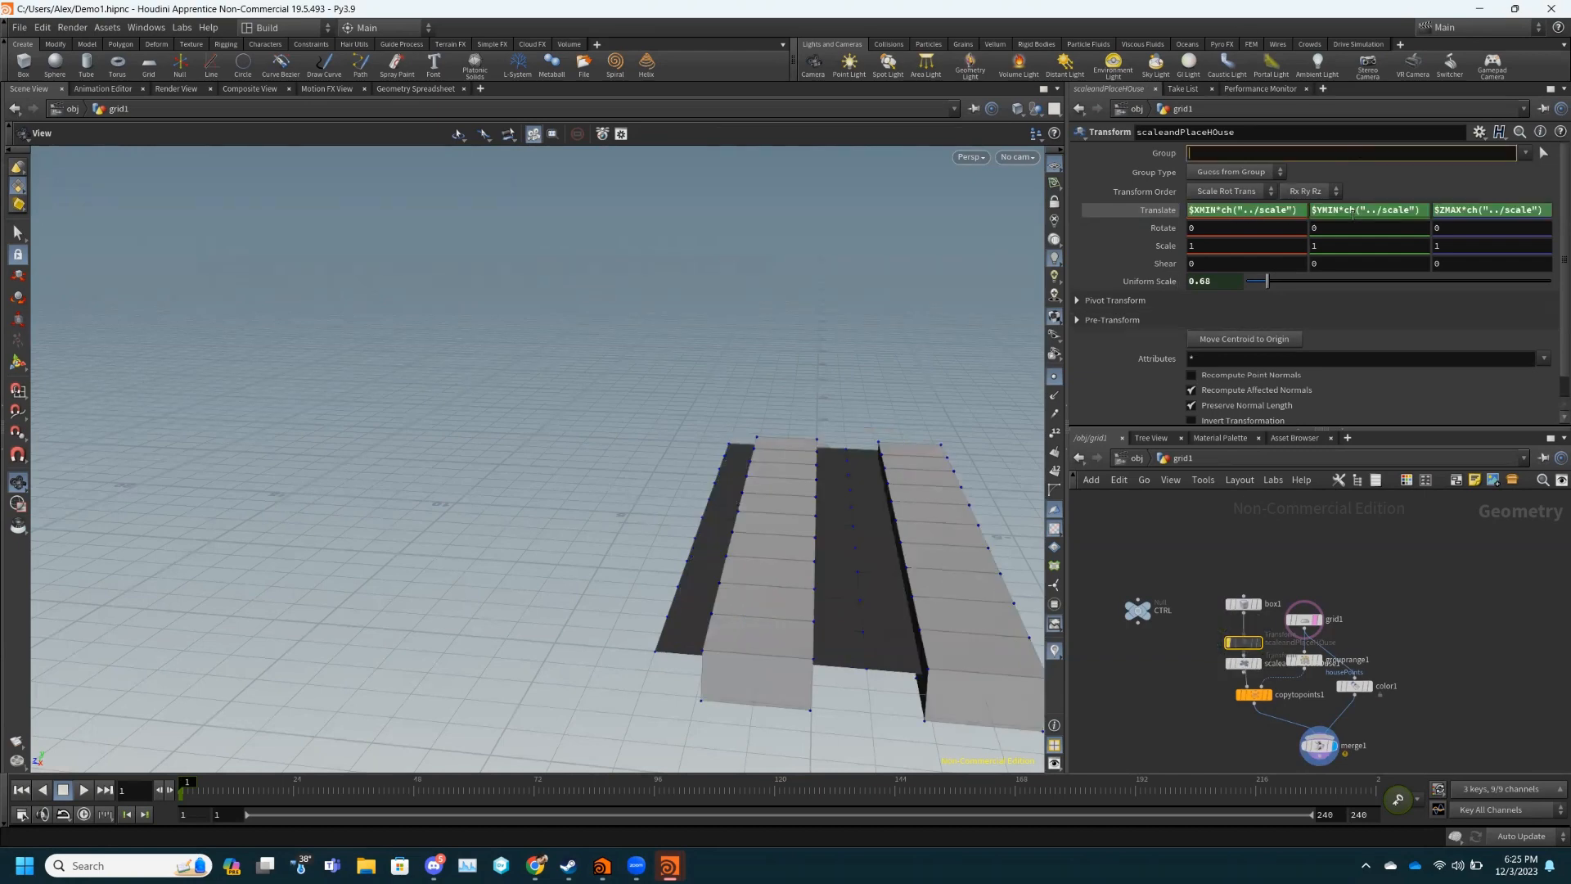
- Try changing the uniform scale of the duplicated transform scaleandPlaceHOuse1, and undo the change
click(1243, 663)
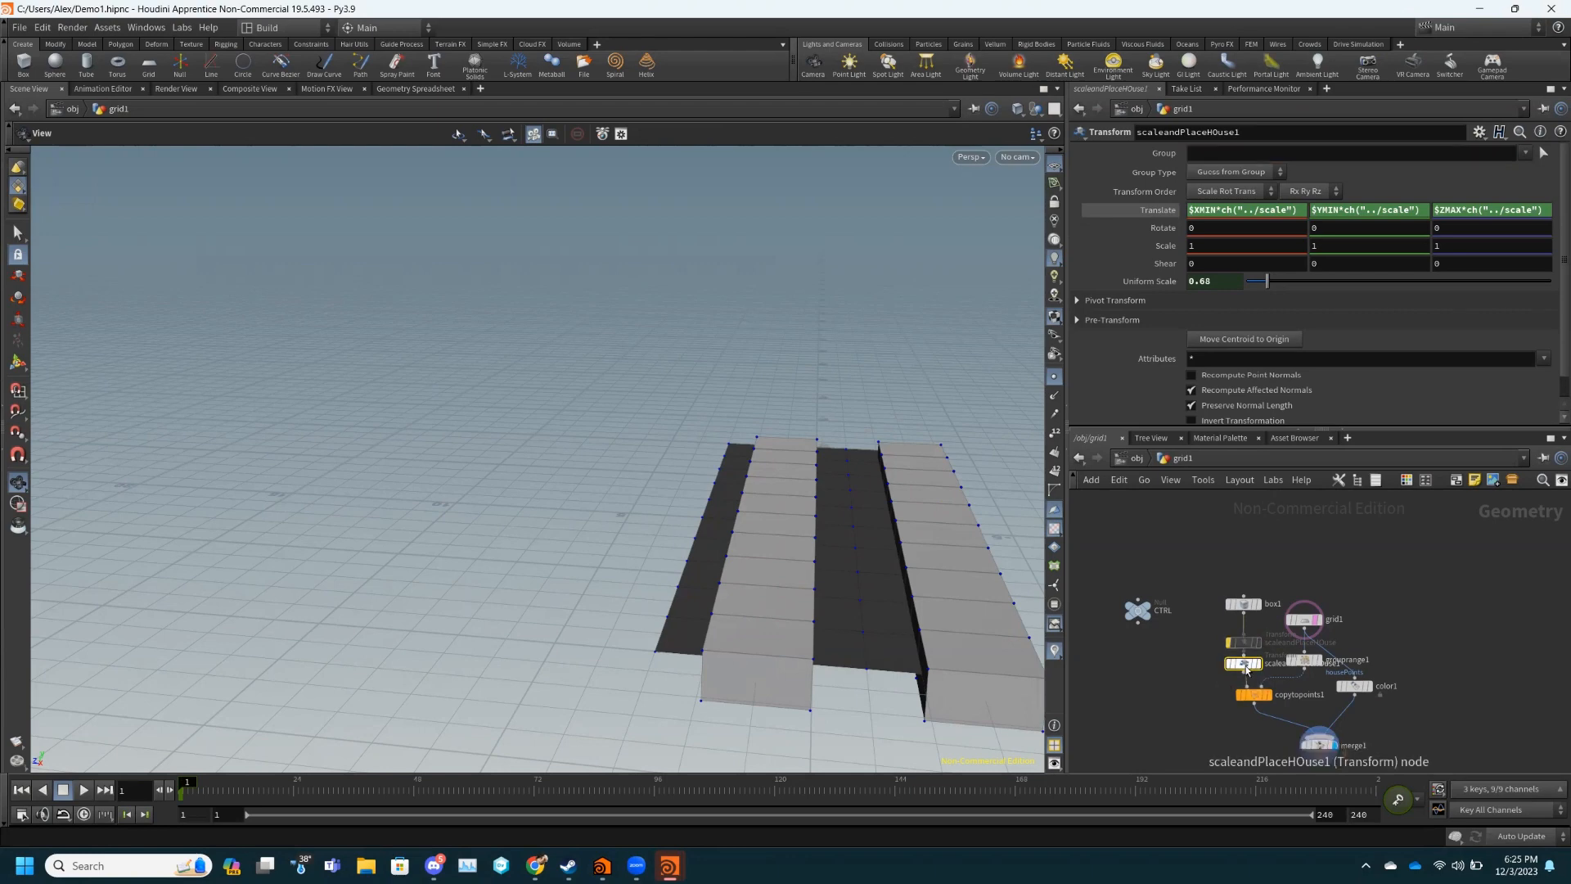
mouse_move(1254, 674)
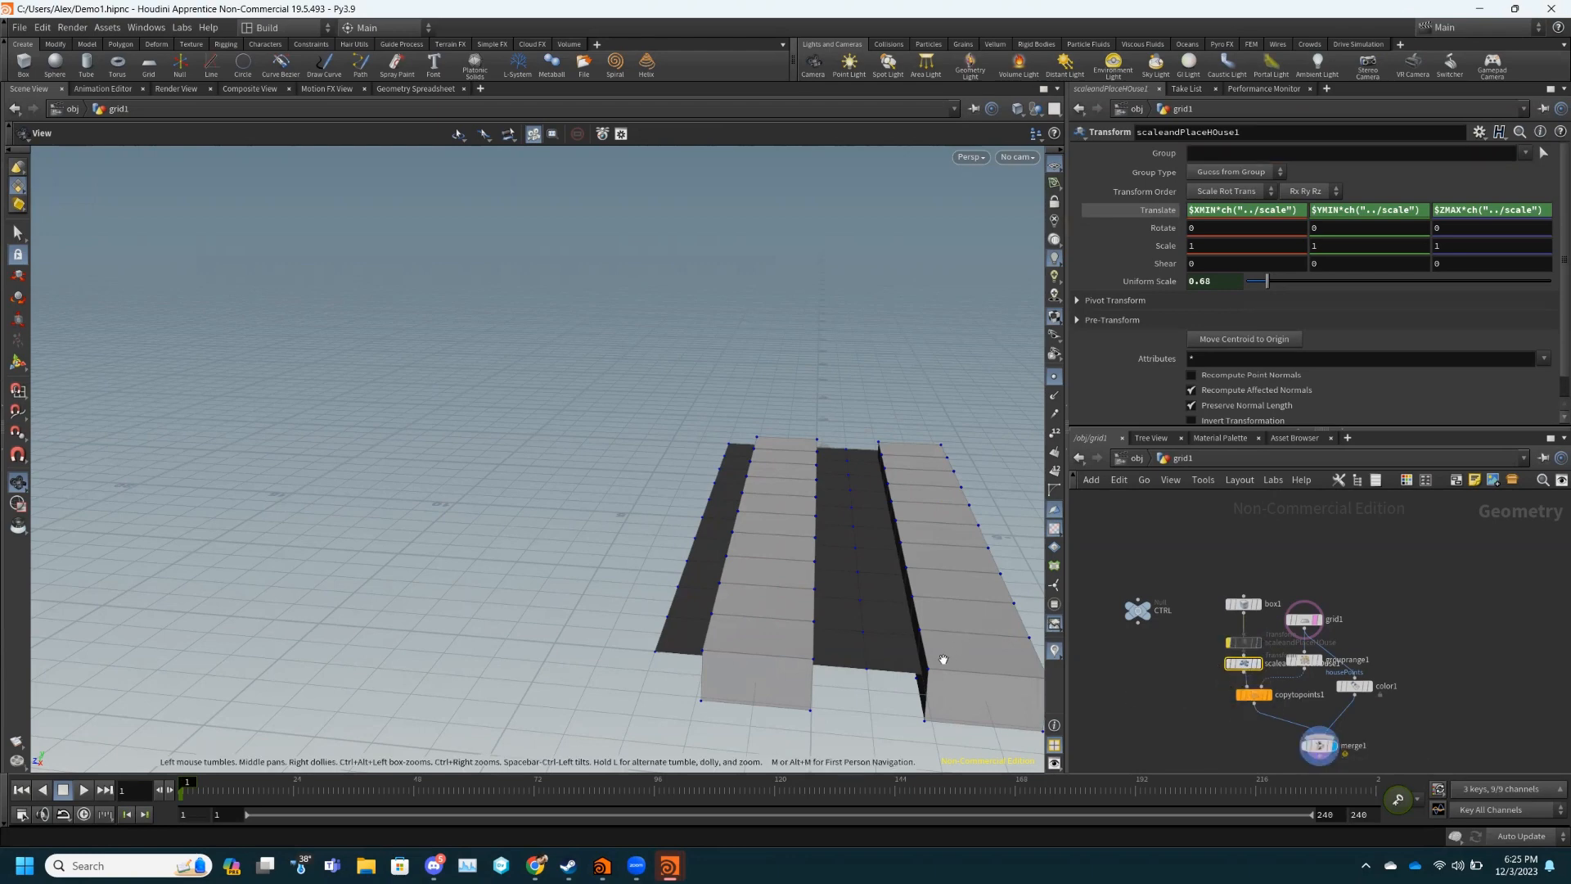
mouse_move(936, 659)
mouse_down()
mouse_move(1020, 656)
mouse_move(1031, 684)
mouse_move(950, 686)
mouse_up()
key(super)
key(super)
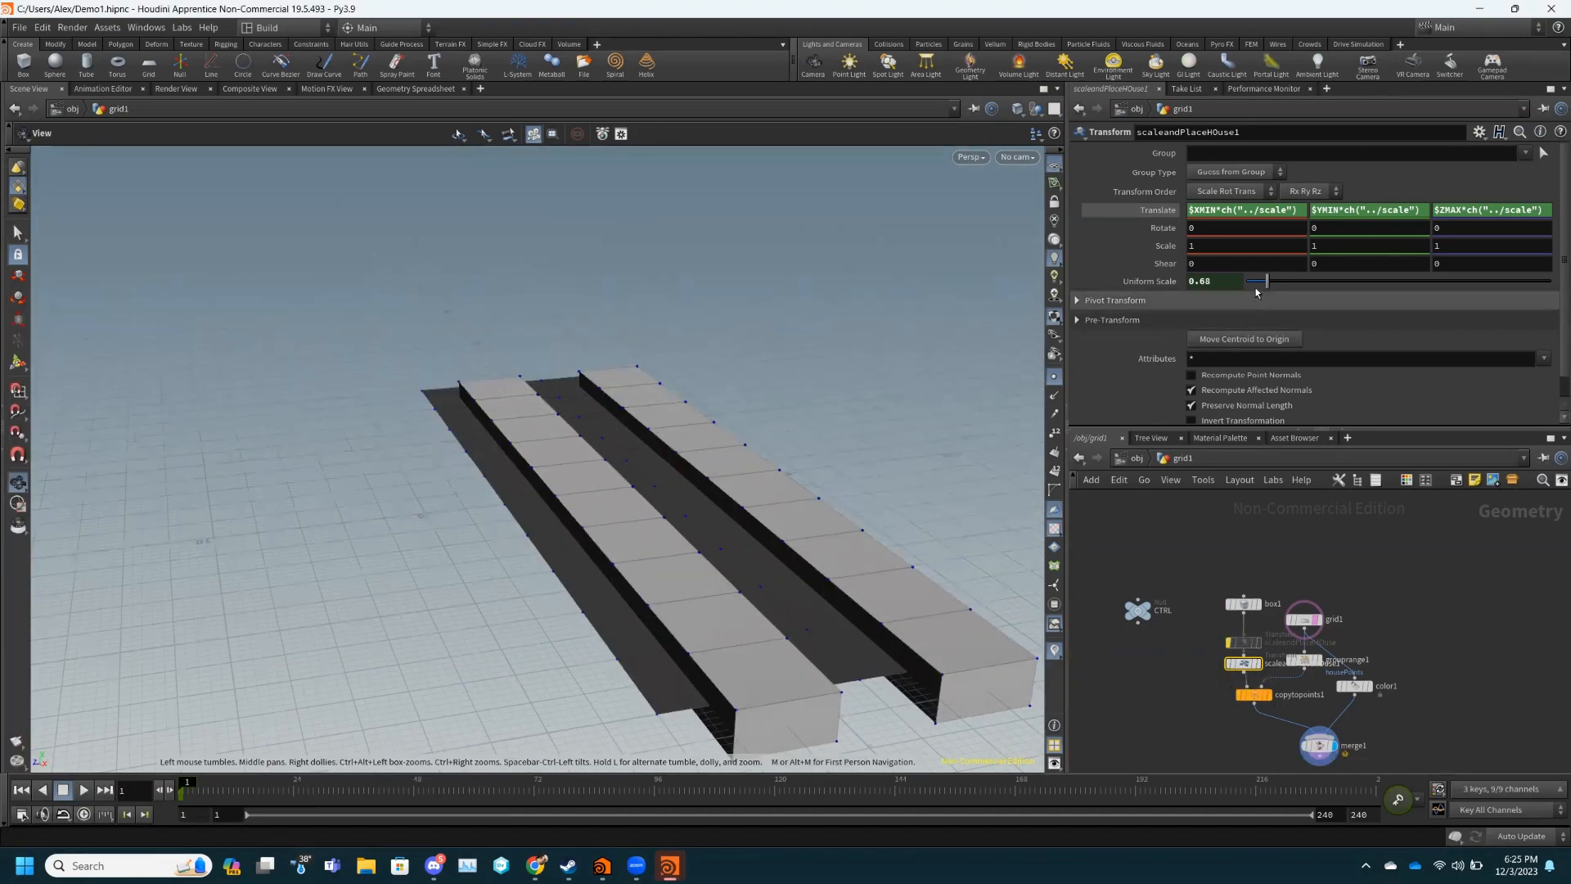
drag(1266, 281, 1264, 281)
key(ctrl+z)
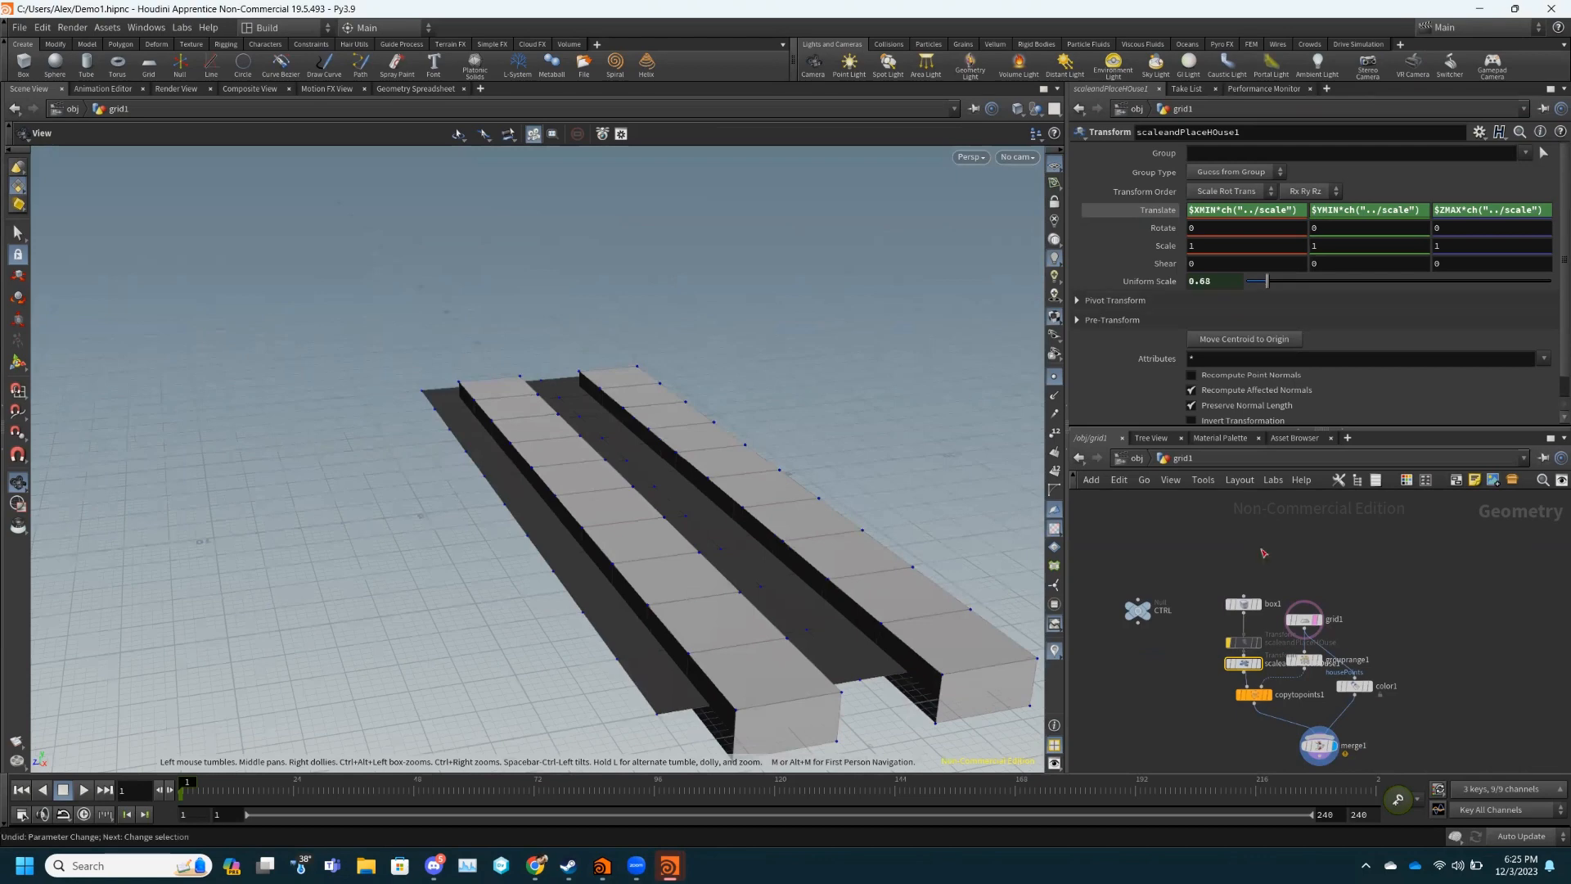
- Insert scaleandPlaceHOuse1 into the wire between the bypassed scaleandPlaceHOuse and copytopoints1
click(1243, 645)
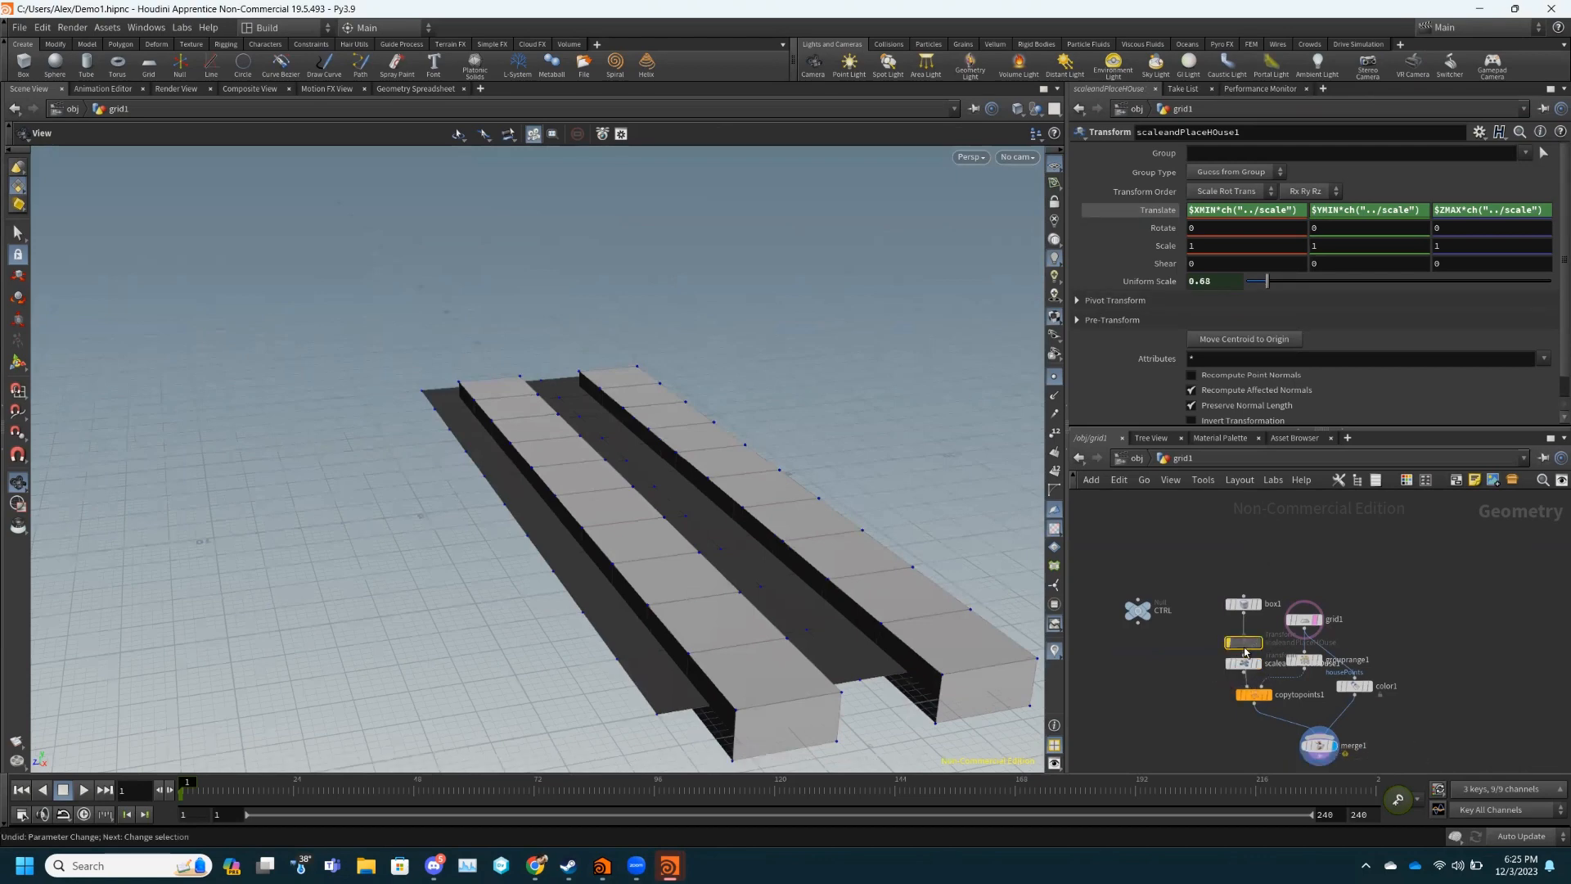
click(1243, 655)
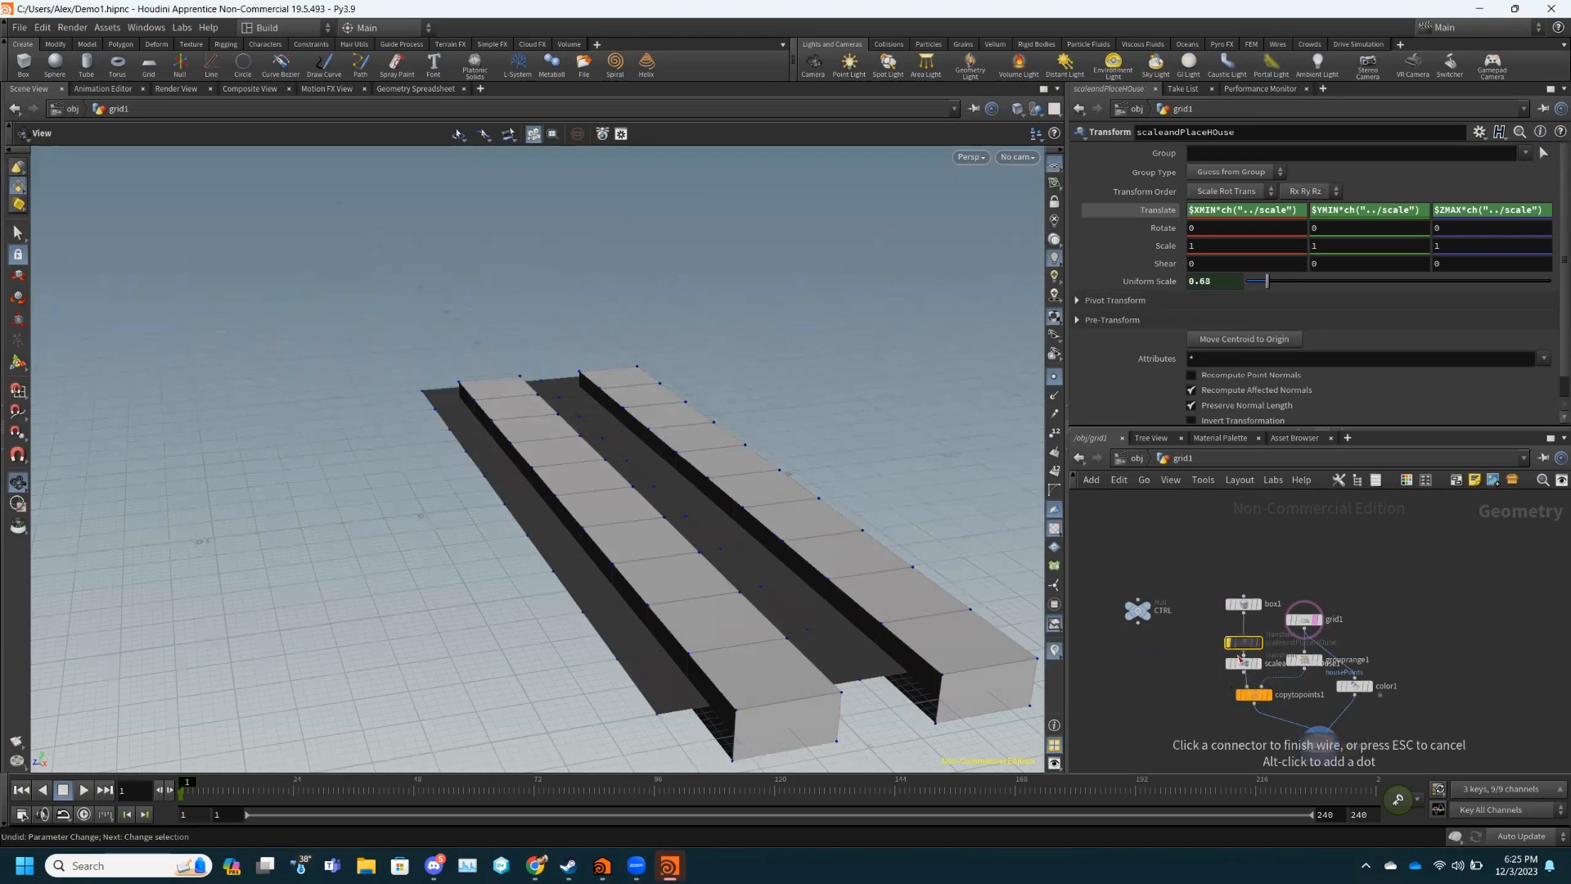
scroll(1240, 654, up, 3)
click(1251, 680)
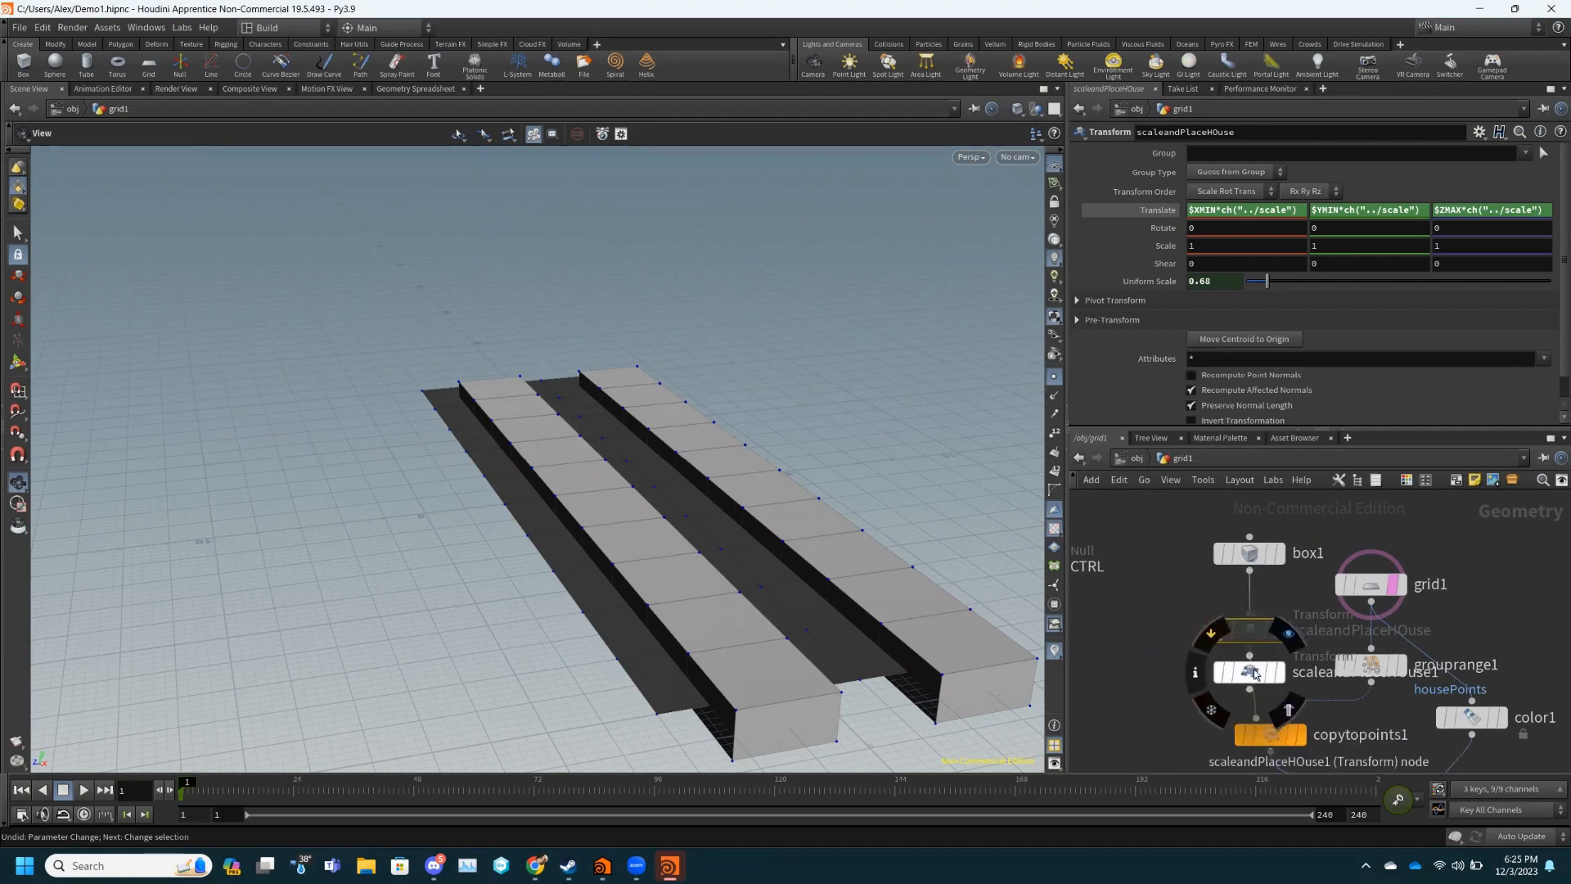
mouse_move(1260, 678)
mouse_down()
mouse_move(1230, 678)
mouse_move(1255, 682)
mouse_move(1264, 706)
mouse_up()
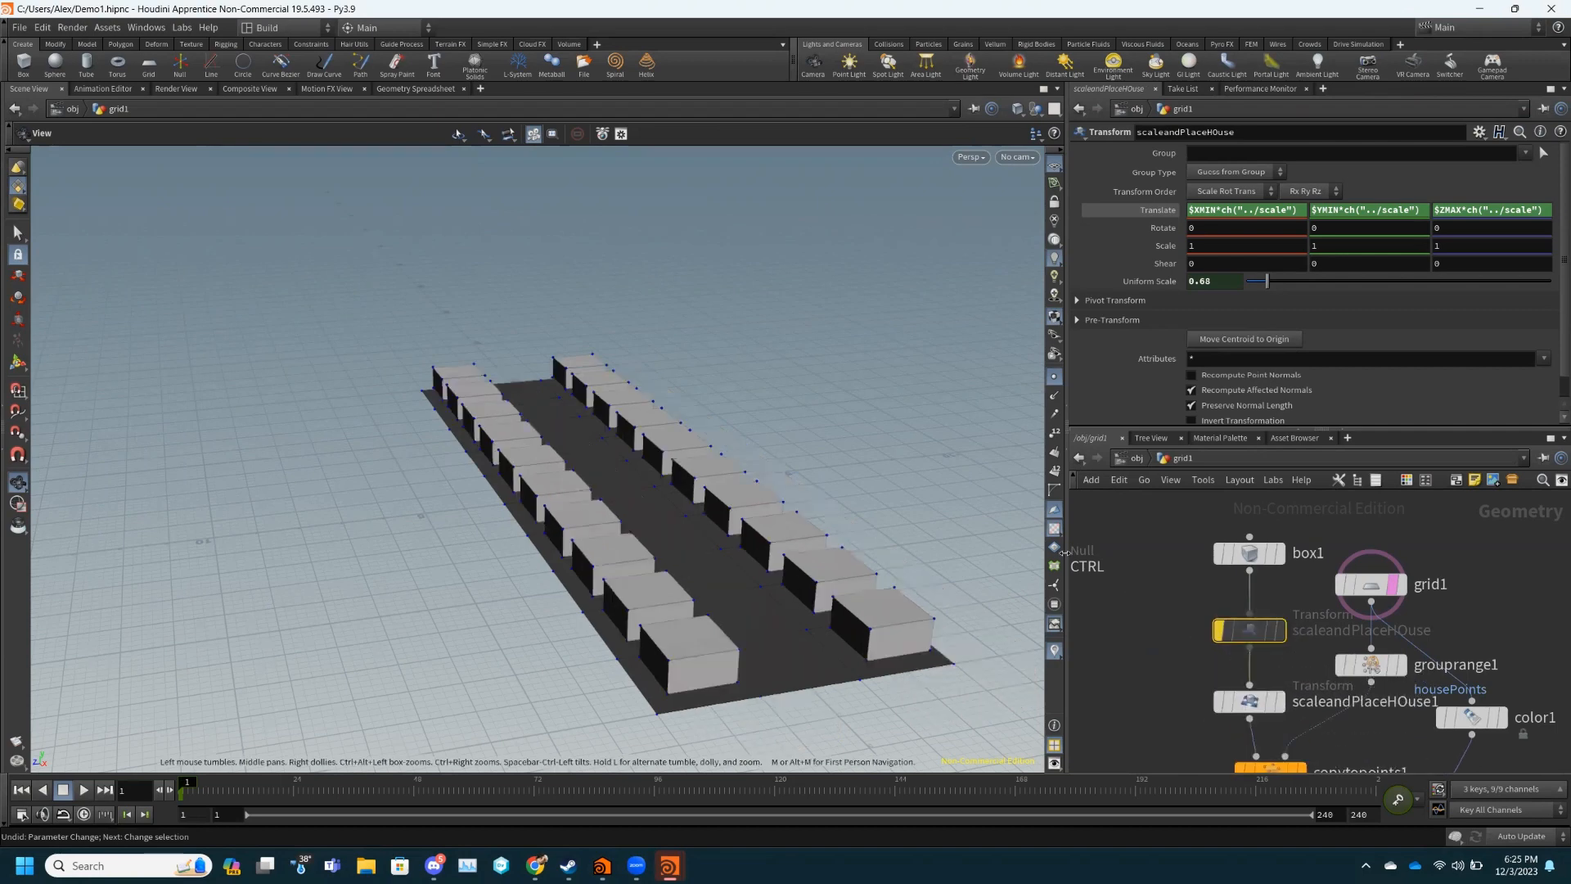
drag(901, 572, 898, 508)
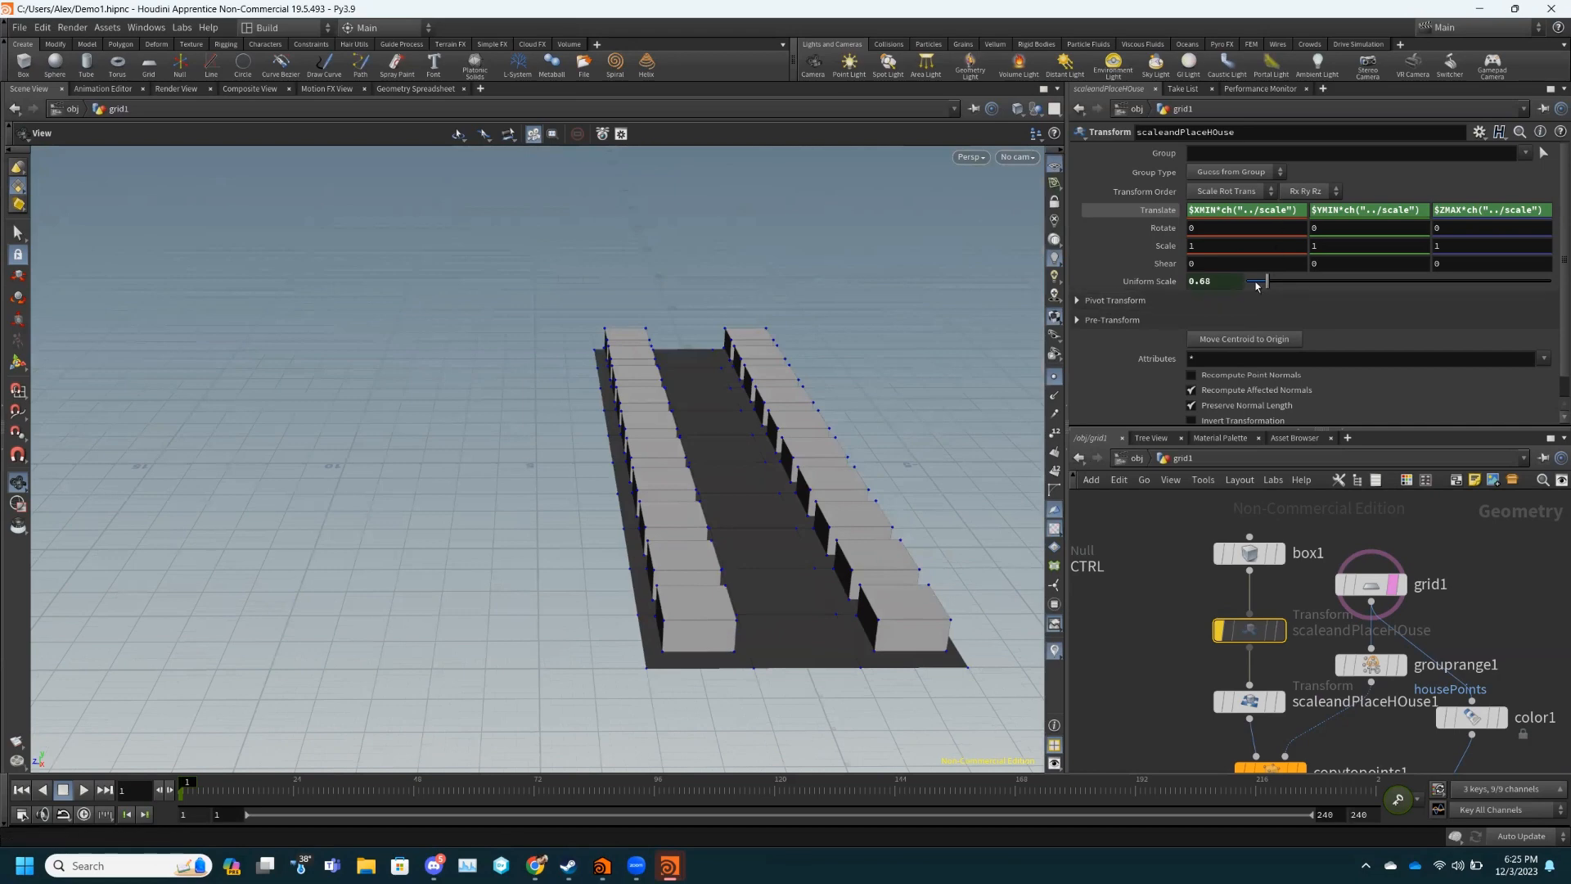
- Try scaleandPlaceHOuse at a uniform scale of 1.47 with its duplicate bypassed instead of it, and undo the changes
drag(1264, 286, 1292, 284)
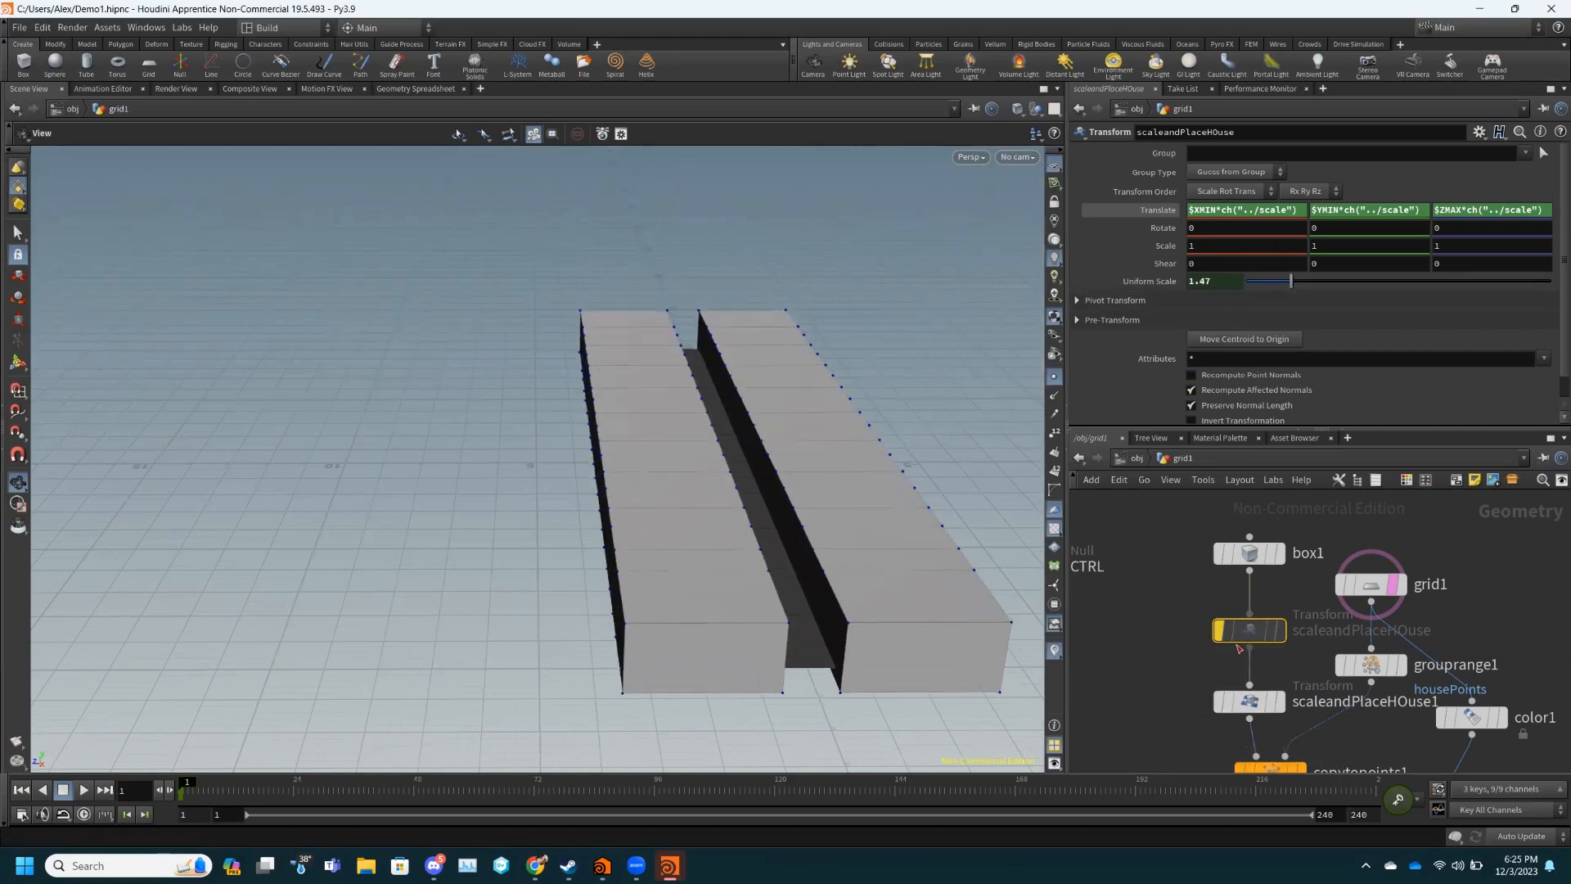
mouse_move(1219, 630)
click(1211, 599)
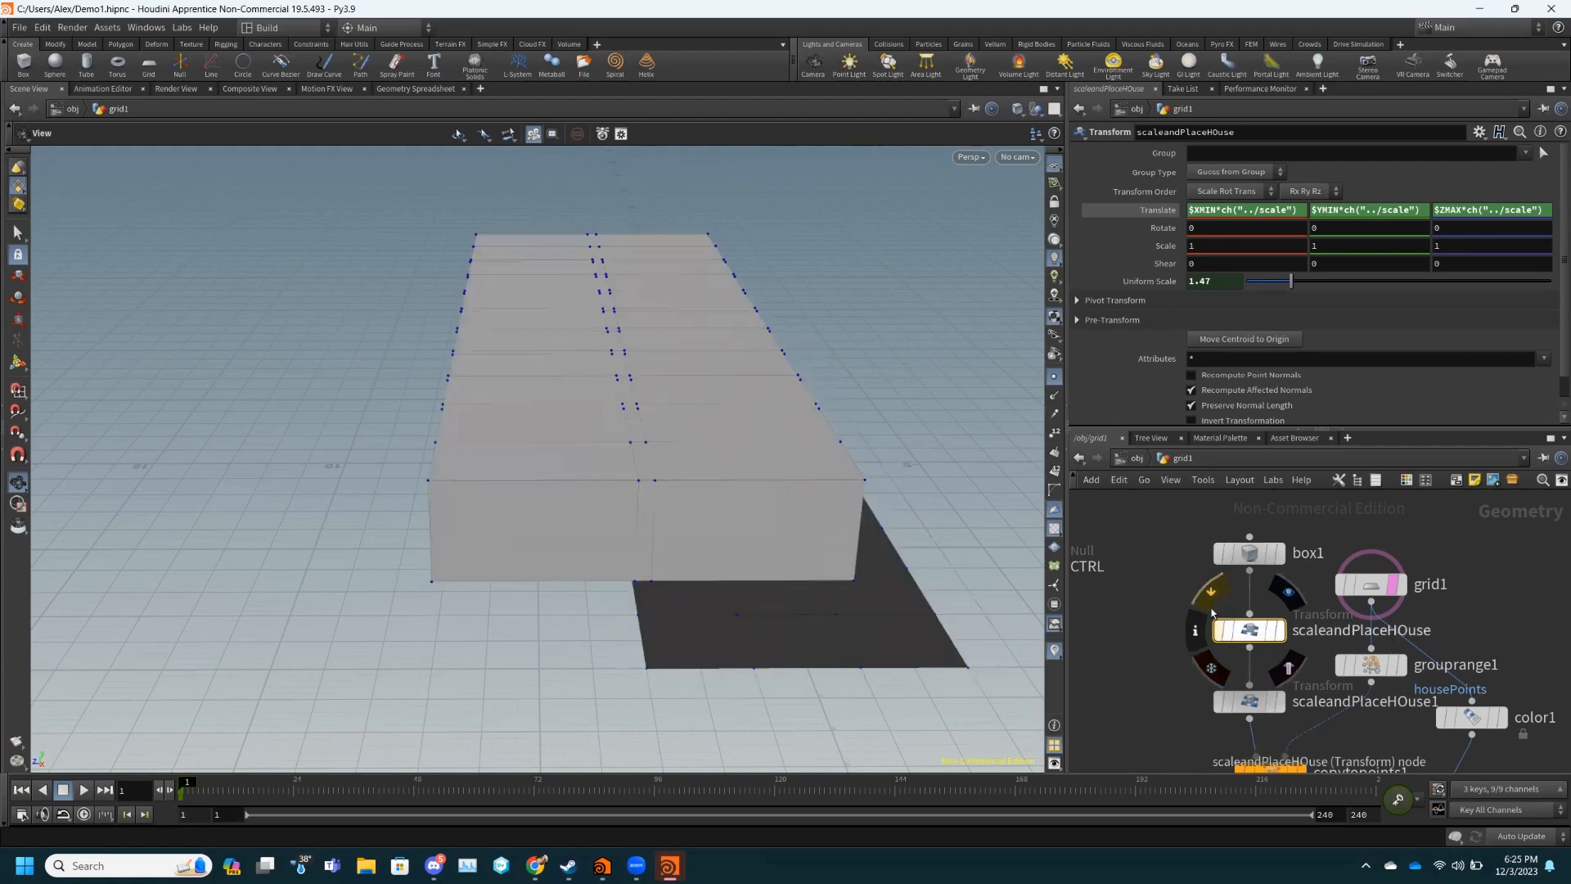
mouse_move(1217, 710)
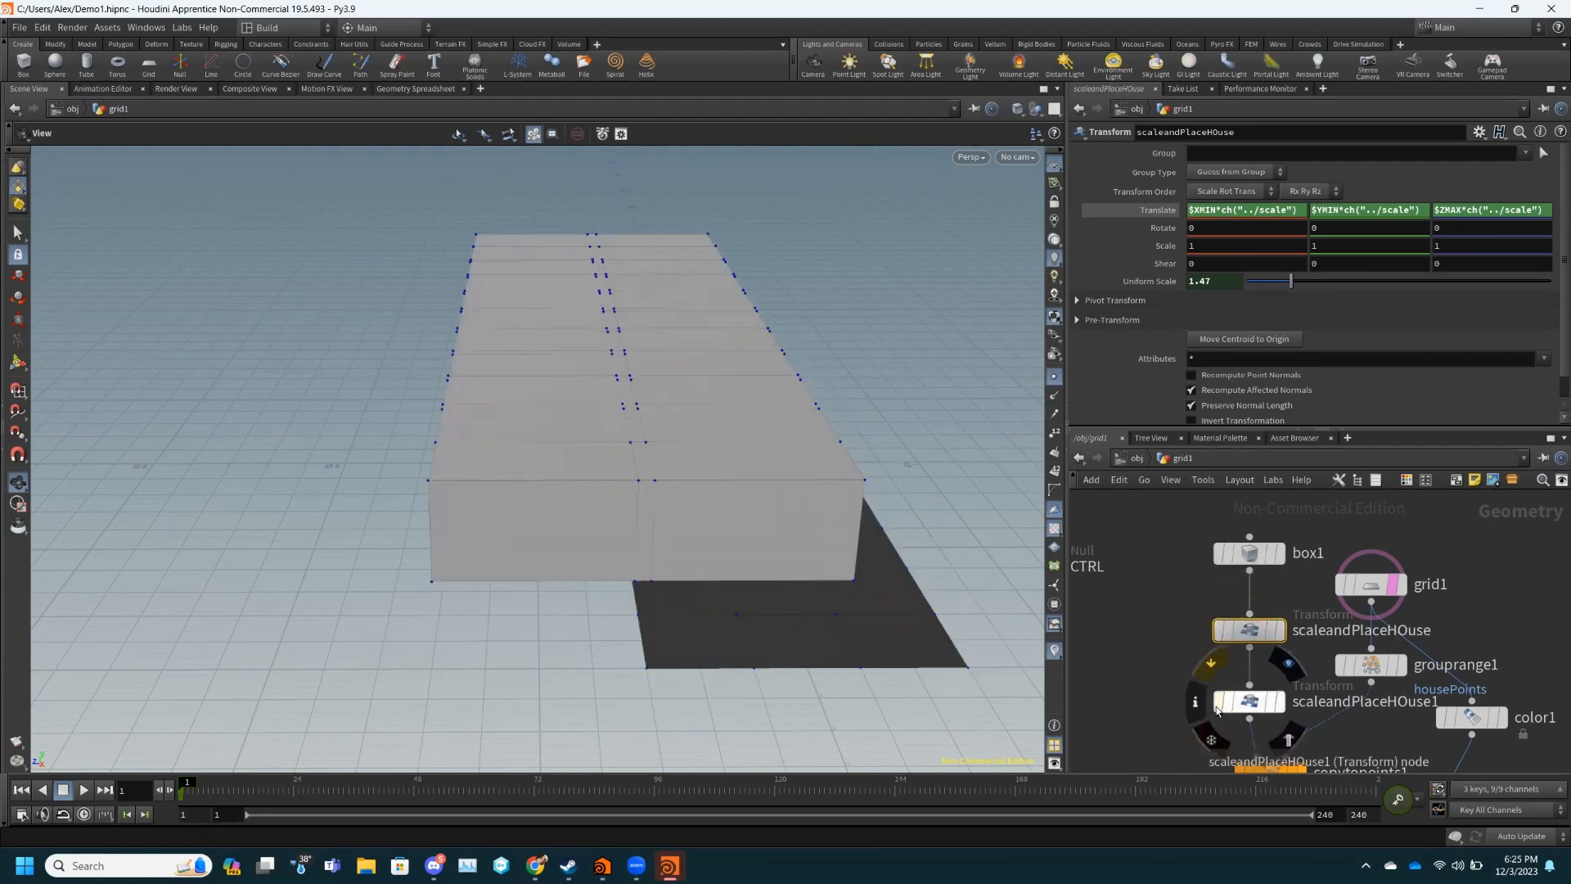
click(1212, 676)
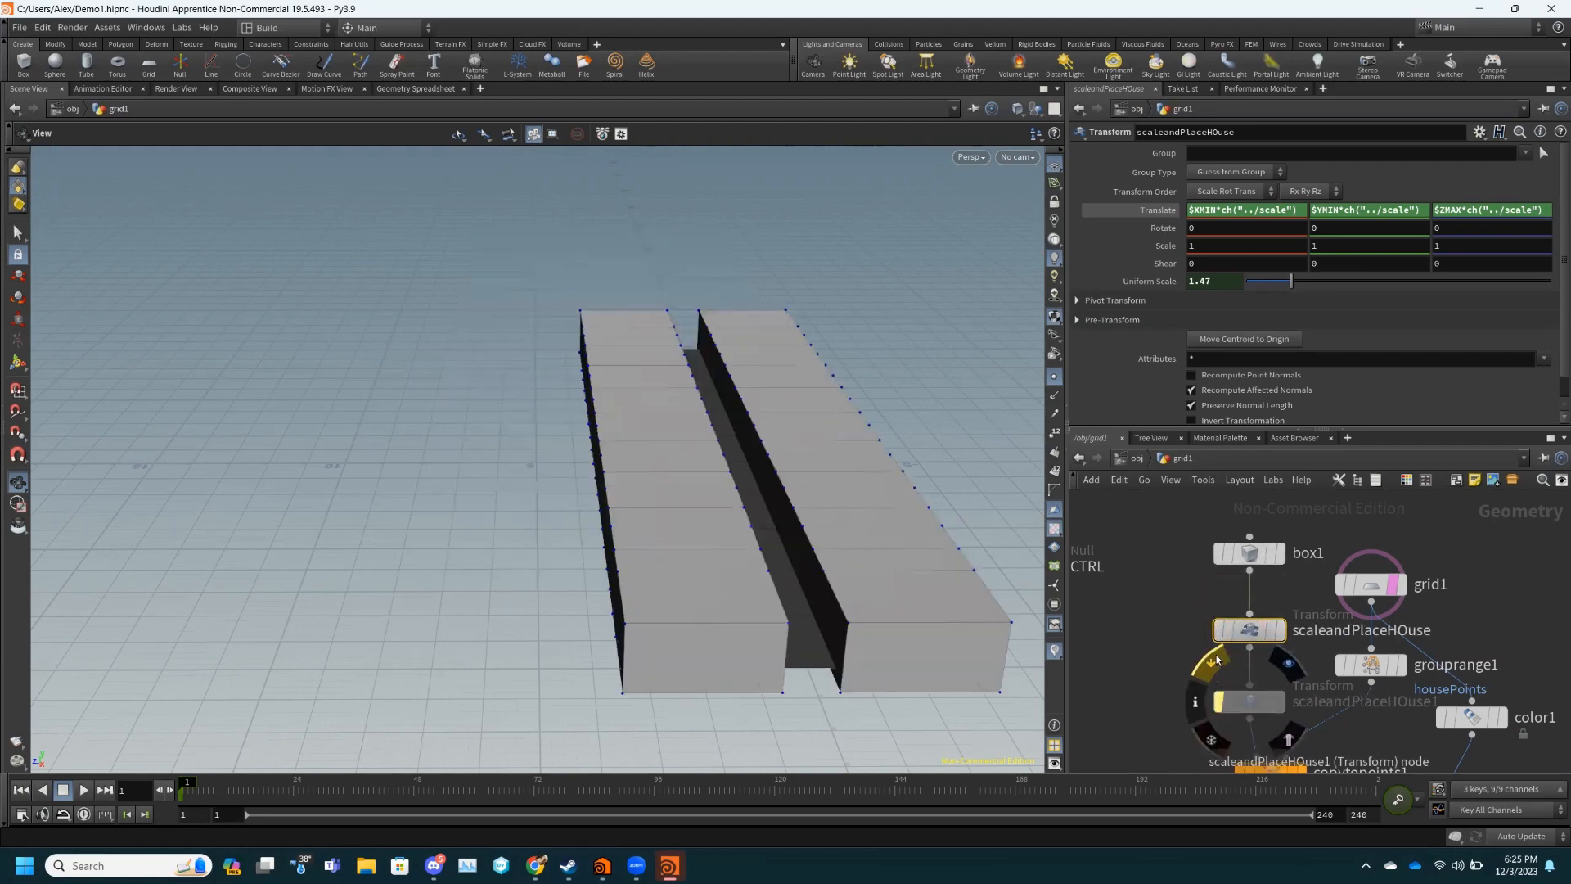
scroll(1216, 659, down, 2)
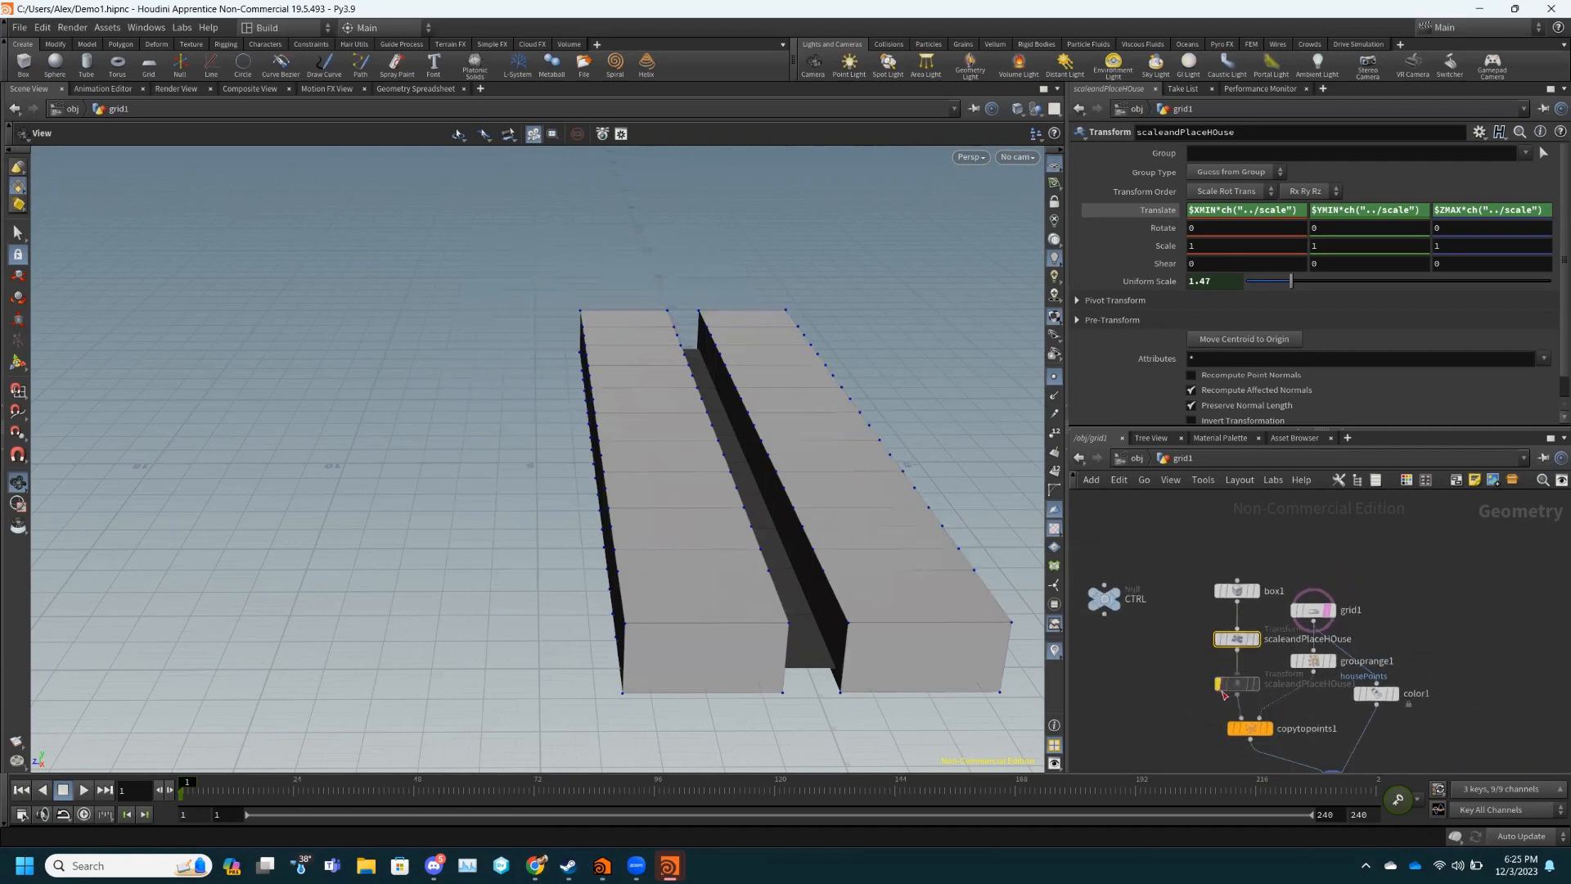
key(ctrl+z)
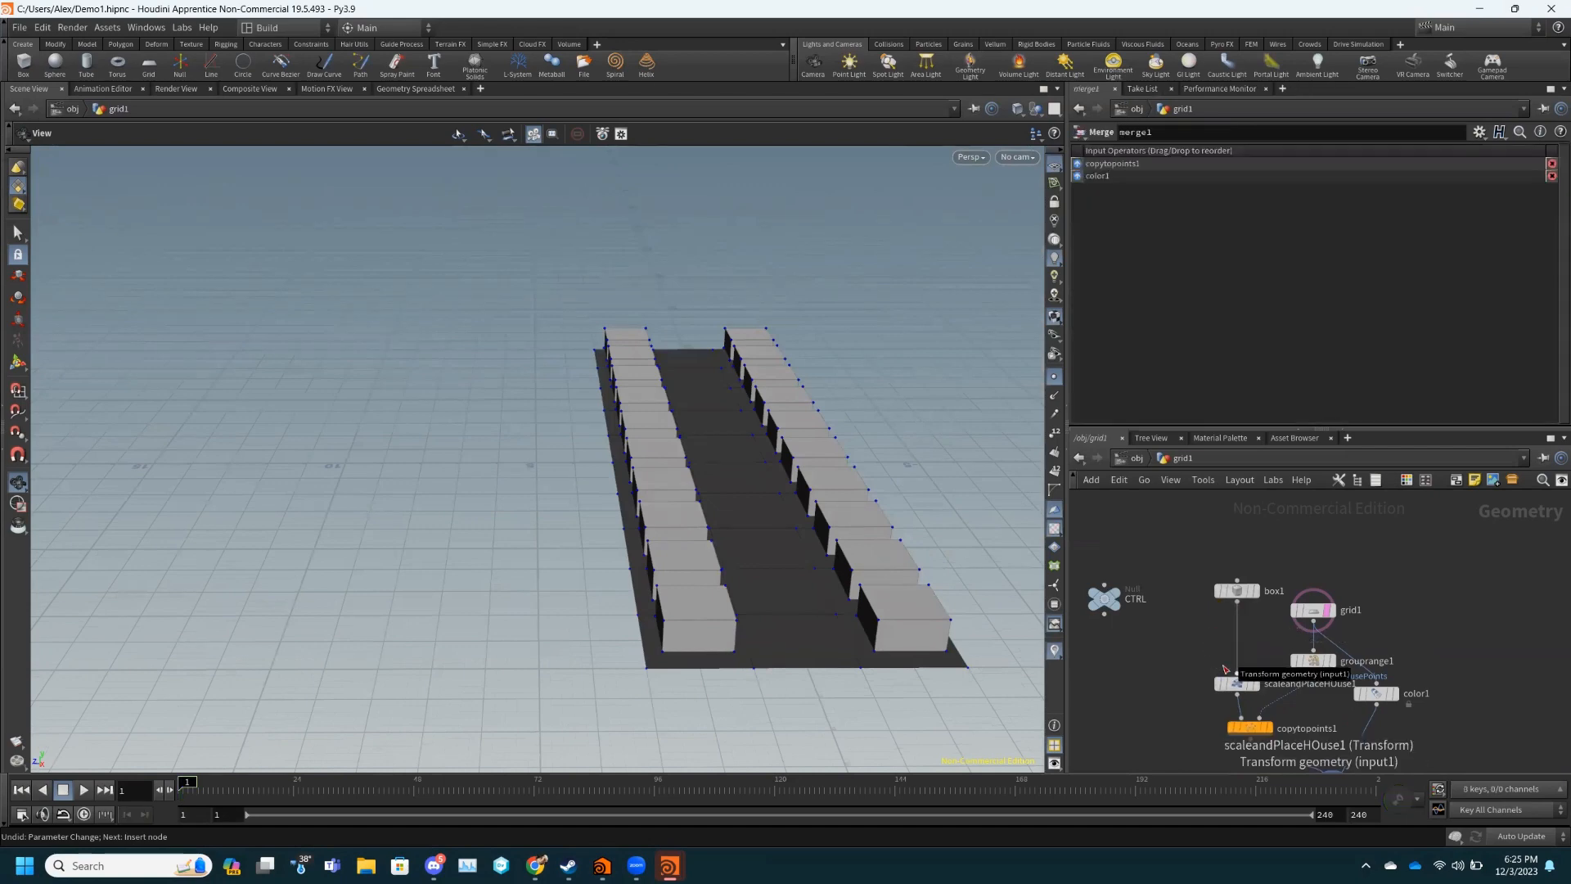
- Delete the original scaleandPlaceHOuse node, keeping scaleandPlaceHOuse1 wired after box1, and save the scene
key(Delete)
scroll(1227, 610, down, 5)
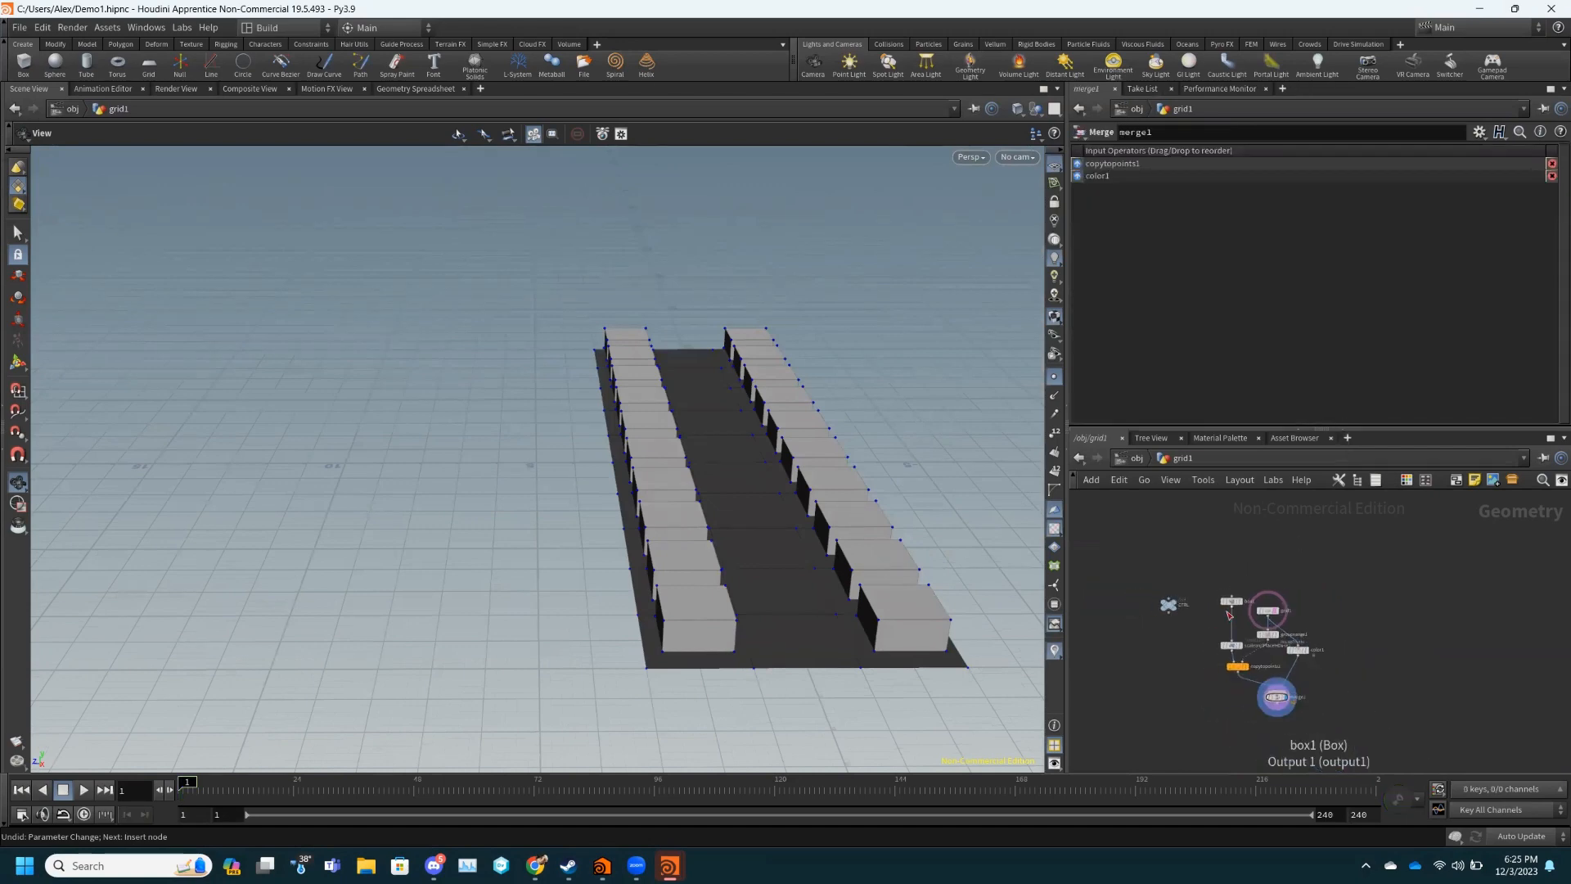
scroll(1227, 609, up, 2)
key(ctrl+s)
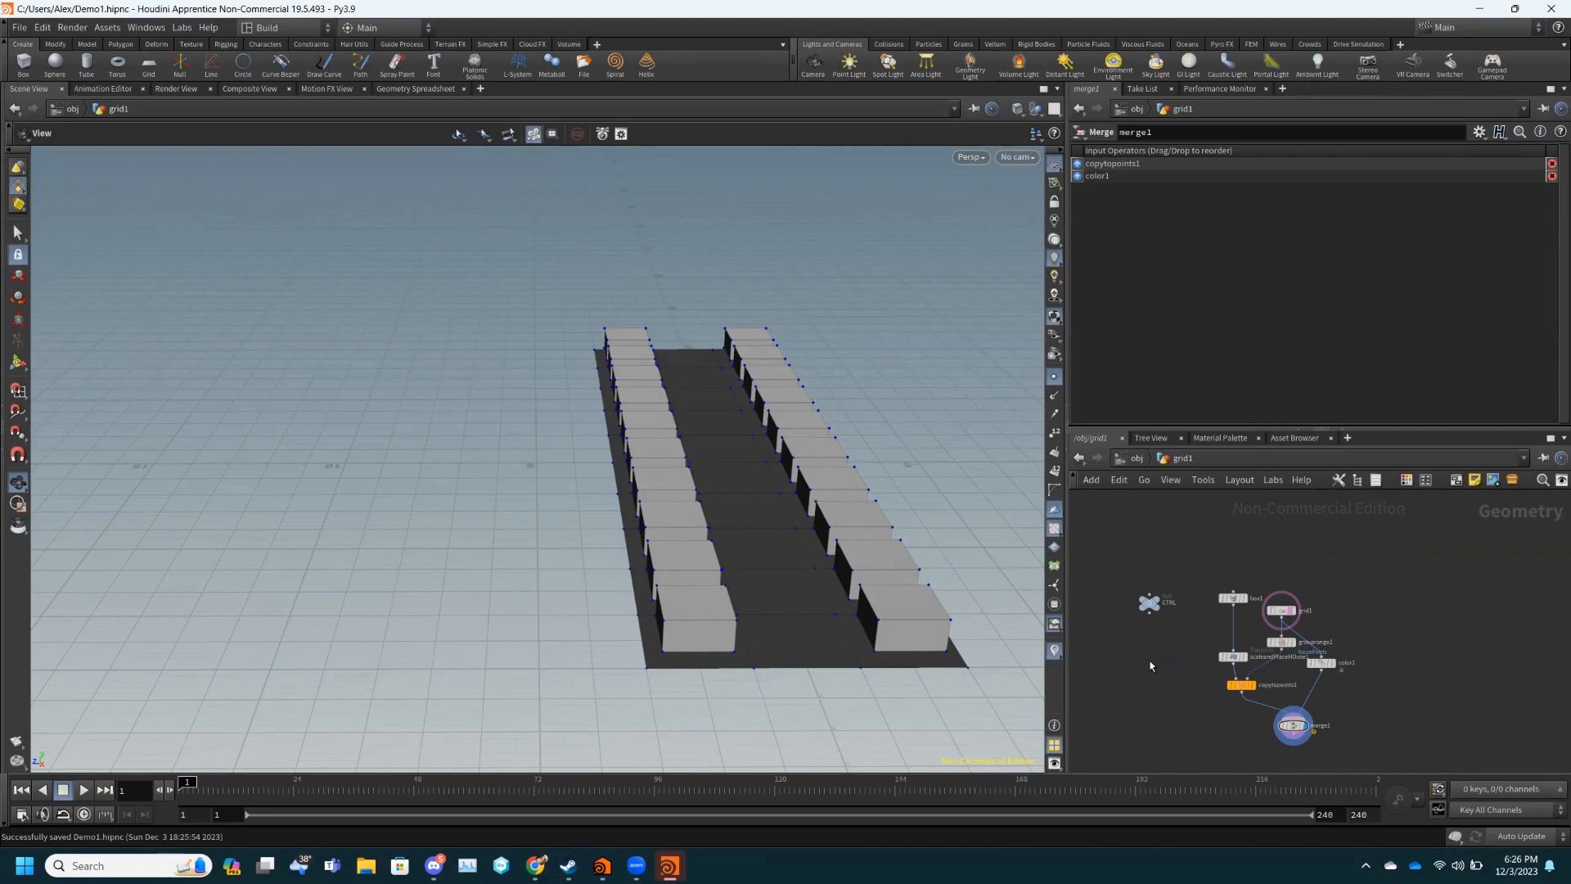
- Add an Object Merge node beside the grid1 network, and delete it again
key(Tab)
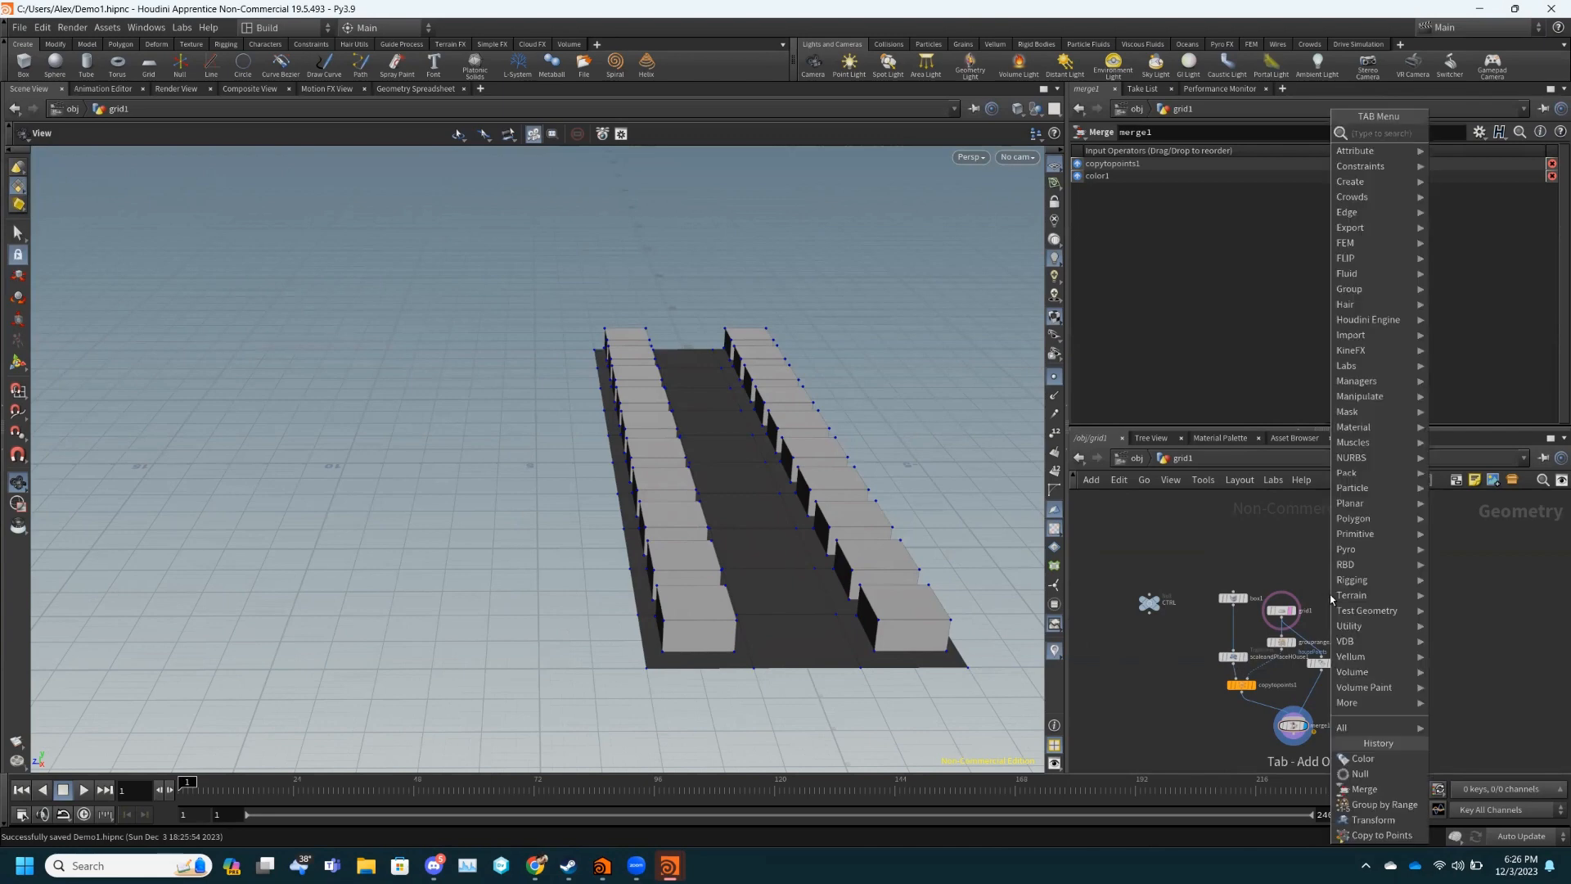
text(object)
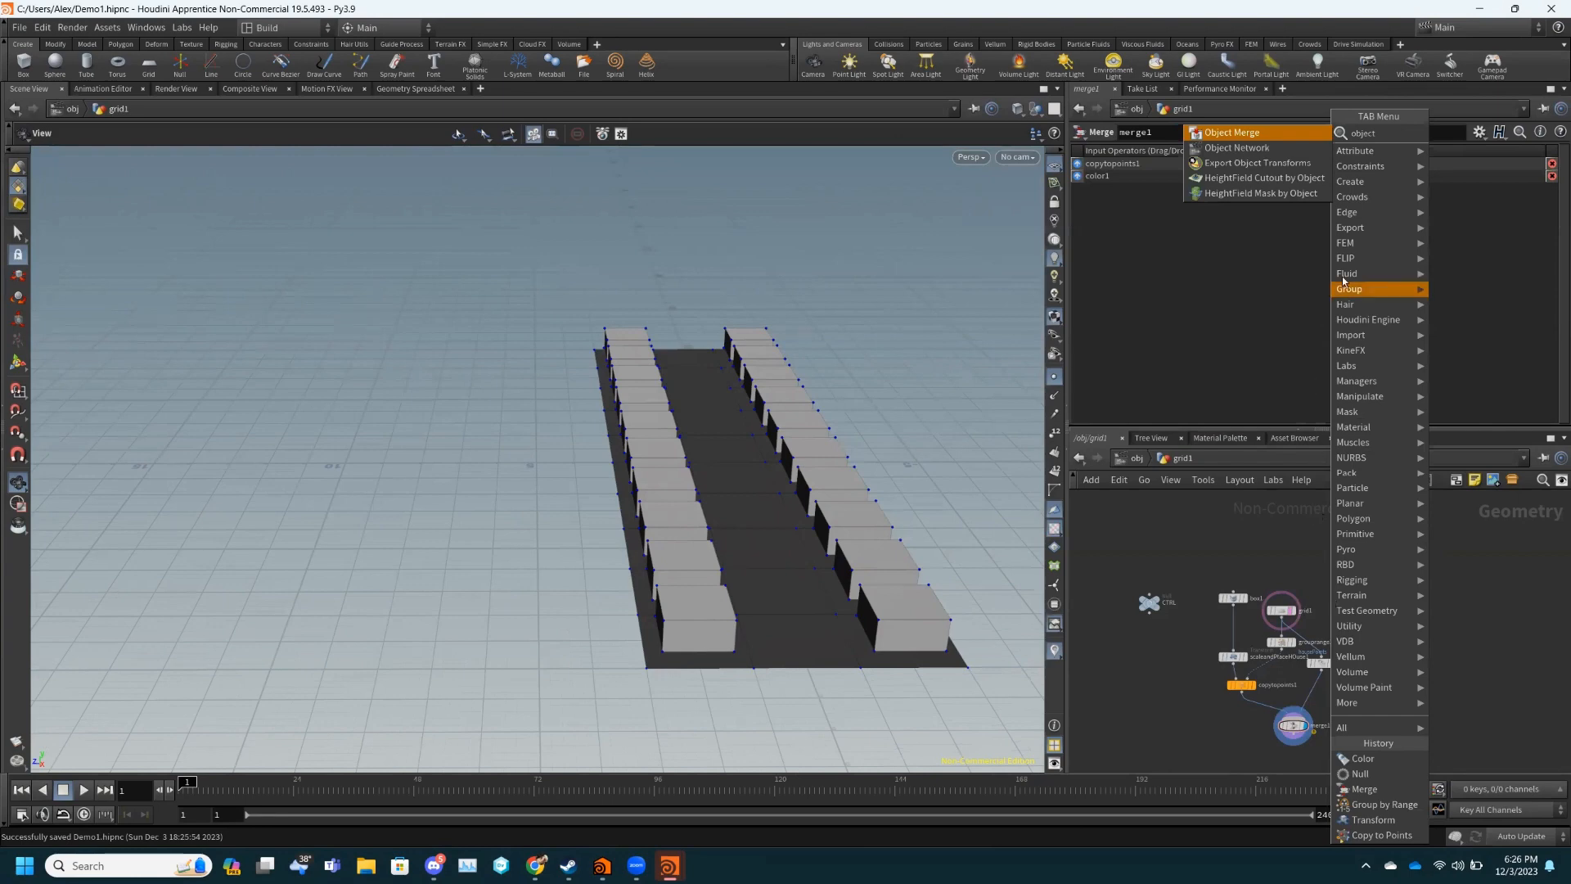
click(1200, 134)
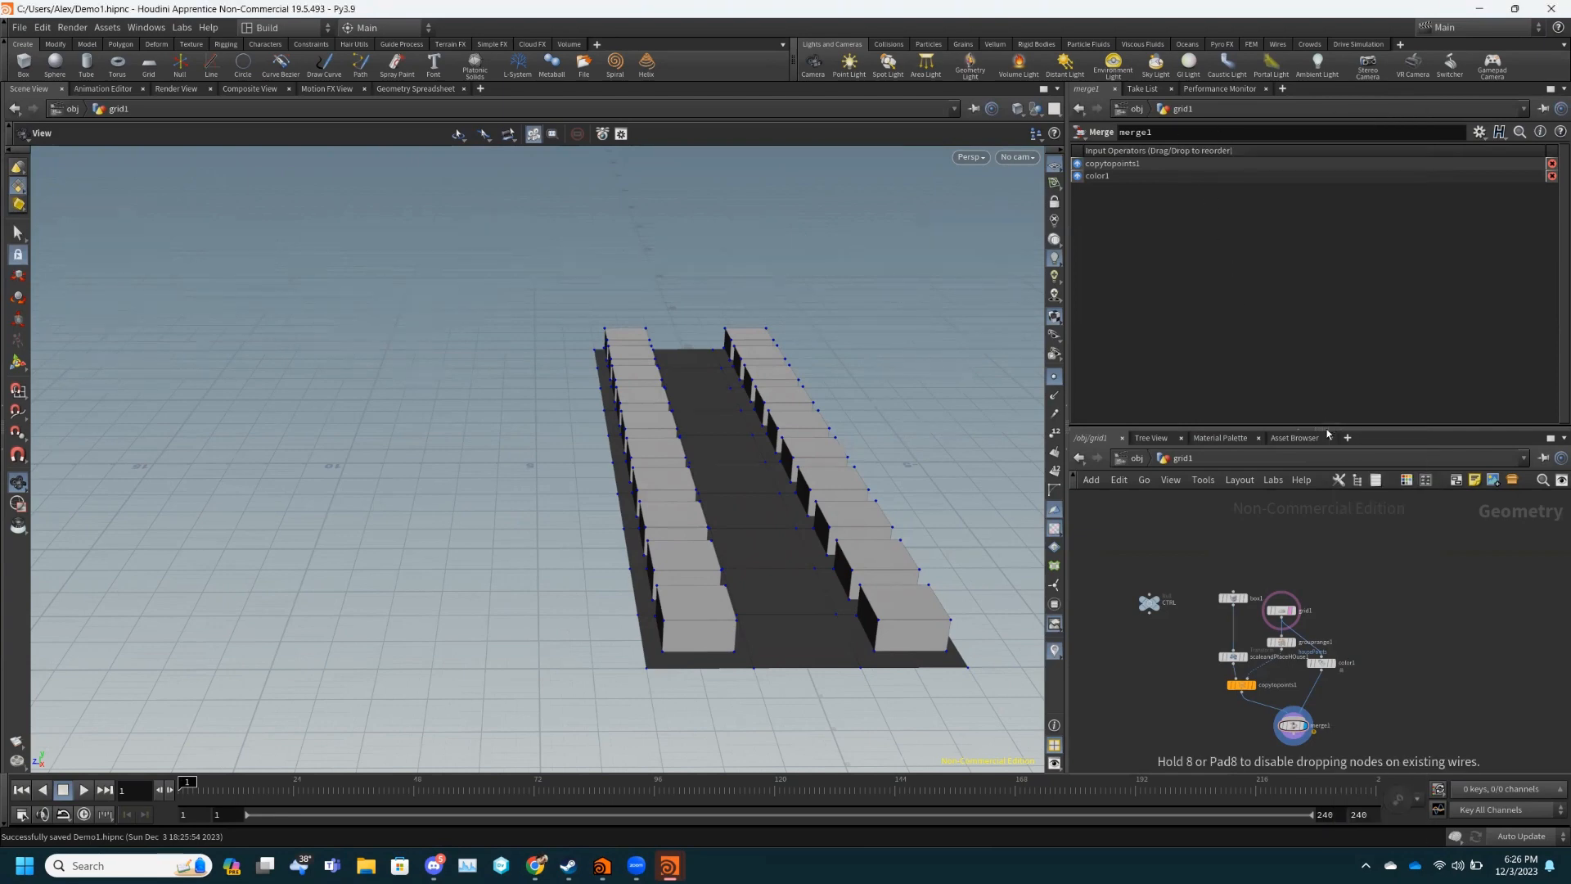
click(1394, 584)
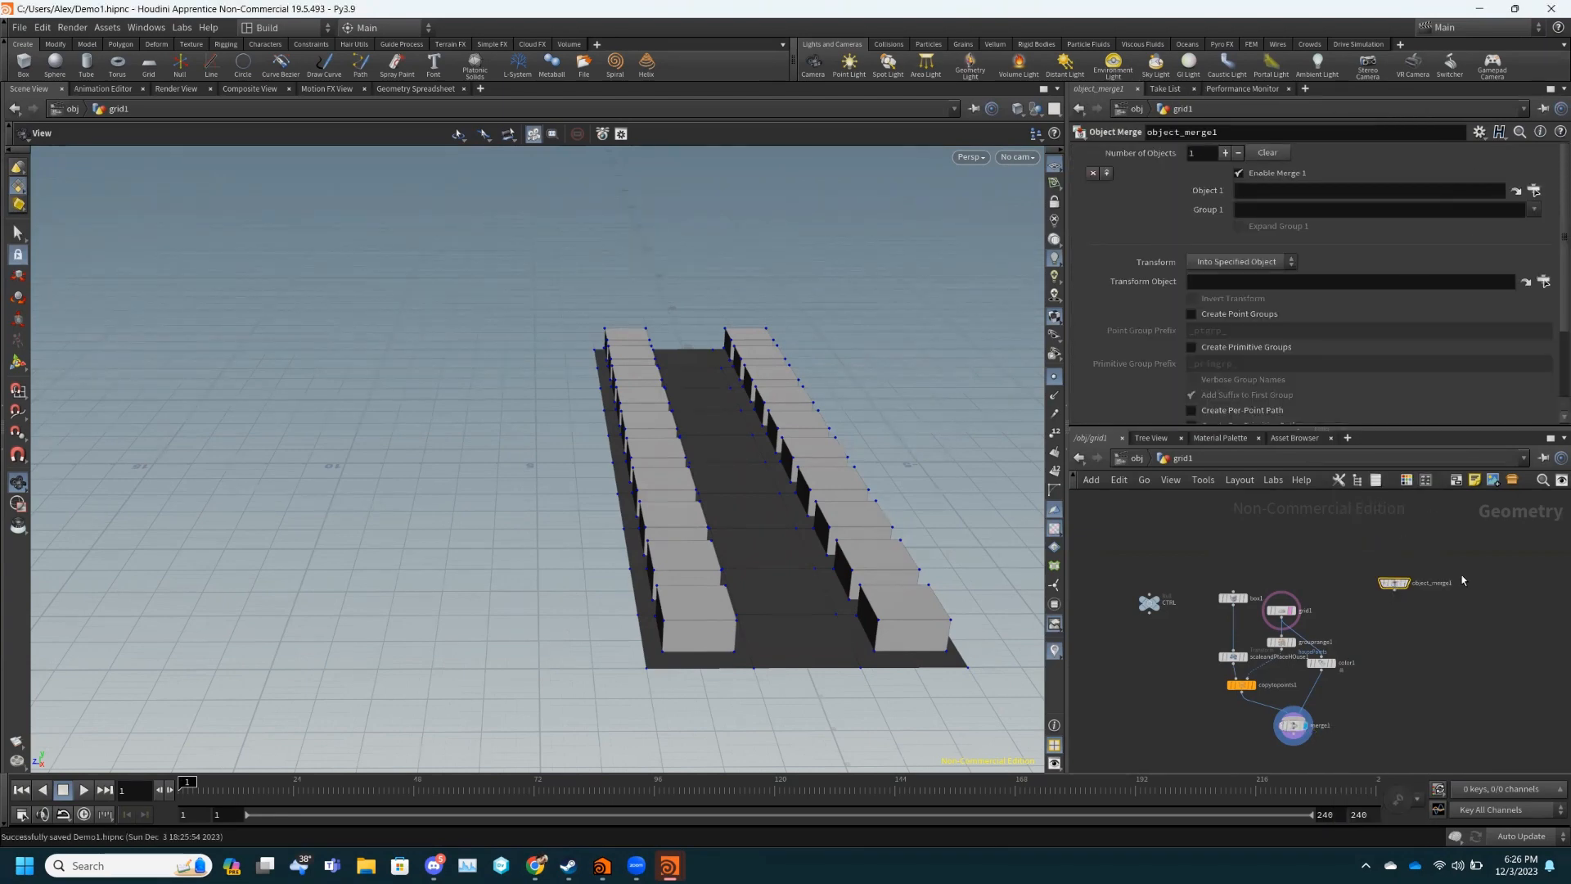
key(Delete)
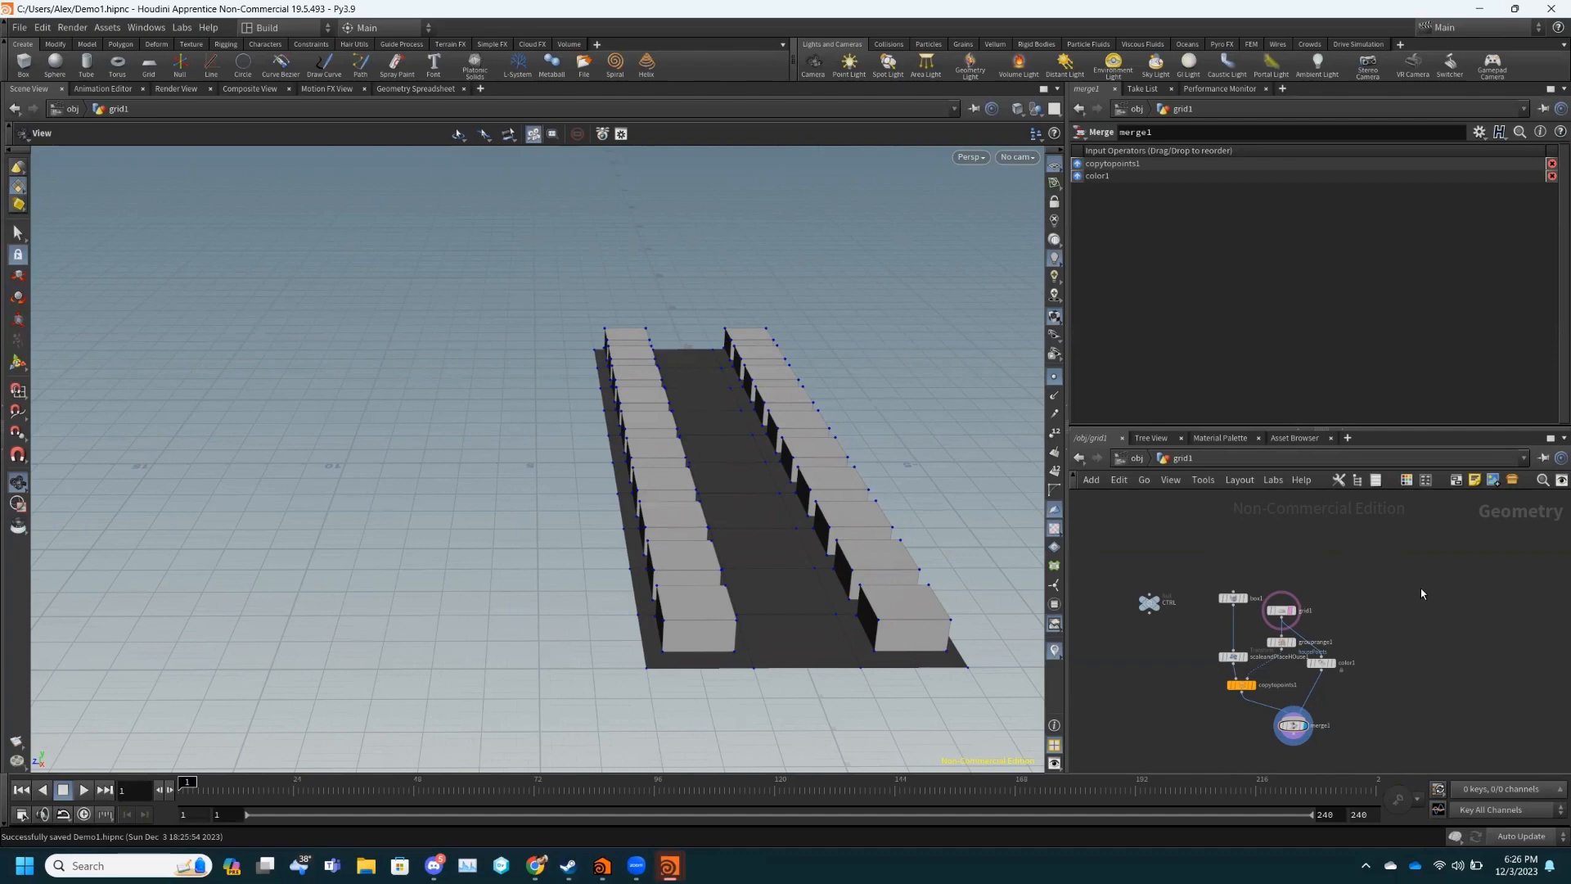
- Examine the nodes that can follow merge1 and the options for saving its geometry
click(1294, 724)
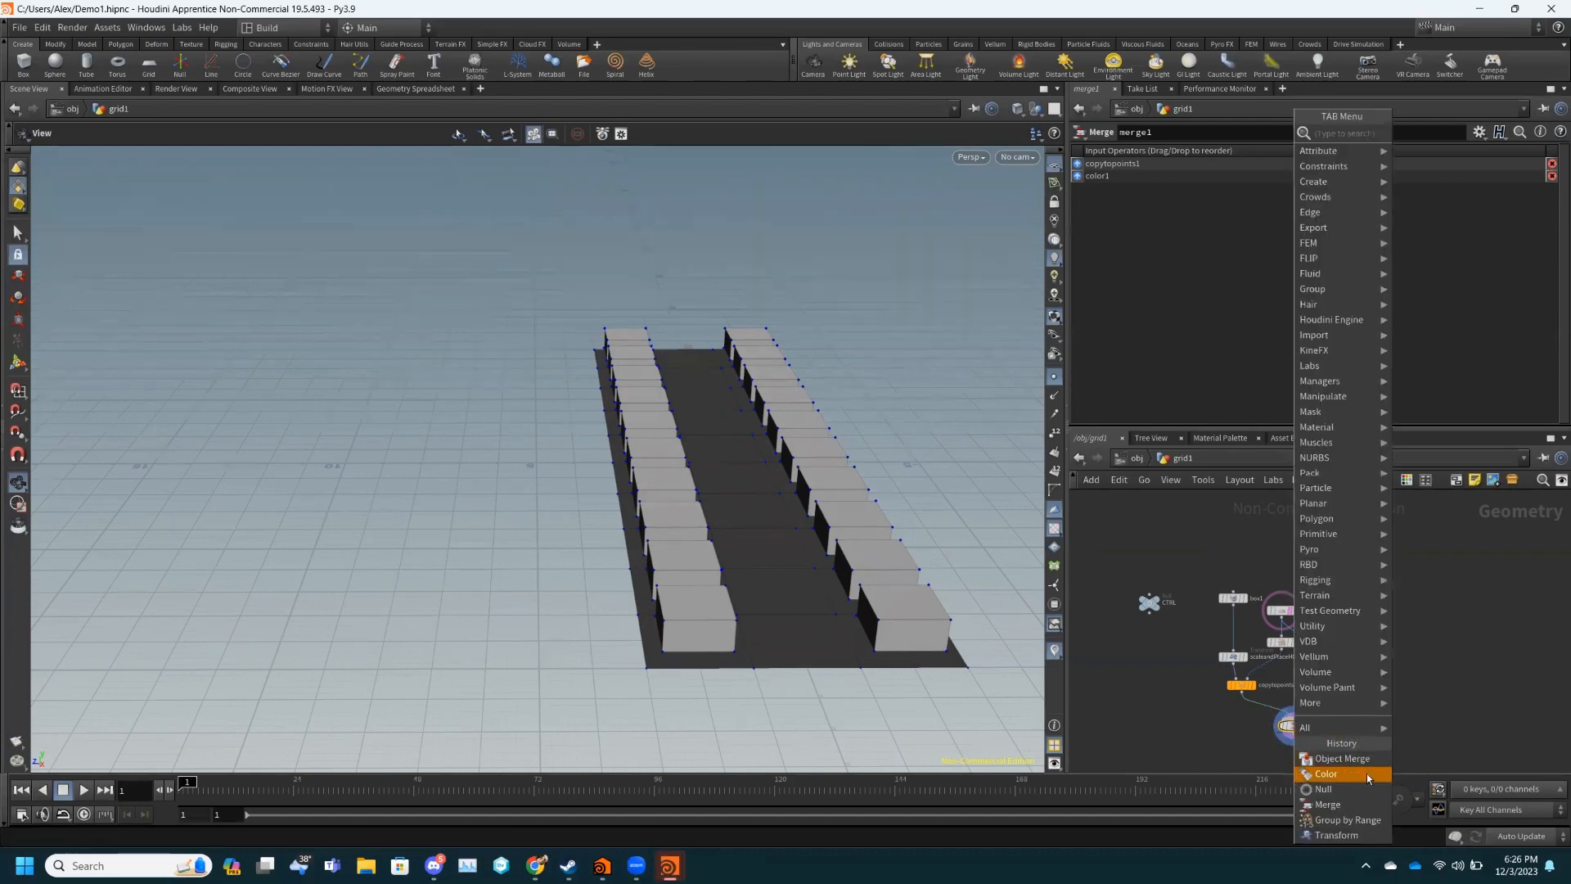
mouse_move(1353, 431)
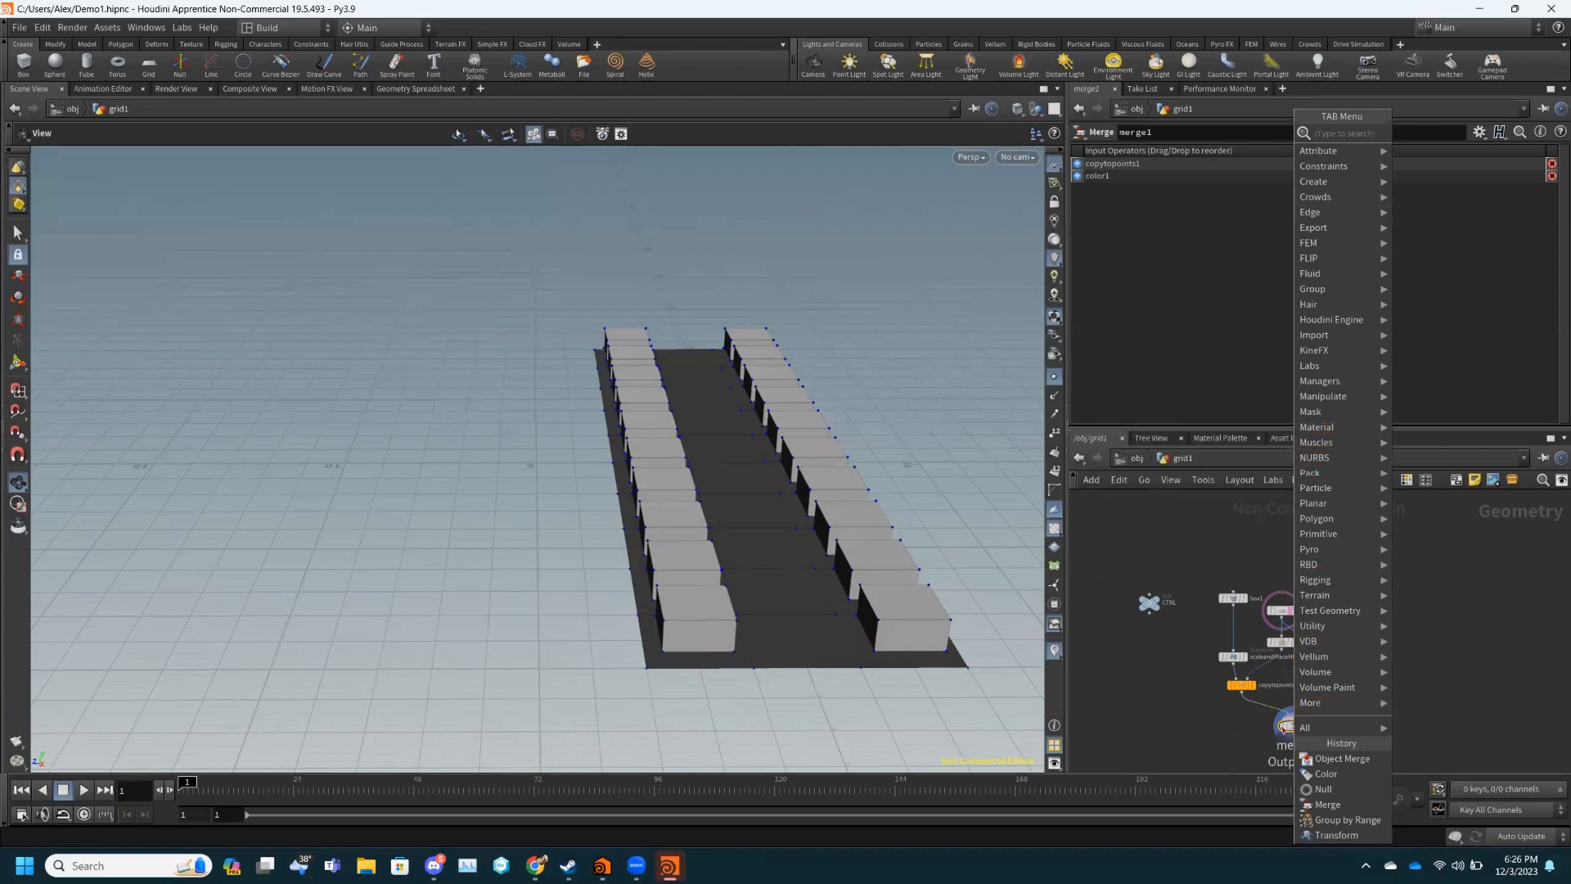
click(1248, 746)
right_click(1292, 727)
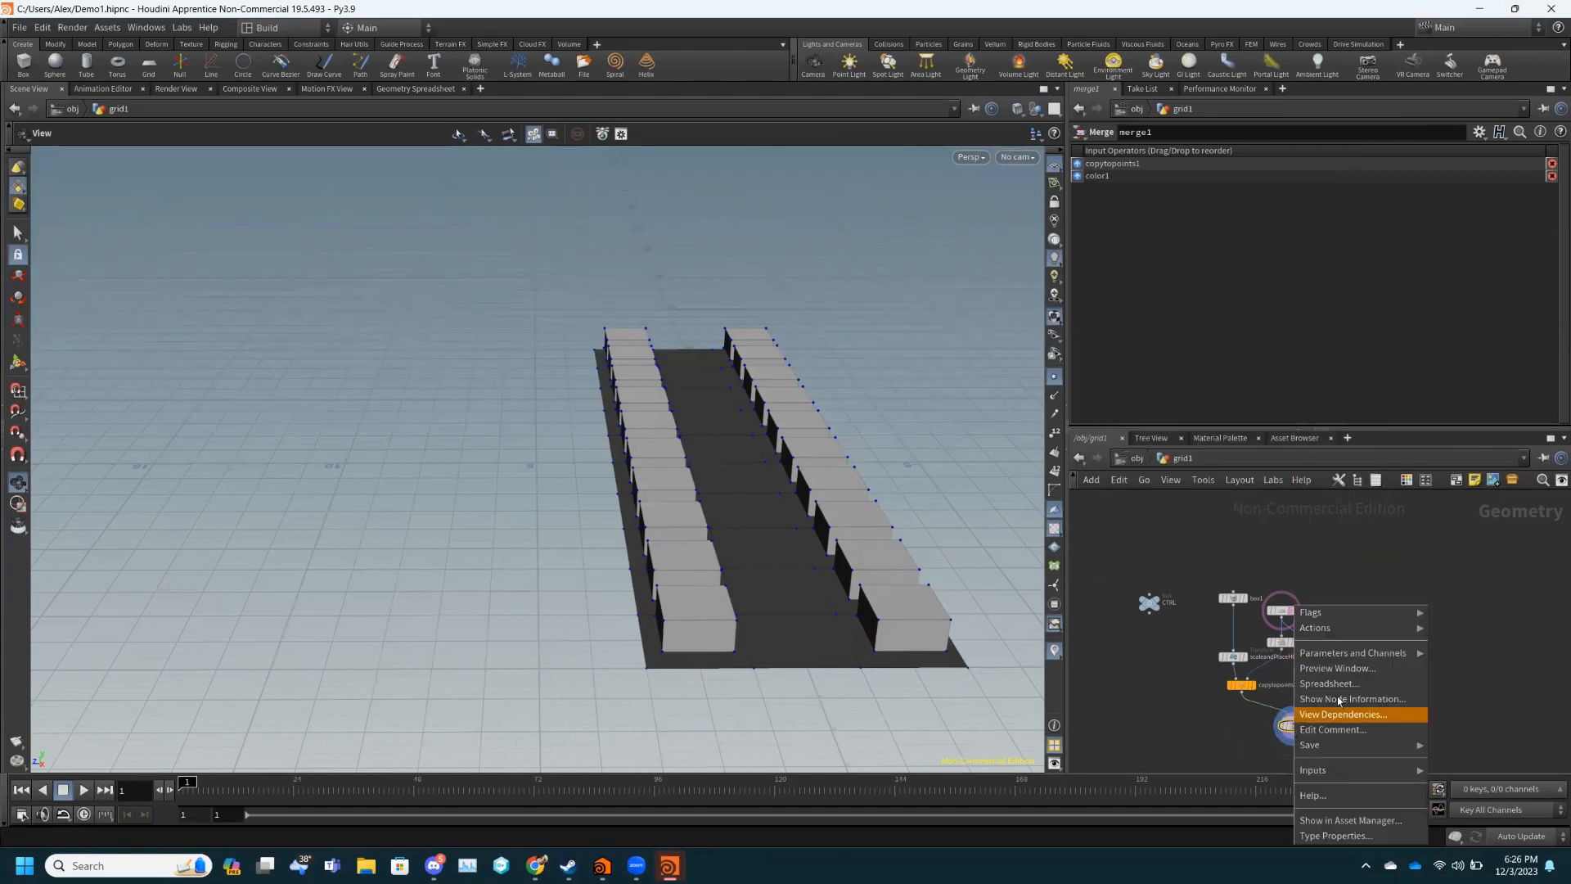
mouse_move(1371, 747)
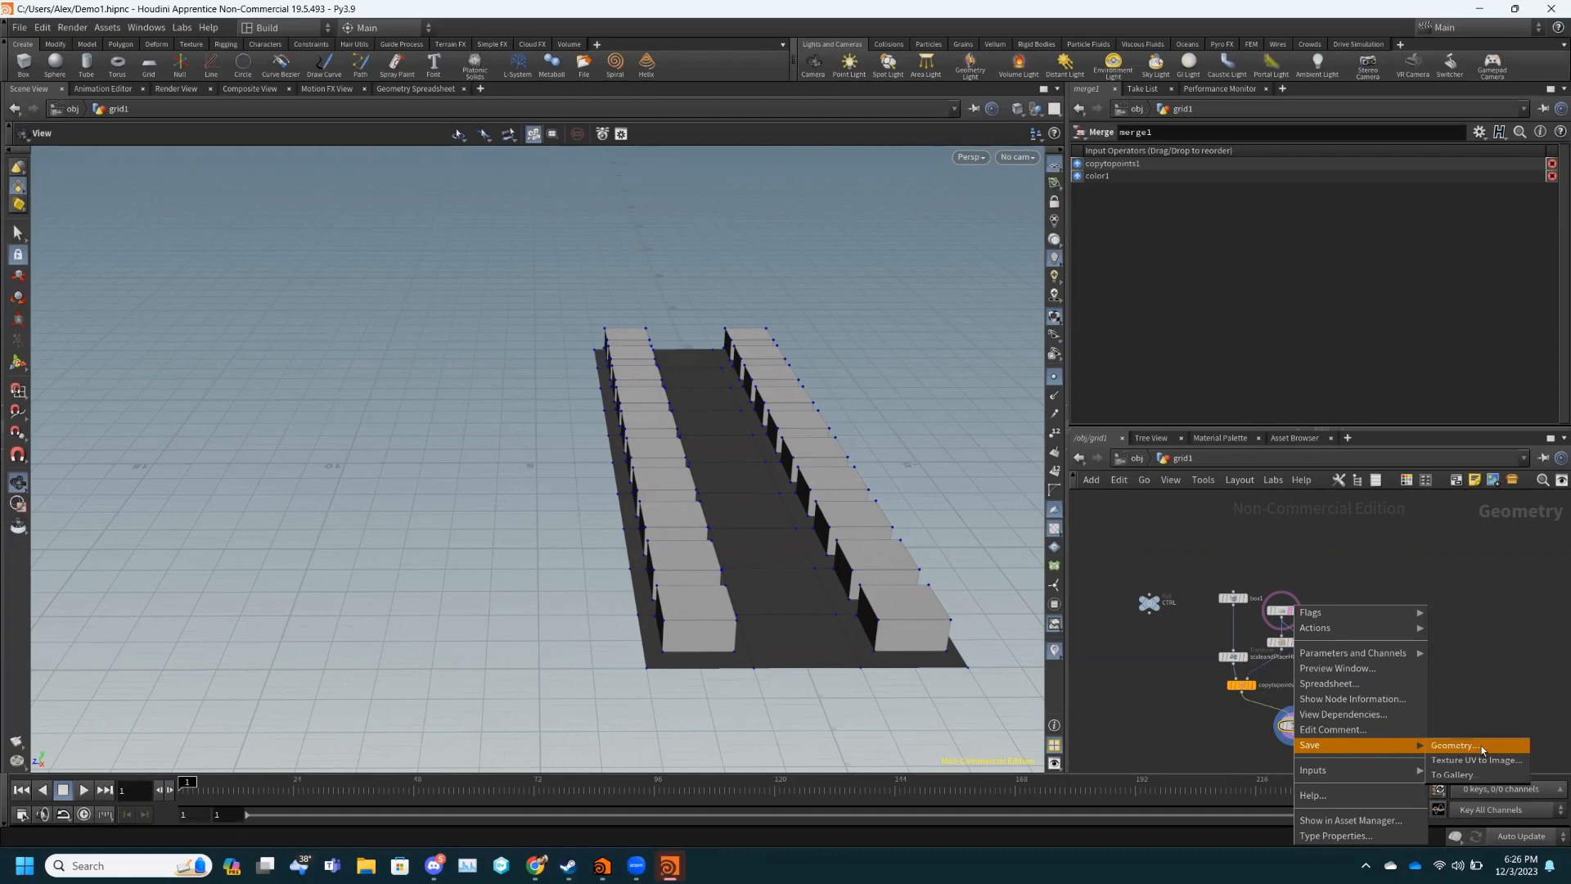
click(1503, 674)
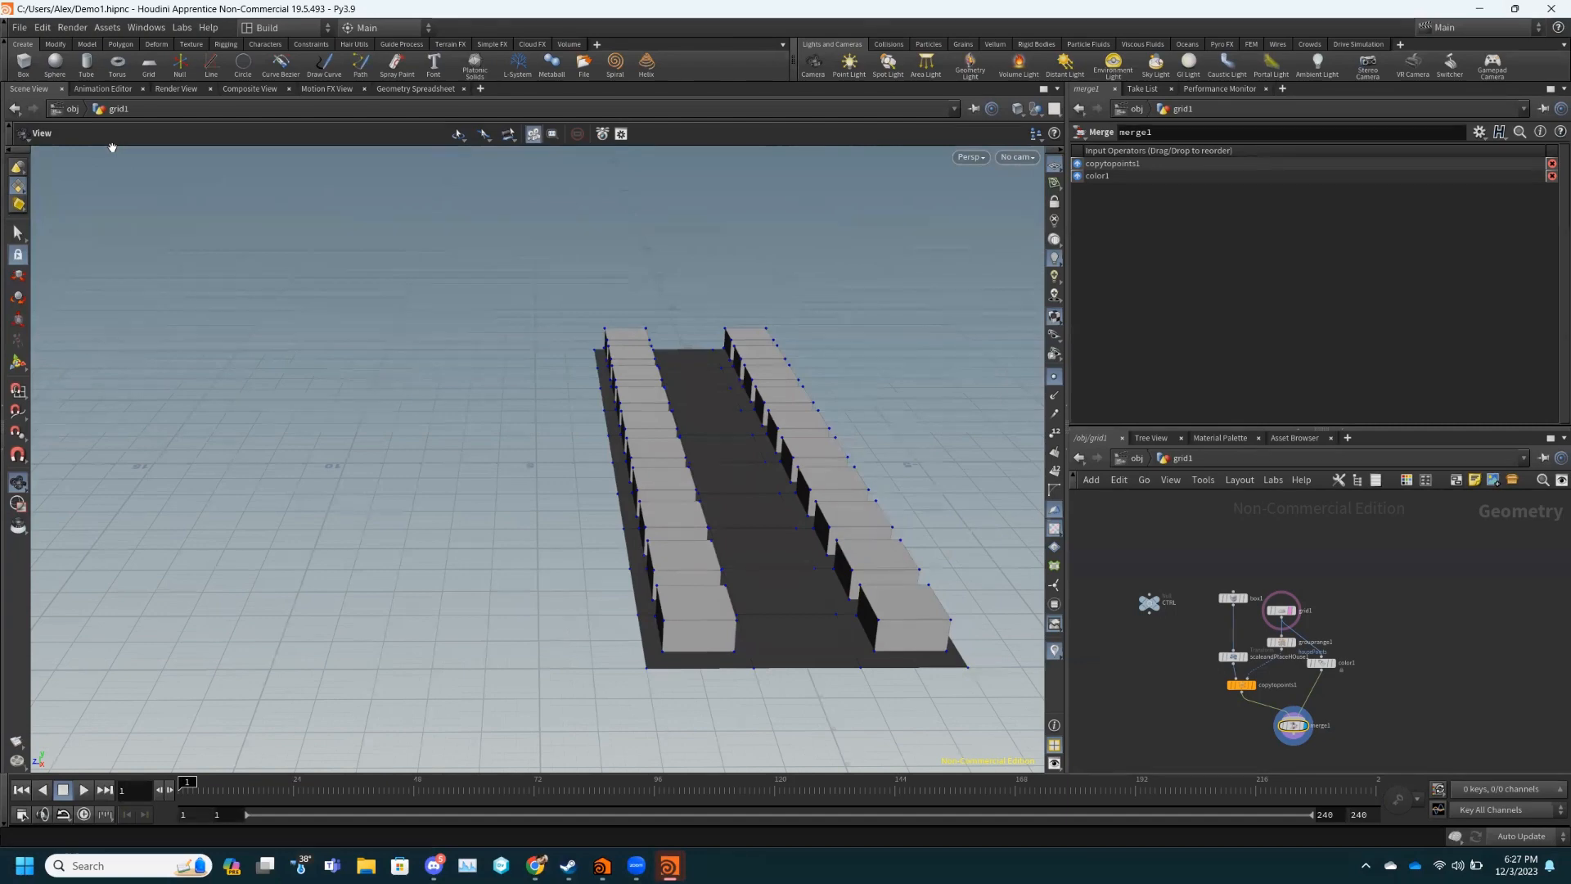
- Open the recent file Week2PostWield.hipnc, saving the current scene over Demo1.hipnc
click(19, 27)
mouse_move(81, 79)
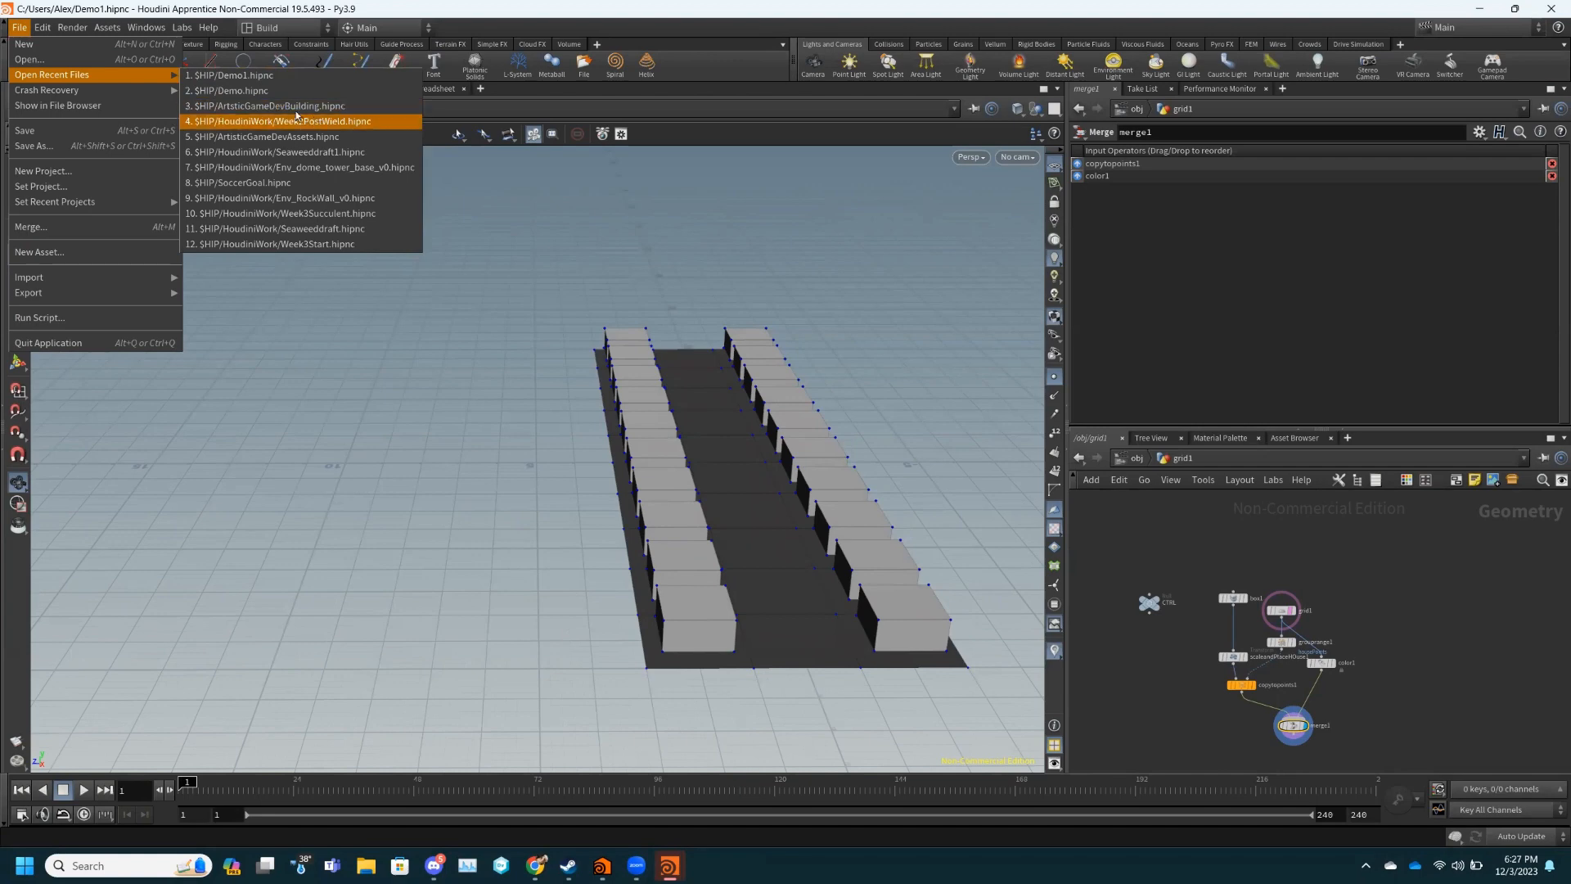
click(318, 121)
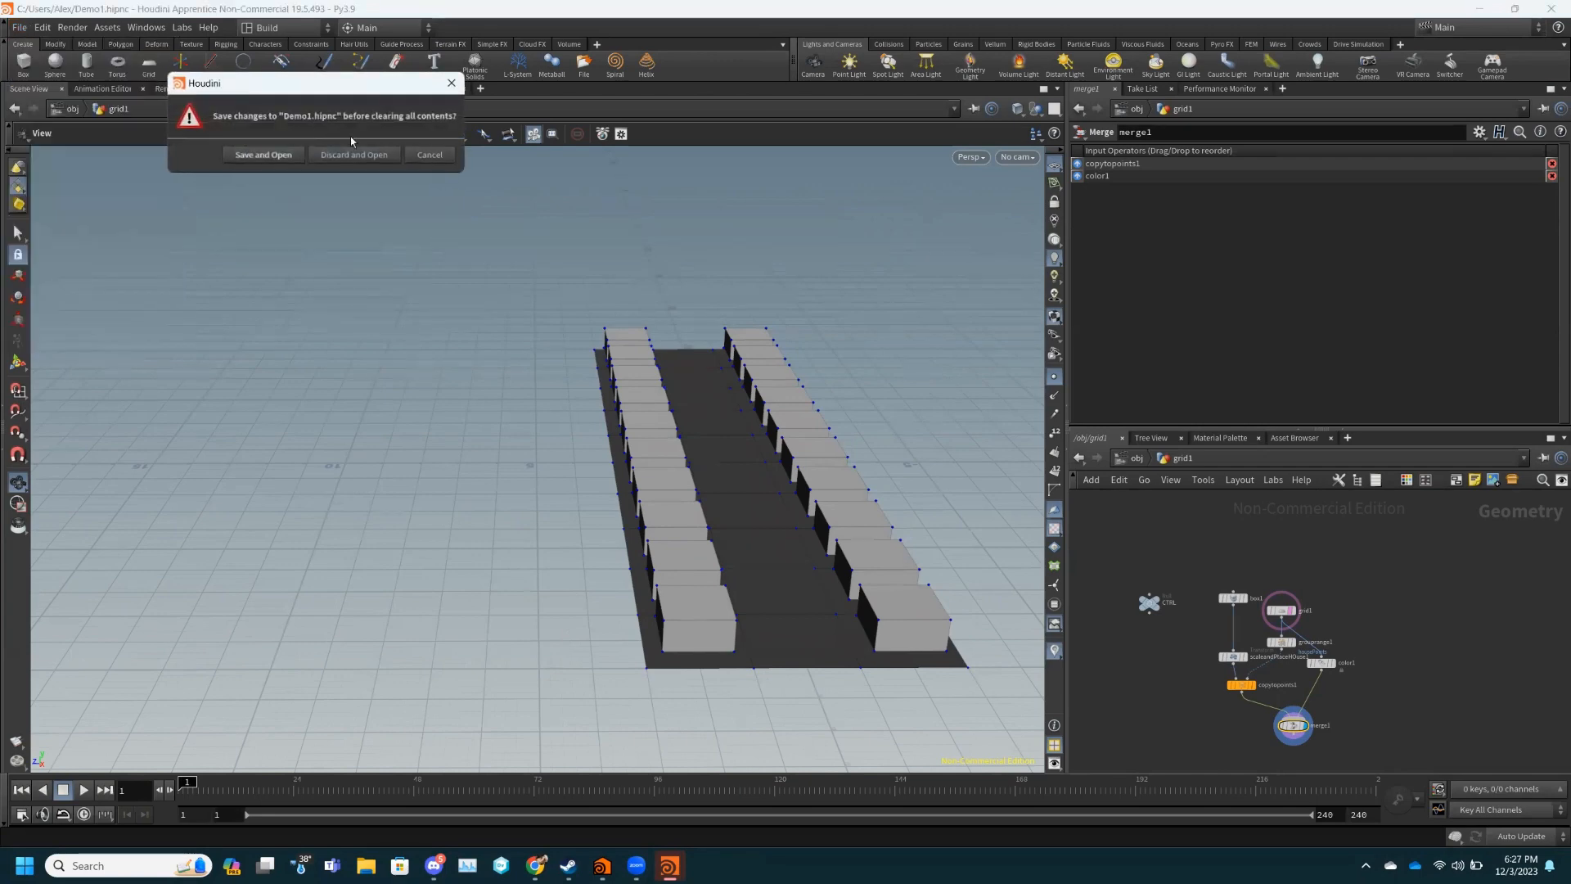
click(290, 157)
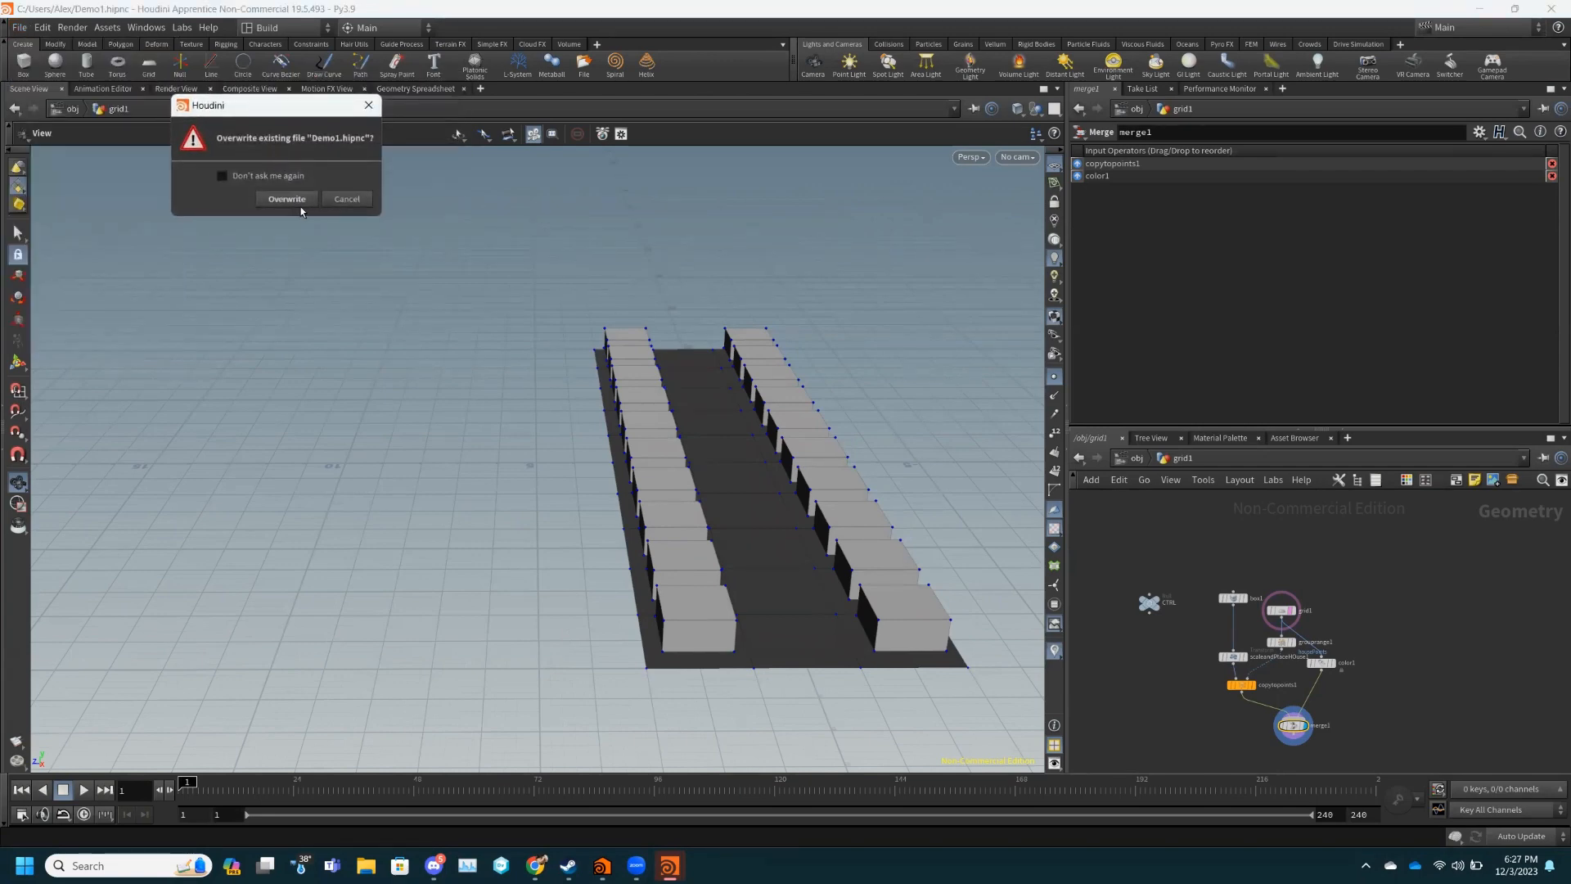
click(293, 199)
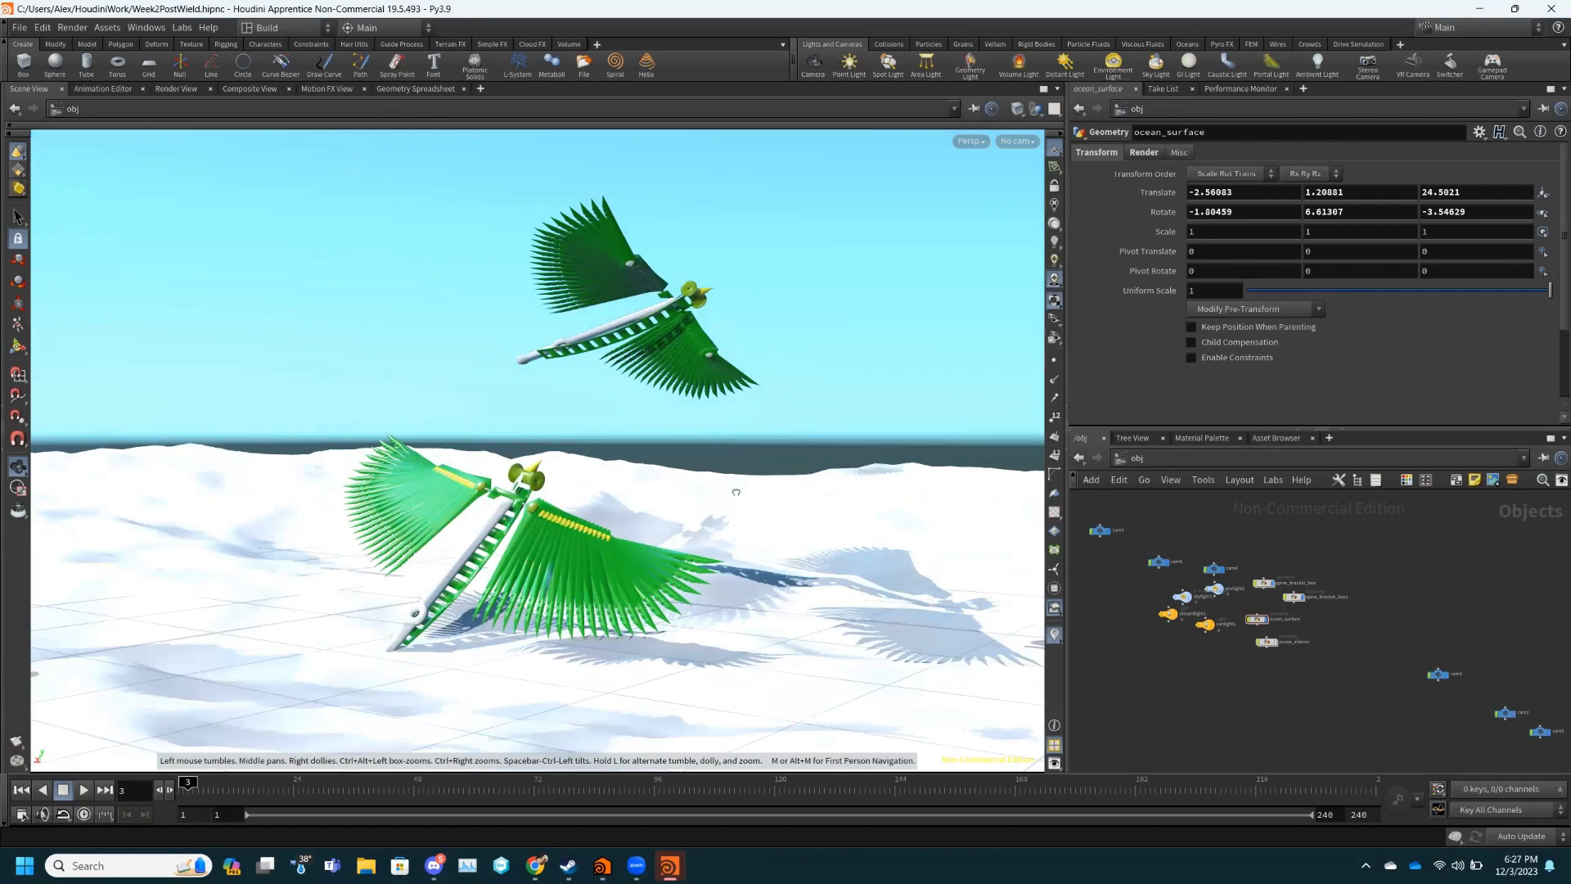
- Enter the spine_bracket_box object and examine how its node trees are organised into labelled network boxes
drag(735, 492, 737, 458)
double_click(1264, 583)
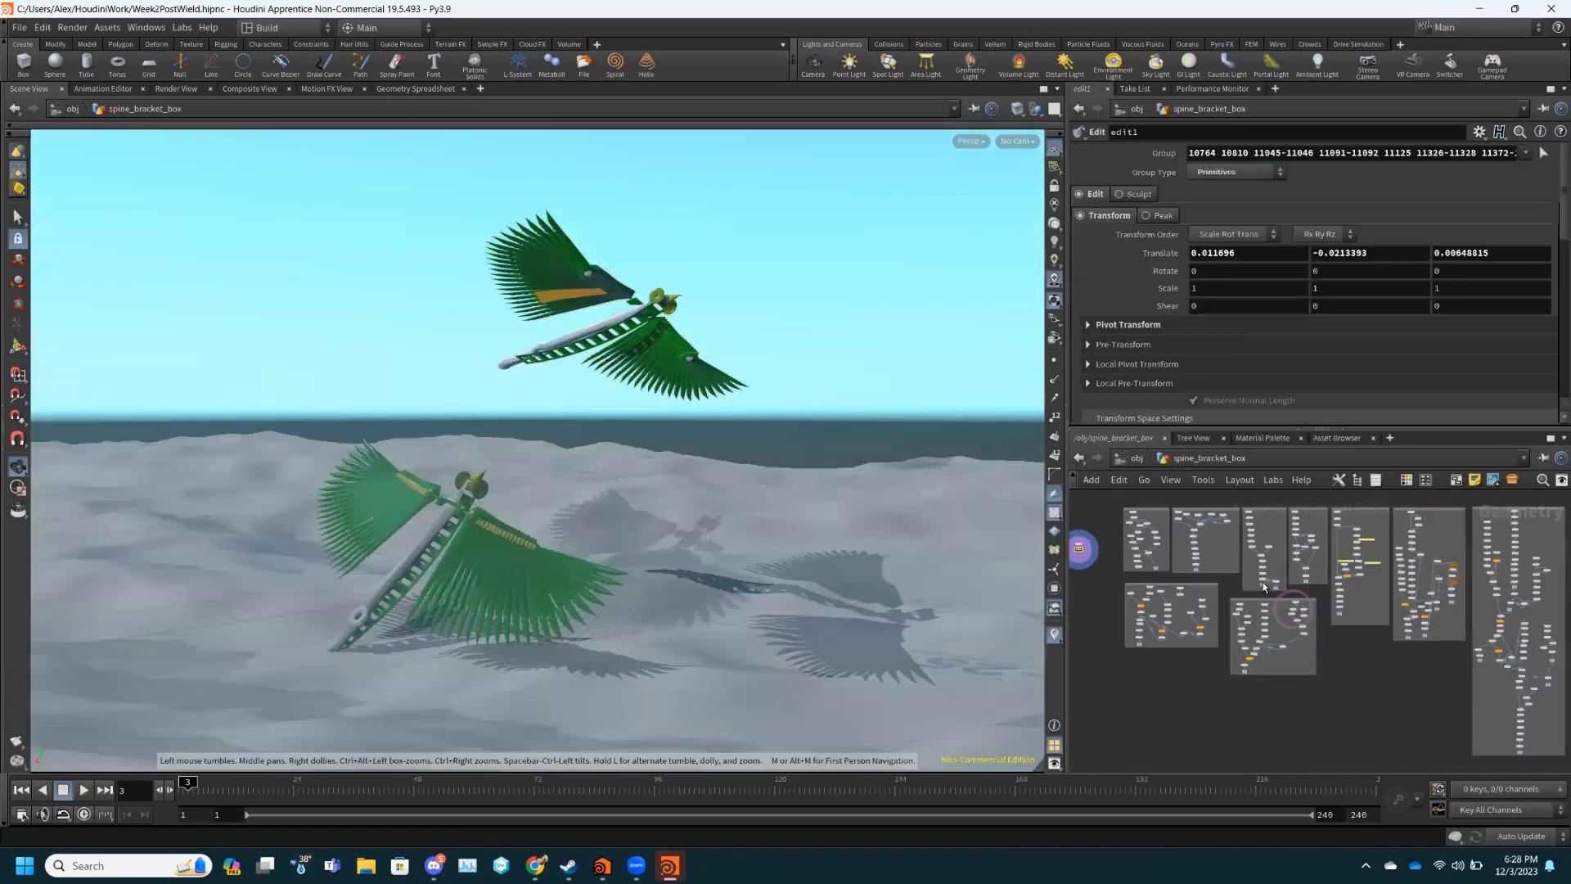
scroll(1228, 613, down, 2)
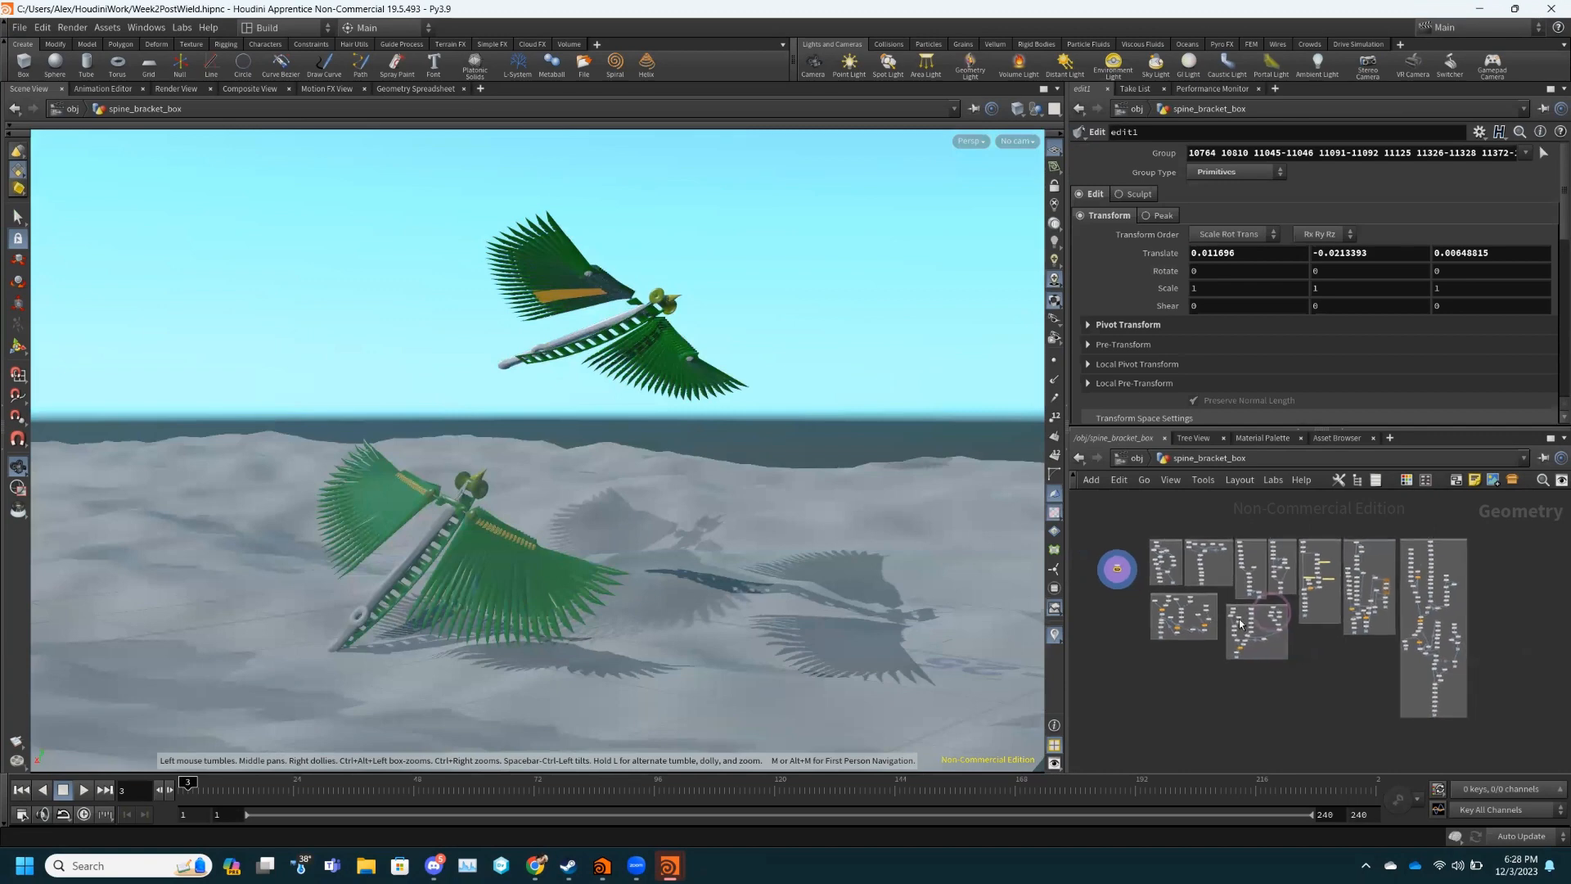
scroll(1239, 624, up, 3)
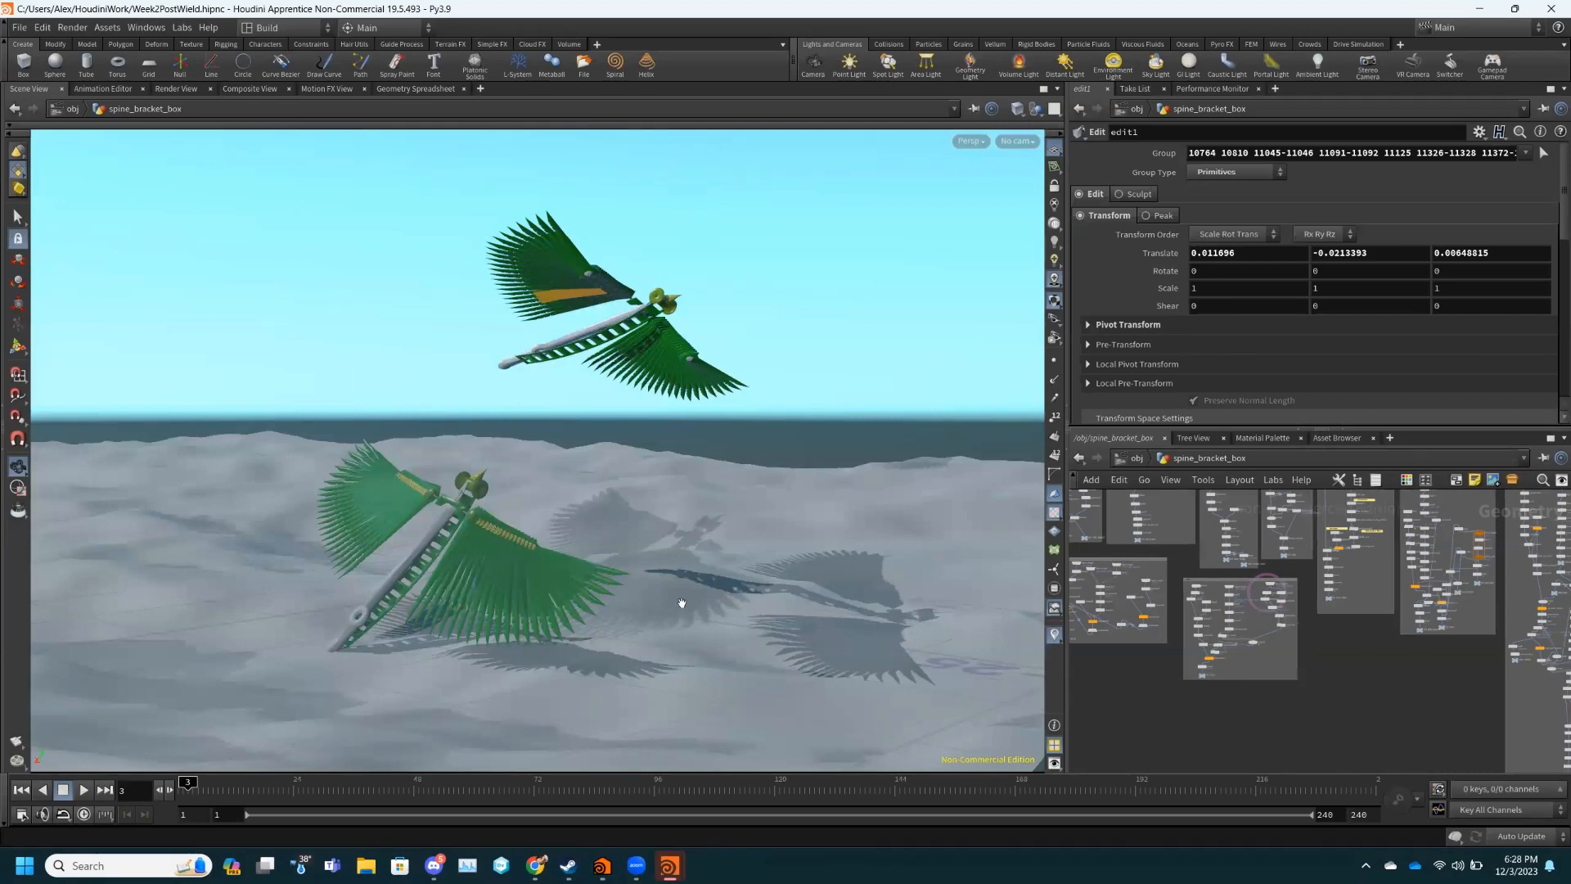
scroll(1203, 641, down, 2)
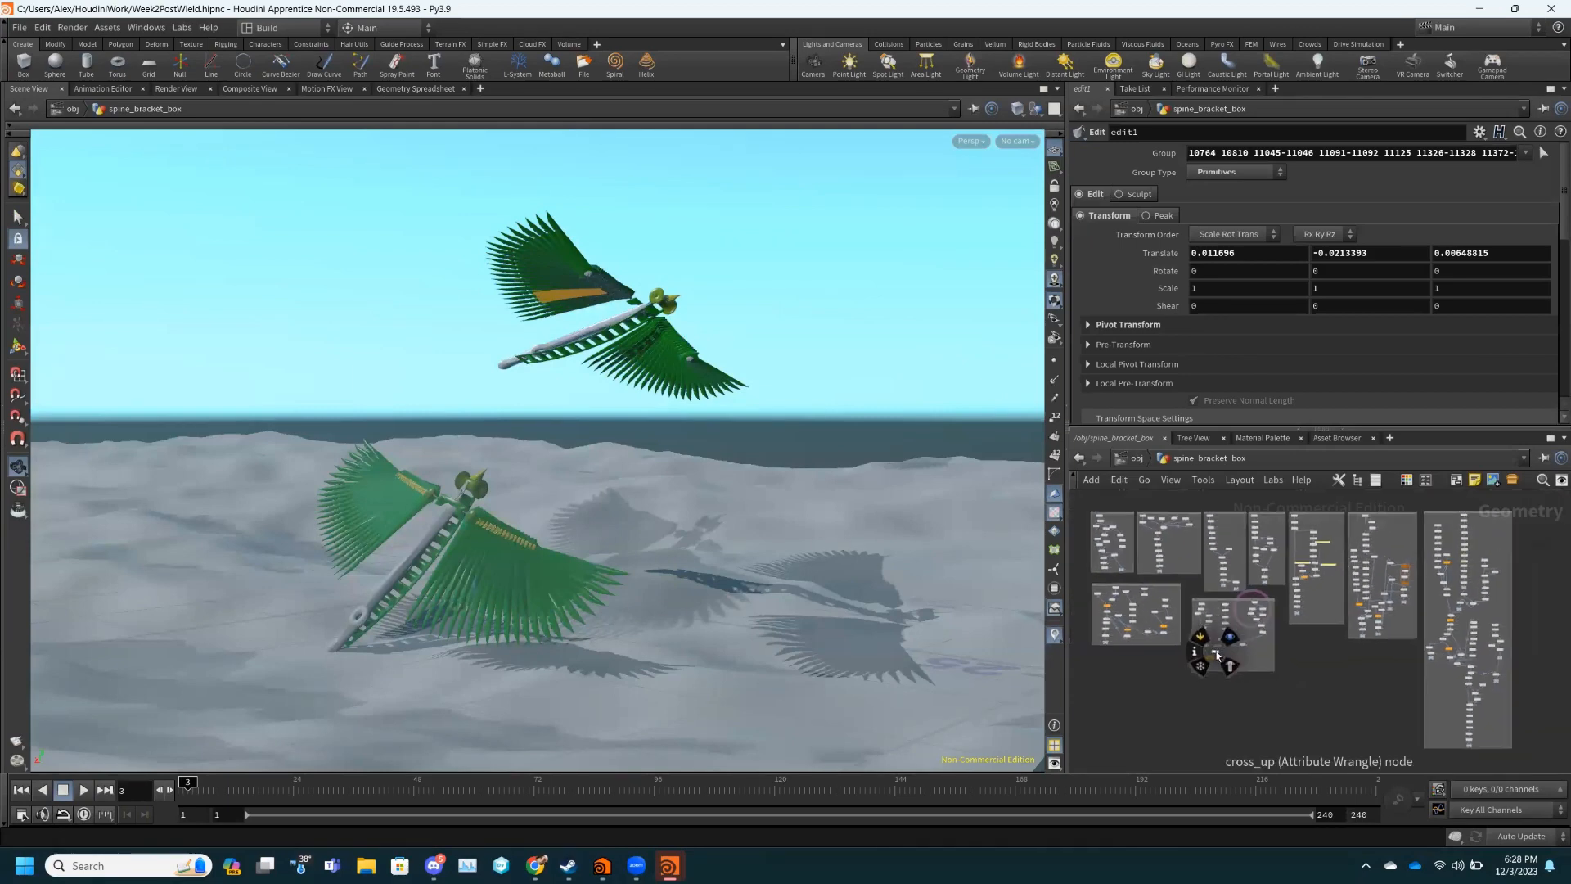
scroll(1226, 523, up, 3)
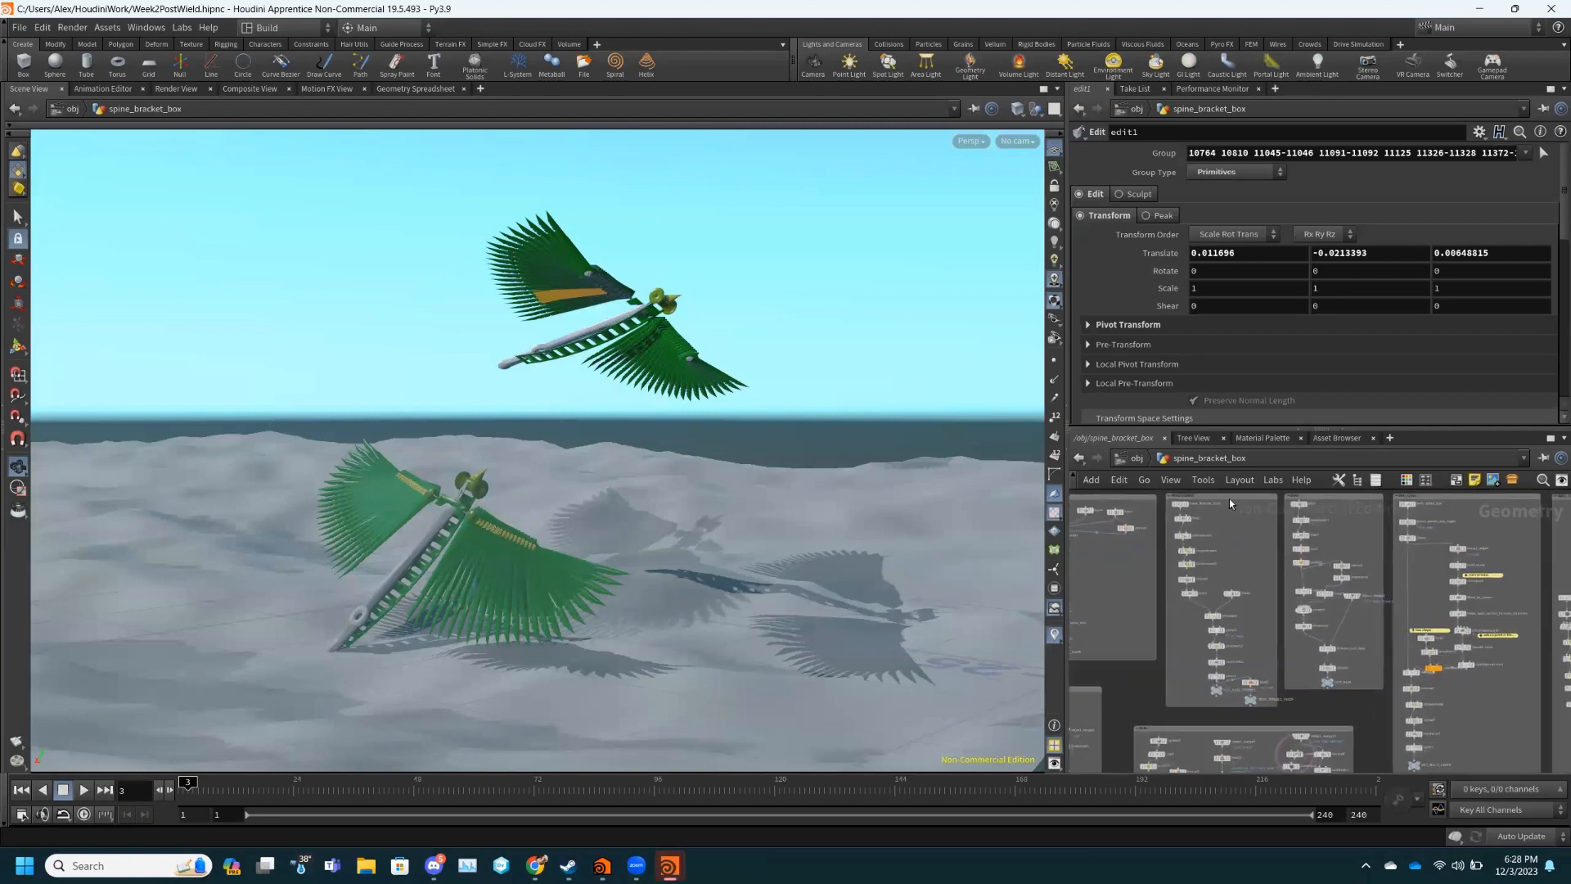
scroll(1213, 499, up, 5)
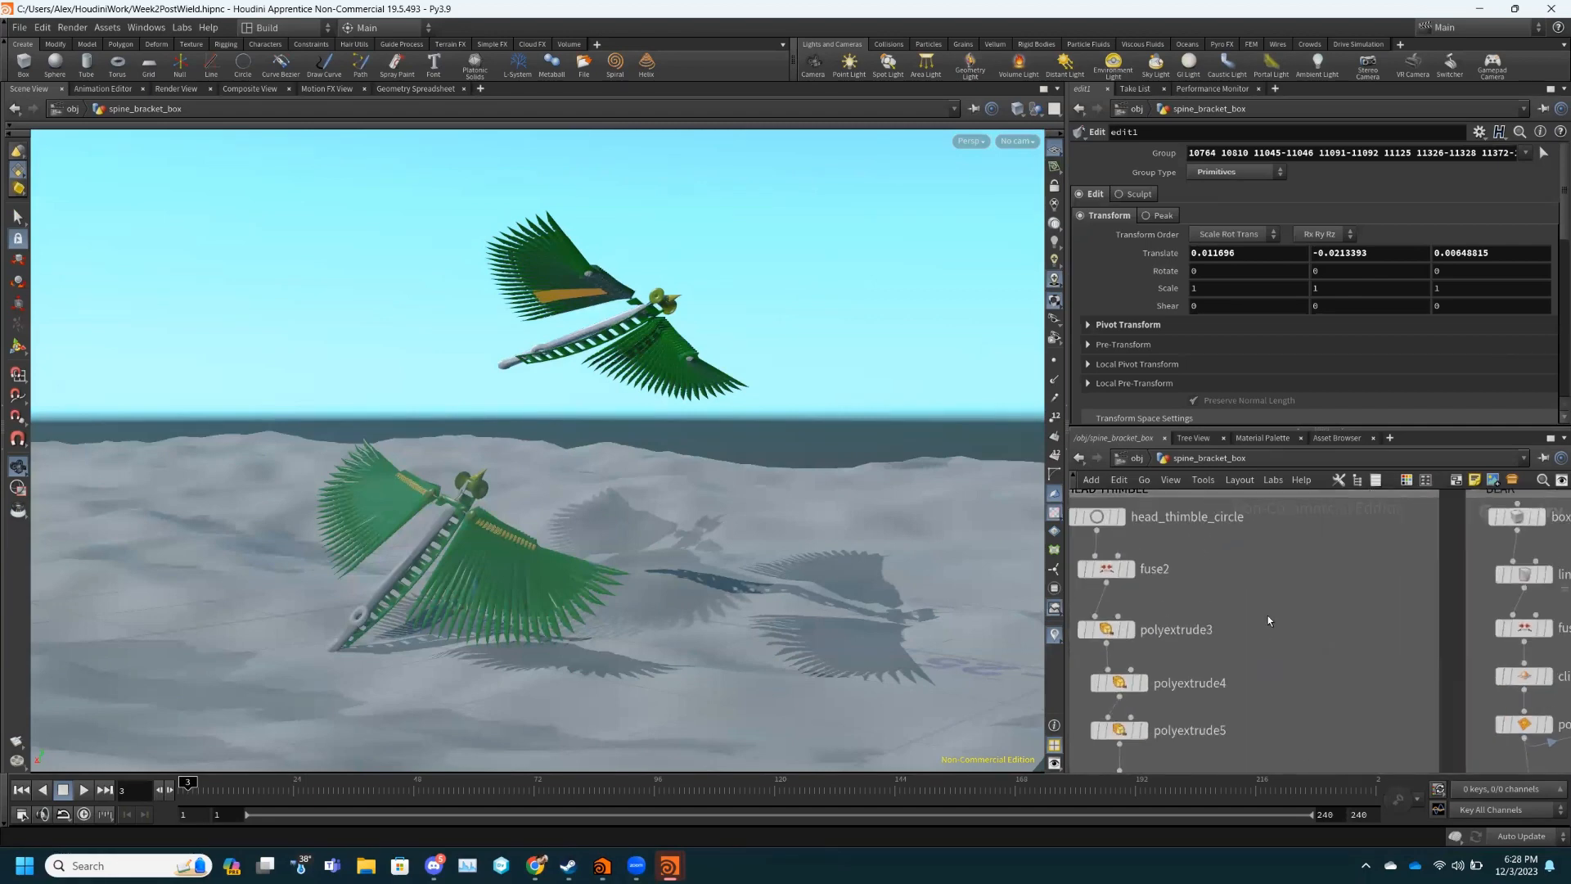
scroll(1297, 645, down, 2)
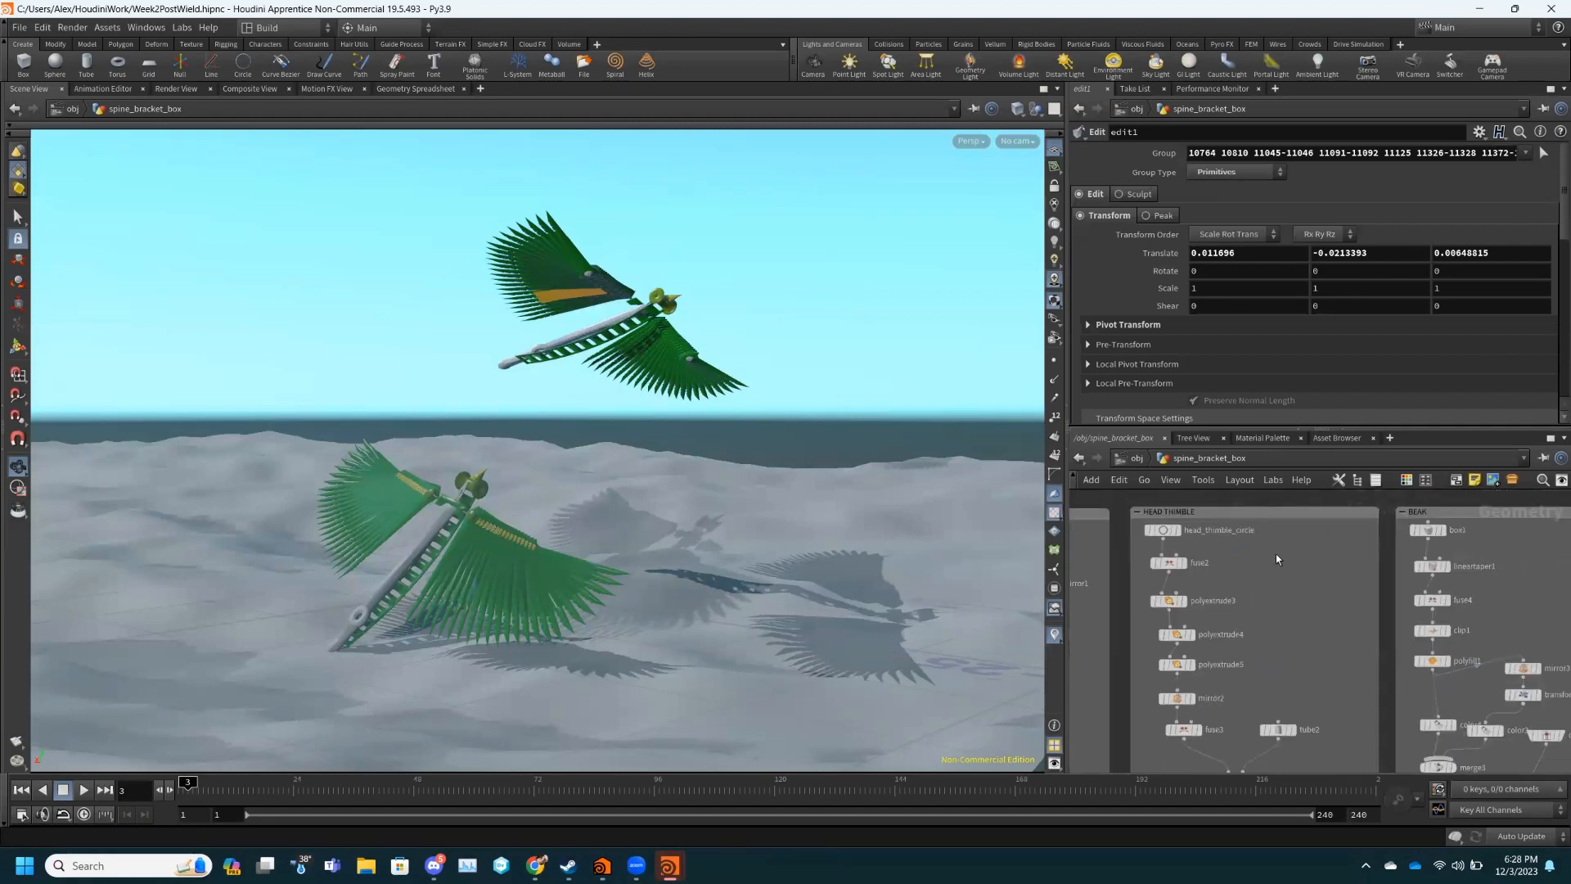
scroll(1308, 563, down, 4)
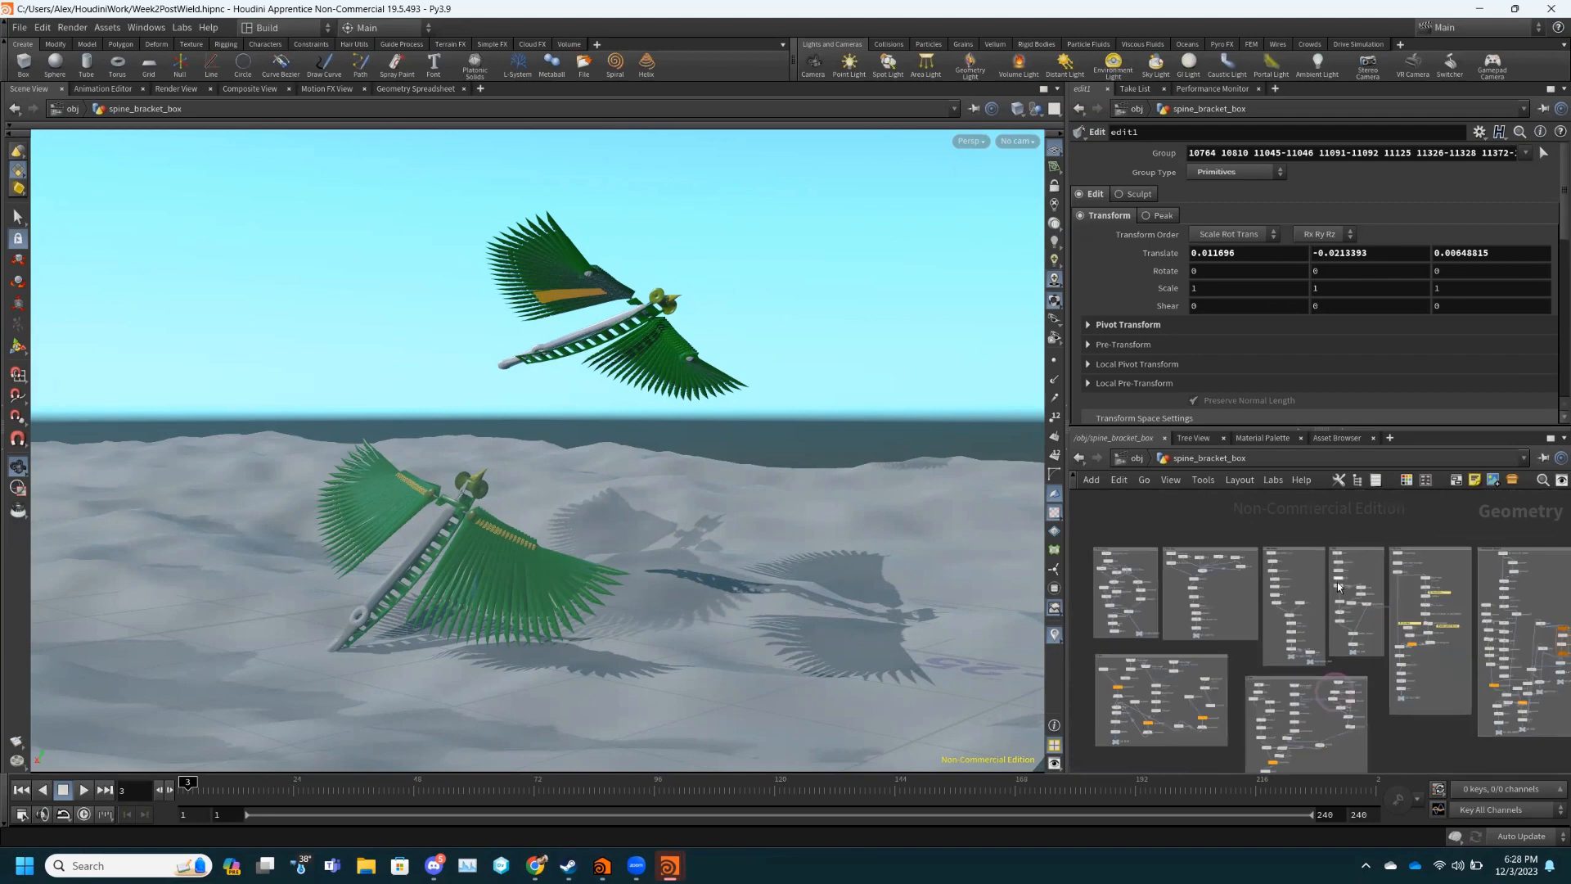
scroll(1113, 575, up, 4)
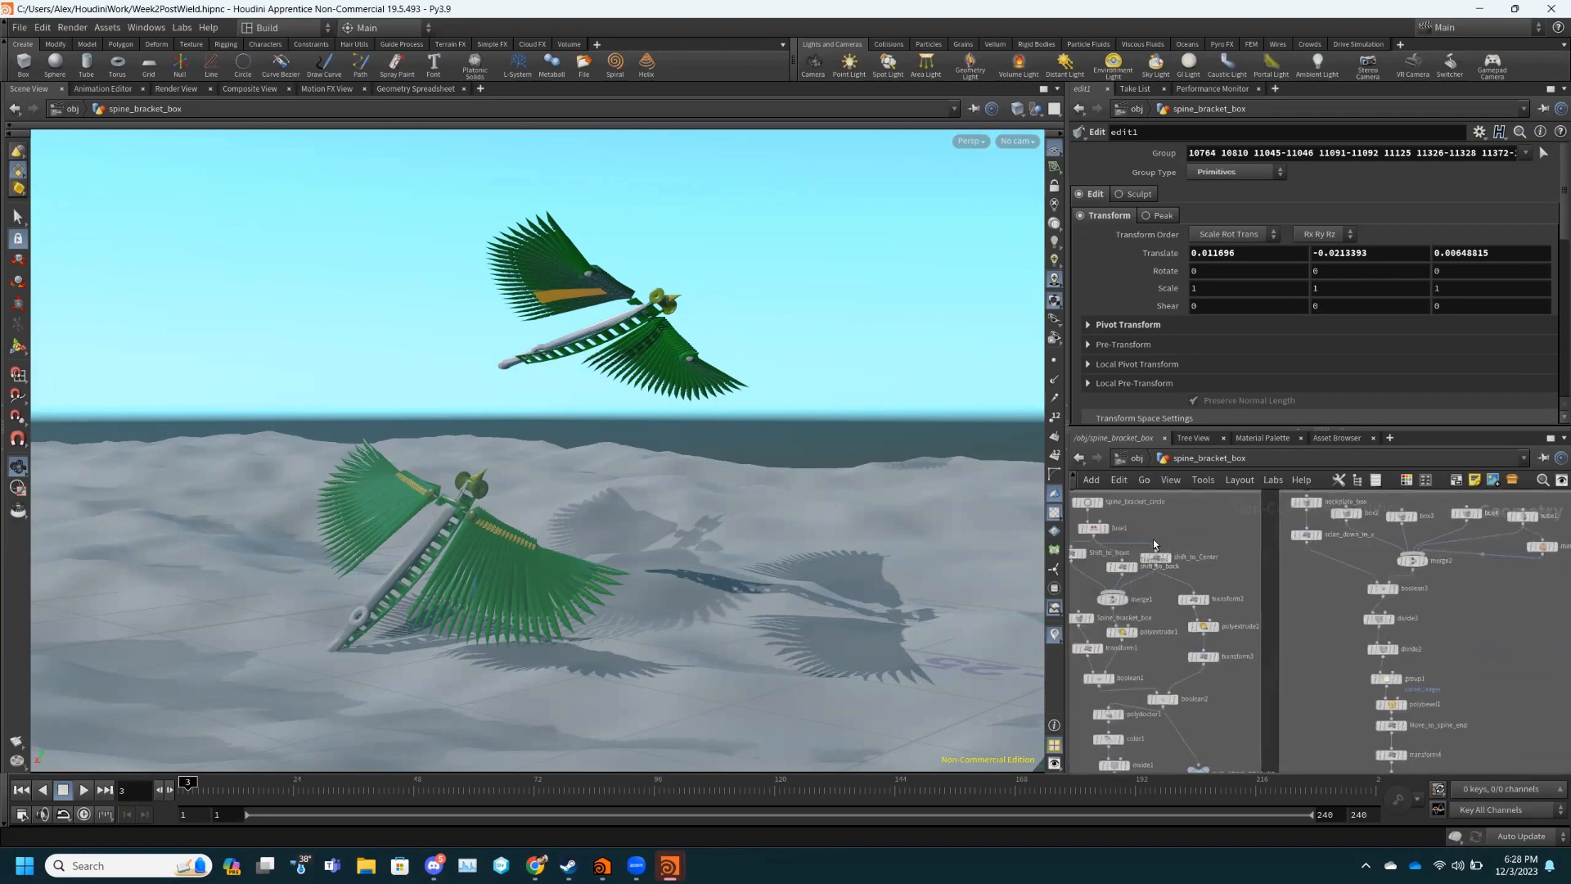
- Inspect the parameters of the shift_to_Center transform and the MERGE_ALL object merge
click(1155, 557)
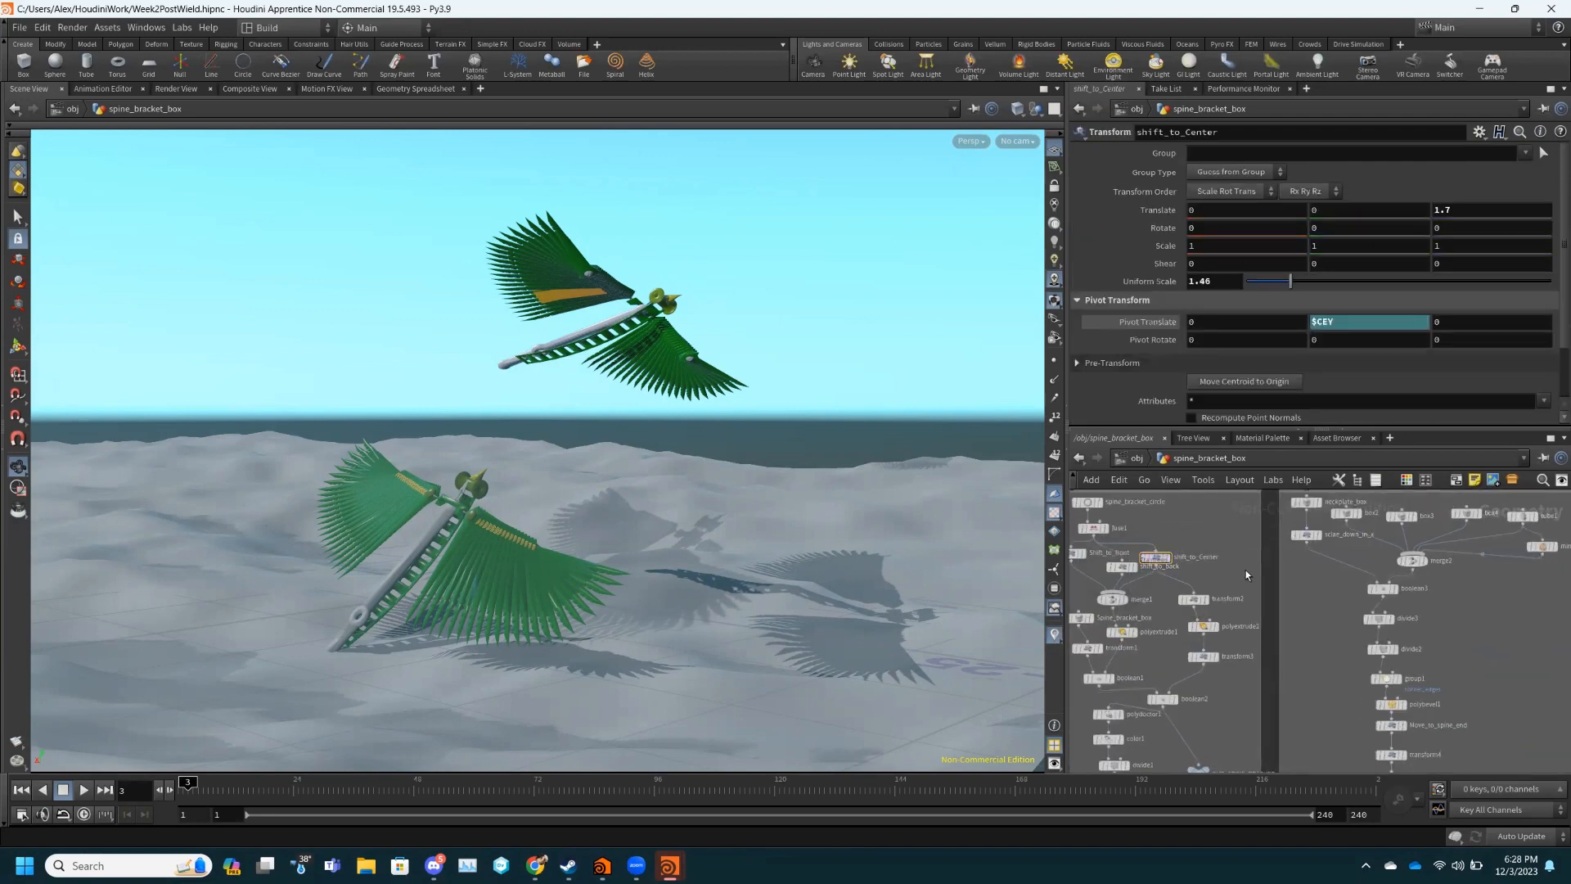
alt+middle_drag(1227, 575, 1555, 612)
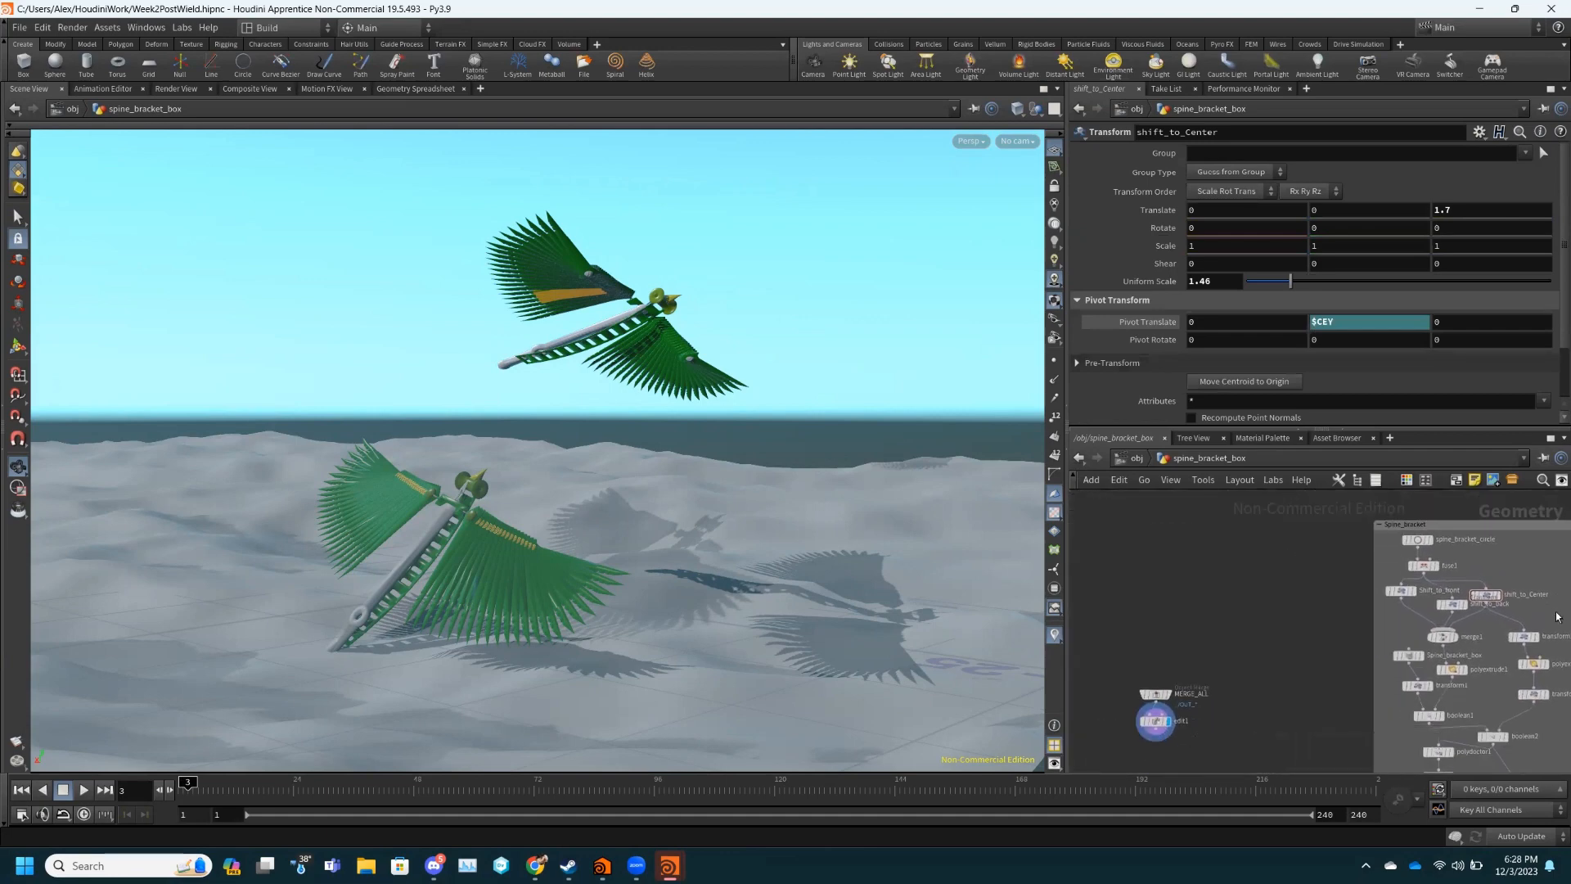
click(1153, 693)
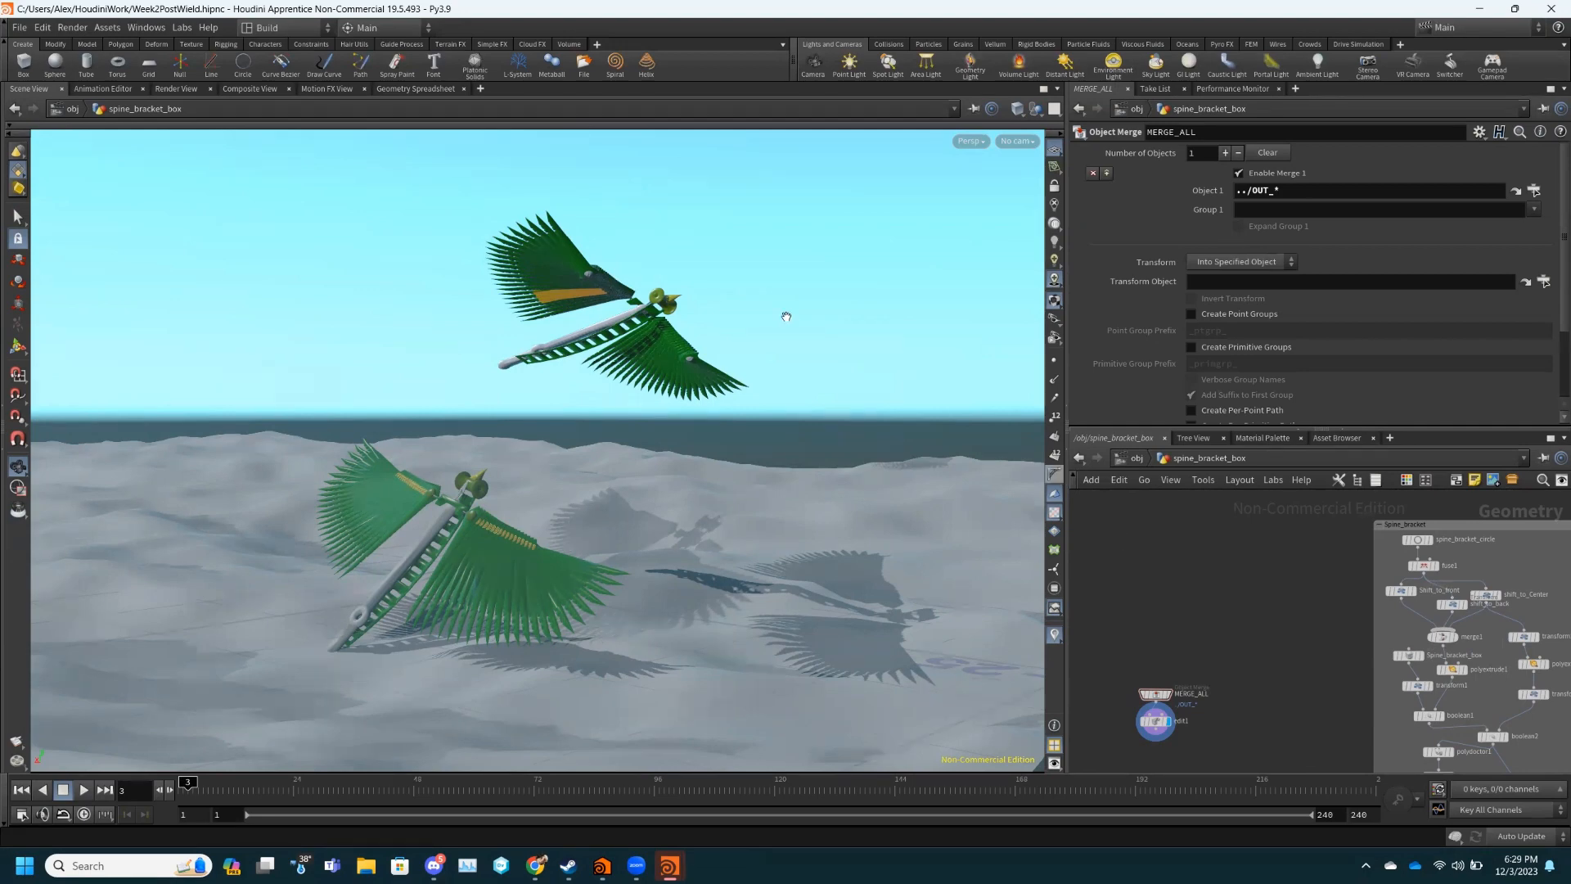
- Open the recent file Seaweeddraft1.hipnc, discarding the changes to Week2PostWield.hipnc
click(19, 30)
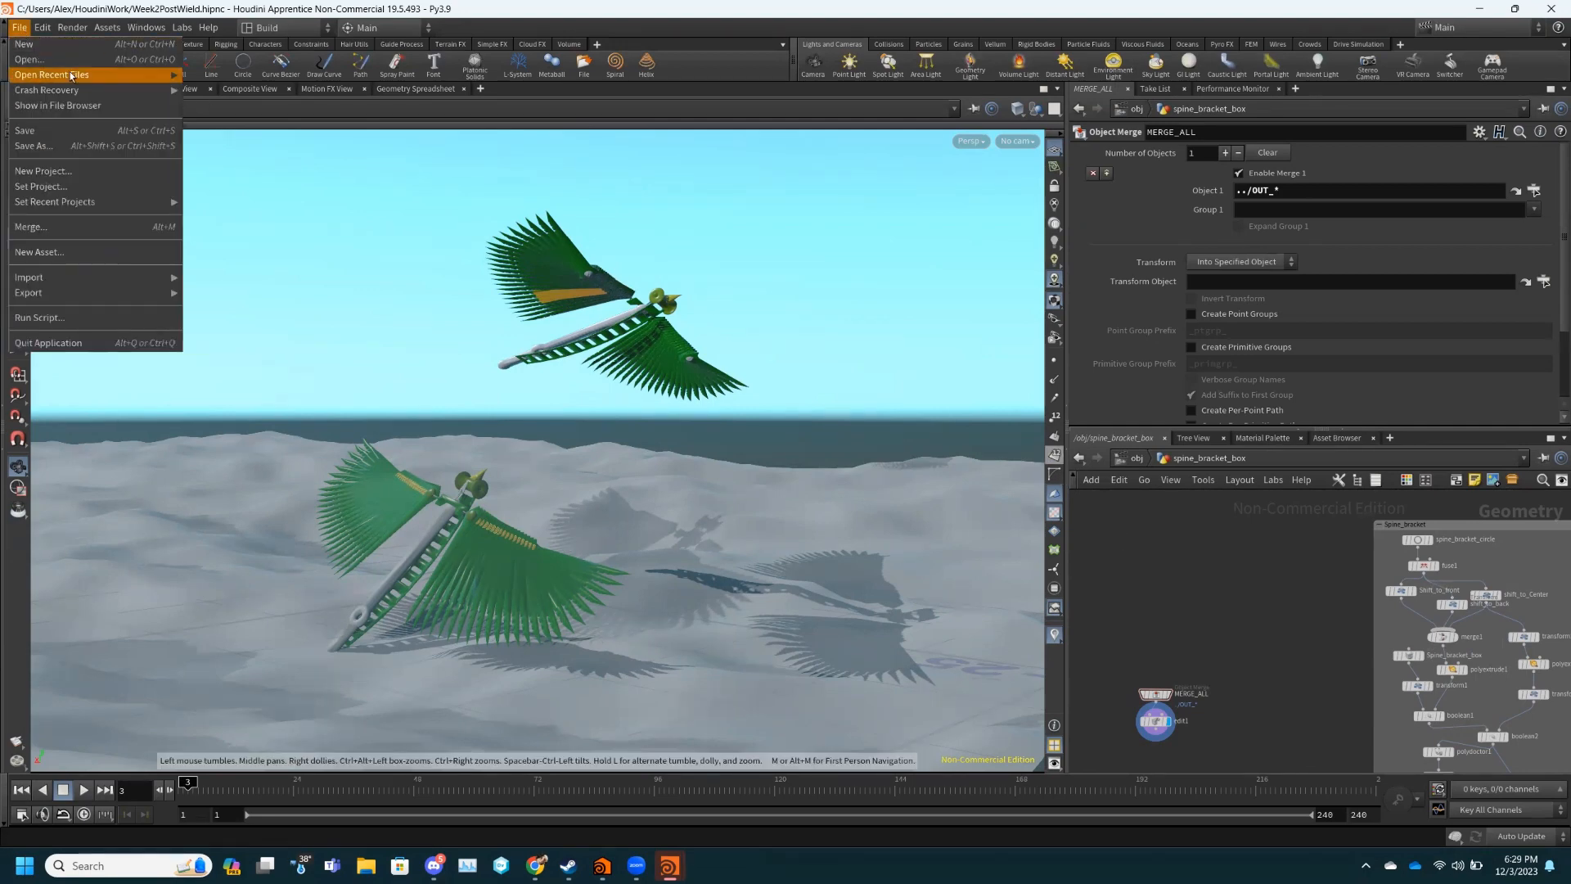
mouse_move(98, 74)
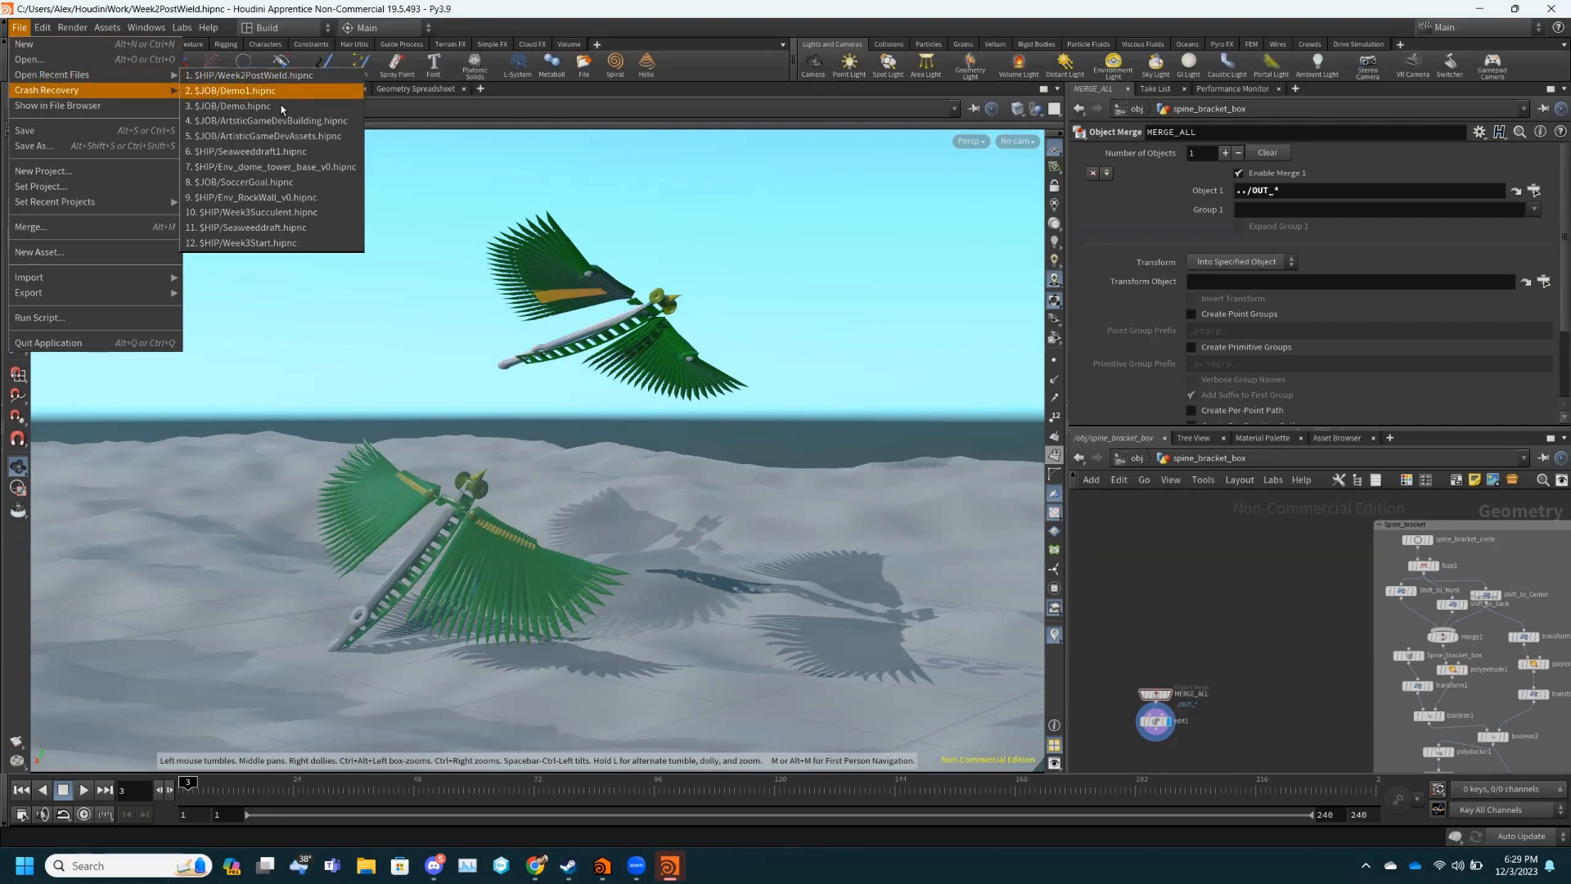
click(313, 153)
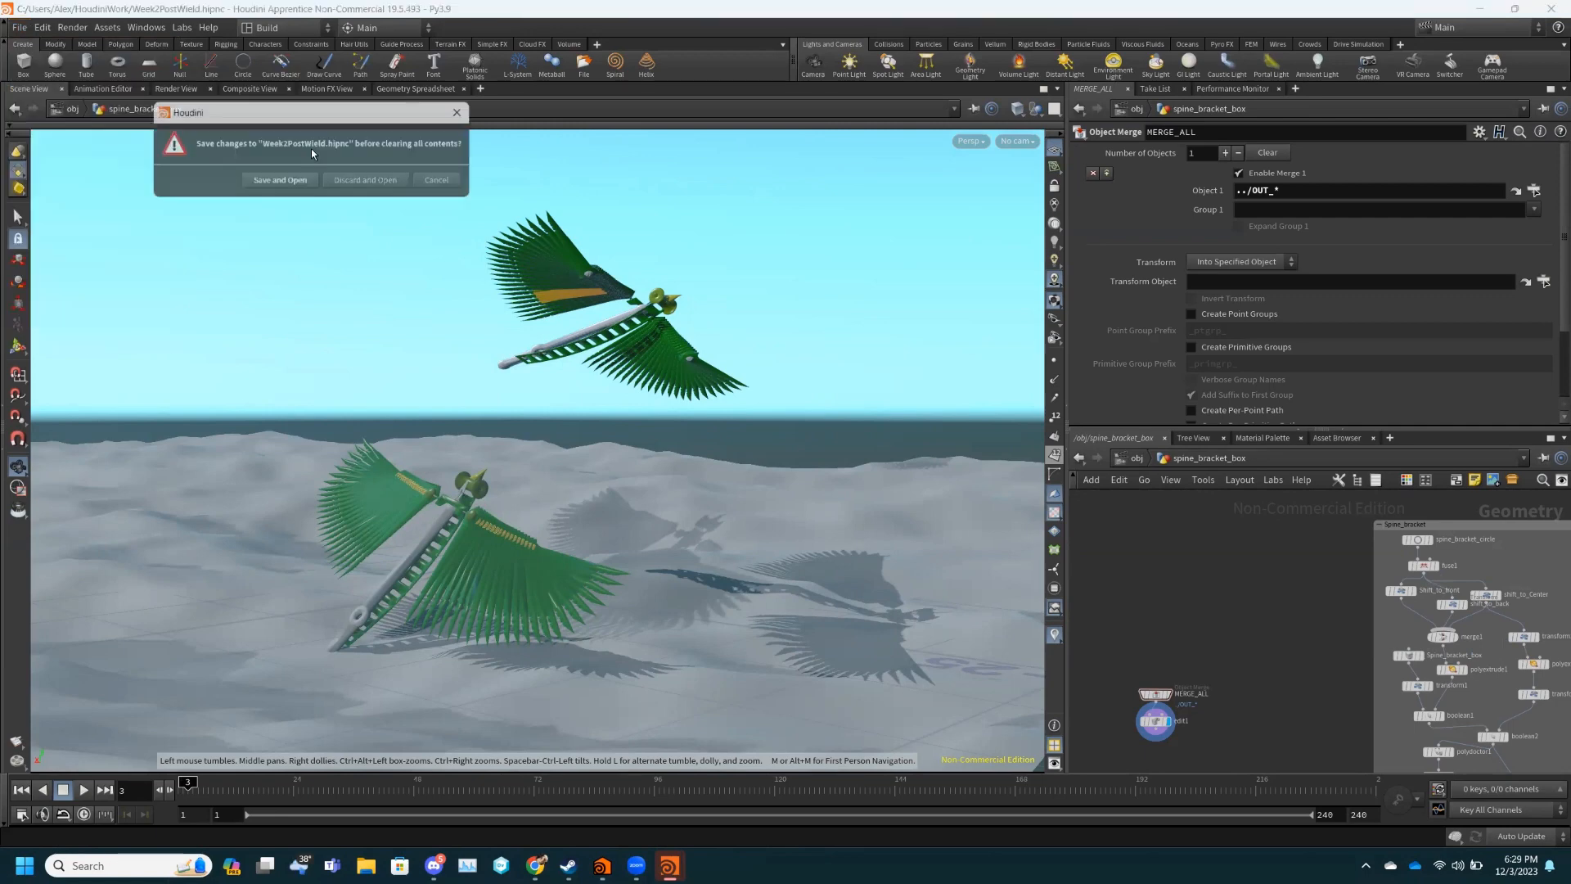
click(351, 181)
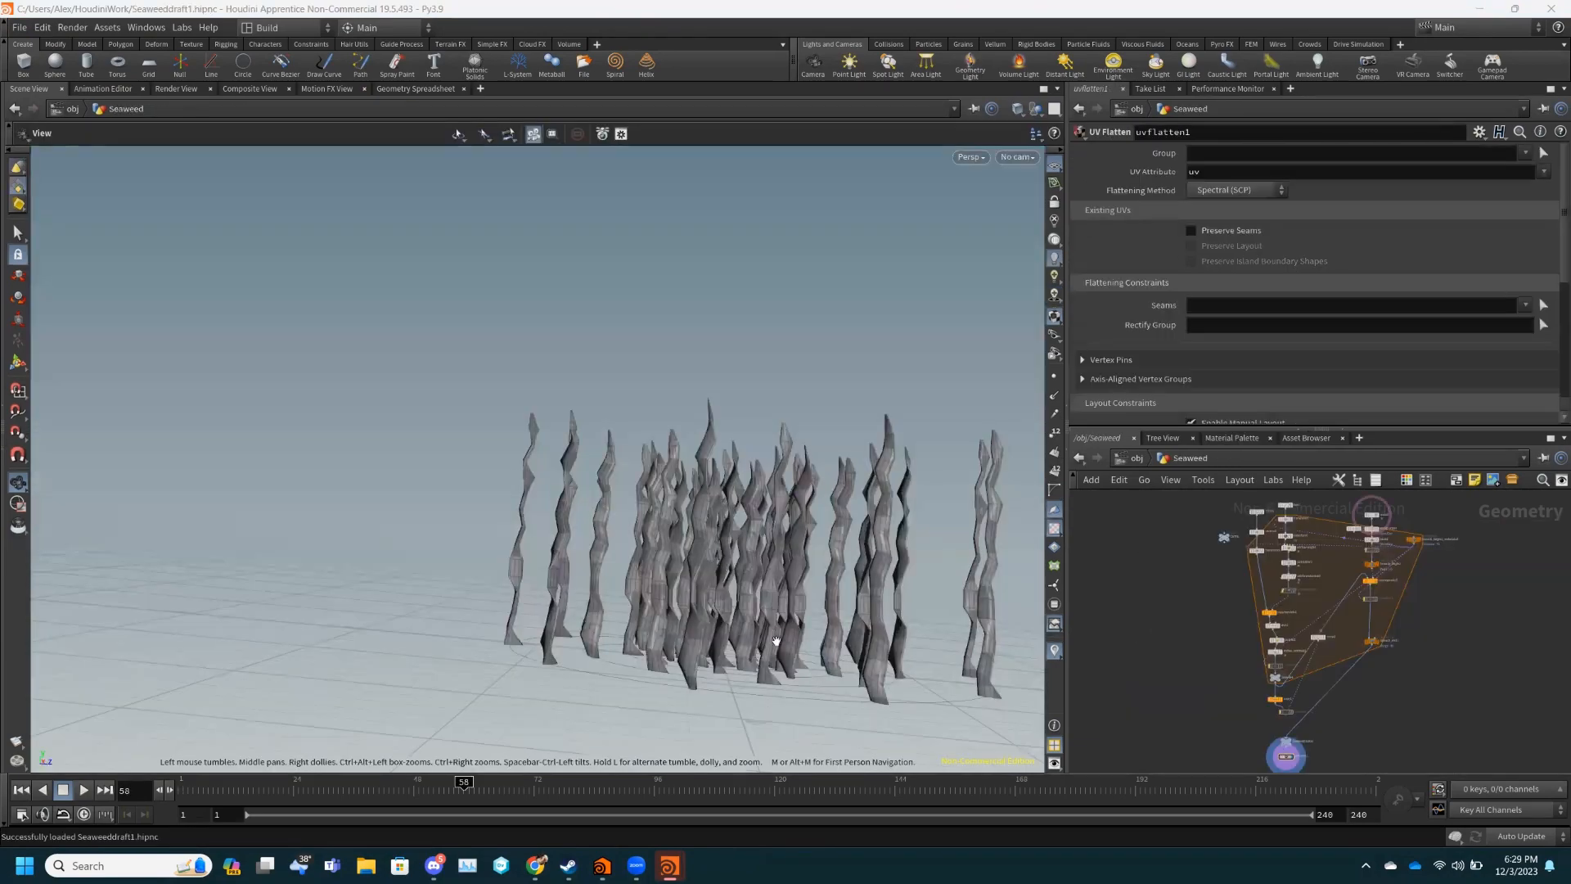
- Examine the seaweed geometry and the blast2 and foreach_begin1_metadata1 nodes in its network
drag(1022, 612, 851, 654)
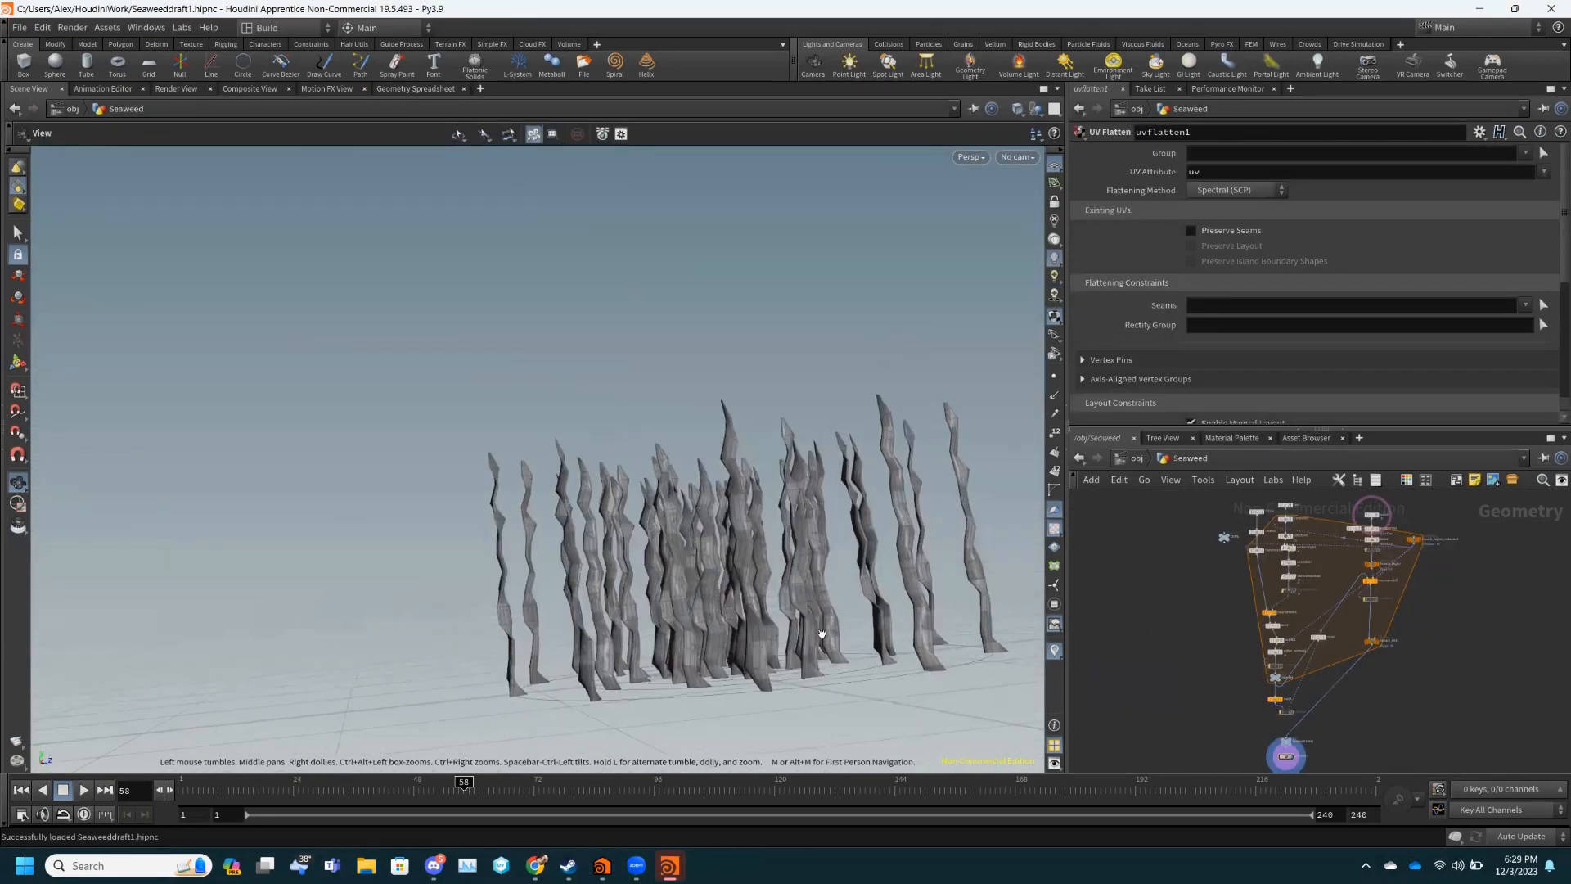
scroll(1459, 687, up, 3)
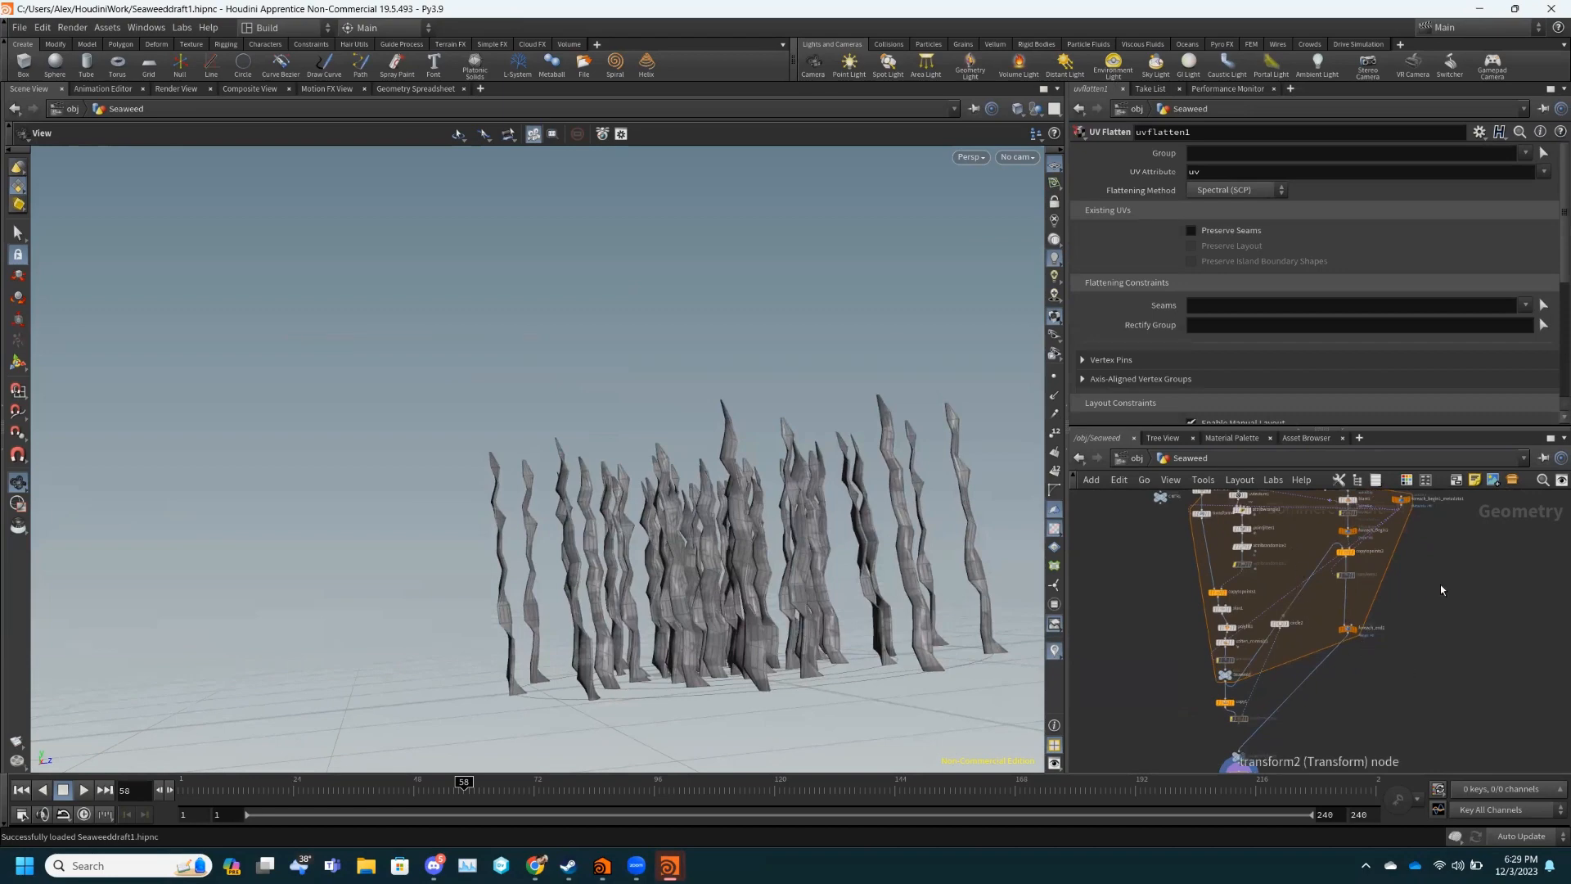
click(1349, 514)
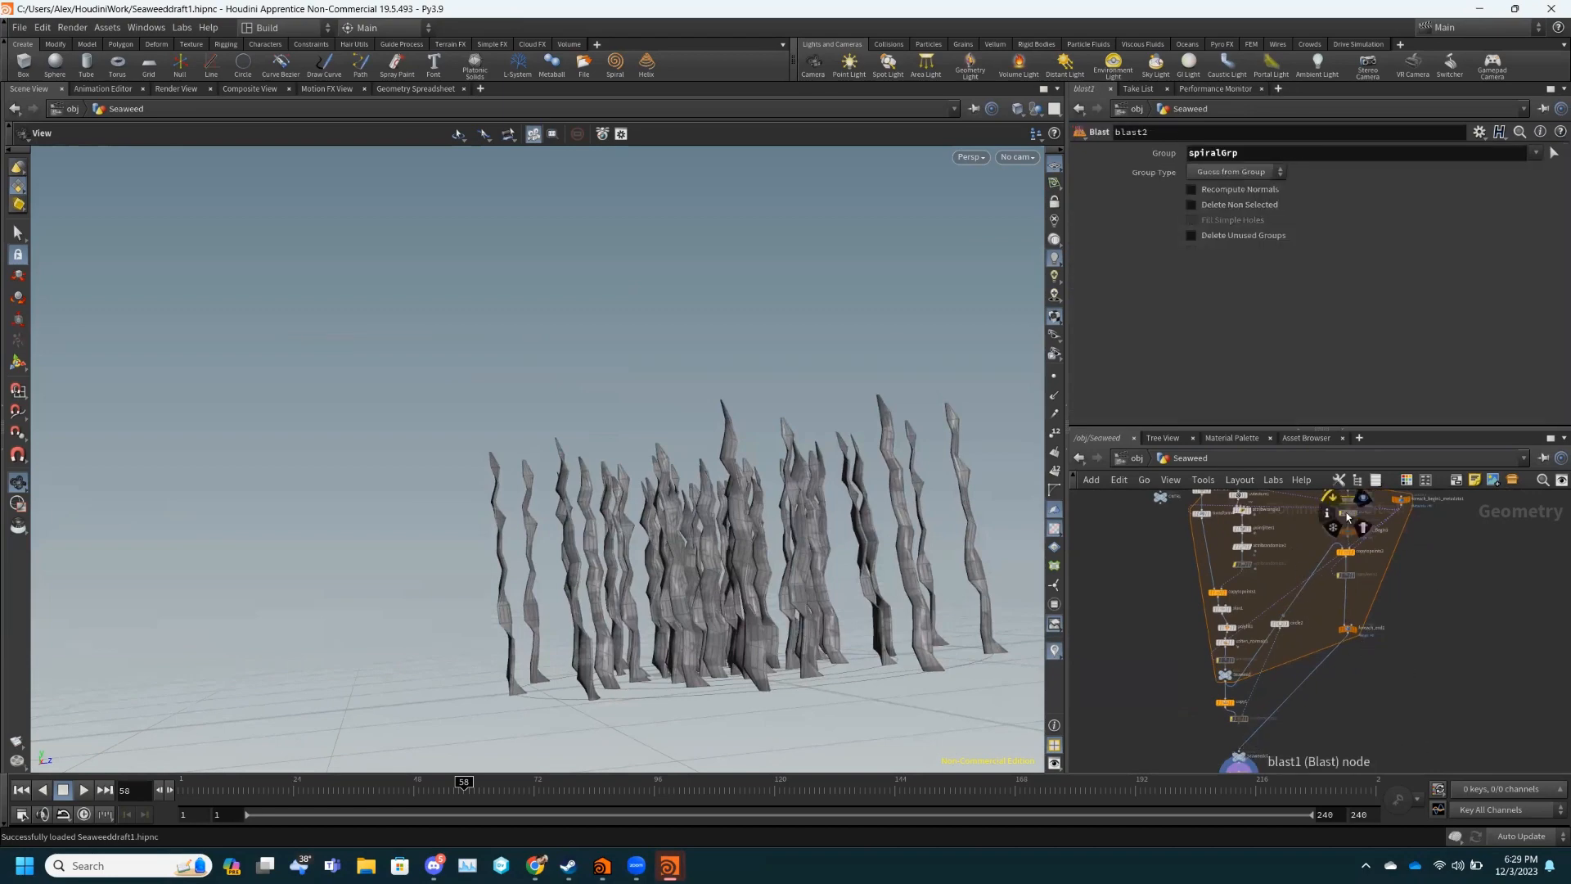
scroll(1333, 540, up, 5)
scroll(1318, 560, down, 3)
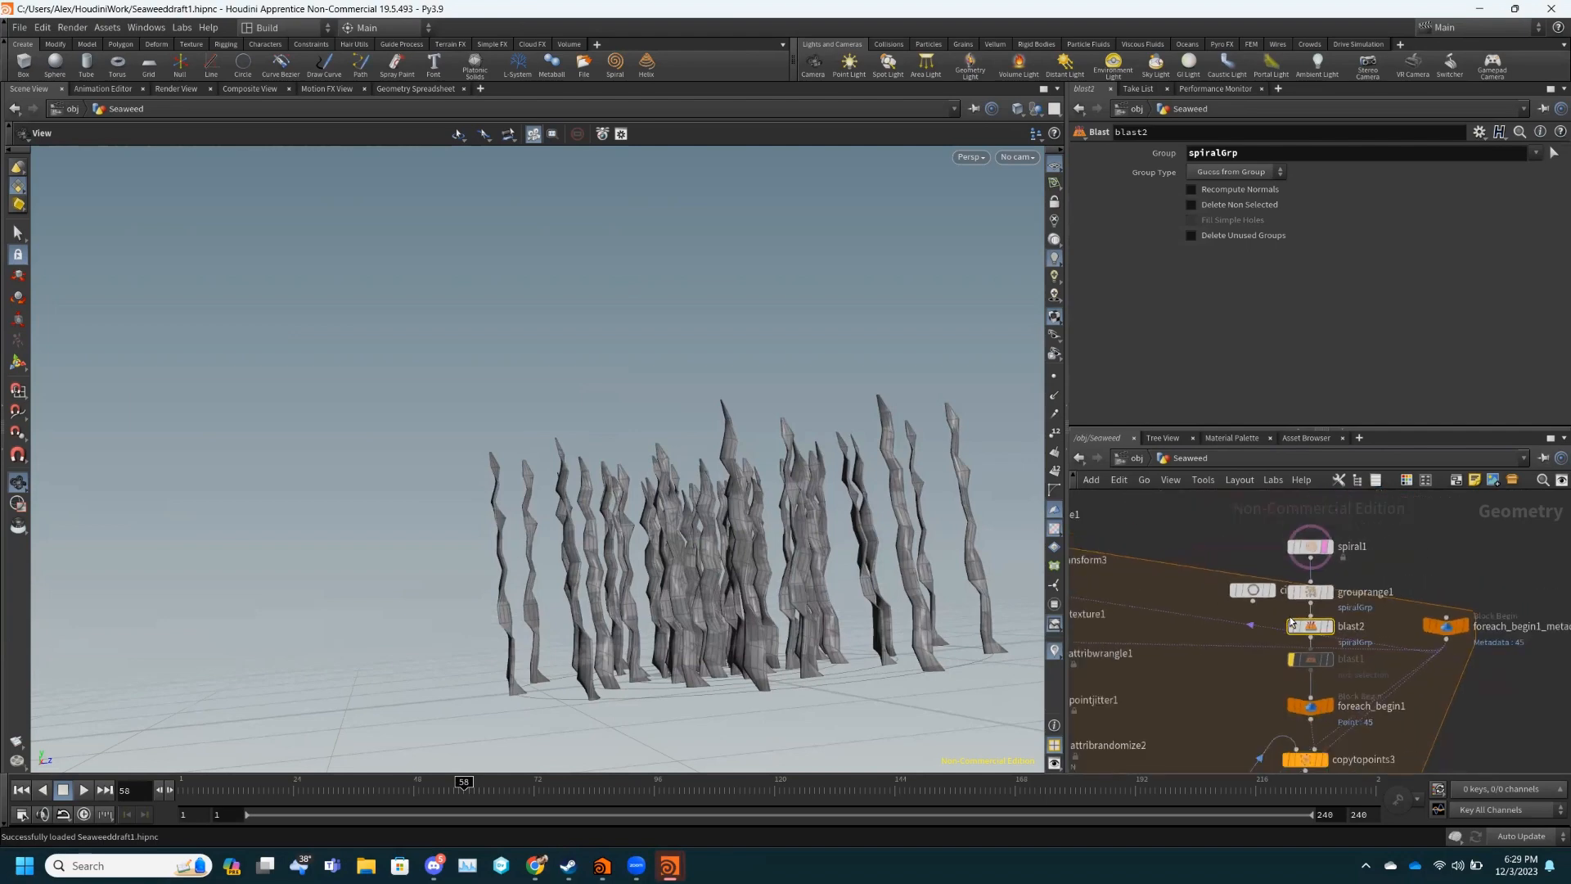
click(1438, 627)
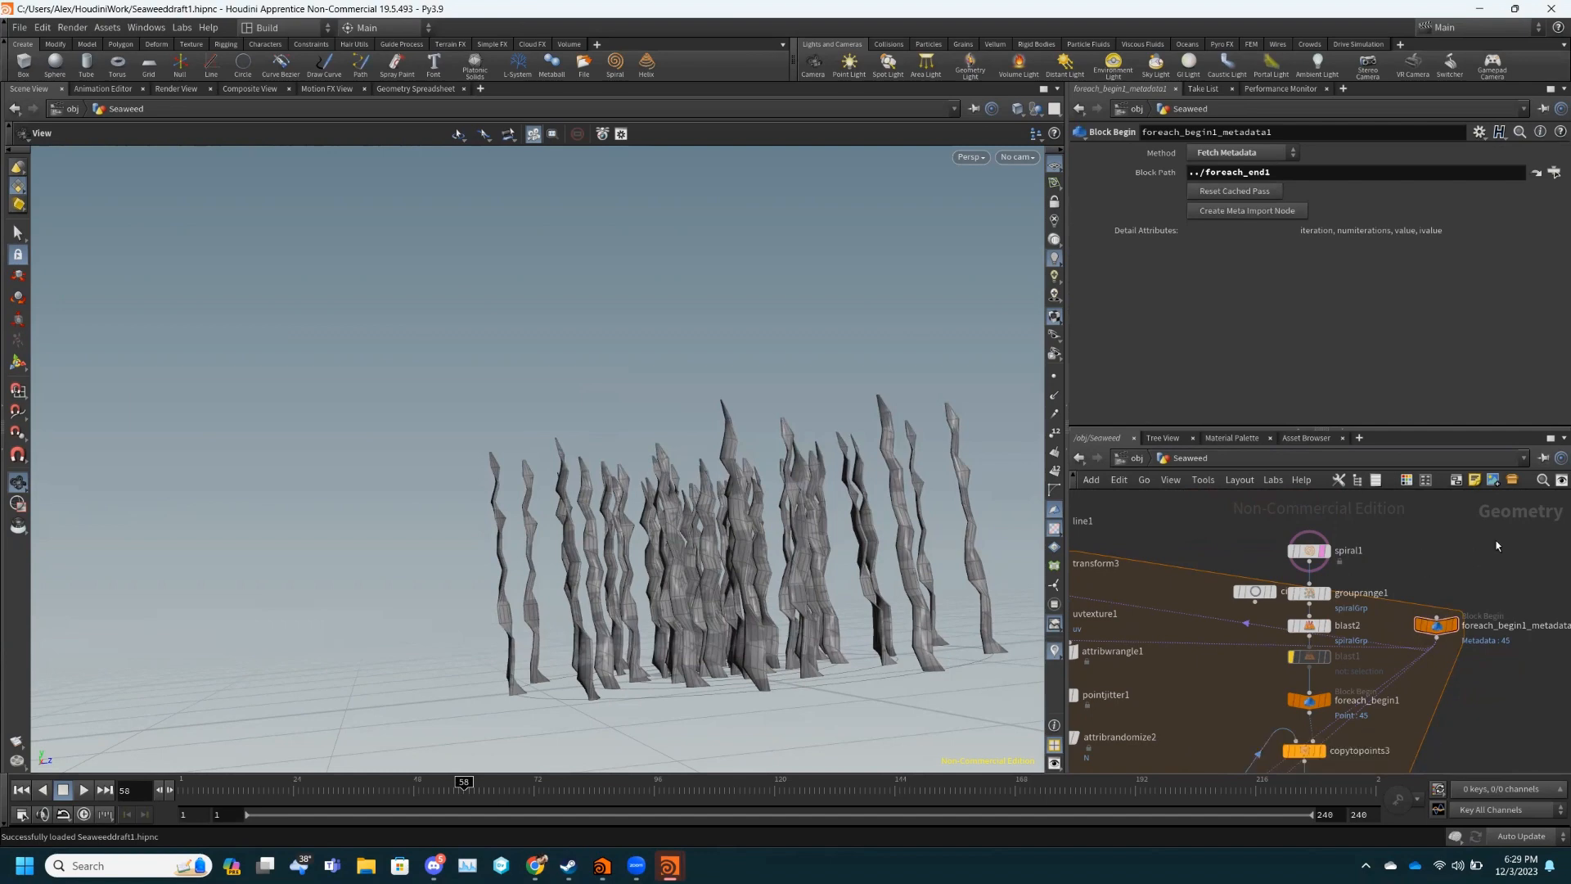
alt+middle_drag(1415, 556, 1543, 446)
- Try to adjust the second point of attribwrangle1's shape ramp, and undo the ramp change
click(1200, 540)
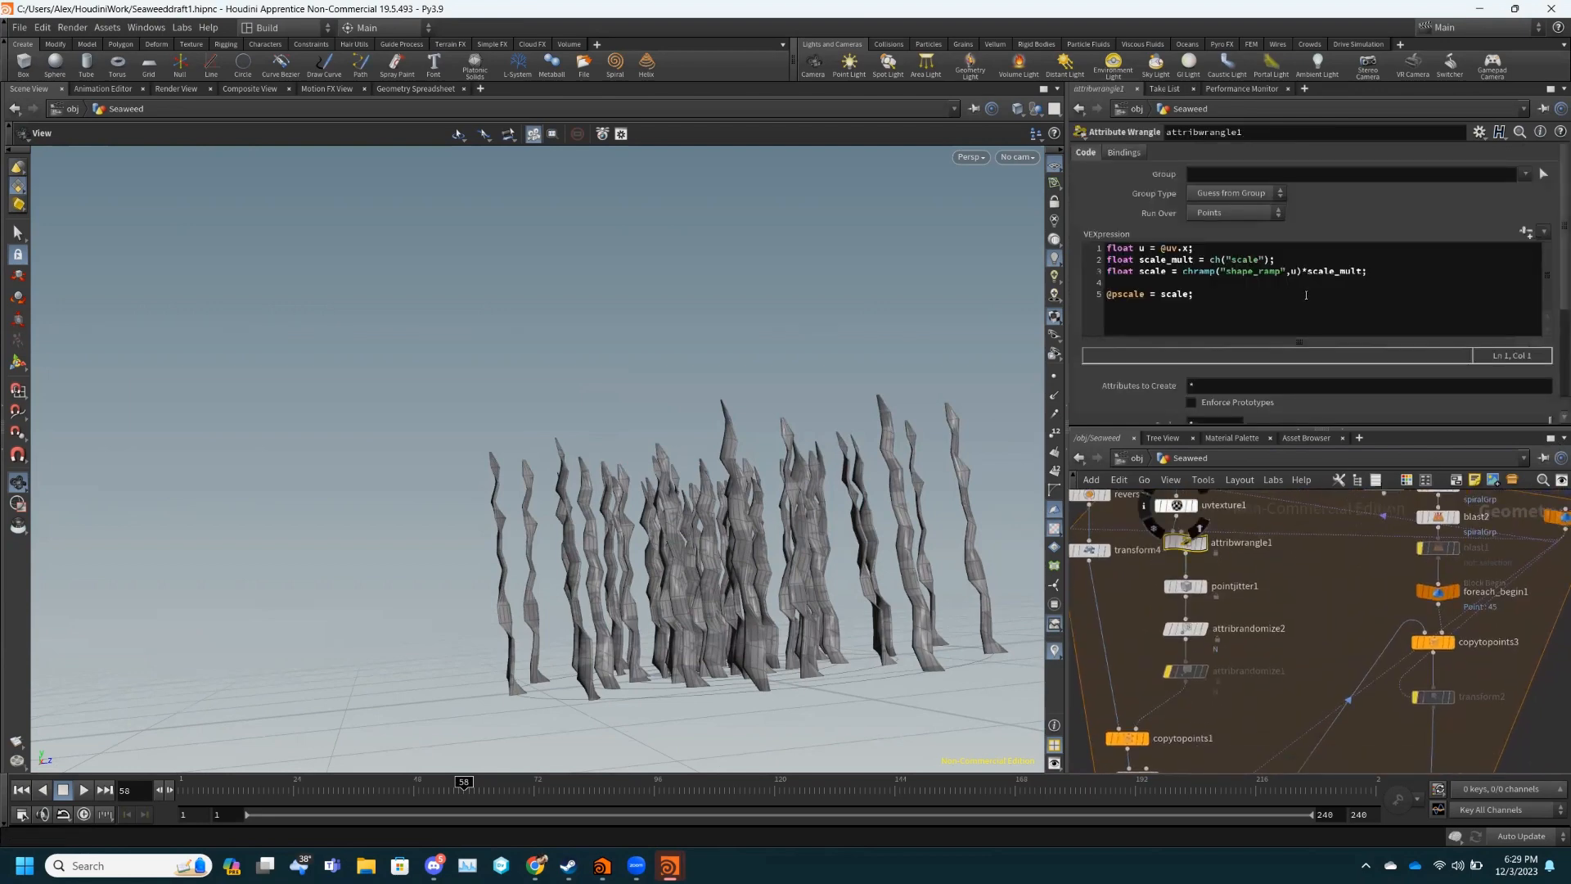
scroll(1138, 352, down, 3)
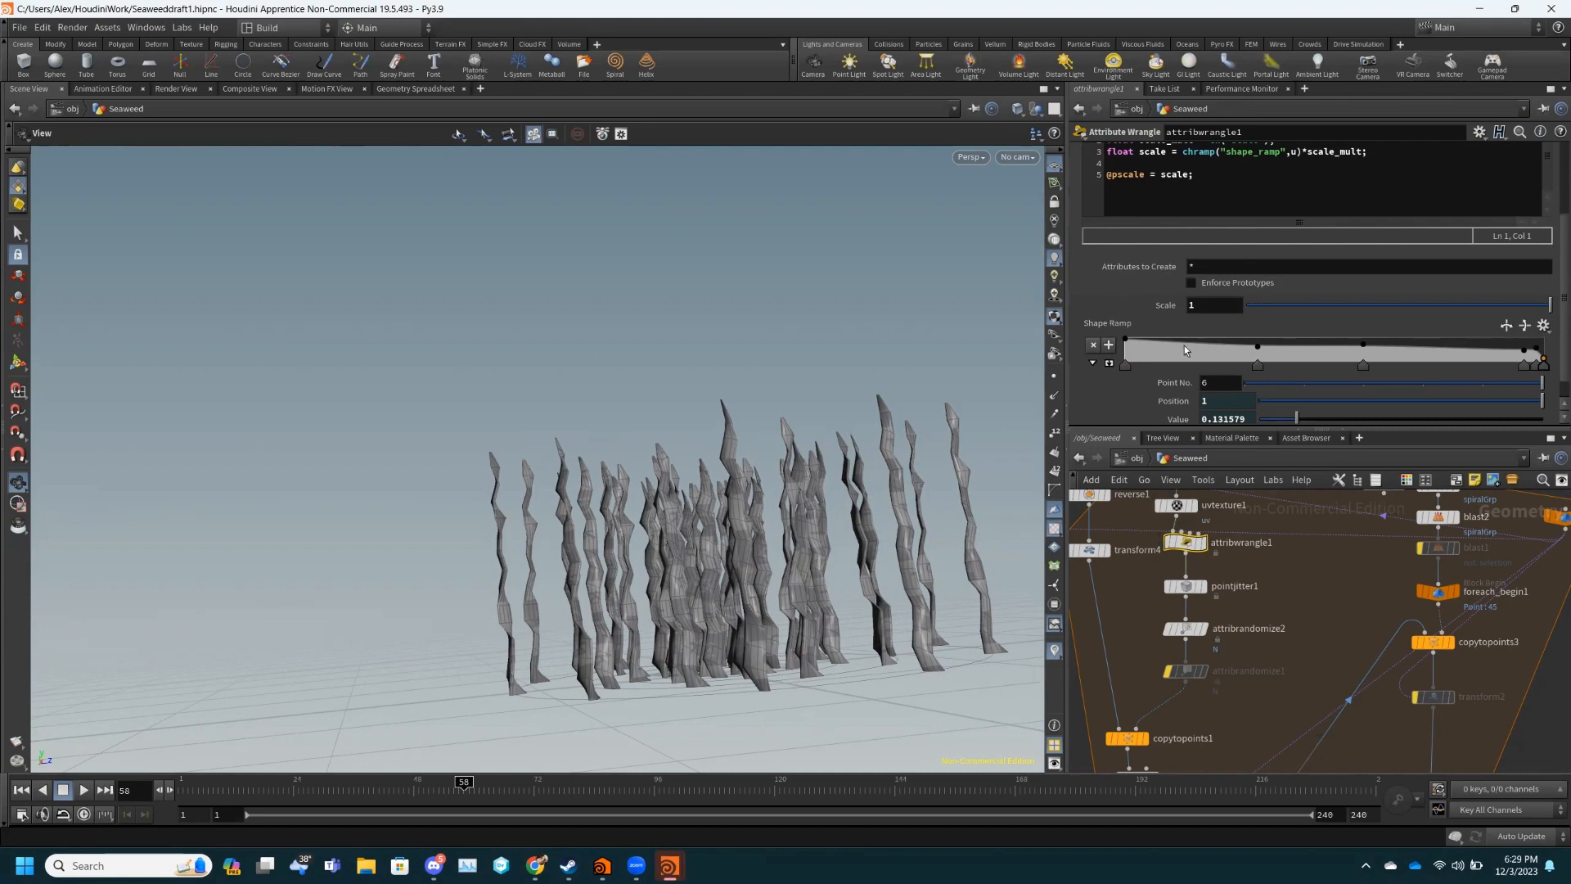
click(1258, 348)
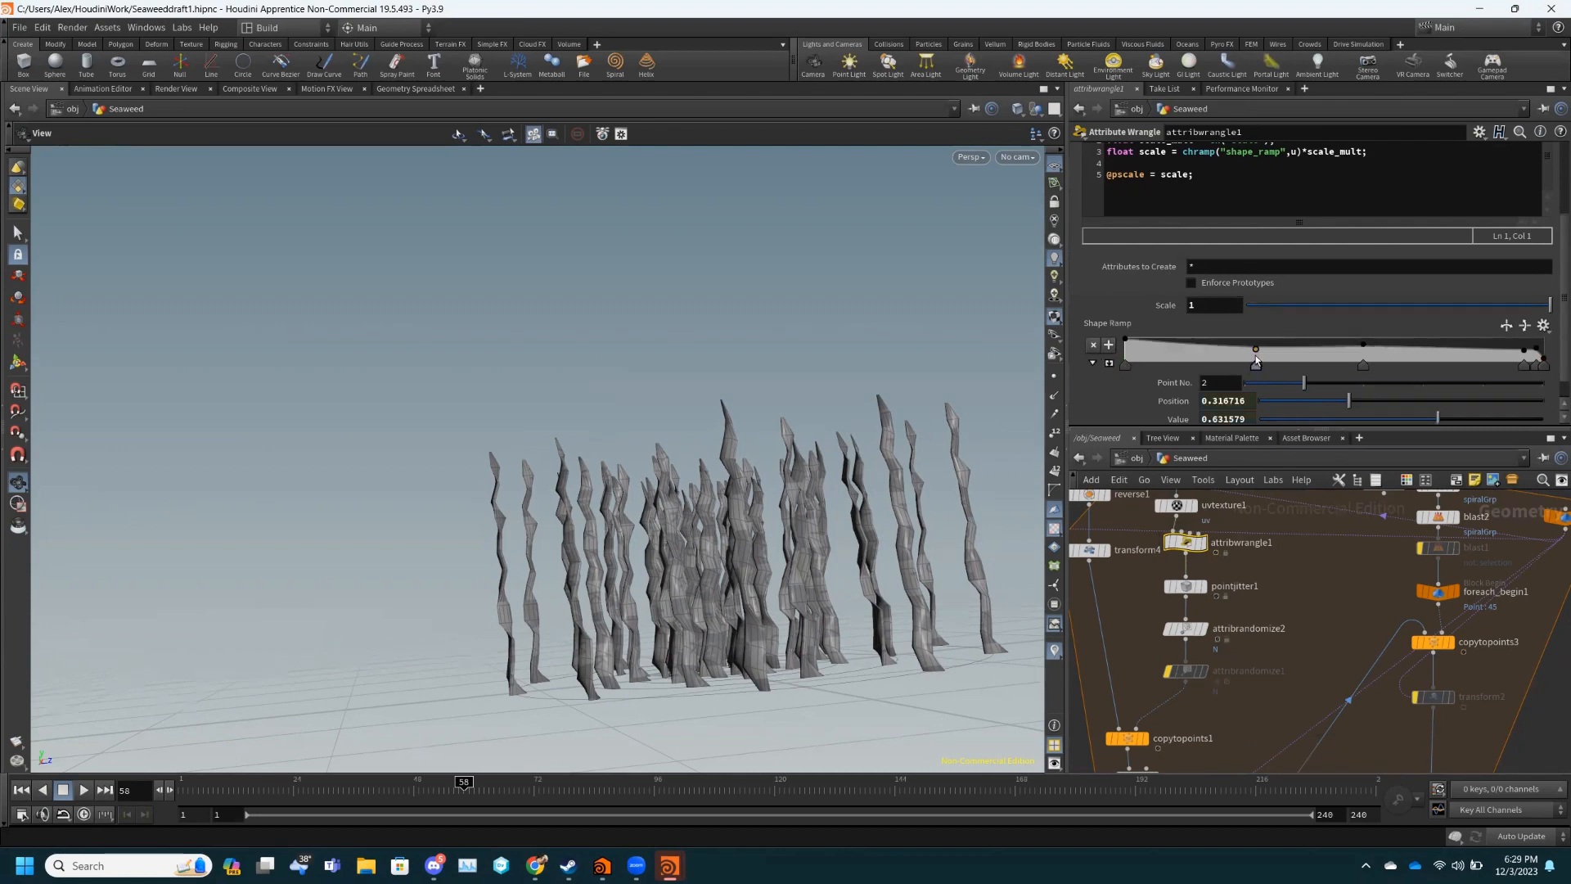
key(ctrl+z)
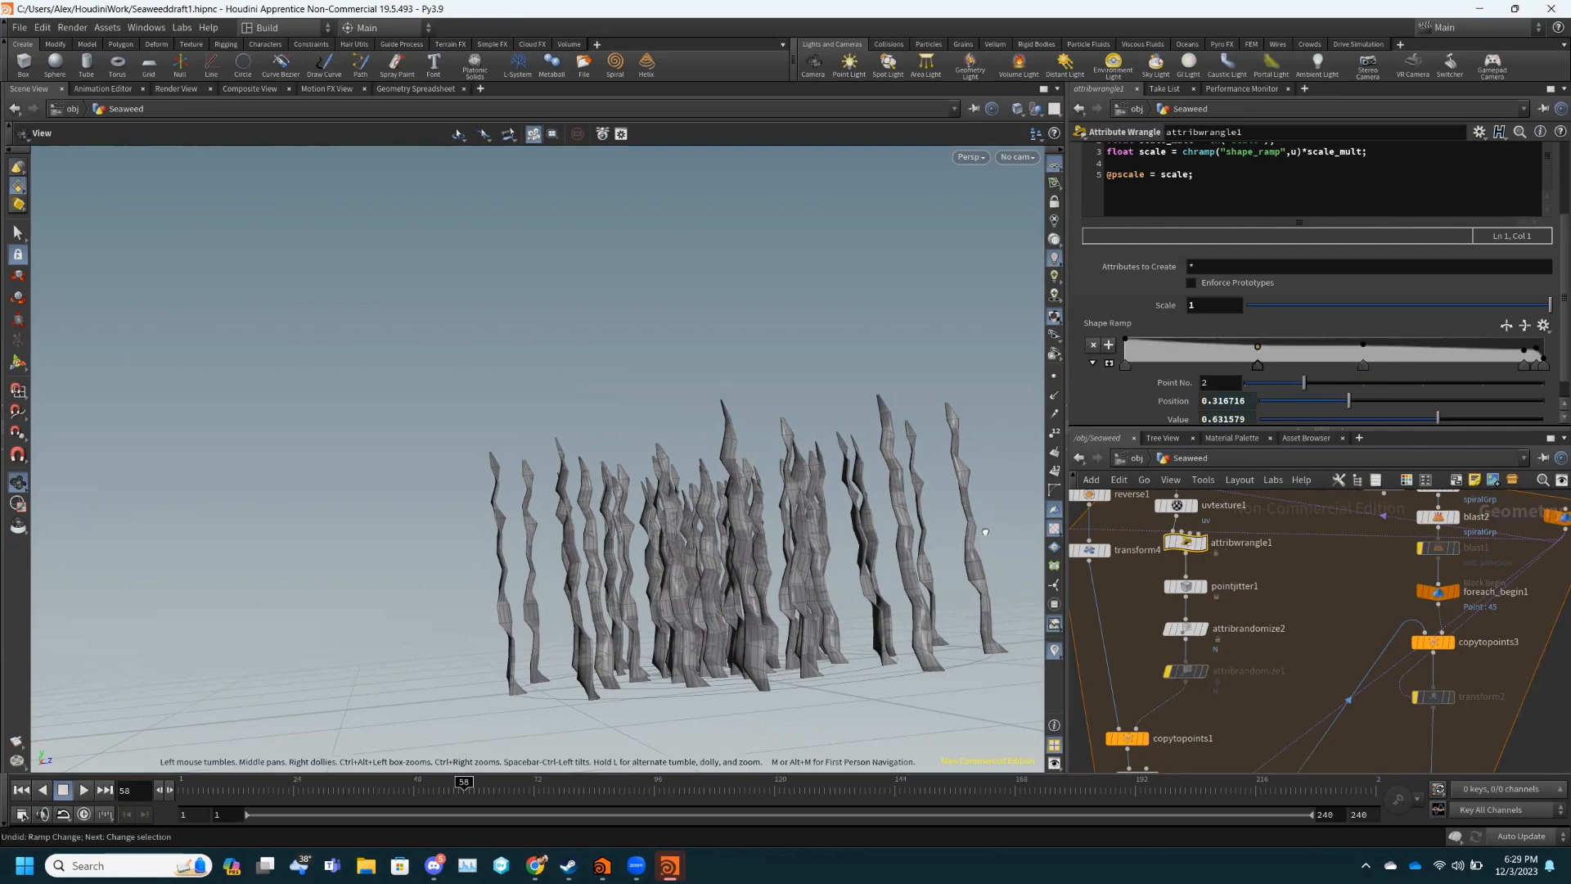
drag(980, 470, 871, 521)
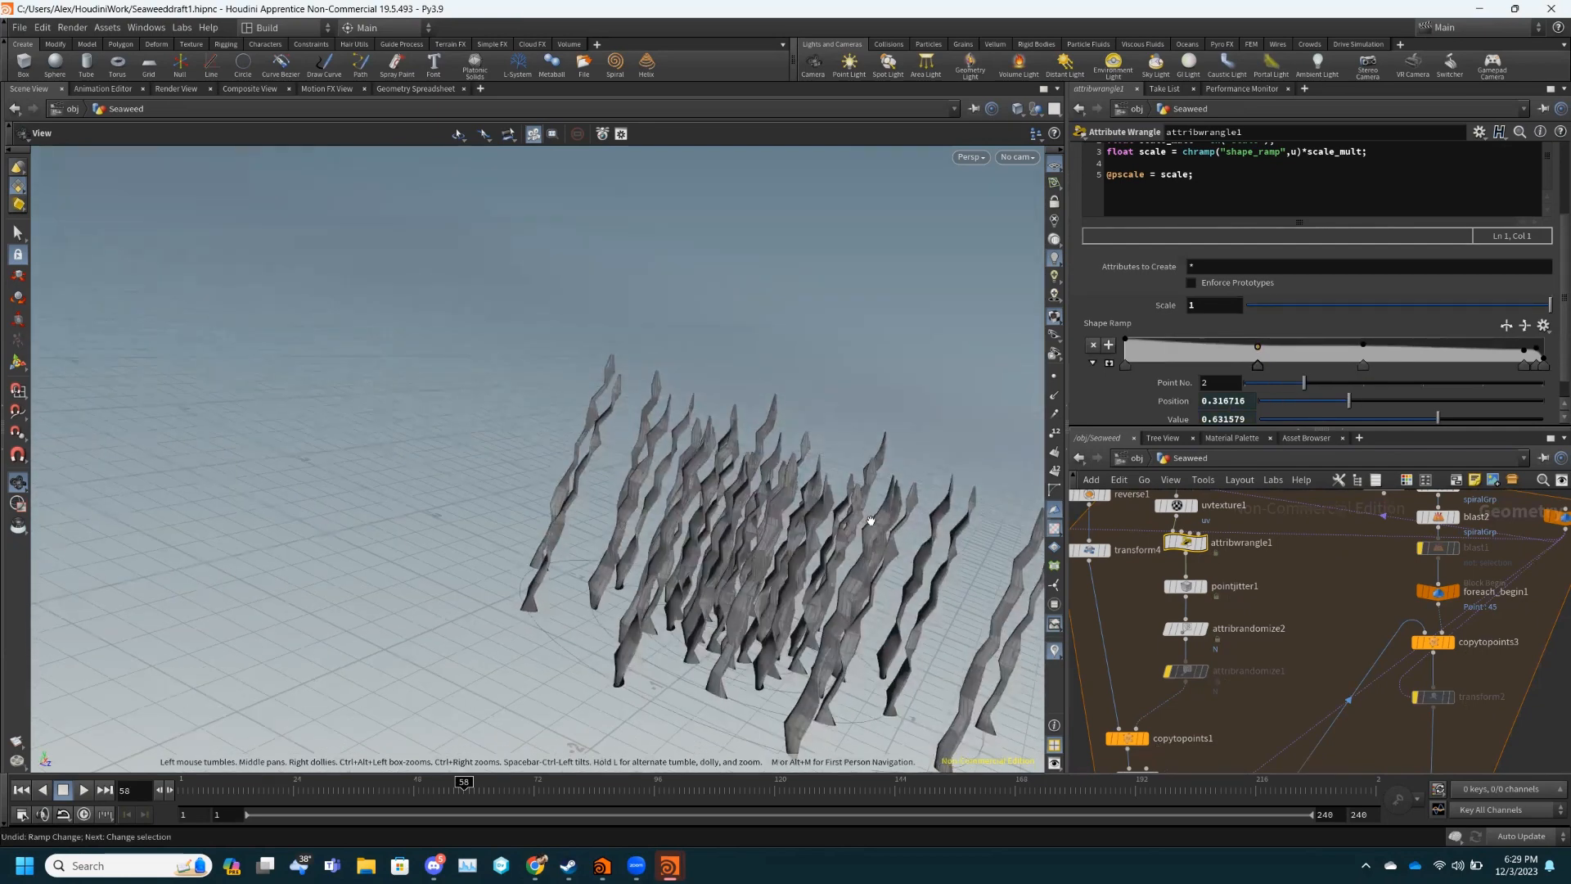
- Inspect the Y rotation expression of the transform4 node, then switch the field back to its evaluated value
click(1089, 550)
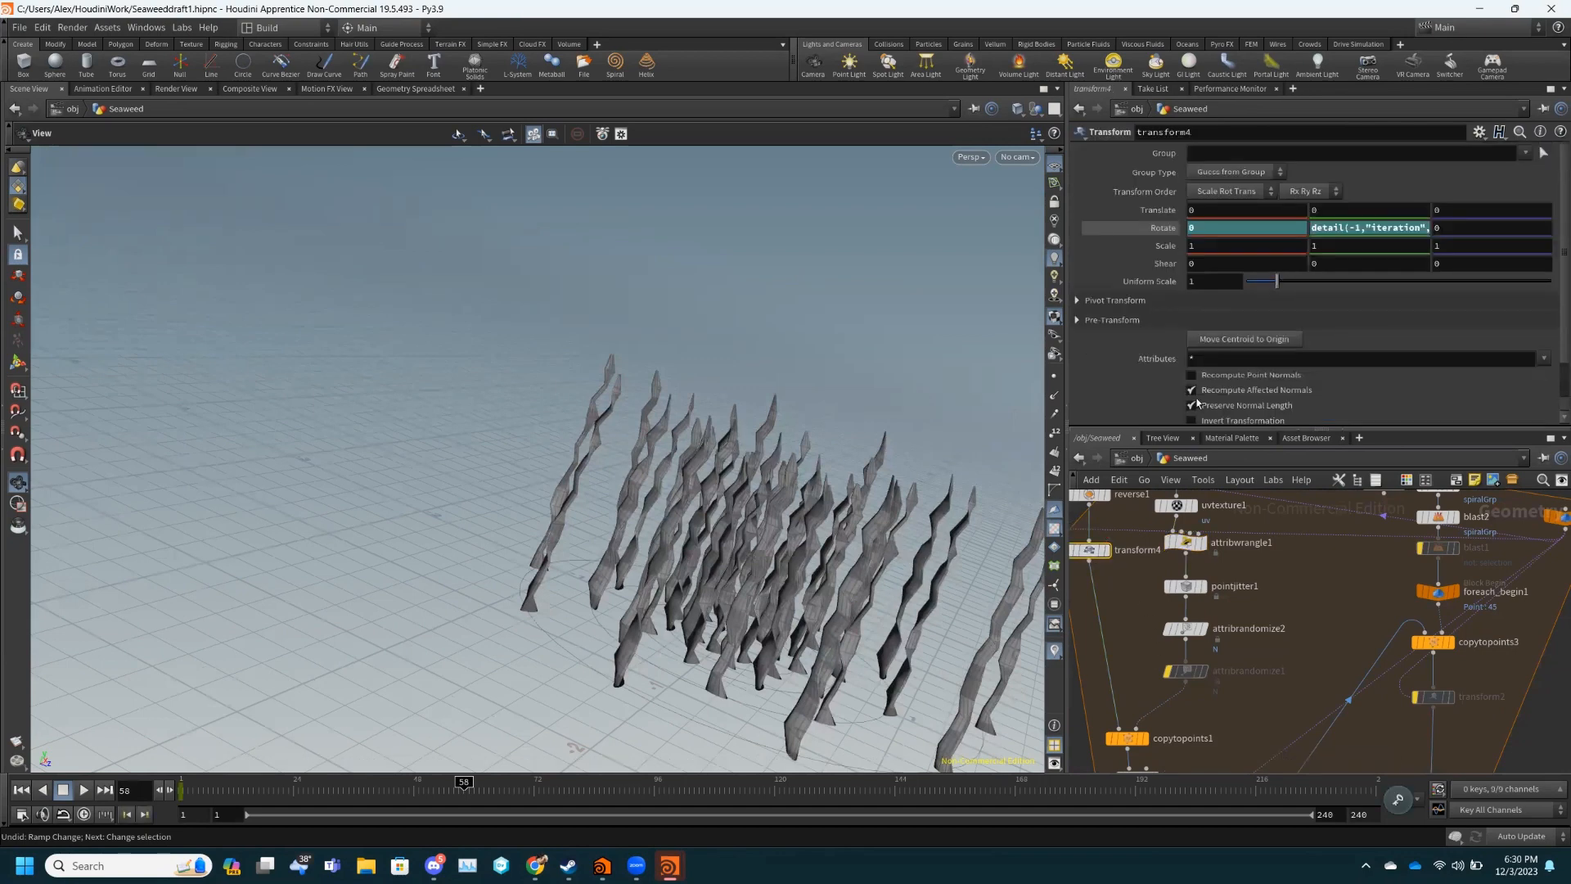
click(1346, 229)
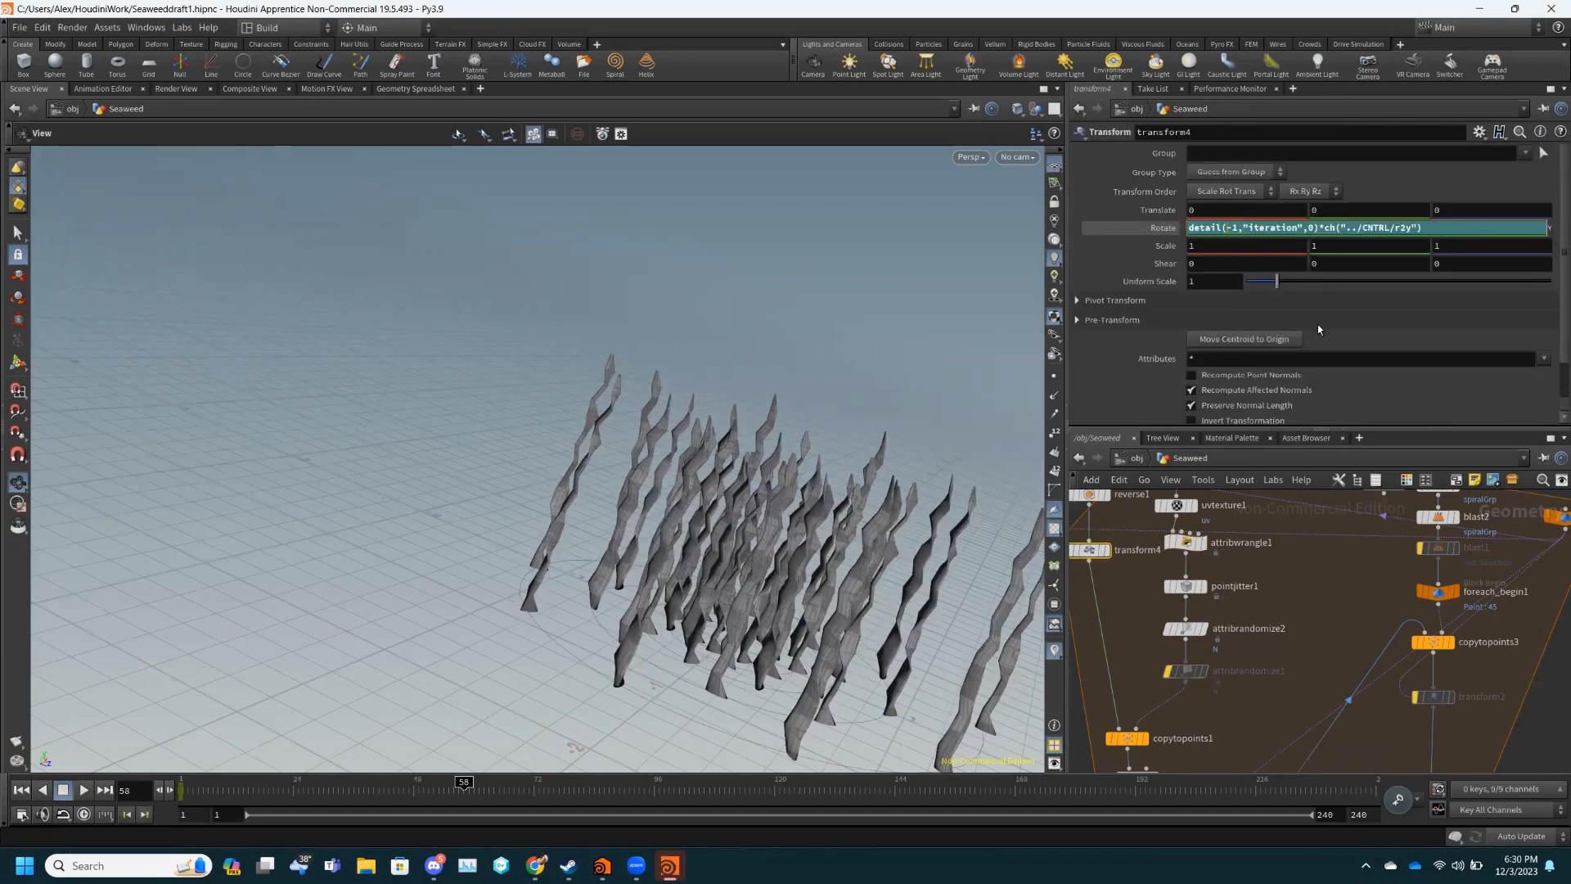
click(1121, 385)
click(1135, 227)
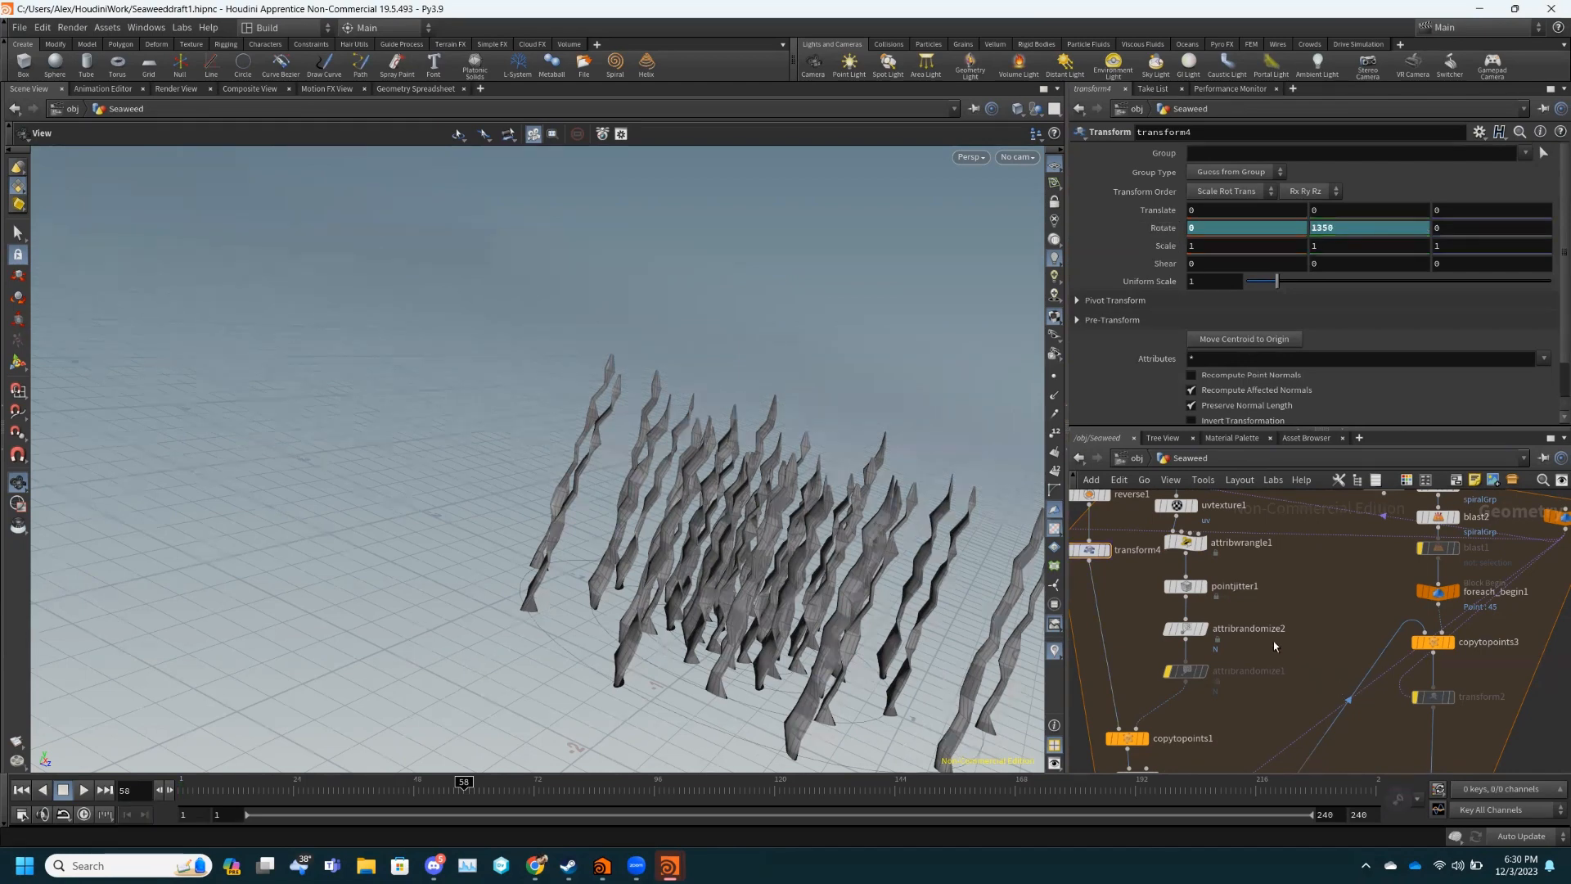
- Examine the attribrandomize2 distribution settings and the layout of the surrounding seaweed network
click(1186, 630)
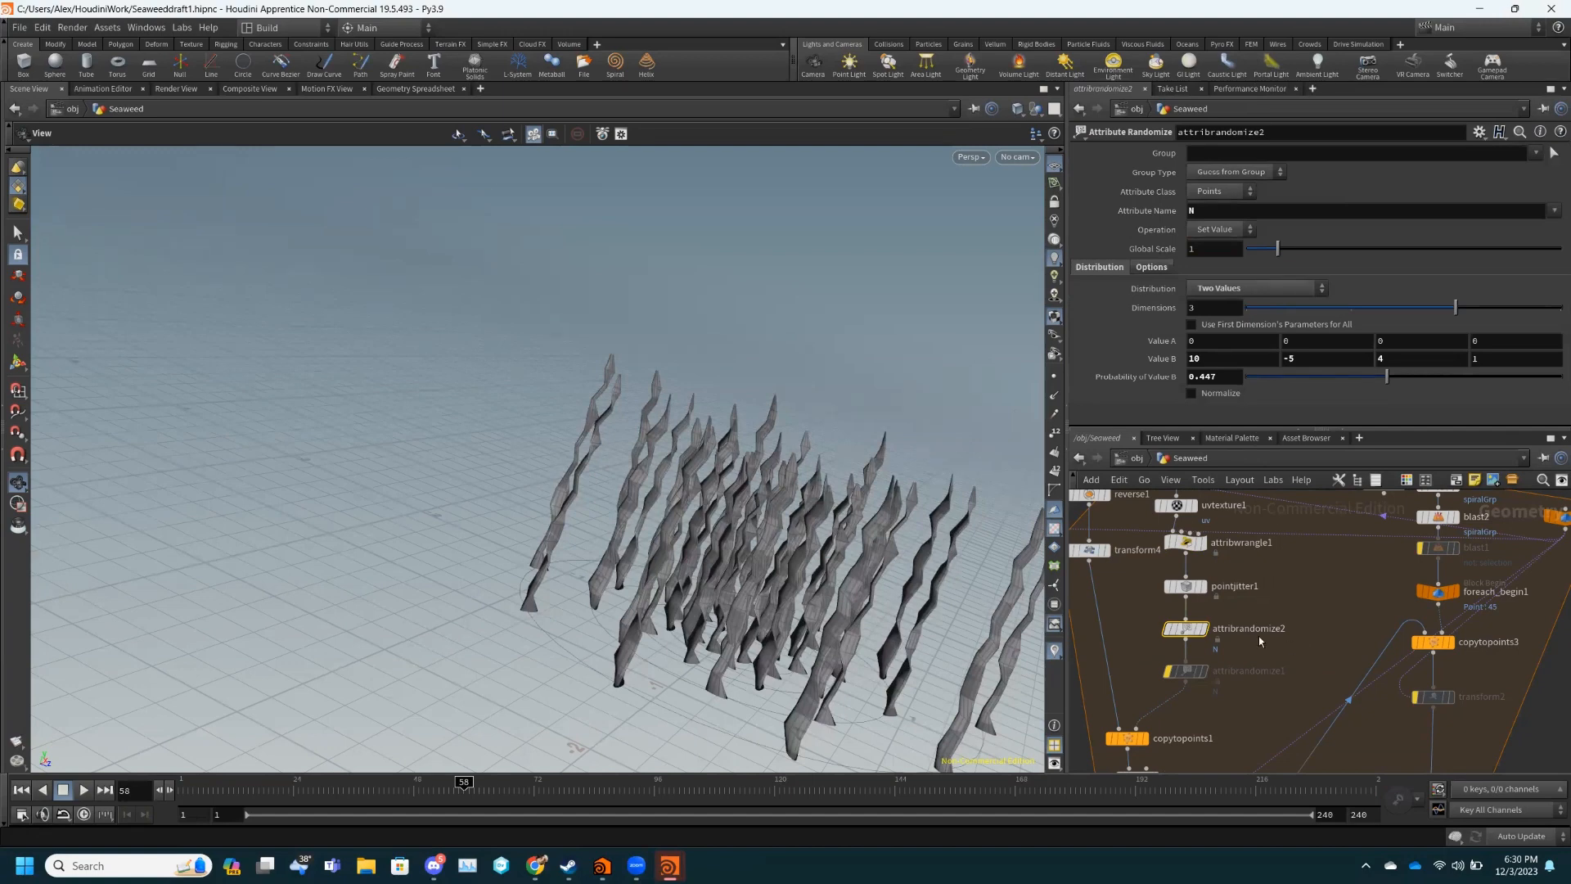
drag(1250, 717, 1269, 694)
scroll(1269, 695, down, 5)
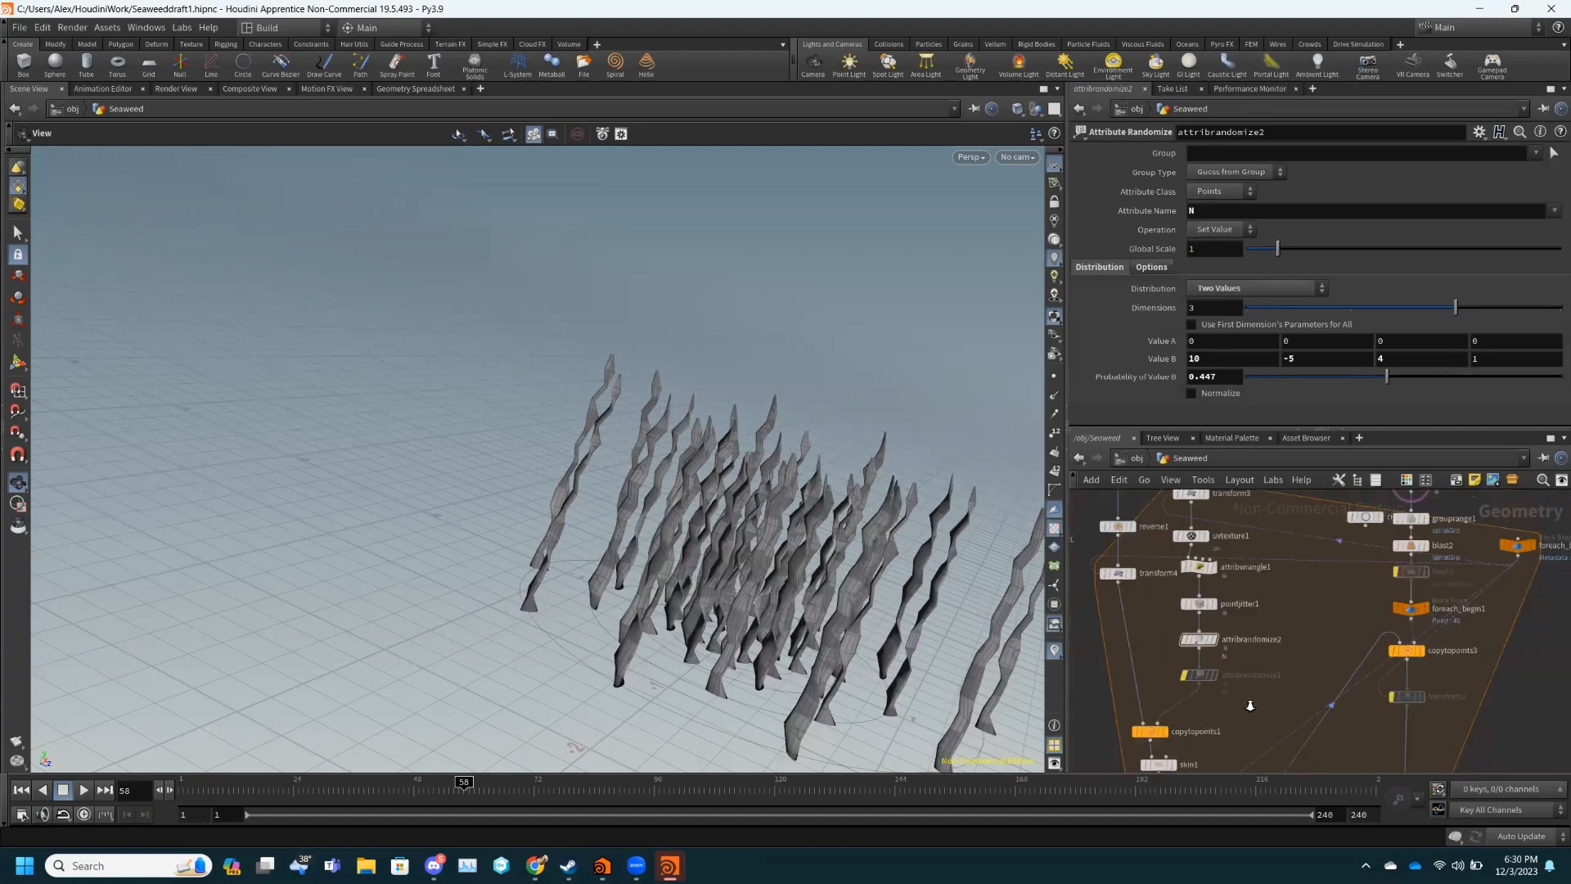
click(1243, 714)
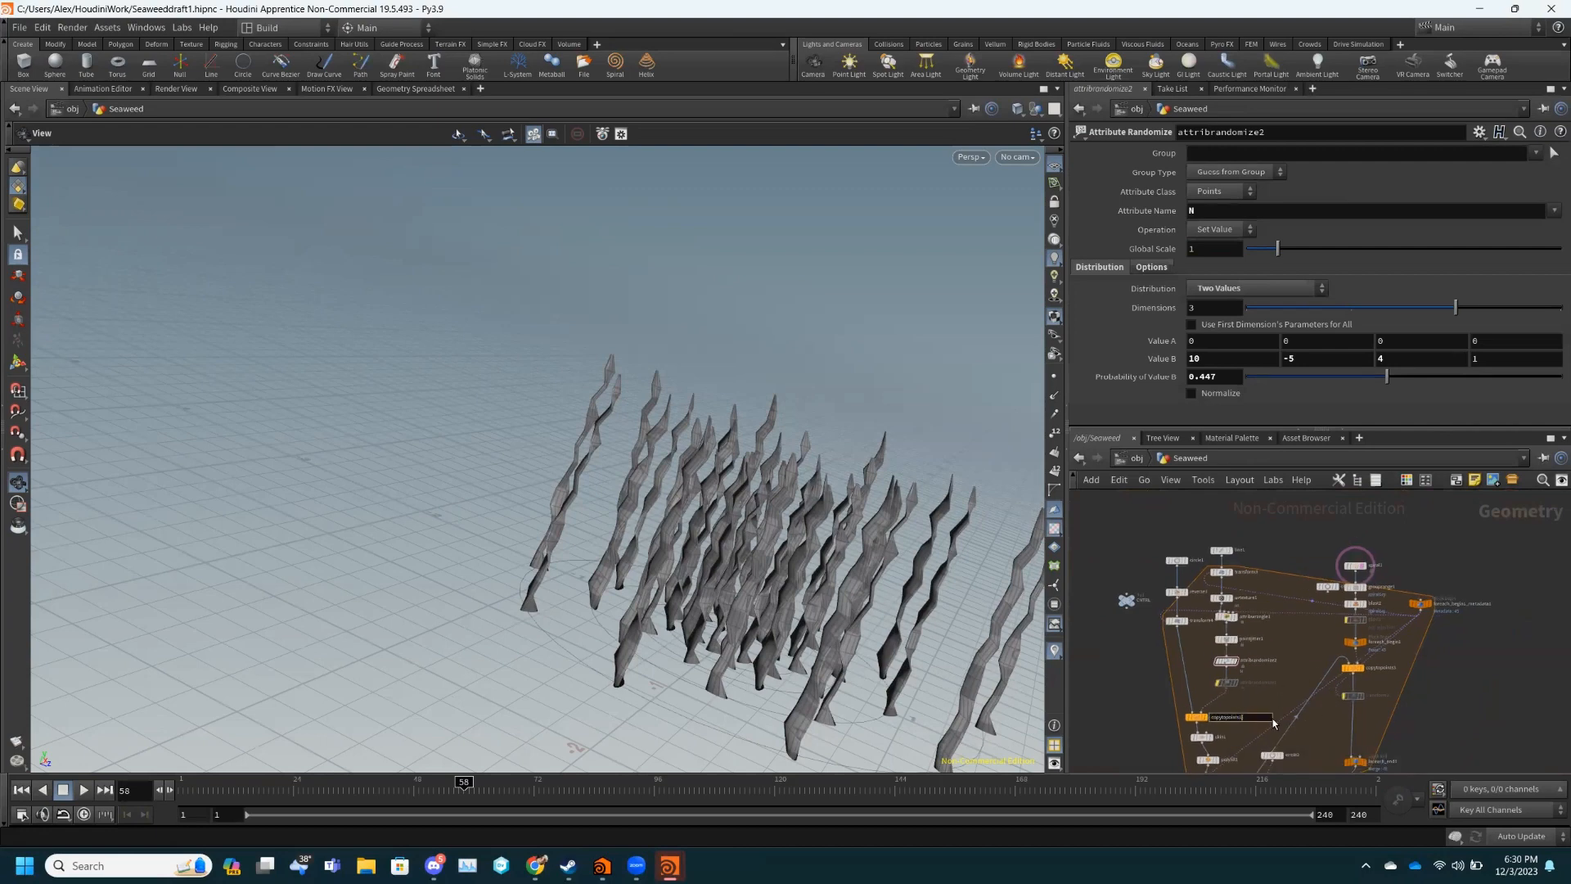
click(1273, 517)
scroll(1290, 644, up, 3)
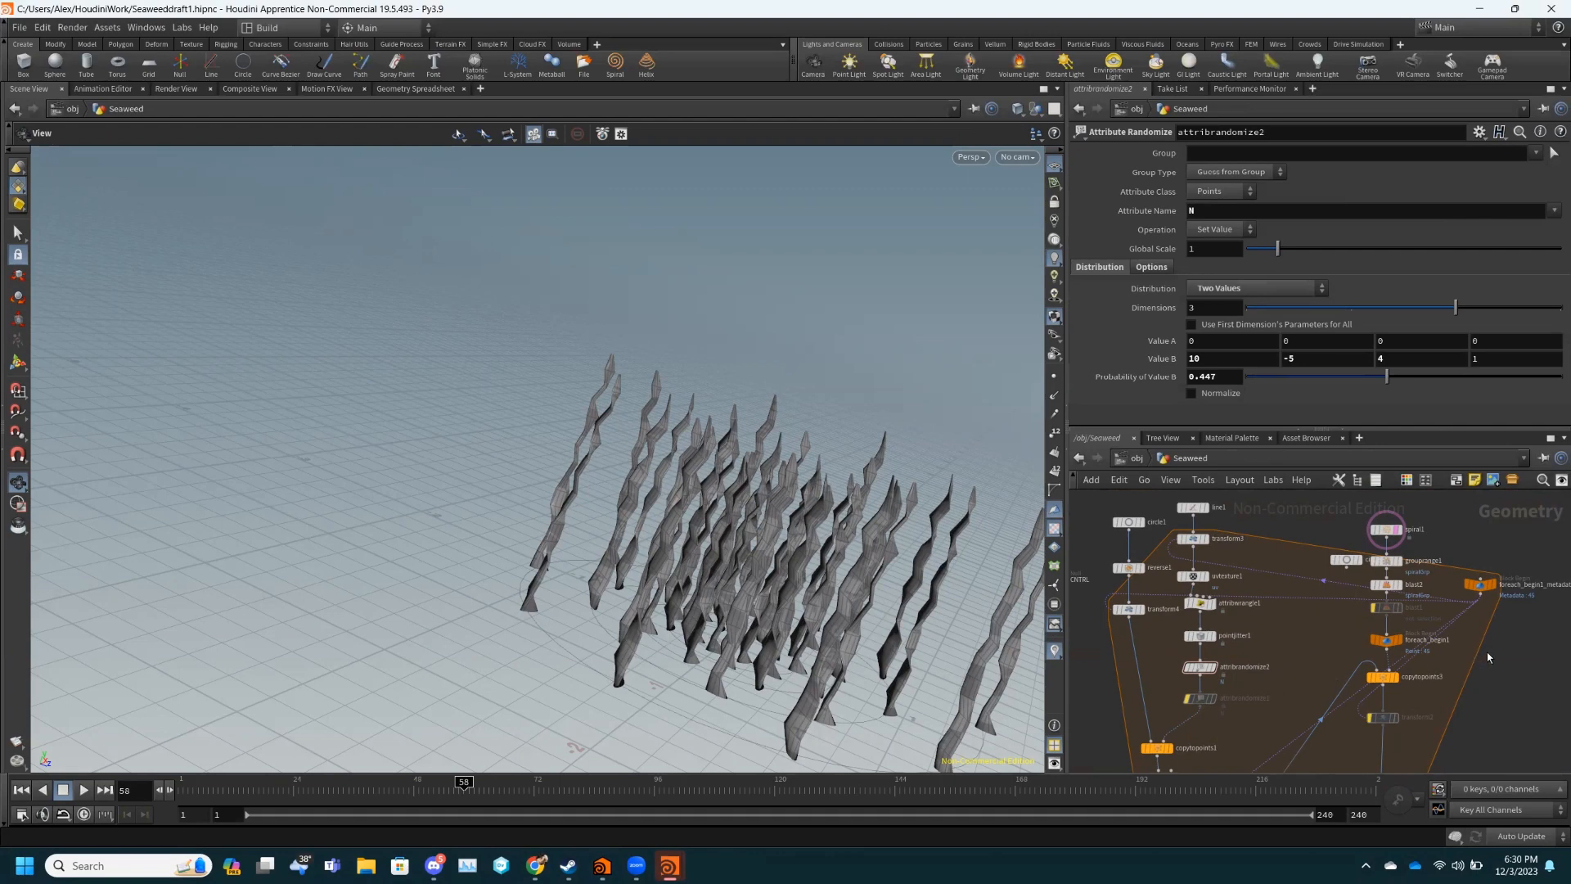
- Inspect the parameters of foreach_begin1_metadata1, blast2 and grouprange1, and examine the seaweed geometry in the viewport
scroll(1485, 651, up, 3)
click(1477, 546)
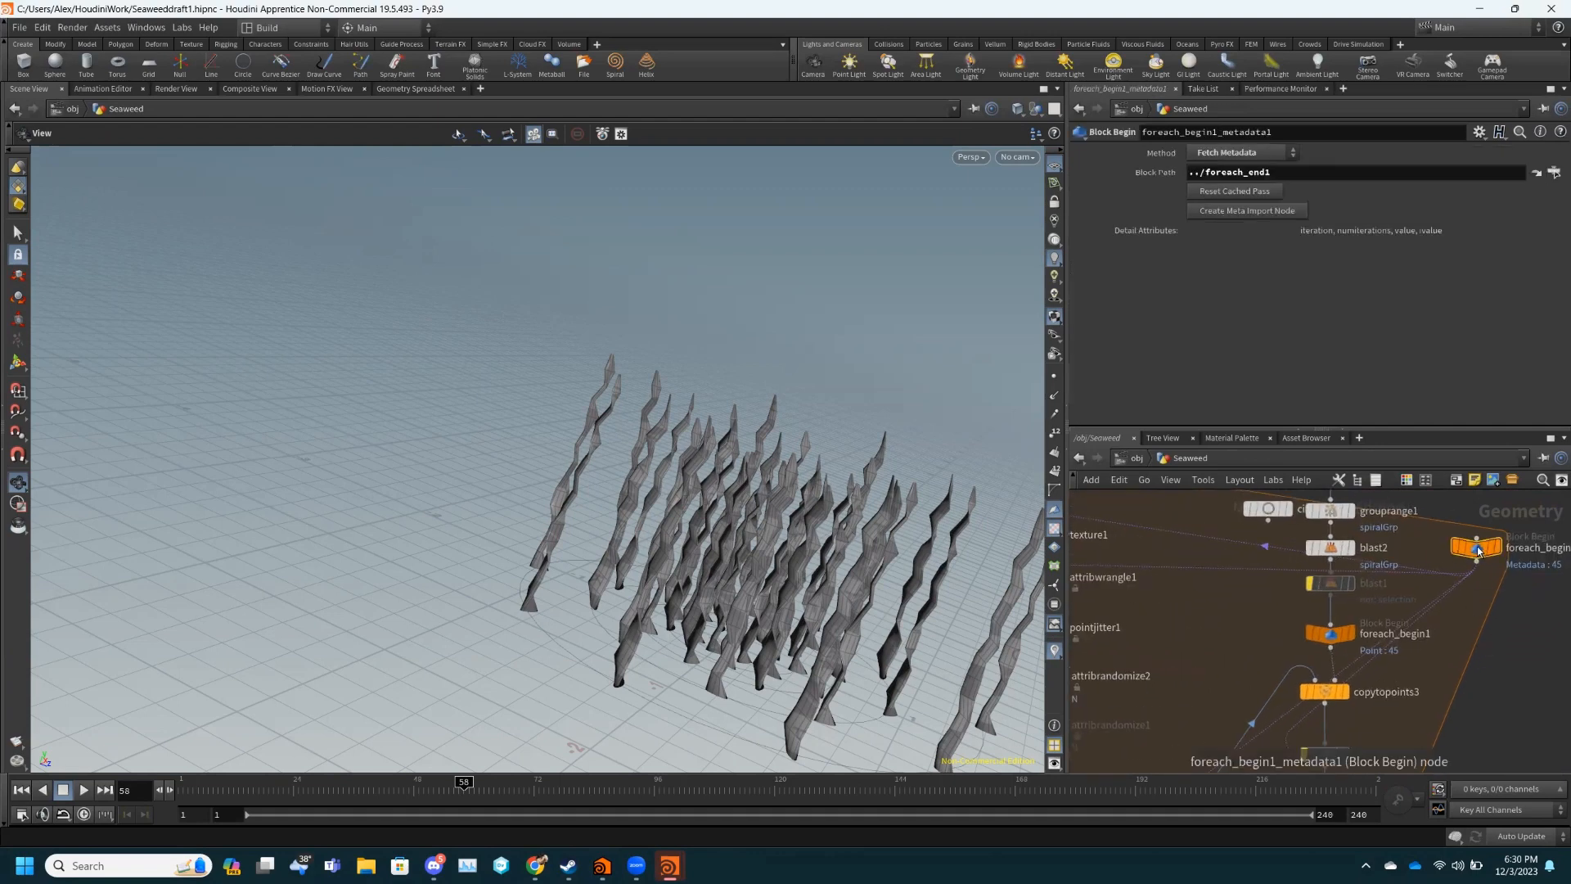
click(1330, 548)
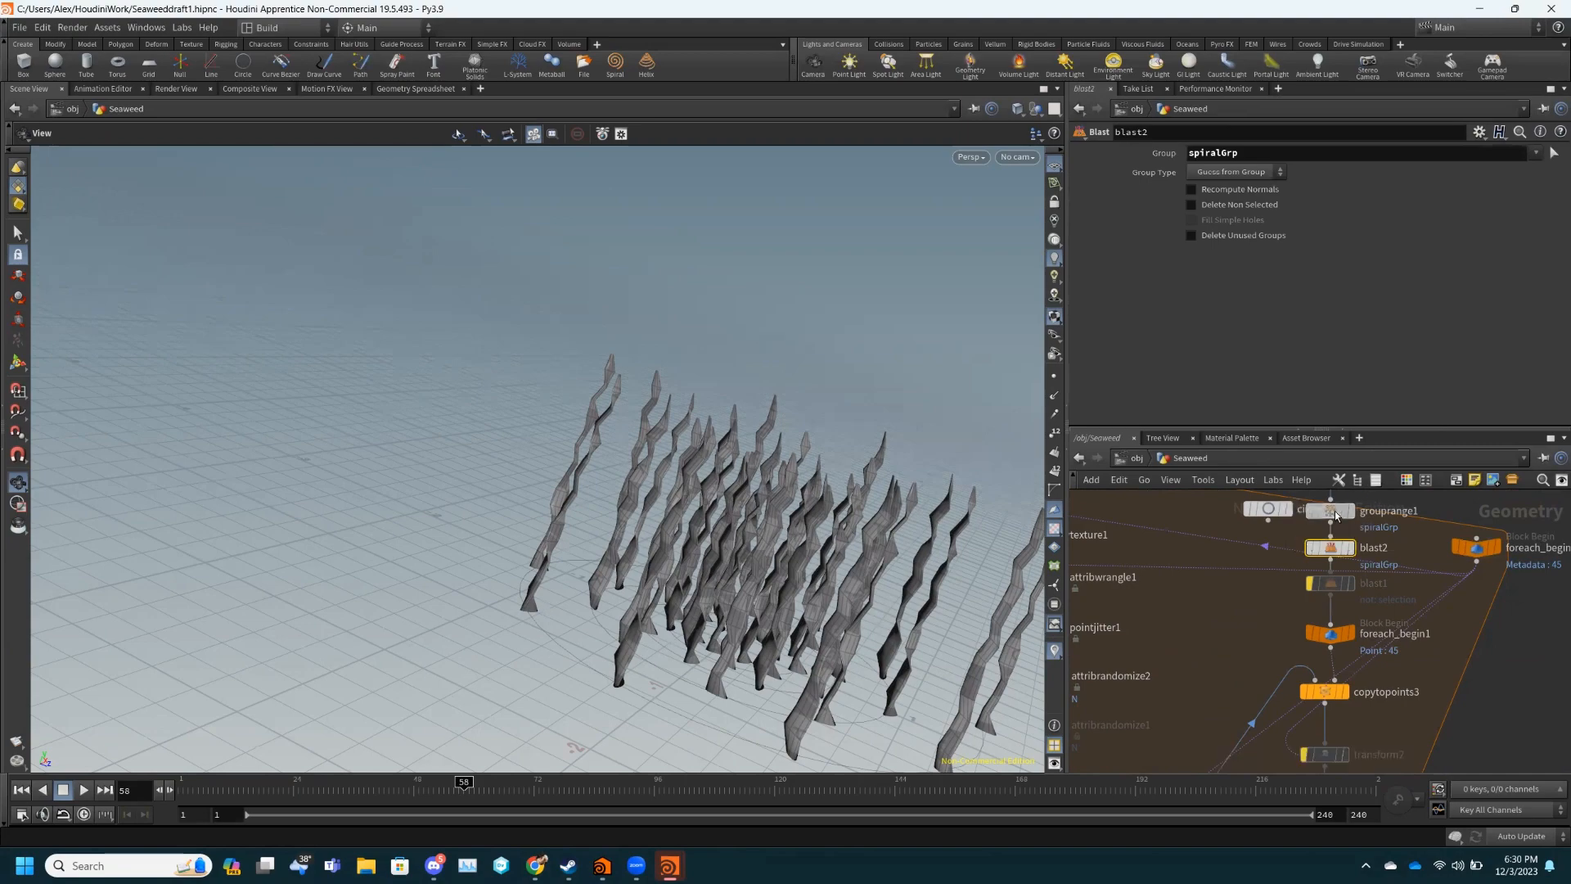
click(1334, 511)
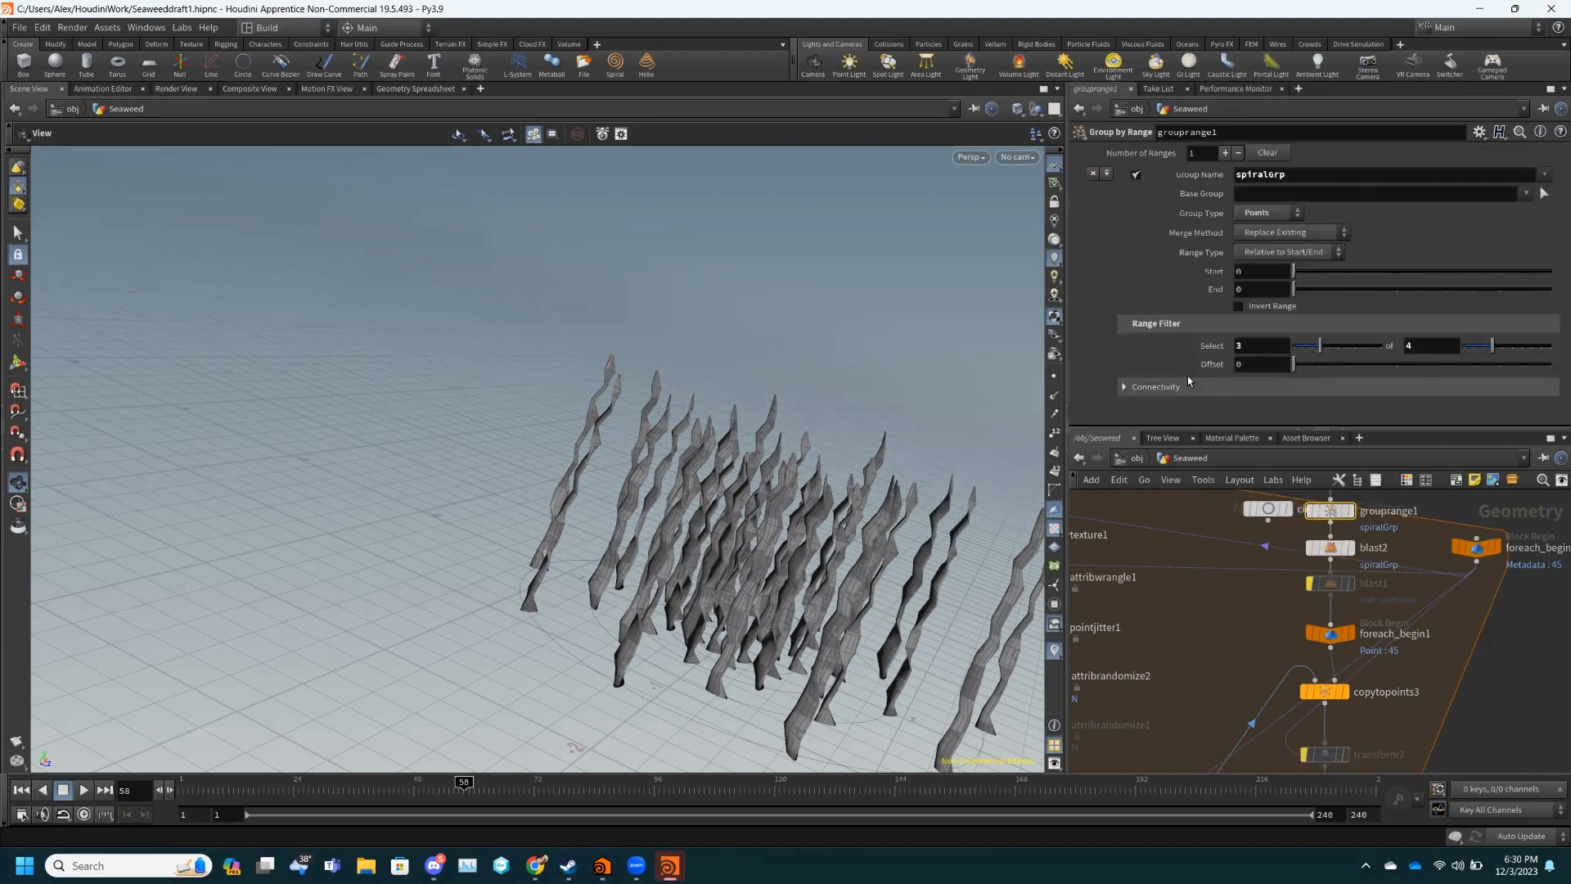
drag(815, 648, 693, 644)
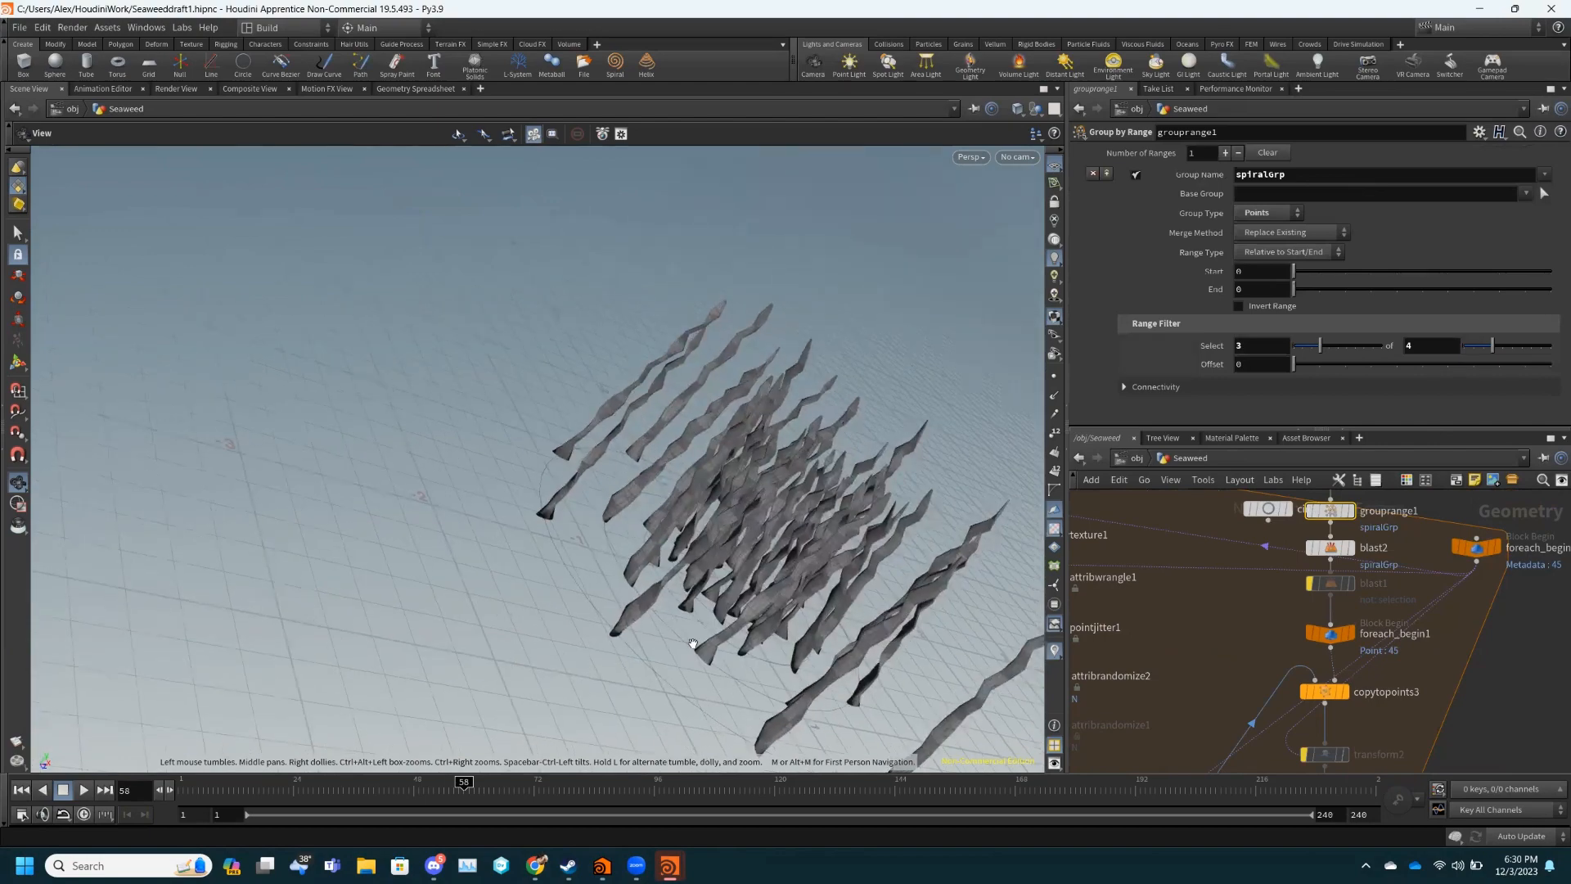